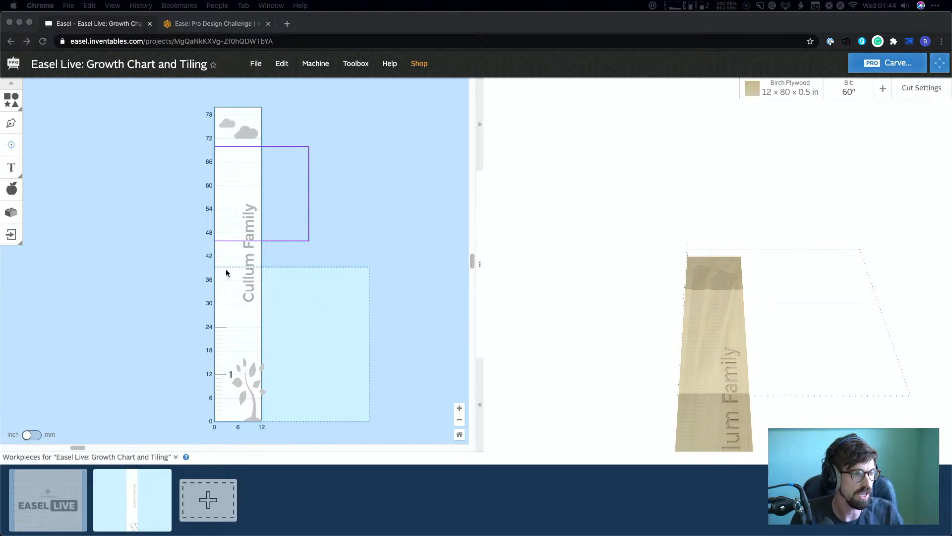
Search the web for "growth chart etsy" in a new browser tab
{"action": "left_click", "coordinate": [287, 23]}
{"action": "type", "text": "g"}
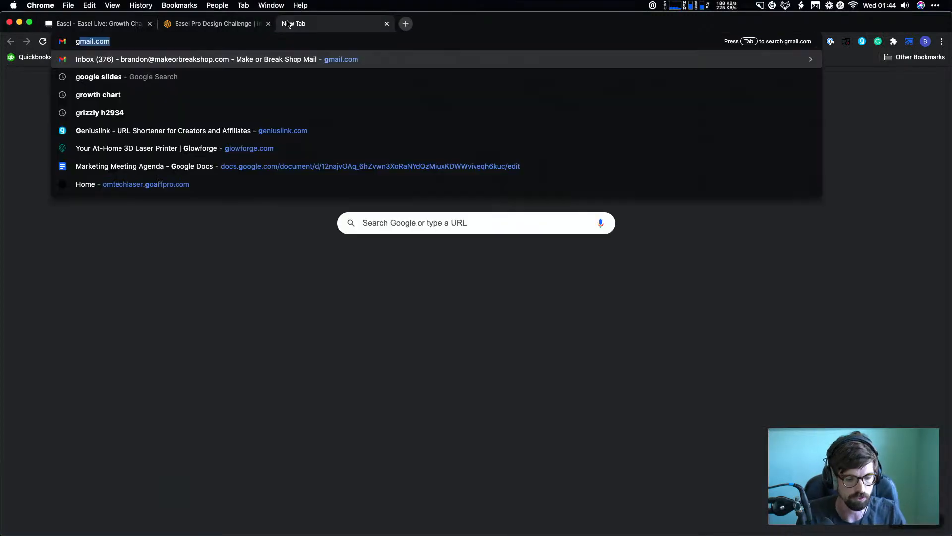
{"action": "type", "text": "rowth chart e"}
{"action": "key", "text": "BackSpace"}
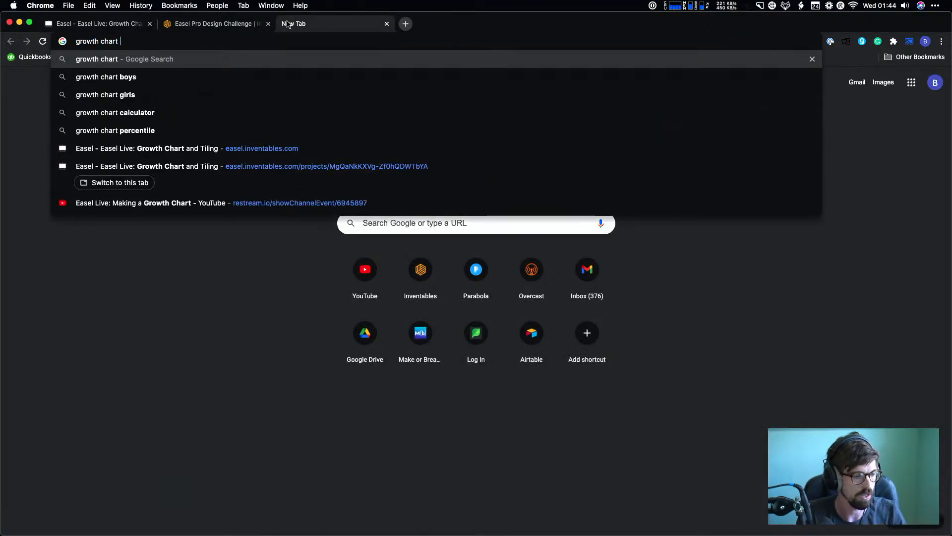
{"action": "type", "text": "etsy"}
{"action": "key", "text": "Return"}
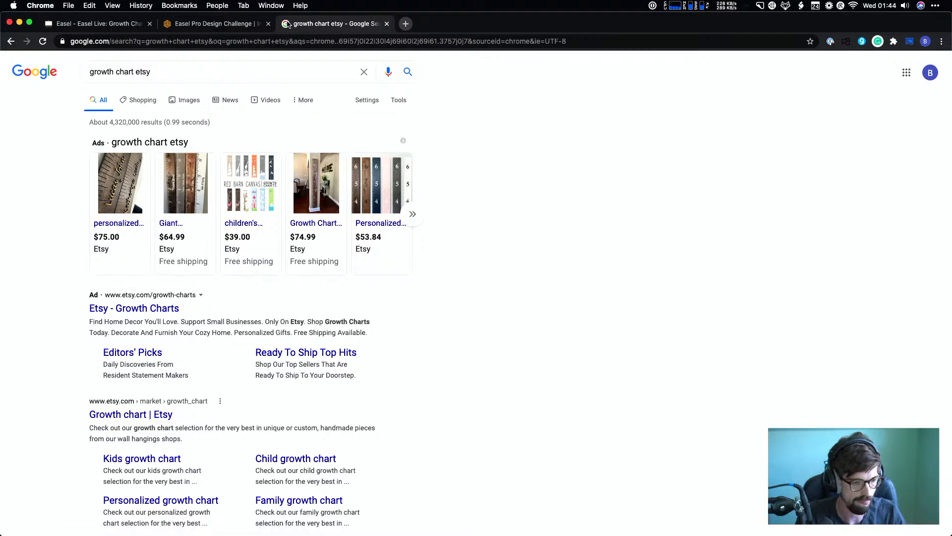
Browse Etsy's growth chart results and open the first wooden kids growth height chart listing
{"action": "left_click", "coordinate": [155, 415]}
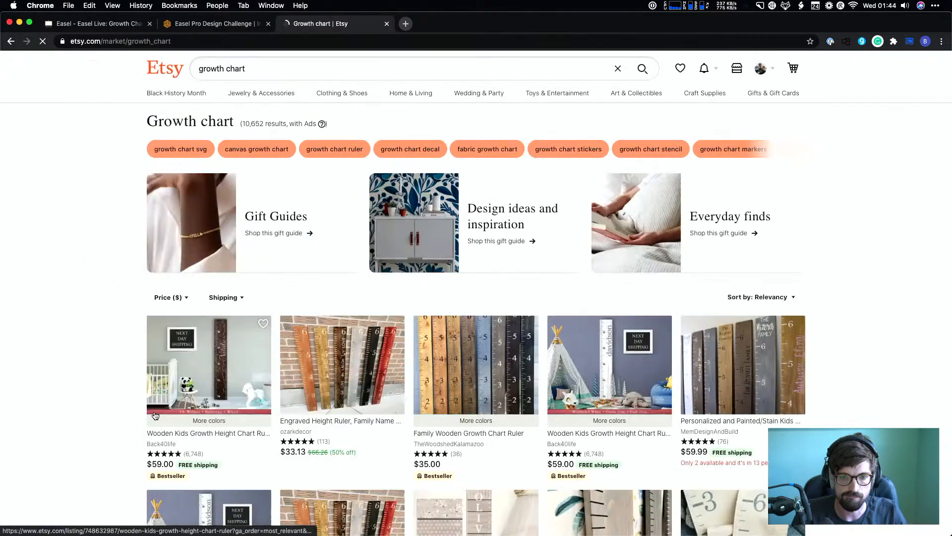
{"action": "scroll", "coordinate": [350, 260], "scroll_direction": "down", "scroll_amount": 2}
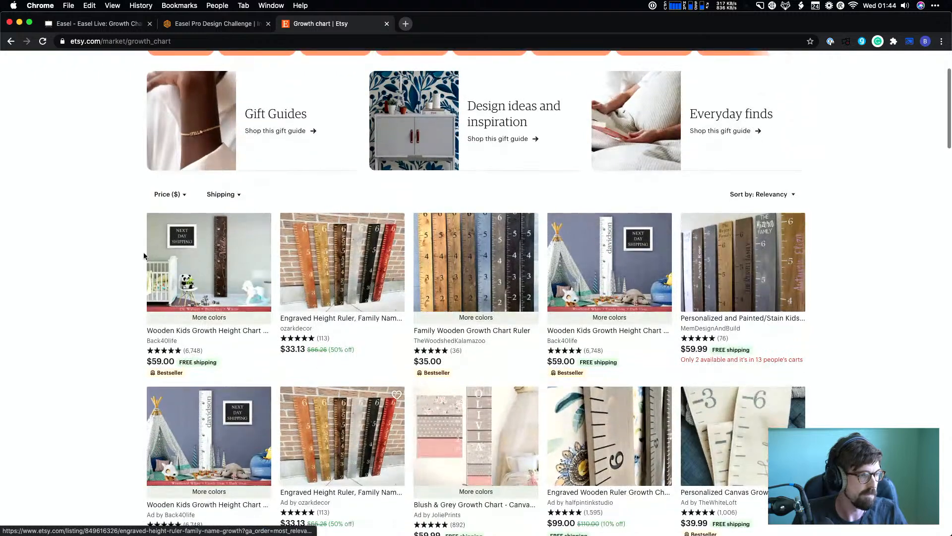
{"action": "left_click", "coordinate": [209, 258]}
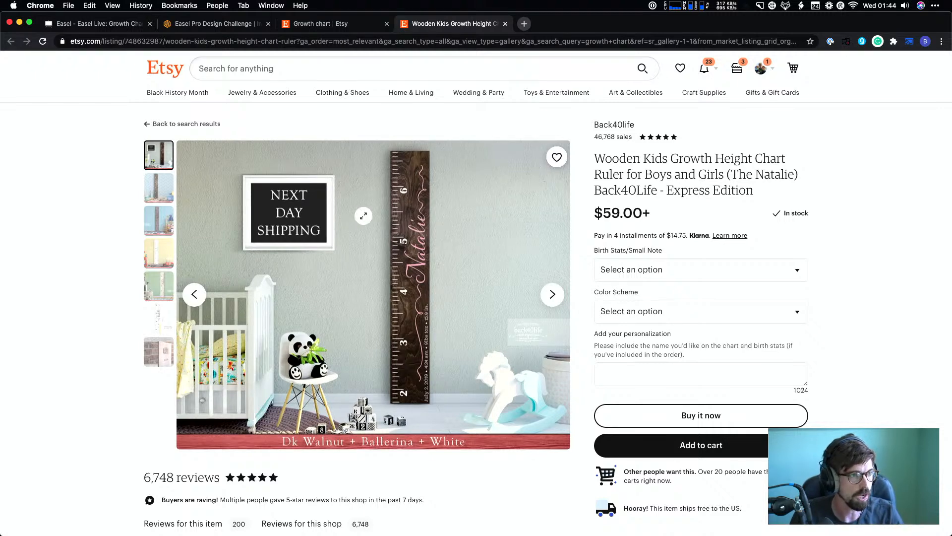
Return to the Easel growth chart project and close the Etsy browser tabs
{"action": "left_click", "coordinate": [107, 23]}
{"action": "left_click", "coordinate": [387, 24]}
{"action": "left_click", "coordinate": [389, 24]}
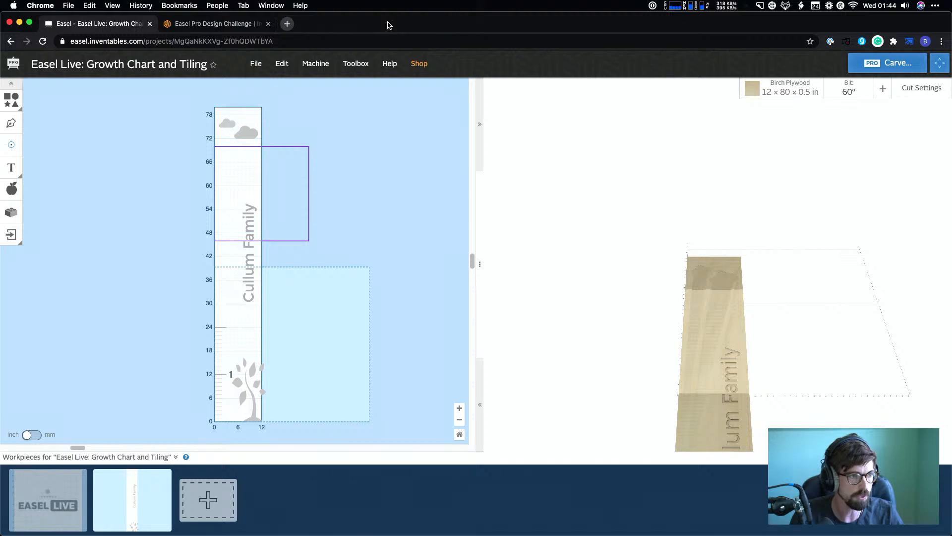
Examine the growth chart design together with the machine's work area and the material's dimensions and tiling settings
{"action": "scroll", "coordinate": [321, 286], "scroll_direction": "left", "scroll_amount": 1}
{"action": "scroll", "coordinate": [320, 288], "scroll_direction": "down", "scroll_amount": 1}
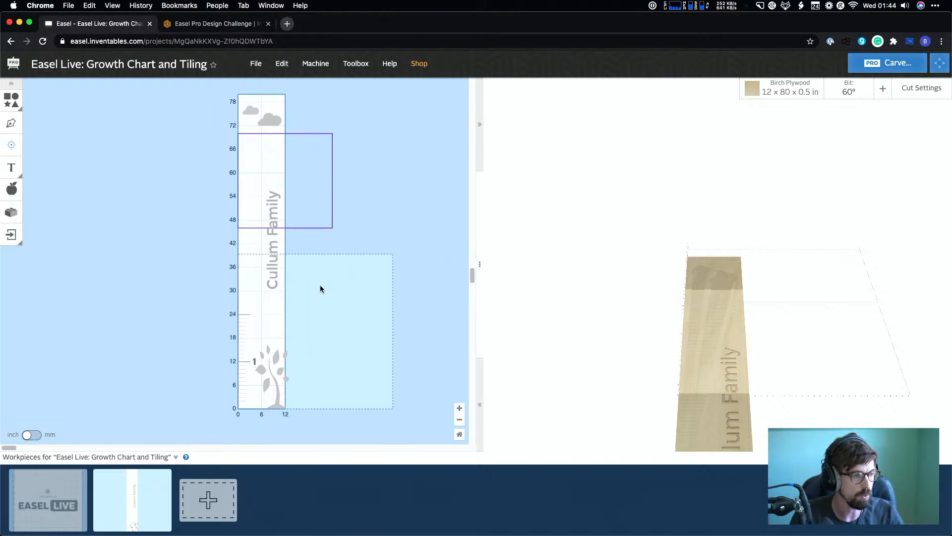
{"action": "scroll", "coordinate": [233, 341], "scroll_direction": "up", "scroll_amount": 3}
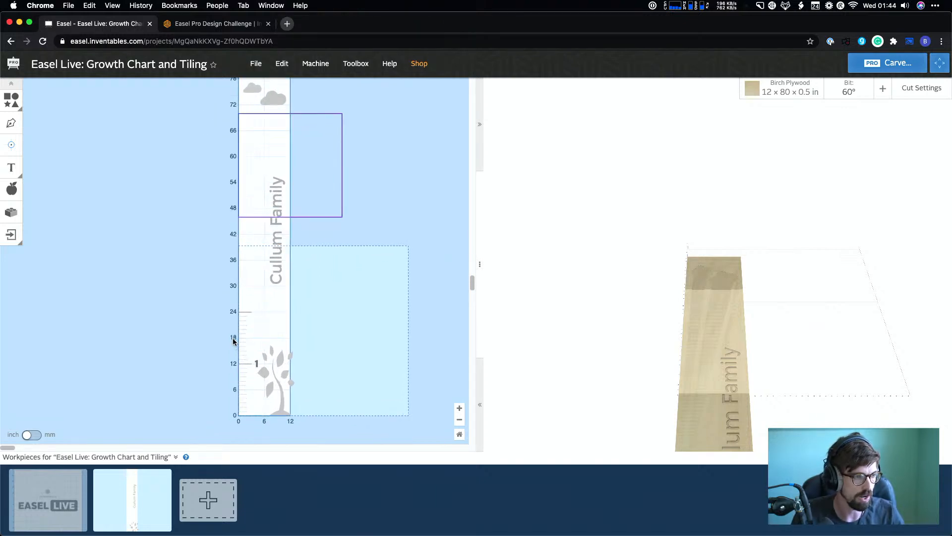
{"action": "left_click_drag", "start_coordinate": [744, 360], "coordinate": [782, 334]}
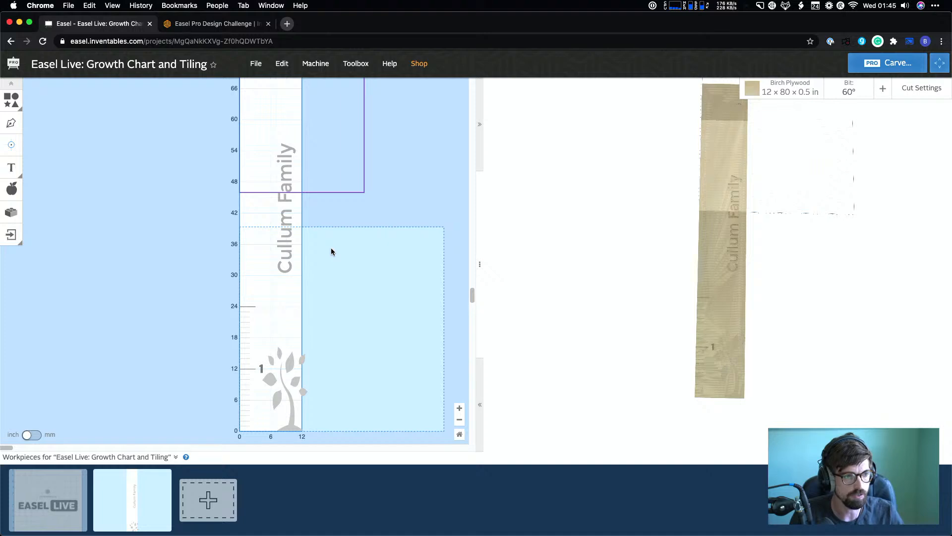
{"action": "left_click", "coordinate": [315, 65]}
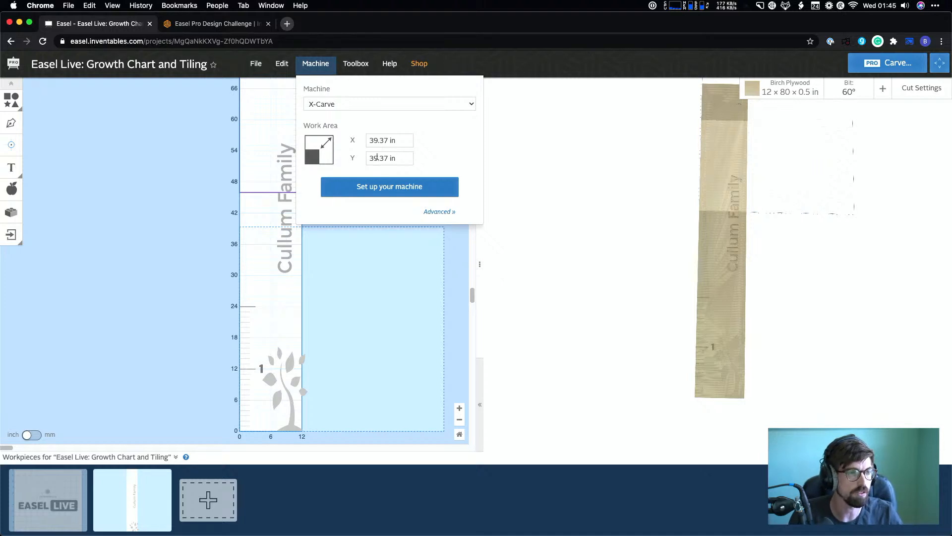
{"action": "left_click", "coordinate": [371, 290]}
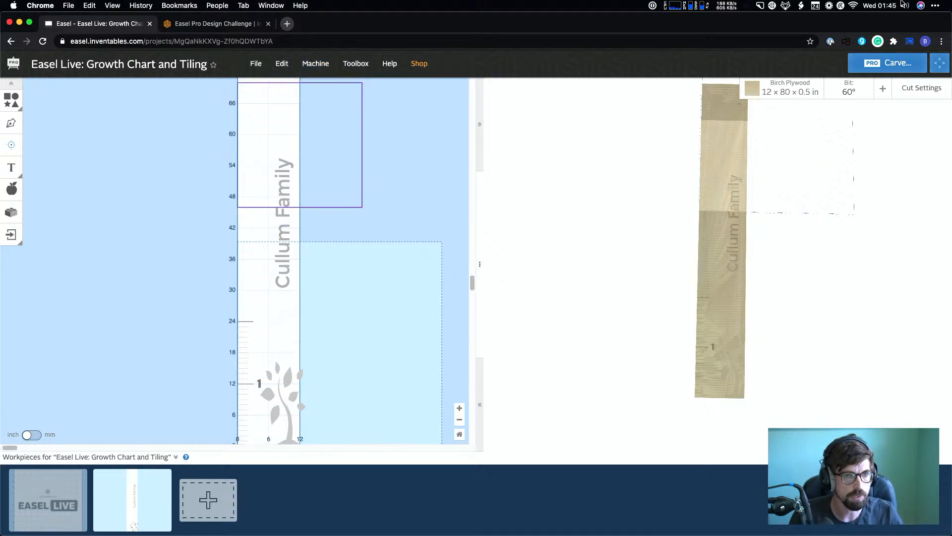
{"action": "left_click", "coordinate": [790, 99]}
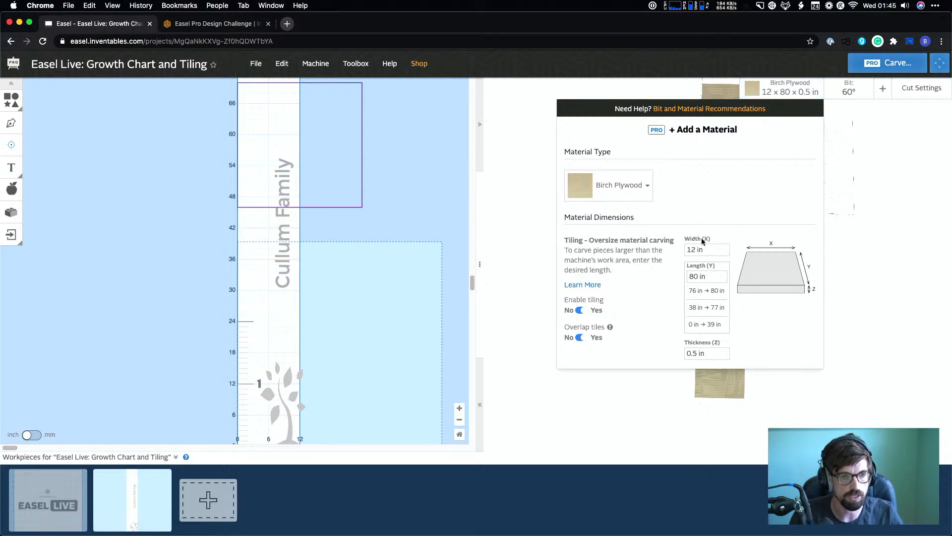
{"action": "left_click", "coordinate": [420, 174]}
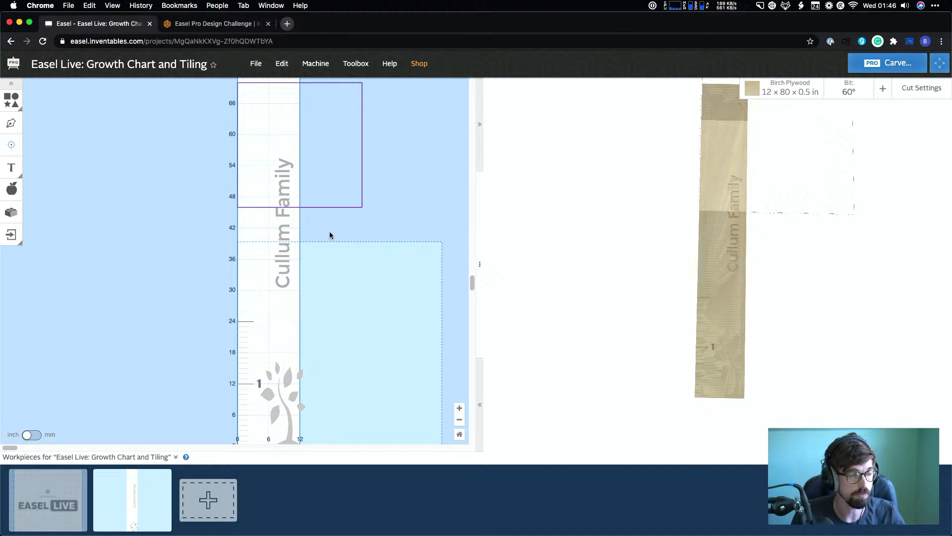
Add a new workpiece and set its material to 12 in wide by 12 in long
{"action": "left_click", "coordinate": [219, 498]}
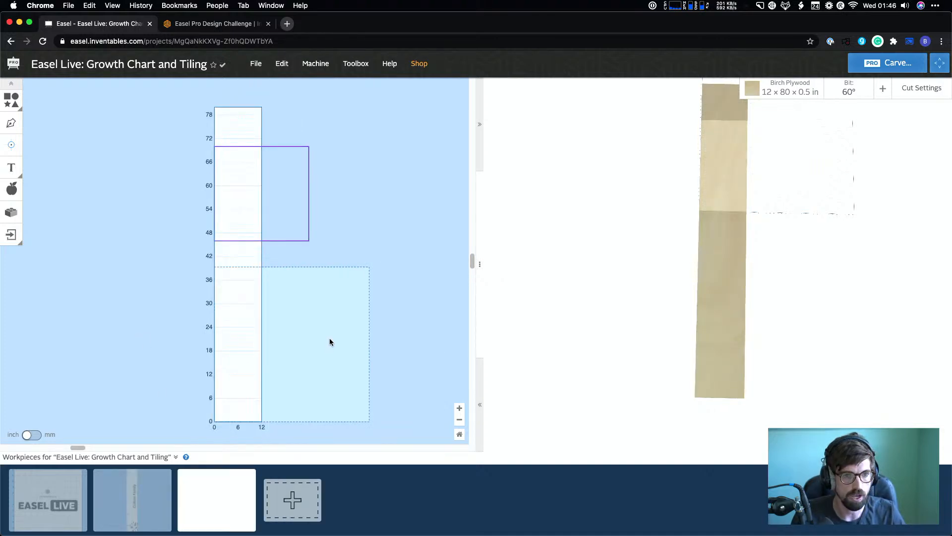
{"action": "left_click", "coordinate": [793, 89]}
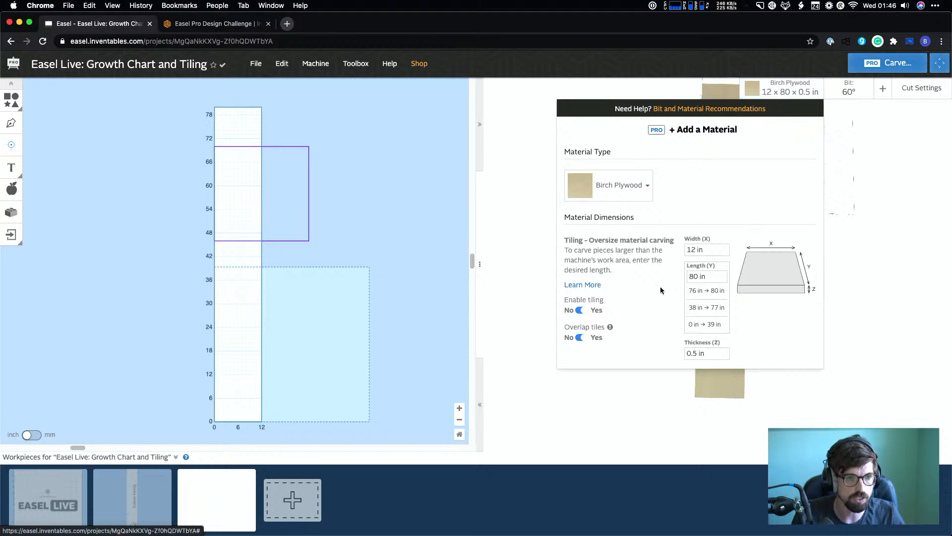
{"action": "left_click", "coordinate": [708, 253]}
{"action": "type", "text": "12"}
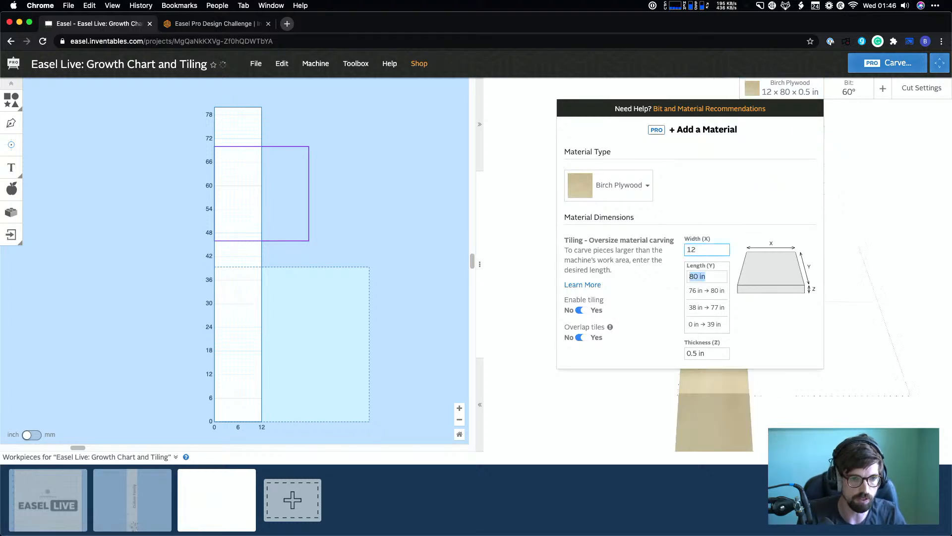
{"action": "key", "text": "Tab"}
{"action": "type", "text": "12"}
{"action": "key", "text": "Return"}
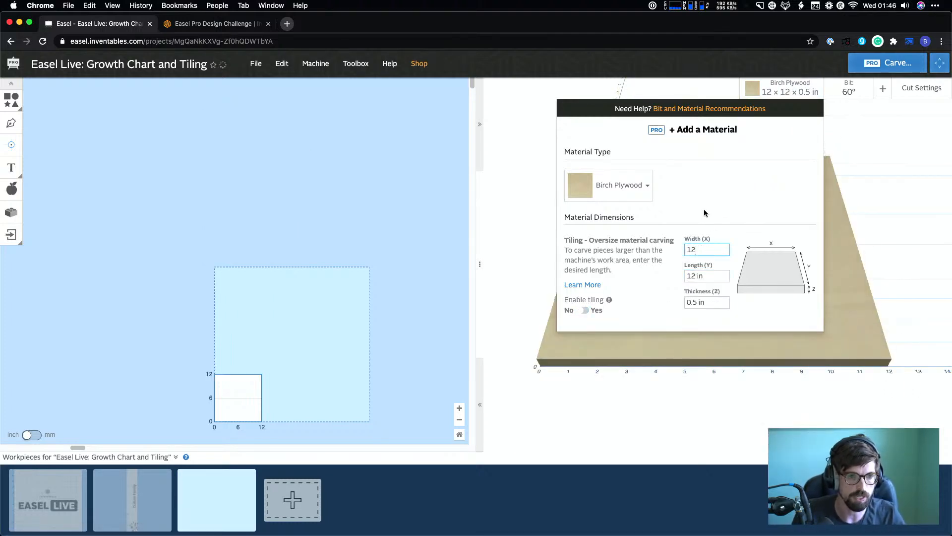
{"action": "left_click", "coordinate": [373, 130]}
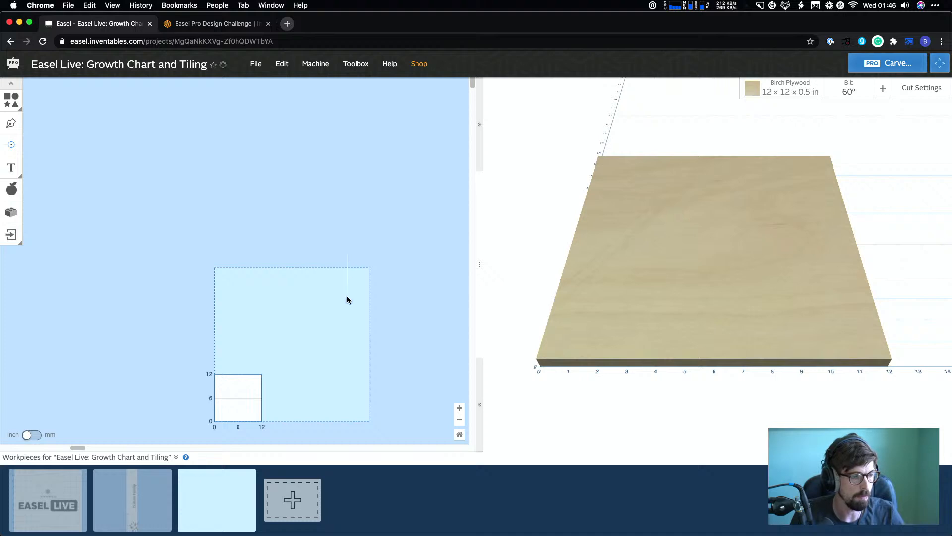
Examine the square board against the machine's work area in the 3D preview and check its material and tiling settings
{"action": "left_click_drag", "start_coordinate": [723, 278], "coordinate": [729, 348]}
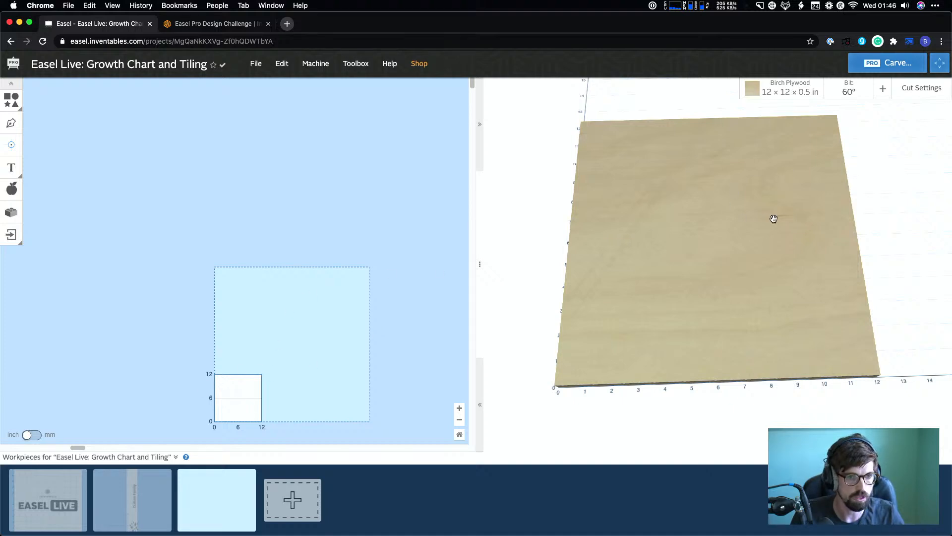
{"action": "scroll", "coordinate": [739, 297], "scroll_direction": "down", "scroll_amount": 10}
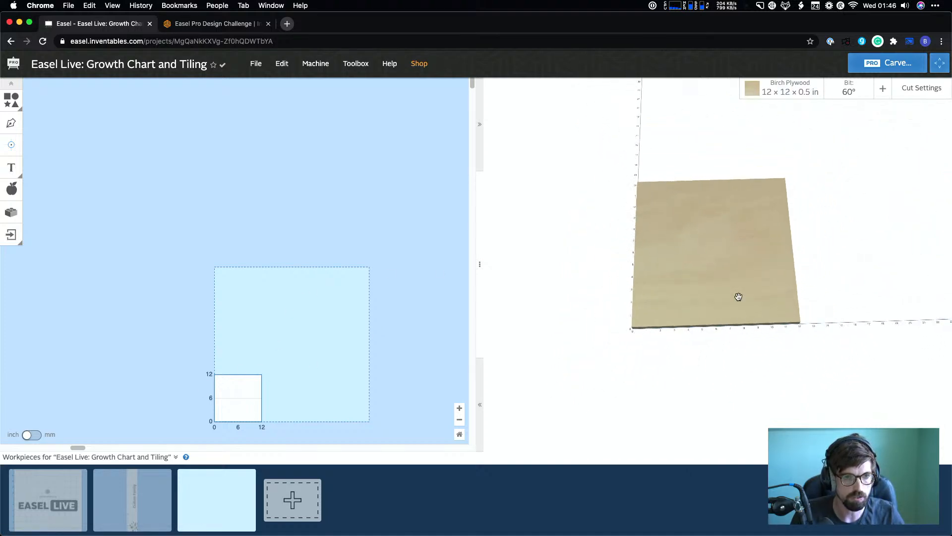
{"action": "right_click_drag", "start_coordinate": [762, 214], "coordinate": [674, 262]}
{"action": "scroll", "coordinate": [673, 261], "scroll_direction": "down", "scroll_amount": 10}
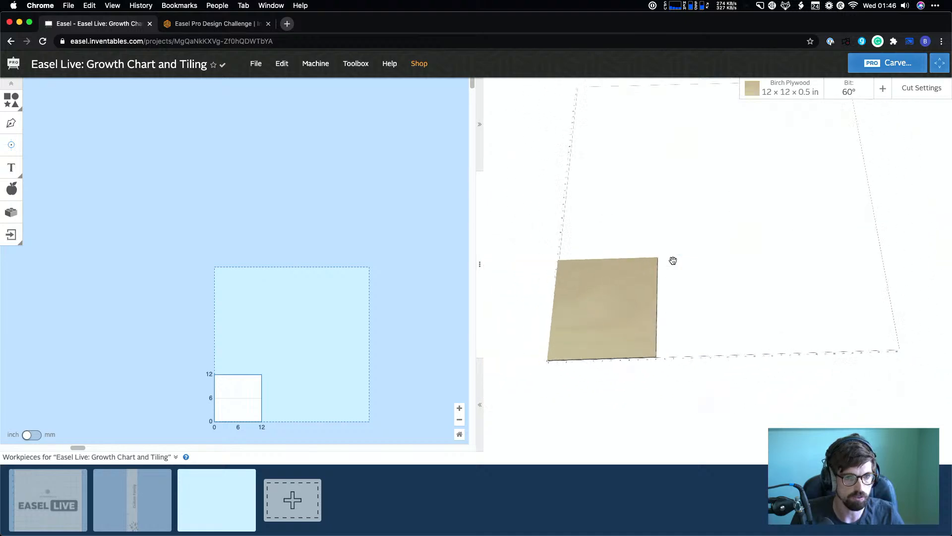
{"action": "left_click_drag", "start_coordinate": [703, 196], "coordinate": [718, 226]}
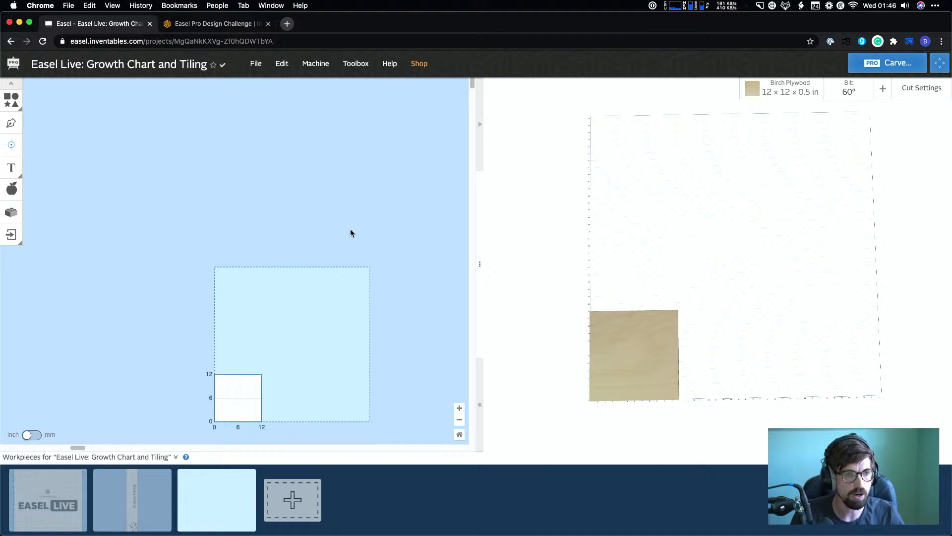
{"action": "left_click", "coordinate": [789, 89]}
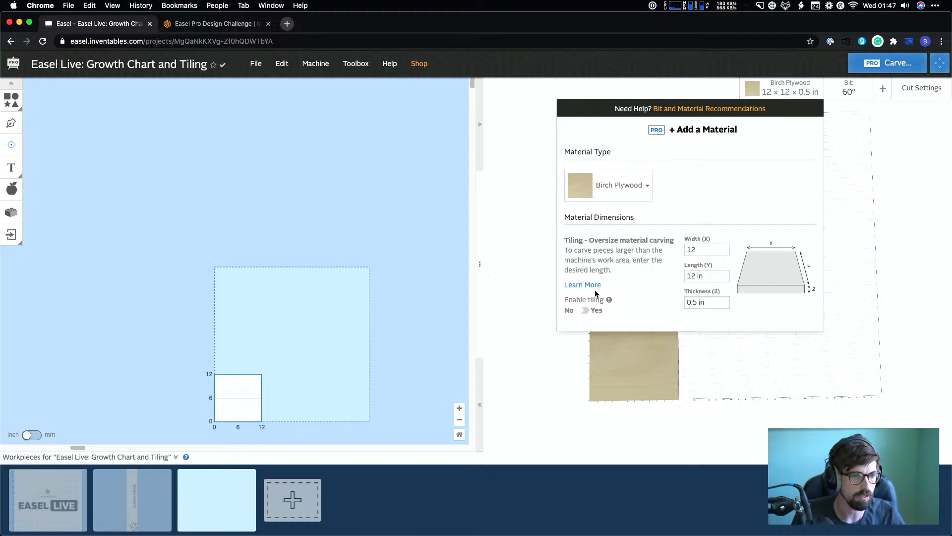
{"action": "left_click", "coordinate": [705, 278]}
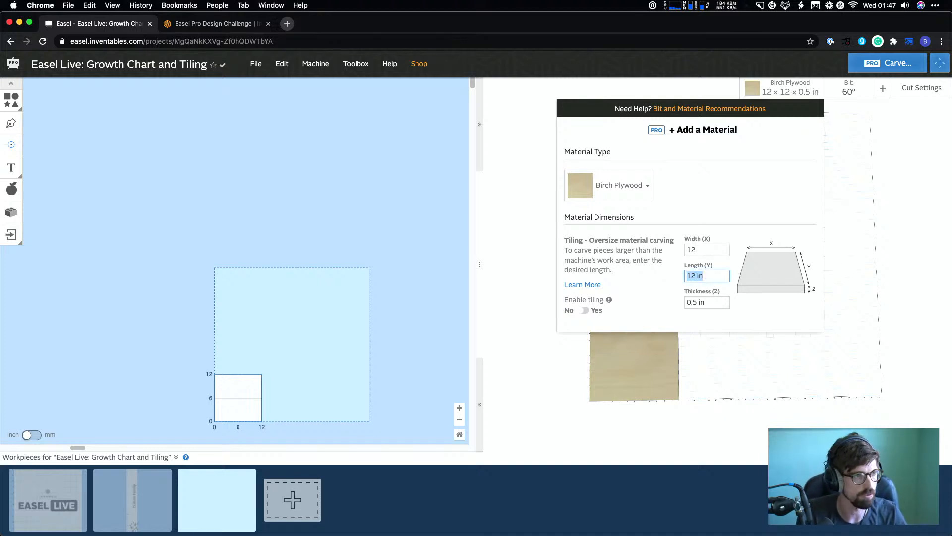
{"action": "left_click", "coordinate": [314, 63]}
{"action": "left_click", "coordinate": [314, 60]}
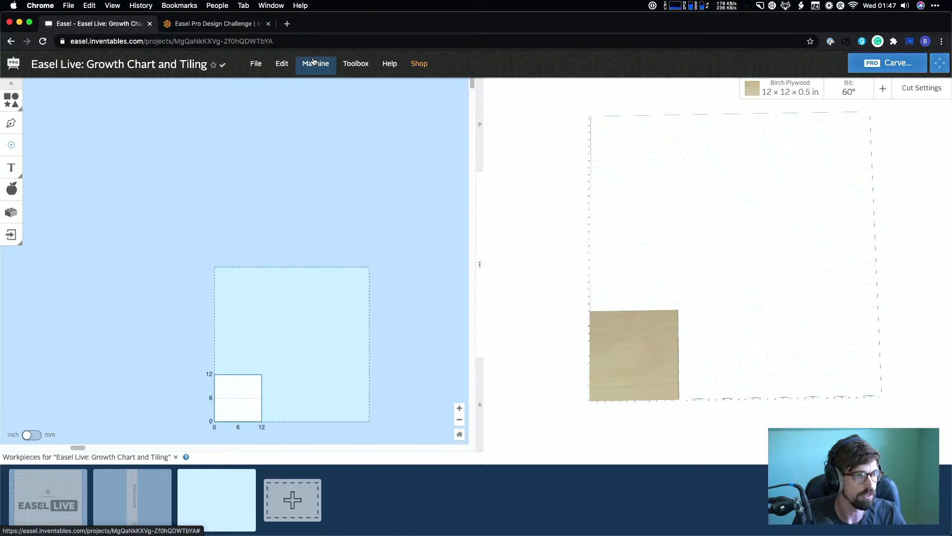
Set the new workpiece's material length to 50 in
{"action": "left_click", "coordinate": [790, 88]}
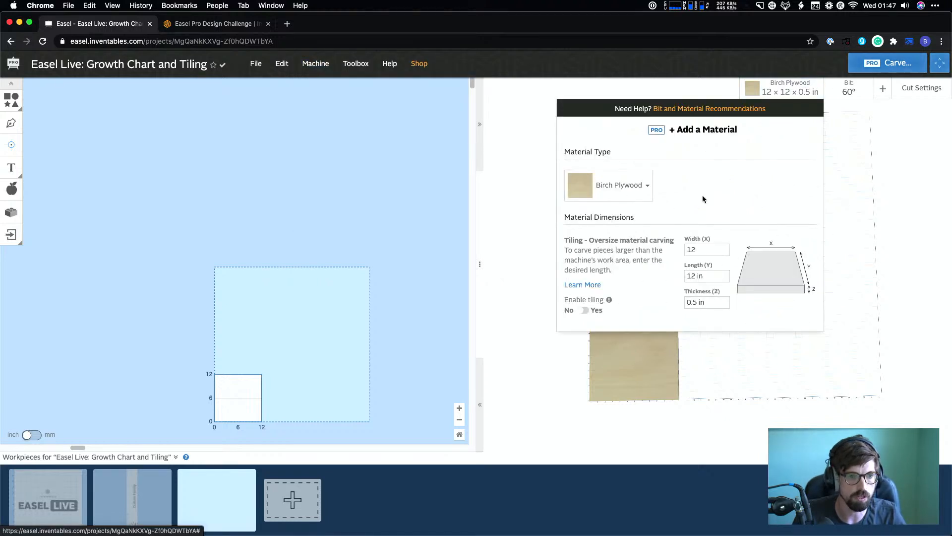
{"action": "left_click", "coordinate": [707, 277]}
{"action": "type", "text": "50"}
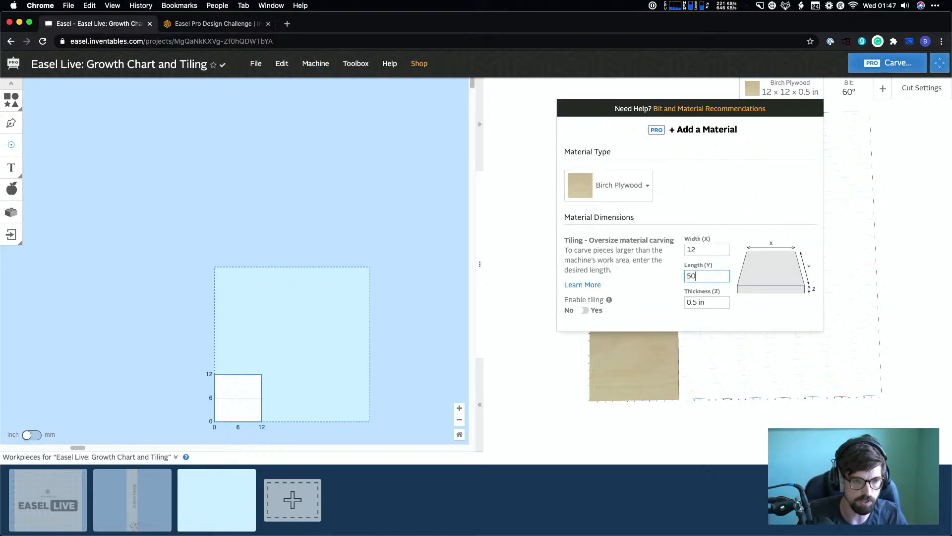
{"action": "left_click", "coordinate": [712, 252]}
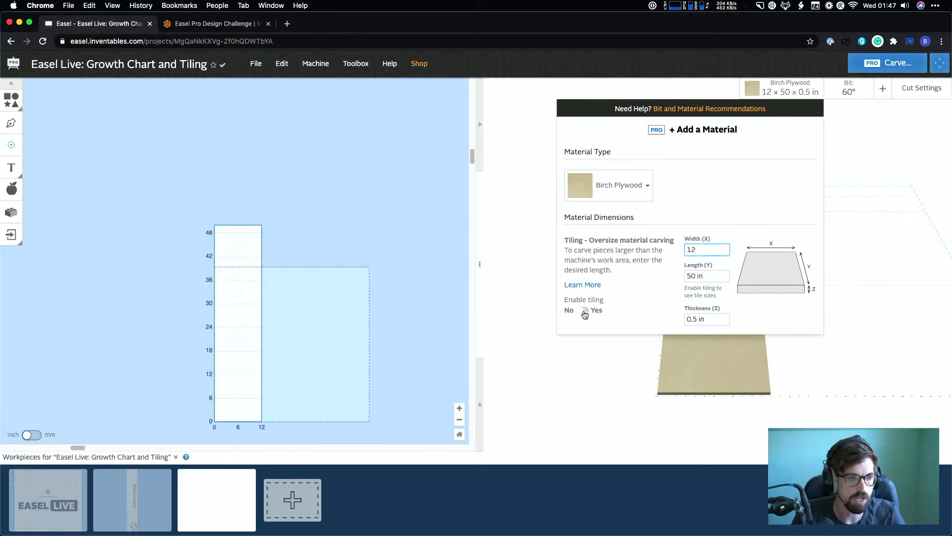
Set the material length back to 12 in
{"action": "left_click", "coordinate": [710, 274]}
{"action": "type", "text": "12"}
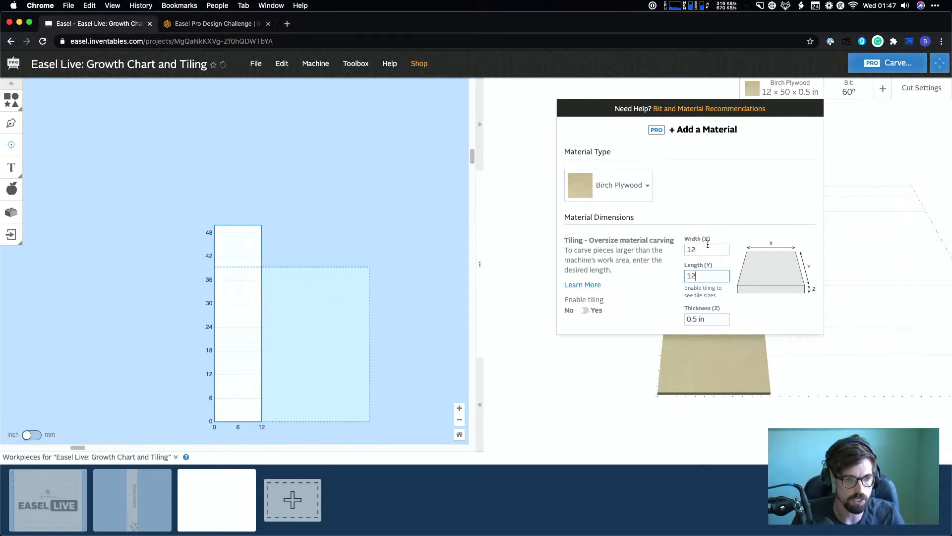
{"action": "key", "text": "Return"}
Set the material length to 50 in again, enable tiling, and close the material settings
{"action": "left_click", "coordinate": [715, 278]}
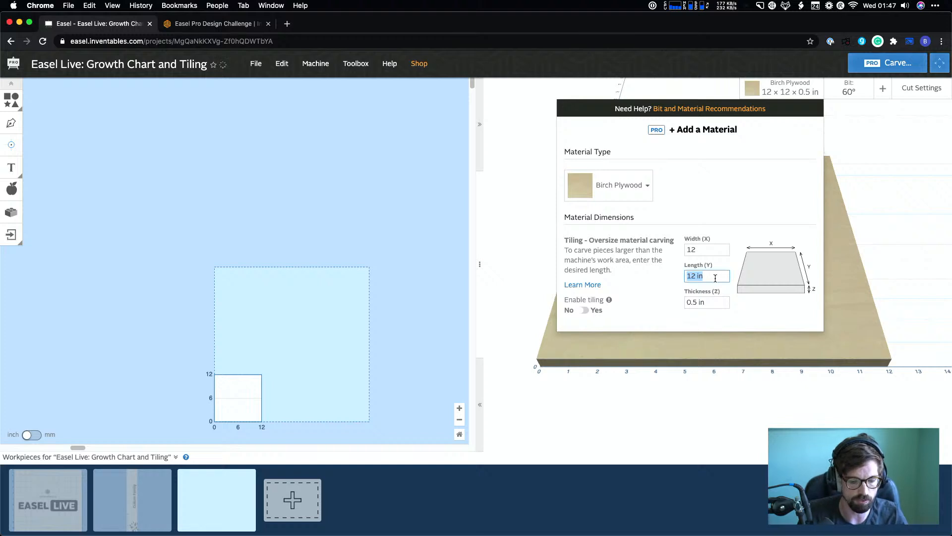
{"action": "type", "text": "50"}
{"action": "key", "text": "Return"}
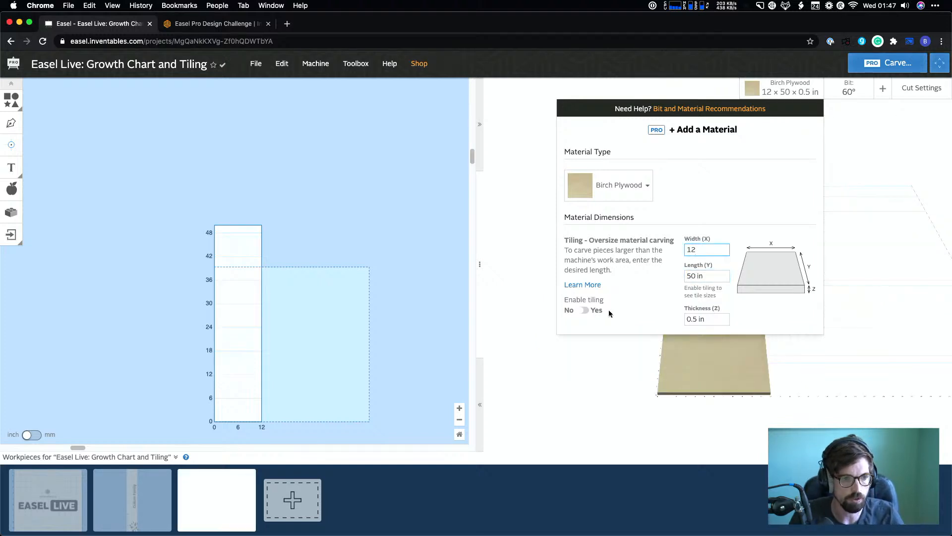
{"action": "left_click", "coordinate": [583, 310]}
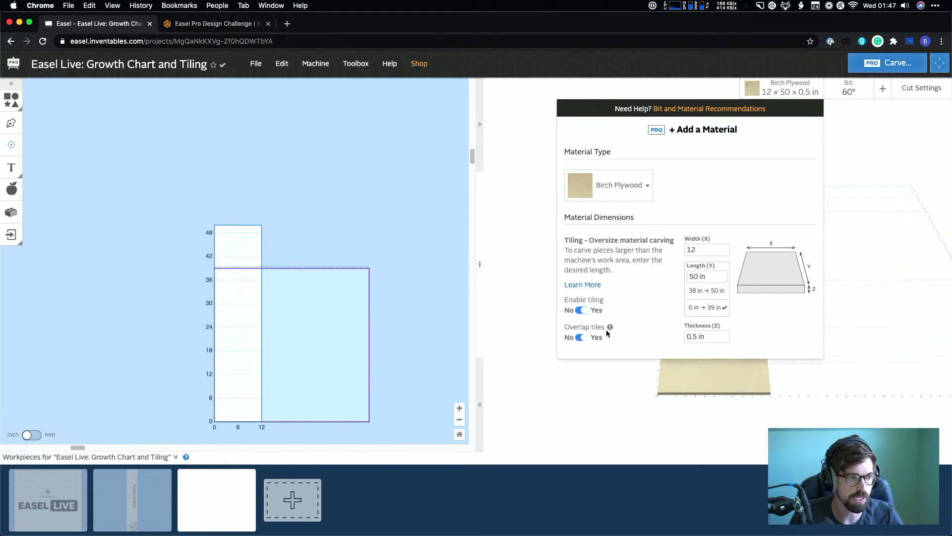
{"action": "left_click", "coordinate": [460, 408]}
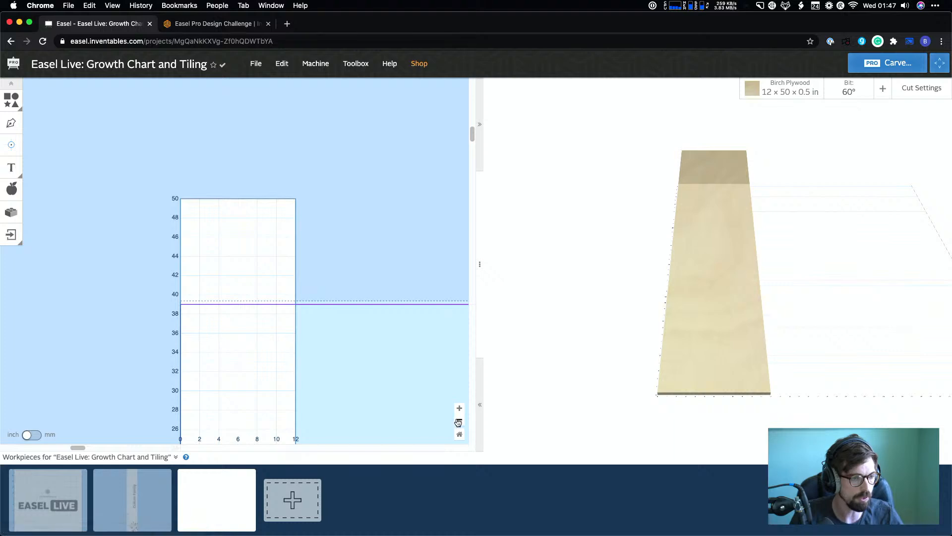
{"action": "left_click", "coordinate": [459, 422]}
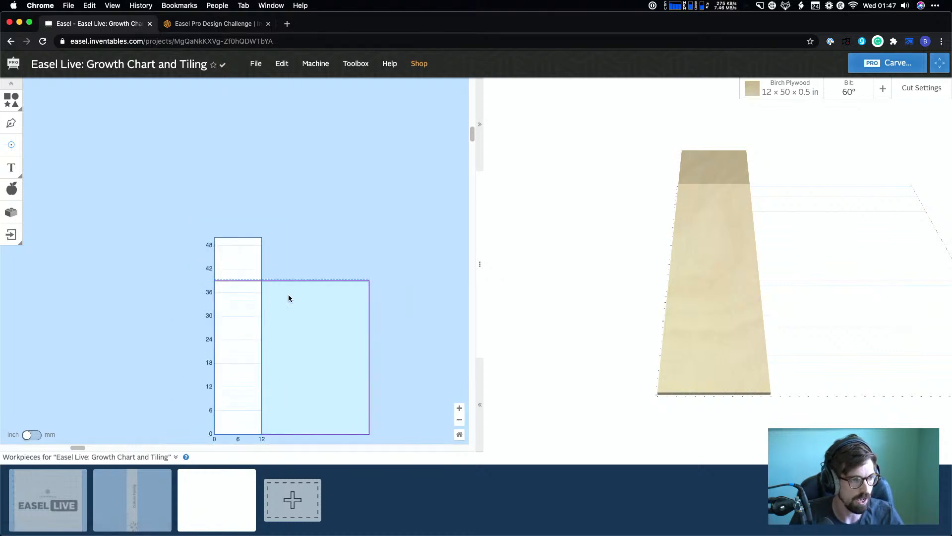
Set the material length to 200 in and view the full board beyond the work area
{"action": "left_click", "coordinate": [793, 94]}
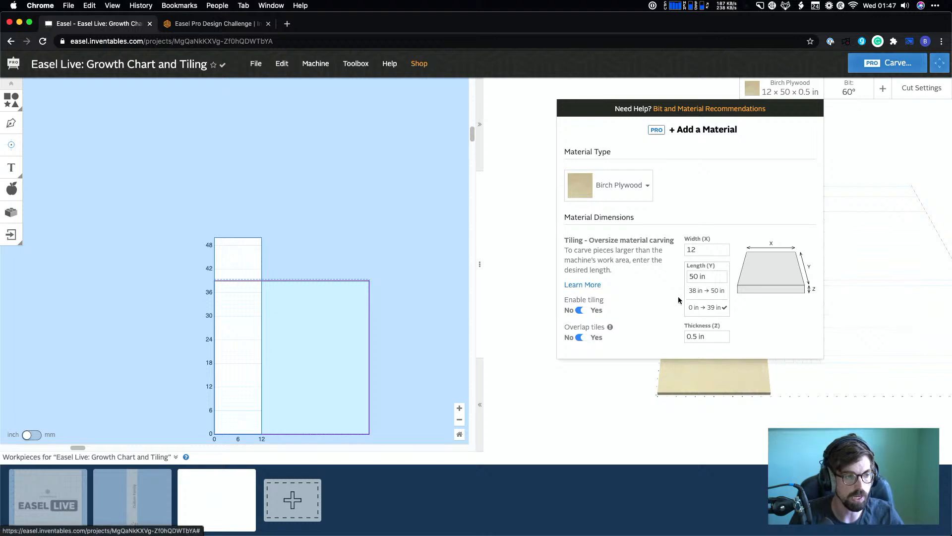
{"action": "left_click", "coordinate": [711, 278]}
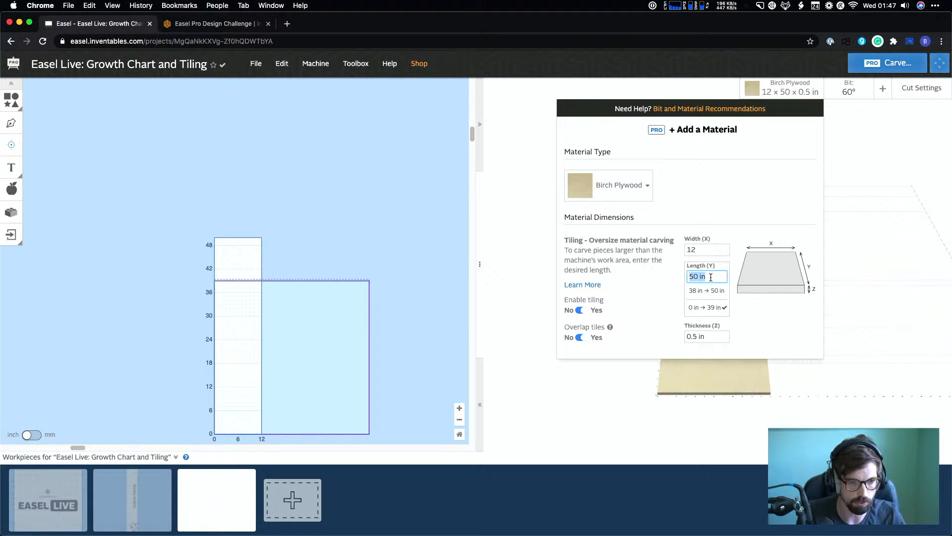
{"action": "type", "text": "200"}
{"action": "left_click", "coordinate": [710, 249]}
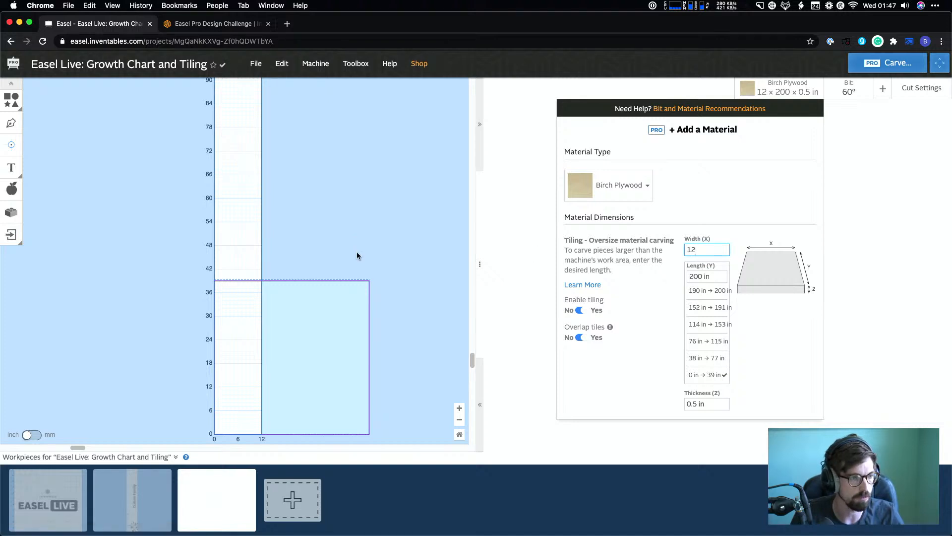
{"action": "scroll", "coordinate": [356, 251], "scroll_direction": "down", "scroll_amount": 2}
{"action": "left_click", "coordinate": [460, 420]}
{"action": "left_click", "coordinate": [460, 420]}
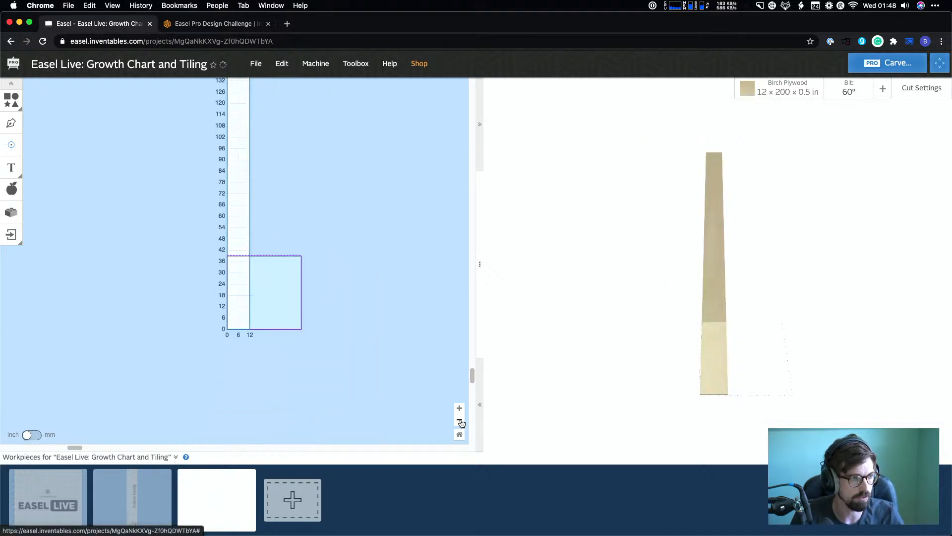
{"action": "scroll", "coordinate": [335, 205], "scroll_direction": "down", "scroll_amount": 1}
{"action": "scroll", "coordinate": [336, 206], "scroll_direction": "up", "scroll_amount": 2}
{"action": "scroll", "coordinate": [335, 208], "scroll_direction": "up", "scroll_amount": 2}
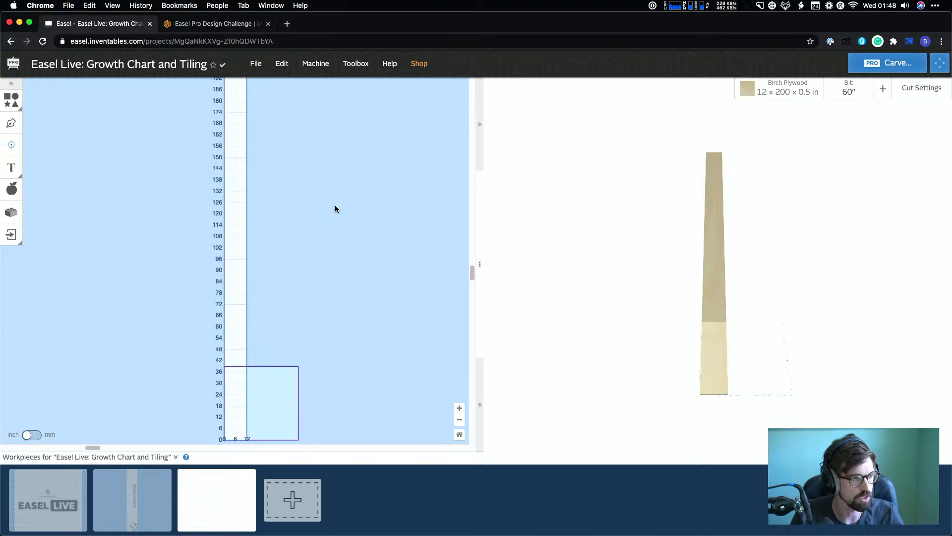
Set the material length back to 50 in and close the material settings
{"action": "left_click", "coordinate": [797, 86]}
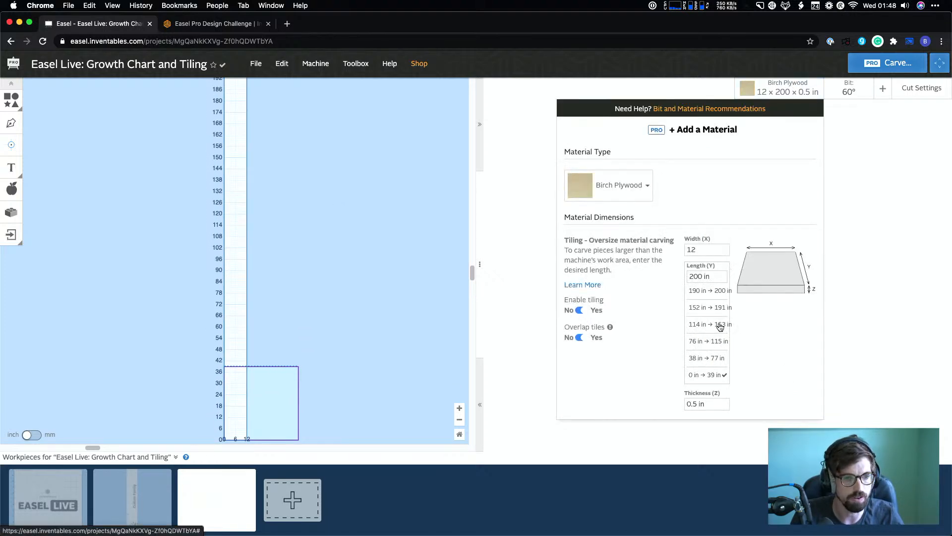
{"action": "left_click", "coordinate": [706, 276]}
{"action": "type", "text": "5"}
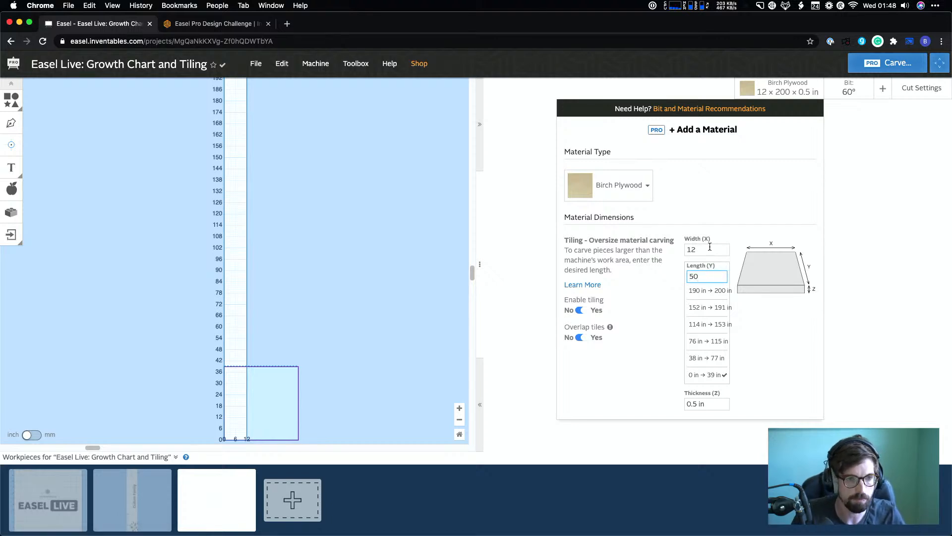
{"action": "type", "text": "0"}
{"action": "left_click", "coordinate": [710, 248]}
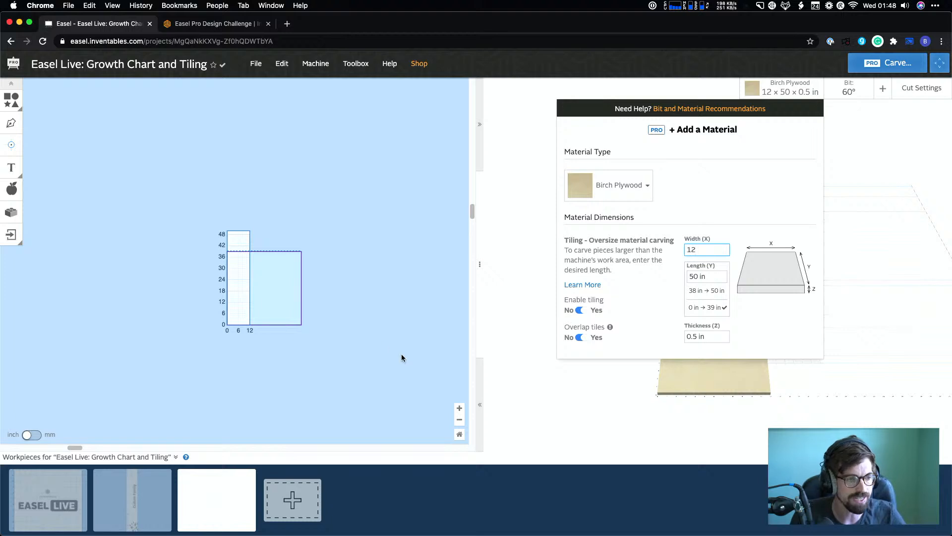
{"action": "left_click", "coordinate": [460, 407]}
{"action": "left_click", "coordinate": [459, 408]}
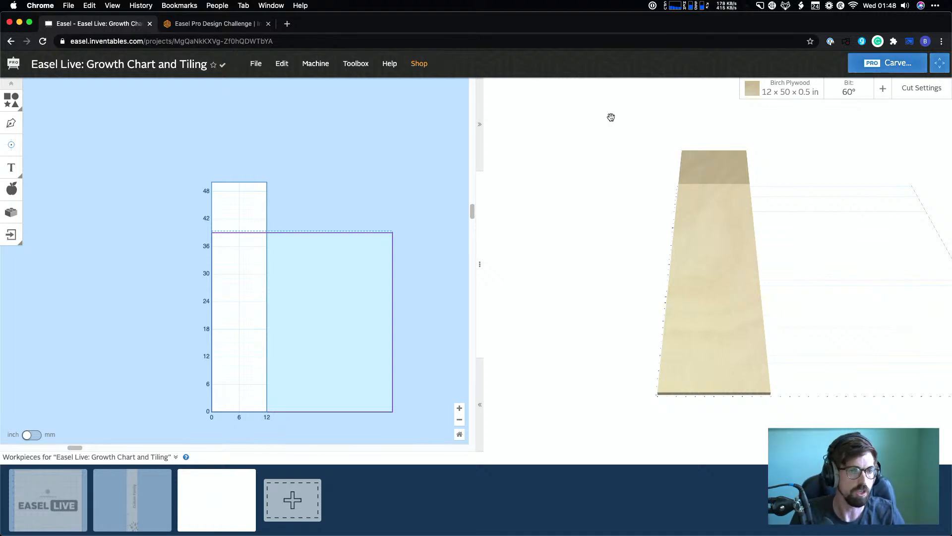
Compare the two tiles by switching the active tile between 38–50 in and 0–39 in, ending on 0–39 in
{"action": "left_click", "coordinate": [814, 99]}
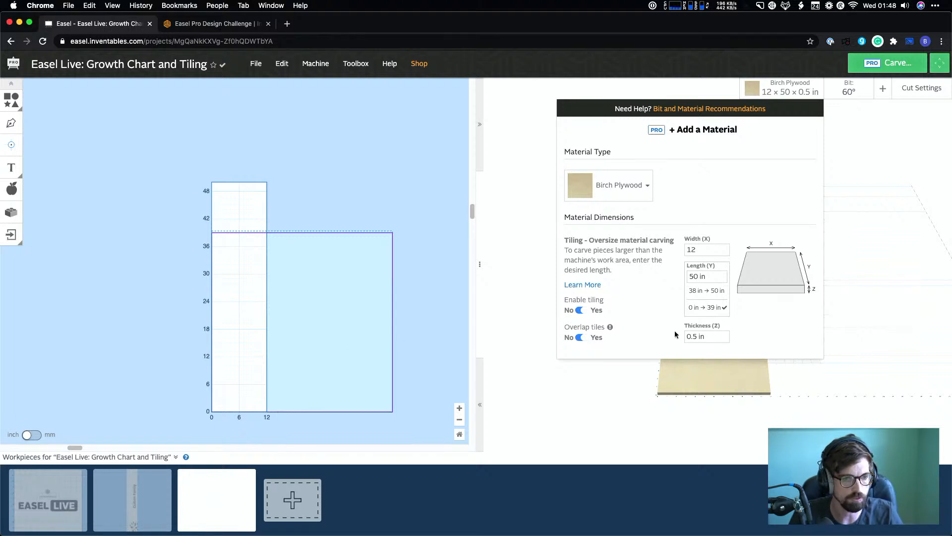
{"action": "left_click", "coordinate": [710, 296]}
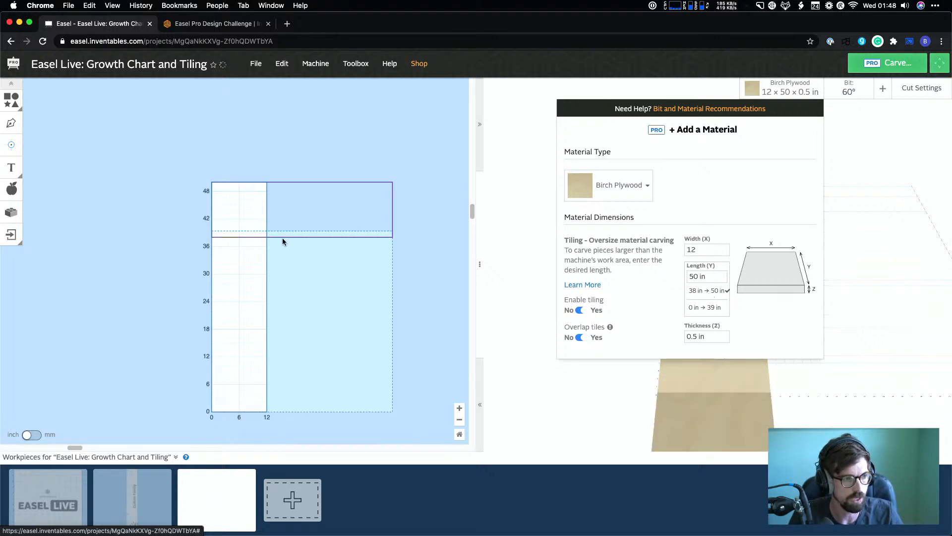
{"action": "left_click", "coordinate": [718, 309]}
{"action": "left_click", "coordinate": [708, 294]}
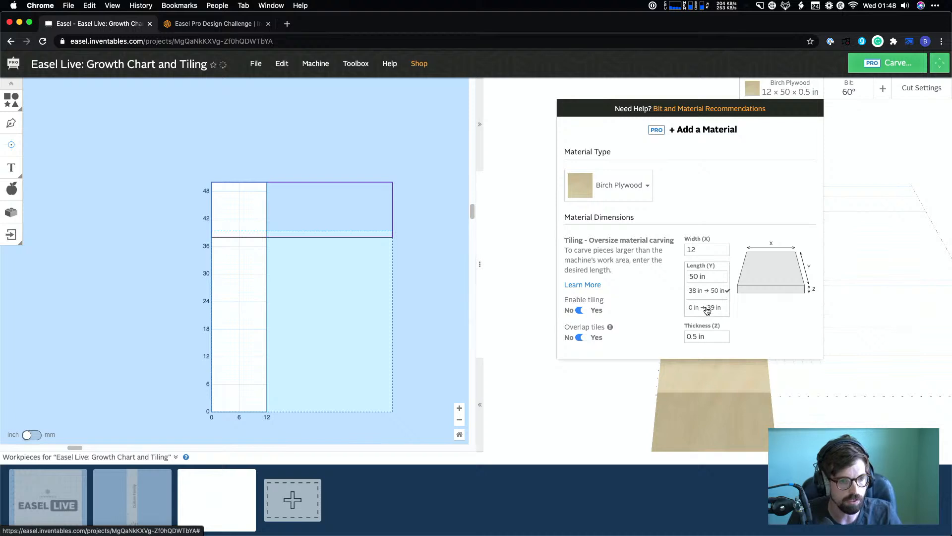
{"action": "left_click", "coordinate": [707, 308]}
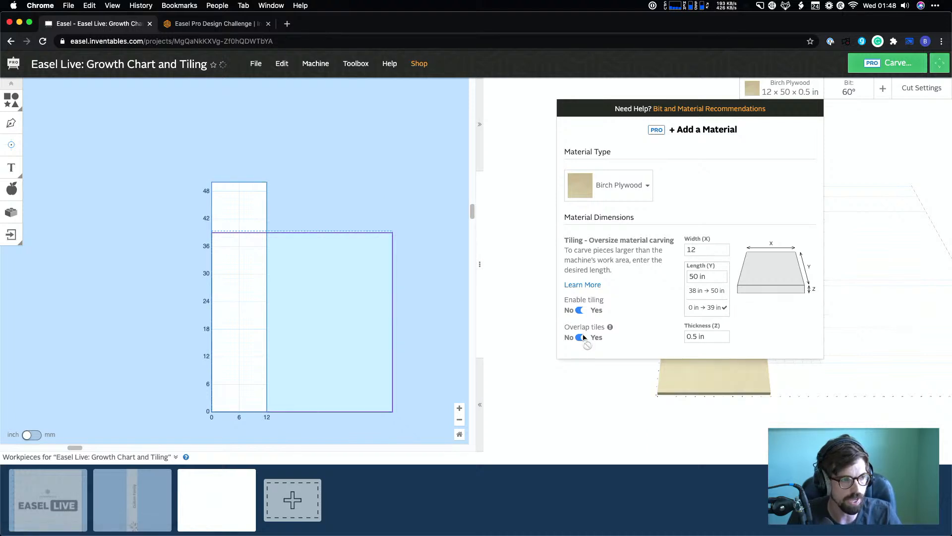
Check the Overlap tiles help and change the bit to the 1/8 in Single Flute End Mill
{"action": "mouse_move", "coordinate": [611, 328]}
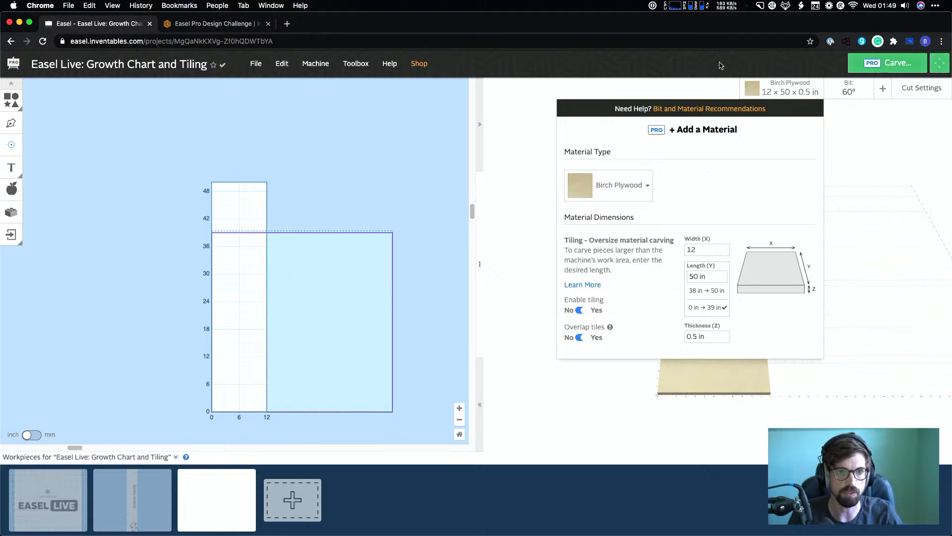
{"action": "left_click", "coordinate": [840, 85]}
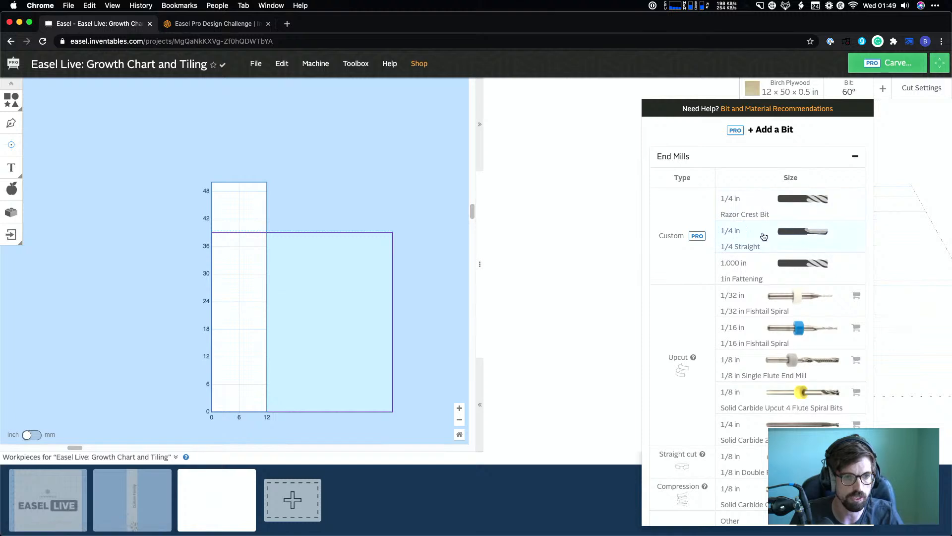
{"action": "left_click", "coordinate": [768, 379]}
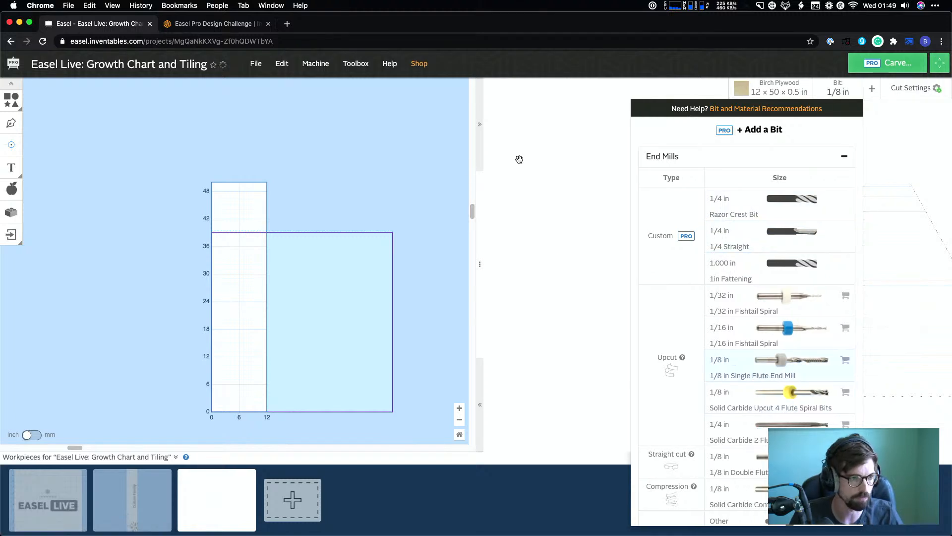
Turn off tile overlap, select the 39–50 in tile, and turn tile overlap on again
{"action": "left_click", "coordinate": [781, 94]}
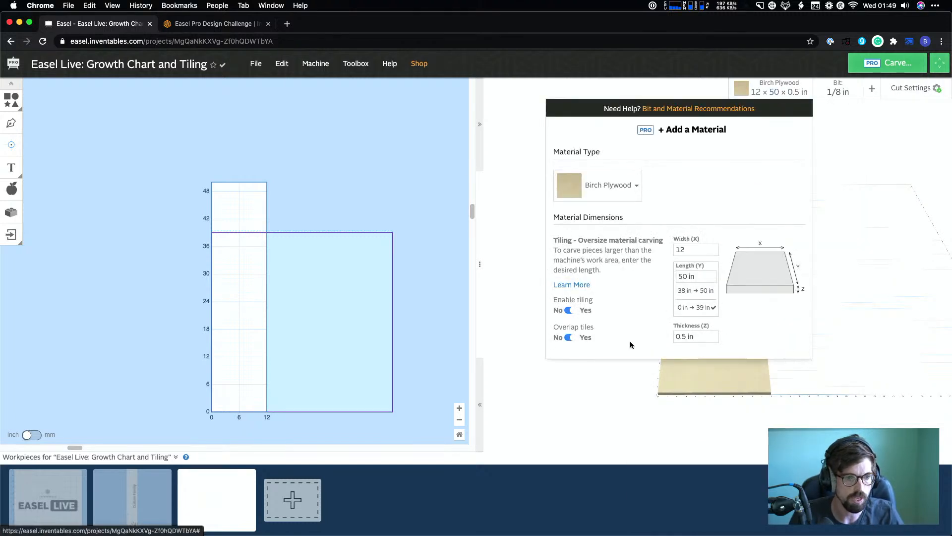
{"action": "left_click", "coordinate": [571, 339]}
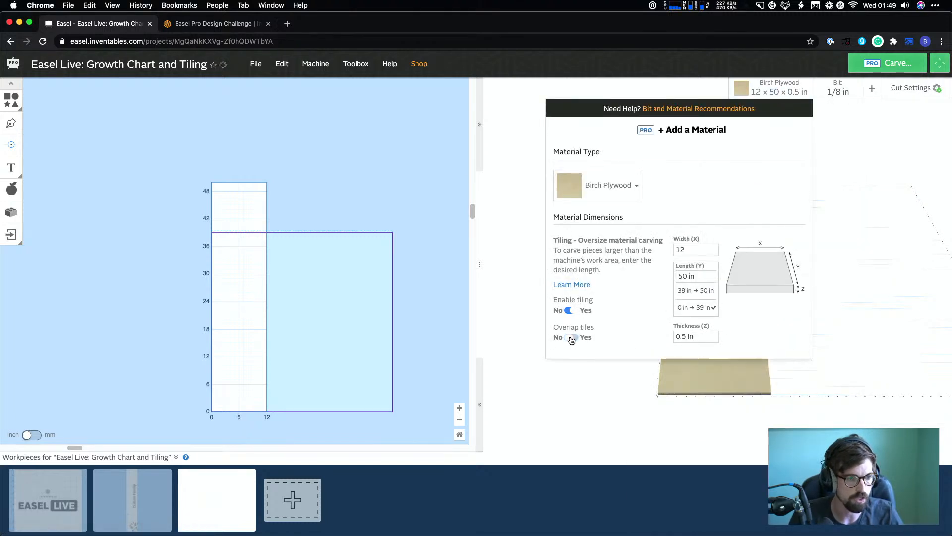
{"action": "left_click", "coordinate": [690, 297]}
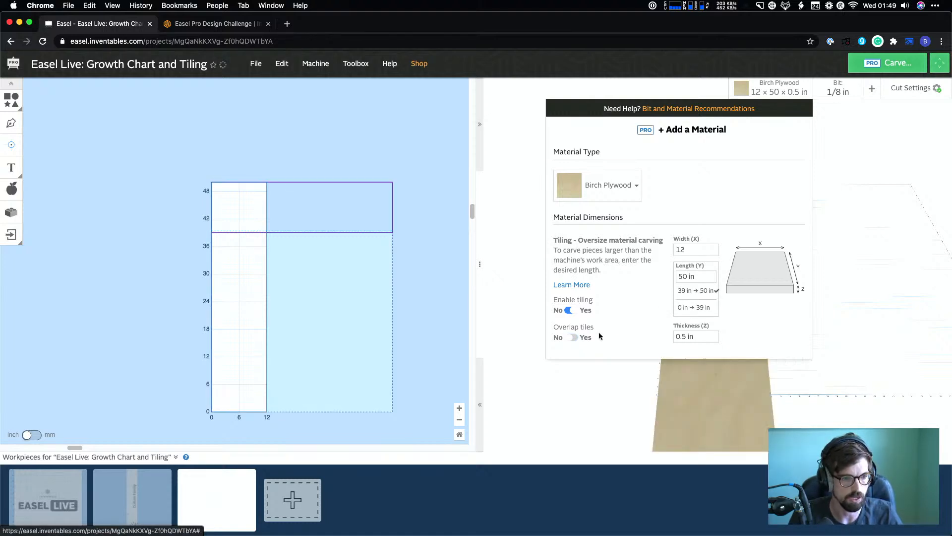
{"action": "left_click", "coordinate": [571, 338]}
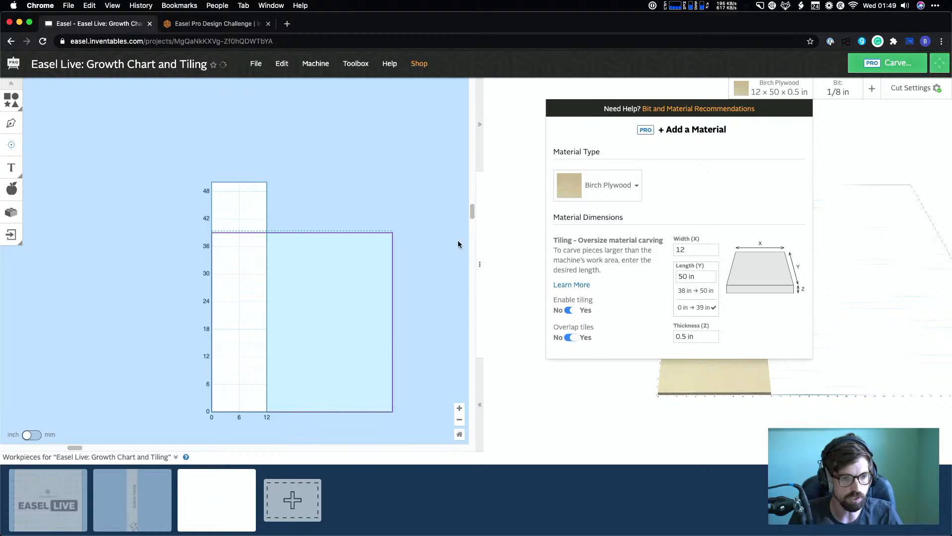
{"action": "left_click", "coordinate": [390, 195]}
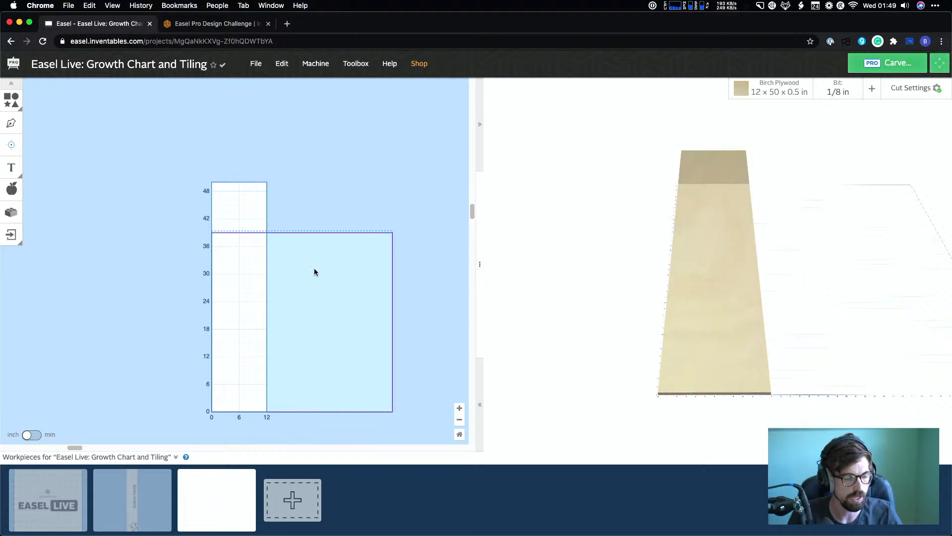
Start the carve setup without homing the machine, view the first tile's material alignment instructions, and leave the setup
{"action": "left_click", "coordinate": [896, 68]}
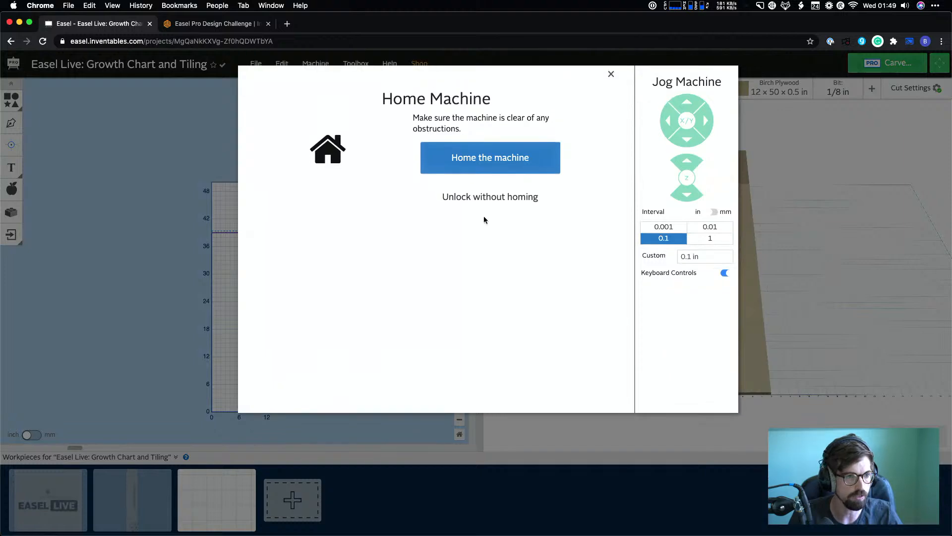
{"action": "left_click", "coordinate": [482, 204]}
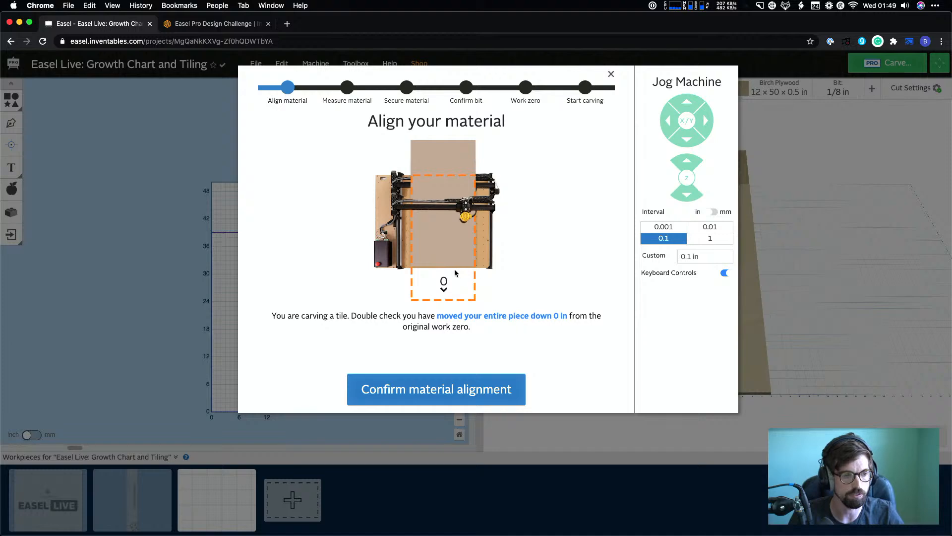
{"action": "left_click", "coordinate": [611, 74]}
Make the 38–50 in tile active and view its material alignment instructions in the carve setup
{"action": "left_click", "coordinate": [776, 88]}
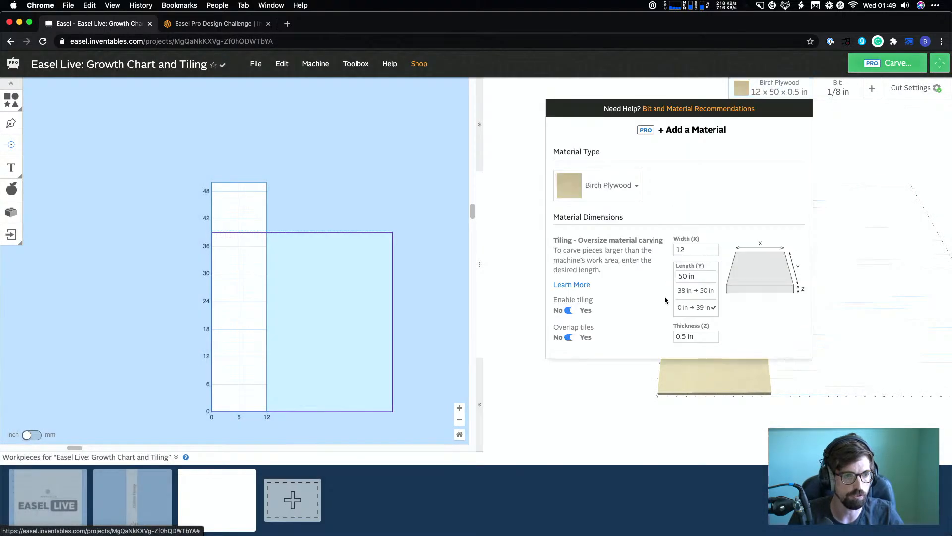
{"action": "left_click", "coordinate": [696, 291]}
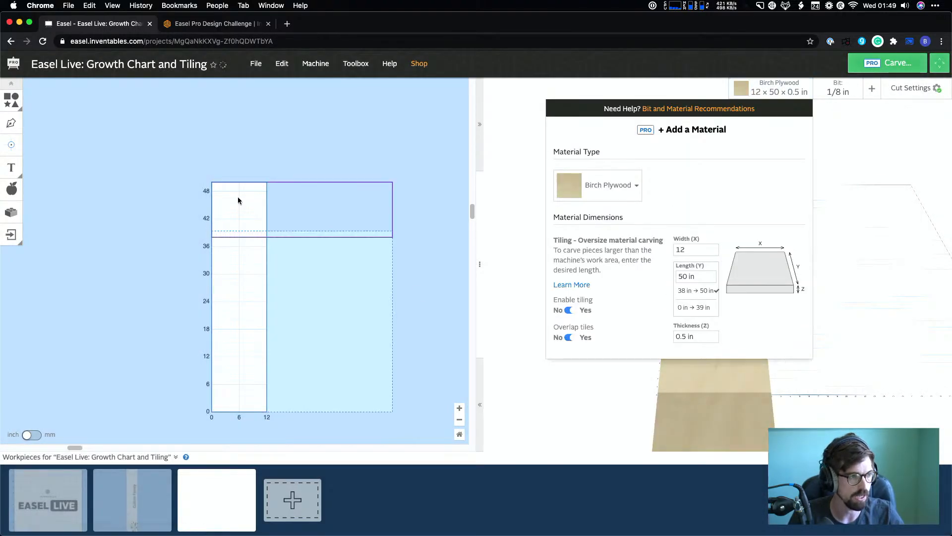
{"action": "left_click", "coordinate": [588, 95]}
{"action": "left_click", "coordinate": [895, 63]}
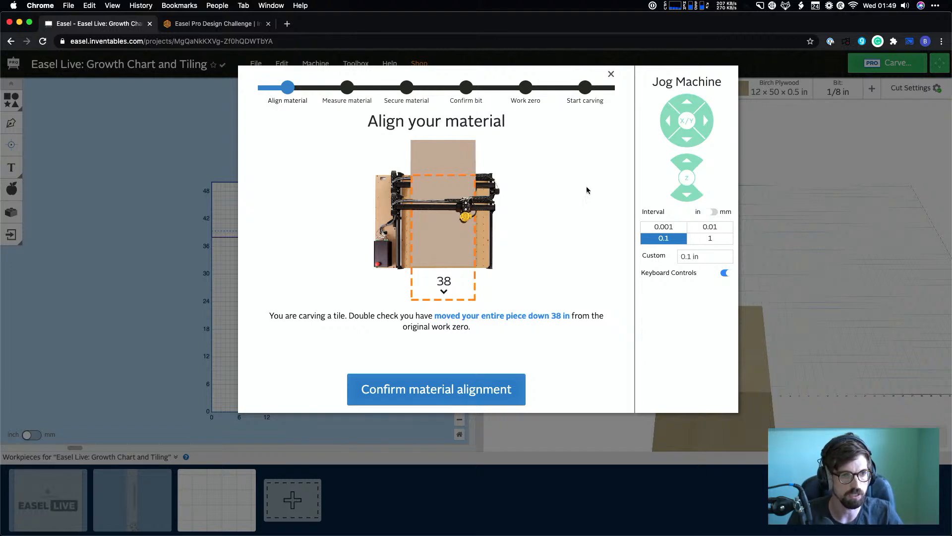
{"action": "left_click", "coordinate": [612, 75]}
{"action": "left_click", "coordinate": [780, 92]}
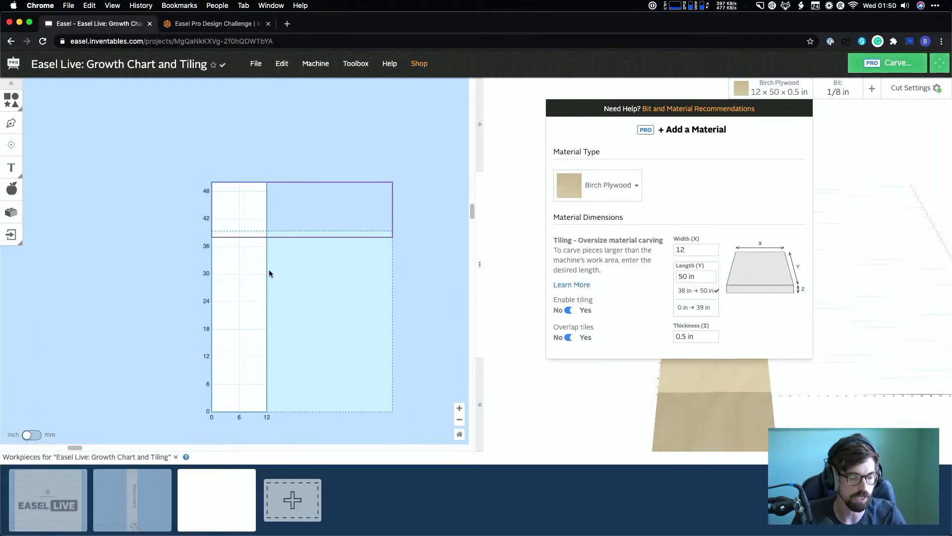
{"action": "left_click", "coordinate": [290, 274]}
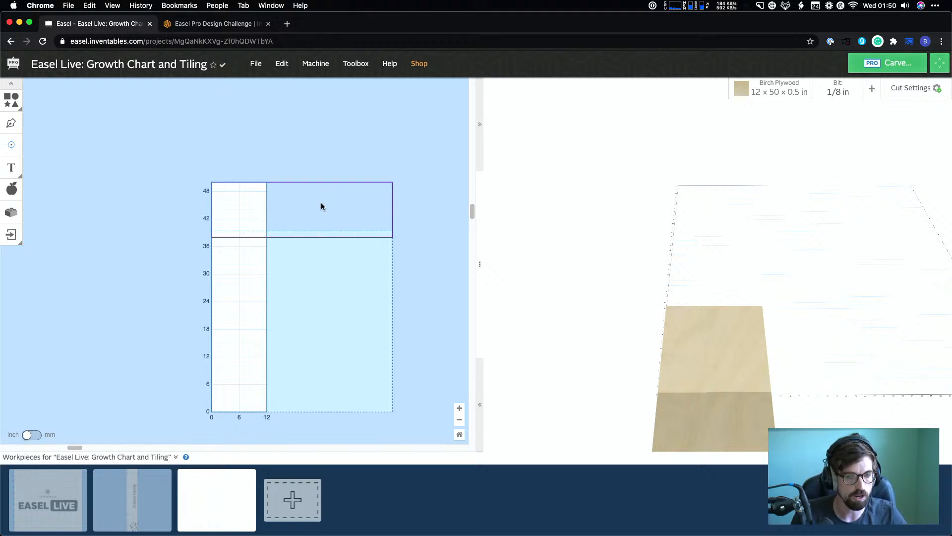
Check the machine type and work area dimensions in the machine settings
{"action": "left_click", "coordinate": [315, 64]}
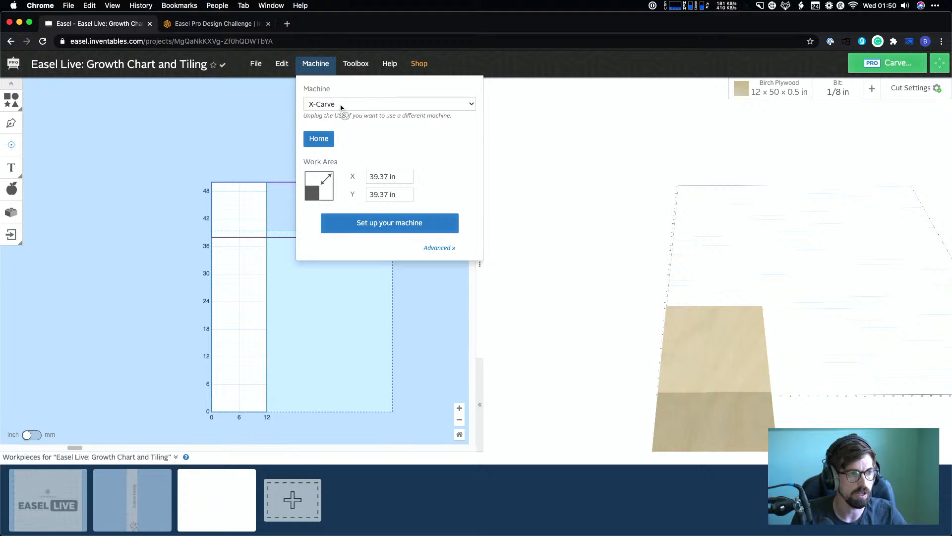
{"action": "left_click", "coordinate": [313, 65]}
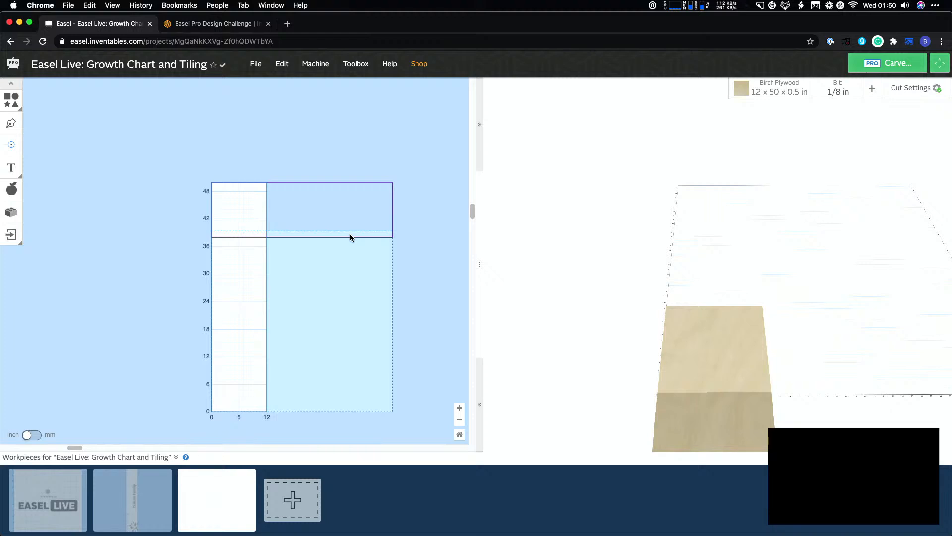
{"action": "left_click", "coordinate": [317, 63]}
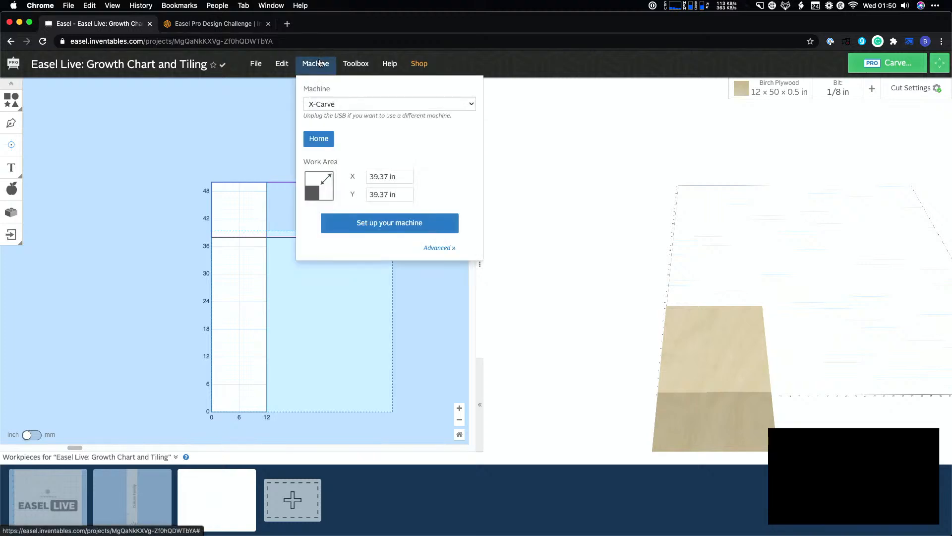
{"action": "left_click", "coordinate": [318, 74]}
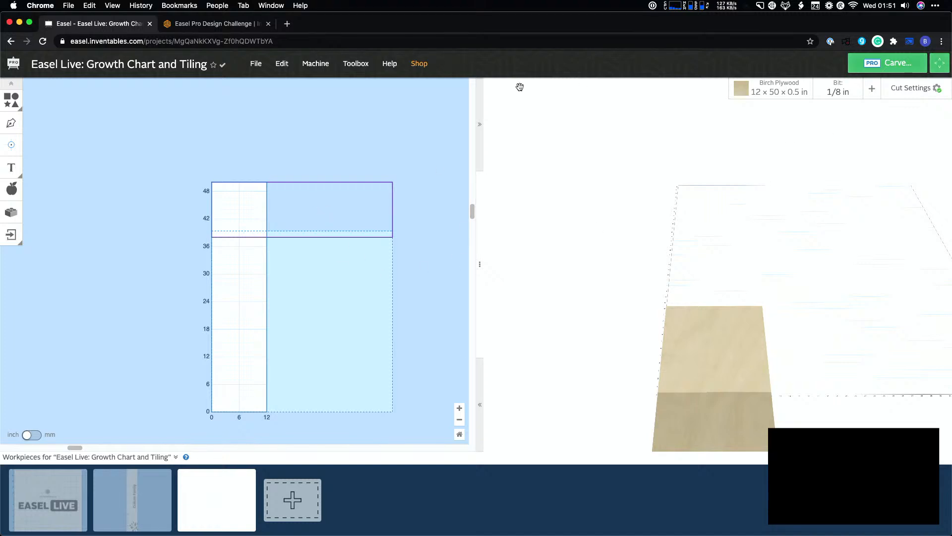
Switch to the growth chart workpiece containing the family name, ruler marks, and tree design
{"action": "left_click", "coordinate": [261, 64]}
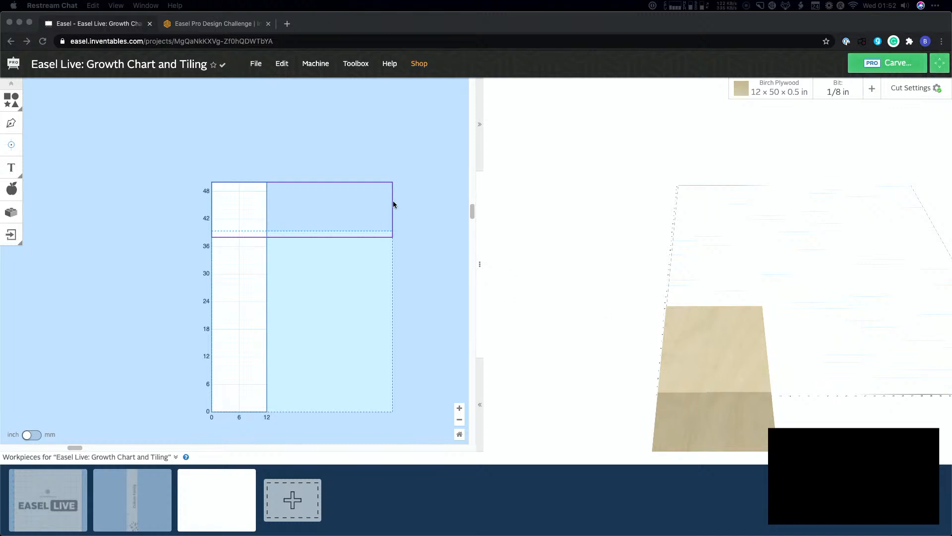
{"action": "left_click", "coordinate": [384, 133]}
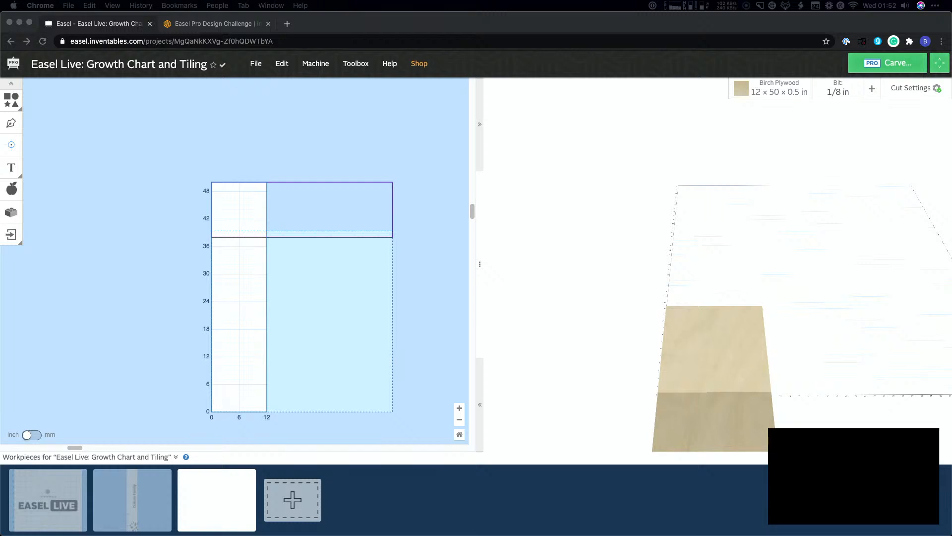
{"action": "left_click", "coordinate": [311, 192]}
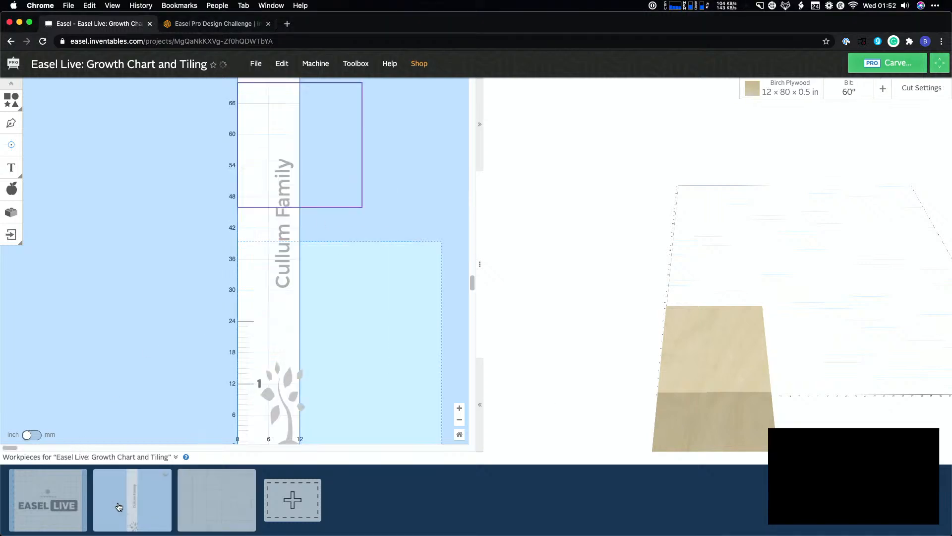
Check the family growth chart workpiece's material dimensions and tile ranges, and calculate 6*12 in Spotlight
{"action": "left_click", "coordinate": [119, 506]}
{"action": "scroll", "coordinate": [305, 267], "scroll_direction": "down", "scroll_amount": 3}
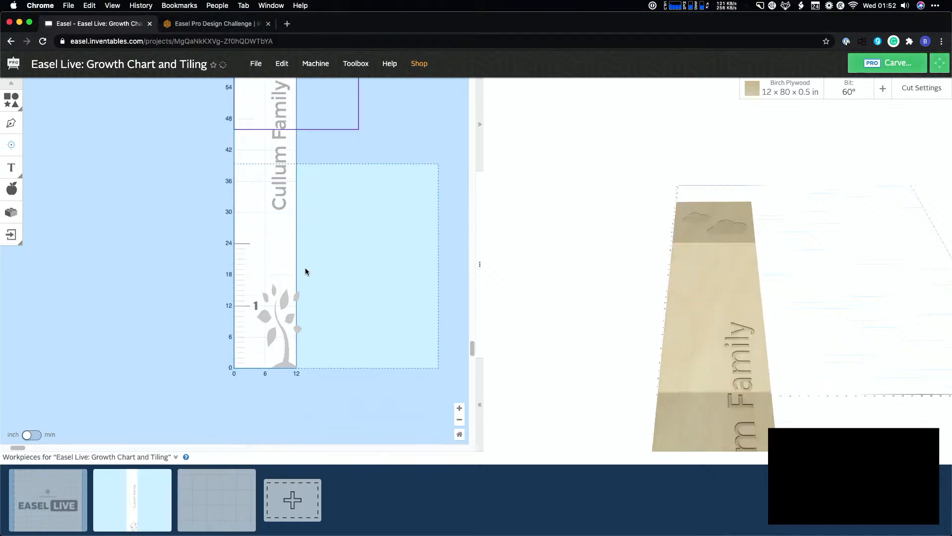
{"action": "left_click", "coordinate": [459, 419]}
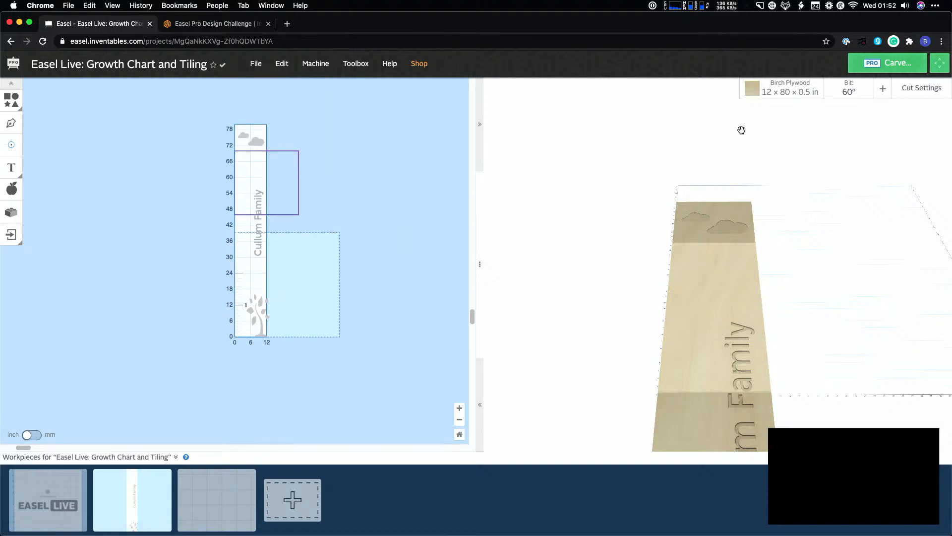
{"action": "left_click", "coordinate": [773, 86]}
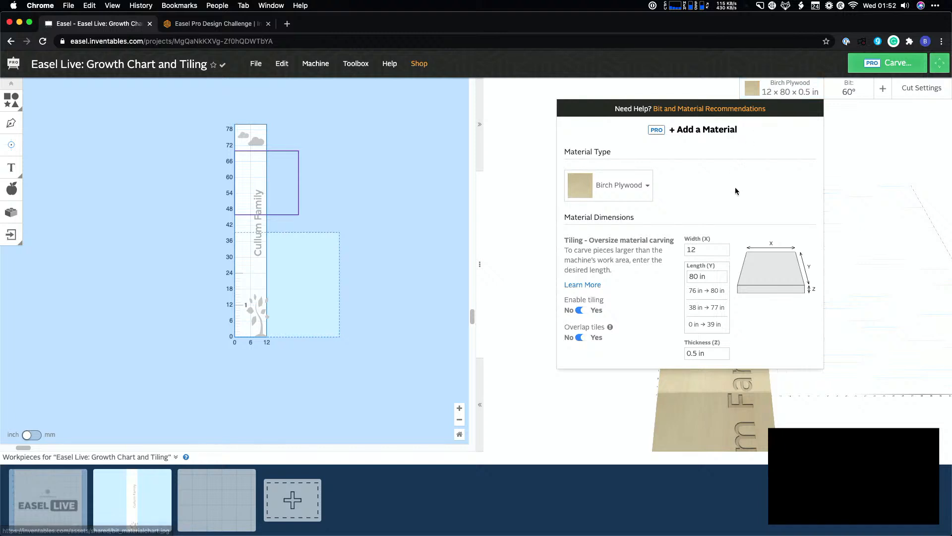
{"action": "key", "text": "super+space"}
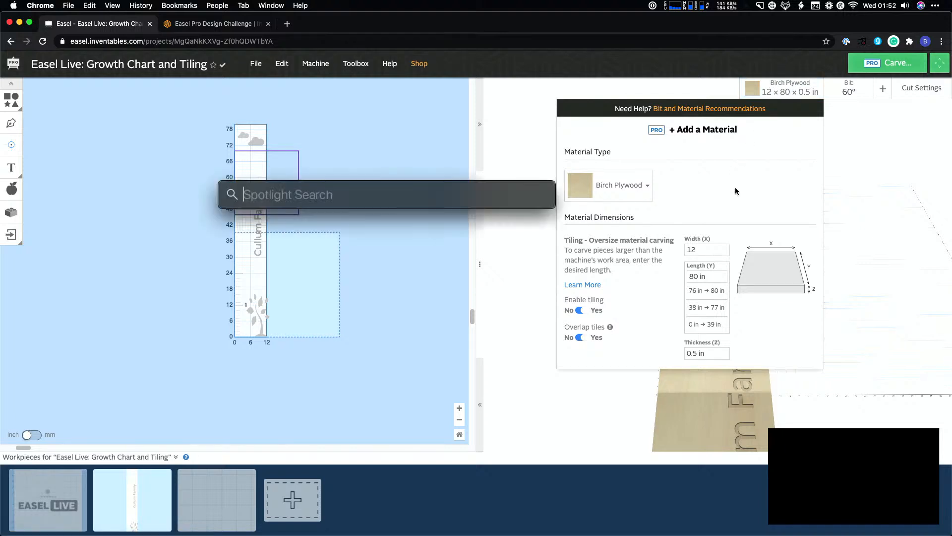
{"action": "type", "text": "6*12"}
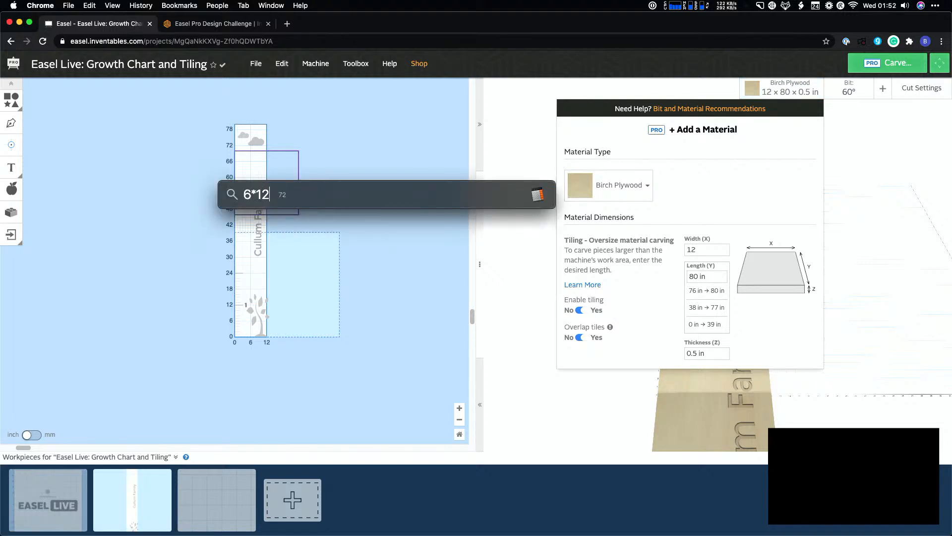
{"action": "key", "text": "Escape"}
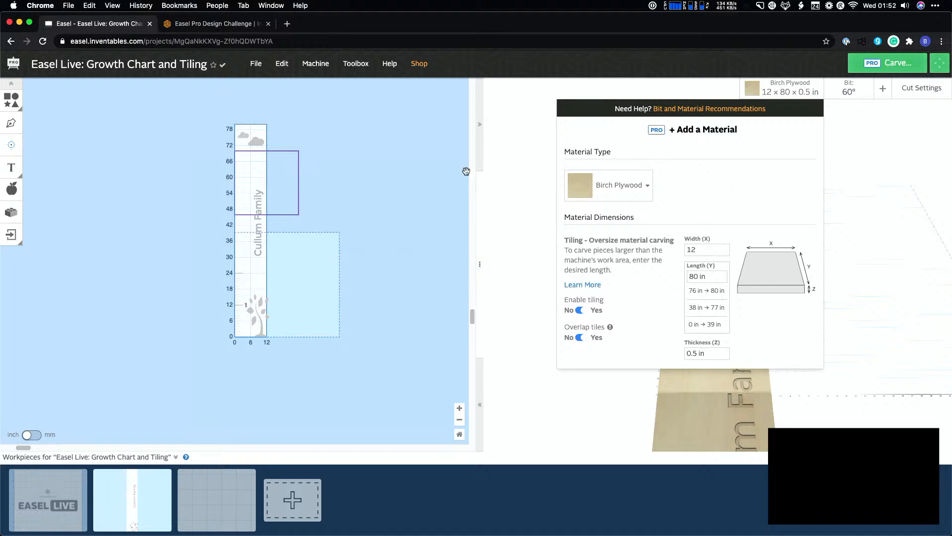
Switch to the blank workpiece and set its material length to 80 in, keeping the width at 12 in
{"action": "left_click", "coordinate": [222, 491]}
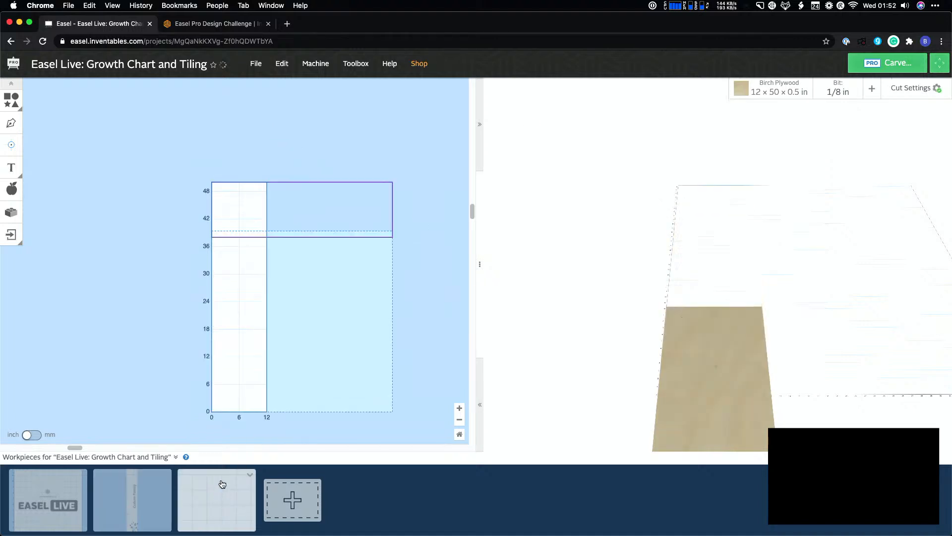
{"action": "left_click", "coordinate": [773, 91]}
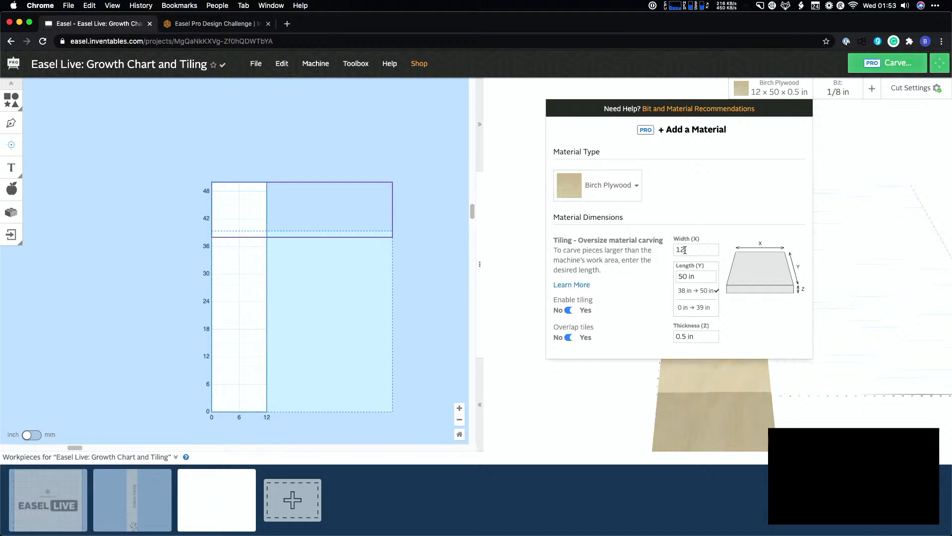
{"action": "left_click", "coordinate": [702, 278]}
{"action": "type", "text": "80"}
{"action": "left_click", "coordinate": [702, 244]}
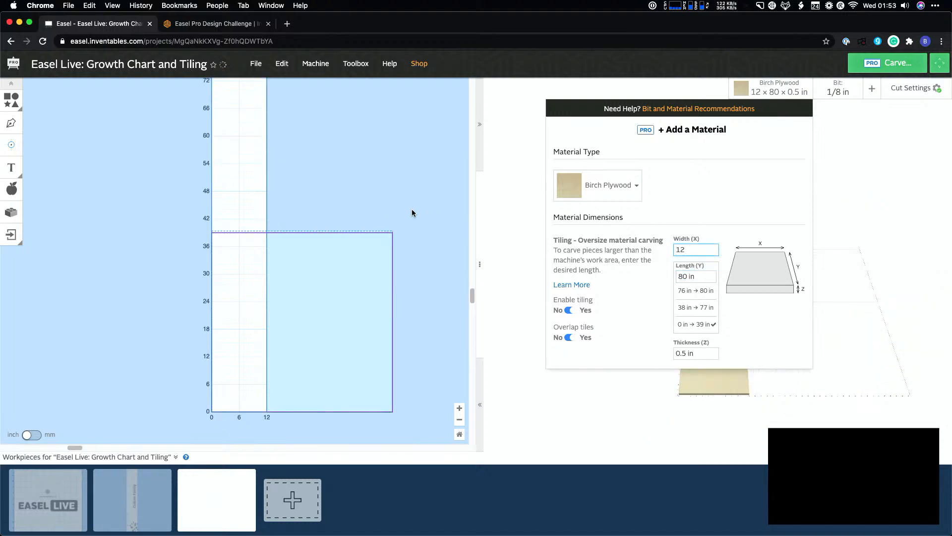
{"action": "scroll", "coordinate": [412, 209], "scroll_direction": "down", "scroll_amount": 2}
{"action": "left_click", "coordinate": [459, 421]}
{"action": "left_click", "coordinate": [459, 421]}
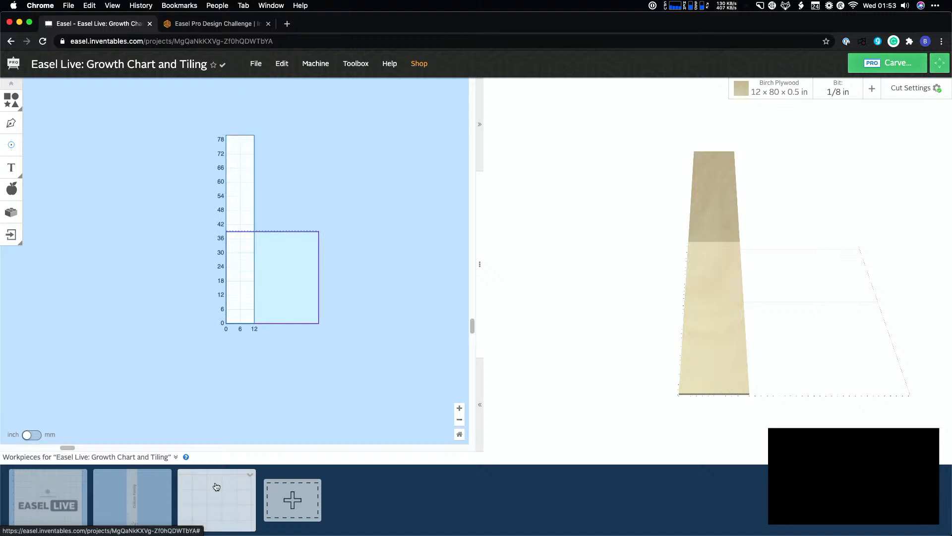
Choose the 60° x 1/4 in V bit as the bit for the blank 12 x 80 in workpiece
{"action": "left_click", "coordinate": [125, 496]}
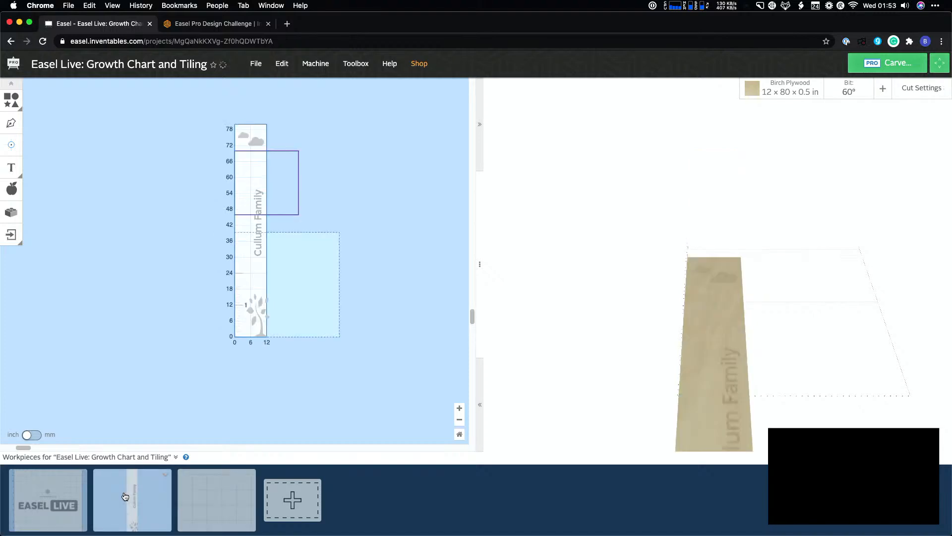
{"action": "left_click", "coordinate": [216, 502]}
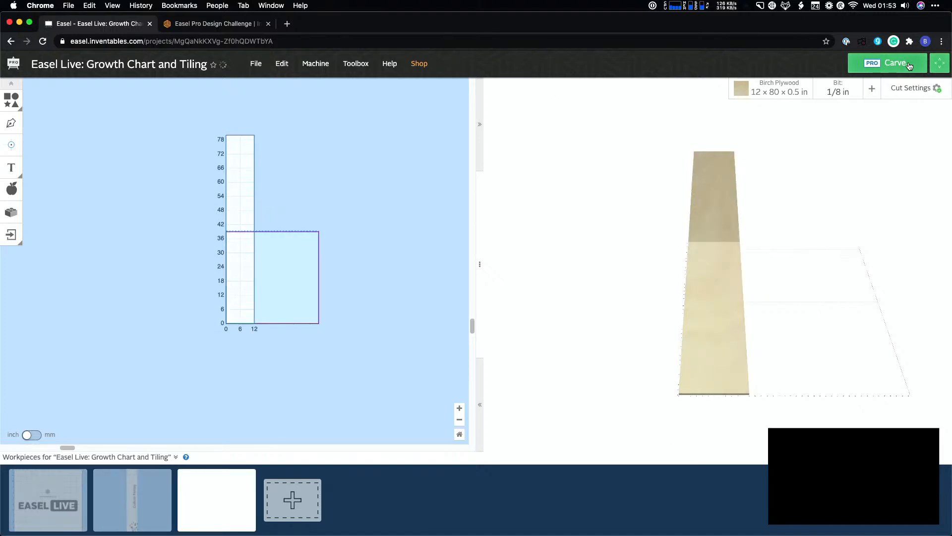
{"action": "left_click", "coordinate": [849, 90]}
{"action": "scroll", "coordinate": [803, 264], "scroll_direction": "down", "scroll_amount": 2}
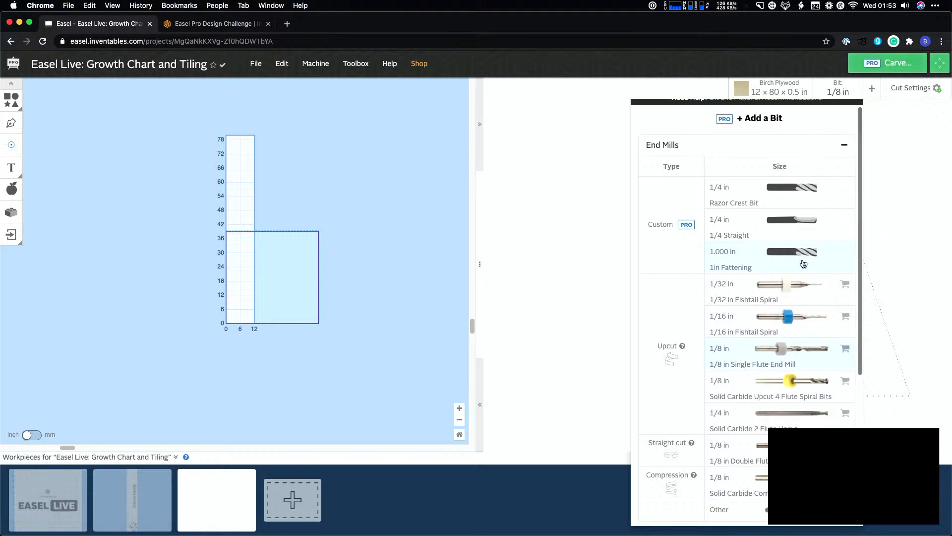
{"action": "scroll", "coordinate": [804, 264], "scroll_direction": "up", "scroll_amount": 2}
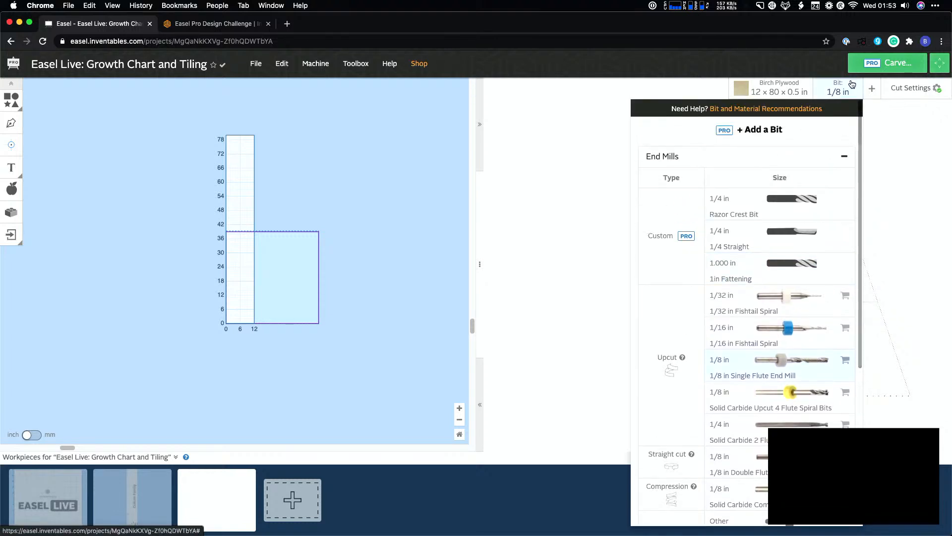
{"action": "scroll", "coordinate": [804, 298], "scroll_direction": "down", "scroll_amount": 3}
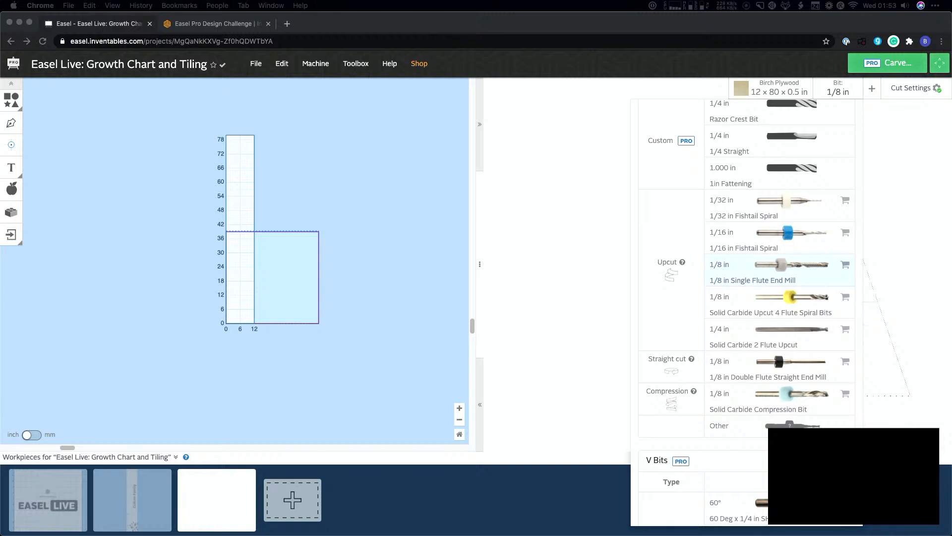
{"action": "scroll", "coordinate": [732, 399], "scroll_direction": "down", "scroll_amount": 2}
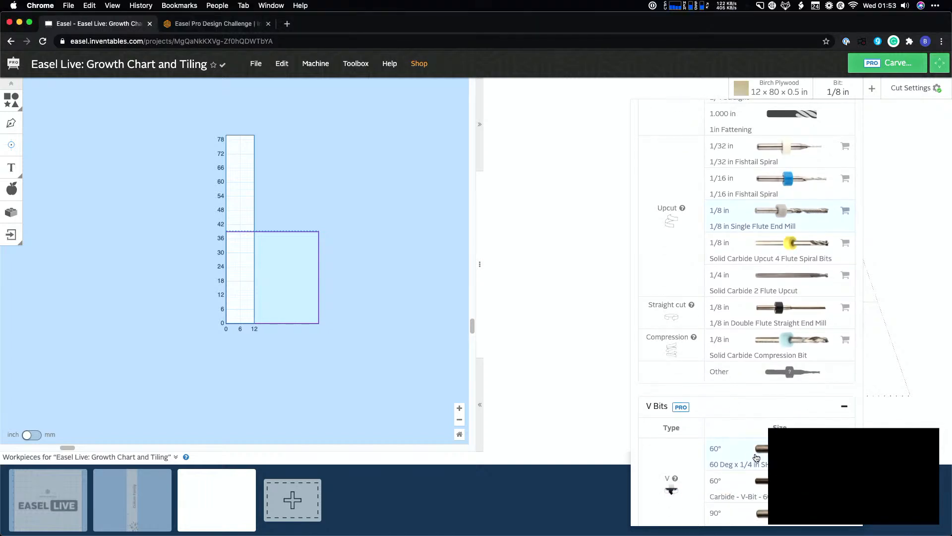
{"action": "left_click", "coordinate": [757, 457]}
{"action": "left_click", "coordinate": [410, 179]}
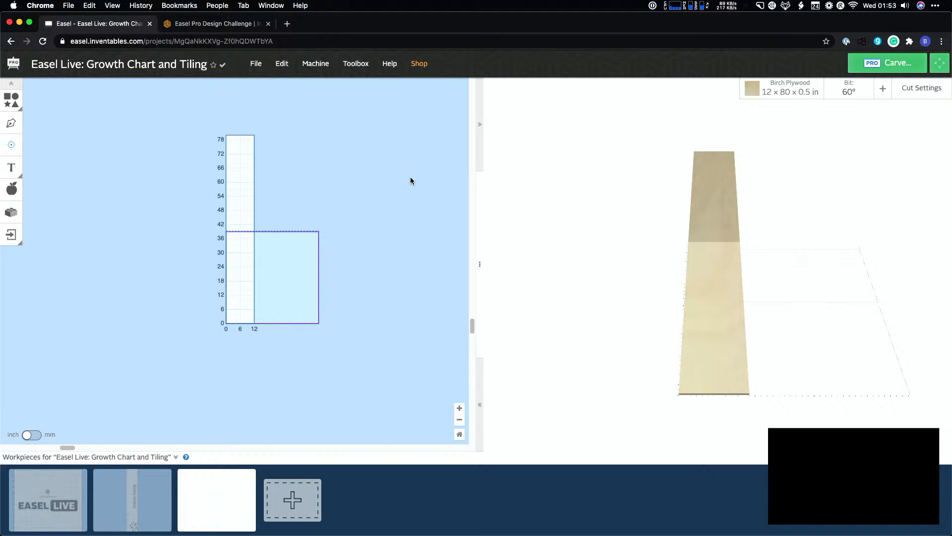
Switch to the EASEL LIVE workpiece and examine its carving from above in the 3D preview
{"action": "left_click", "coordinate": [50, 495]}
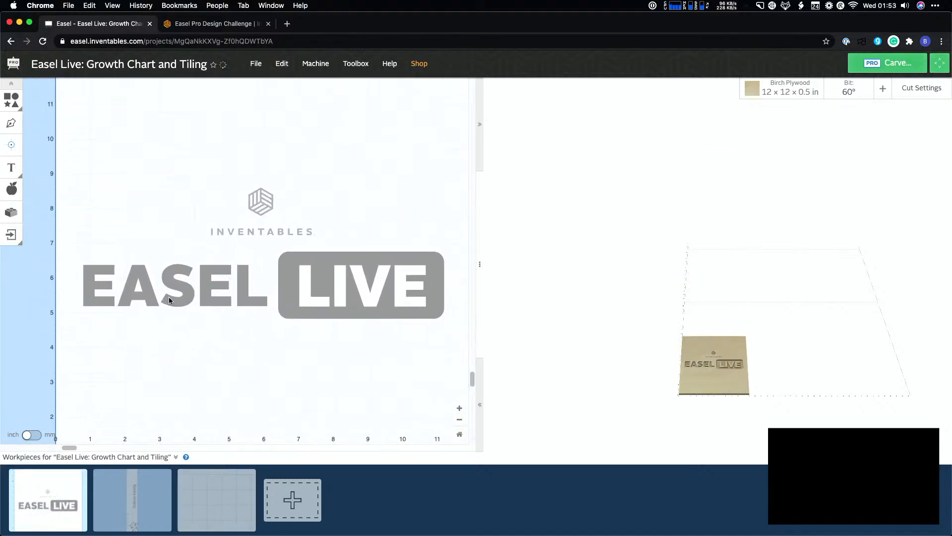
{"action": "left_click_drag", "start_coordinate": [736, 352], "coordinate": [732, 442]}
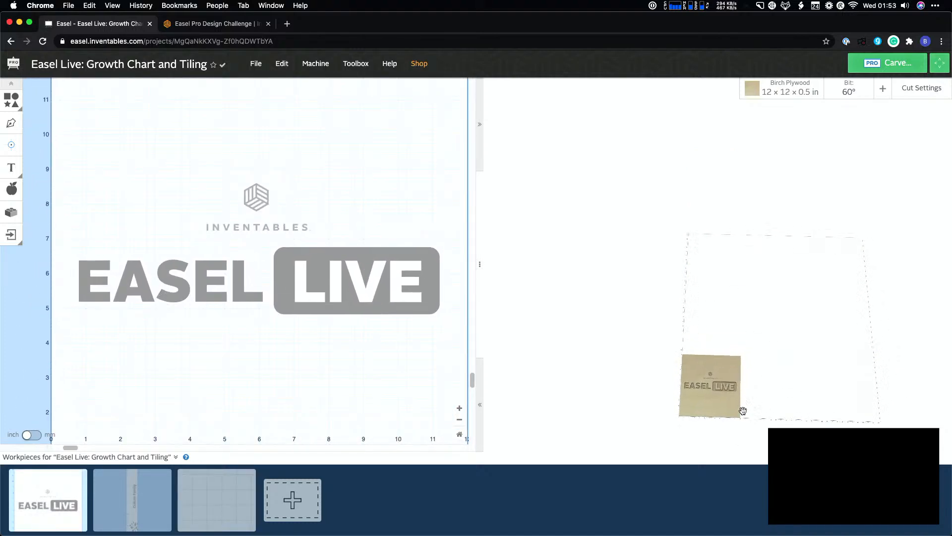
{"action": "mouse_move", "coordinate": [759, 389]}
{"action": "left_mouse_down"}
{"action": "mouse_move", "coordinate": [758, 380]}
{"action": "mouse_move", "coordinate": [759, 407]}
{"action": "left_mouse_up"}
{"action": "scroll", "coordinate": [728, 365], "scroll_direction": "up", "scroll_amount": 5}
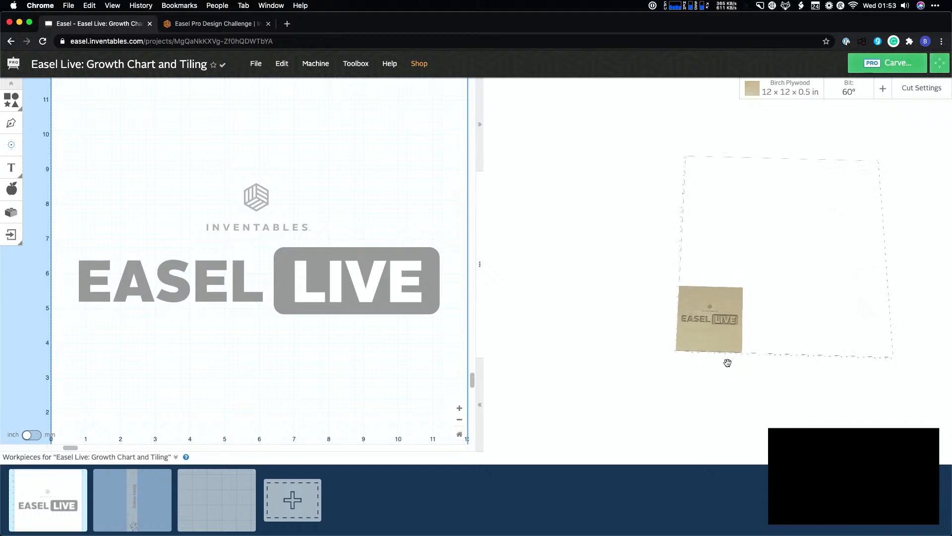
{"action": "left_click_drag", "start_coordinate": [728, 362], "coordinate": [733, 292]}
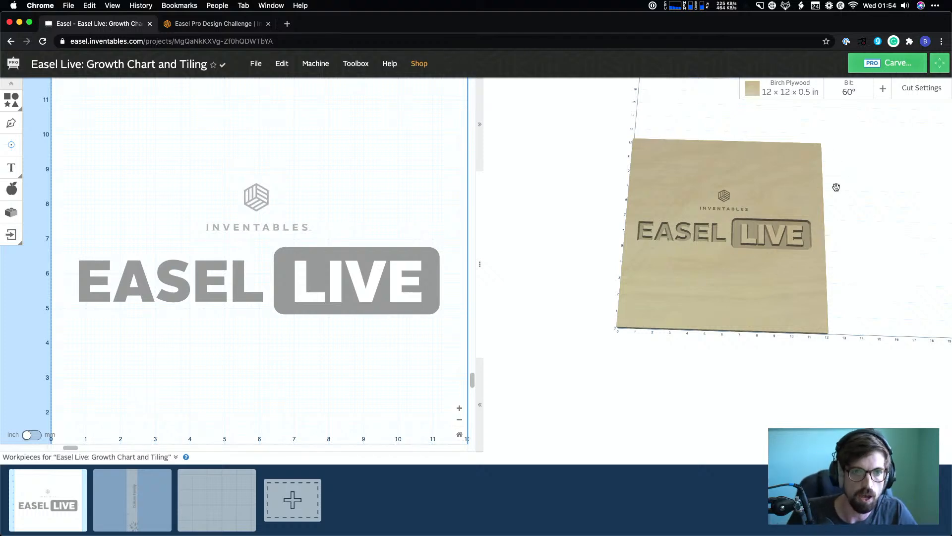
Check the cut depths of the LIVE badge background and the EASEL lettering
{"action": "left_click", "coordinate": [372, 254]}
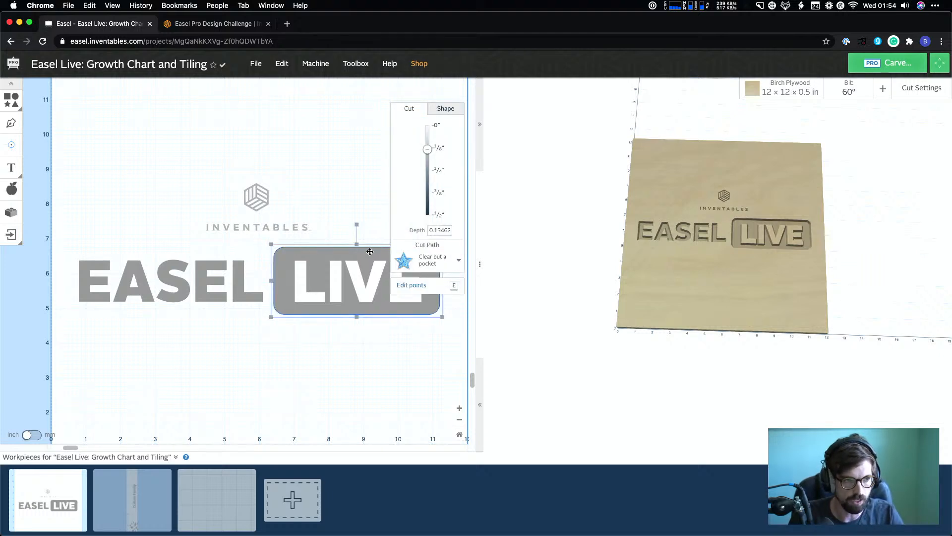
{"action": "left_click", "coordinate": [207, 271]}
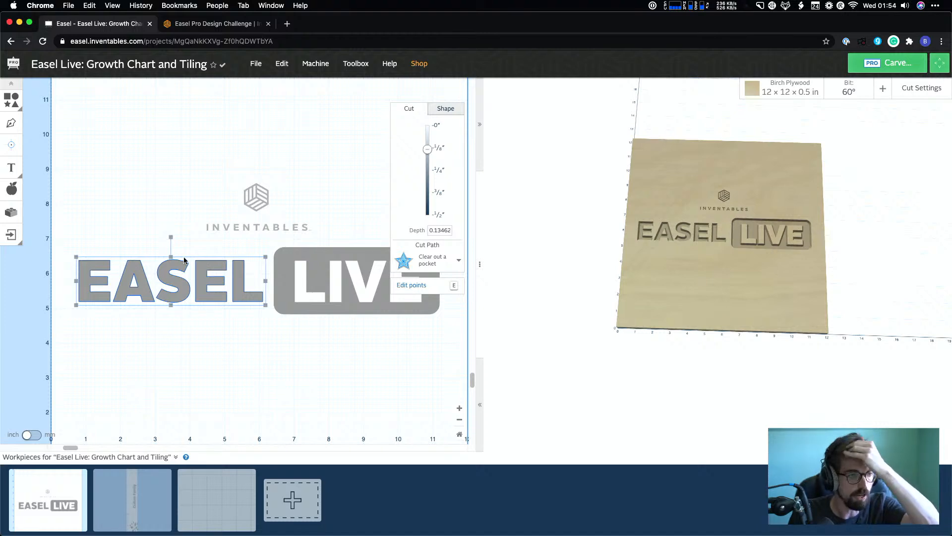
{"action": "left_click", "coordinate": [167, 243]}
{"action": "left_click", "coordinate": [184, 267]}
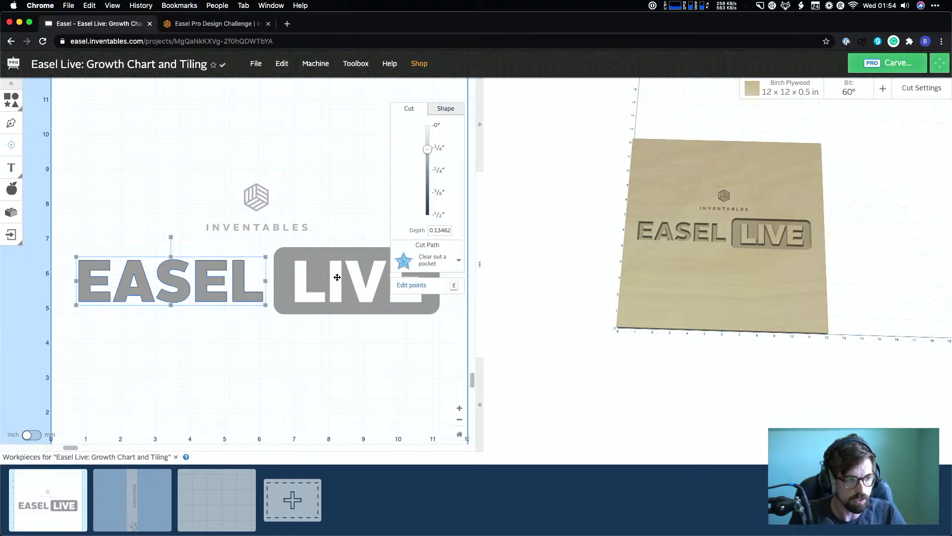
{"action": "left_click", "coordinate": [304, 258]}
{"action": "left_click", "coordinate": [237, 277]}
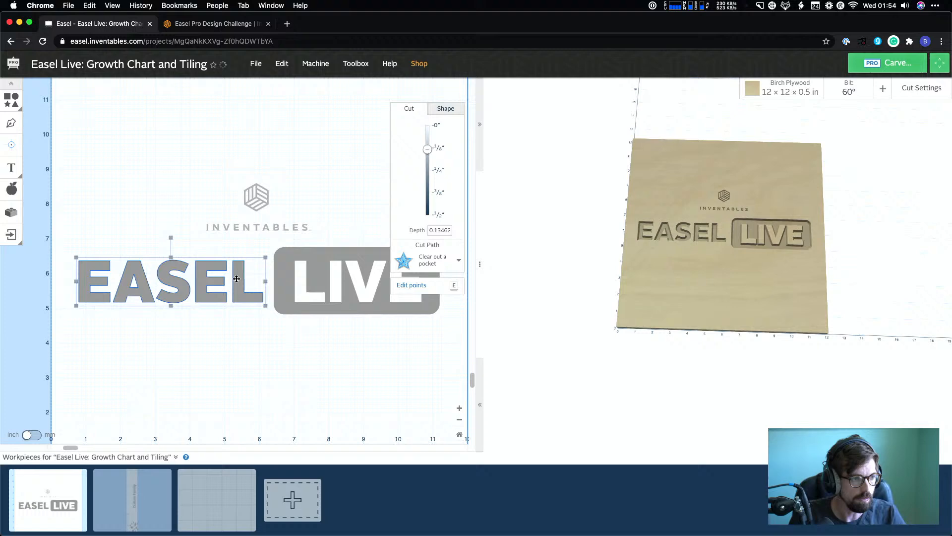
Try a deeper pocket cut of about 0.34 in on the LIVE badge background
{"action": "left_click", "coordinate": [322, 255]}
{"action": "left_click_drag", "start_coordinate": [429, 153], "coordinate": [429, 187]}
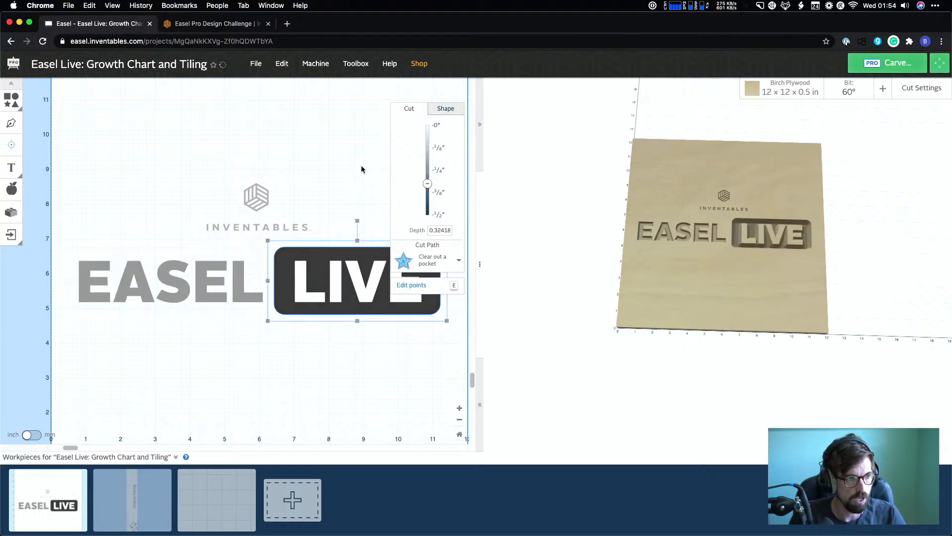
{"action": "left_click_drag", "start_coordinate": [428, 184], "coordinate": [427, 187]}
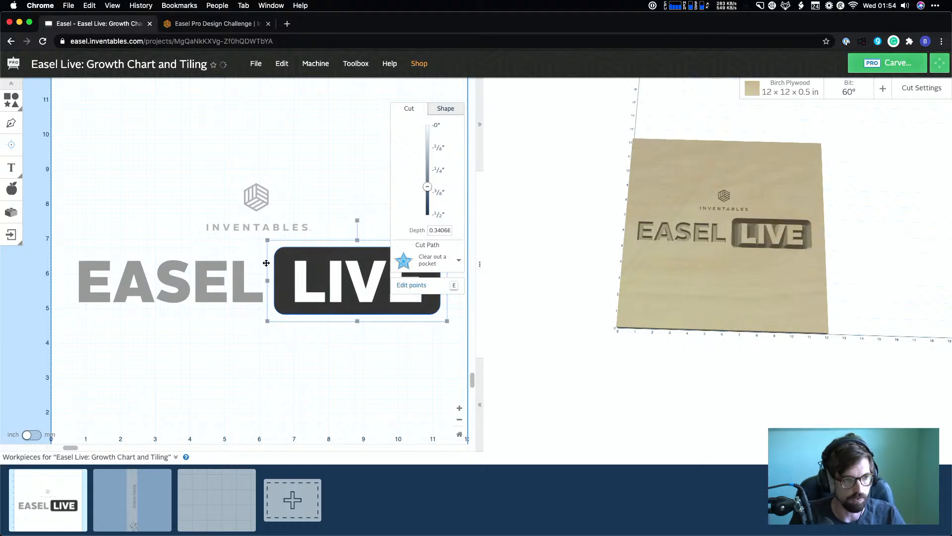
Check the hexagon logo's cut depth, try a deeper cut on one INVENTABLES letter, and undo the depth changes
{"action": "left_click", "coordinate": [234, 266]}
{"action": "left_click", "coordinate": [253, 195]}
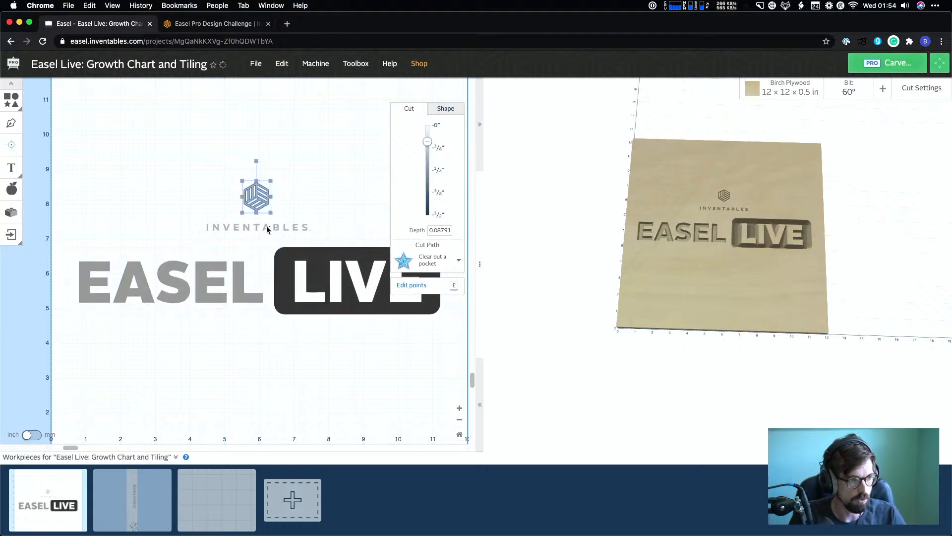
{"action": "left_click", "coordinate": [268, 227]}
{"action": "left_click", "coordinate": [247, 227]}
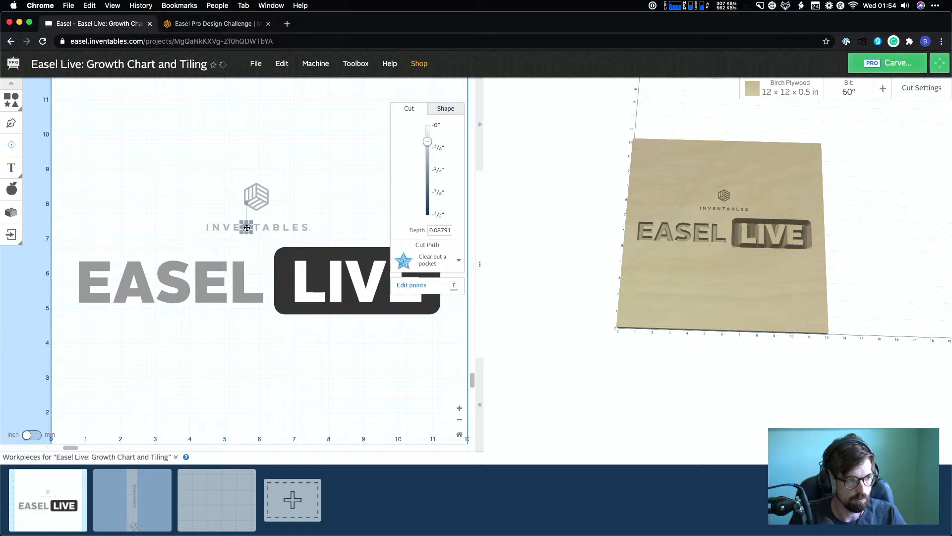
{"action": "left_click", "coordinate": [287, 228]}
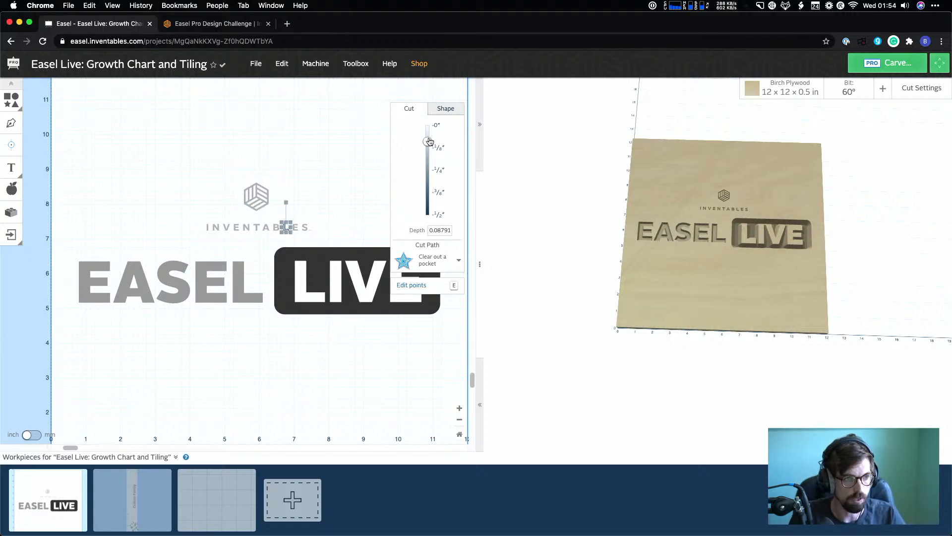
{"action": "left_click_drag", "start_coordinate": [427, 141], "coordinate": [428, 177]}
{"action": "left_click", "coordinate": [367, 191]}
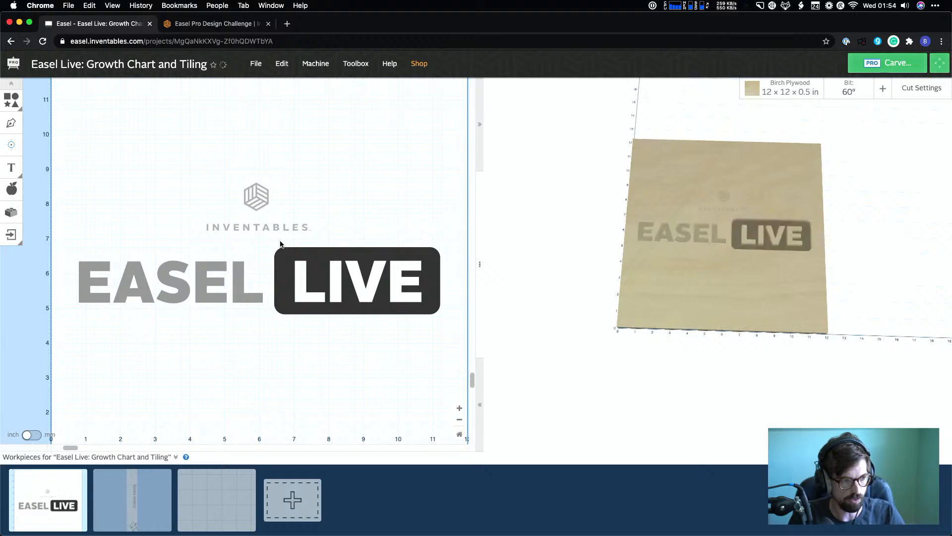
{"action": "key", "text": "super+z"}
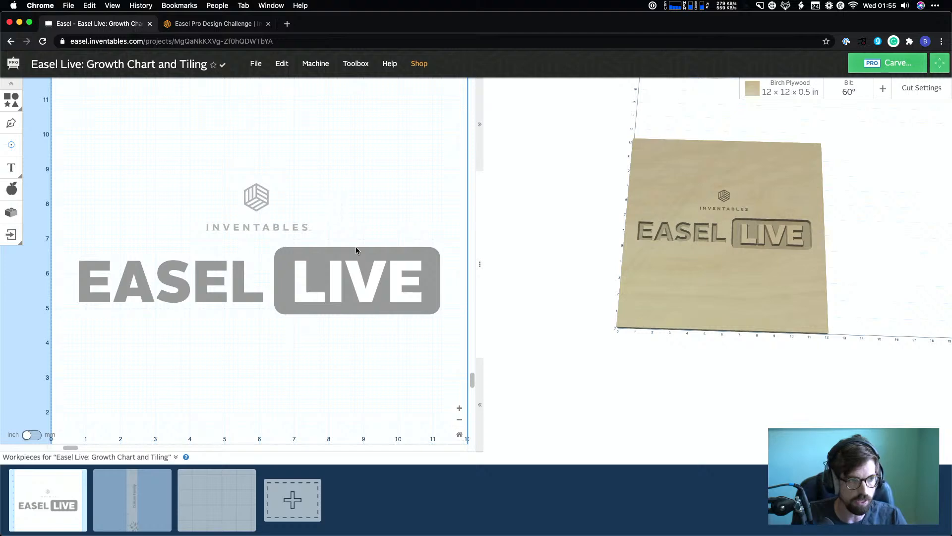
Deepen the LIVE badge background's pocket cut to about 0.21 in and select the LIVE lettering
{"action": "left_click", "coordinate": [377, 257]}
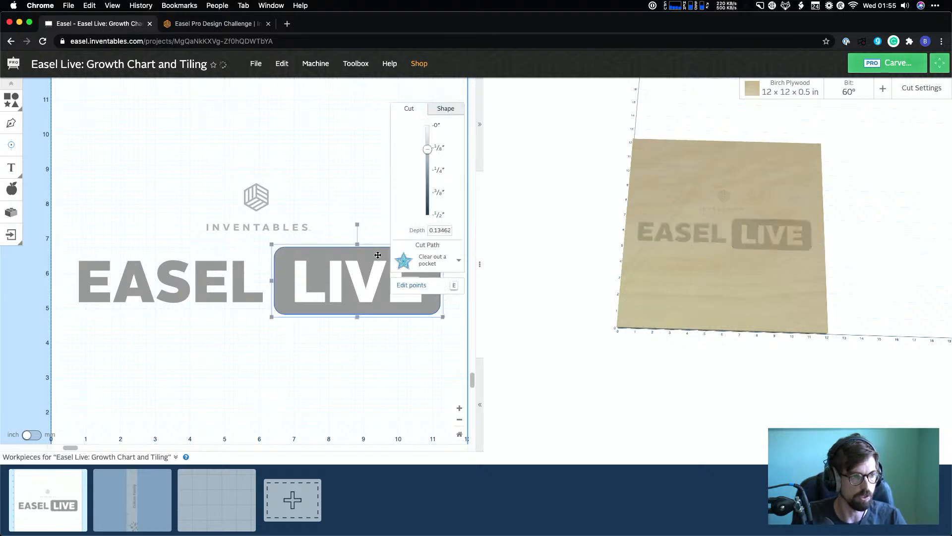
{"action": "left_click_drag", "start_coordinate": [428, 150], "coordinate": [428, 170]}
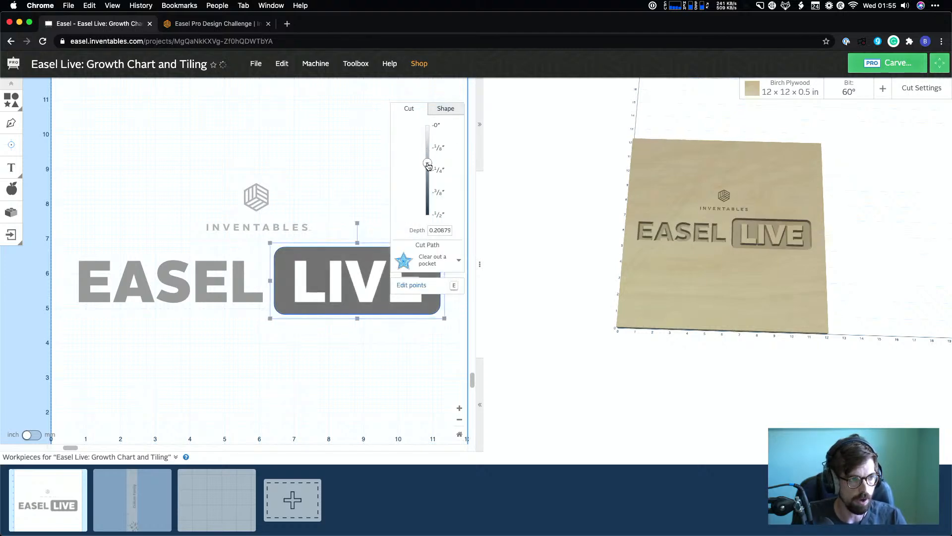
{"action": "left_click", "coordinate": [367, 182]}
{"action": "left_click", "coordinate": [370, 297]}
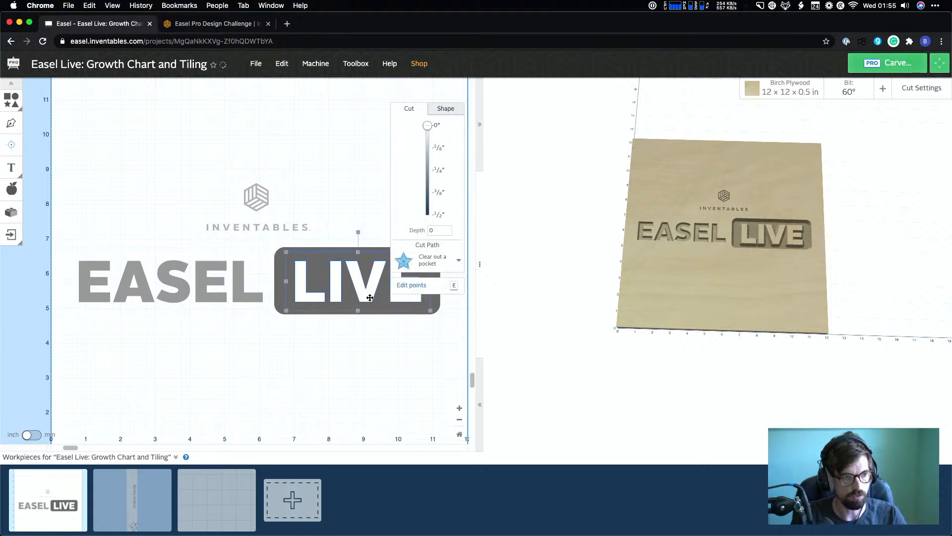
Try moving the LIVE lettering up out of its badge and undo the move
{"action": "left_click_drag", "start_coordinate": [370, 297], "coordinate": [372, 254]}
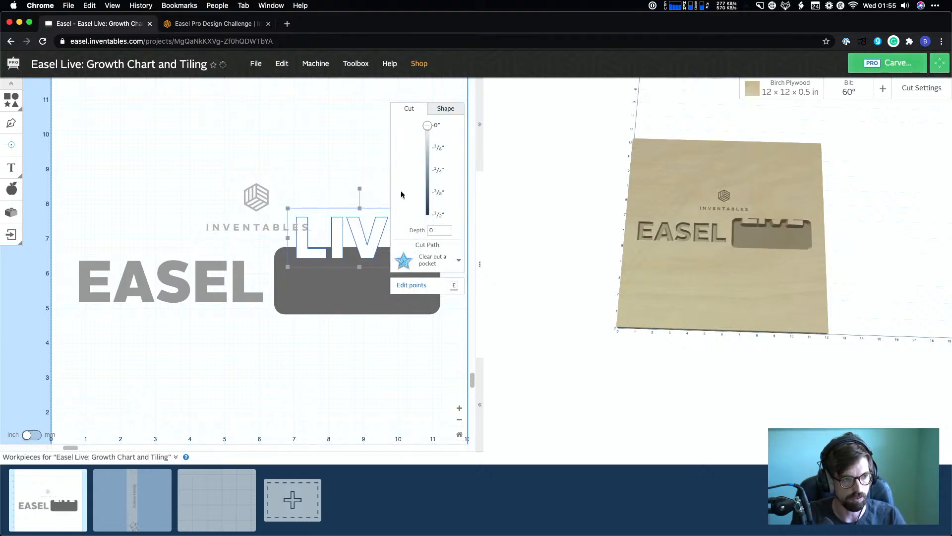
{"action": "key", "text": "super+z"}
{"action": "left_click", "coordinate": [367, 212]}
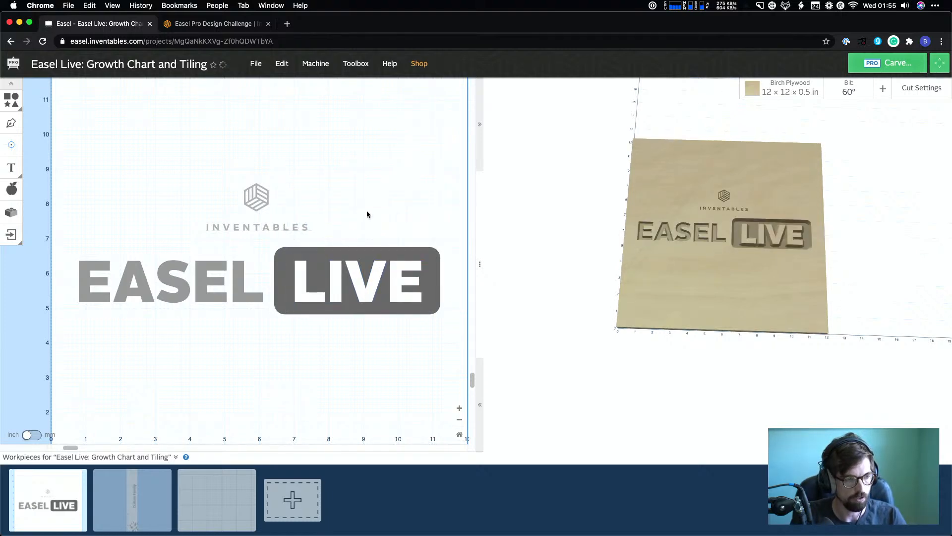
{"action": "left_click", "coordinate": [372, 289]}
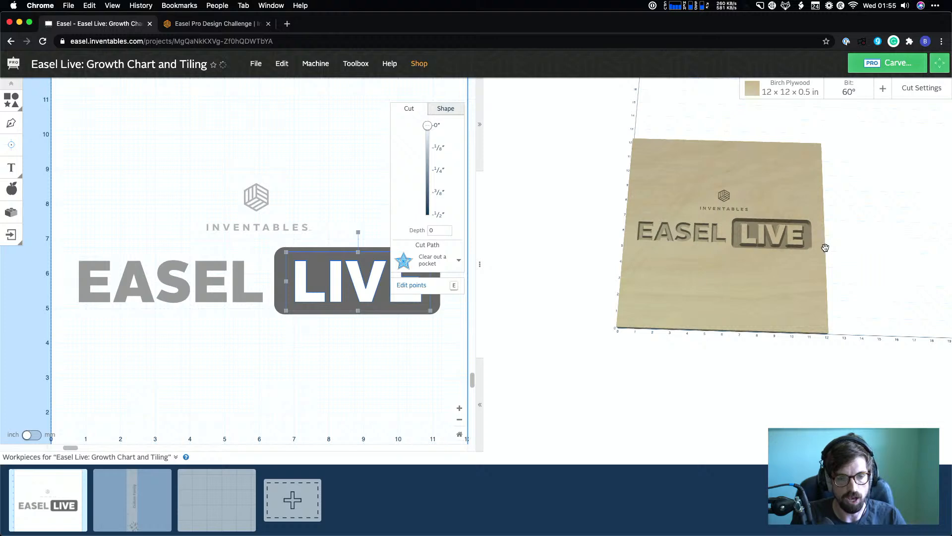
{"action": "left_click", "coordinate": [375, 193]}
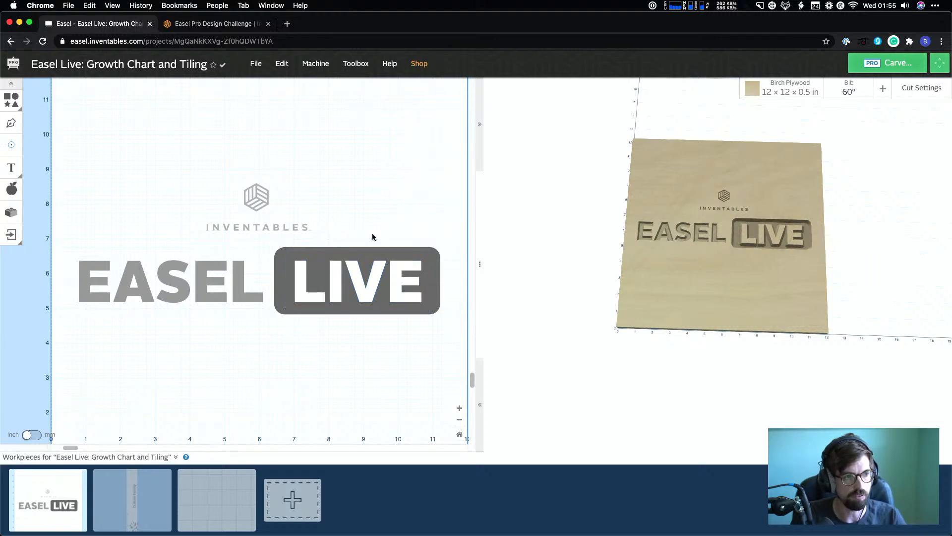
Try a cut about 1/8 in deep on the LIVE lettering, inspect it in the 3D preview, and return its depth to 0
{"action": "left_click", "coordinate": [368, 284]}
{"action": "left_click_drag", "start_coordinate": [429, 127], "coordinate": [430, 145]}
{"action": "left_click", "coordinate": [373, 160]}
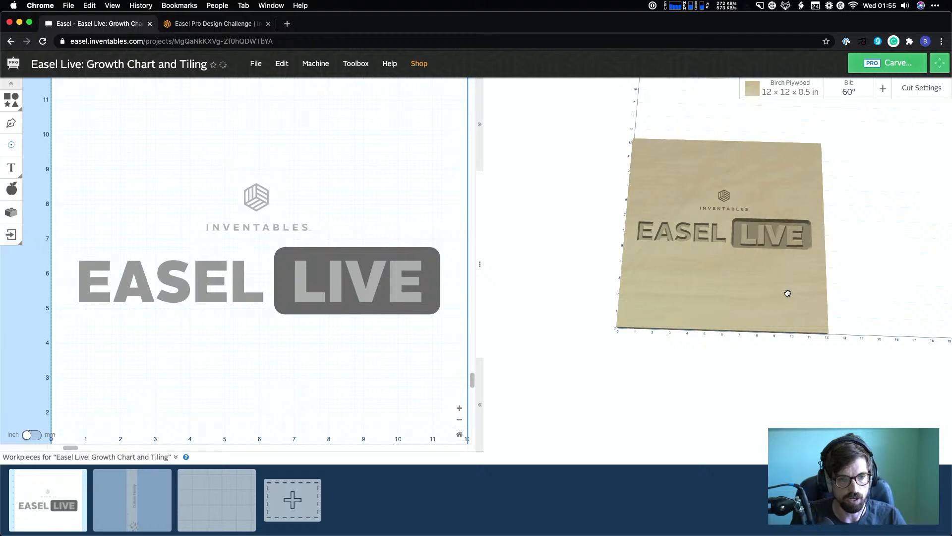
{"action": "left_click_drag", "start_coordinate": [787, 291], "coordinate": [760, 187]}
{"action": "scroll", "coordinate": [760, 187], "scroll_direction": "up", "scroll_amount": 6}
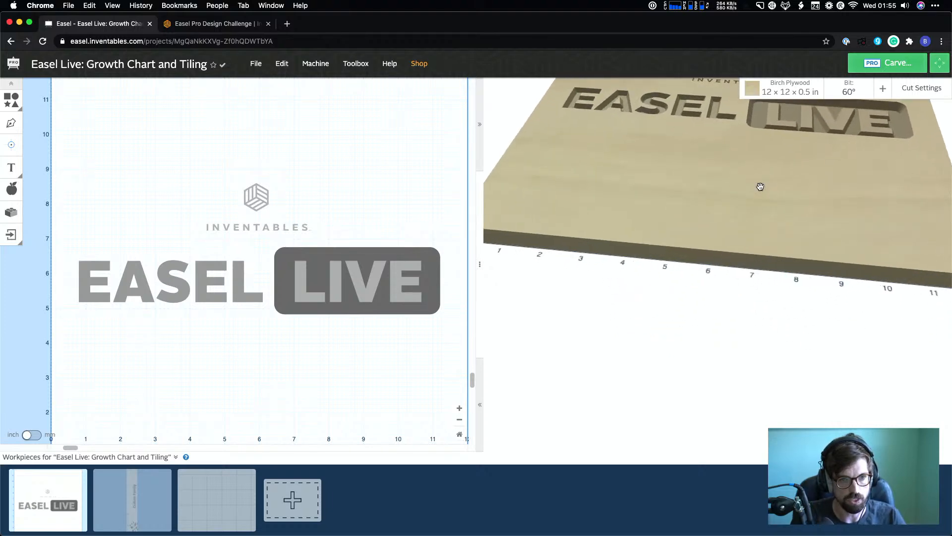
{"action": "right_click_drag", "start_coordinate": [761, 187], "coordinate": [750, 230]}
{"action": "left_click_drag", "start_coordinate": [771, 262], "coordinate": [795, 345]}
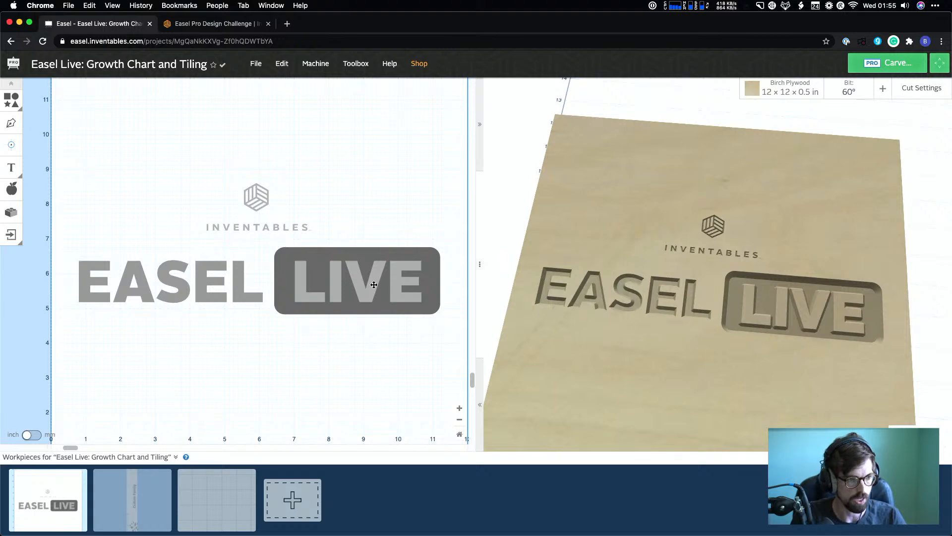
{"action": "left_click", "coordinate": [374, 284]}
{"action": "left_click", "coordinate": [316, 145]}
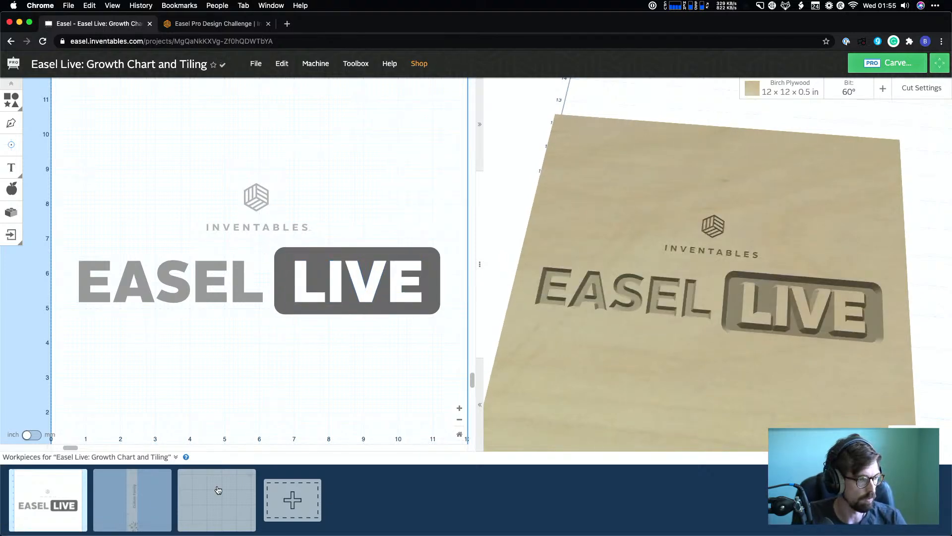
Open the blank 12 × 80 in workpiece and turn off tiling for its material
{"action": "left_click", "coordinate": [134, 499]}
{"action": "left_click", "coordinate": [208, 496]}
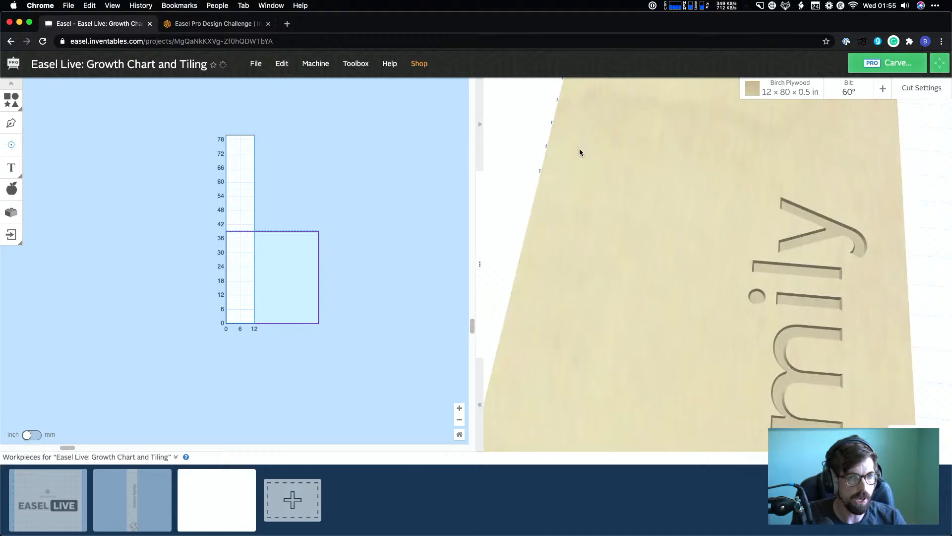
{"action": "scroll", "coordinate": [289, 214], "scroll_direction": "left", "scroll_amount": 1}
{"action": "scroll", "coordinate": [289, 213], "scroll_direction": "down", "scroll_amount": 1}
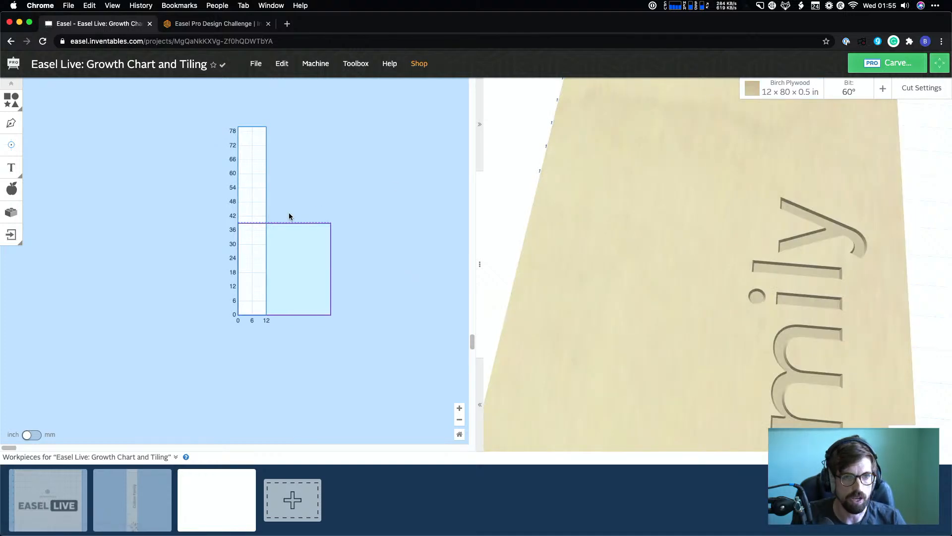
{"action": "left_click", "coordinate": [765, 94]}
{"action": "left_click", "coordinate": [580, 310]}
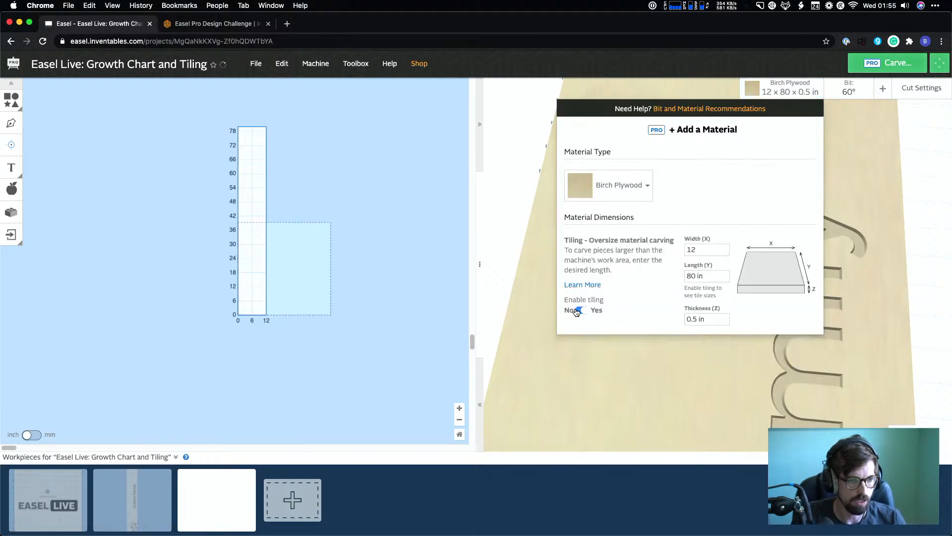
{"action": "left_click", "coordinate": [225, 359]}
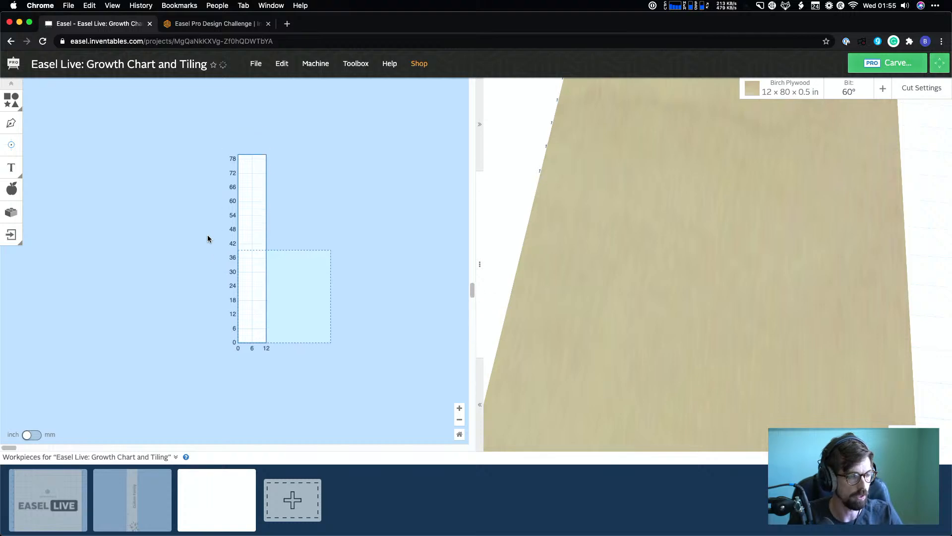
{"action": "scroll", "coordinate": [210, 237], "scroll_direction": "down", "scroll_amount": 2}
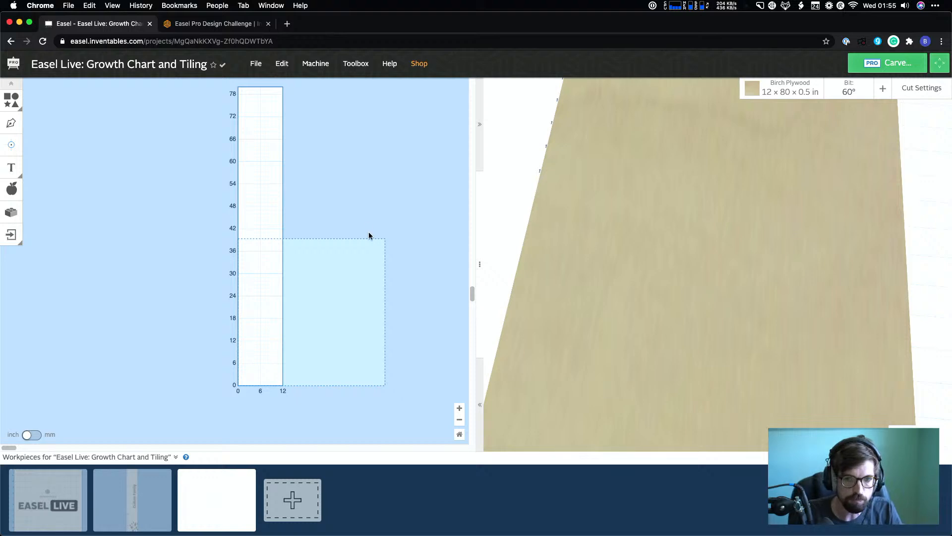
{"action": "scroll", "coordinate": [341, 247], "scroll_direction": "down", "scroll_amount": 1}
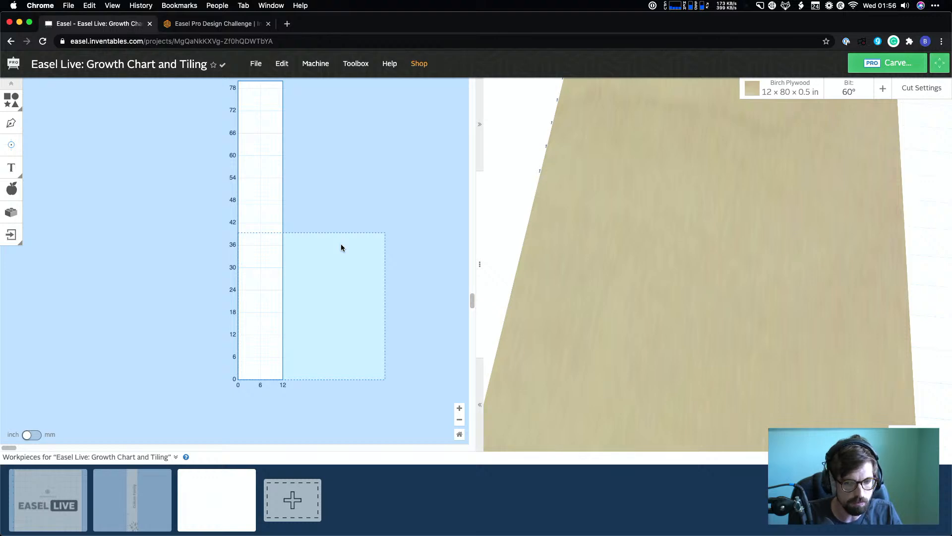
{"action": "scroll", "coordinate": [329, 247], "scroll_direction": "down", "scroll_amount": 1}
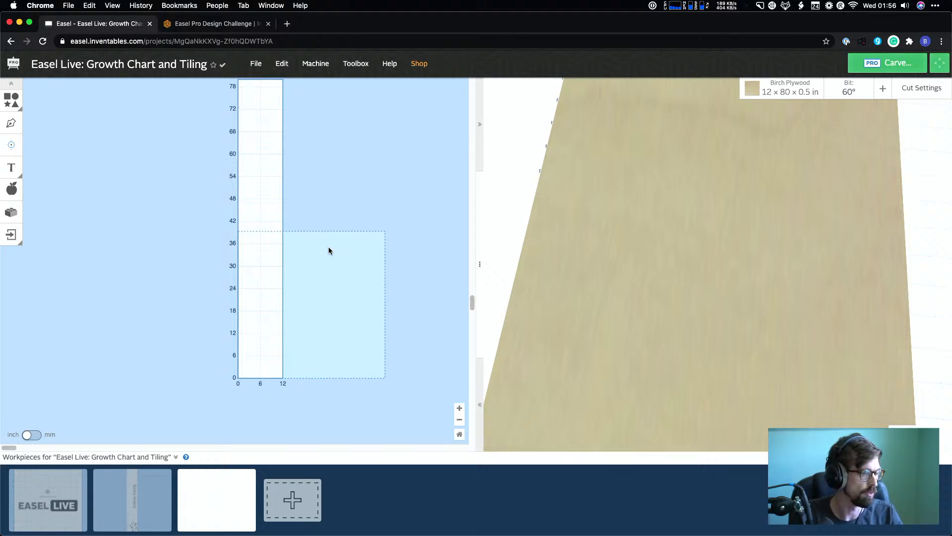
{"action": "scroll", "coordinate": [329, 247], "scroll_direction": "up", "scroll_amount": 2}
{"action": "scroll", "coordinate": [329, 247], "scroll_direction": "down", "scroll_amount": 2}
{"action": "scroll", "coordinate": [329, 247], "scroll_direction": "up", "scroll_amount": 1, "text": "ctrl"}
{"action": "scroll", "coordinate": [328, 247], "scroll_direction": "up", "scroll_amount": 1, "text": "ctrl"}
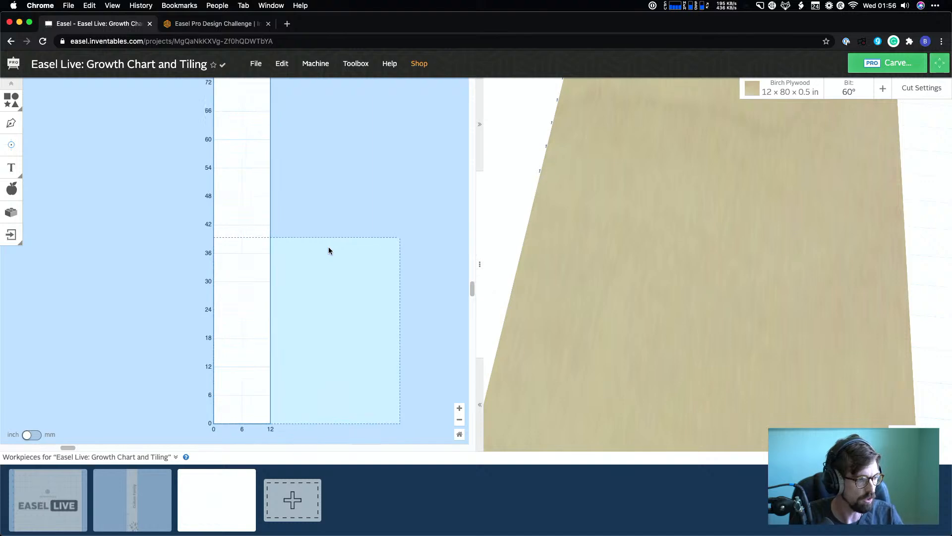
{"action": "scroll", "coordinate": [329, 247], "scroll_direction": "left", "scroll_amount": 1}
{"action": "scroll", "coordinate": [328, 247], "scroll_direction": "up", "scroll_amount": 1}
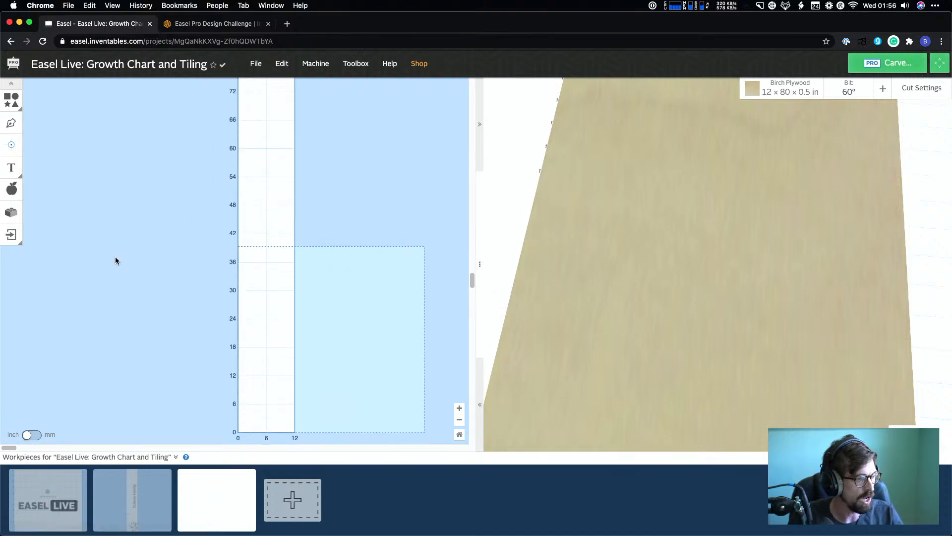
Open the growth chart workpiece and examine the ruler marks, the 1 ft line and the tree at its base
{"action": "left_click", "coordinate": [156, 490]}
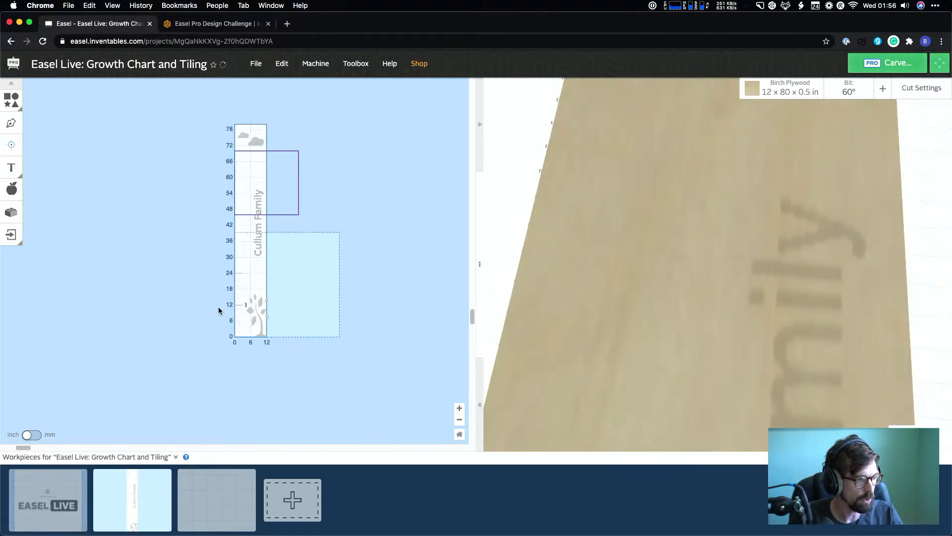
{"action": "scroll", "coordinate": [218, 310], "scroll_direction": "up", "scroll_amount": 1, "text": "ctrl"}
{"action": "scroll", "coordinate": [257, 372], "scroll_direction": "up", "scroll_amount": 3, "text": "ctrl"}
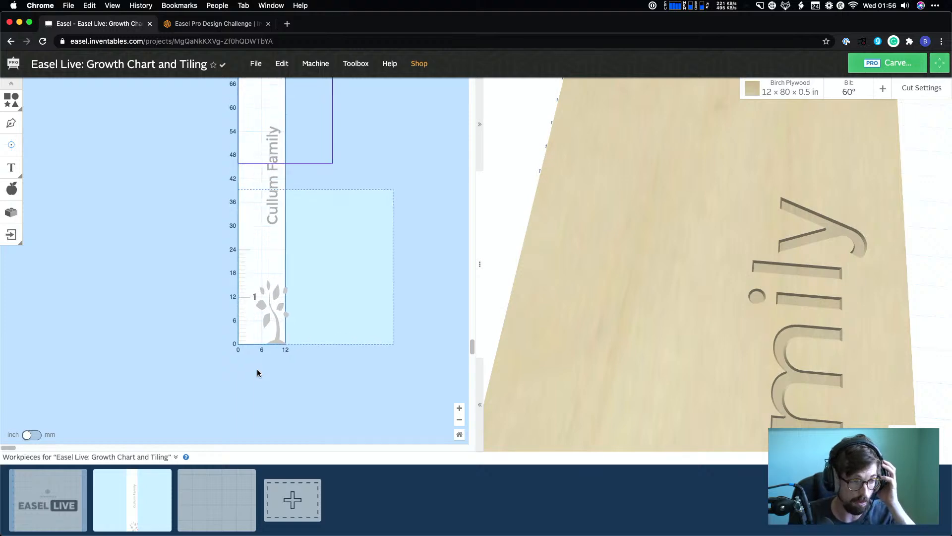
{"action": "scroll", "coordinate": [258, 370], "scroll_direction": "up", "scroll_amount": 3, "text": "ctrl"}
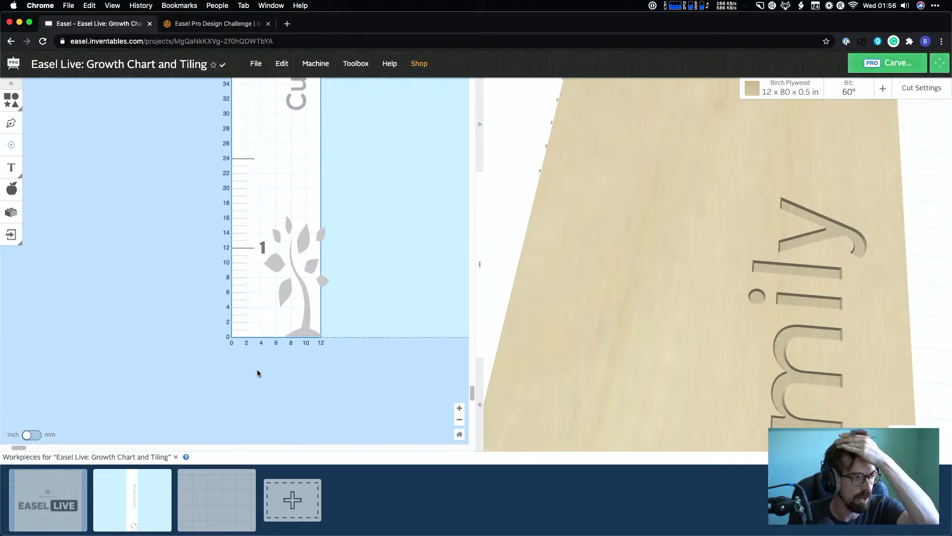
{"action": "scroll", "coordinate": [258, 372], "scroll_direction": "up", "scroll_amount": 2, "text": "ctrl"}
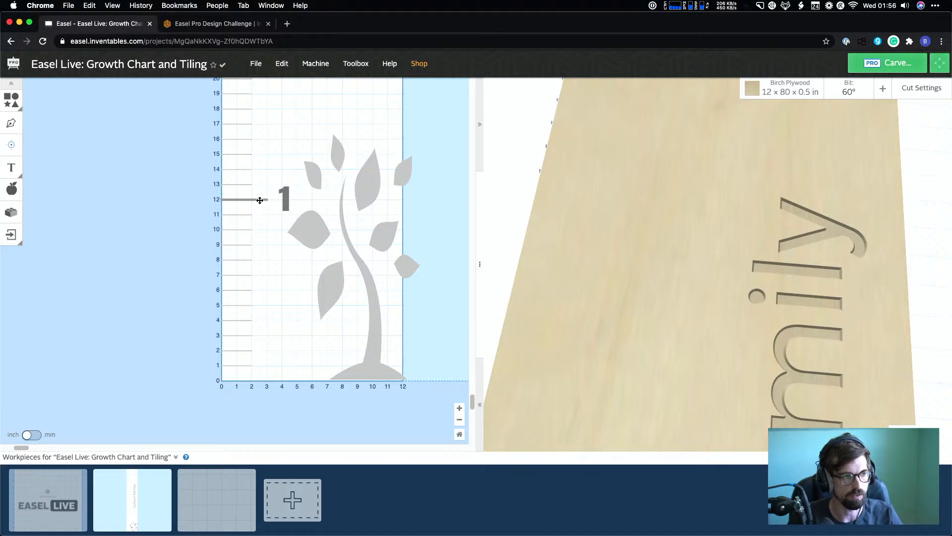
Draw a horizontal line about 2.5 in long near the 10 in height of the blank workpiece with the Pen tool
{"action": "left_click", "coordinate": [216, 497]}
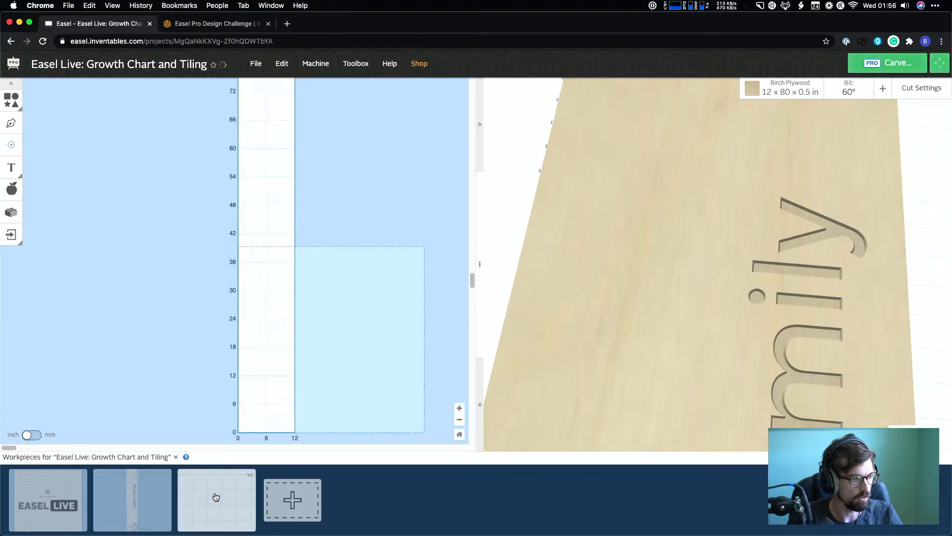
{"action": "scroll", "coordinate": [182, 278], "scroll_direction": "down", "scroll_amount": 3}
{"action": "scroll", "coordinate": [182, 278], "scroll_direction": "up", "scroll_amount": 3, "text": "ctrl"}
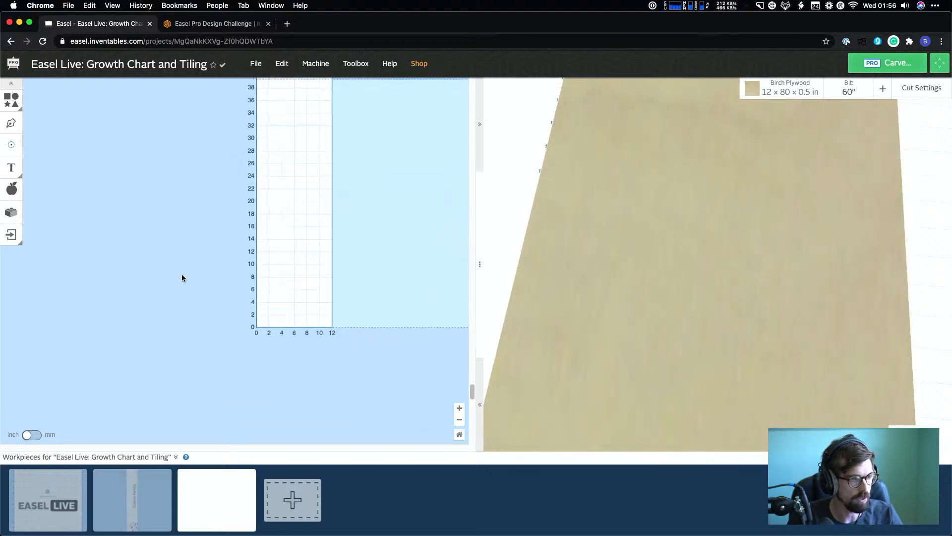
{"action": "scroll", "coordinate": [182, 278], "scroll_direction": "up", "scroll_amount": 5, "text": "ctrl"}
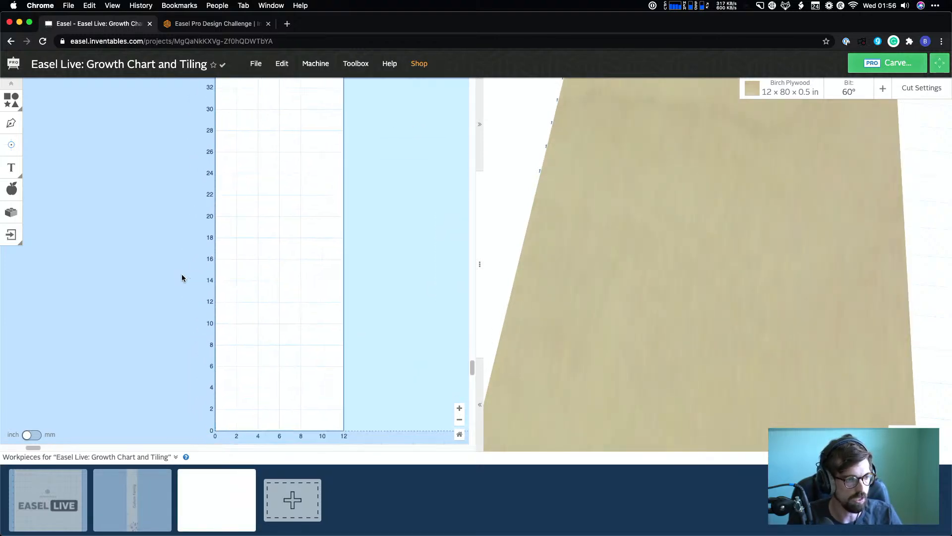
{"action": "scroll", "coordinate": [181, 276], "scroll_direction": "down", "scroll_amount": 2}
{"action": "scroll", "coordinate": [182, 276], "scroll_direction": "left", "scroll_amount": 1}
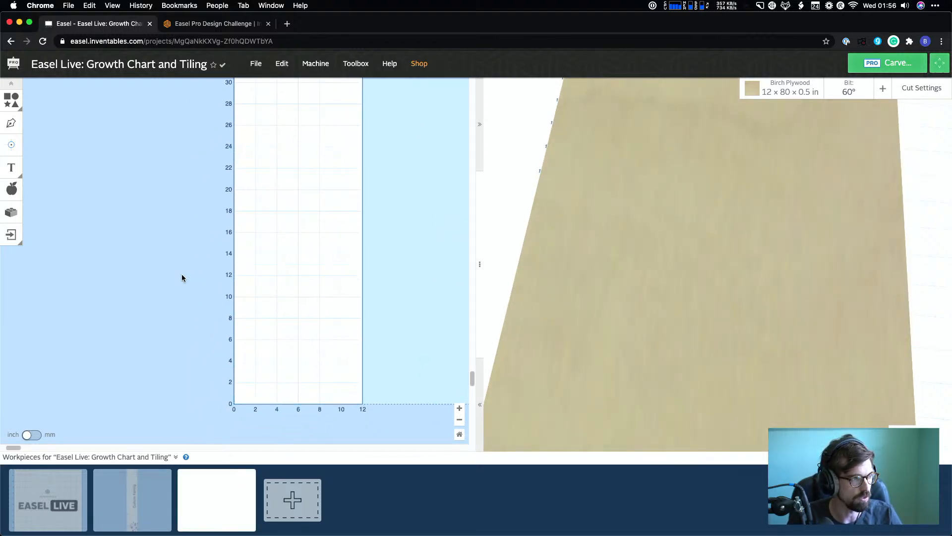
{"action": "left_click", "coordinate": [9, 123]}
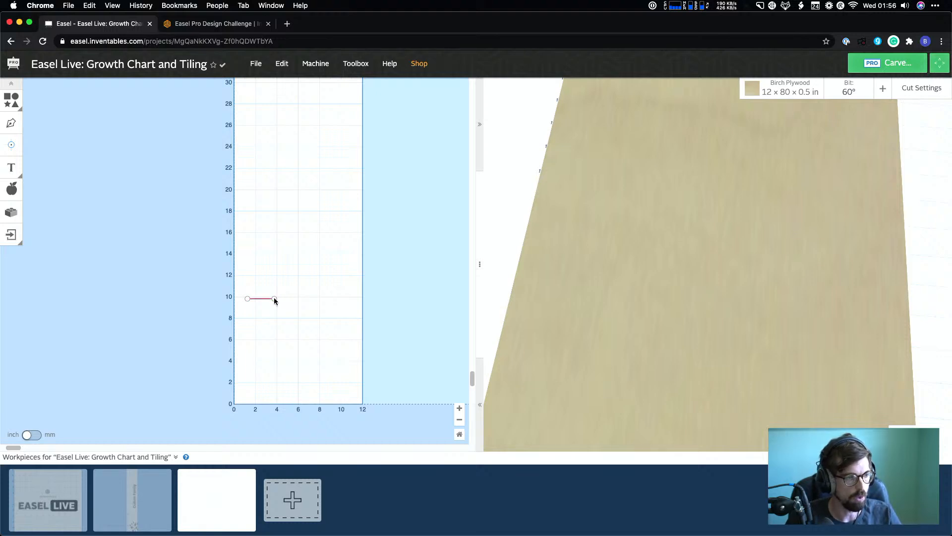
{"action": "left_click", "coordinate": [275, 298]}
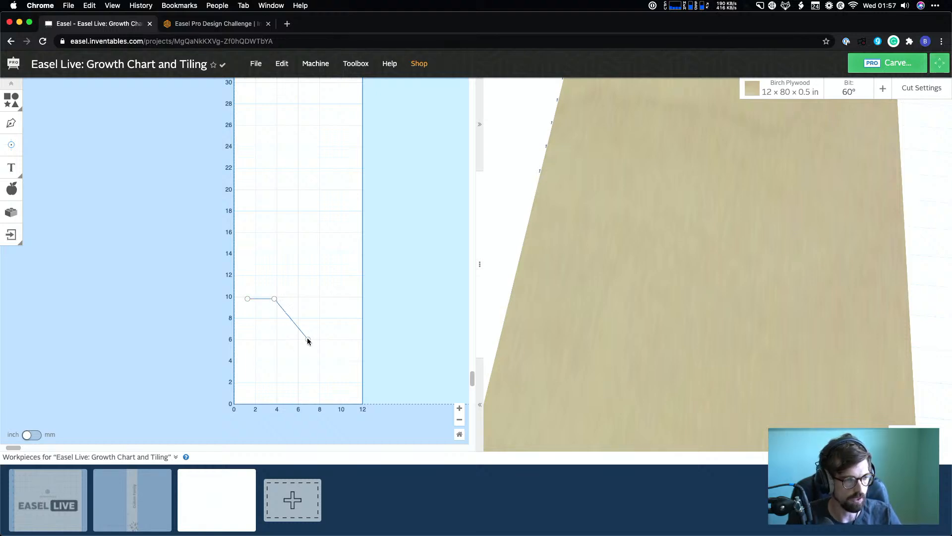
{"action": "left_click", "coordinate": [304, 296]}
{"action": "key", "text": "Escape"}
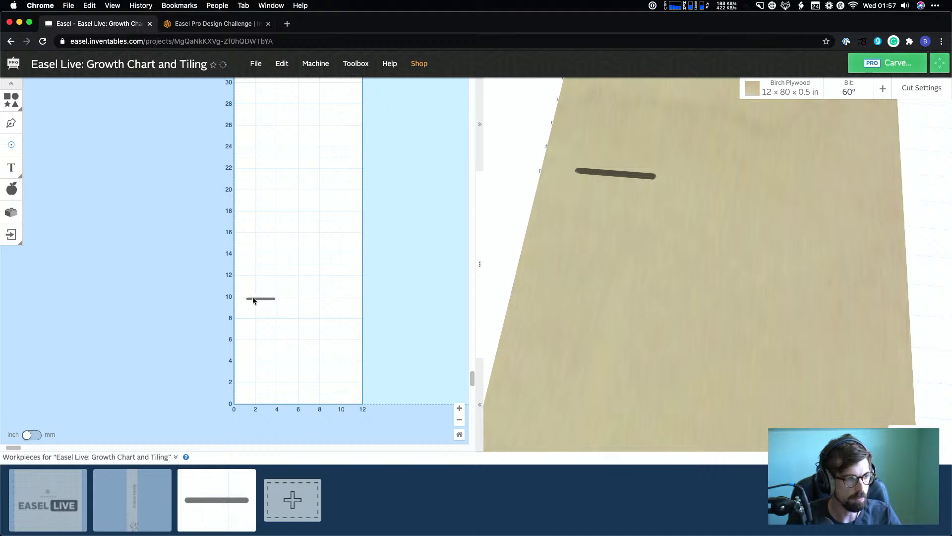
Set the drawn line's cut depth to about 0.14 in
{"action": "scroll", "coordinate": [251, 297], "scroll_direction": "up", "scroll_amount": 3}
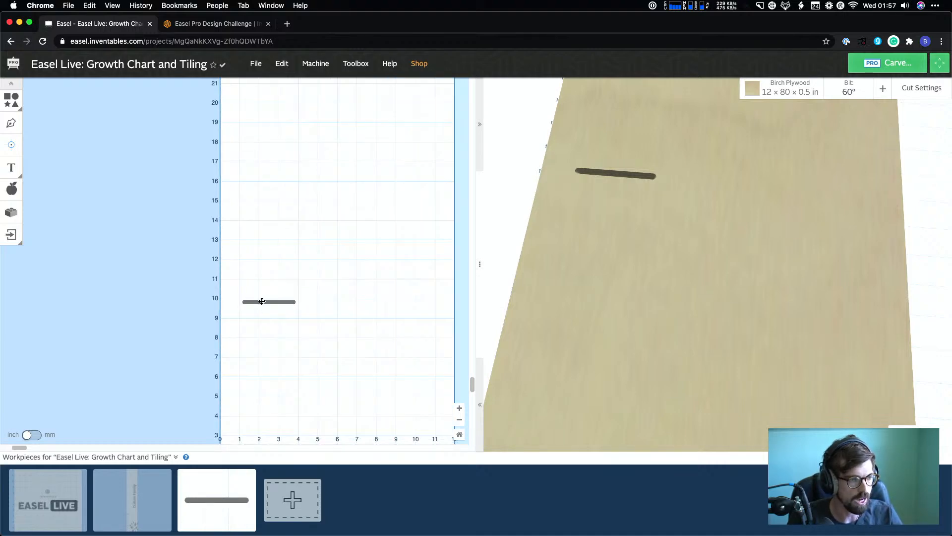
{"action": "left_click", "coordinate": [262, 301]}
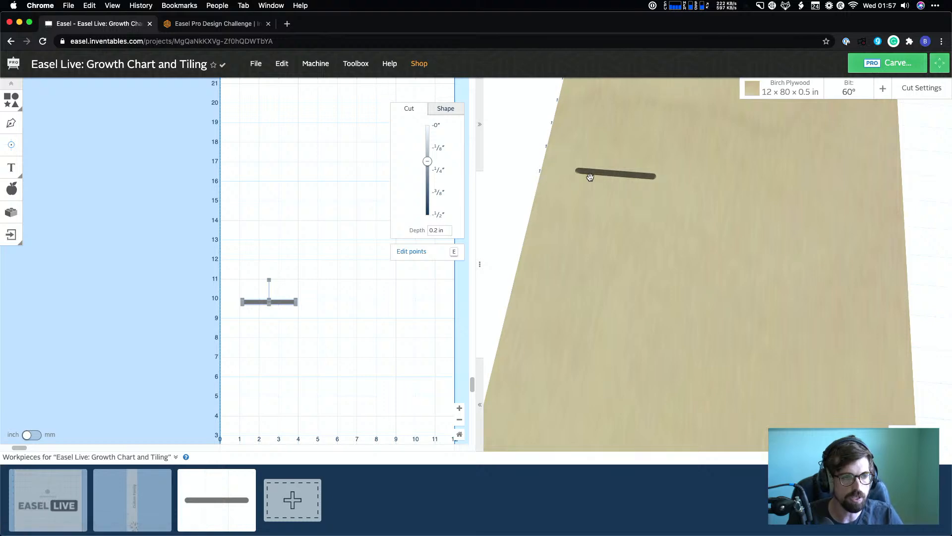
{"action": "mouse_move", "coordinate": [428, 162]}
{"action": "left_mouse_down"}
{"action": "mouse_move", "coordinate": [427, 216]}
{"action": "mouse_move", "coordinate": [421, 147]}
{"action": "left_mouse_up"}
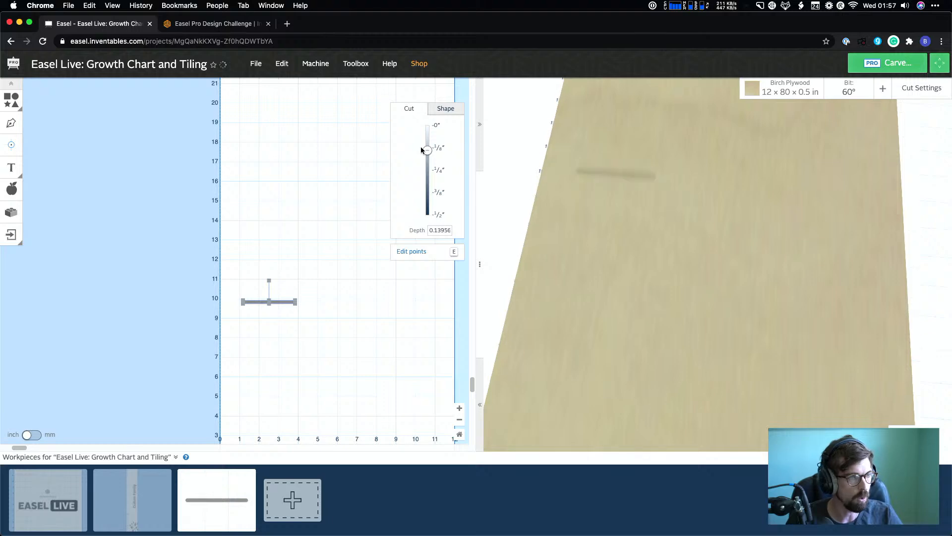
Try the 1/8 in Single Flute End Mill as the bit and switch to the 1/4 in Solid Carbide 2 Flute Upcut
{"action": "left_click", "coordinate": [847, 86]}
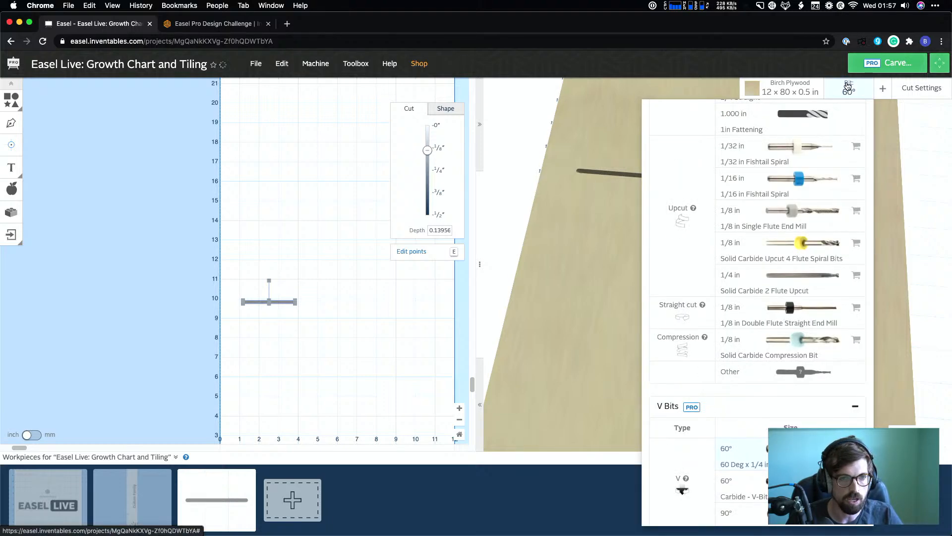
{"action": "left_click", "coordinate": [771, 222]}
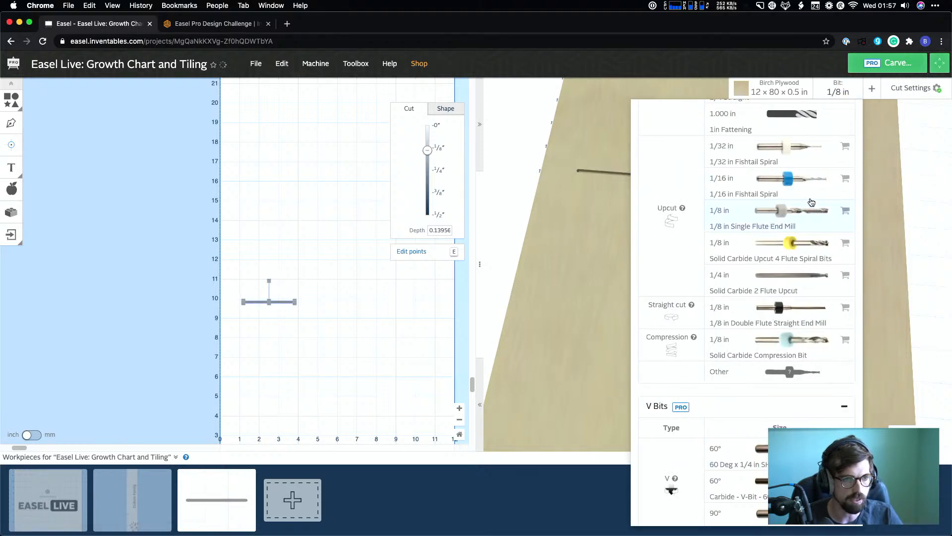
{"action": "left_click", "coordinate": [408, 165]}
{"action": "left_click", "coordinate": [852, 88]}
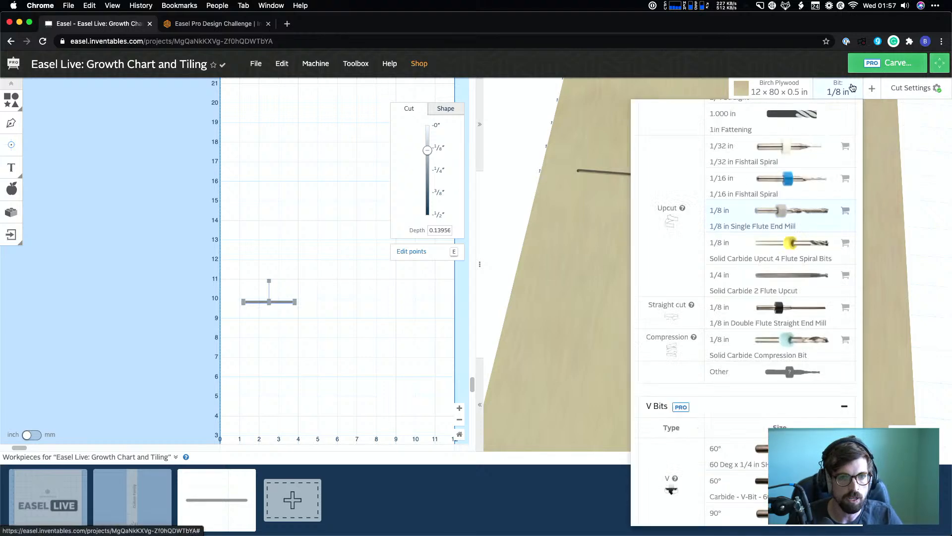
{"action": "left_click", "coordinate": [750, 290]}
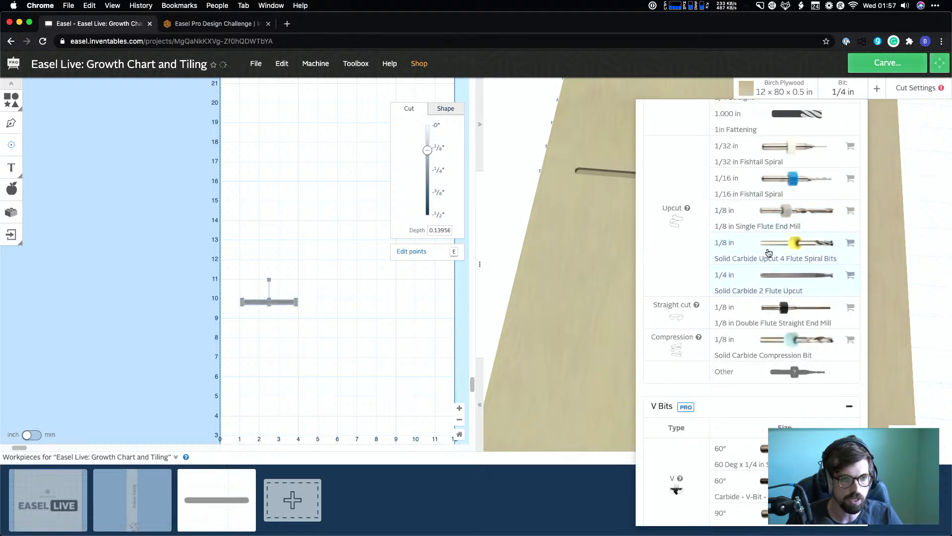
Switch the bit back to the 1/8 in Single Flute End Mill
{"action": "left_click", "coordinate": [736, 222]}
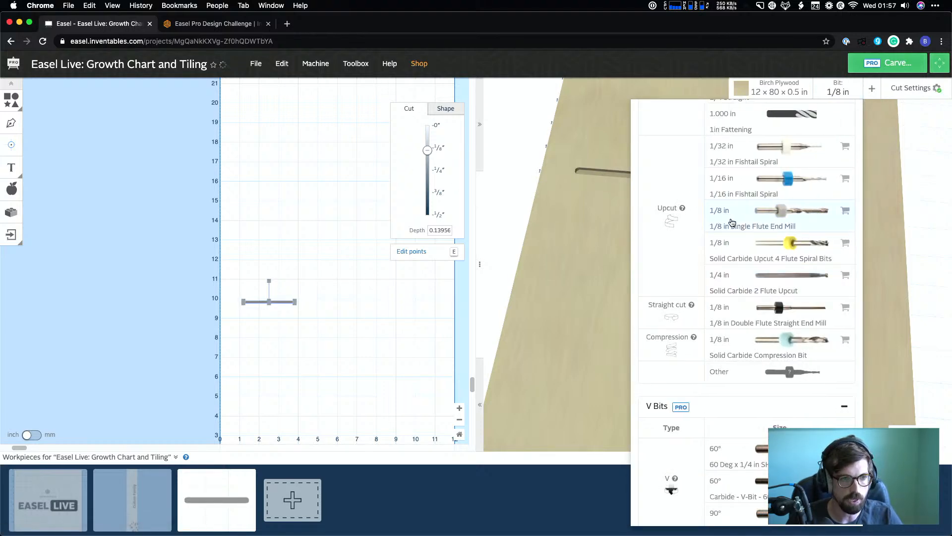
{"action": "left_click", "coordinate": [402, 178]}
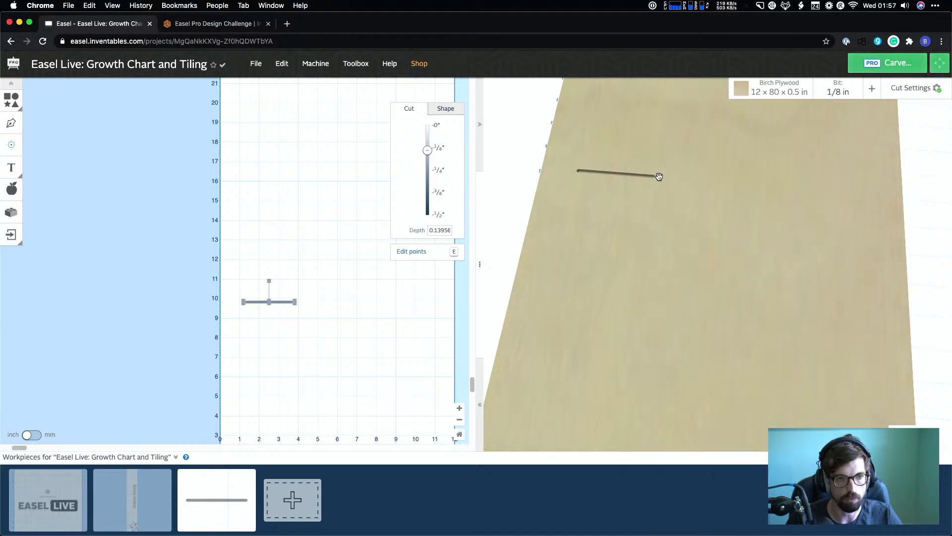
Draw a rectangle about 6 in wide and 2 in tall above the pen line and flatten it into a thin line
{"action": "left_click", "coordinate": [9, 108]}
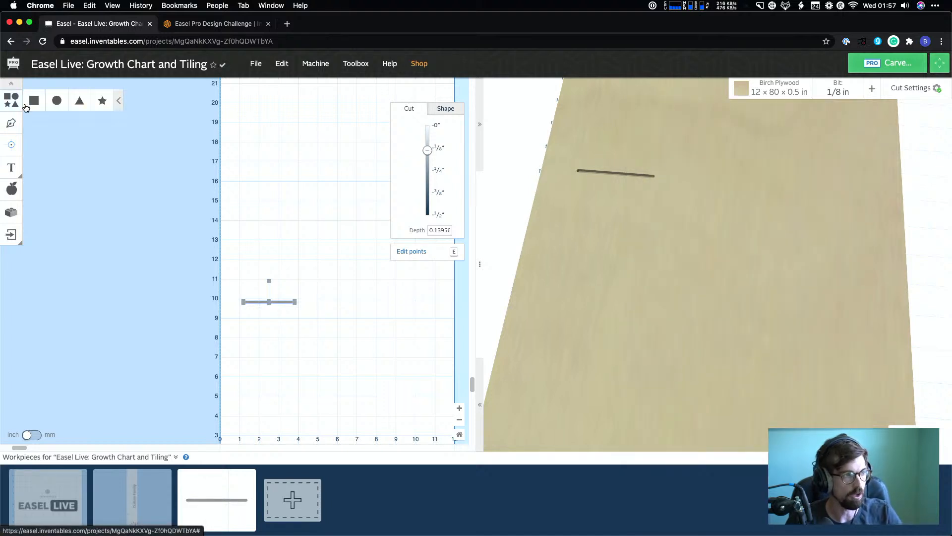
{"action": "left_click", "coordinate": [40, 99]}
{"action": "left_click_drag", "start_coordinate": [235, 261], "coordinate": [386, 226]}
{"action": "left_click", "coordinate": [326, 209]}
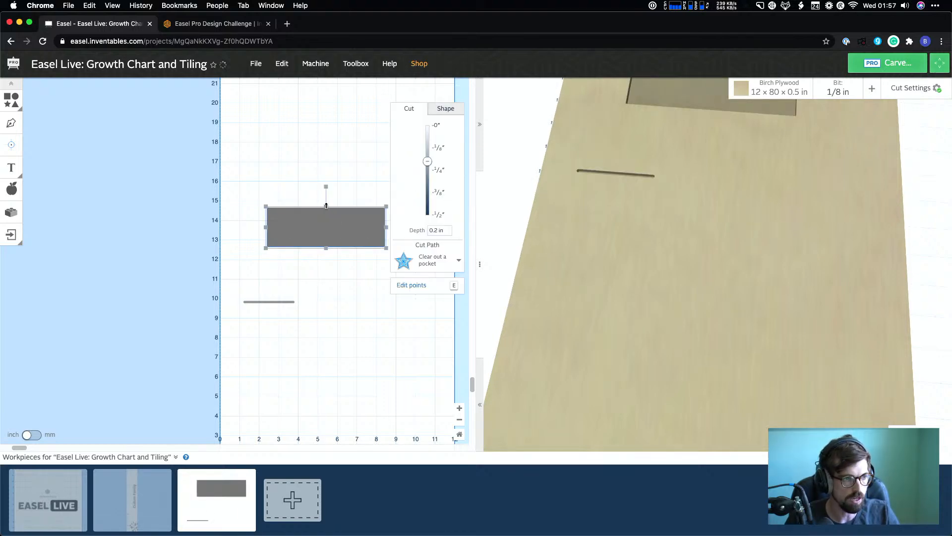
{"action": "left_click_drag", "start_coordinate": [325, 206], "coordinate": [326, 245]}
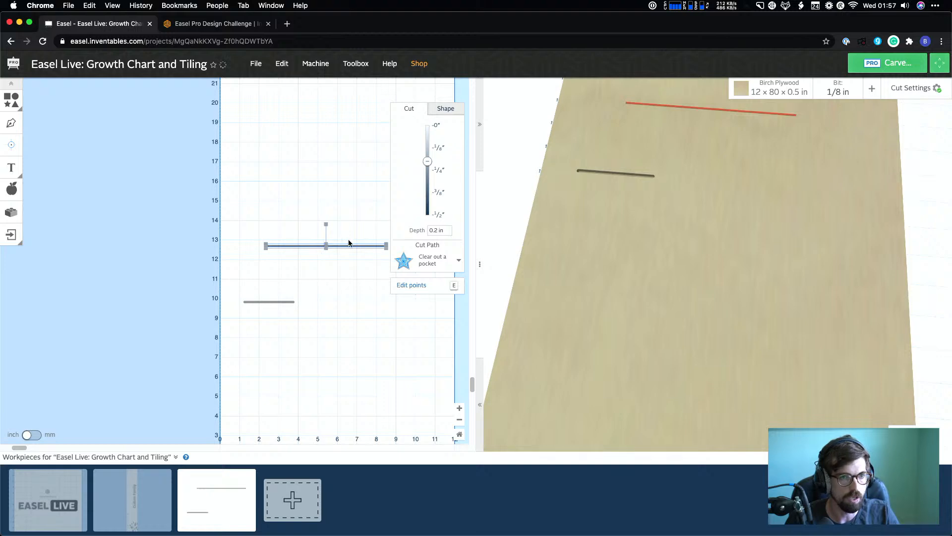
Compare the flattened rectangle with the pen-drawn line on the canvas and in the 3D preview
{"action": "left_click_drag", "start_coordinate": [787, 113], "coordinate": [739, 174]}
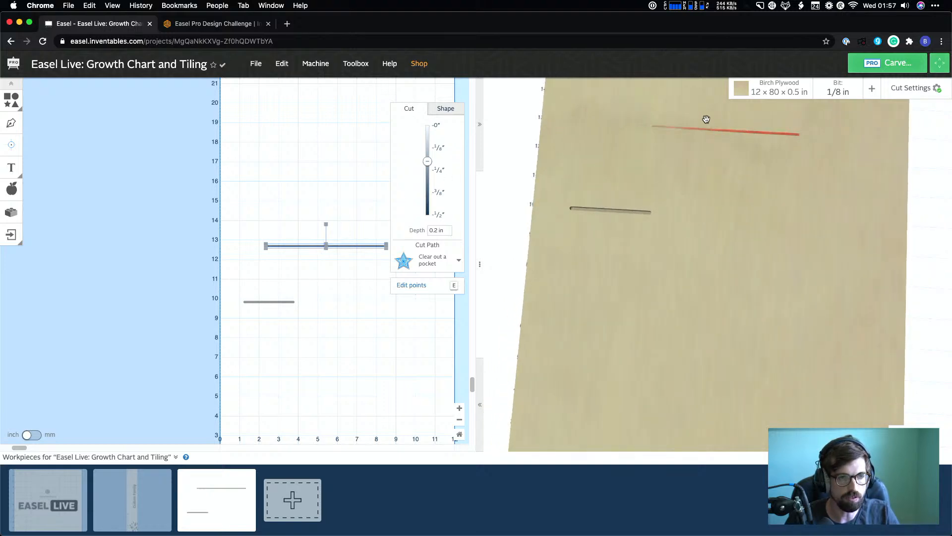
{"action": "left_click_drag", "start_coordinate": [707, 119], "coordinate": [705, 243]}
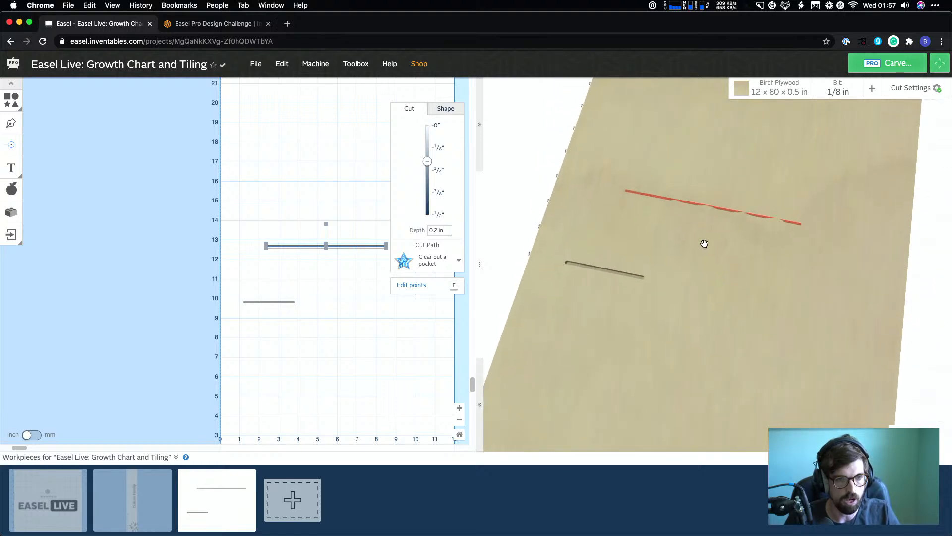
{"action": "left_click_drag", "start_coordinate": [691, 208], "coordinate": [708, 240]}
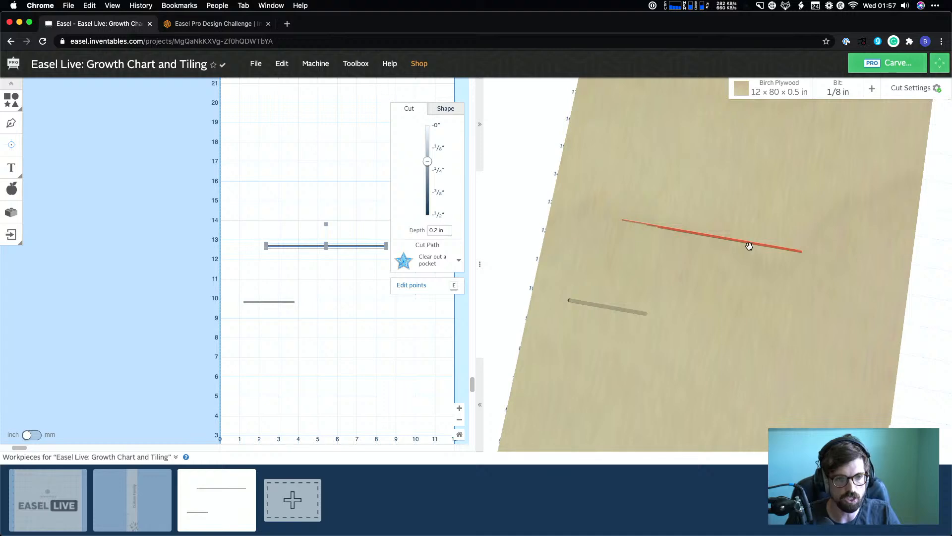
{"action": "left_click", "coordinate": [300, 223]}
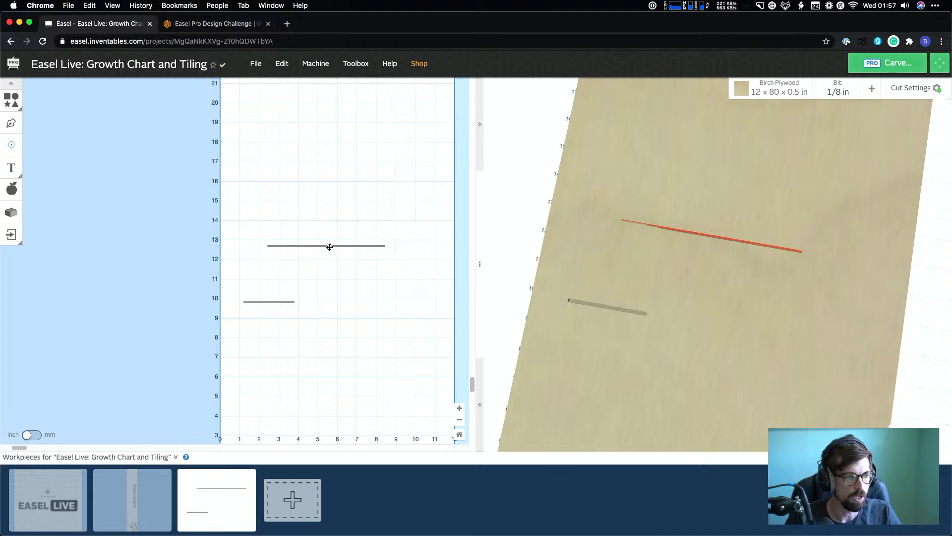
{"action": "left_click", "coordinate": [330, 247]}
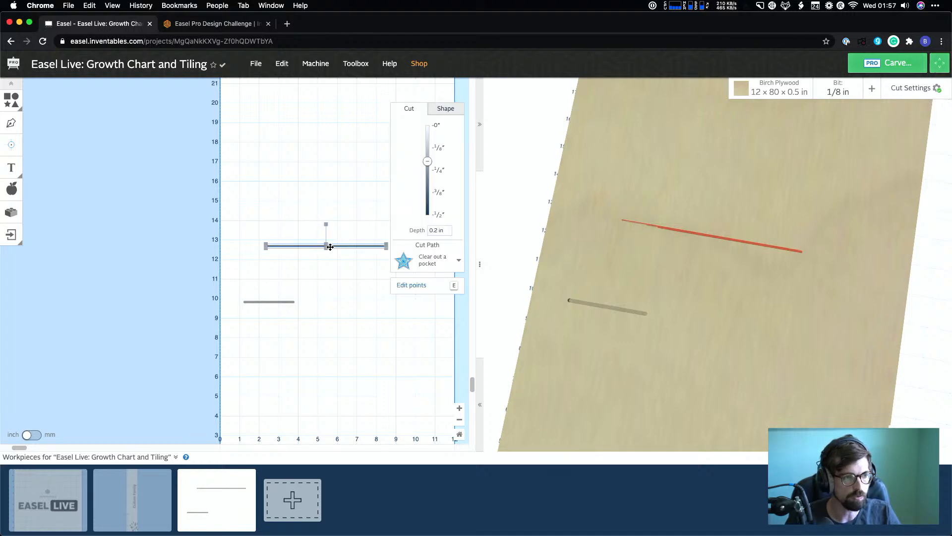
{"action": "left_click", "coordinate": [276, 301]}
{"action": "left_click", "coordinate": [360, 246]}
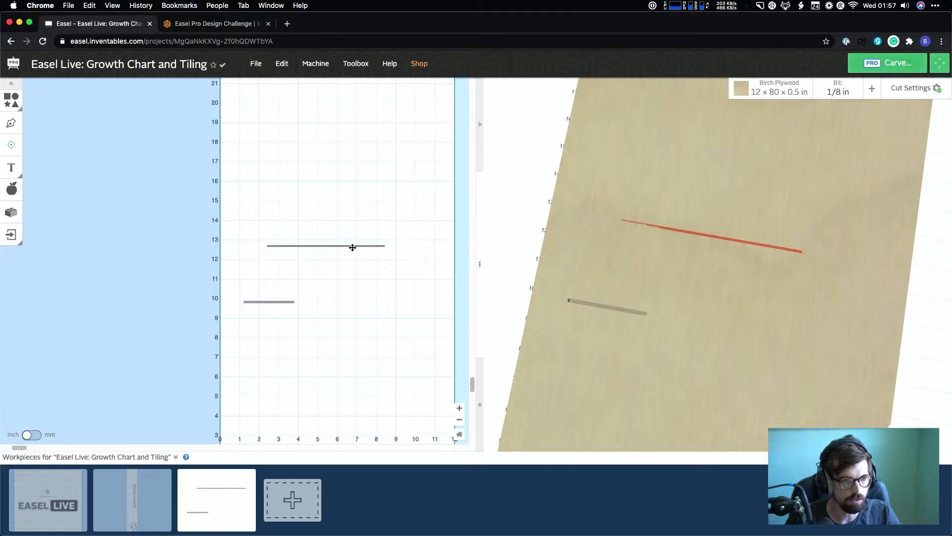
{"action": "left_click", "coordinate": [268, 306]}
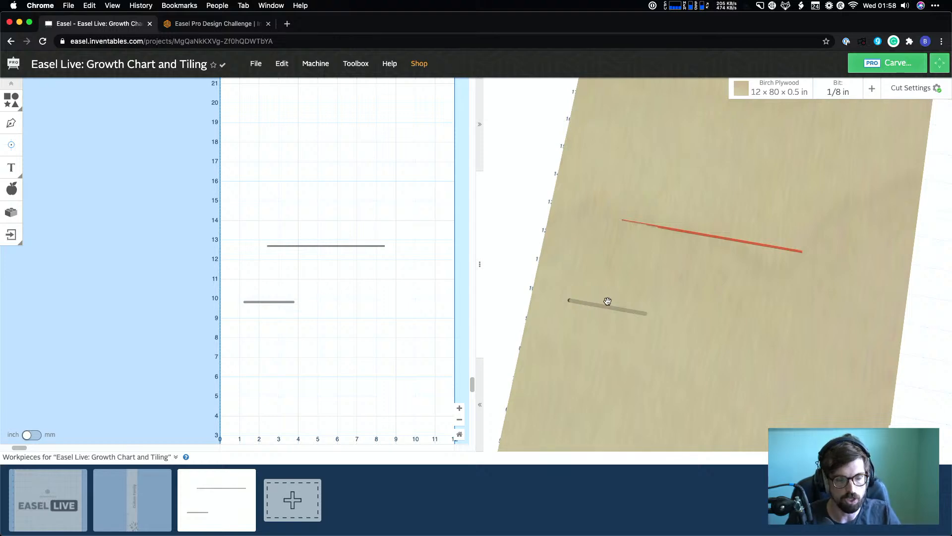
{"action": "left_click_drag", "start_coordinate": [596, 317], "coordinate": [594, 283]}
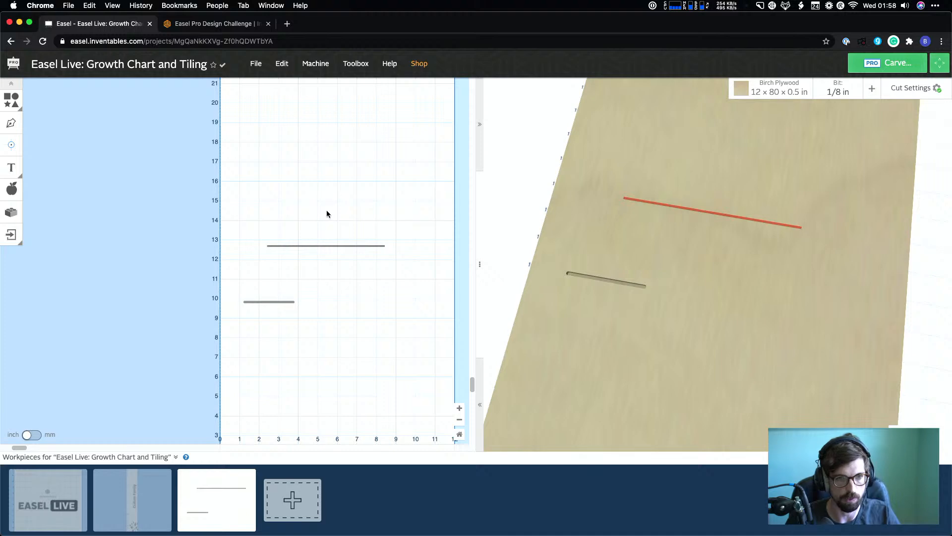
Stretch the flattened rectangle to about 1.5 in tall and switch the bit to the 60 Deg x 1/4 in V bit
{"action": "left_click", "coordinate": [327, 246]}
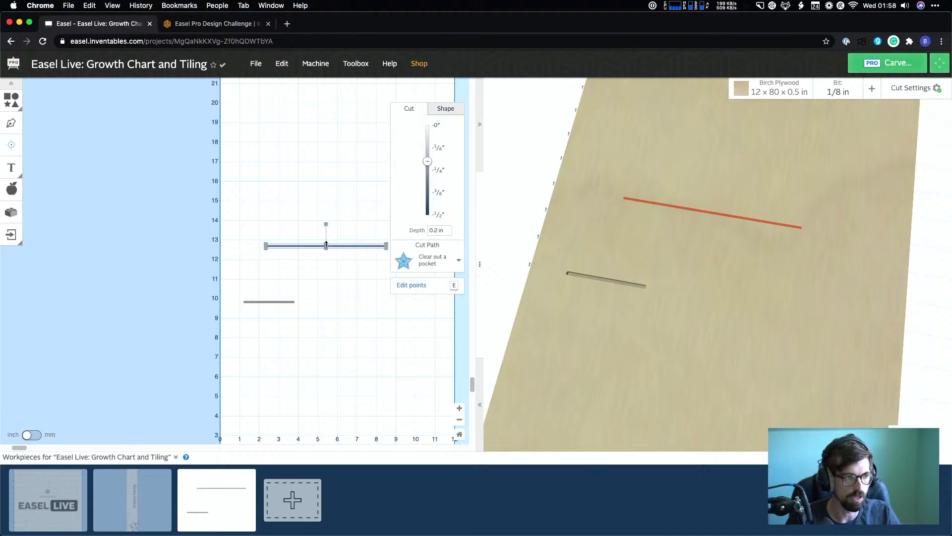
{"action": "left_click_drag", "start_coordinate": [327, 244], "coordinate": [325, 216]}
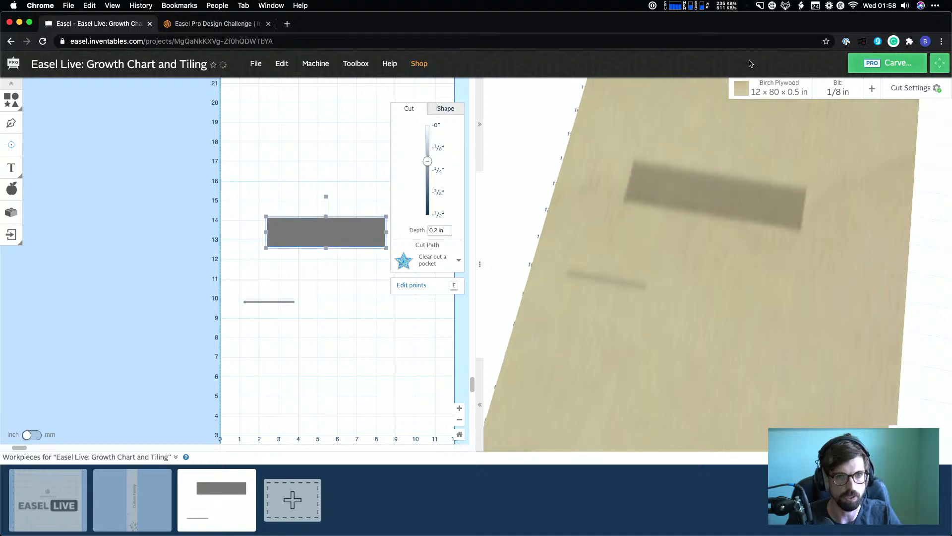
{"action": "left_click", "coordinate": [839, 90]}
{"action": "left_click", "coordinate": [738, 455]}
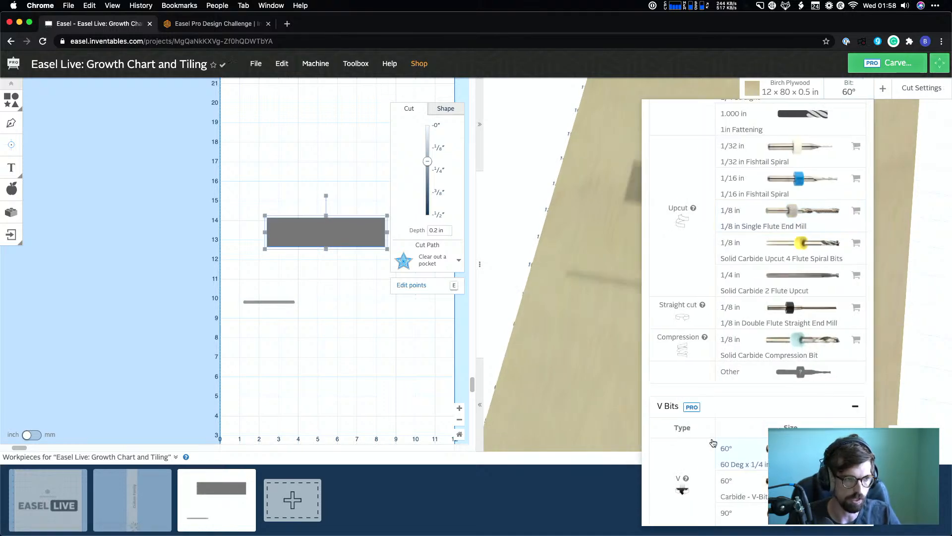
{"action": "left_click", "coordinate": [285, 160]}
Reduce the rectangle's height to about 1 in and set its cut depth to about 0.12 in
{"action": "left_click", "coordinate": [300, 232]}
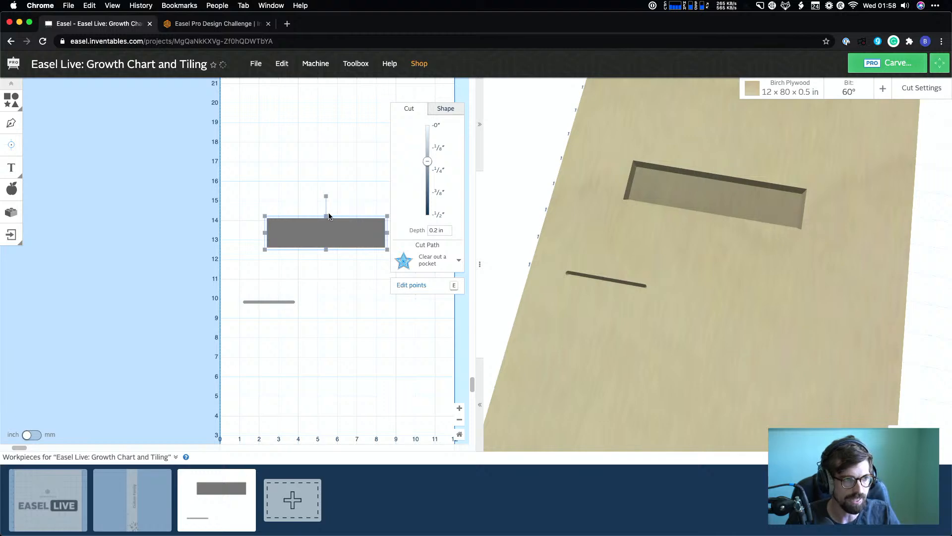
{"action": "left_click_drag", "start_coordinate": [325, 215], "coordinate": [326, 225]}
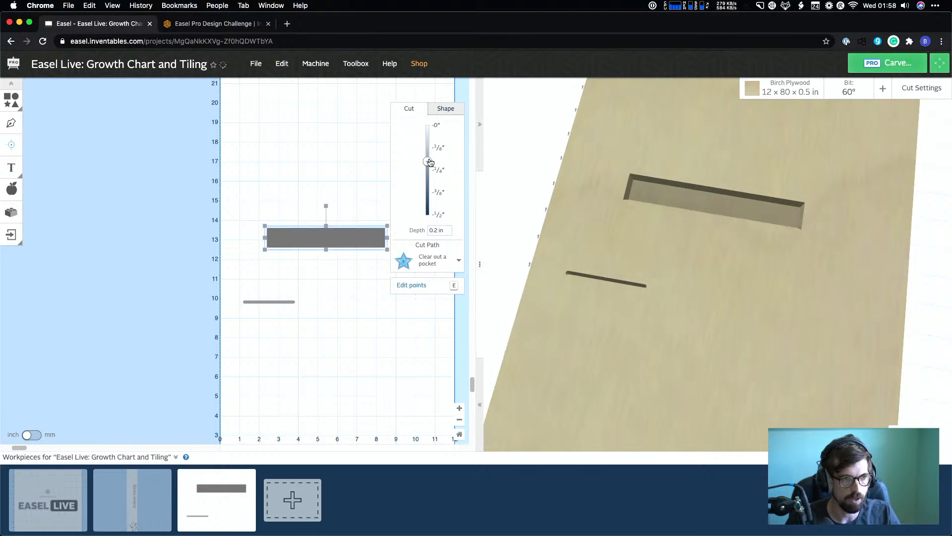
{"action": "mouse_move", "coordinate": [427, 161]}
{"action": "left_mouse_down"}
{"action": "mouse_move", "coordinate": [428, 208]}
{"action": "mouse_move", "coordinate": [429, 152]}
{"action": "left_mouse_up"}
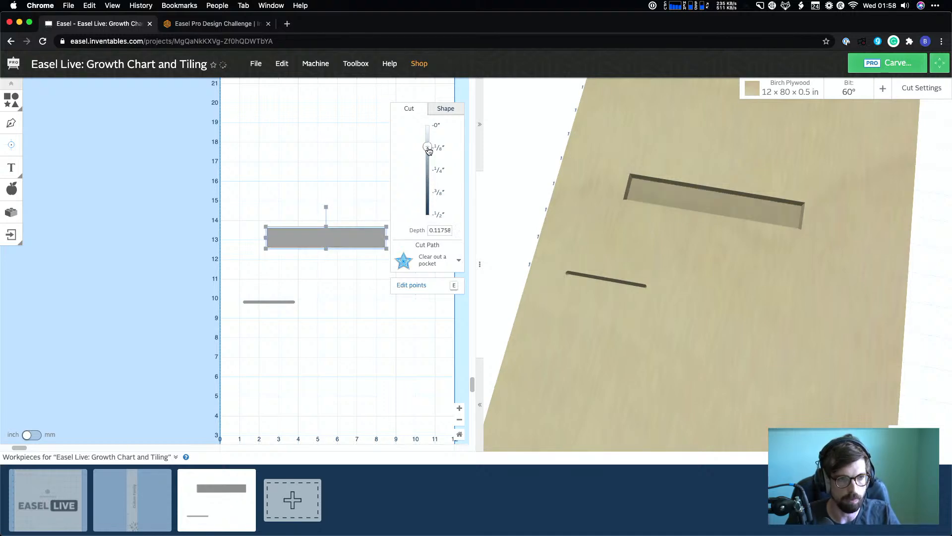
Delete the pocket rectangle above the pen line
{"action": "left_click", "coordinate": [292, 205]}
{"action": "left_click", "coordinate": [309, 240]}
{"action": "key", "text": "Delete"}
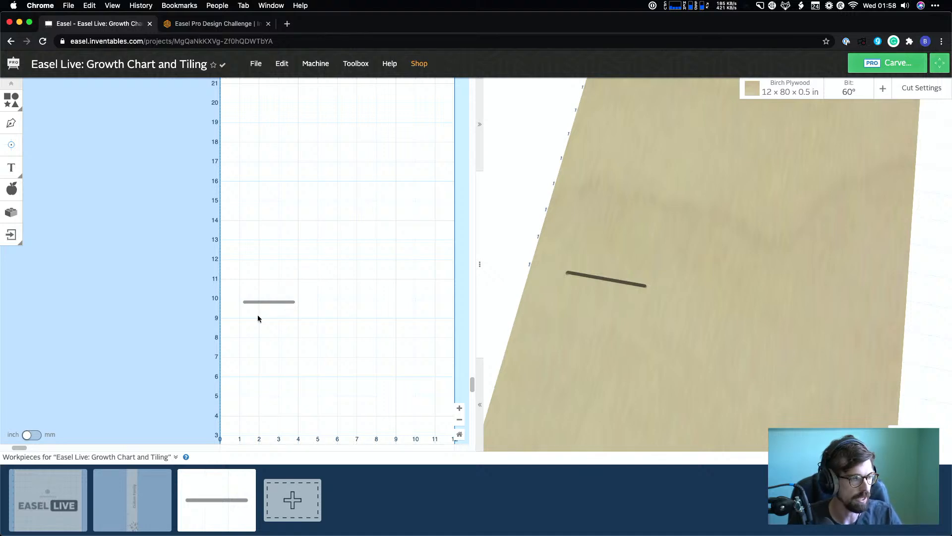
Move the pen line to about X 0.26 in and Y 1 in, and set its width to 3 in
{"action": "scroll", "coordinate": [257, 316], "scroll_direction": "down", "scroll_amount": 3}
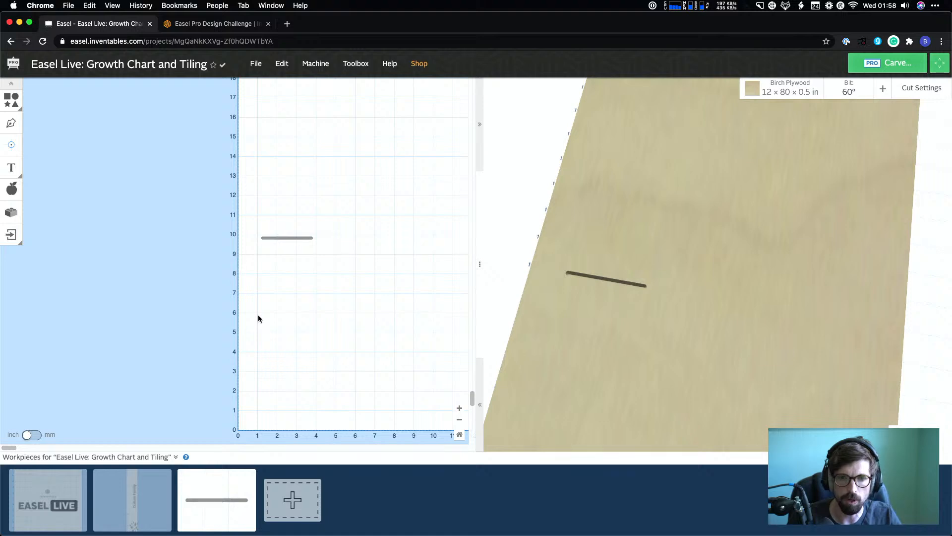
{"action": "left_click_drag", "start_coordinate": [278, 238], "coordinate": [258, 410]}
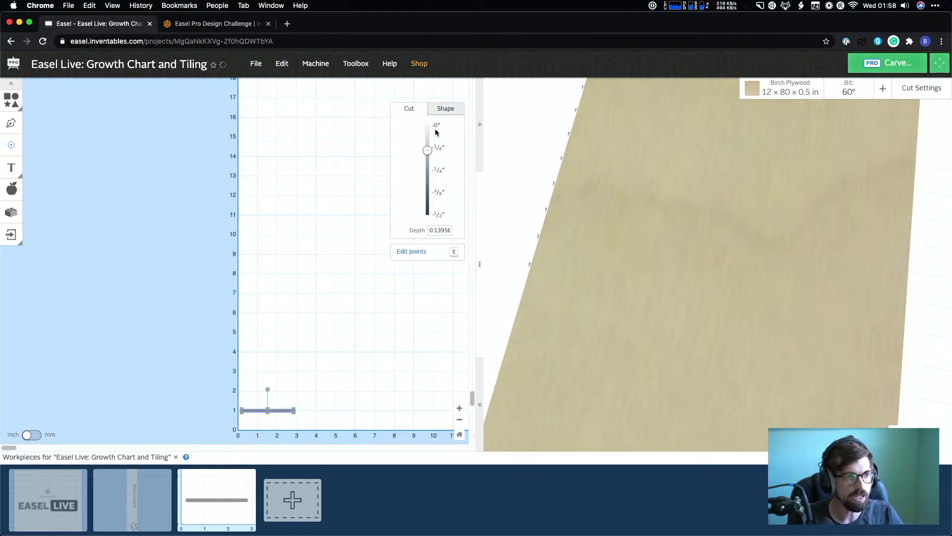
{"action": "left_click", "coordinate": [444, 109]}
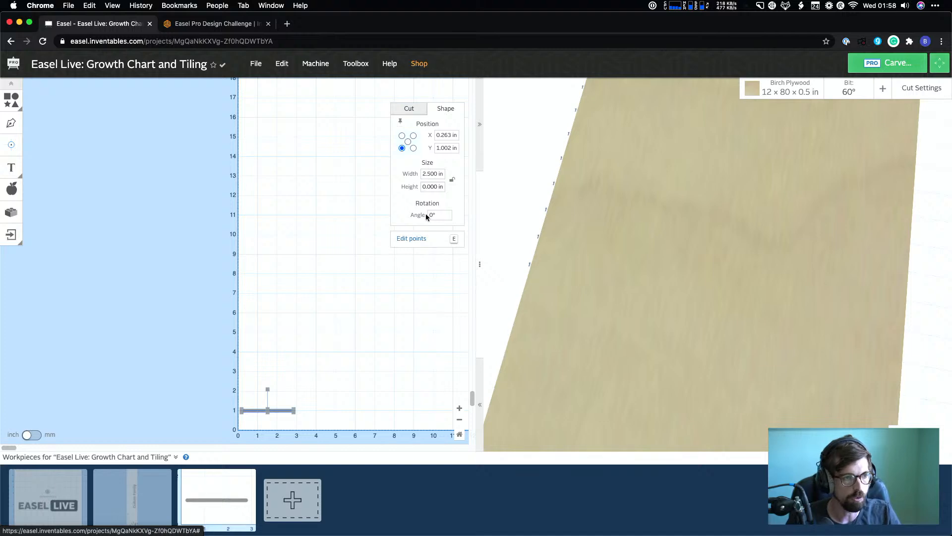
{"action": "left_click", "coordinate": [431, 173]}
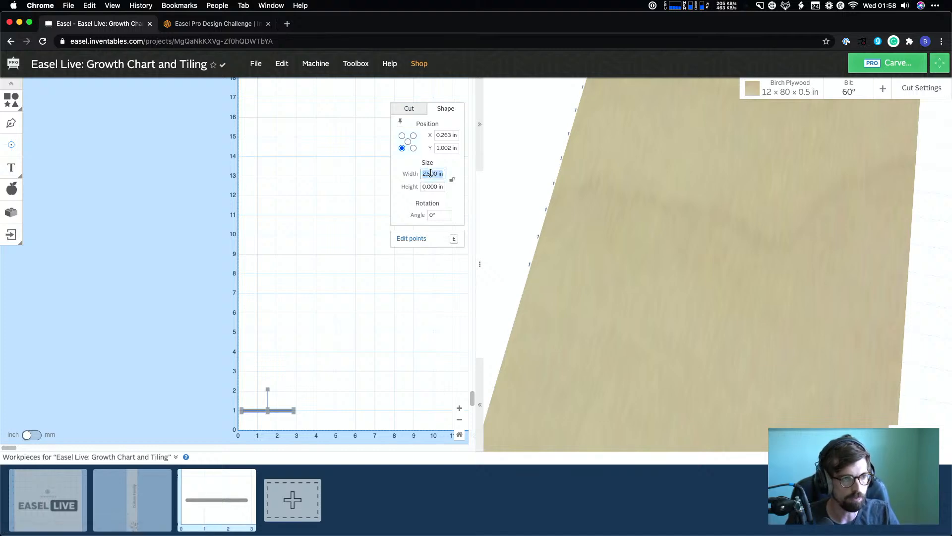
{"action": "type", "text": "3"}
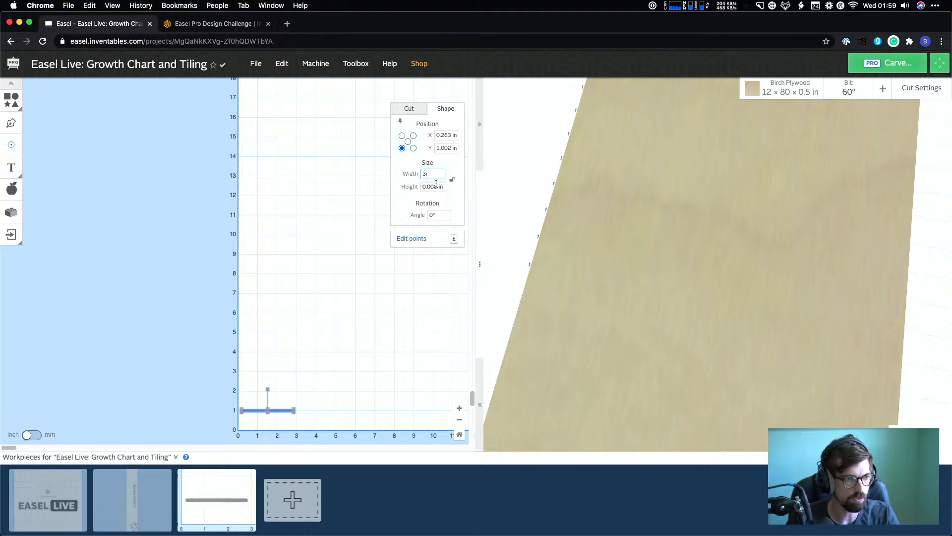
{"action": "key", "text": "Tab"}
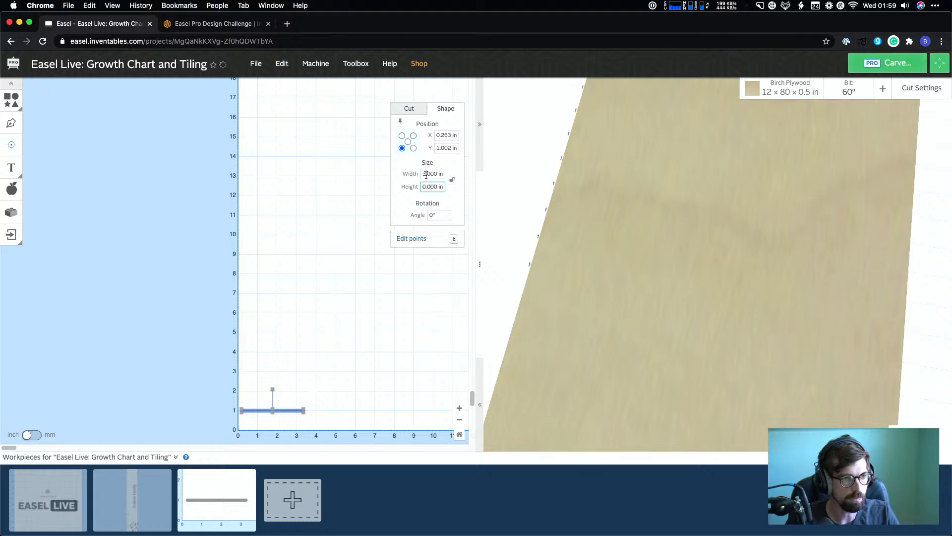
Try a width of 2.5 in for the line and restore it to 3 in
{"action": "left_click", "coordinate": [426, 174]}
{"action": "type", "text": "2.5"}
{"action": "key", "text": "Return"}
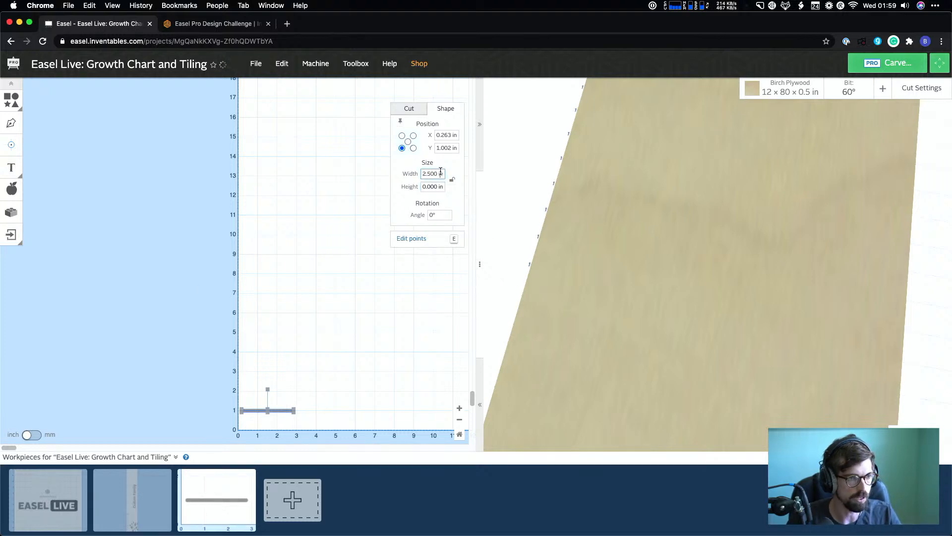
{"action": "left_click", "coordinate": [441, 173]}
{"action": "type", "text": "3"}
{"action": "left_click", "coordinate": [435, 190]}
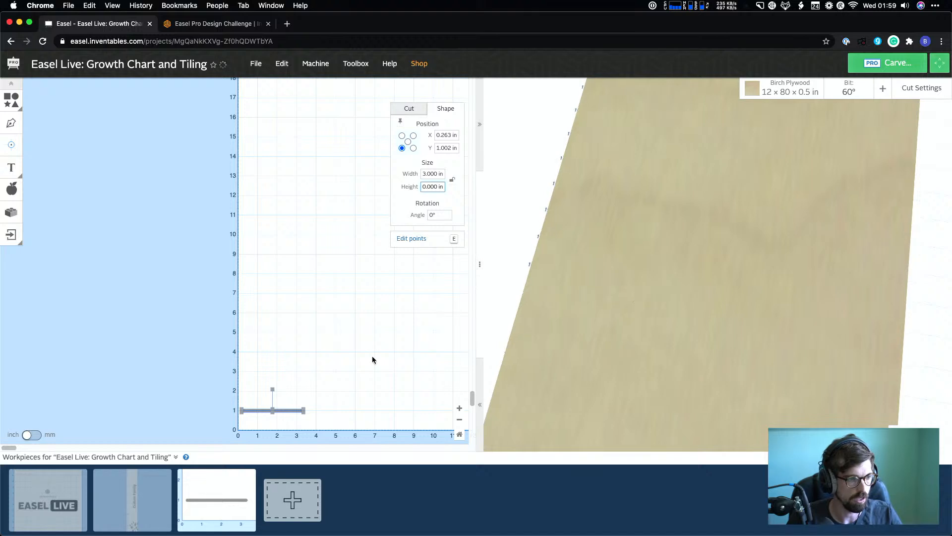
Set the line's X position to 0 in so it starts at the workpiece's edge
{"action": "scroll", "coordinate": [372, 356], "scroll_direction": "right", "scroll_amount": 2}
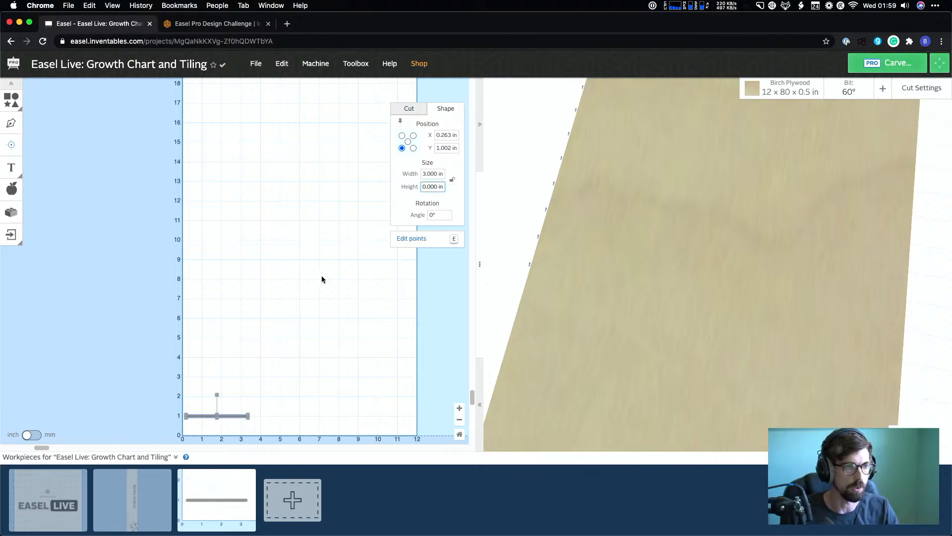
{"action": "left_click", "coordinate": [215, 404]}
{"action": "left_click", "coordinate": [206, 416]}
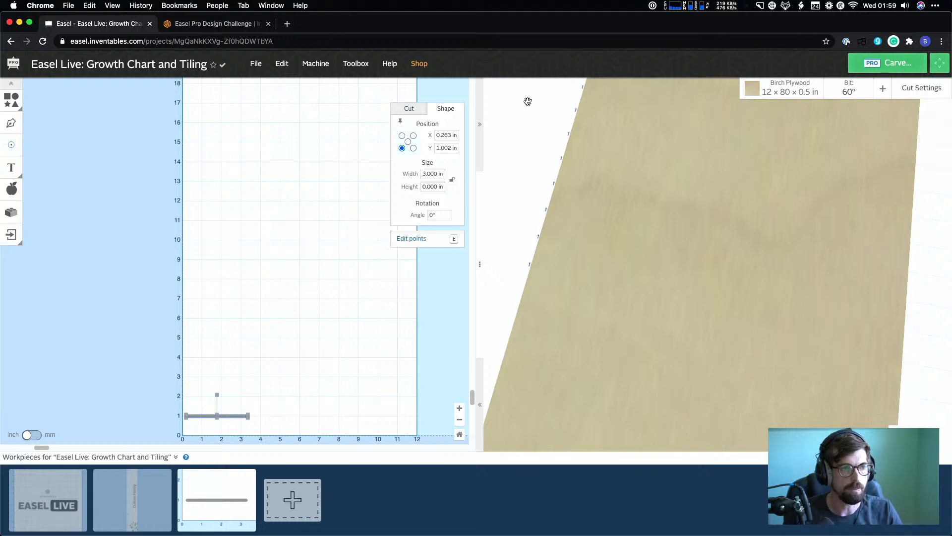
{"action": "left_click", "coordinate": [446, 134]}
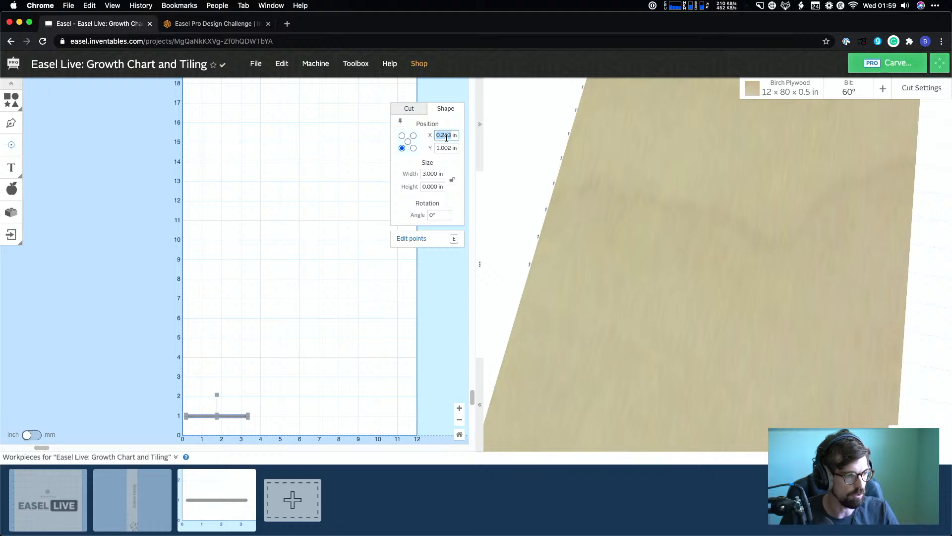
{"action": "type", "text": "0"}
{"action": "key", "text": "Return"}
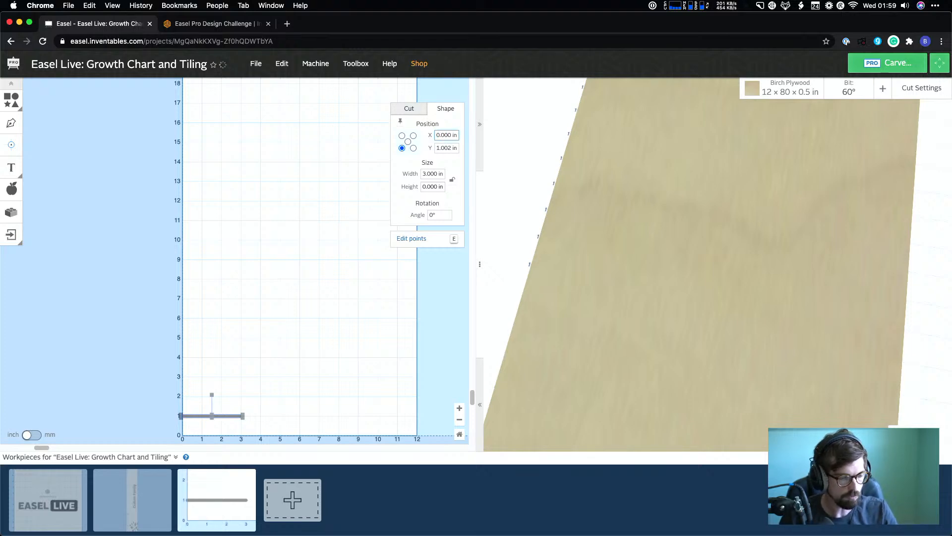
Try an X position of 6 in for the line and restore it to 0 in
{"action": "left_click", "coordinate": [446, 138]}
{"action": "type", "text": "5"}
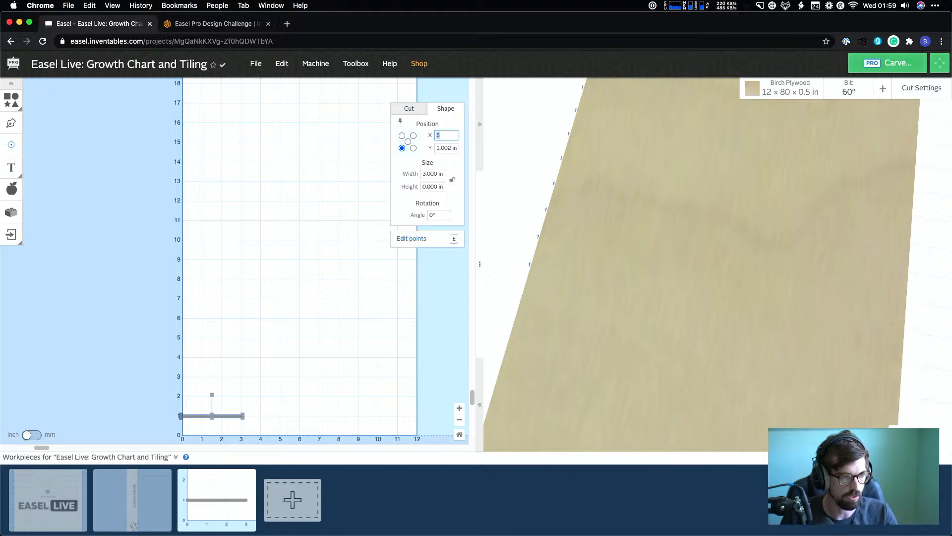
{"action": "left_click", "coordinate": [449, 149]}
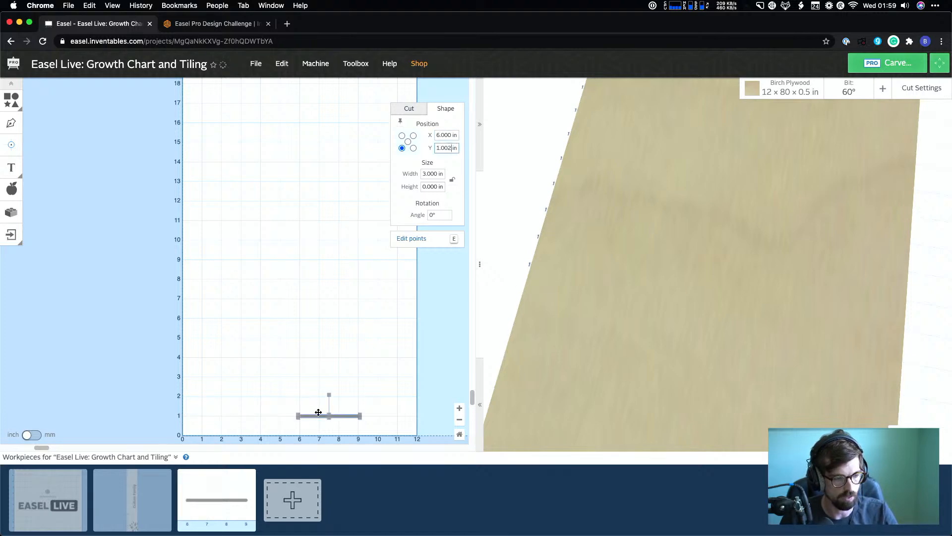
{"action": "left_click", "coordinate": [447, 140]}
{"action": "type", "text": "0"}
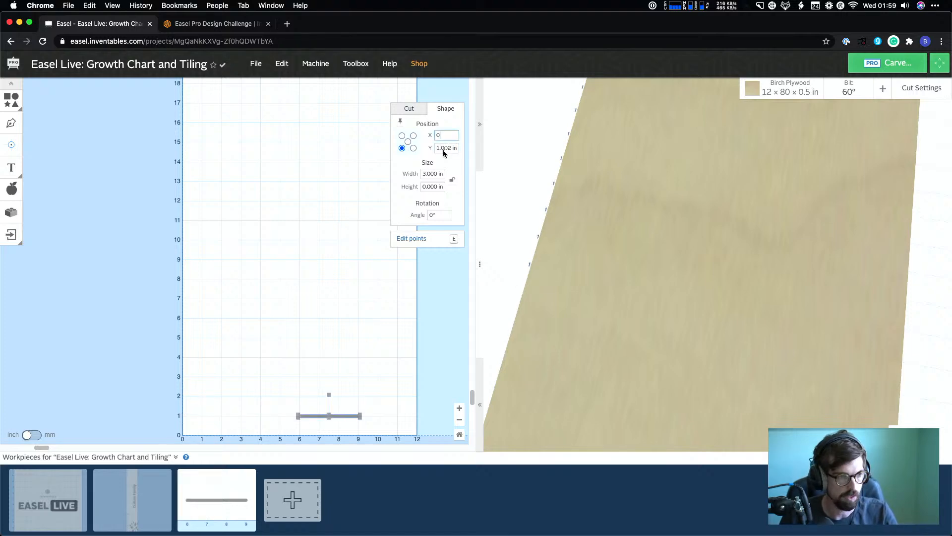
Set the line's Y position to exactly 1 in
{"action": "left_click", "coordinate": [445, 146]}
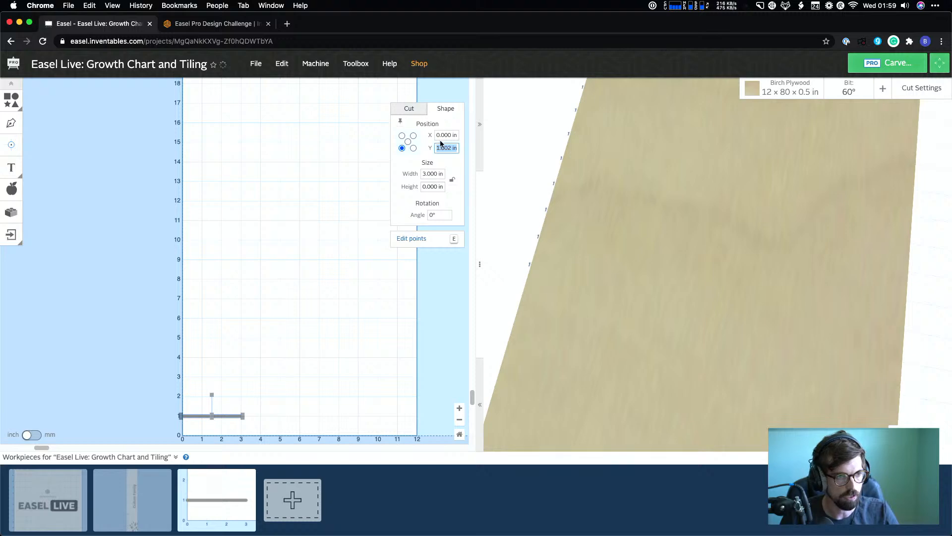
{"action": "type", "text": "1"}
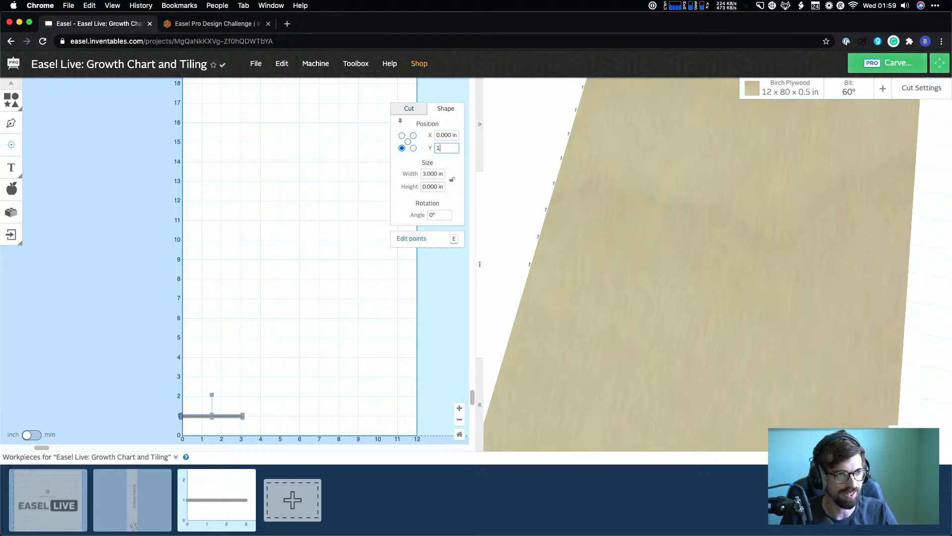
{"action": "key", "text": "Return"}
{"action": "left_click", "coordinate": [292, 359]}
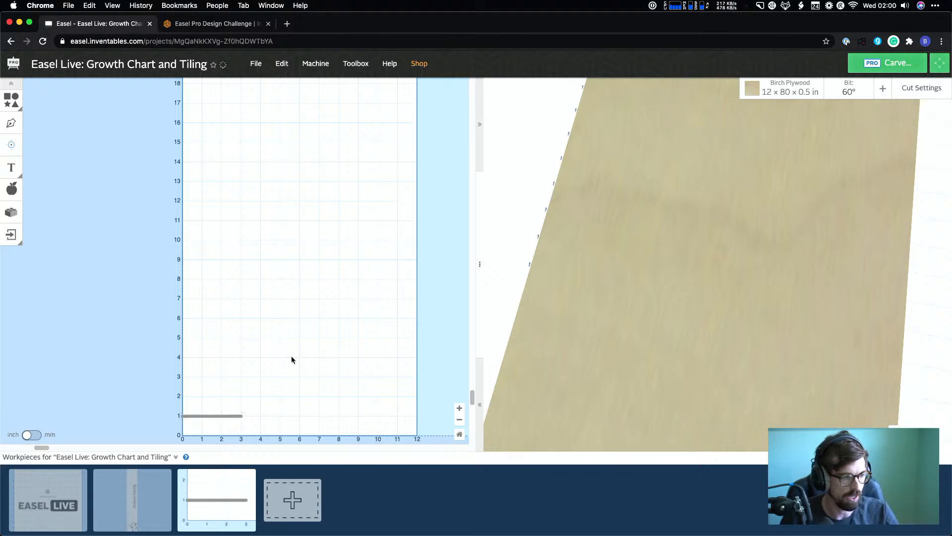
{"action": "left_click", "coordinate": [189, 416]}
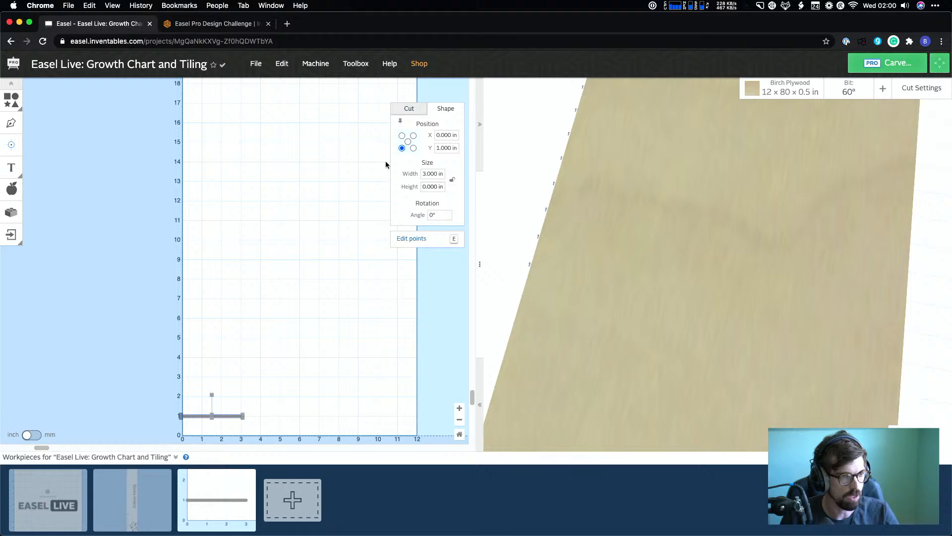
{"action": "left_click", "coordinate": [244, 329]}
Reduce the line's cut depth to about 0.068 in so that it carves as a thinner line
{"action": "left_click_drag", "start_coordinate": [577, 333], "coordinate": [593, 397]}
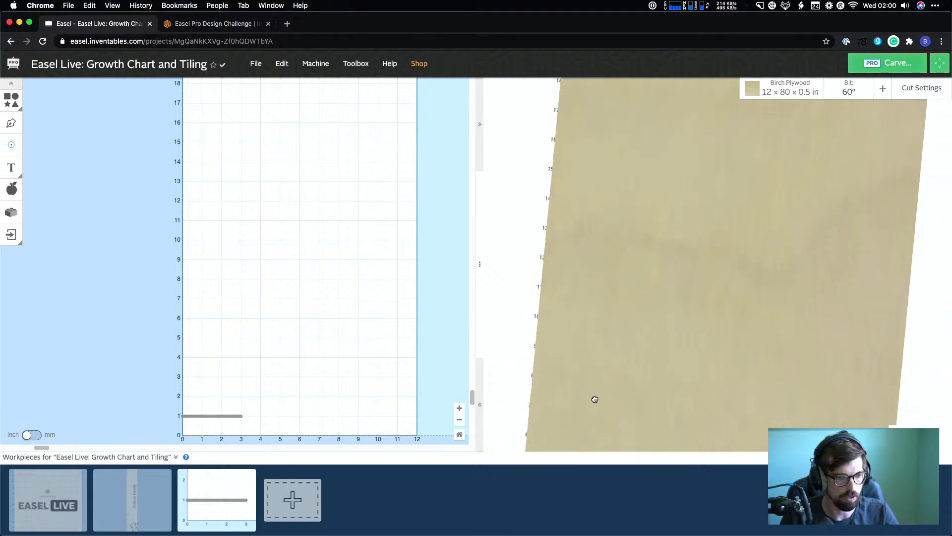
{"action": "scroll", "coordinate": [632, 327], "scroll_direction": "down", "scroll_amount": 5}
{"action": "left_click_drag", "start_coordinate": [633, 328], "coordinate": [659, 321]}
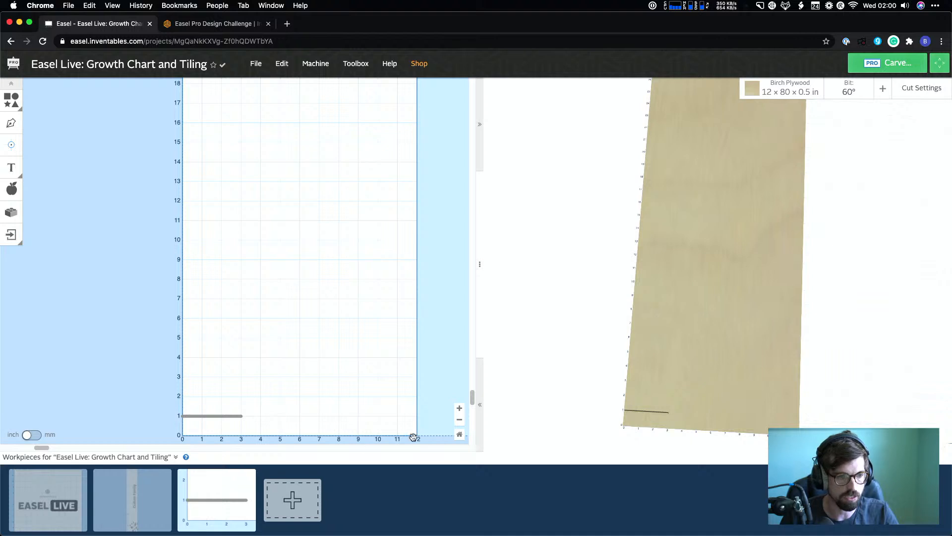
{"action": "left_click", "coordinate": [235, 417]}
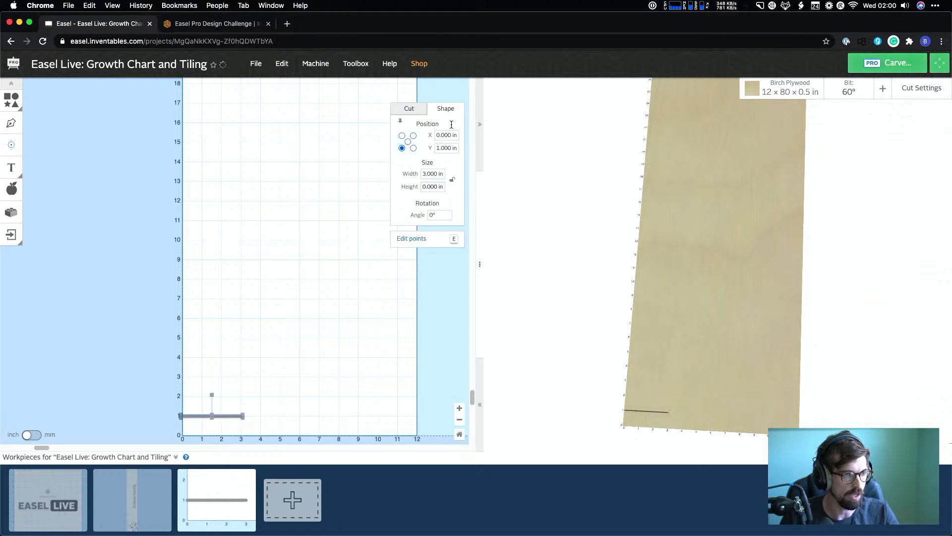
{"action": "left_click", "coordinate": [409, 109]}
{"action": "left_click_drag", "start_coordinate": [427, 149], "coordinate": [428, 138]}
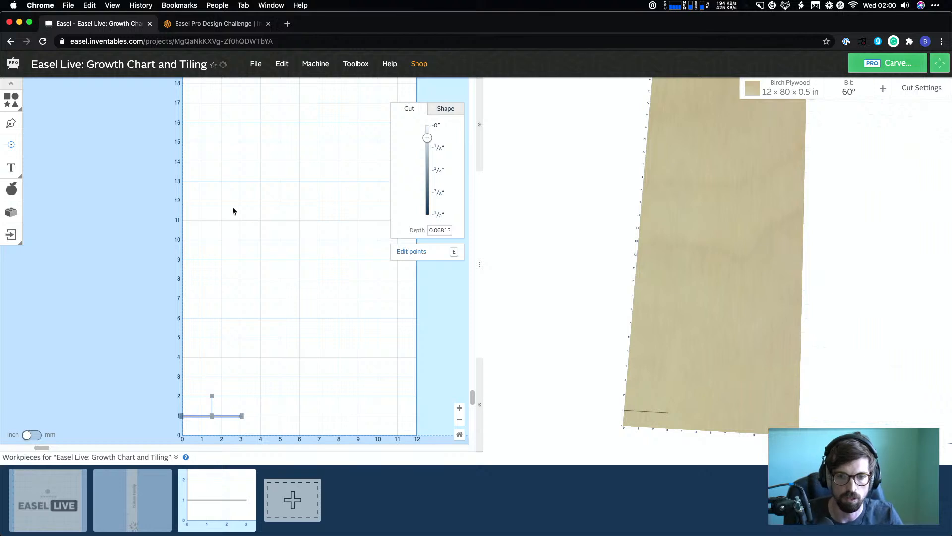
{"action": "left_click", "coordinate": [246, 212]}
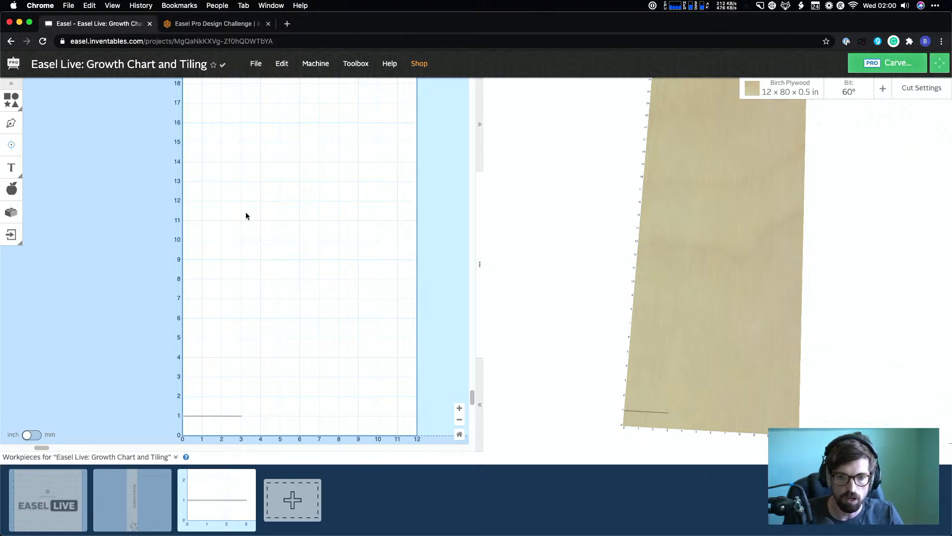
Duplicate the 3 in line and place the copy above the original at about X 0.11 in, Y 1.99 in
{"action": "left_click_drag", "start_coordinate": [155, 408], "coordinate": [294, 421]}
{"action": "left_click", "coordinate": [282, 61]}
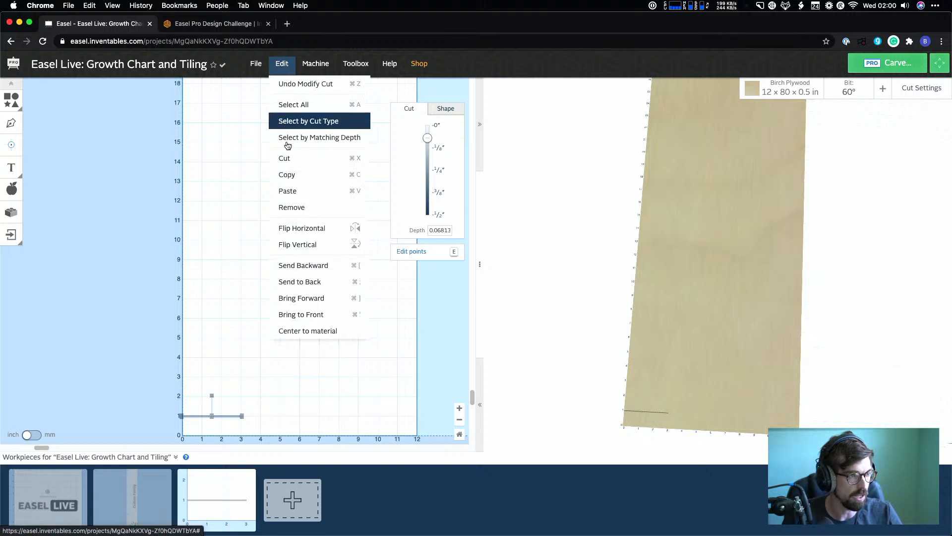
{"action": "left_click", "coordinate": [286, 172]}
{"action": "left_click", "coordinate": [282, 63]}
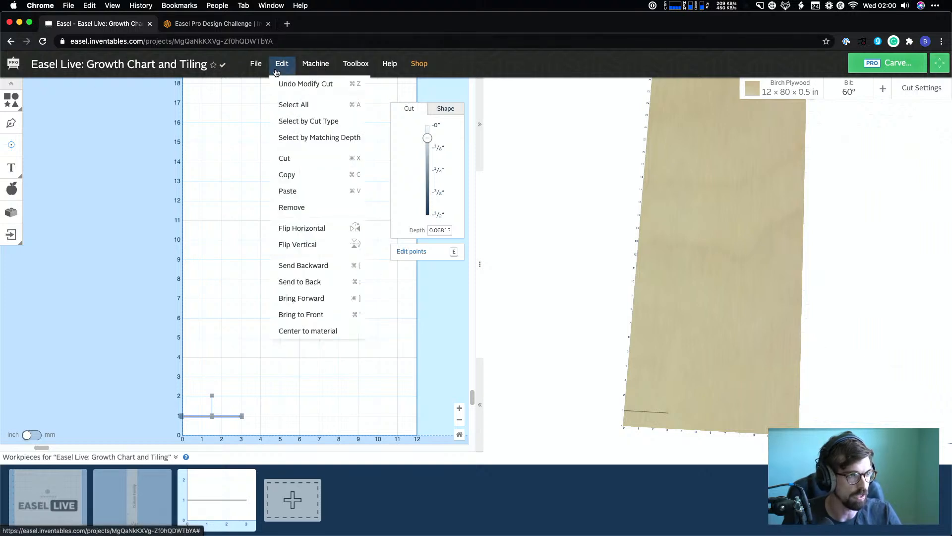
{"action": "left_click", "coordinate": [302, 191]}
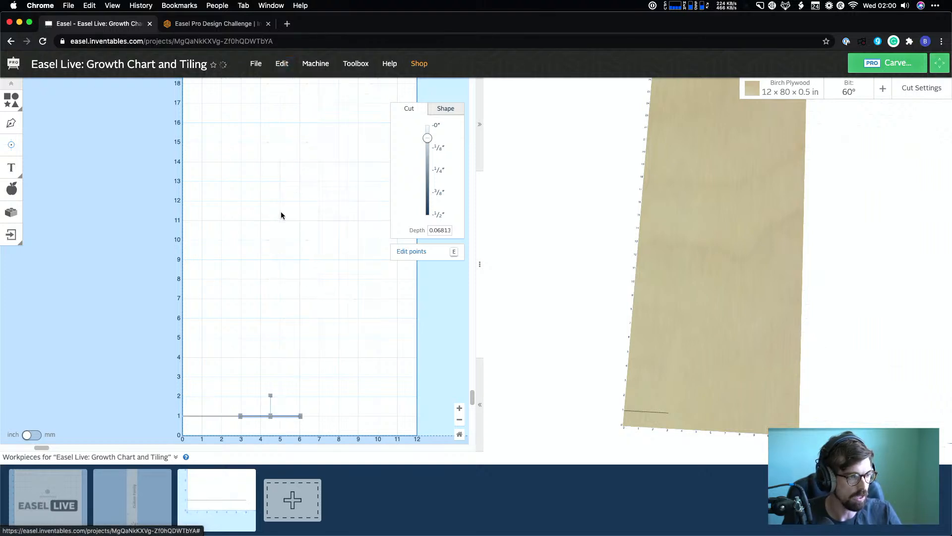
{"action": "left_click_drag", "start_coordinate": [282, 416], "coordinate": [226, 397]}
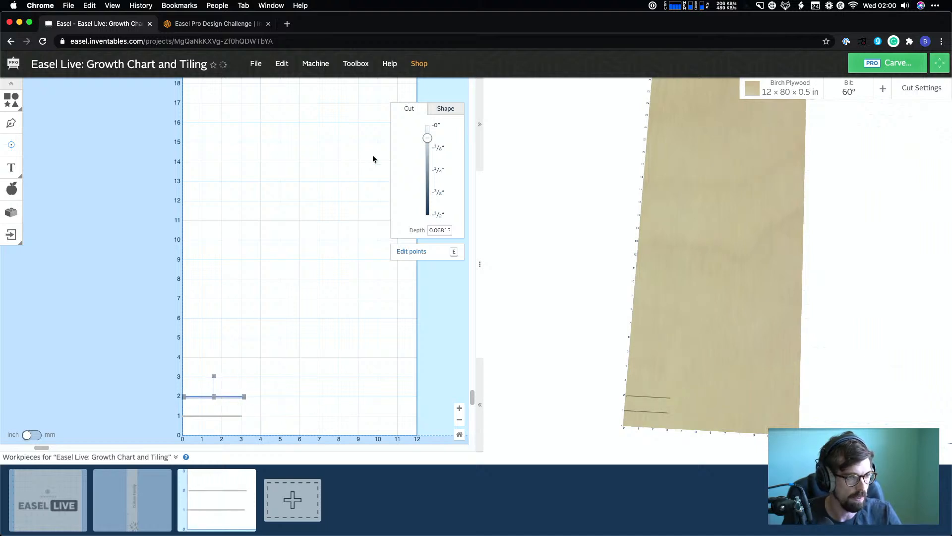
Set the copied line's position to X 0 in and Y 2 in
{"action": "left_click", "coordinate": [433, 107]}
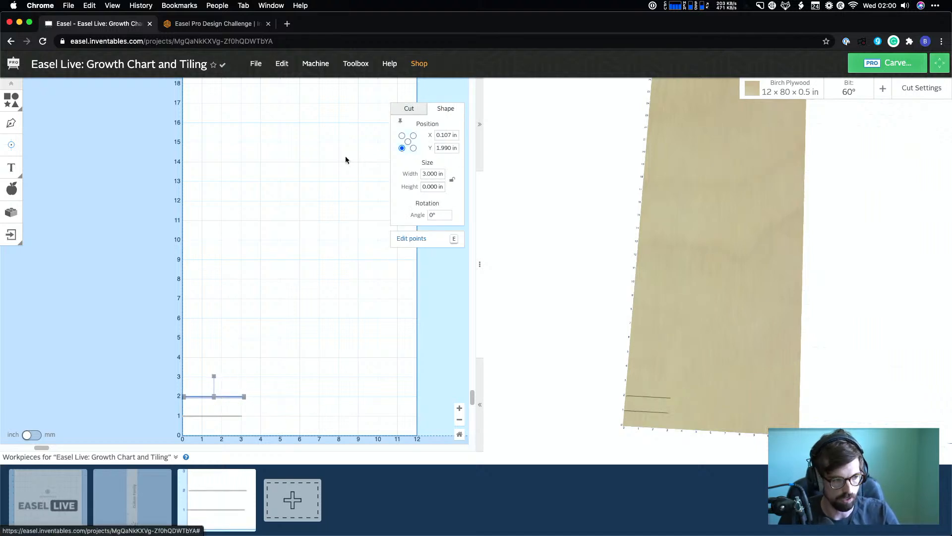
{"action": "left_click", "coordinate": [282, 65]}
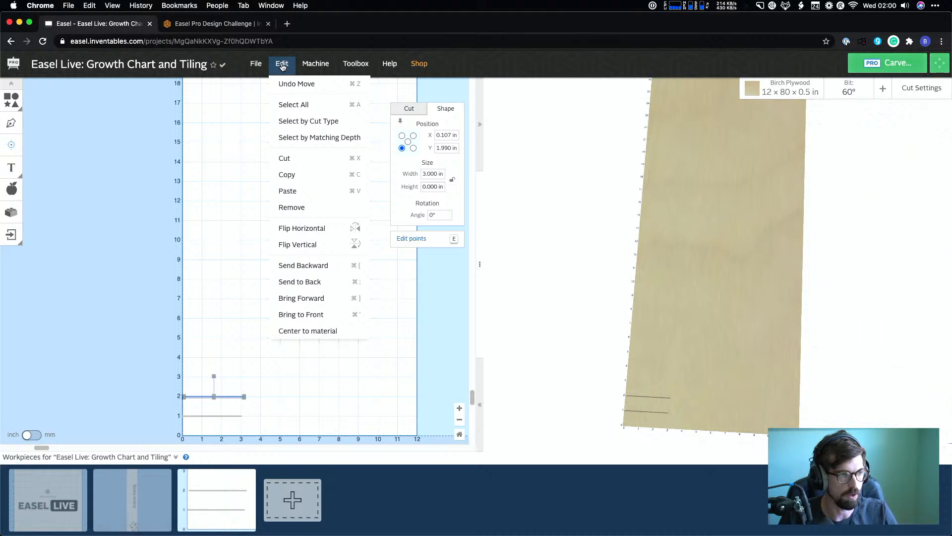
{"action": "left_click", "coordinate": [282, 65]}
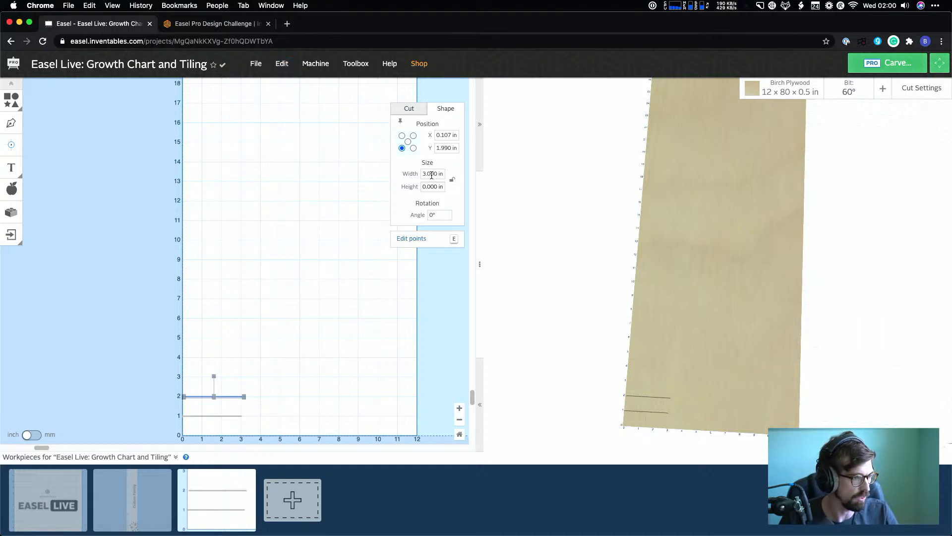
{"action": "left_click", "coordinate": [448, 135]}
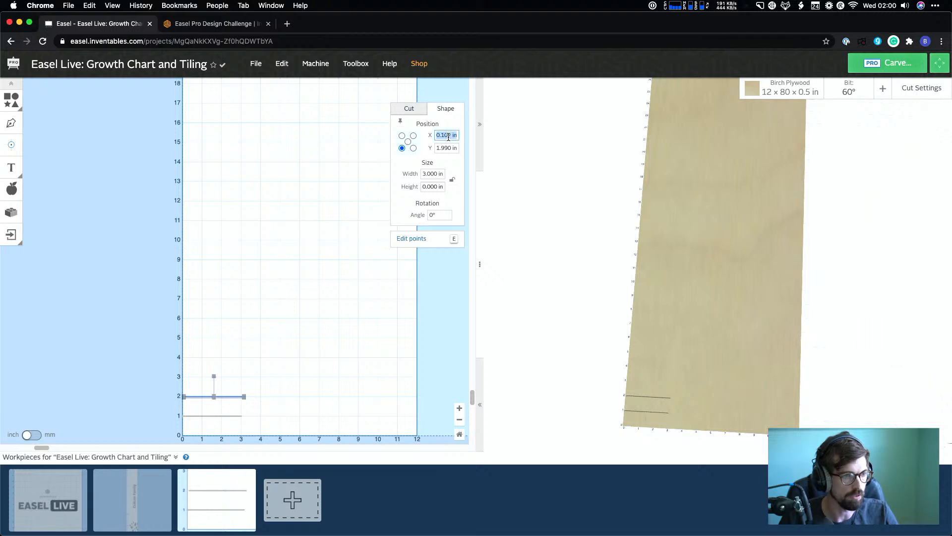
{"action": "type", "text": "0"}
{"action": "key", "text": "Return"}
{"action": "left_click", "coordinate": [446, 148]}
{"action": "type", "text": "2"}
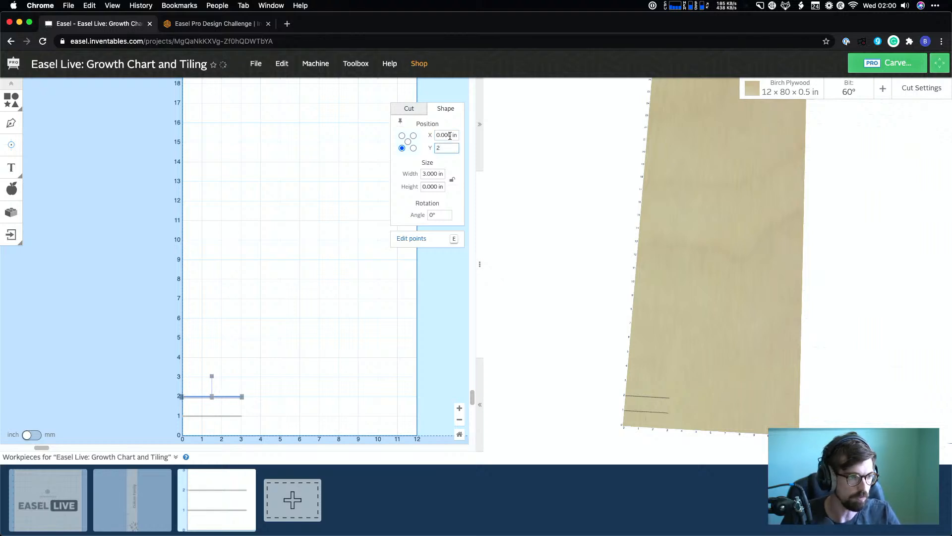
{"action": "key", "text": "Return"}
{"action": "left_click", "coordinate": [248, 311]}
Duplicate both lines together and place the copied pair above them at about X 0.31 in, Y 3.06 in
{"action": "left_click_drag", "start_coordinate": [133, 347], "coordinate": [290, 424]}
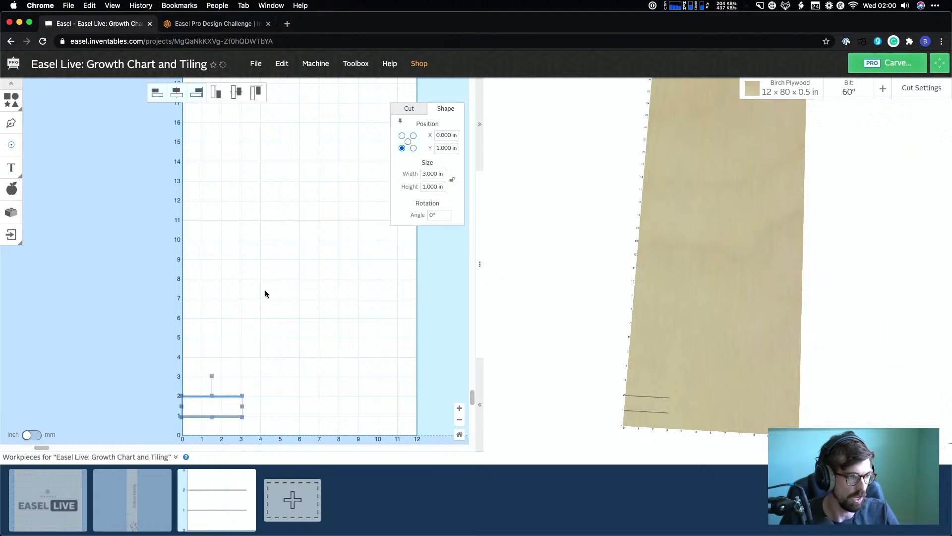
{"action": "left_click", "coordinate": [283, 65]}
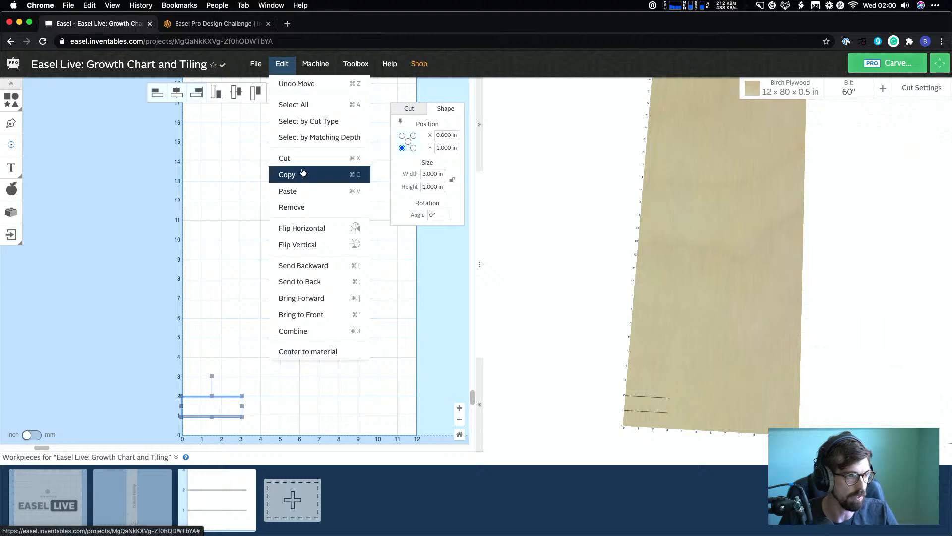
{"action": "left_click", "coordinate": [303, 172]}
{"action": "left_click", "coordinate": [281, 63]}
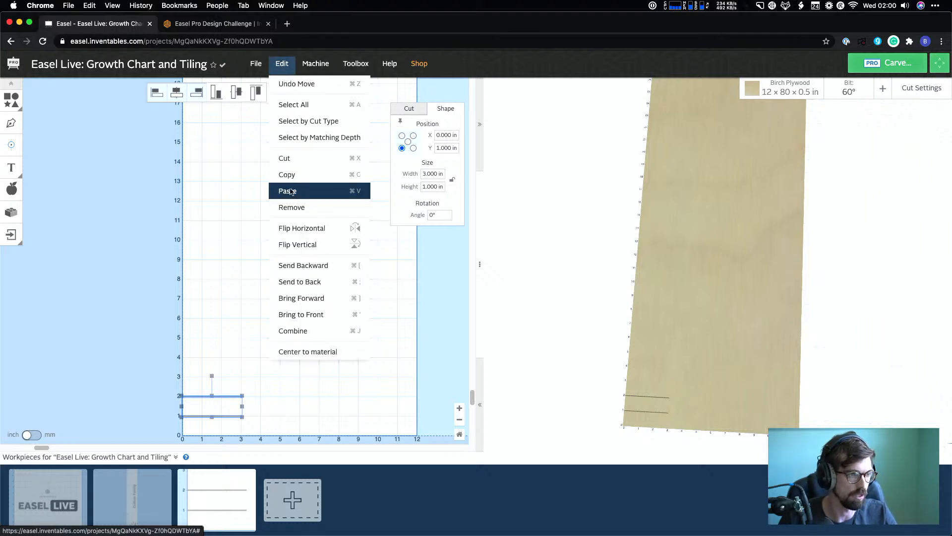
{"action": "left_click", "coordinate": [286, 189]}
{"action": "left_click_drag", "start_coordinate": [285, 400], "coordinate": [232, 362]}
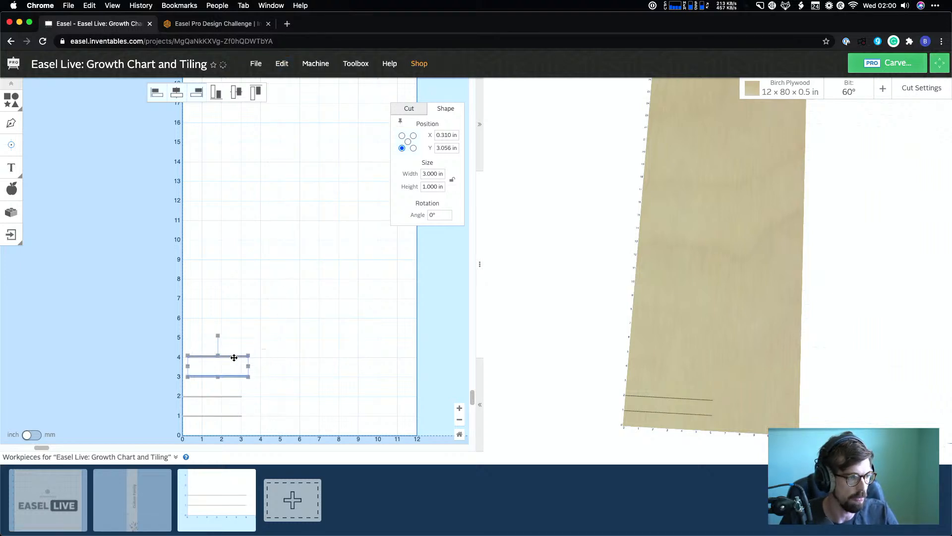
Set the copied pair's X position to 0 in and try a Y position of 3 in
{"action": "left_click", "coordinate": [413, 111]}
{"action": "left_click", "coordinate": [452, 110]}
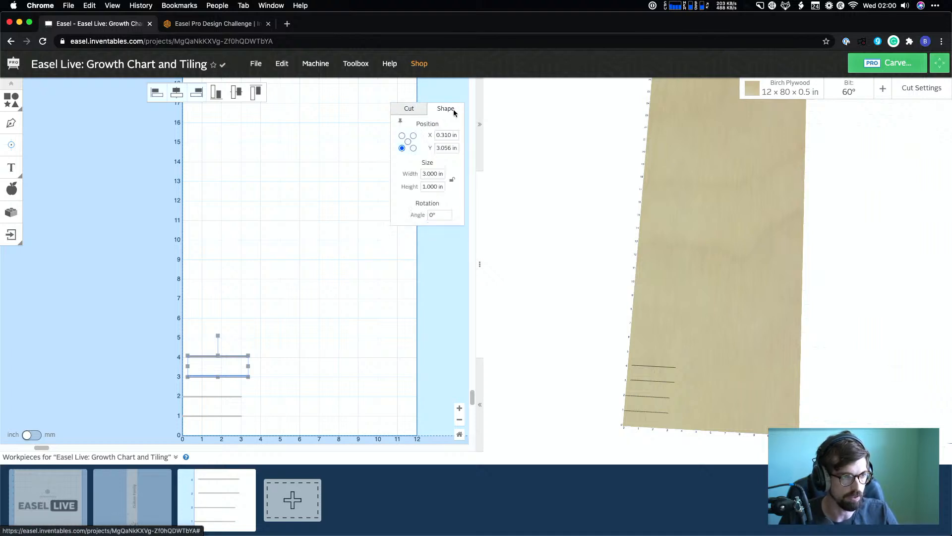
{"action": "left_click", "coordinate": [447, 135]}
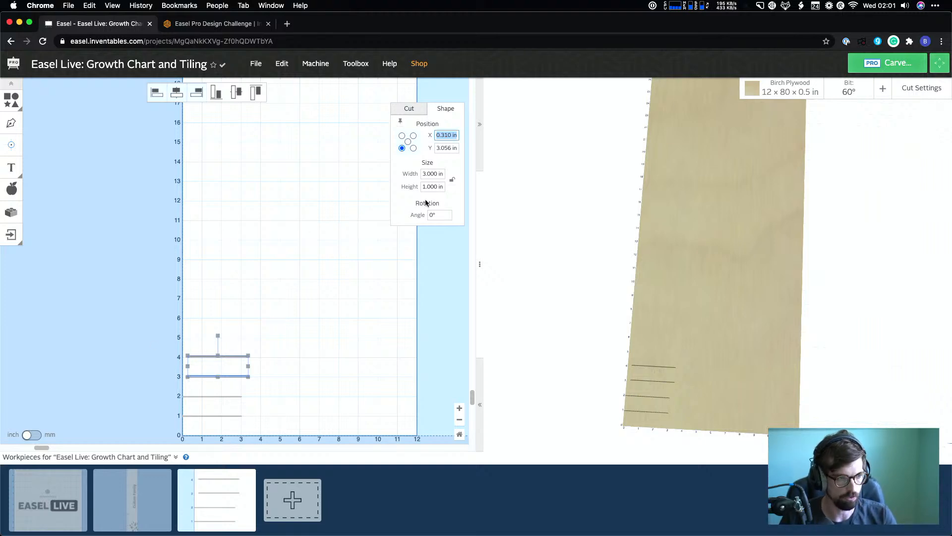
{"action": "type", "text": "0"}
{"action": "key", "text": "Tab"}
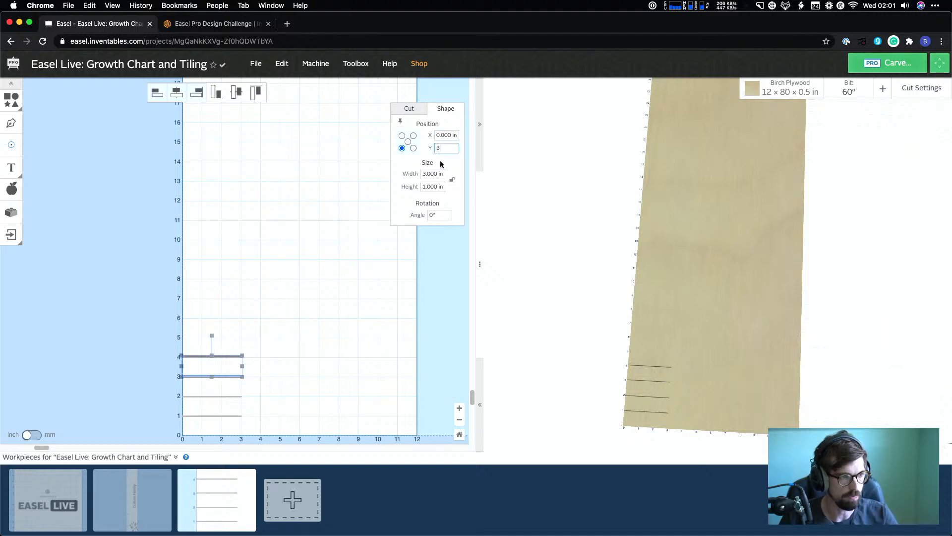
{"action": "left_click", "coordinate": [195, 388]}
Duplicate all four lines and place the copied group above them at about X 0.51 in, Y 5.52 in
{"action": "left_click_drag", "start_coordinate": [140, 346], "coordinate": [296, 449]}
{"action": "left_click", "coordinate": [282, 63]}
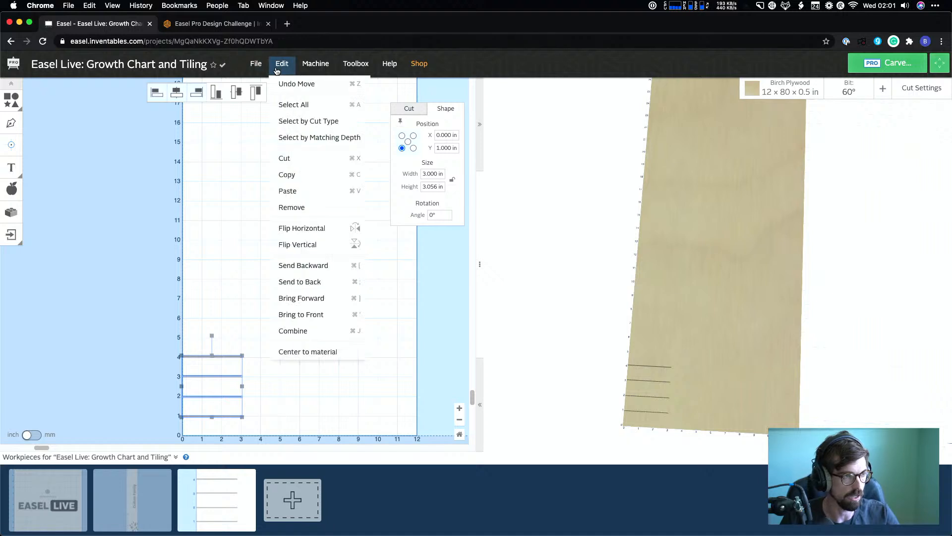
{"action": "left_click", "coordinate": [302, 171]}
{"action": "left_click", "coordinate": [282, 64]}
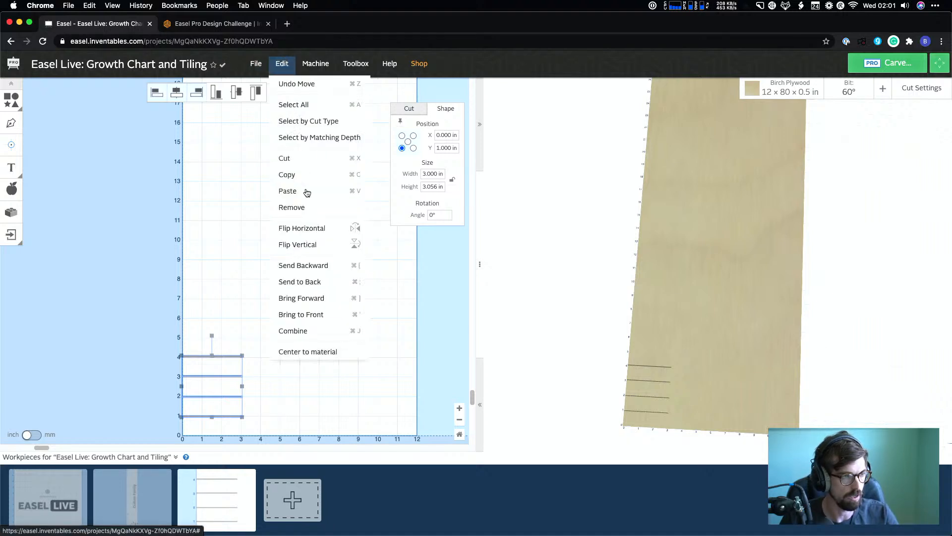
{"action": "left_click", "coordinate": [303, 192]}
{"action": "left_click_drag", "start_coordinate": [263, 357], "coordinate": [215, 269]}
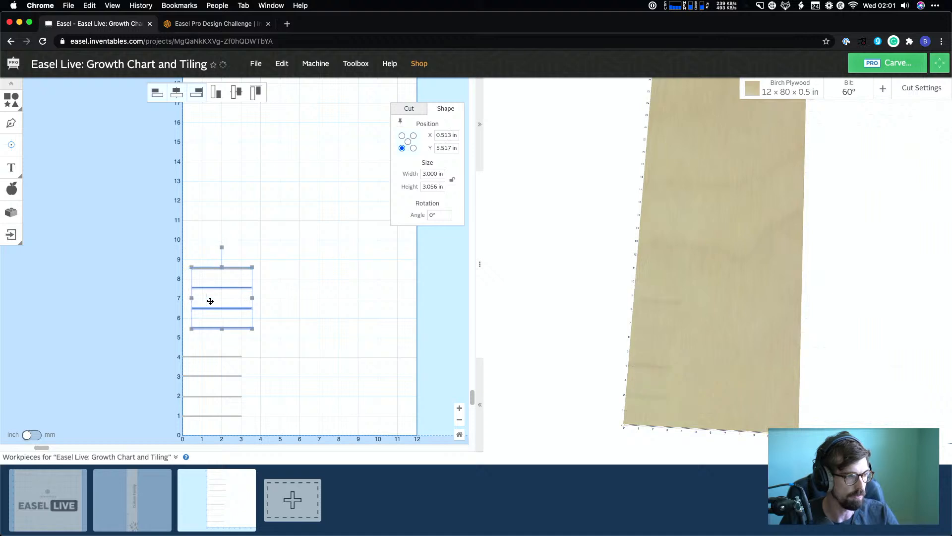
Set the copied four-line group's position to X 0 in and Y 5 in
{"action": "left_click", "coordinate": [446, 135]}
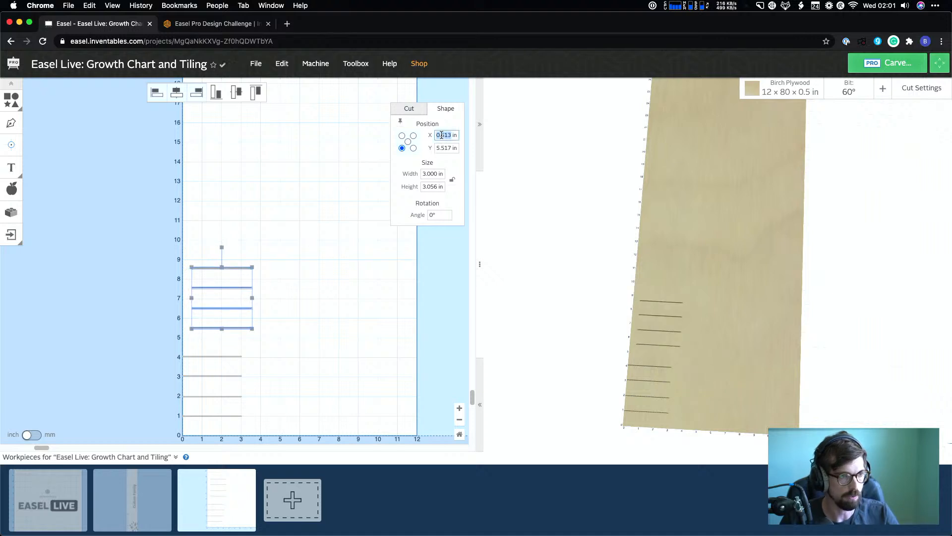
{"action": "type", "text": "0"}
{"action": "left_click", "coordinate": [448, 148]}
{"action": "type", "text": "5"}
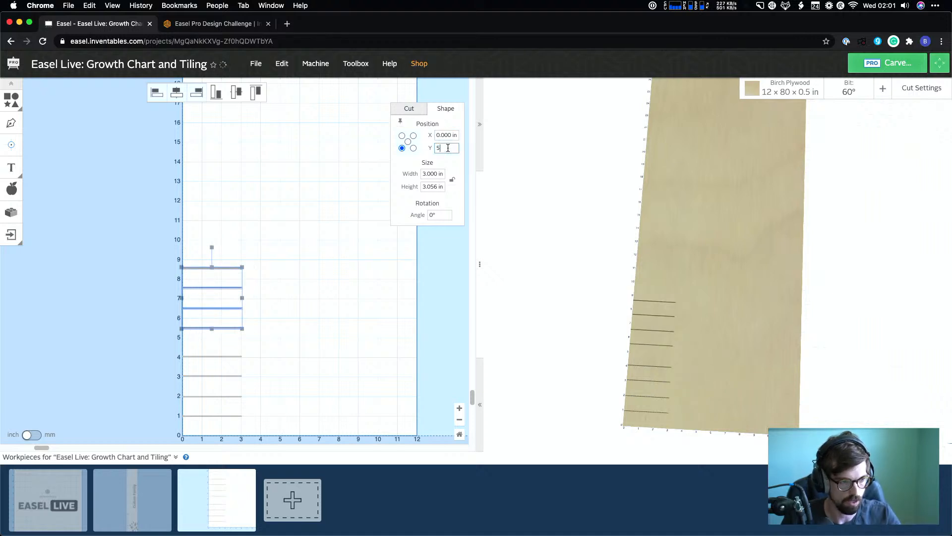
{"action": "key", "text": "Return"}
{"action": "left_click", "coordinate": [263, 260]}
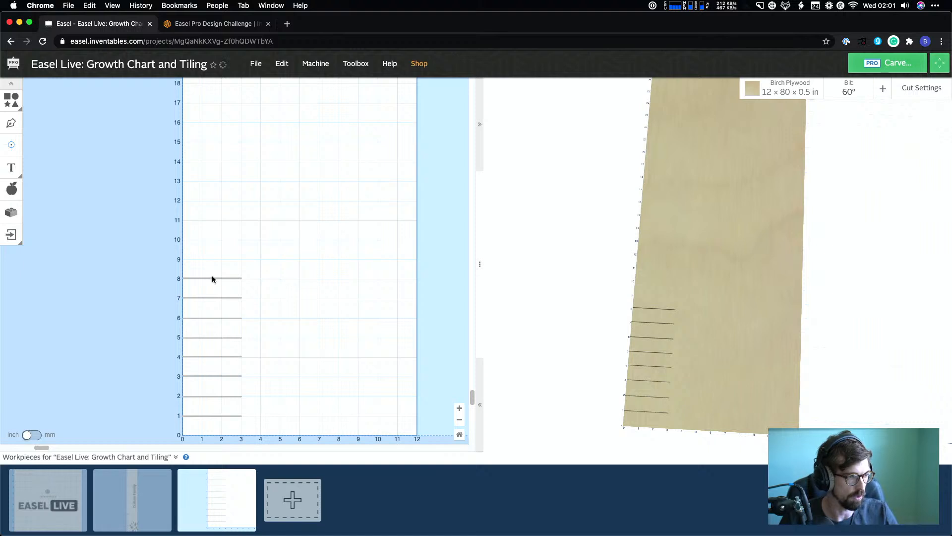
Duplicate the ruler line at 8 in and position the copy at X 0 in, Y 9 in
{"action": "left_click_drag", "start_coordinate": [208, 280], "coordinate": [210, 255]}
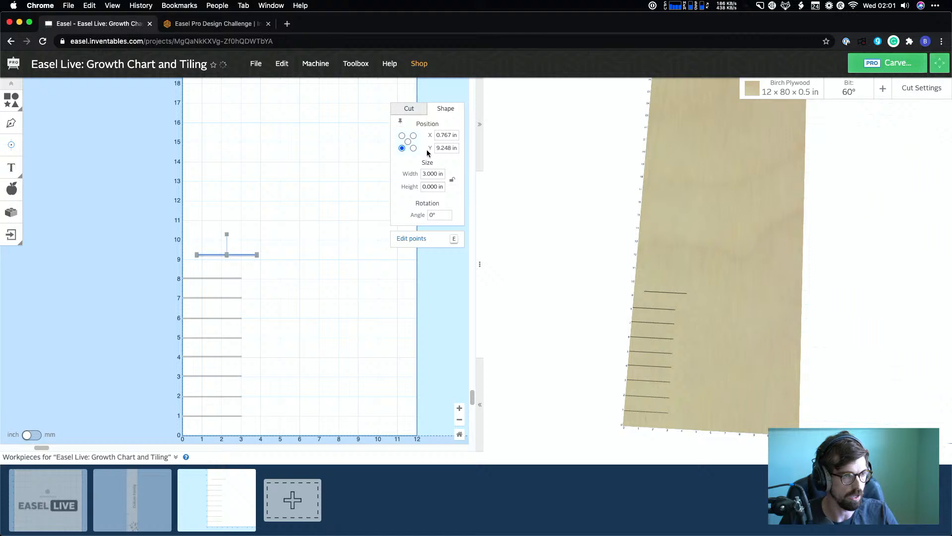
{"action": "left_click", "coordinate": [448, 133]}
{"action": "type", "text": "0"}
{"action": "key", "text": "Tab"}
{"action": "type", "text": "9"}
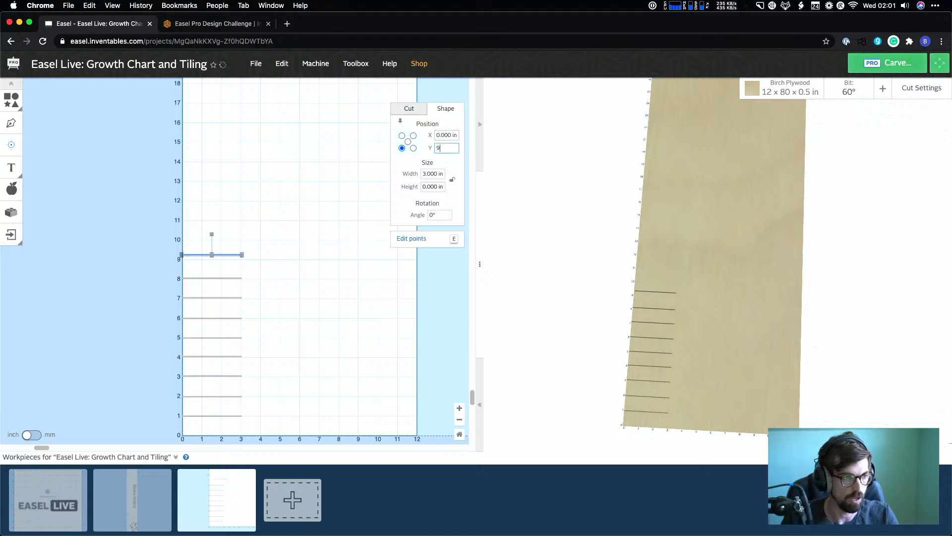
{"action": "key", "text": "Return"}
{"action": "left_click", "coordinate": [233, 249]}
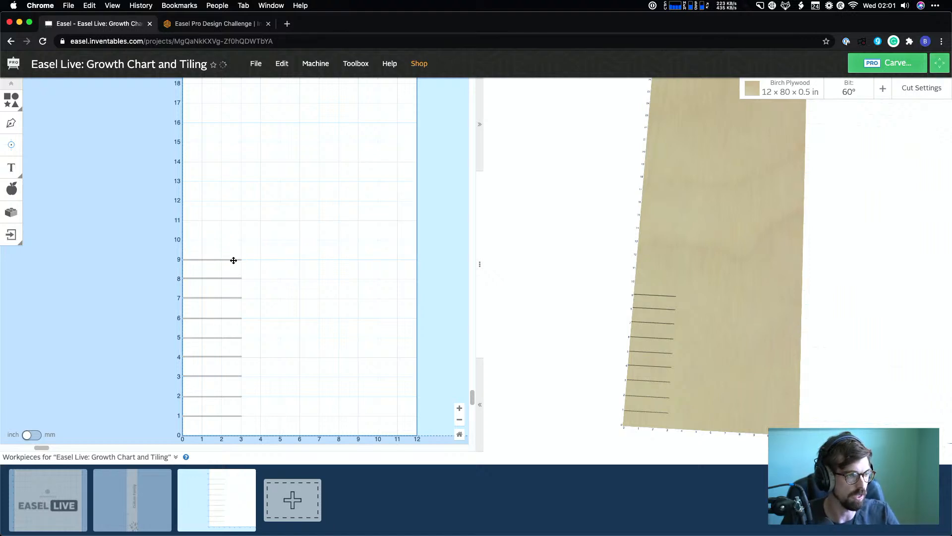
Duplicate the ruler line at 9 in and position the copy at X 0 in, Y 10 in
{"action": "left_click", "coordinate": [233, 260]}
{"action": "key", "text": "super+d"}
{"action": "left_click_drag", "start_coordinate": [249, 250], "coordinate": [207, 227]}
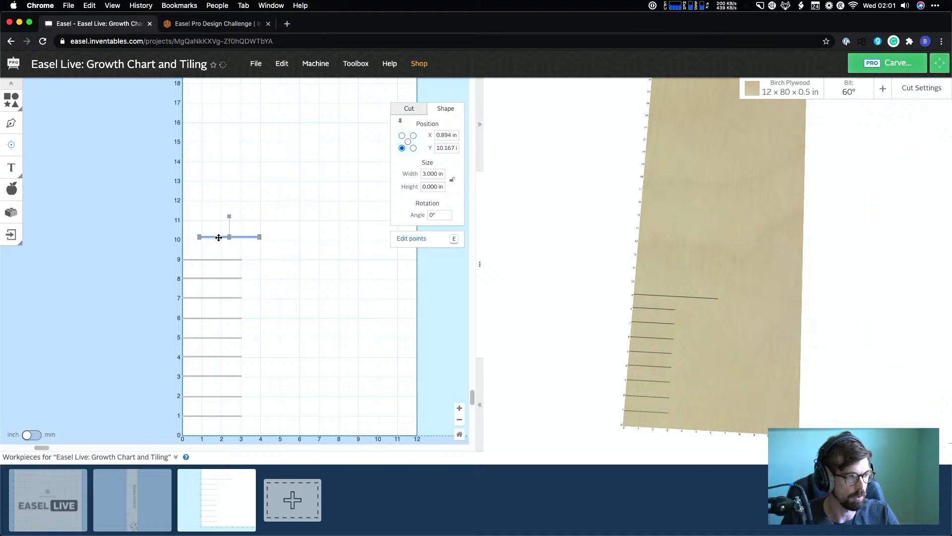
{"action": "left_click", "coordinate": [446, 134]}
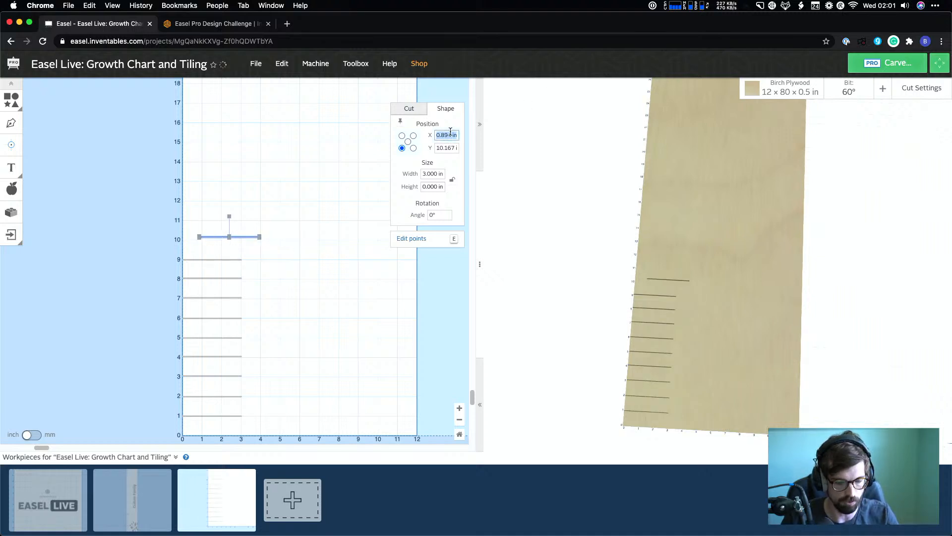
{"action": "type", "text": "0"}
{"action": "left_click", "coordinate": [446, 148]}
{"action": "type", "text": "1"}
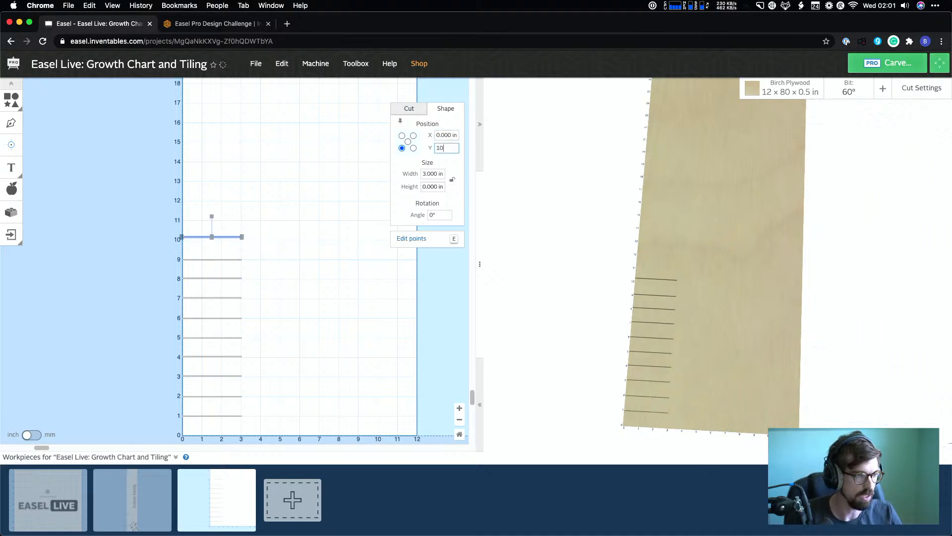
{"action": "type", "text": "0"}
{"action": "key", "text": "Return"}
{"action": "left_click", "coordinate": [216, 266]}
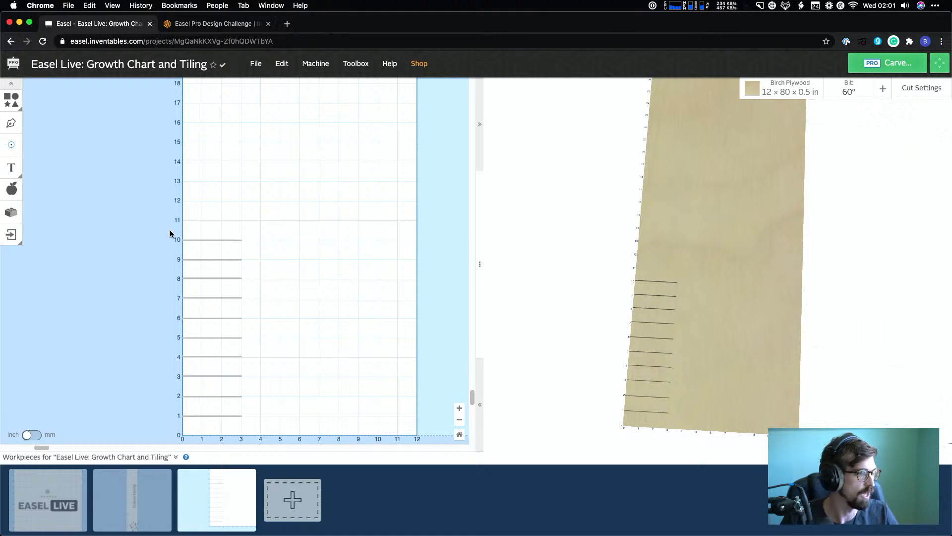
{"action": "left_click_drag", "start_coordinate": [170, 229], "coordinate": [250, 245]}
{"action": "key", "text": "super+c"}
{"action": "key", "text": "super+v"}
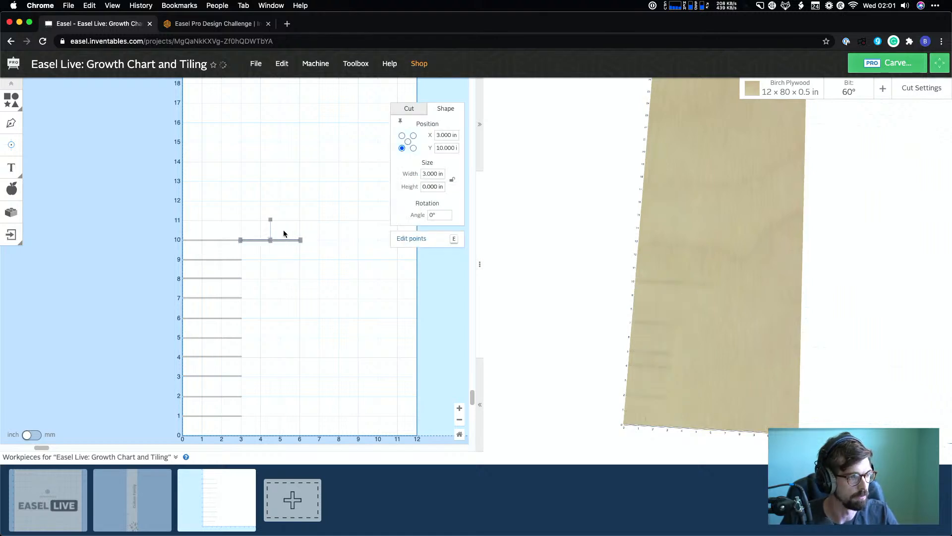
{"action": "key", "text": "BackSpace"}
Copy the ruler lines at 9 in and 10 in together and position the pasted pair at X 0 in, Y 11 in
{"action": "left_click_drag", "start_coordinate": [148, 211], "coordinate": [282, 268]}
{"action": "key", "text": "super+c"}
{"action": "key", "text": "super+v"}
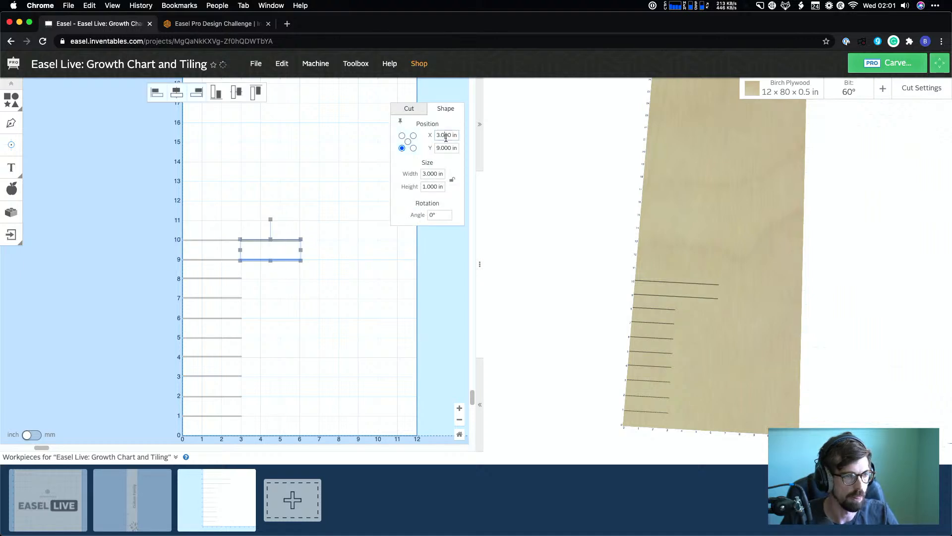
{"action": "triple_click", "coordinate": [446, 137]}
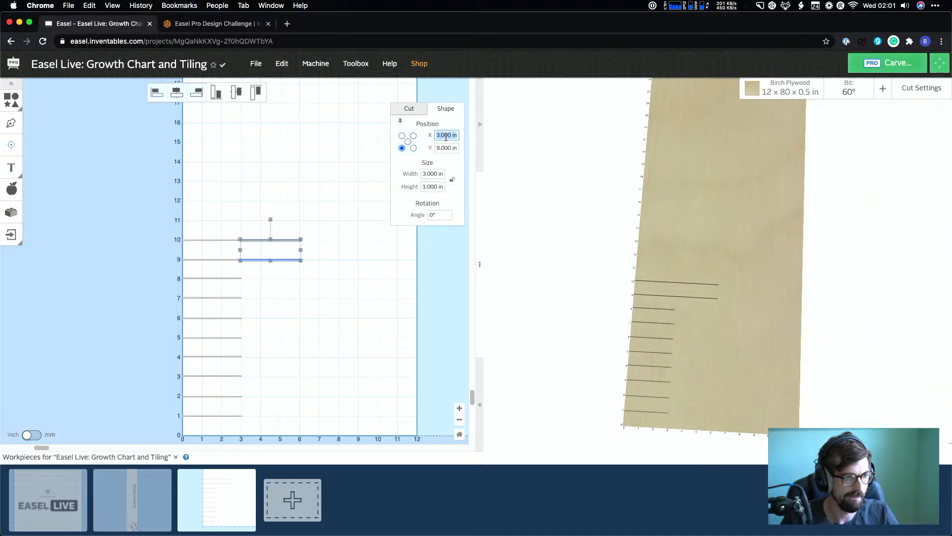
{"action": "type", "text": "0"}
{"action": "triple_click", "coordinate": [452, 149]}
{"action": "type", "text": "11"}
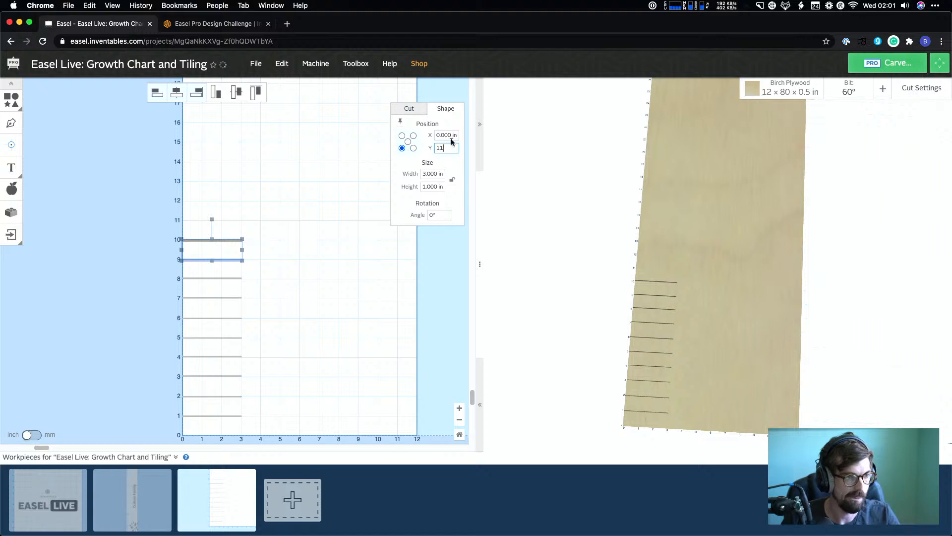
{"action": "left_click", "coordinate": [451, 132]}
{"action": "left_click", "coordinate": [309, 204]}
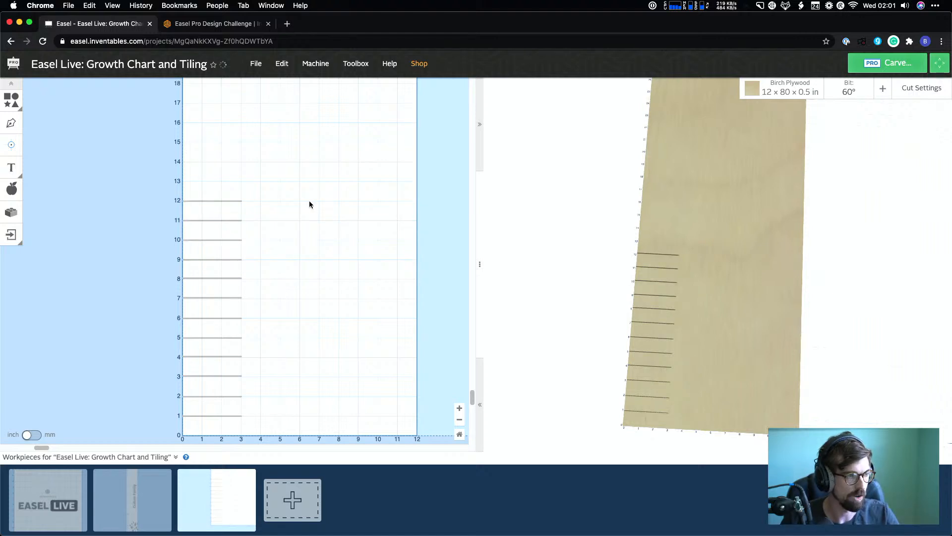
Set the width of the ruler line at 12 in to 5 in
{"action": "left_click", "coordinate": [235, 201]}
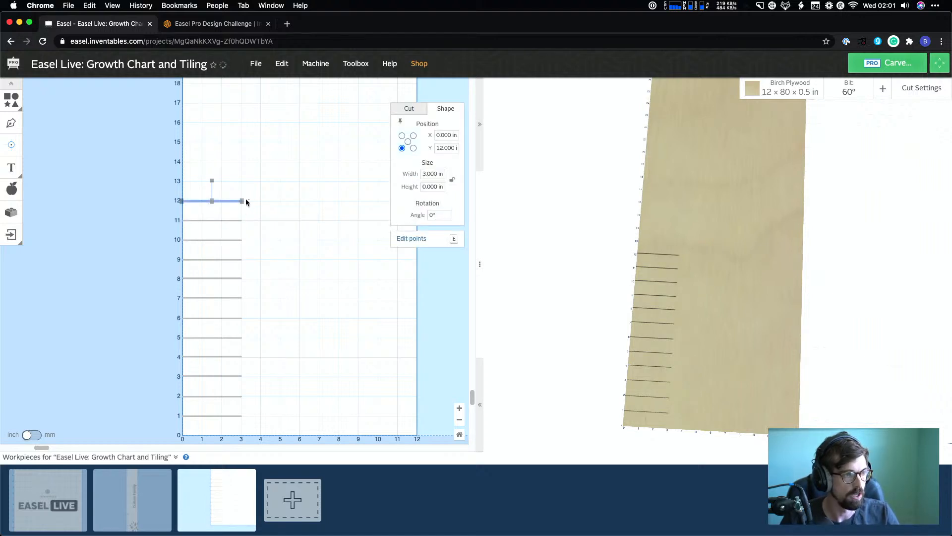
{"action": "left_click", "coordinate": [428, 176]}
{"action": "type", "text": "4"}
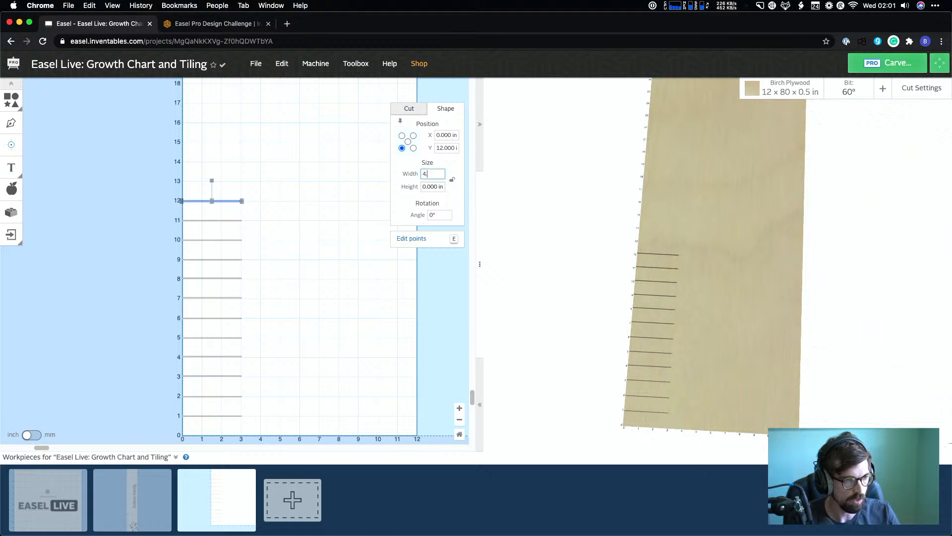
{"action": "type", "text": ".5"}
{"action": "left_click", "coordinate": [437, 186]}
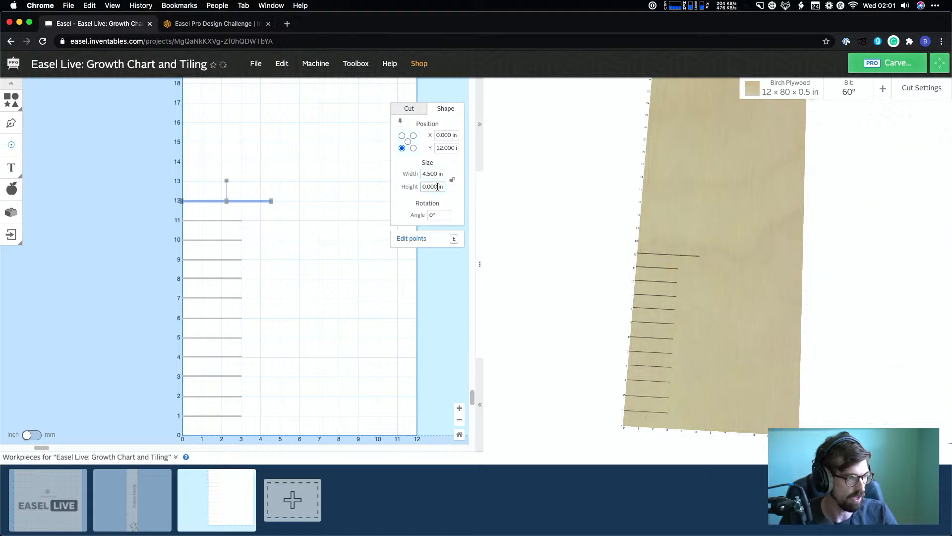
{"action": "left_click", "coordinate": [431, 174]}
{"action": "type", "text": "5"}
{"action": "left_click", "coordinate": [430, 184]}
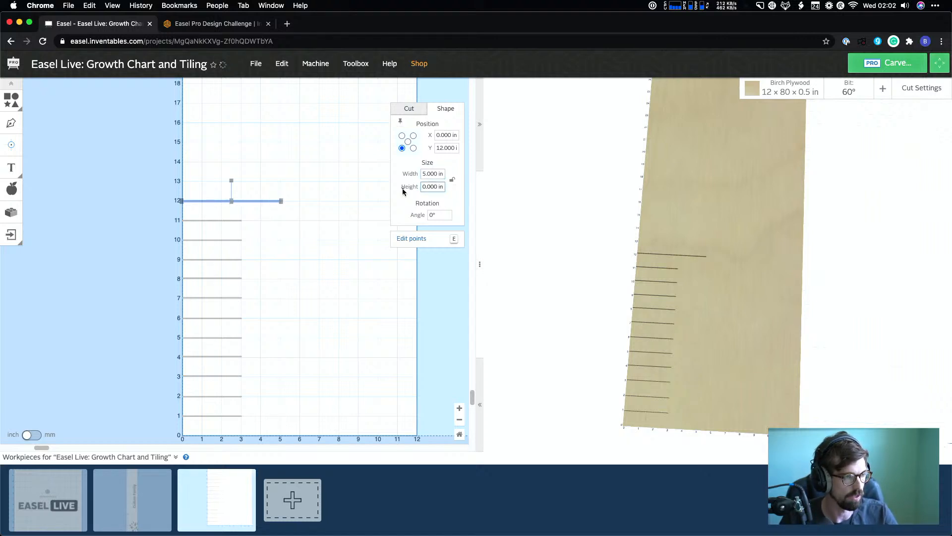
Deepen the cut of the 12 in ruler line to about 0.137 in, checking it in the 3D preview
{"action": "left_click", "coordinate": [420, 111]}
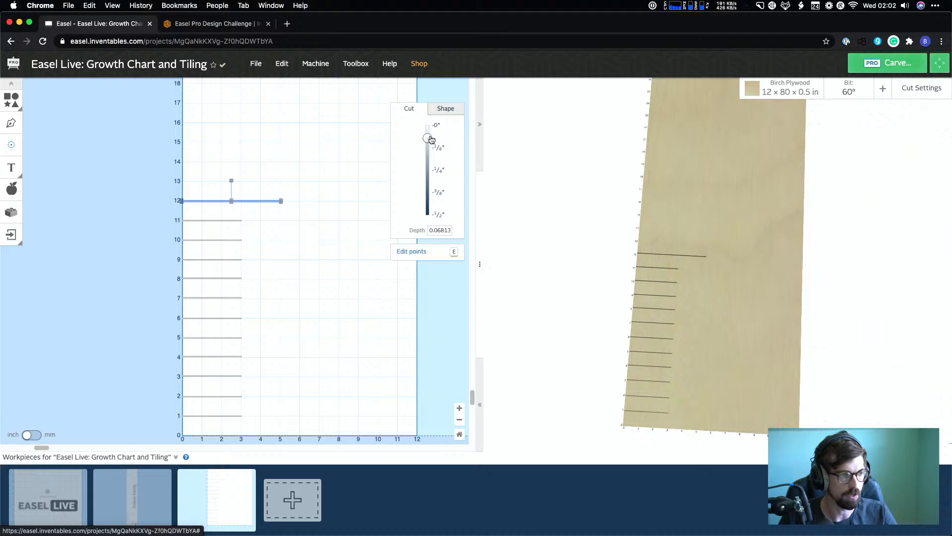
{"action": "left_click_drag", "start_coordinate": [431, 138], "coordinate": [431, 148]}
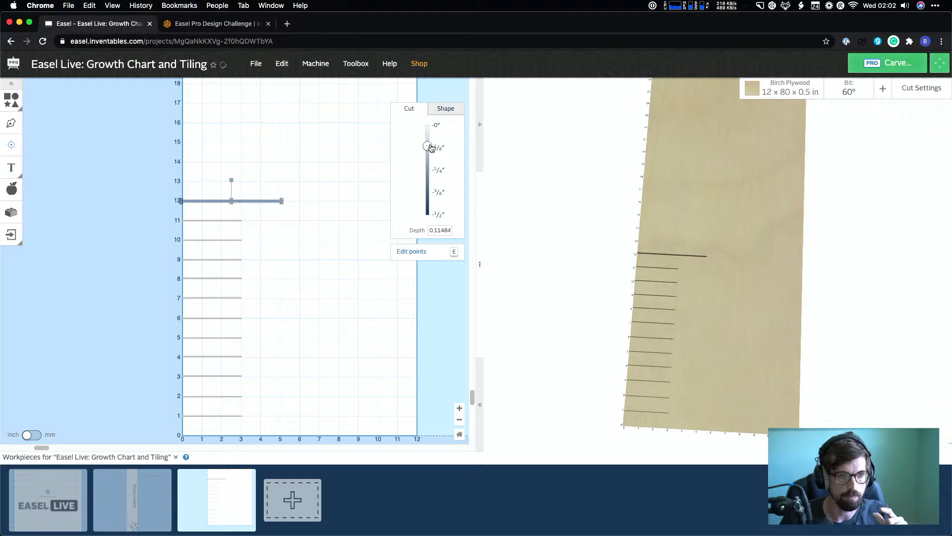
{"action": "left_click_drag", "start_coordinate": [431, 148], "coordinate": [432, 148]}
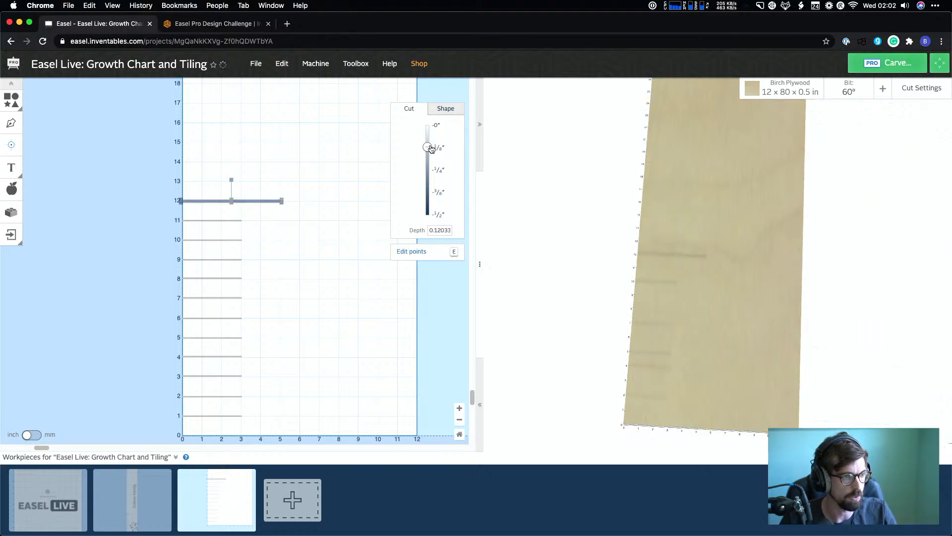
{"action": "left_click_drag", "start_coordinate": [740, 317], "coordinate": [714, 310]}
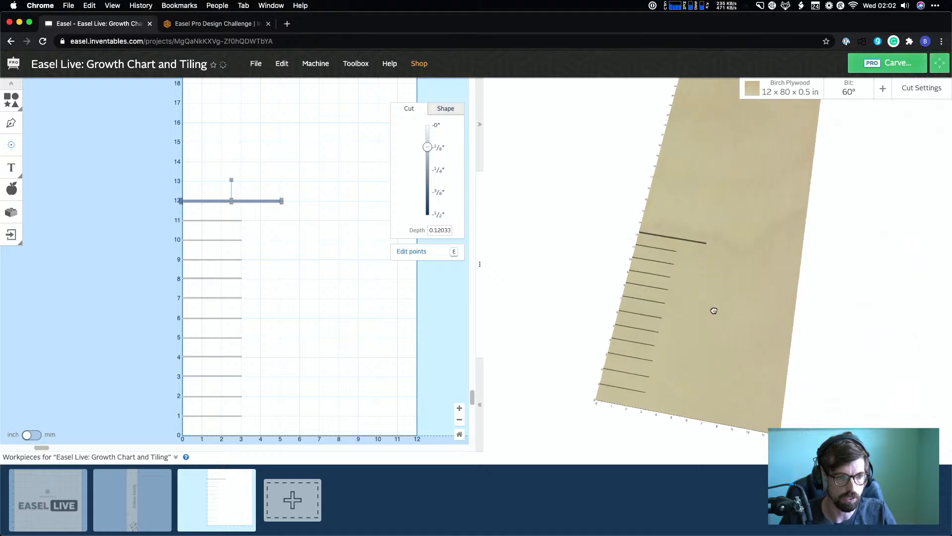
{"action": "left_click_drag", "start_coordinate": [429, 147], "coordinate": [430, 151]}
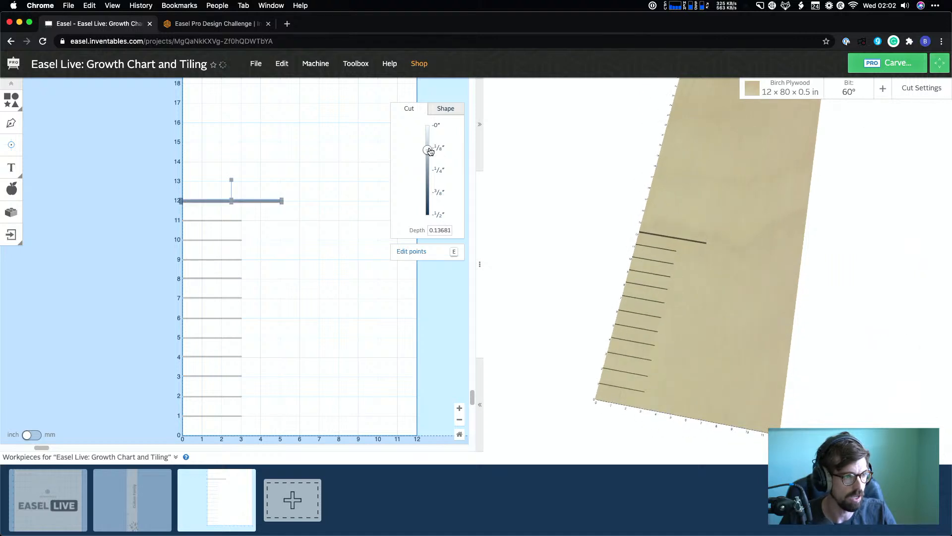
{"action": "left_click_drag", "start_coordinate": [719, 257], "coordinate": [734, 342]}
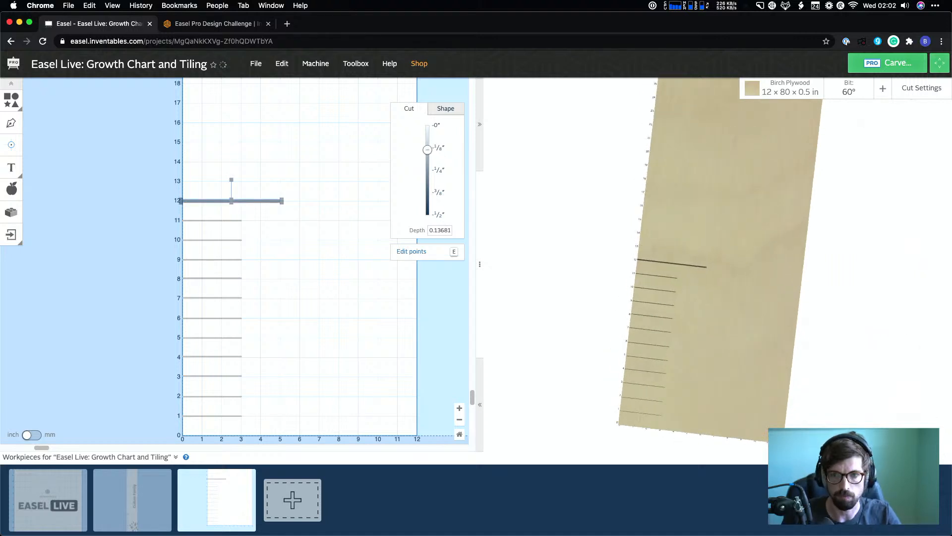
{"action": "left_click", "coordinate": [320, 211]}
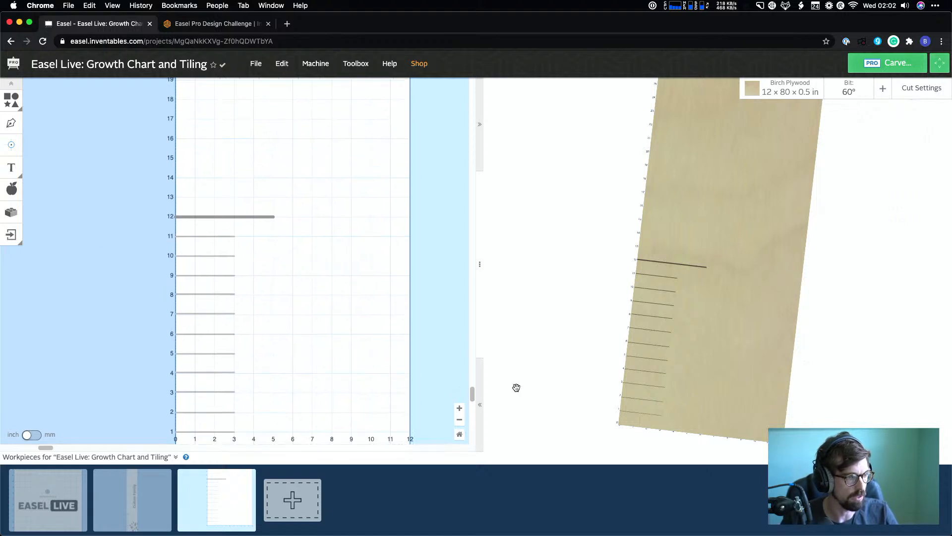
Examine the first foot of ruler lines against the full height of the board
{"action": "left_click", "coordinate": [459, 421]}
{"action": "left_click", "coordinate": [460, 422]}
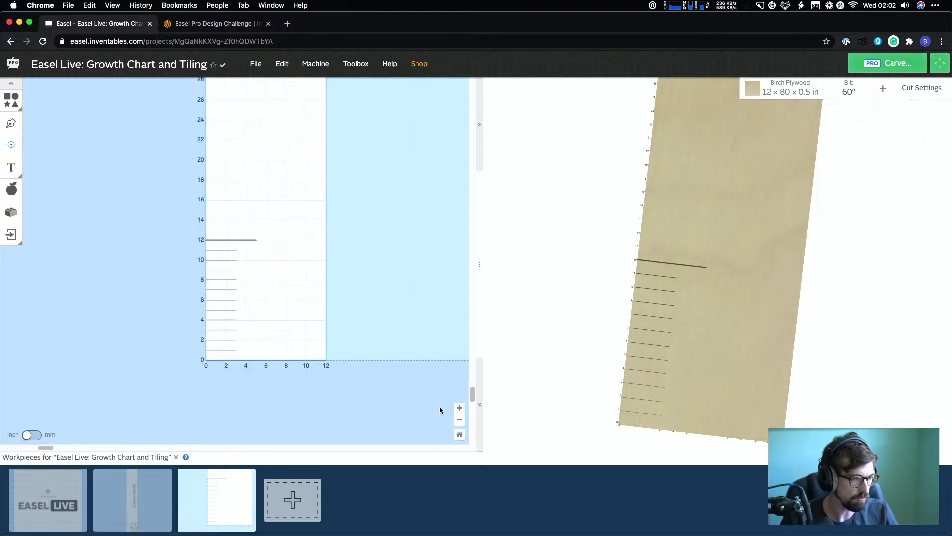
{"action": "left_click", "coordinate": [458, 420]}
{"action": "left_click", "coordinate": [459, 420]}
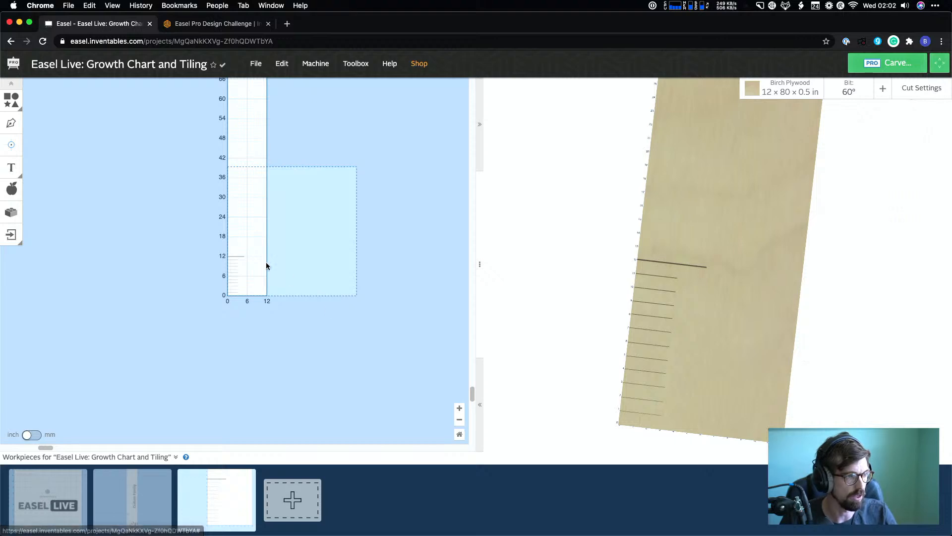
{"action": "scroll", "coordinate": [264, 311], "scroll_direction": "up", "scroll_amount": 3}
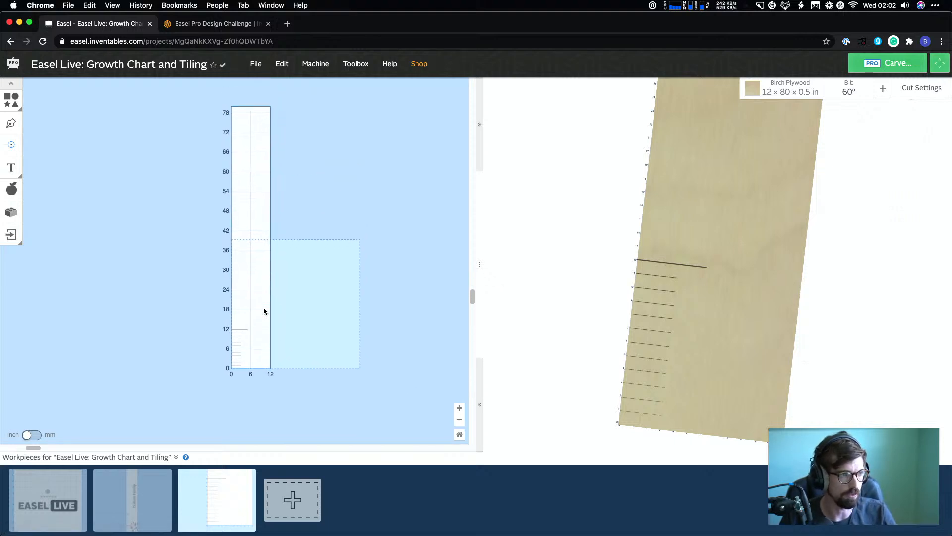
{"action": "left_click_drag", "start_coordinate": [215, 325], "coordinate": [299, 397]}
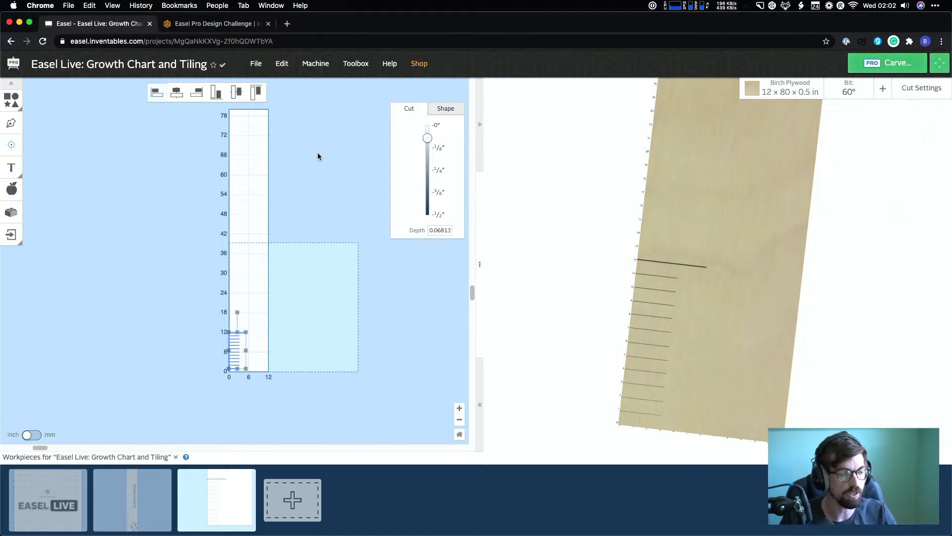
{"action": "left_click", "coordinate": [289, 323]}
{"action": "left_click", "coordinate": [459, 407]}
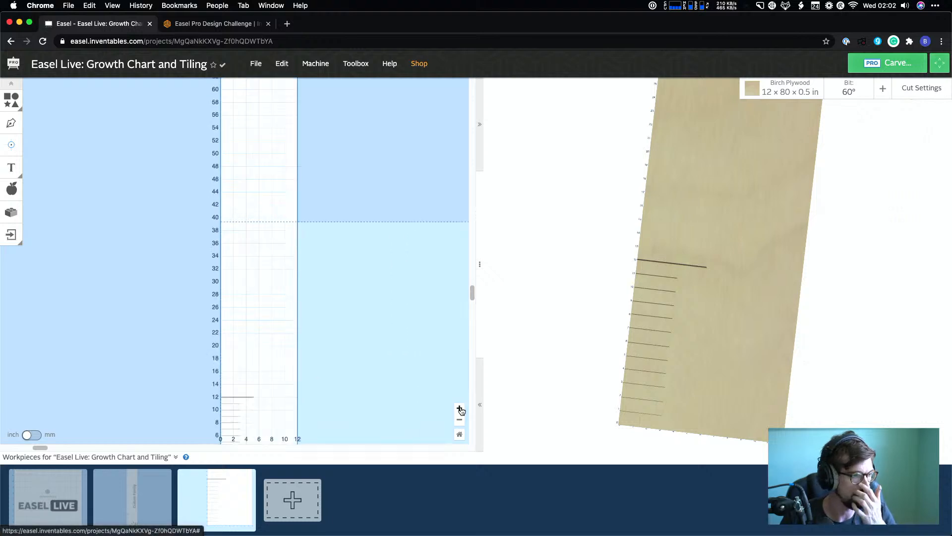
{"action": "scroll", "coordinate": [328, 347], "scroll_direction": "down", "scroll_amount": 3}
{"action": "left_click", "coordinate": [459, 408]}
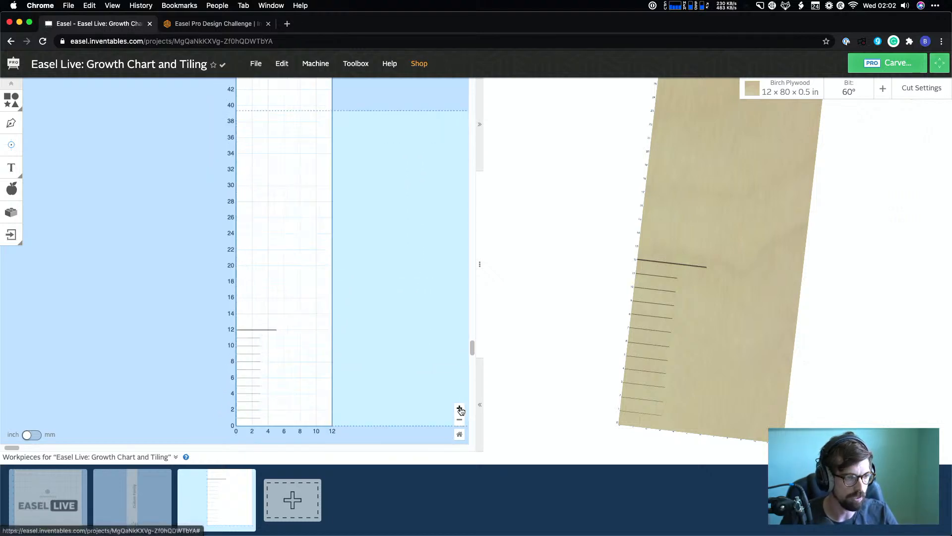
{"action": "scroll", "coordinate": [361, 327], "scroll_direction": "down", "scroll_amount": 4}
{"action": "scroll", "coordinate": [347, 322], "scroll_direction": "up", "scroll_amount": 1}
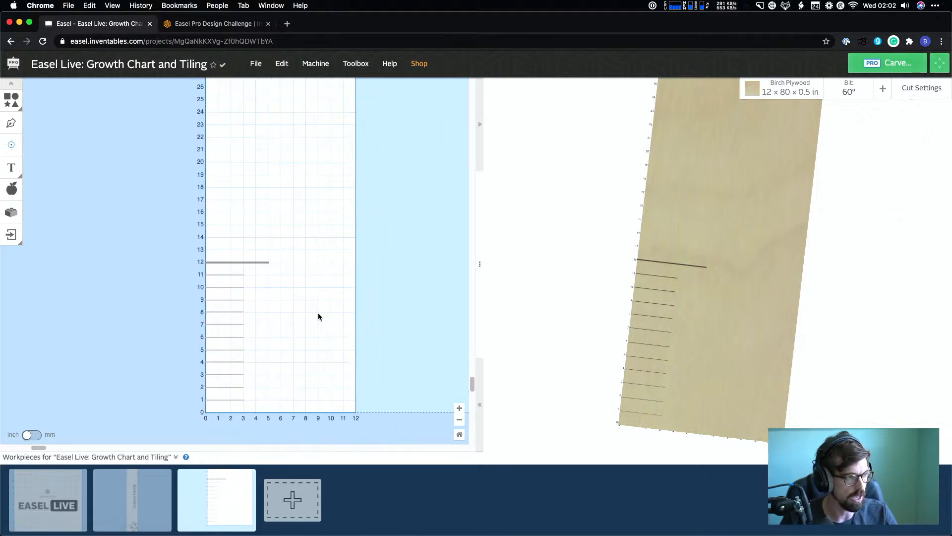
Inspect the font, size and position of the numeral 1 in the finished growth chart workpiece
{"action": "left_click", "coordinate": [10, 170]}
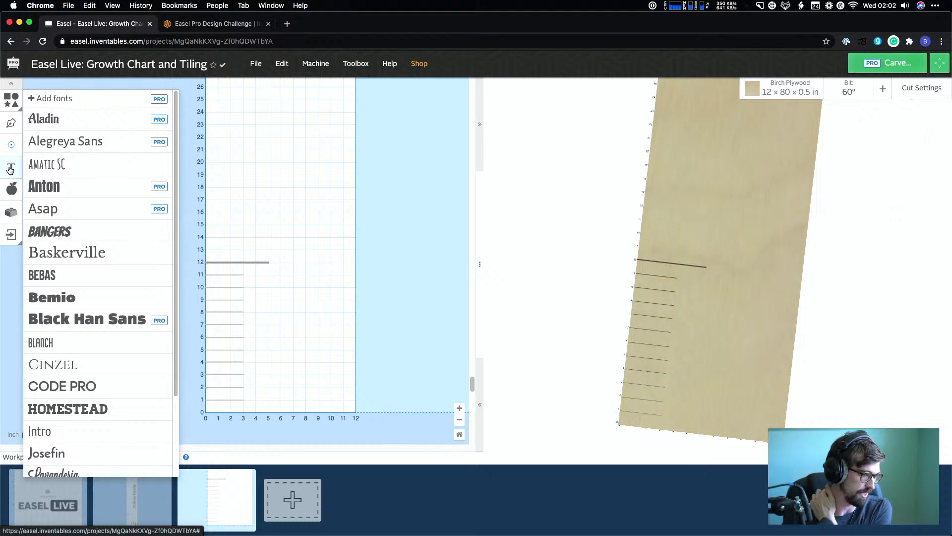
{"action": "left_click", "coordinate": [159, 498]}
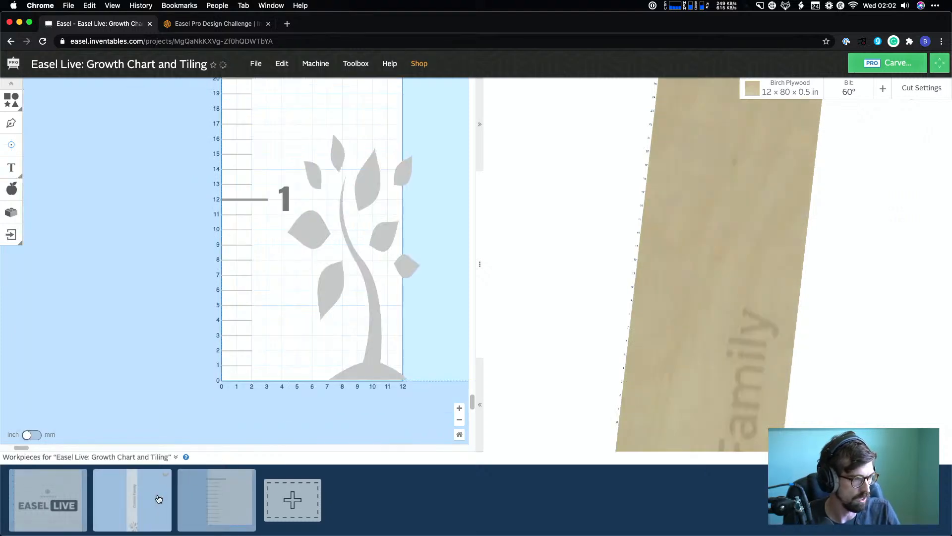
{"action": "left_click", "coordinate": [285, 203]}
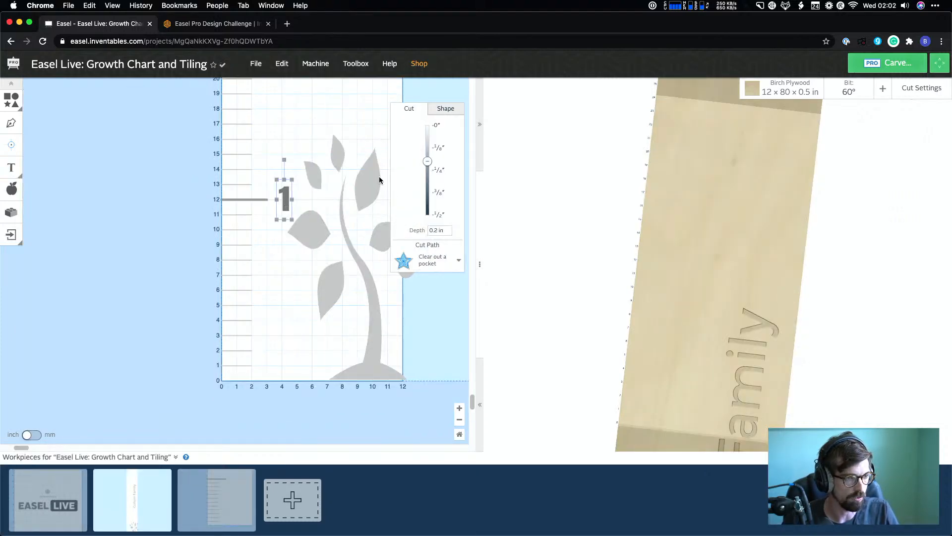
{"action": "left_click", "coordinate": [449, 112]}
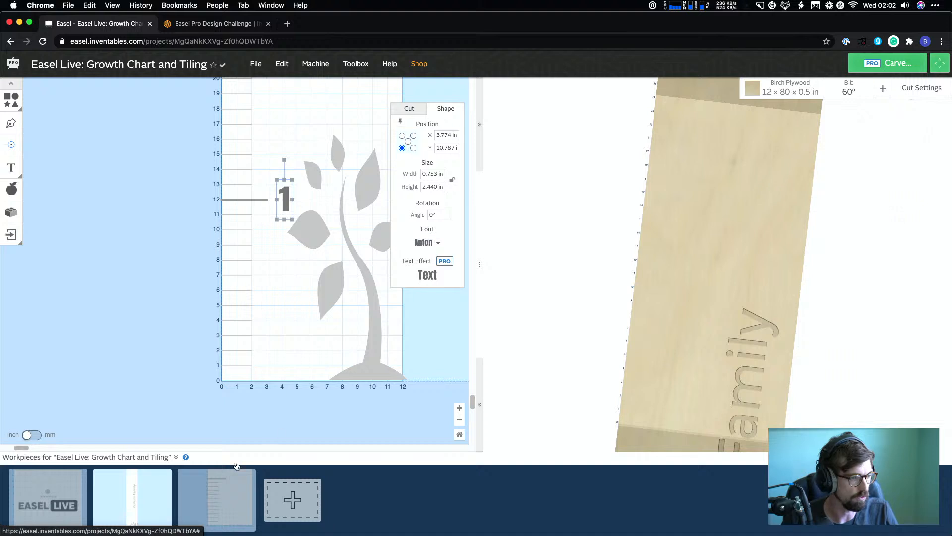
Return to the ruler-line workpiece and look through the available text fonts and the project file options
{"action": "left_click", "coordinate": [212, 510]}
{"action": "left_click", "coordinate": [13, 168]}
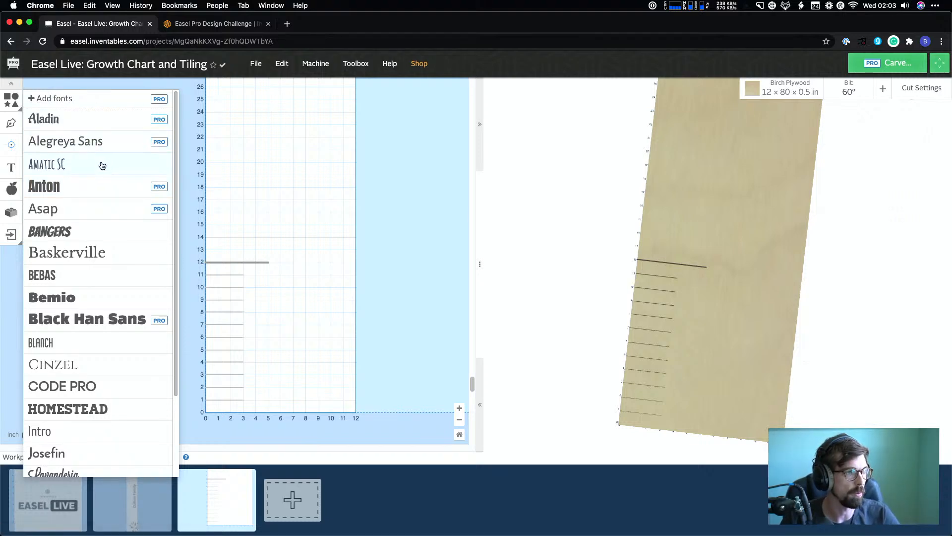
{"action": "scroll", "coordinate": [115, 281], "scroll_direction": "down", "scroll_amount": 2}
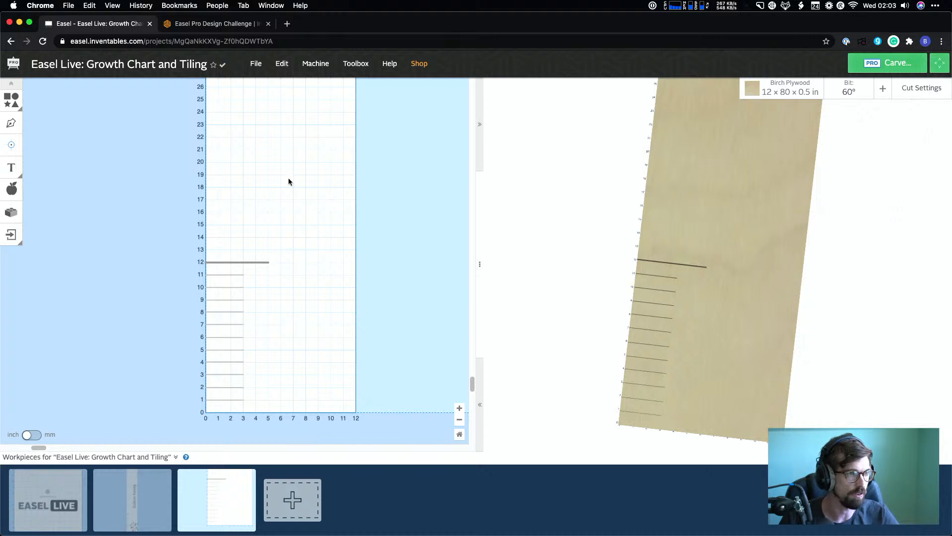
{"action": "left_click", "coordinate": [290, 66]}
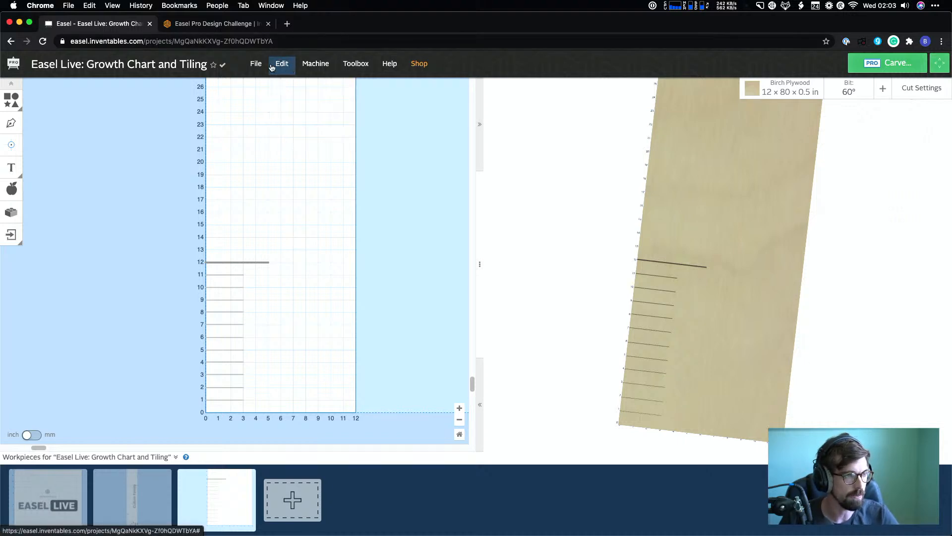
{"action": "left_click", "coordinate": [256, 64]}
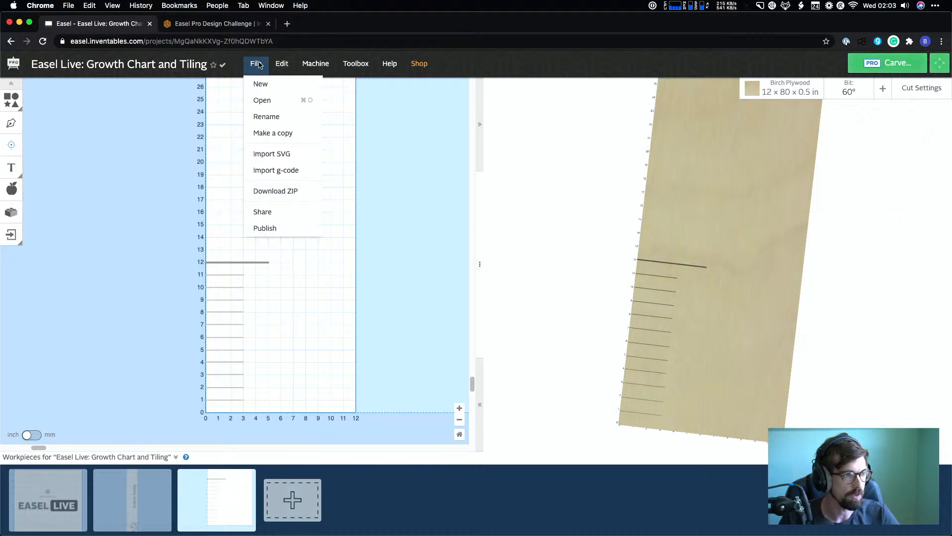
{"action": "left_click", "coordinate": [378, 199]}
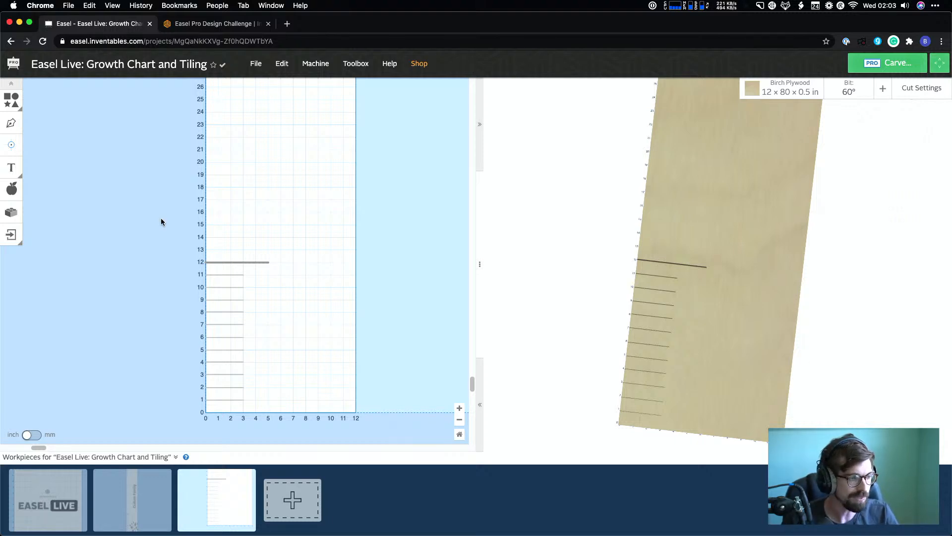
Add the numeral 1 in the Anton font just past the end of the 12 in line, at about X 5.5 in, Y 11.07 in
{"action": "left_click", "coordinate": [20, 170]}
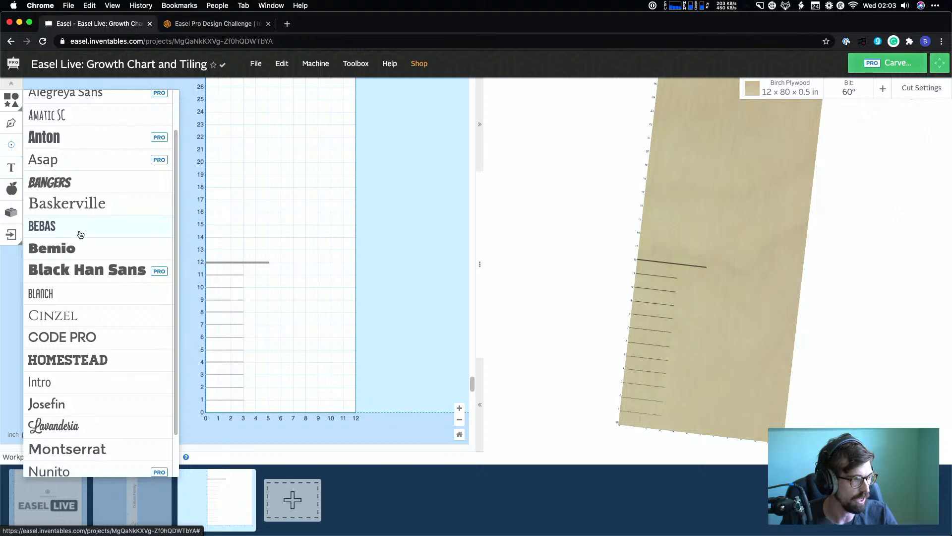
{"action": "left_click", "coordinate": [60, 137]}
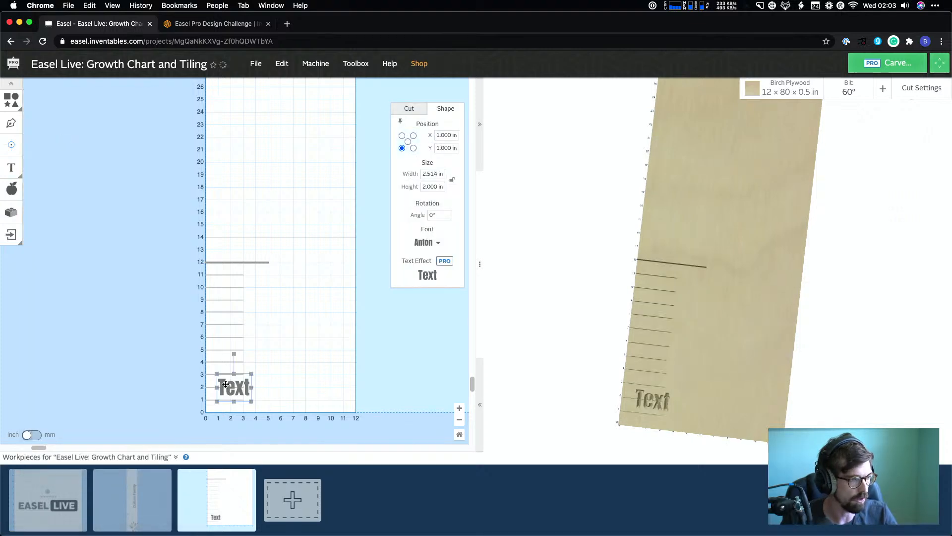
{"action": "left_click_drag", "start_coordinate": [226, 384], "coordinate": [297, 323]}
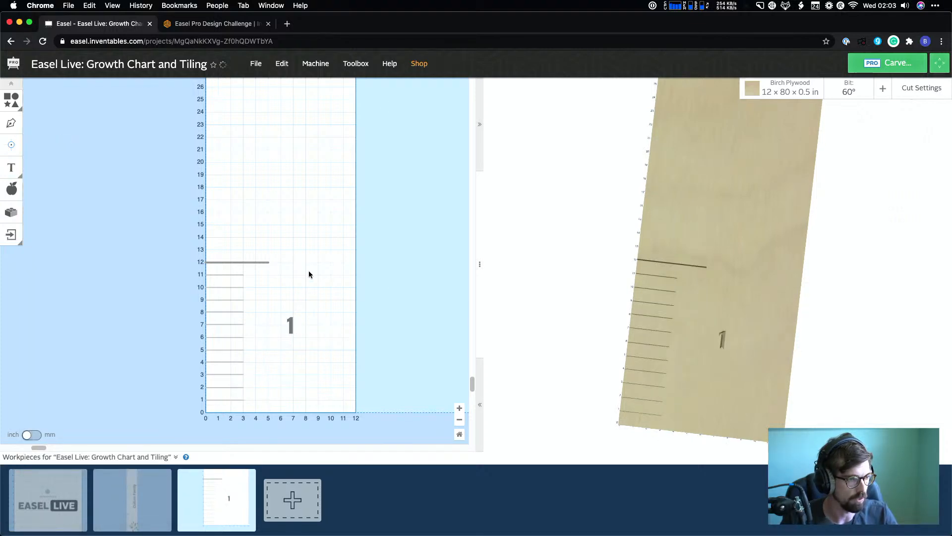
{"action": "left_click_drag", "start_coordinate": [289, 321], "coordinate": [278, 257]}
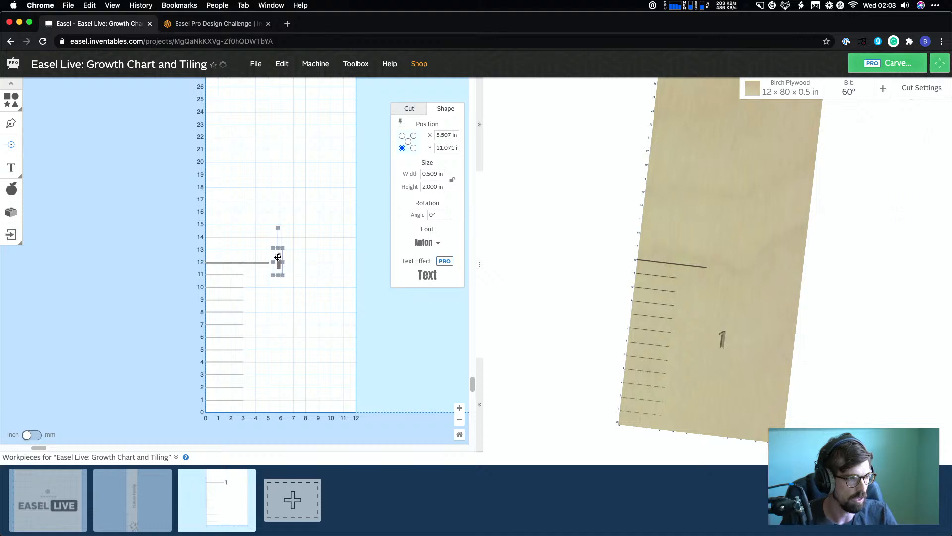
{"action": "left_click", "coordinate": [359, 311]}
{"action": "left_click", "coordinate": [277, 261]}
{"action": "left_click", "coordinate": [286, 173]}
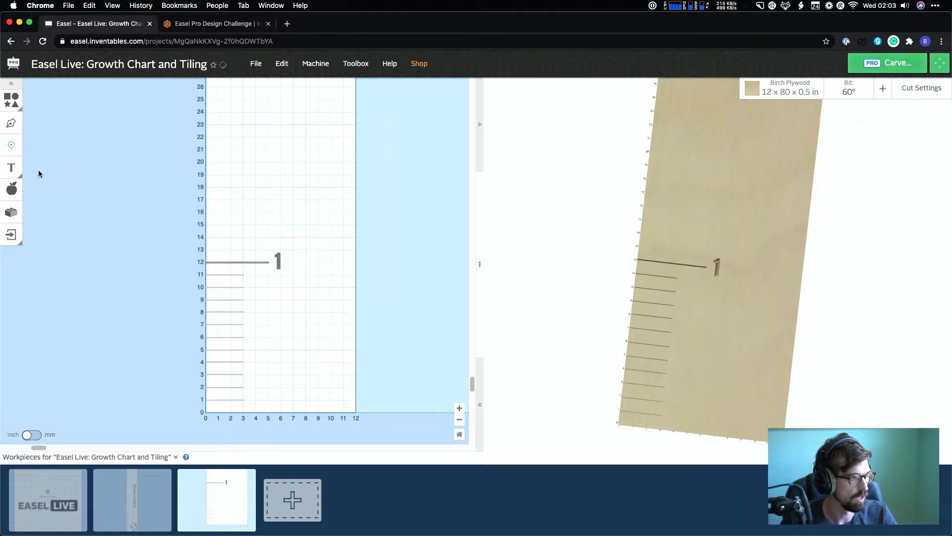
Preview the text "Paw Paw Workshop" across the fonts in the Font Library and close the library
{"action": "left_click", "coordinate": [11, 168]}
{"action": "scroll", "coordinate": [91, 194], "scroll_direction": "up", "scroll_amount": 2}
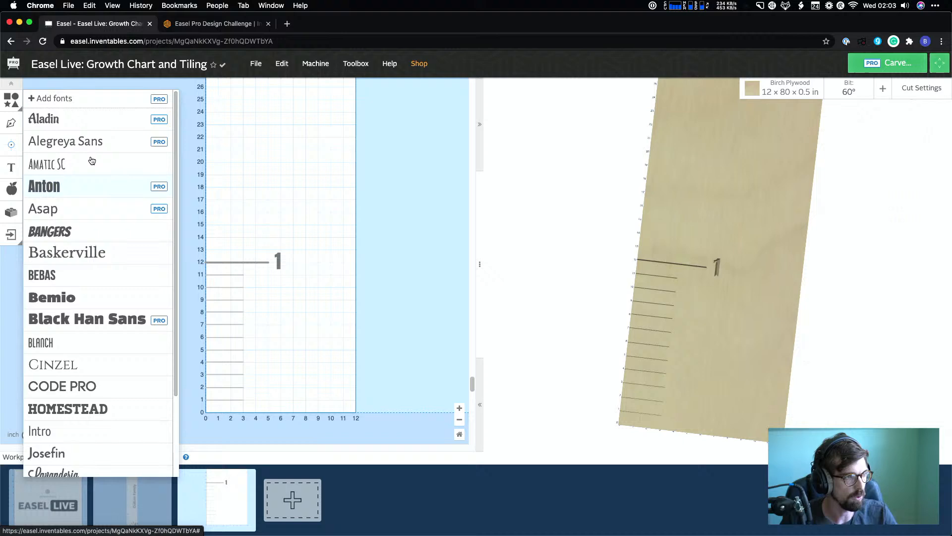
{"action": "left_click", "coordinate": [72, 100]}
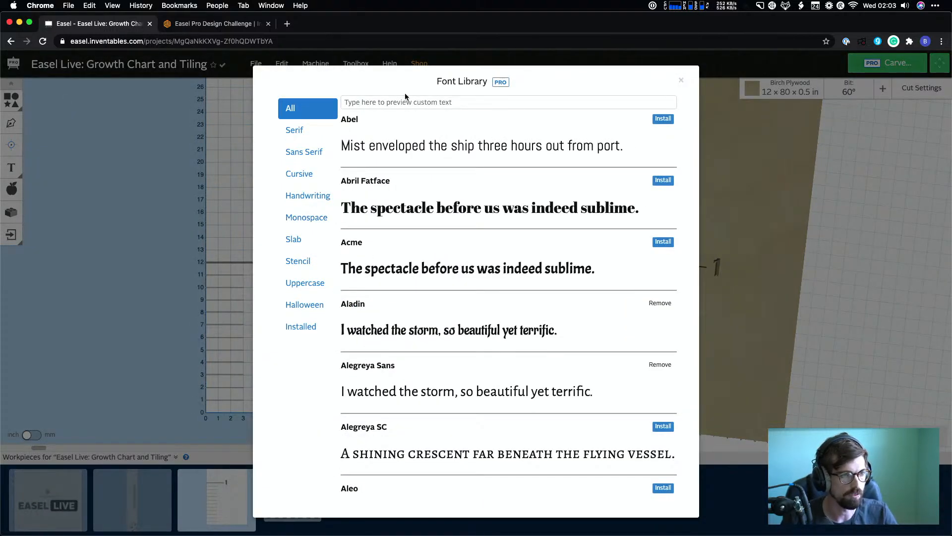
{"action": "left_click", "coordinate": [425, 103]}
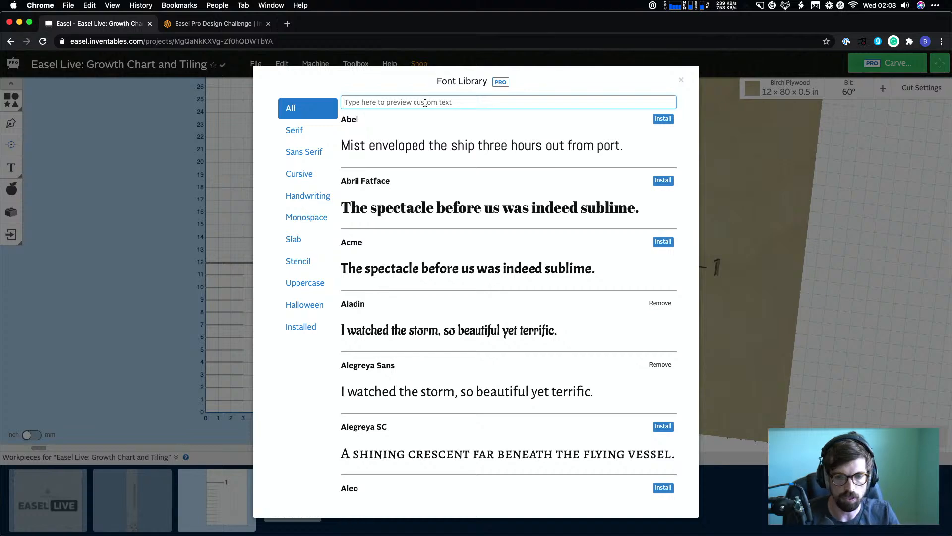
{"action": "left_click", "coordinate": [425, 102]}
{"action": "type", "text": "Paw Paw W"}
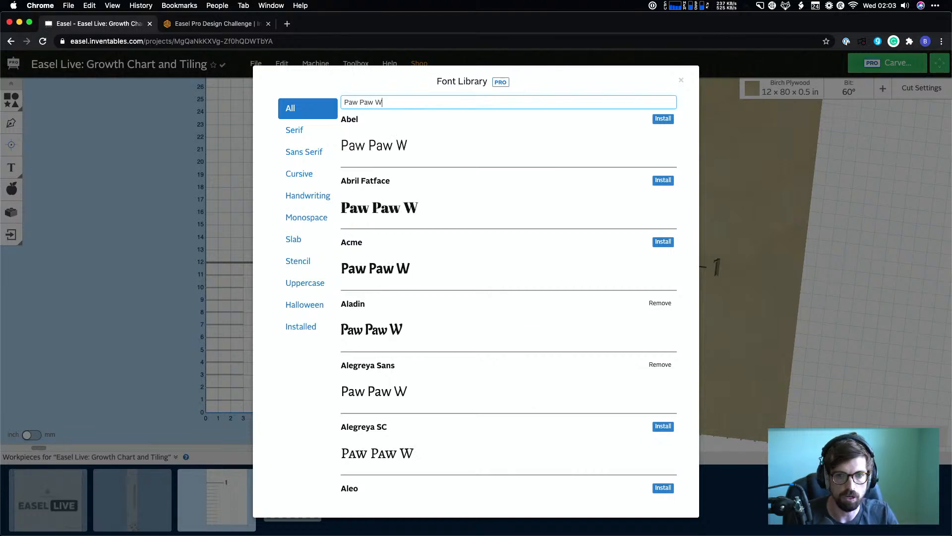
{"action": "type", "text": "orkshop"}
{"action": "scroll", "coordinate": [448, 180], "scroll_direction": "down", "scroll_amount": 2}
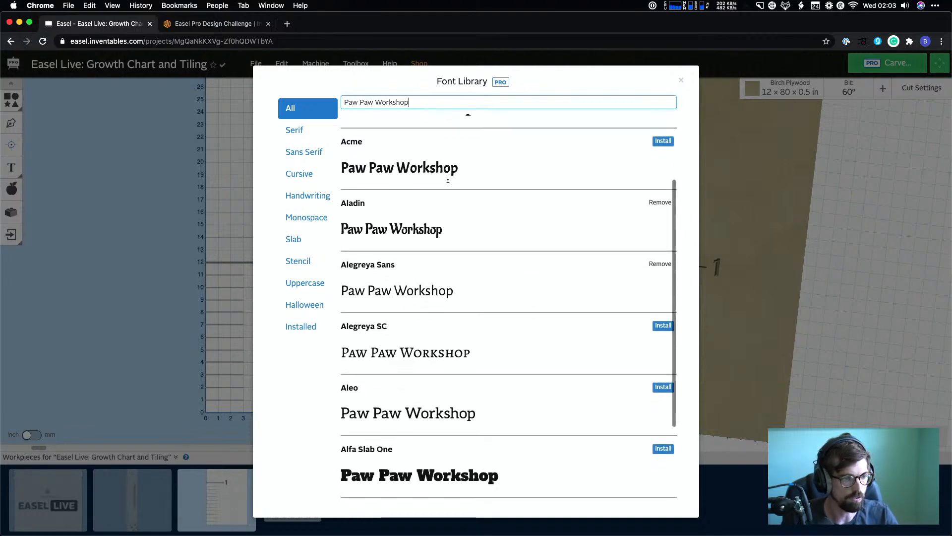
{"action": "scroll", "coordinate": [448, 180], "scroll_direction": "down", "scroll_amount": 10}
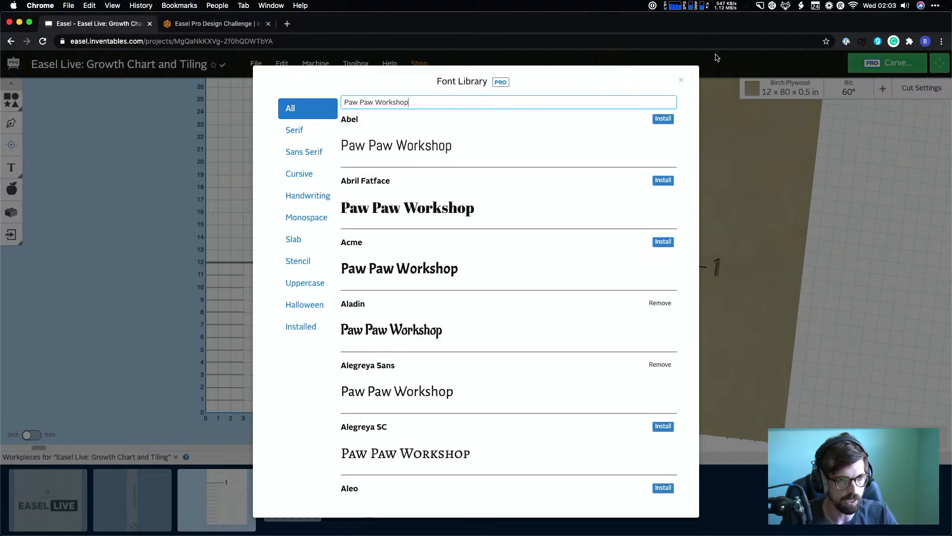
{"action": "left_click", "coordinate": [680, 80]}
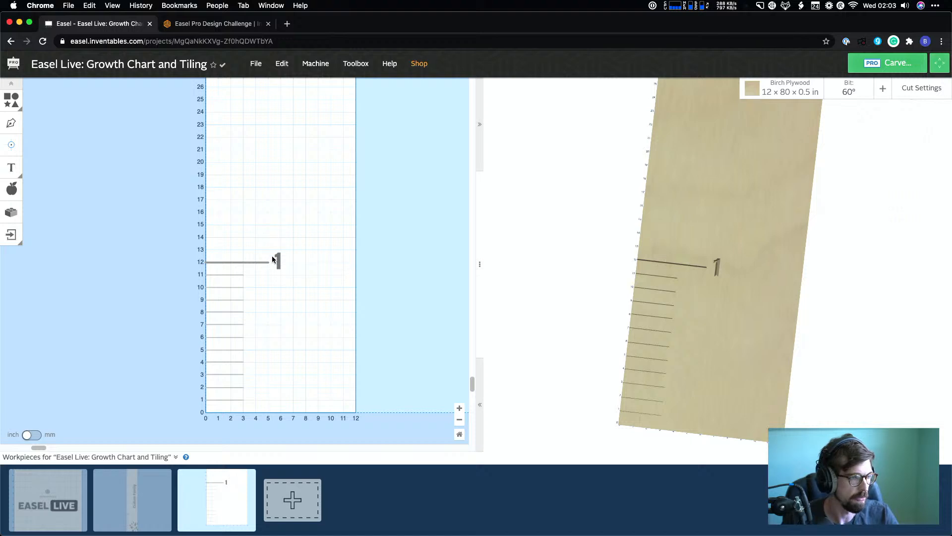
Nudge the numeral 1 to about X 5.67 in, try a height of 2.5 in and undo the height change
{"action": "left_click_drag", "start_coordinate": [278, 261], "coordinate": [280, 261]}
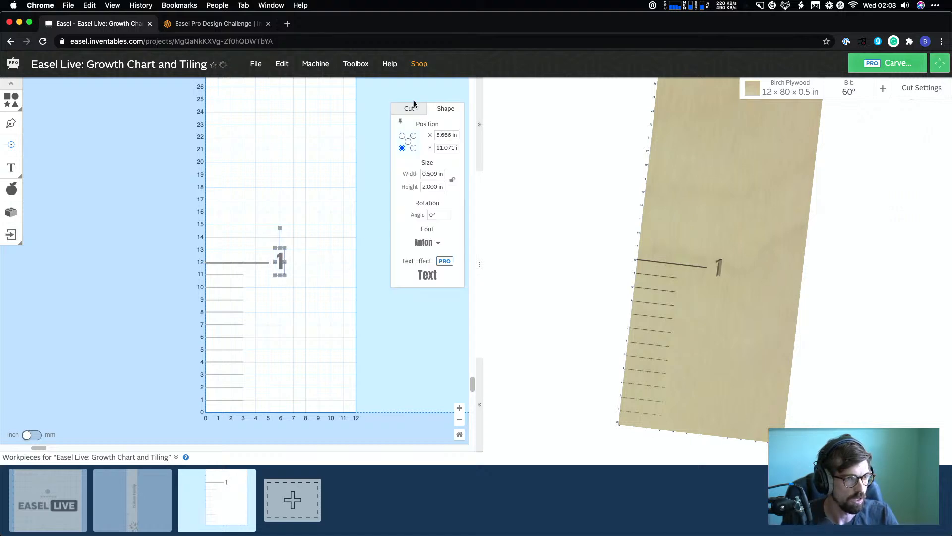
{"action": "left_click", "coordinate": [432, 187]}
{"action": "type", "text": "2.5"}
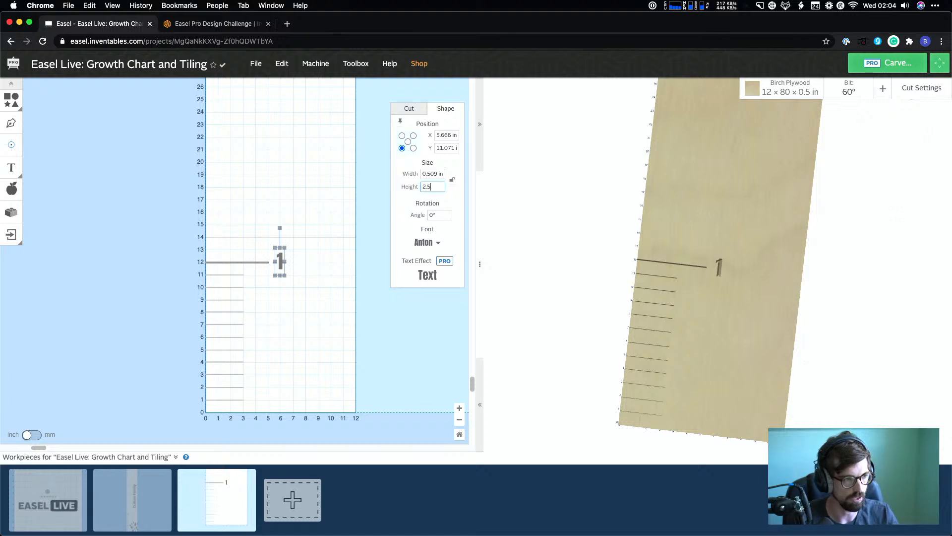
{"action": "key", "text": "Return"}
{"action": "left_click", "coordinate": [359, 223]}
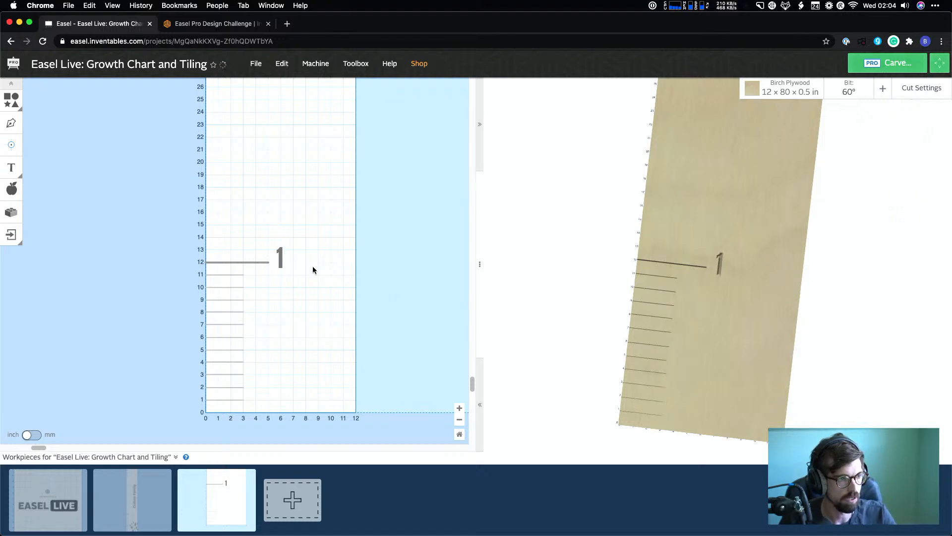
{"action": "left_click", "coordinate": [278, 252]}
{"action": "key", "text": "super+z"}
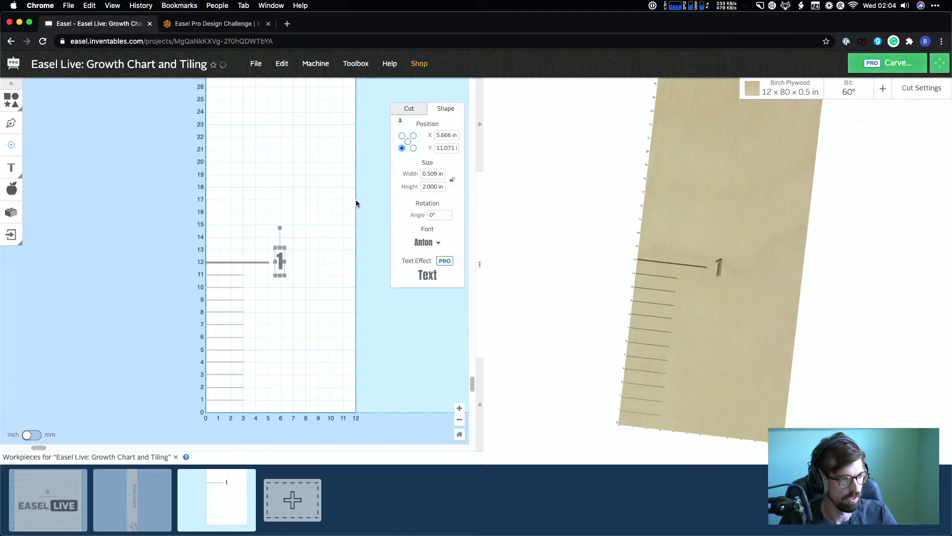
Try heights of 3 in and 4 in on the numeral 1, and settle on a height of 2.5 in
{"action": "left_click", "coordinate": [433, 187]}
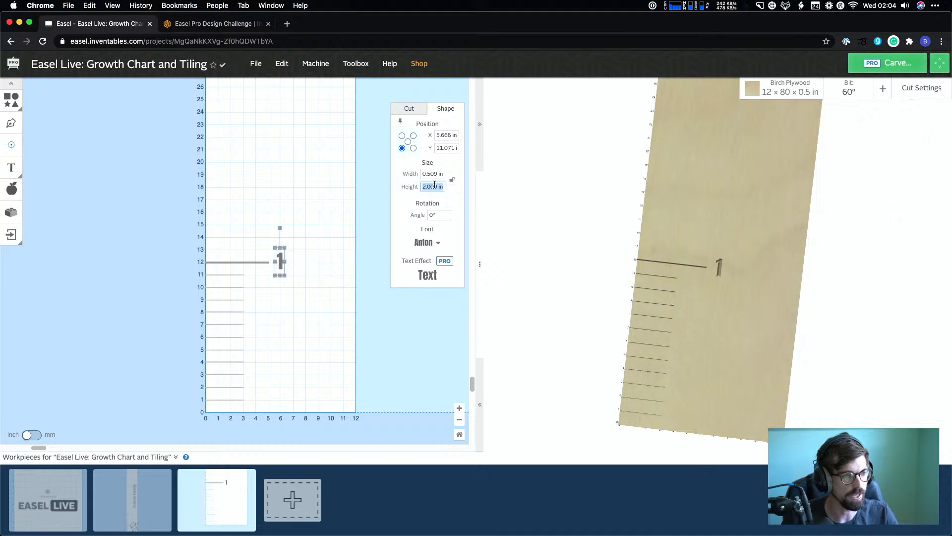
{"action": "type", "text": "3"}
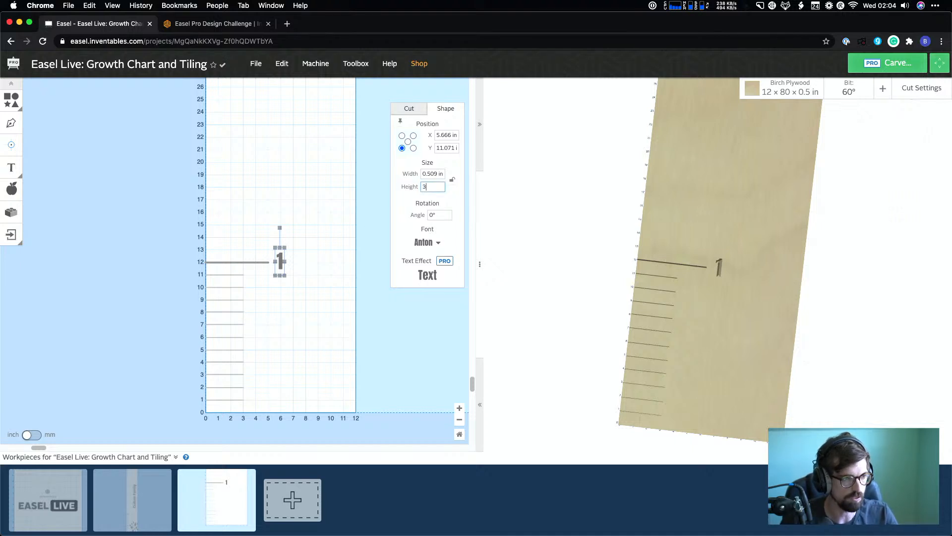
{"action": "key", "text": "Return"}
{"action": "left_click", "coordinate": [432, 187]}
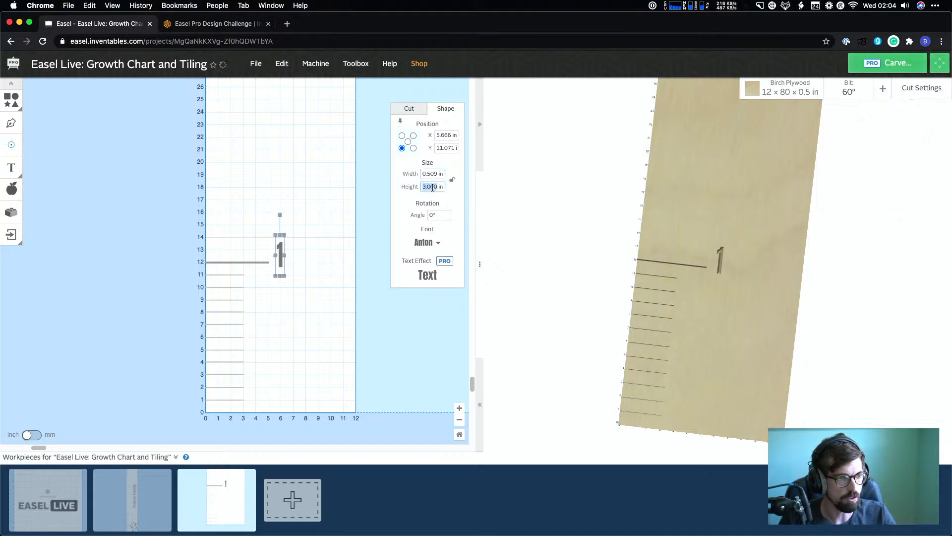
{"action": "type", "text": "4"}
{"action": "key", "text": "Return"}
{"action": "left_click", "coordinate": [437, 187]}
{"action": "type", "text": "2"}
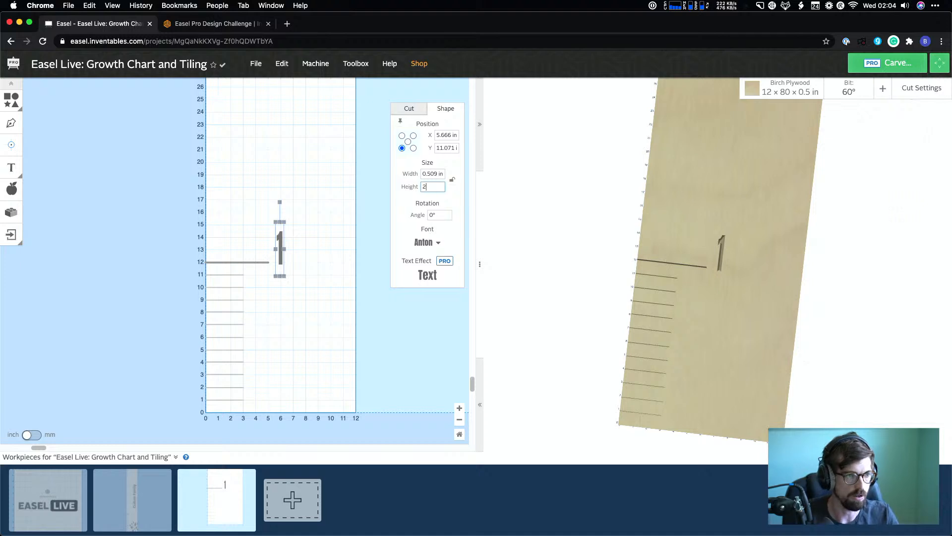
{"action": "type", "text": ".5"}
{"action": "key", "text": "Return"}
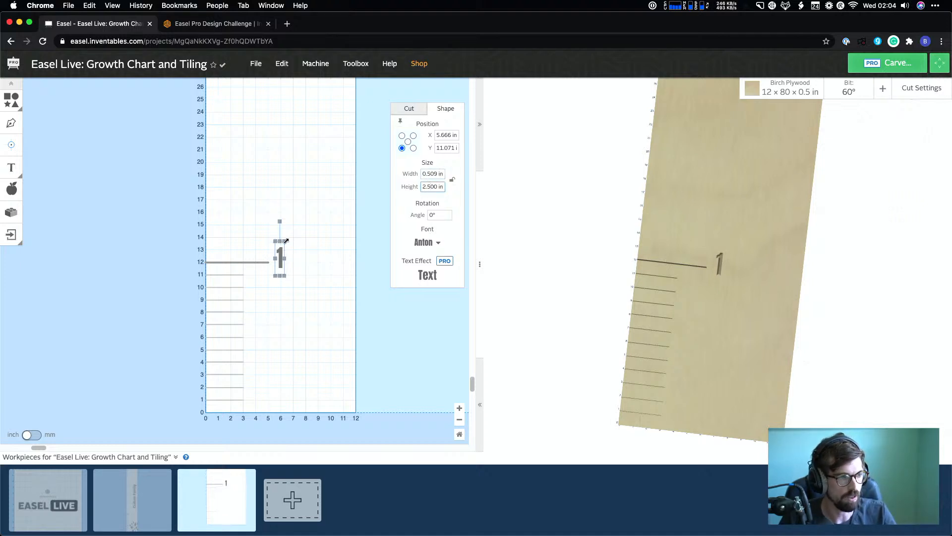
Try resizing the numeral 1 freehand from its upper corner, and undo the resize
{"action": "left_click_drag", "start_coordinate": [286, 241], "coordinate": [279, 219]}
{"action": "key", "text": "super+z"}
{"action": "key", "text": "super+z"}
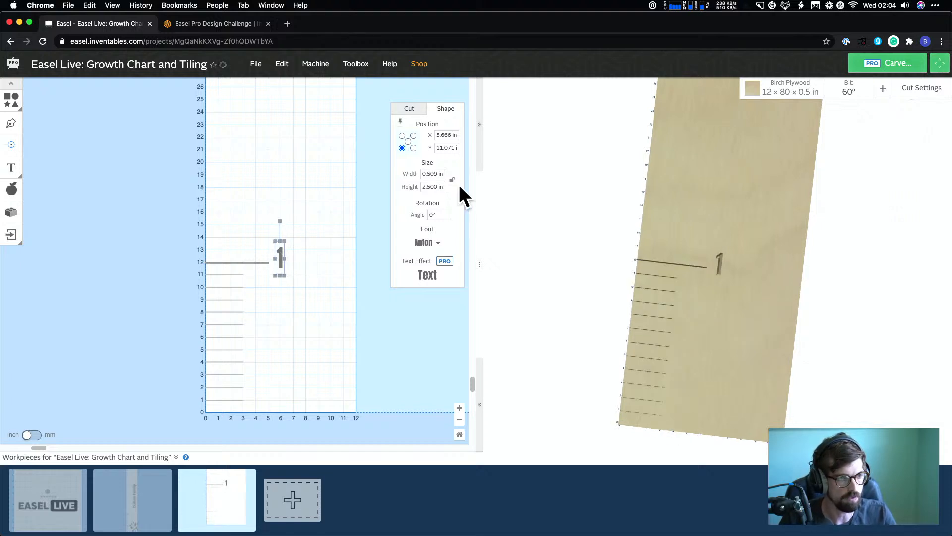
Lock the proportions of the numeral 1 and set its height to 3 in
{"action": "left_click", "coordinate": [453, 180]}
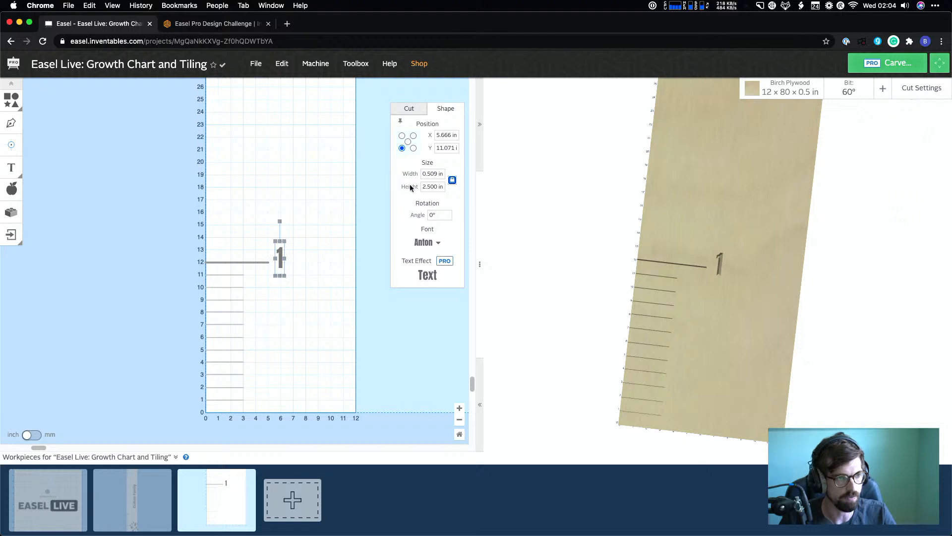
{"action": "left_click", "coordinate": [434, 186]}
{"action": "type", "text": "30"}
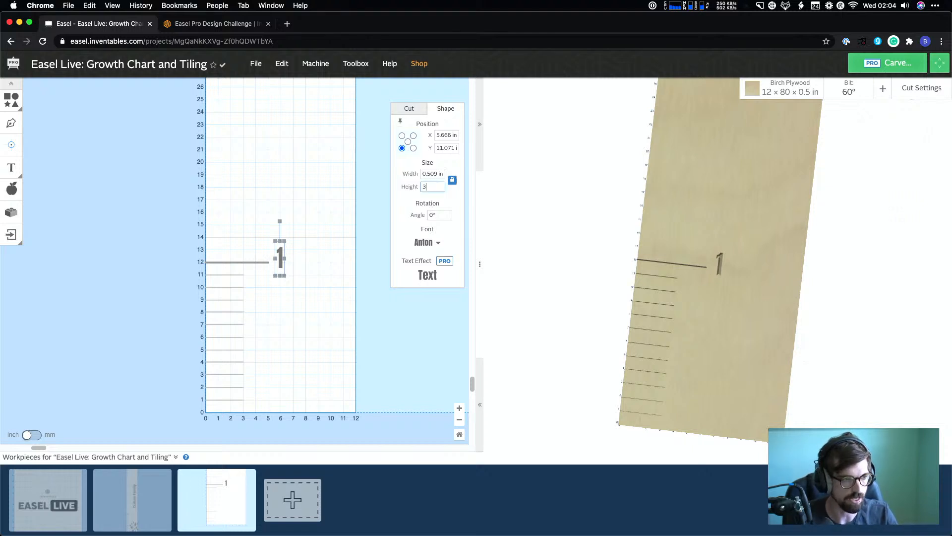
{"action": "key", "text": "Return"}
{"action": "left_click", "coordinate": [337, 269]}
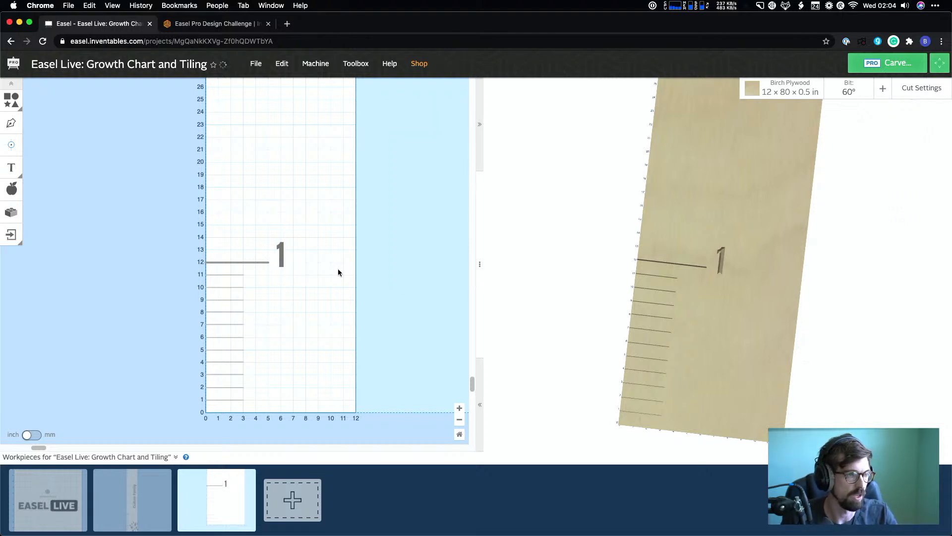
Reference the numeral 1 by its centre and position it beside the 12 in line at about X 6.01 in, Y 12.02 in
{"action": "left_click", "coordinate": [281, 266]}
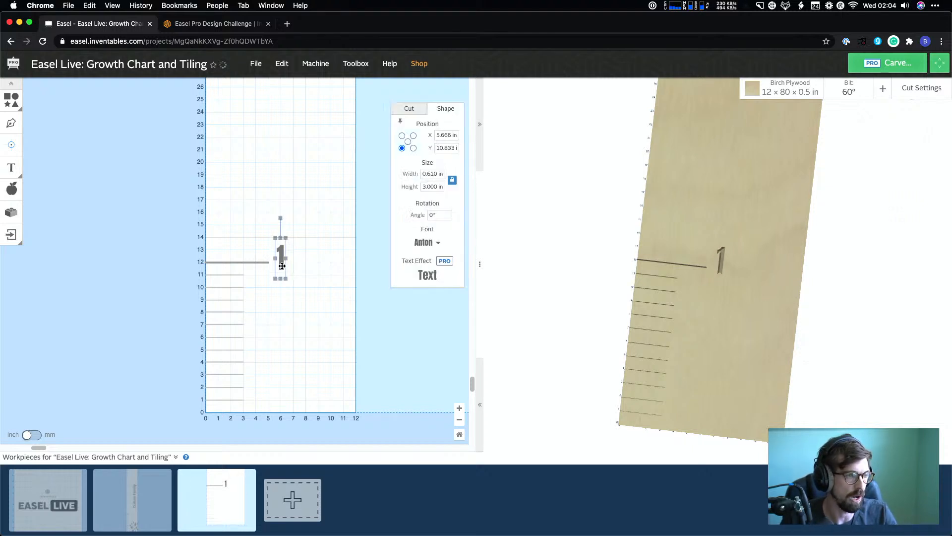
{"action": "left_click", "coordinate": [337, 263]}
{"action": "left_click_drag", "start_coordinate": [281, 258], "coordinate": [284, 258]}
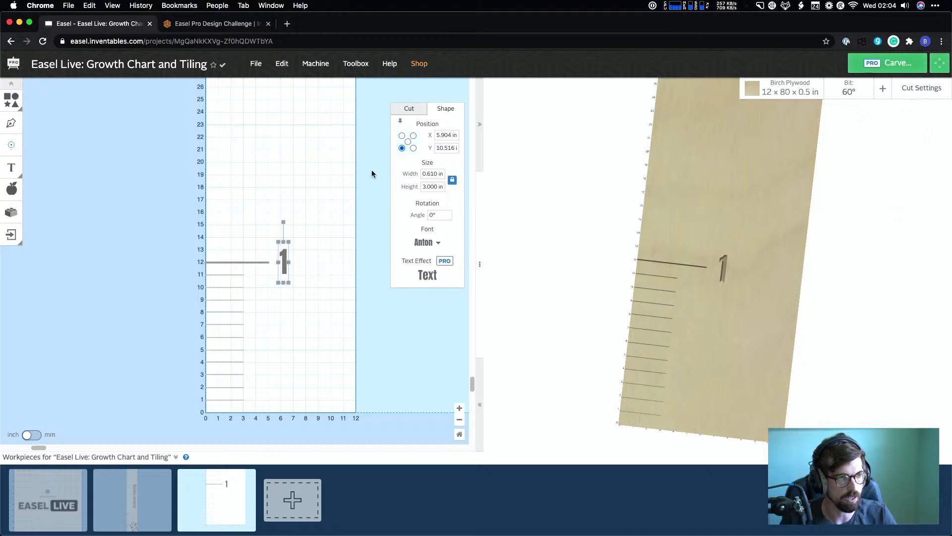
{"action": "left_click", "coordinate": [408, 142]}
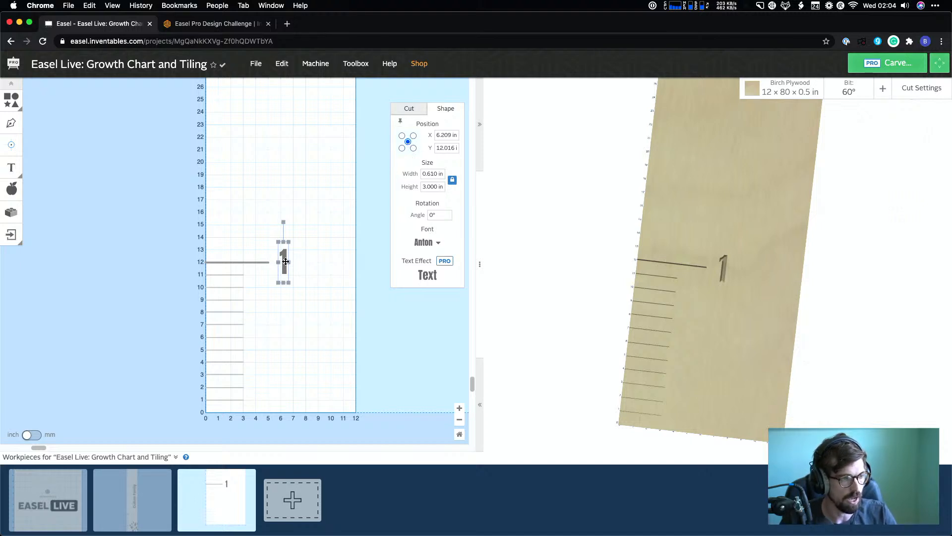
{"action": "left_click_drag", "start_coordinate": [286, 262], "coordinate": [283, 262]}
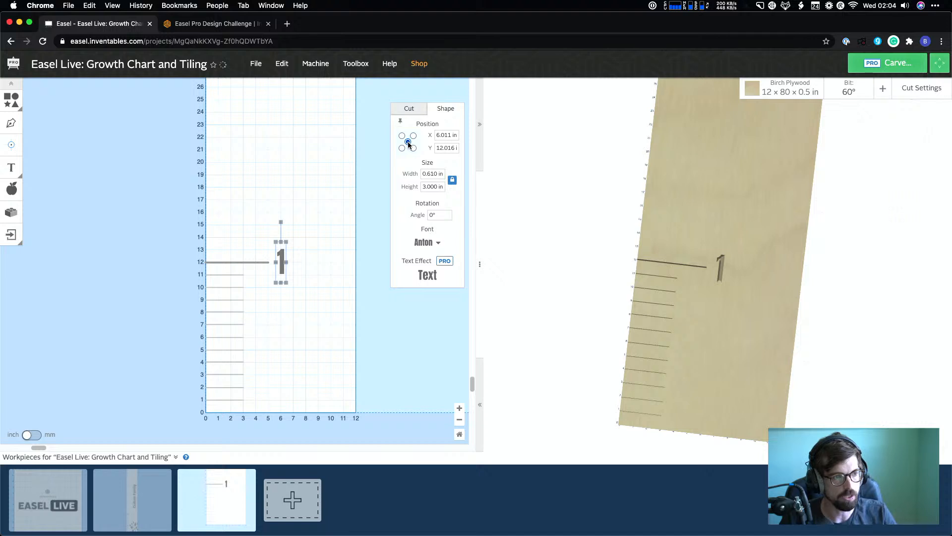
Set the numeral 1's centre to Y 12 in, and move it freehand above the 12 in line to about X 5.89, Y 14.86 in
{"action": "left_click", "coordinate": [452, 136]}
{"action": "triple_click", "coordinate": [450, 146]}
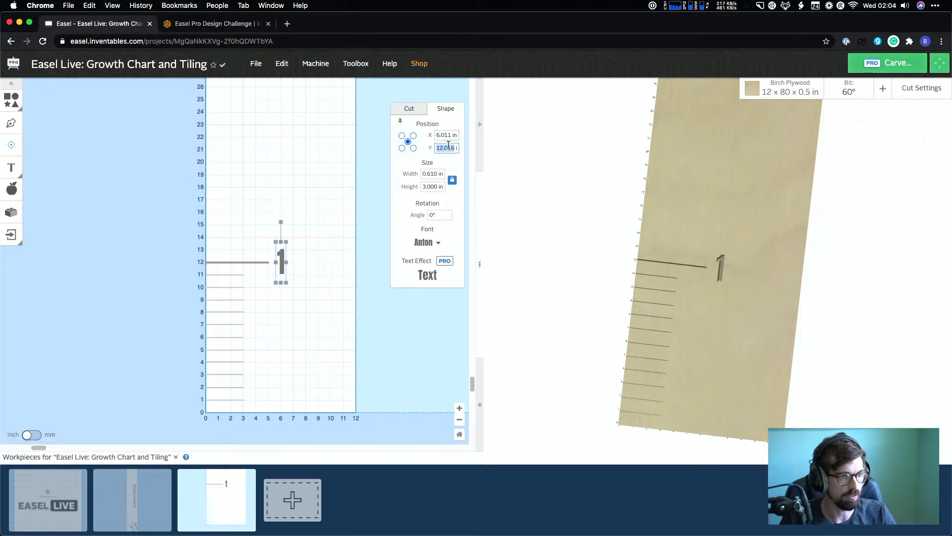
{"action": "type", "text": "12"}
{"action": "left_click", "coordinate": [449, 134]}
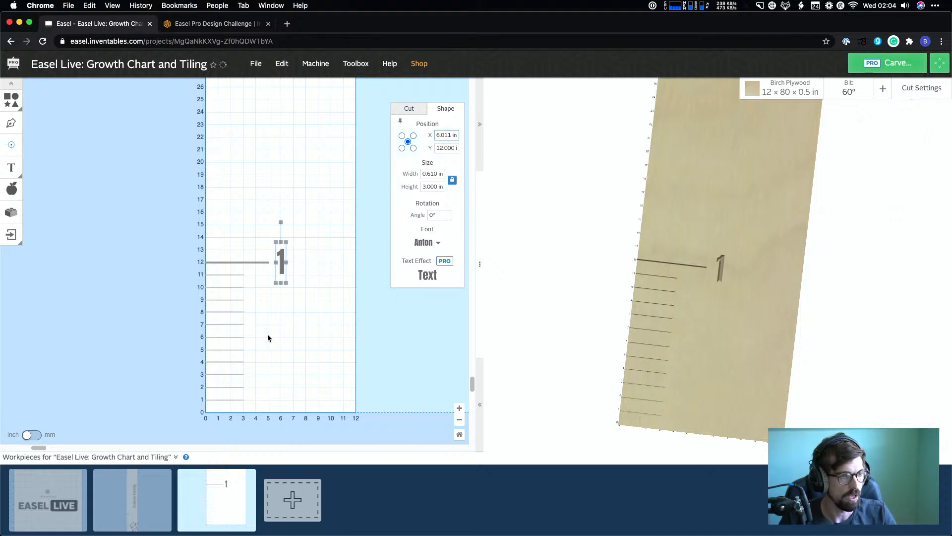
{"action": "left_click_drag", "start_coordinate": [281, 259], "coordinate": [279, 222]}
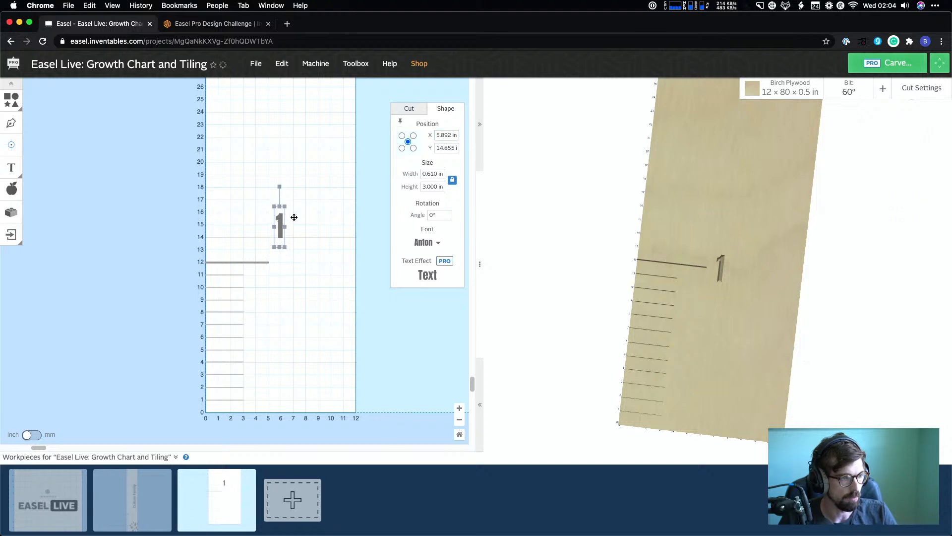
Set the centre position of the numeral 1 to X 6 in and Y 12 in, beside the foot mark
{"action": "triple_click", "coordinate": [449, 147]}
{"action": "type", "text": "12"}
{"action": "key", "text": "Return"}
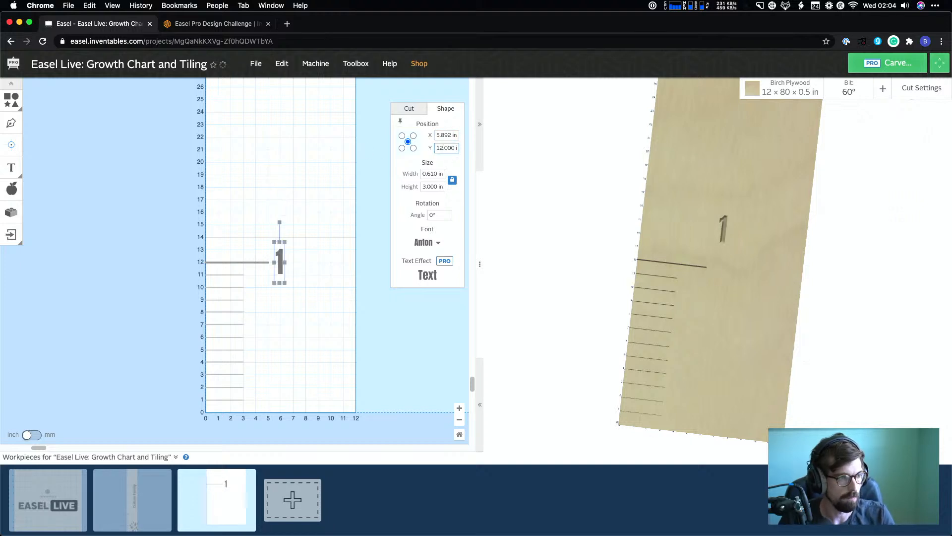
{"action": "triple_click", "coordinate": [448, 134]}
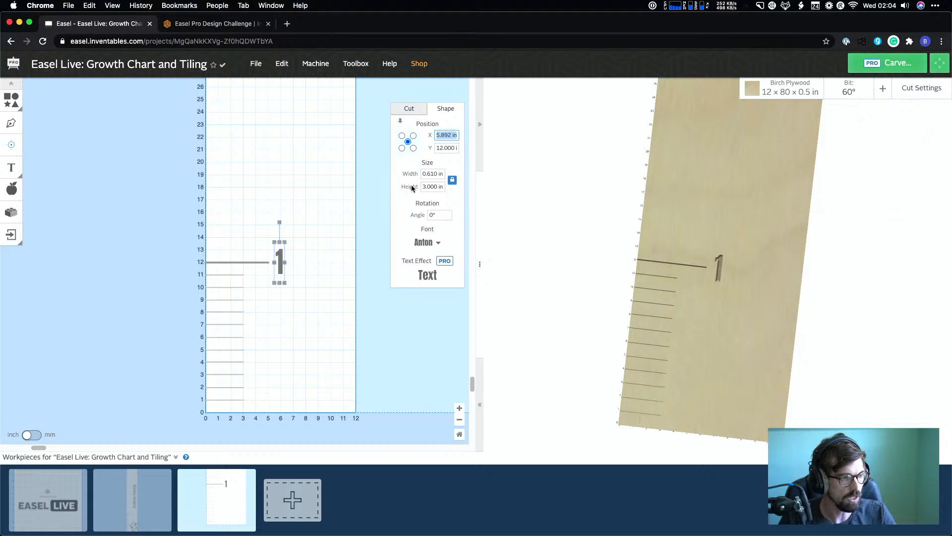
{"action": "type", "text": "6"}
{"action": "key", "text": "Tab"}
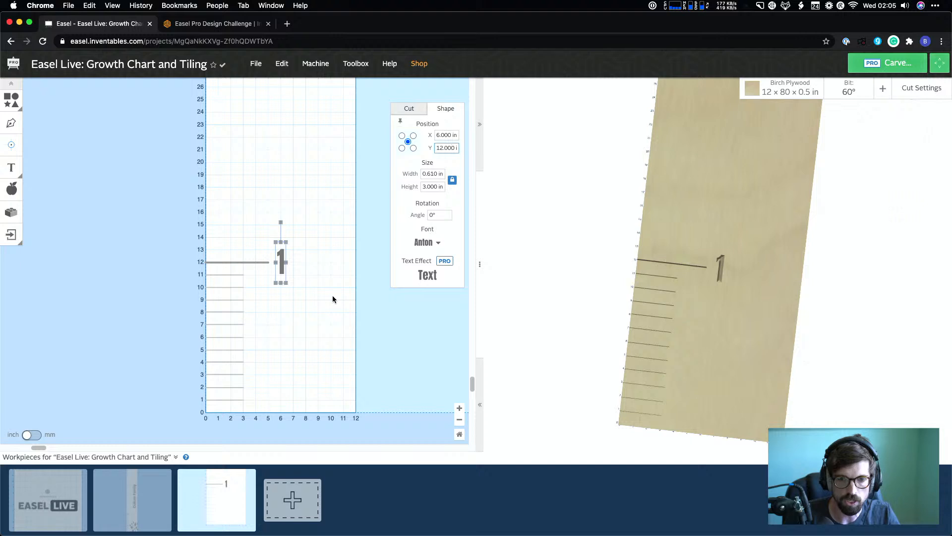
Enable tiling with overlapping tiles for the 12 x 80 x 0.5 in Birch Plywood
{"action": "scroll", "coordinate": [341, 333], "scroll_direction": "up", "scroll_amount": 1}
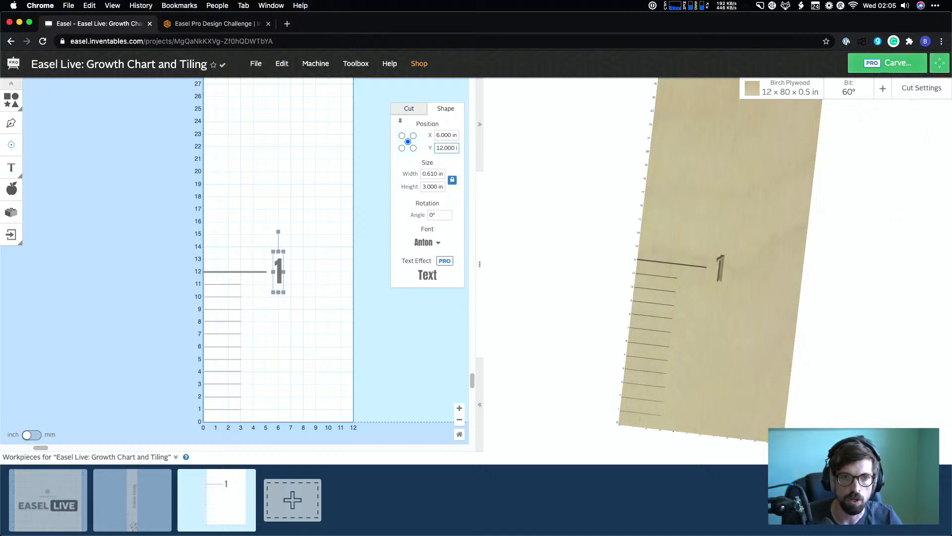
{"action": "left_click", "coordinate": [784, 91]}
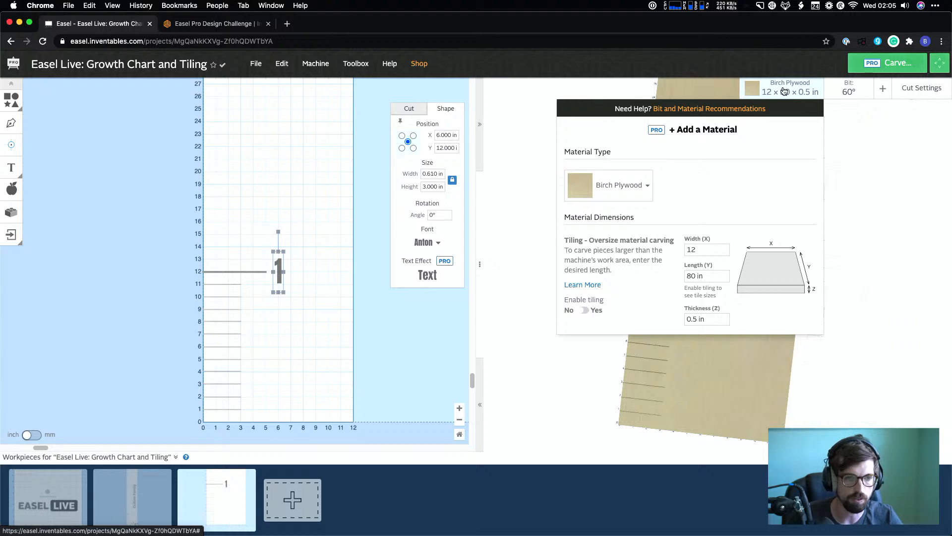
{"action": "left_click", "coordinate": [584, 313]}
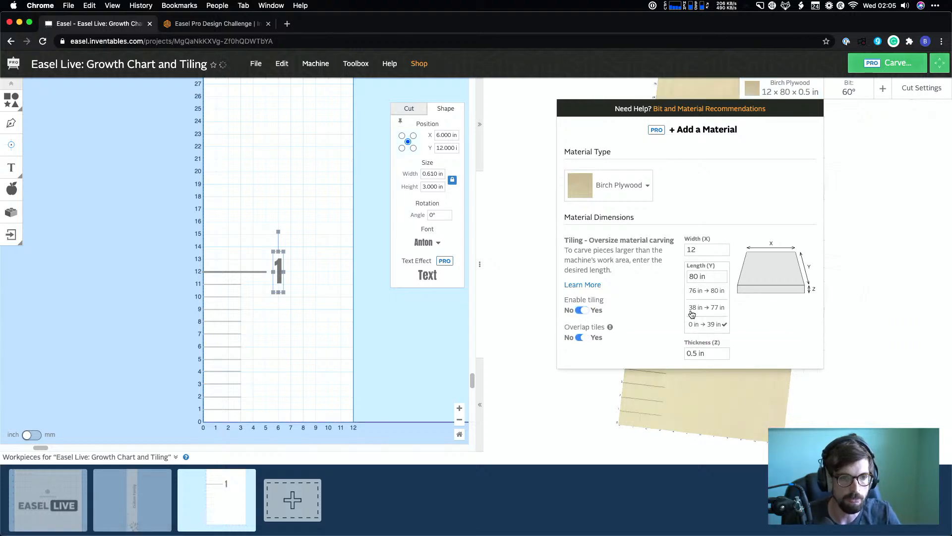
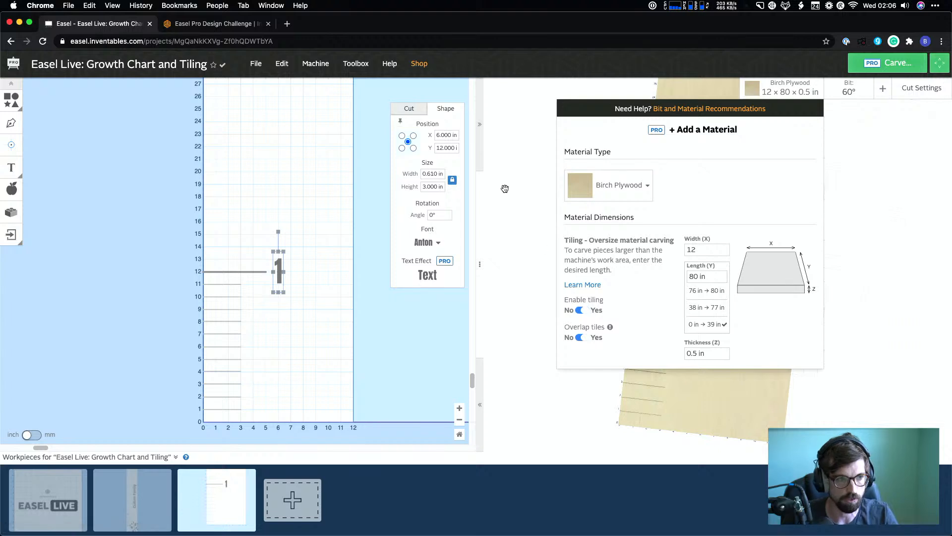
{"action": "left_click", "coordinate": [514, 223]}
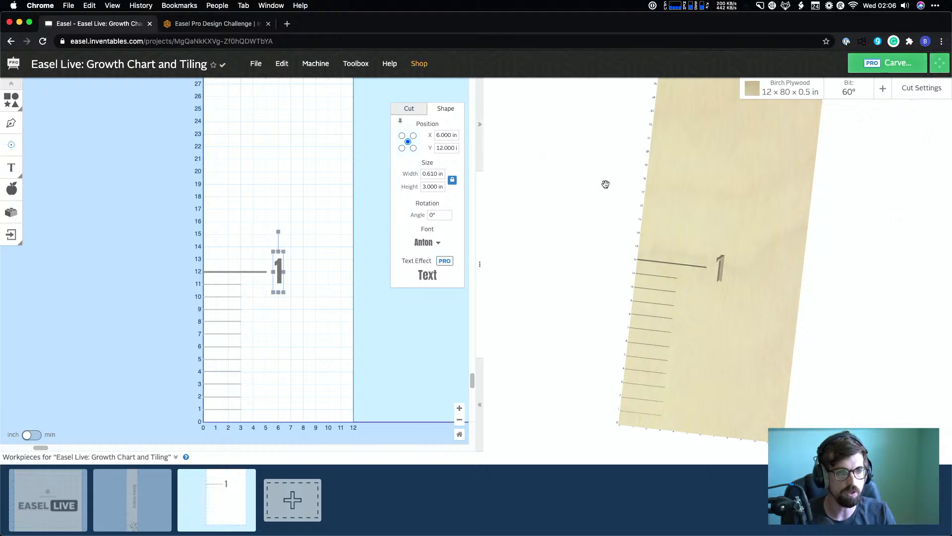
{"action": "left_click_drag", "start_coordinate": [606, 191], "coordinate": [620, 255]}
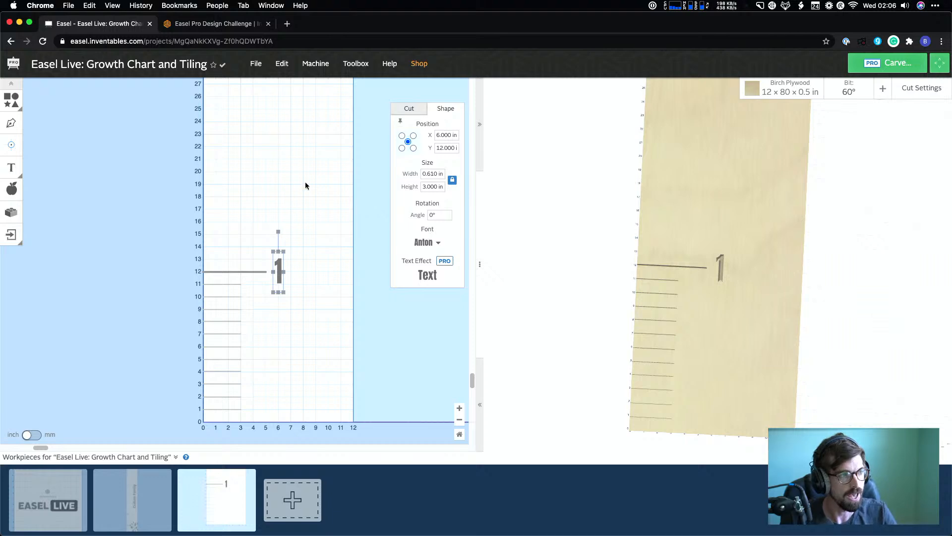
{"action": "left_click", "coordinate": [364, 132]}
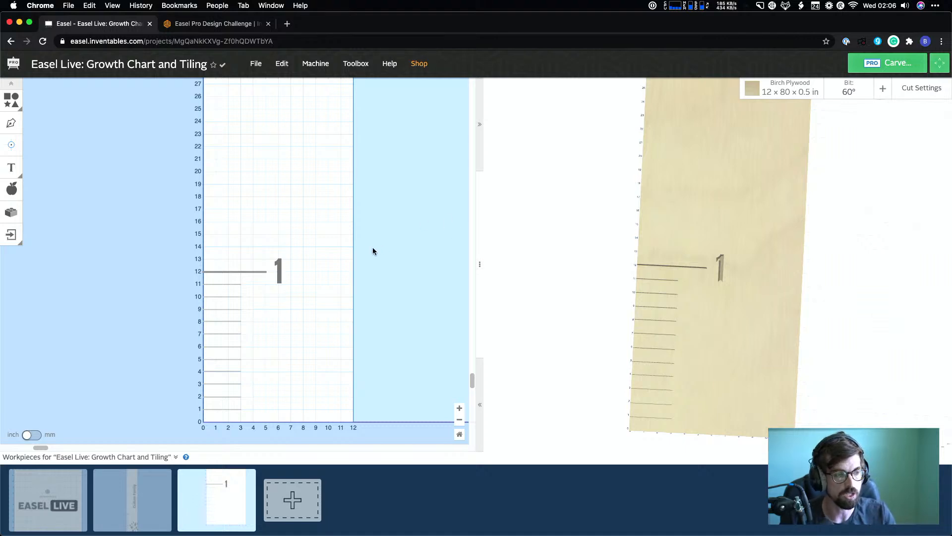
{"action": "left_click", "coordinate": [12, 189]}
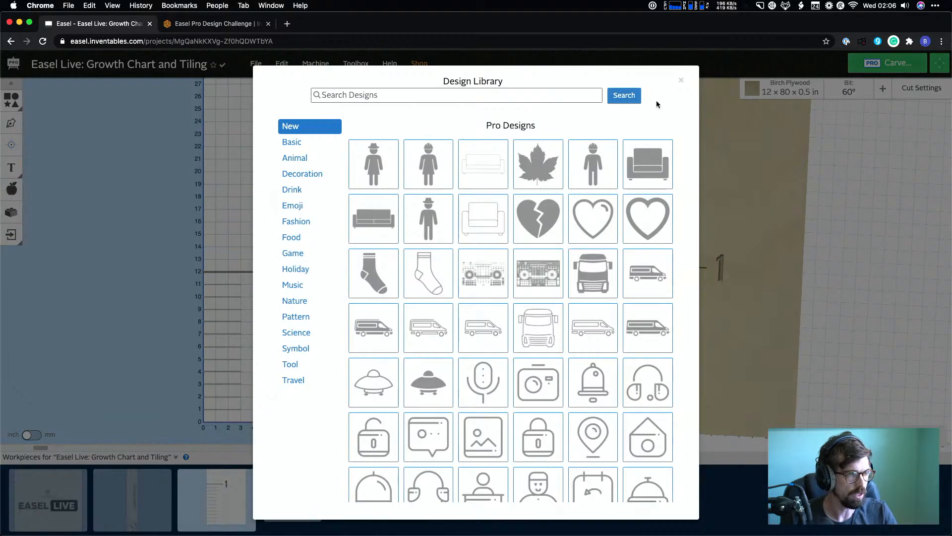
{"action": "left_click", "coordinate": [682, 80]}
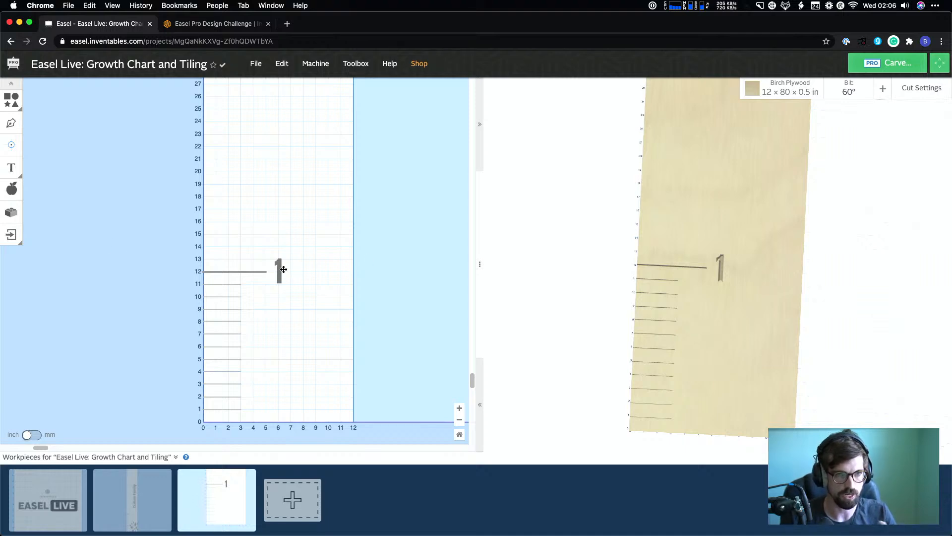
{"action": "left_click", "coordinate": [851, 91]}
{"action": "left_click", "coordinate": [857, 93]}
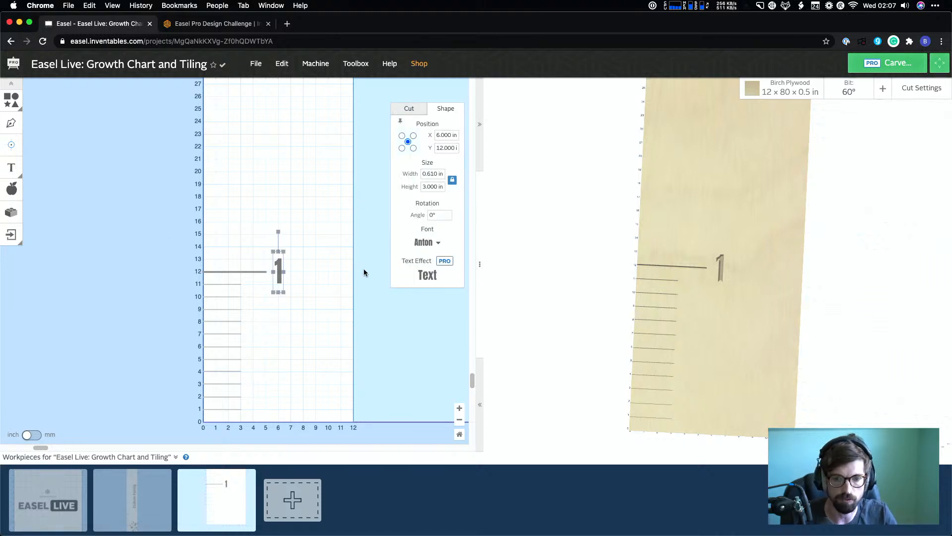
{"action": "left_click", "coordinate": [359, 295]}
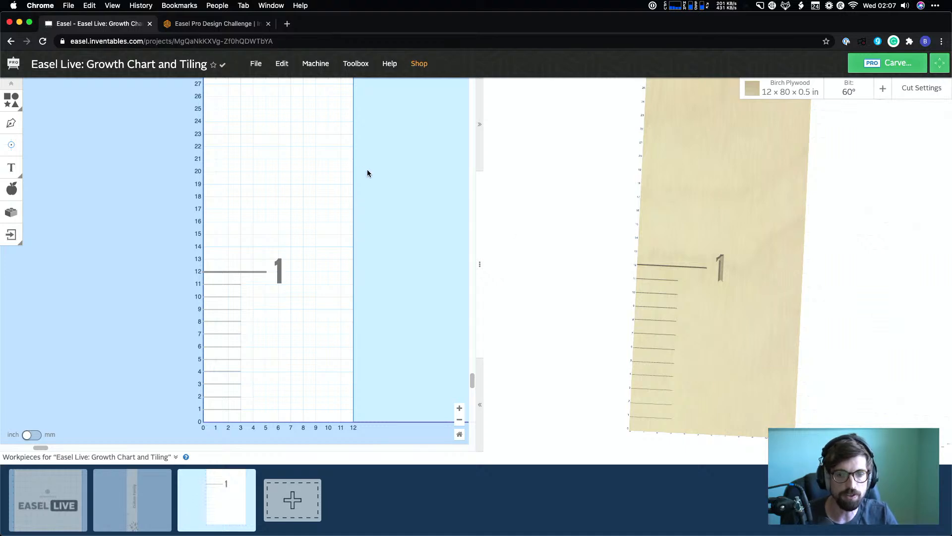
Set the X-Carve machine's work area to 15 in along Y
{"action": "left_click", "coordinate": [317, 64]}
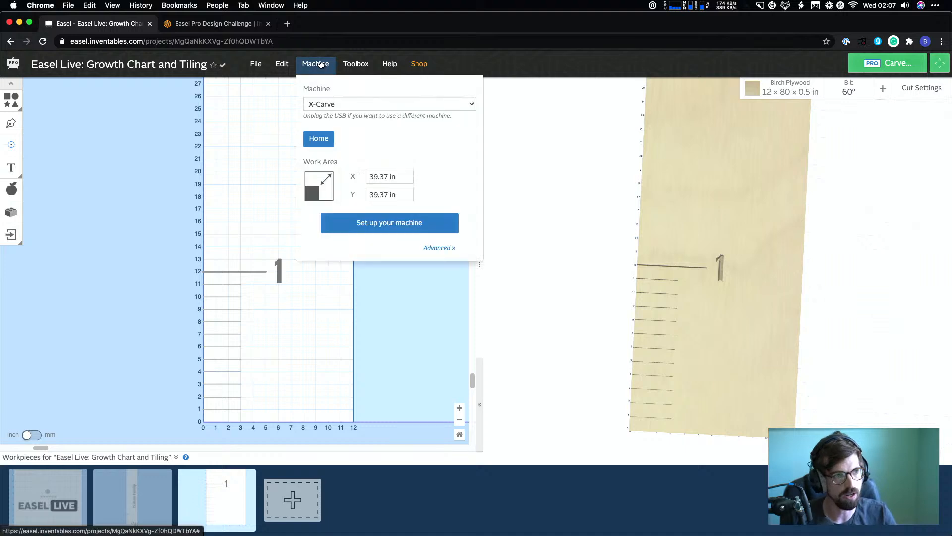
{"action": "left_click", "coordinate": [400, 177]}
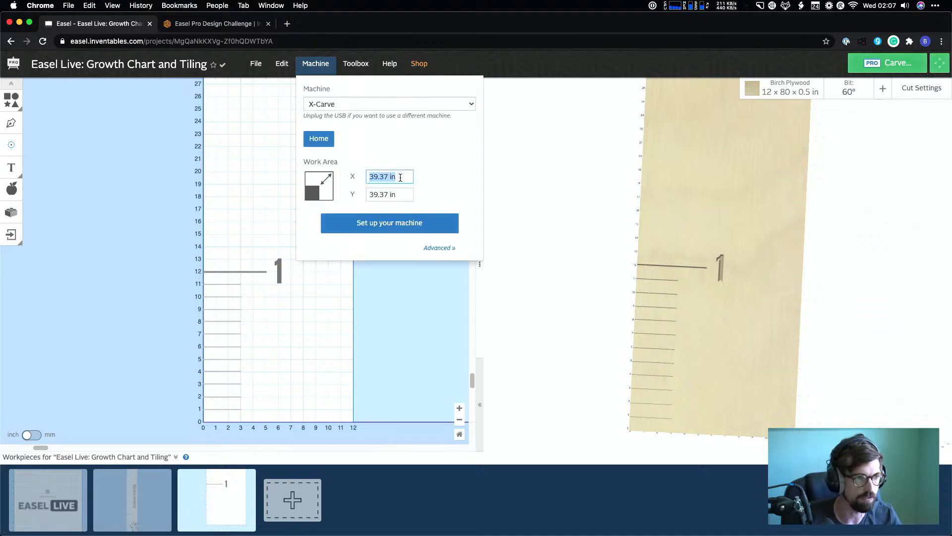
{"action": "key", "text": "Tab"}
{"action": "type", "text": "15"}
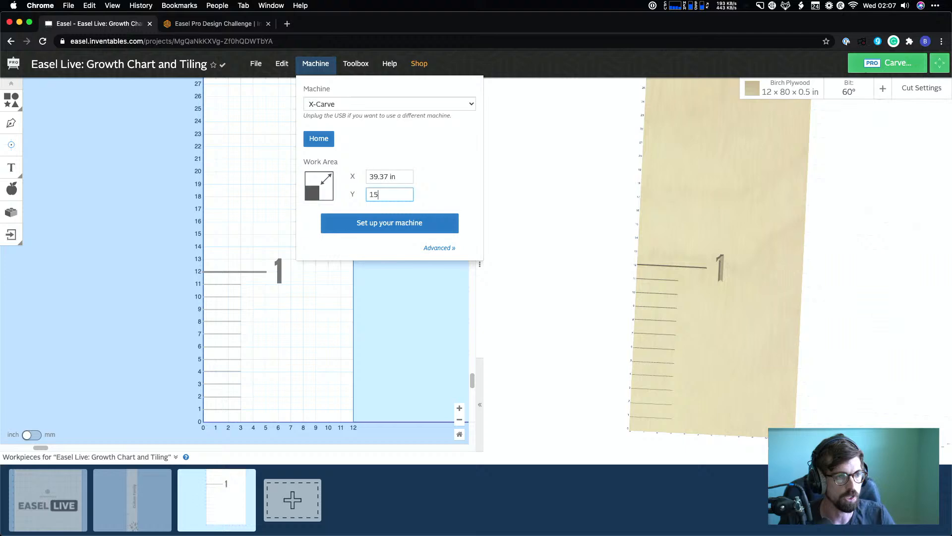
{"action": "left_click", "coordinate": [397, 174]}
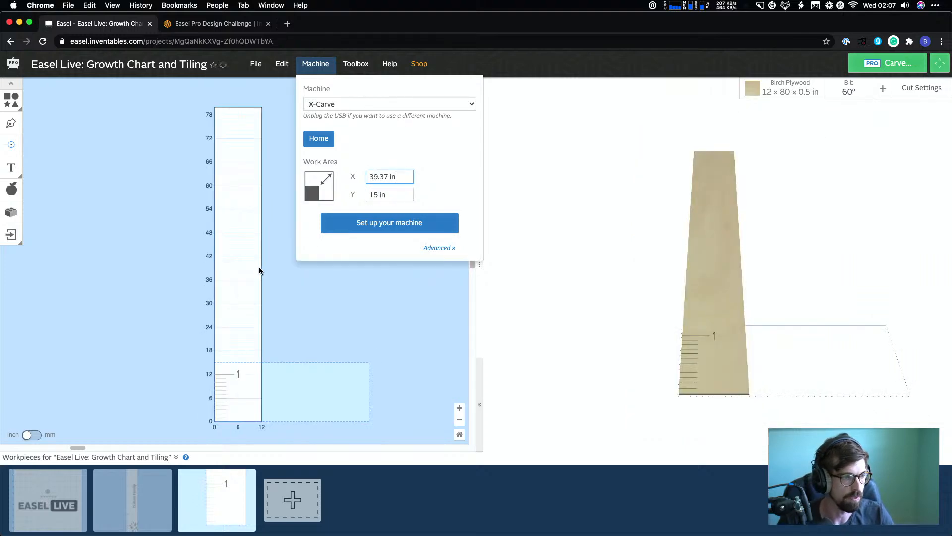
{"action": "left_click", "coordinate": [258, 270]}
Turn tiling on again for the growth chart material to generate tiles for the 15 in deep work area
{"action": "left_click", "coordinate": [807, 94]}
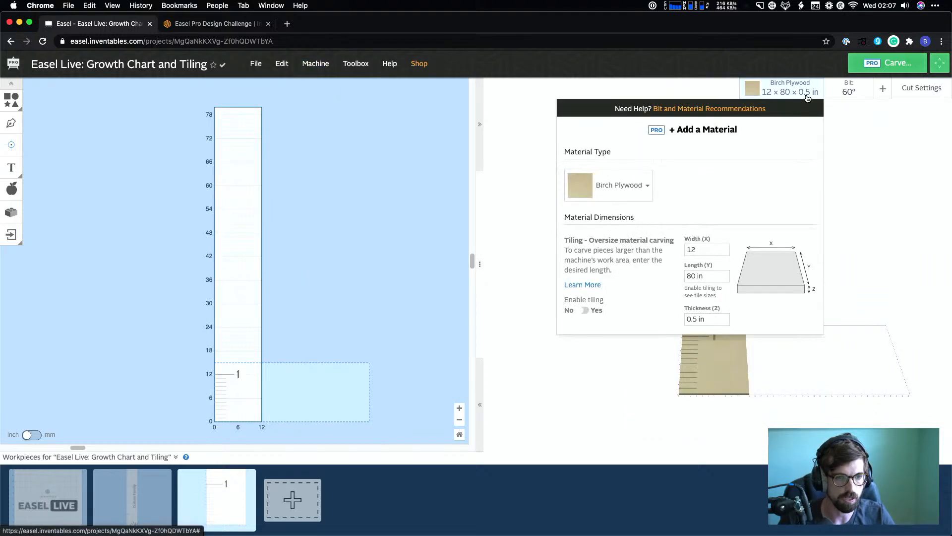
{"action": "left_click", "coordinate": [580, 310]}
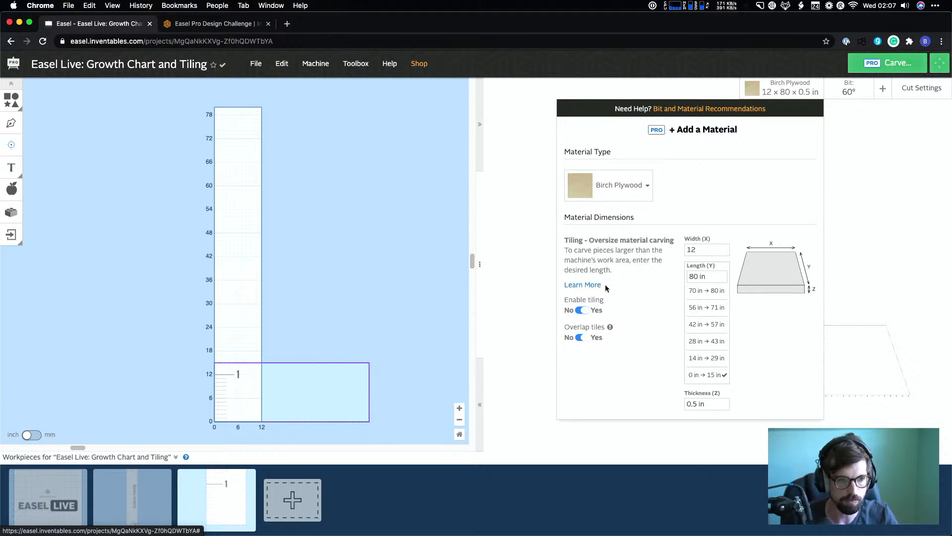
{"action": "left_click", "coordinate": [437, 170]}
{"action": "left_click", "coordinate": [325, 67]}
{"action": "left_click", "coordinate": [325, 67]}
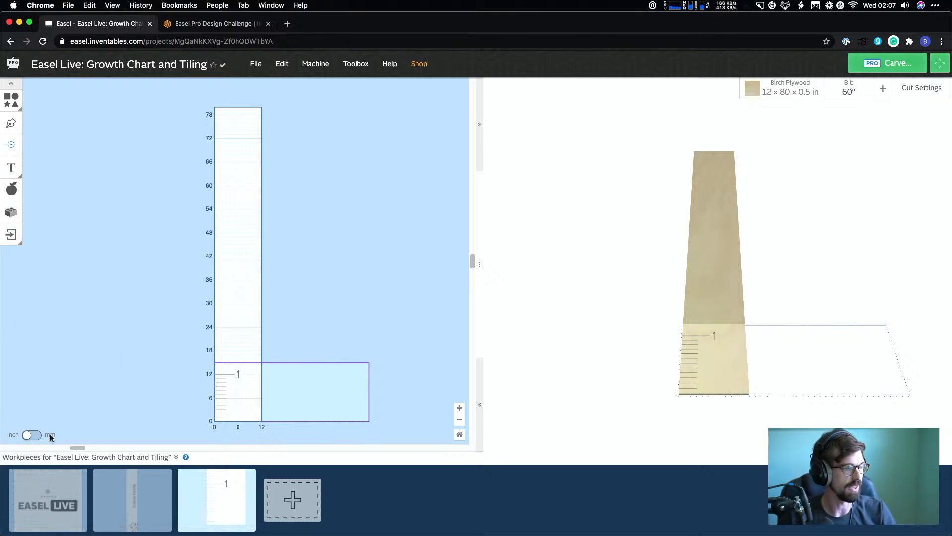
Switch the units to millimetres, set the machine work area's Y to 1000 mm, and switch back to inches
{"action": "left_click", "coordinate": [32, 435]}
{"action": "left_click", "coordinate": [316, 65]}
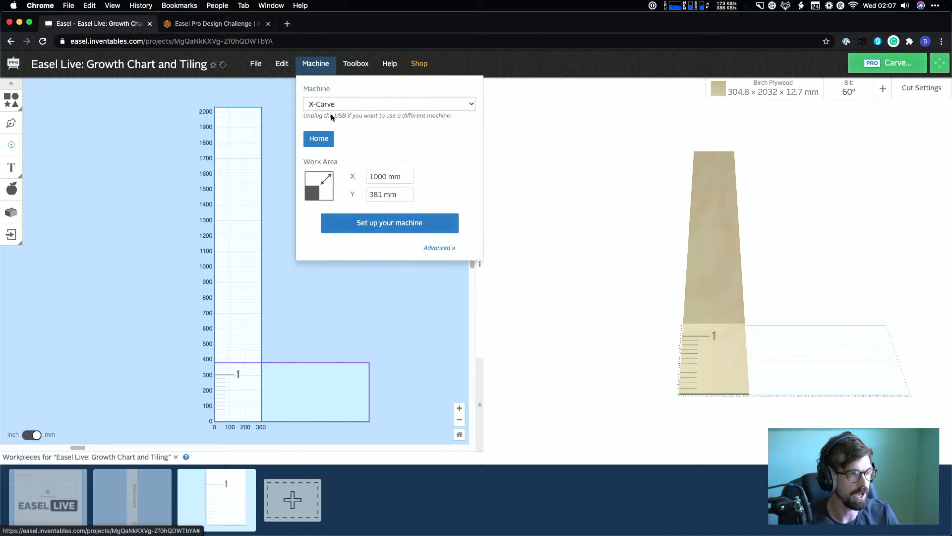
{"action": "left_click", "coordinate": [392, 194]}
{"action": "type", "text": "1000"}
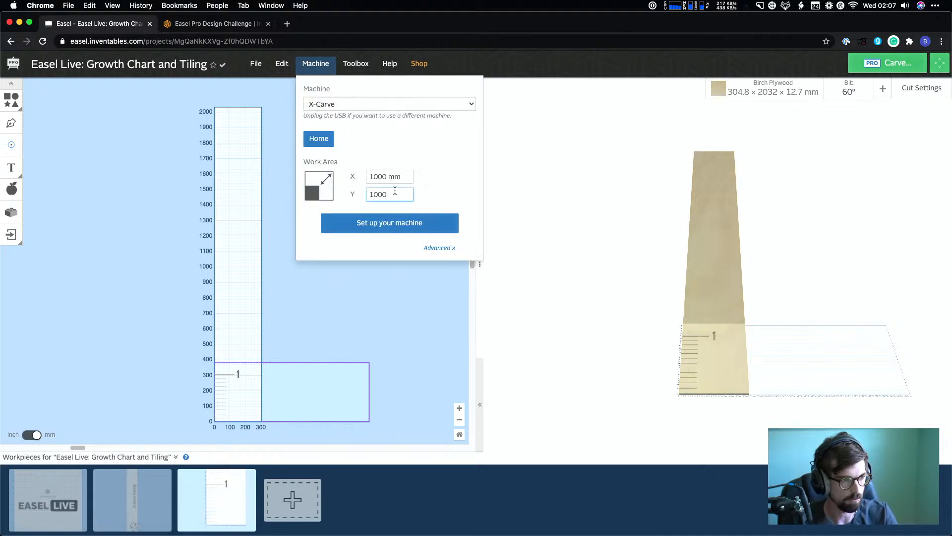
{"action": "left_click", "coordinate": [384, 297]}
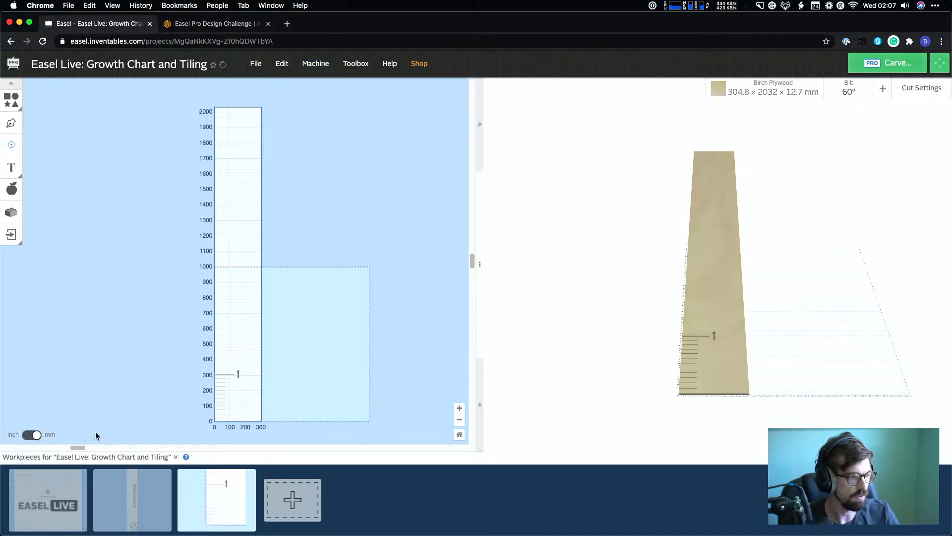
{"action": "left_click", "coordinate": [32, 436]}
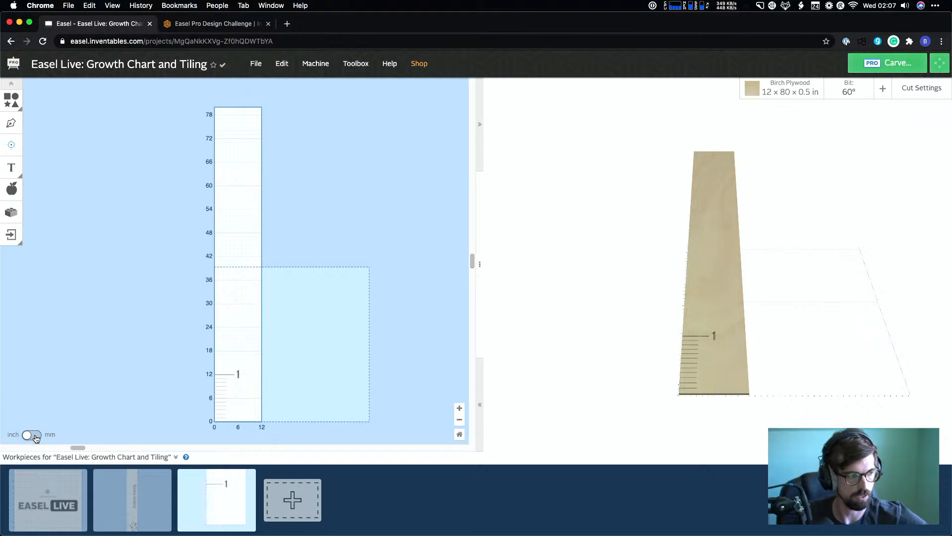
Open the EASEL LIVE logo workpiece and inspect its EASEL and LIVE shapes
{"action": "scroll", "coordinate": [196, 385], "scroll_direction": "up", "scroll_amount": 5}
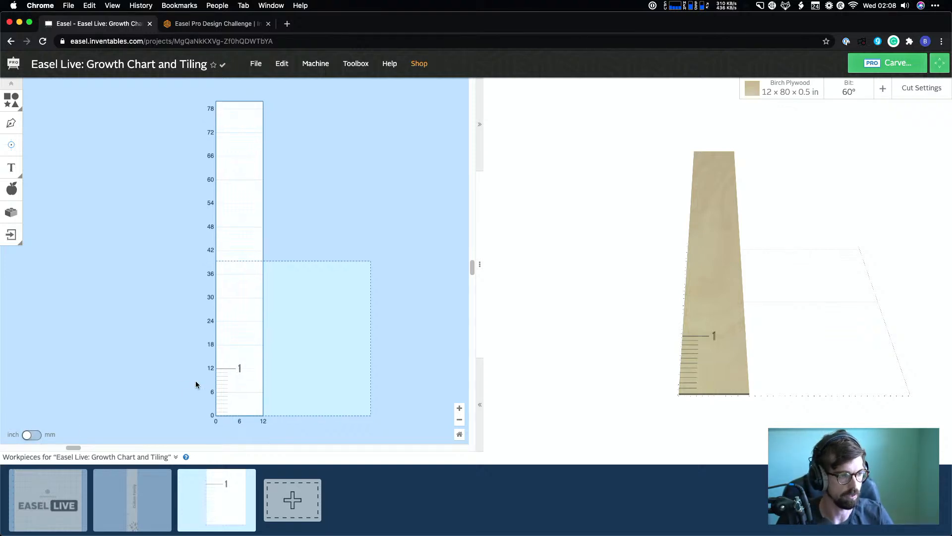
{"action": "scroll", "coordinate": [195, 384], "scroll_direction": "up", "scroll_amount": 5}
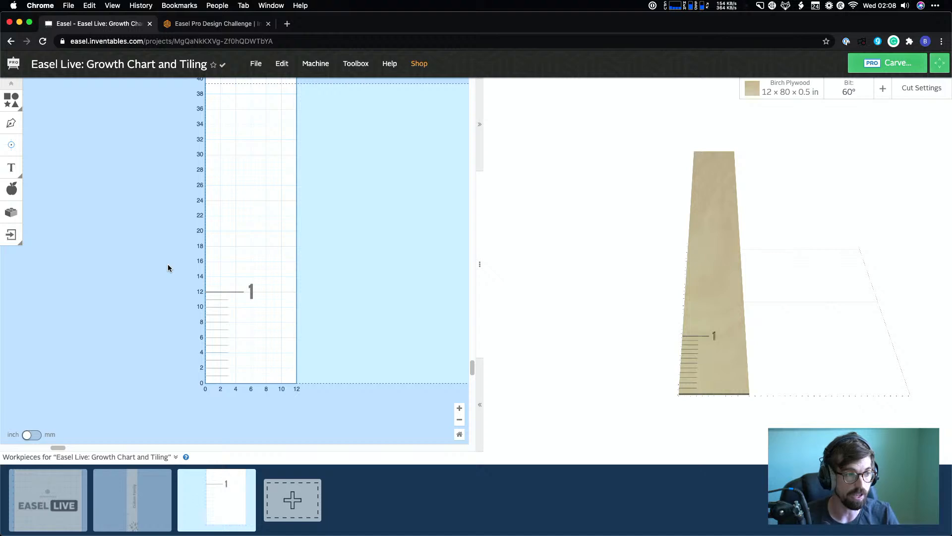
{"action": "left_click", "coordinate": [255, 62]}
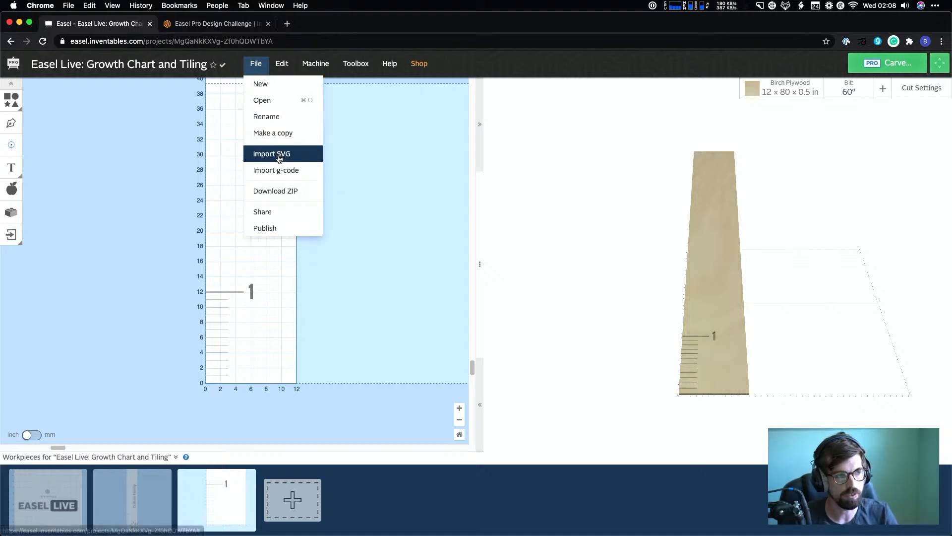
{"action": "left_click", "coordinate": [60, 506]}
{"action": "left_click", "coordinate": [214, 295]}
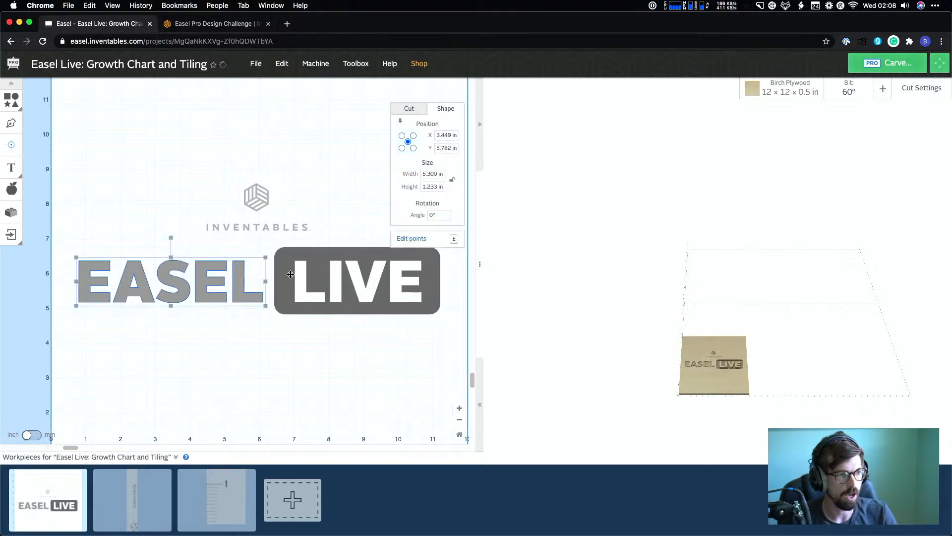
{"action": "left_click", "coordinate": [322, 275]}
{"action": "left_click", "coordinate": [303, 381]}
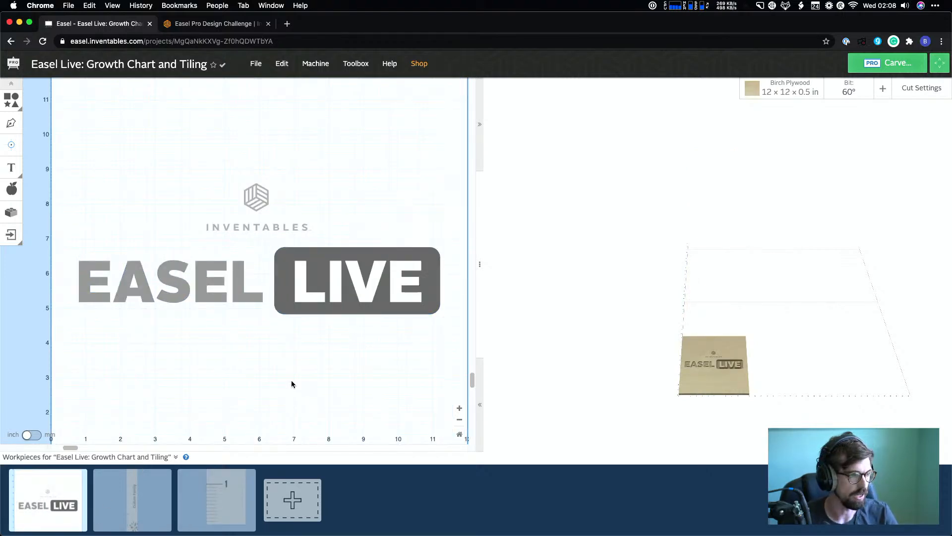
Import Inventables_Logo.svg and place it below the EASEL LIVE lettering, centred at about X 5.29 in and Y 2.64 in
{"action": "left_click", "coordinate": [256, 66]}
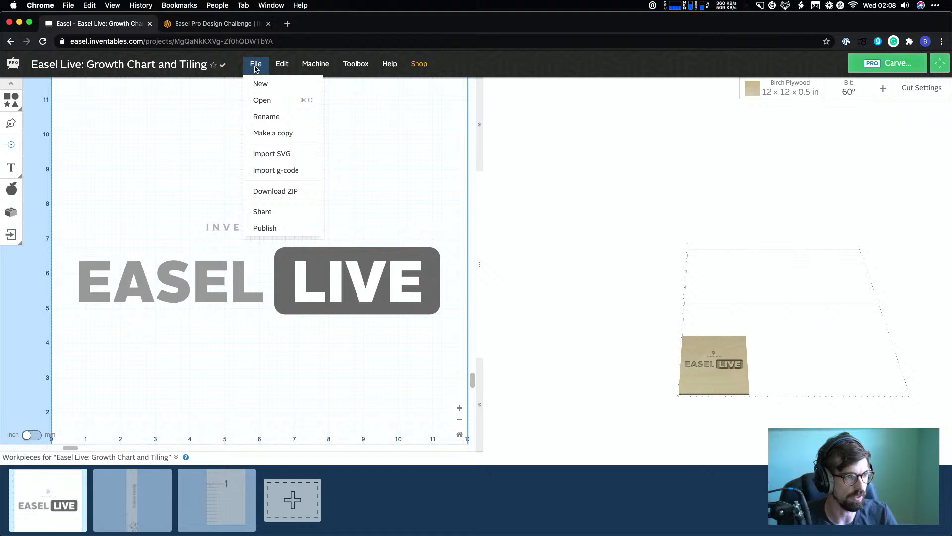
{"action": "left_click", "coordinate": [265, 154]}
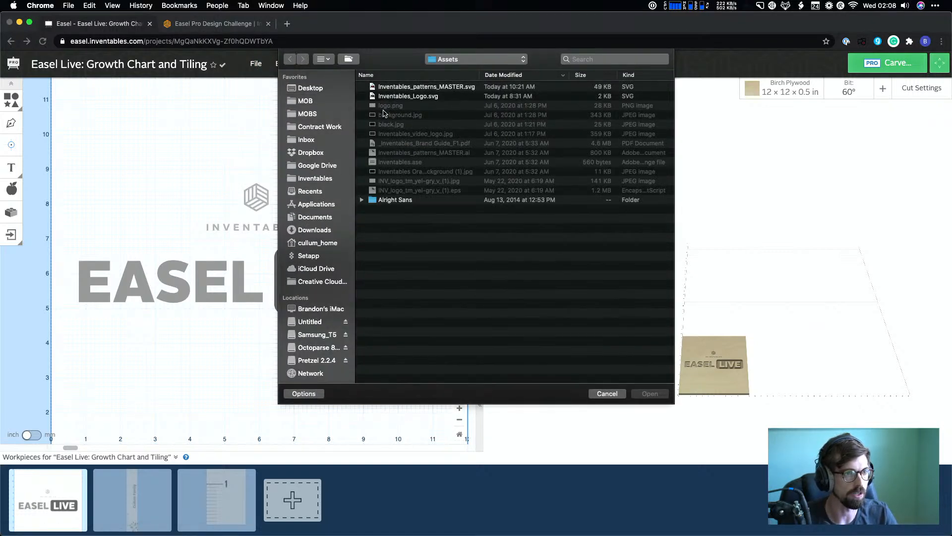
{"action": "left_click", "coordinate": [422, 98]}
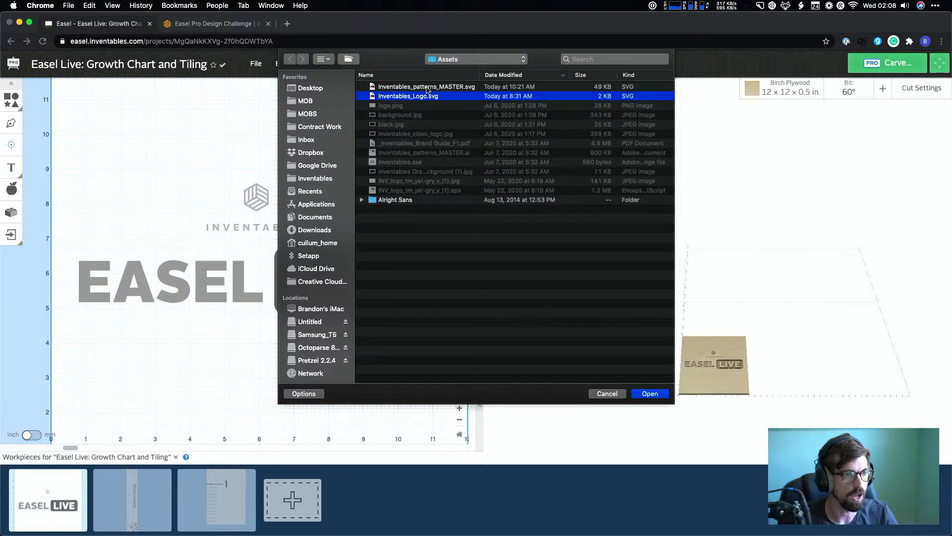
{"action": "left_click", "coordinate": [427, 88]}
{"action": "left_click", "coordinate": [428, 97]}
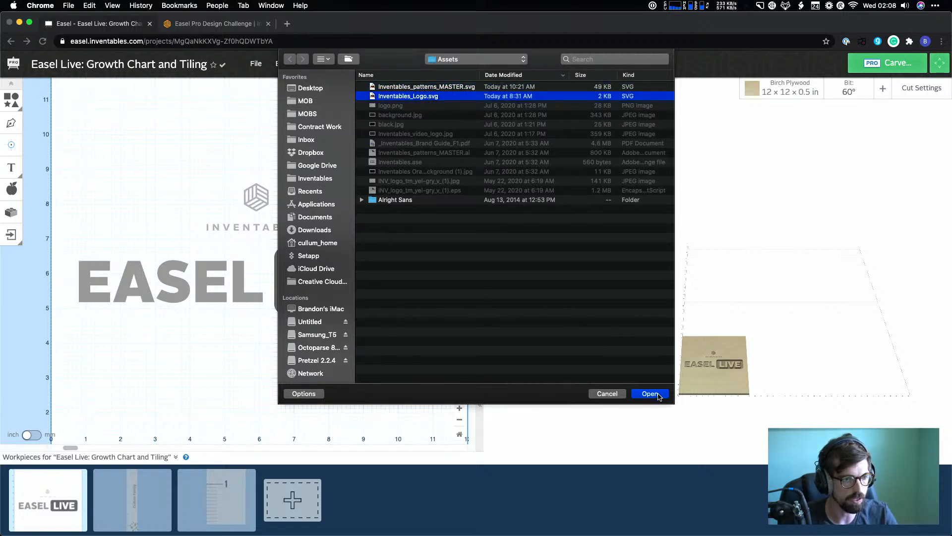
{"action": "left_click", "coordinate": [654, 394]}
{"action": "scroll", "coordinate": [219, 234], "scroll_direction": "down", "scroll_amount": 4}
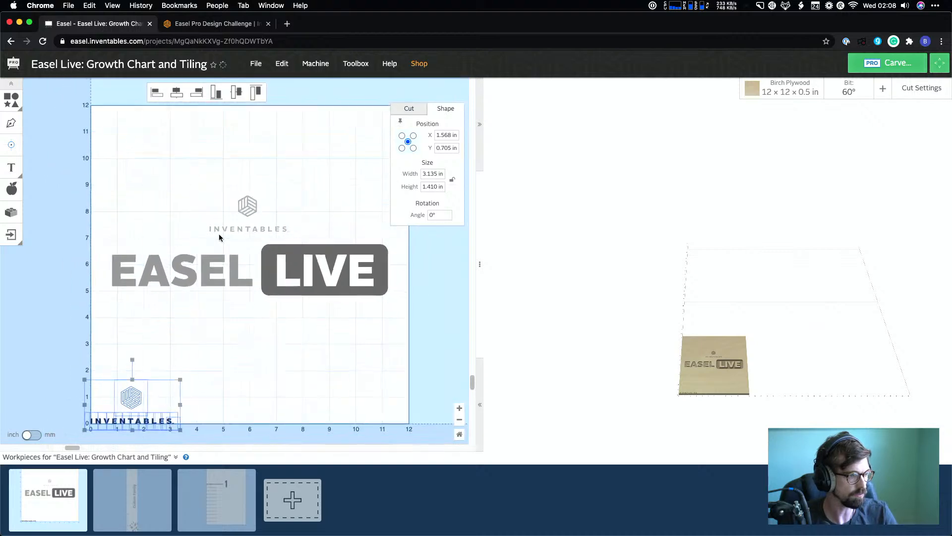
{"action": "left_click_drag", "start_coordinate": [144, 361], "coordinate": [221, 322]}
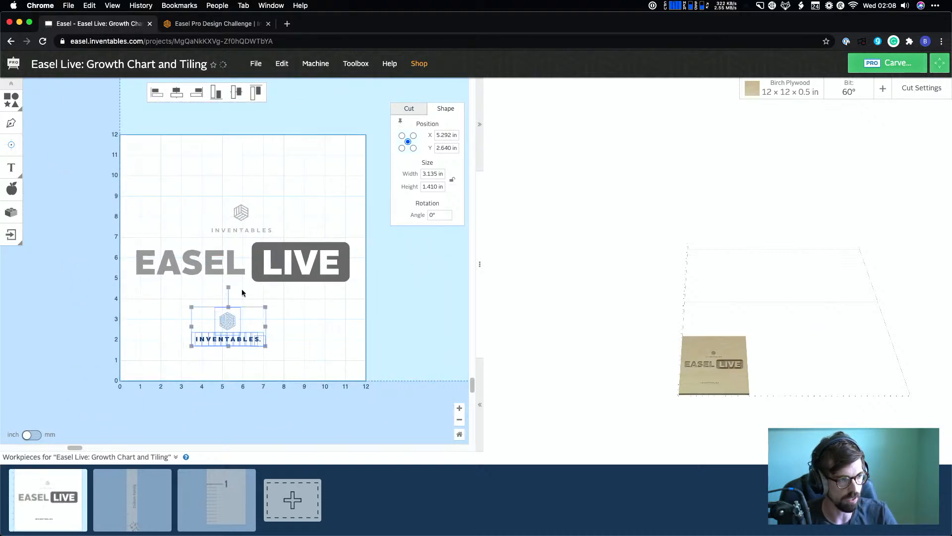
{"action": "scroll", "coordinate": [235, 328], "scroll_direction": "up", "scroll_amount": 5}
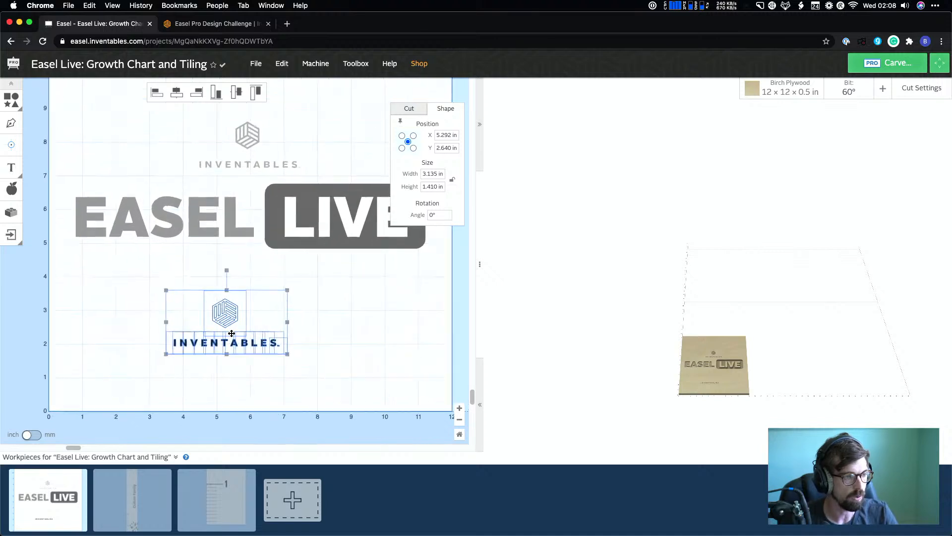
Set the cut depth of the whole imported Inventables logo to about 0.148 in
{"action": "left_click", "coordinate": [243, 381]}
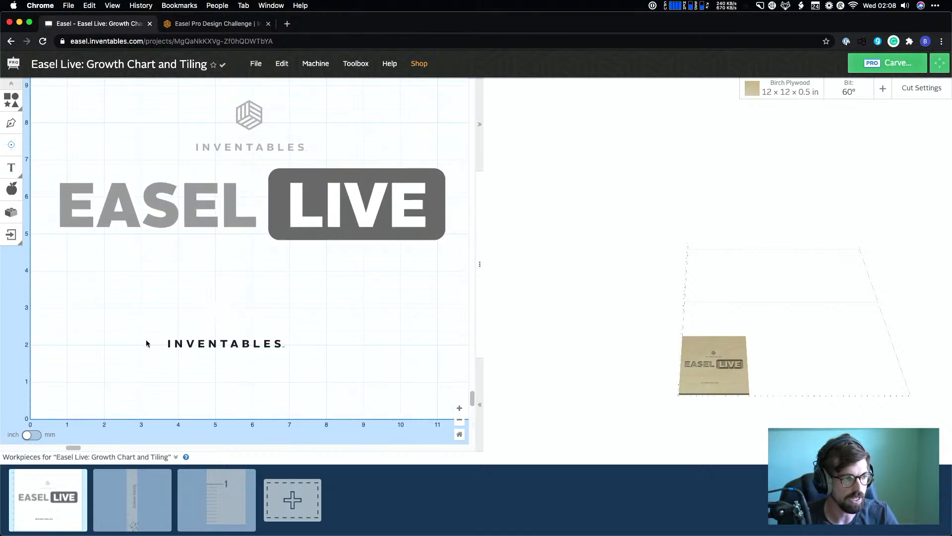
{"action": "left_click_drag", "start_coordinate": [129, 297], "coordinate": [357, 339]}
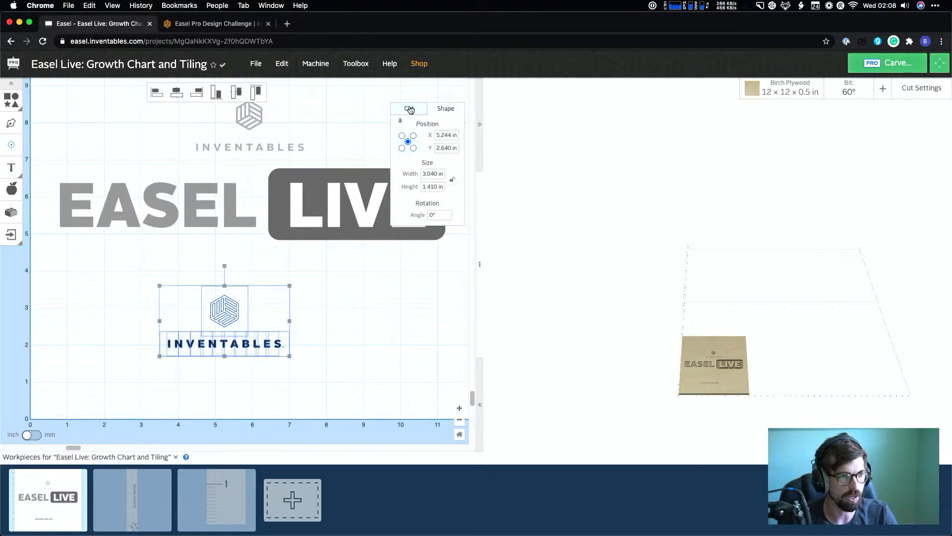
{"action": "left_click", "coordinate": [410, 109]}
{"action": "left_click_drag", "start_coordinate": [431, 126], "coordinate": [432, 153]}
{"action": "left_click", "coordinate": [373, 318]}
{"action": "left_click_drag", "start_coordinate": [119, 290], "coordinate": [342, 376]}
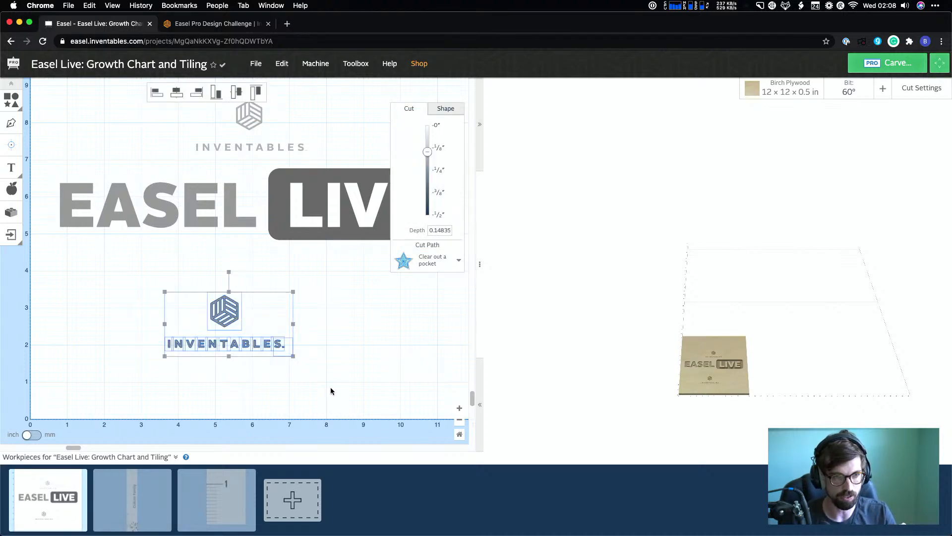
{"action": "left_click", "coordinate": [331, 391]}
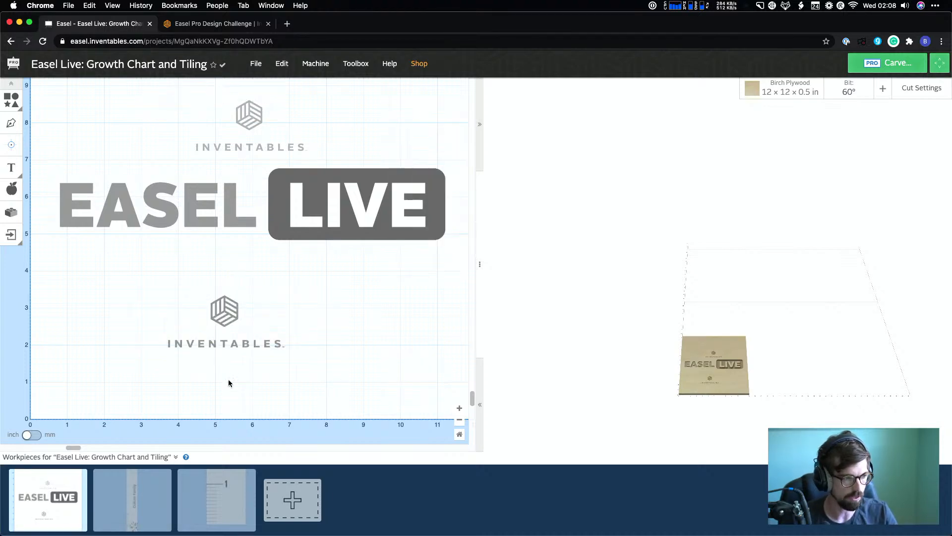
Move the imported logo's hexagon on its own, undo the move, and check the Combine option for the INVENTABLES letters
{"action": "left_click", "coordinate": [225, 312]}
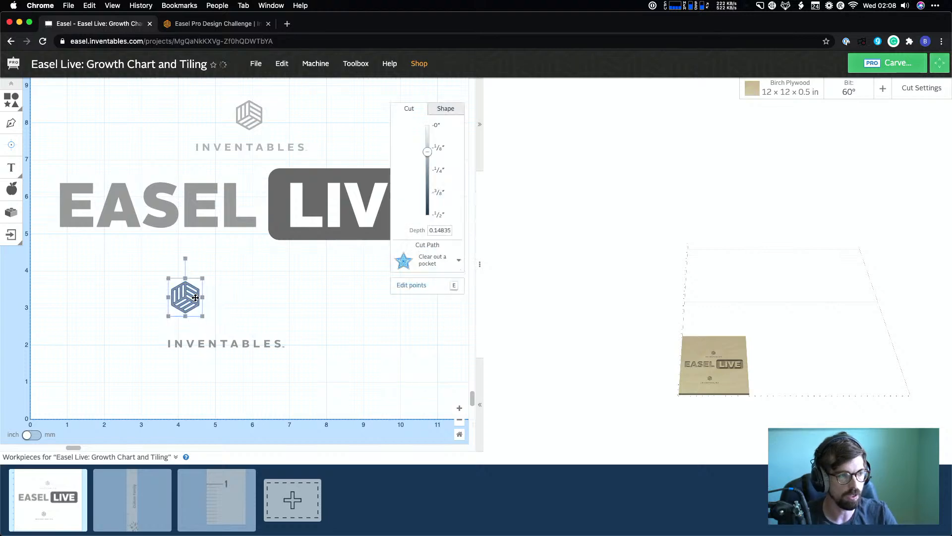
{"action": "left_click", "coordinate": [293, 326]}
{"action": "left_click_drag", "start_coordinate": [144, 341], "coordinate": [404, 345]}
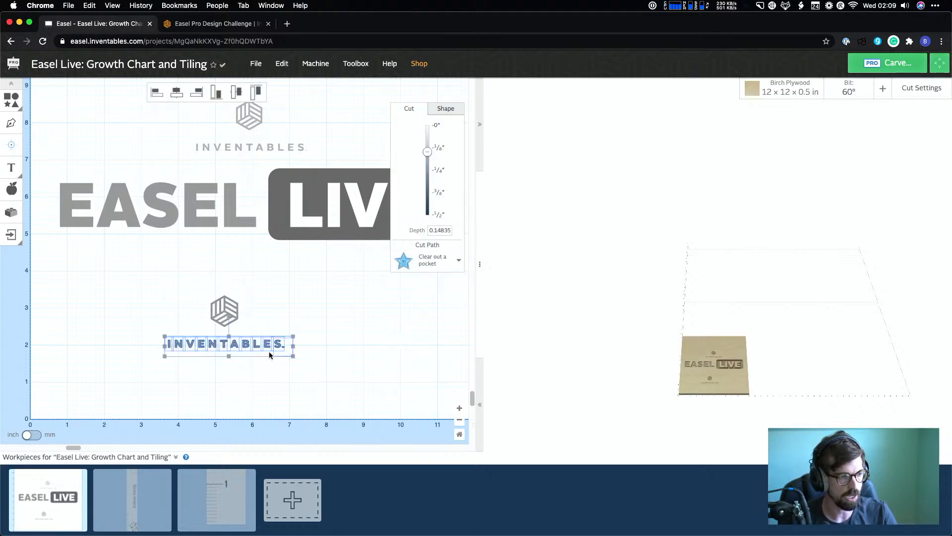
{"action": "right_click", "coordinate": [267, 350]}
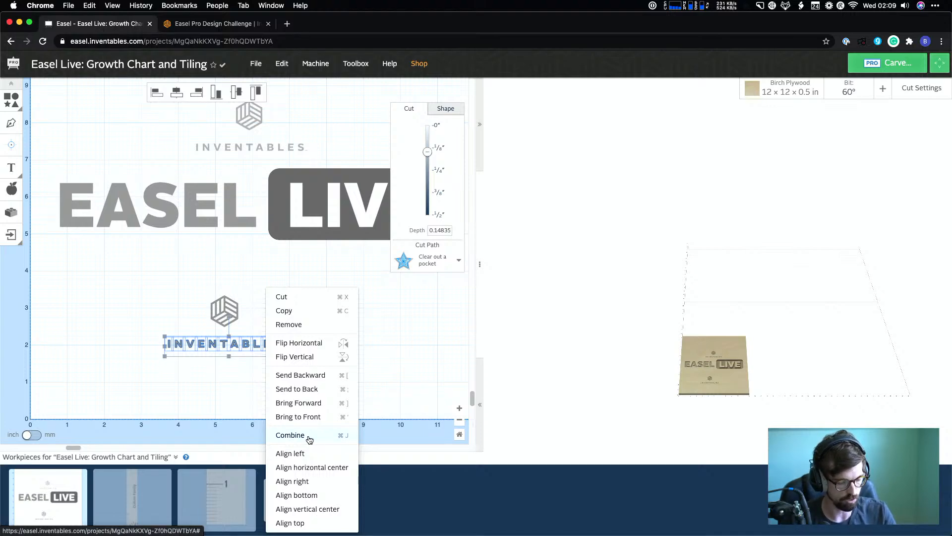
{"action": "left_click", "coordinate": [429, 355]}
{"action": "left_click", "coordinate": [169, 334]}
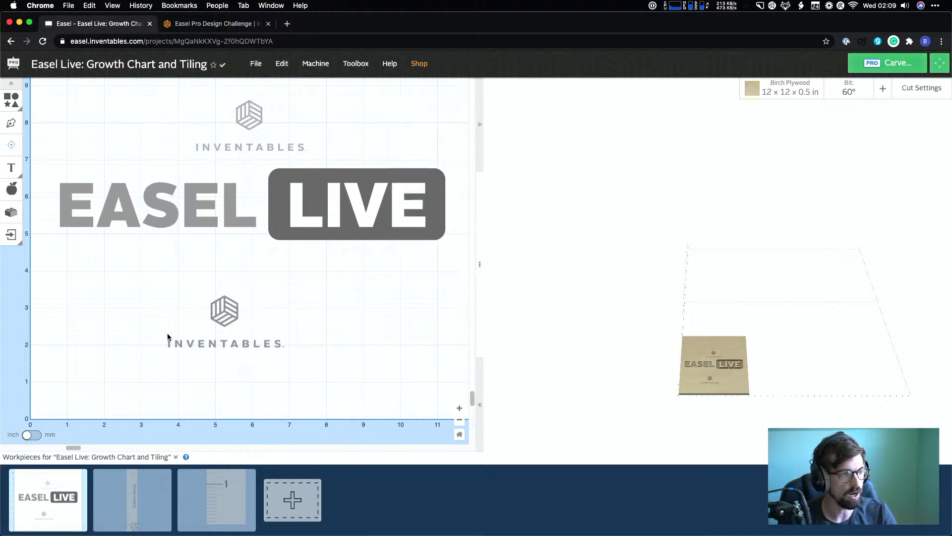
Search the app library for "expl" and preview the Xploder app on the lower INVENTABLES letters without importing its result
{"action": "left_click_drag", "start_coordinate": [133, 348], "coordinate": [367, 375]}
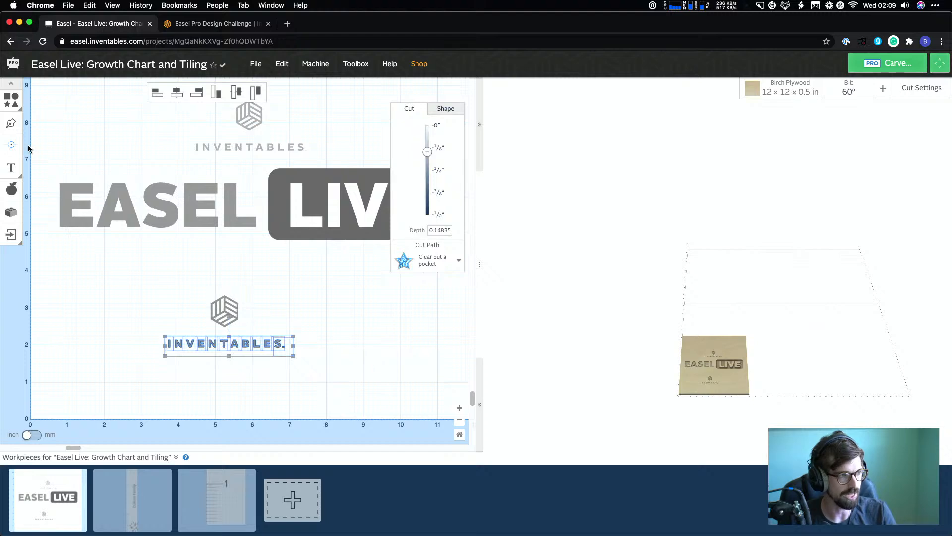
{"action": "left_click", "coordinate": [12, 214]}
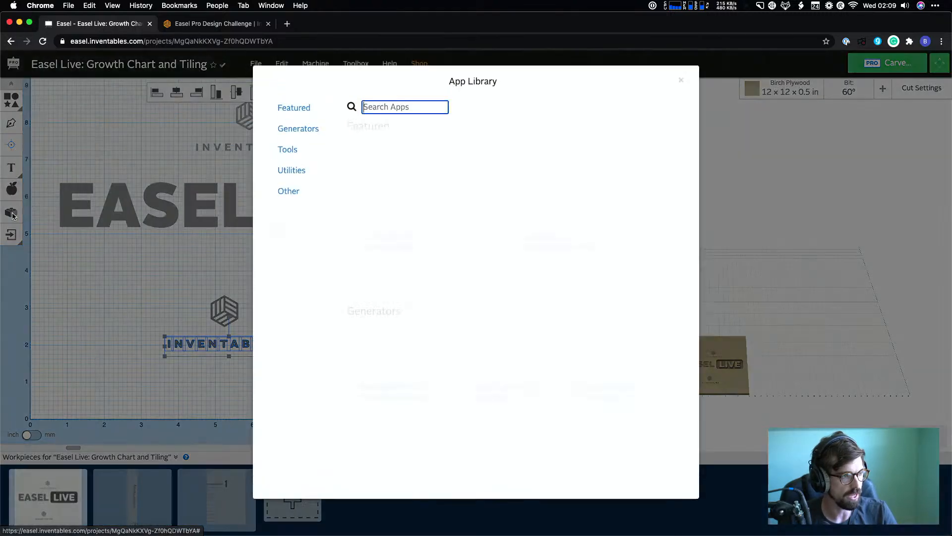
{"action": "type", "text": "expl"}
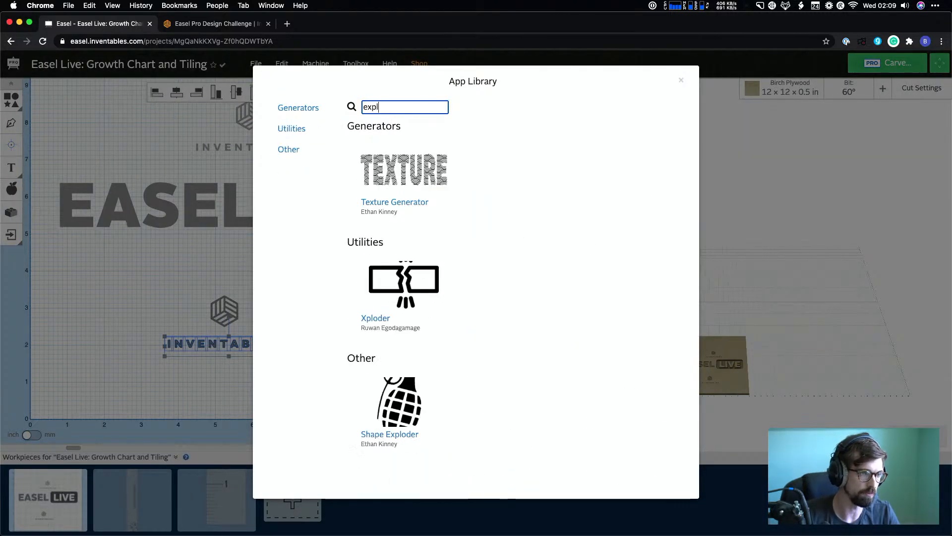
{"action": "left_click", "coordinate": [380, 310]}
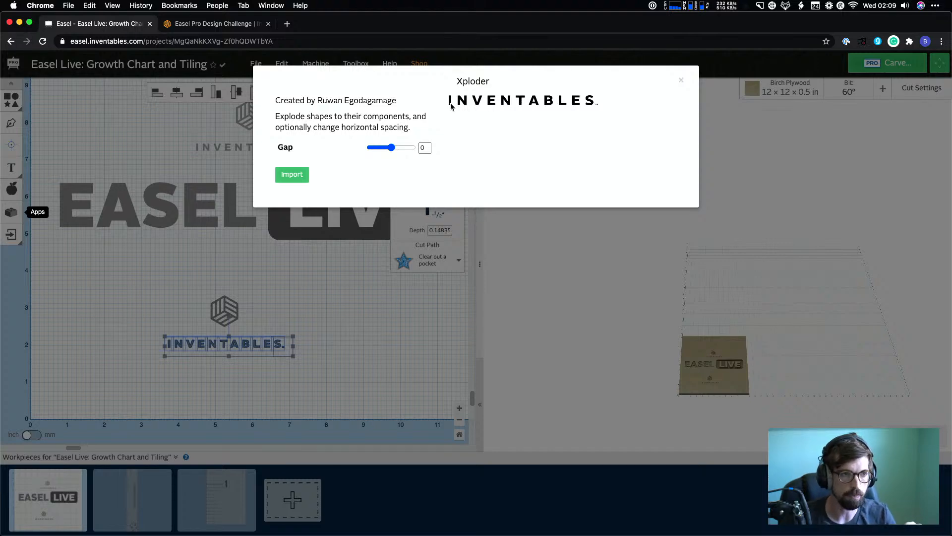
{"action": "left_click", "coordinate": [681, 80]}
{"action": "left_click", "coordinate": [401, 342]}
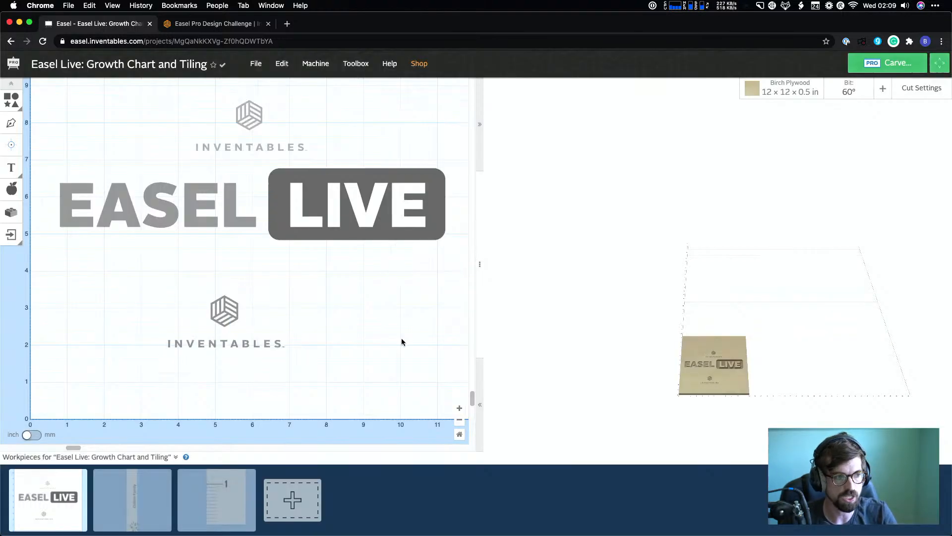
Undo the edits to the imported Inventables logo and delete it from the EASEL LIVE workpiece
{"action": "left_click", "coordinate": [189, 346]}
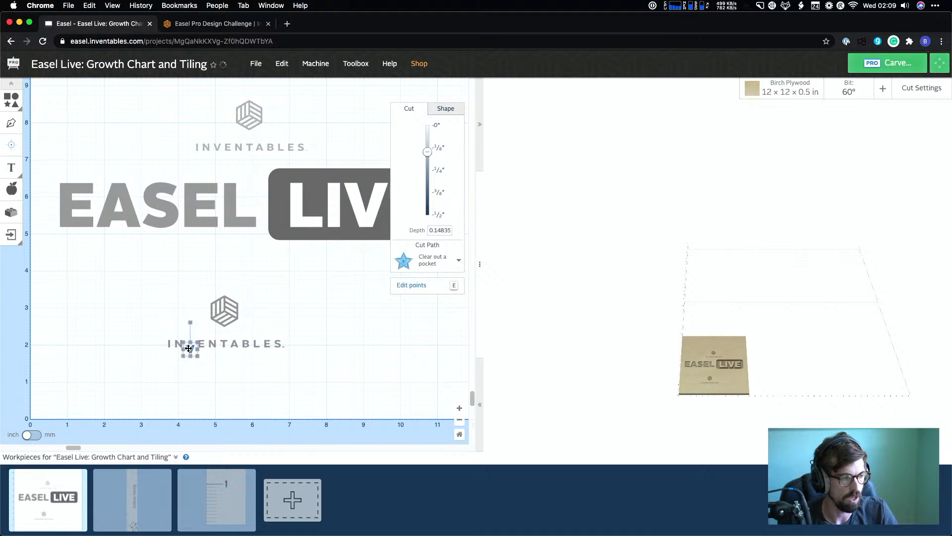
{"action": "left_click", "coordinate": [325, 386]}
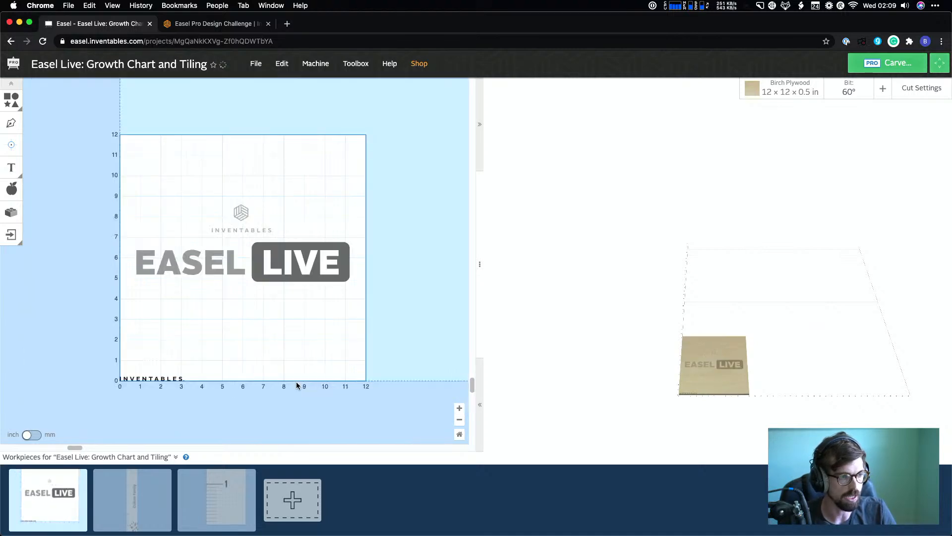
{"action": "left_click", "coordinate": [121, 361]}
{"action": "key", "text": "Delete"}
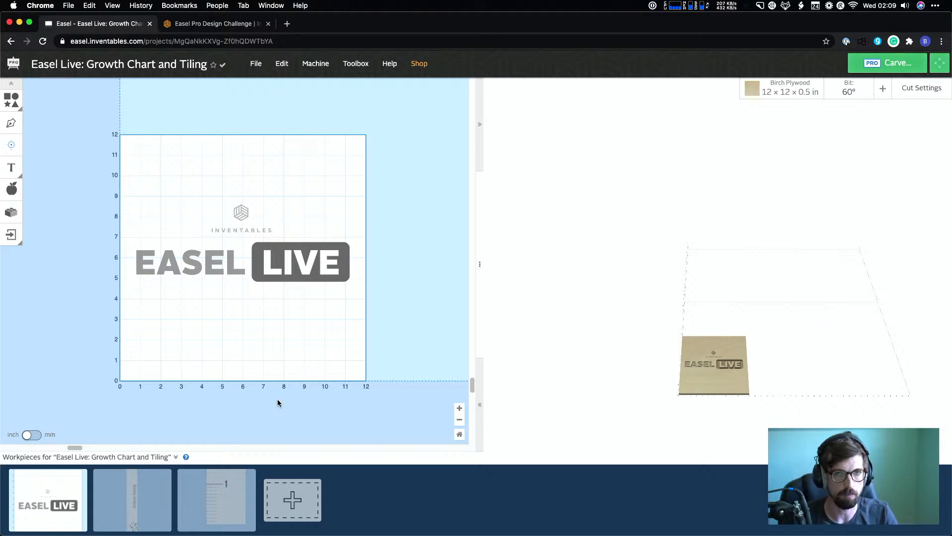
In the growth chart workpiece, duplicate the first foot's ruler lines and numeral 1, placing the copy above the originals
{"action": "left_click", "coordinate": [217, 513]}
{"action": "left_click_drag", "start_coordinate": [151, 243], "coordinate": [332, 415]}
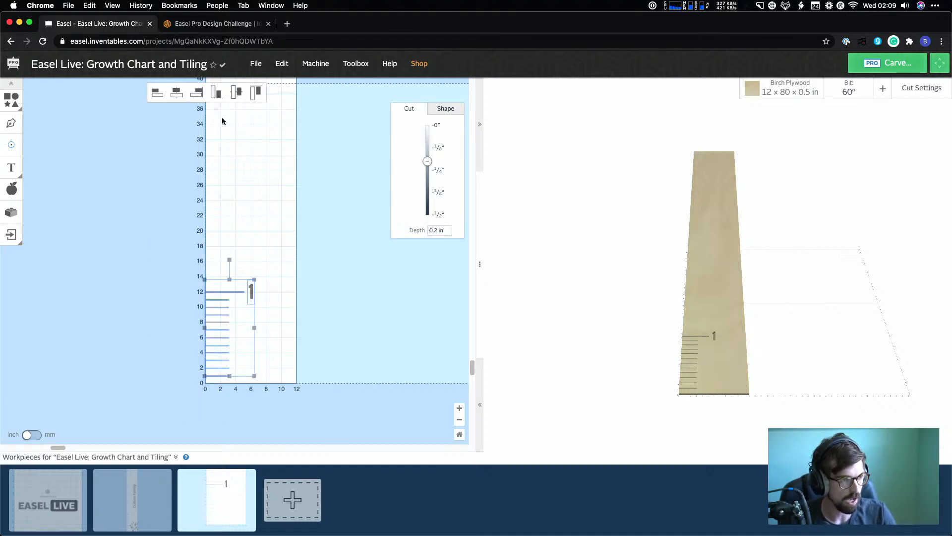
{"action": "left_click", "coordinate": [282, 63]}
{"action": "left_click", "coordinate": [293, 157]}
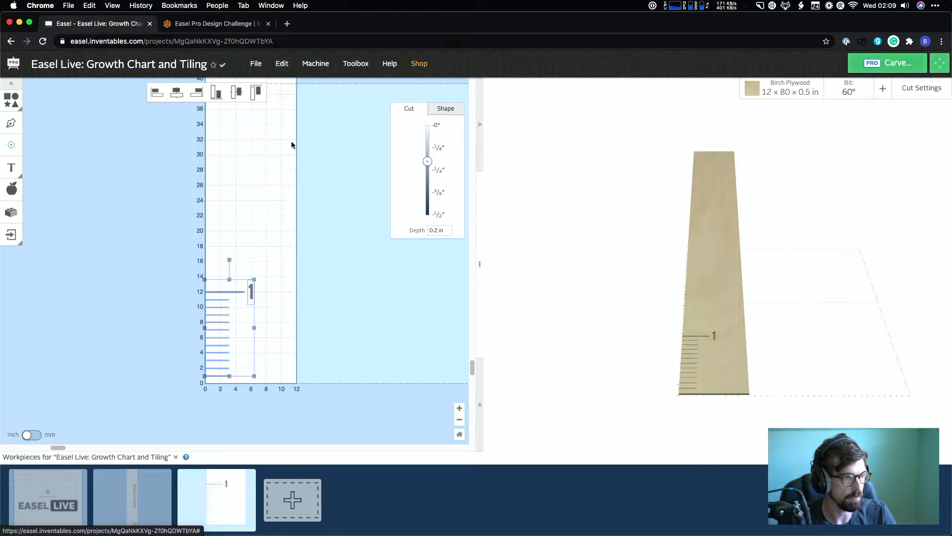
{"action": "left_click", "coordinate": [281, 63]}
{"action": "left_click", "coordinate": [292, 175]}
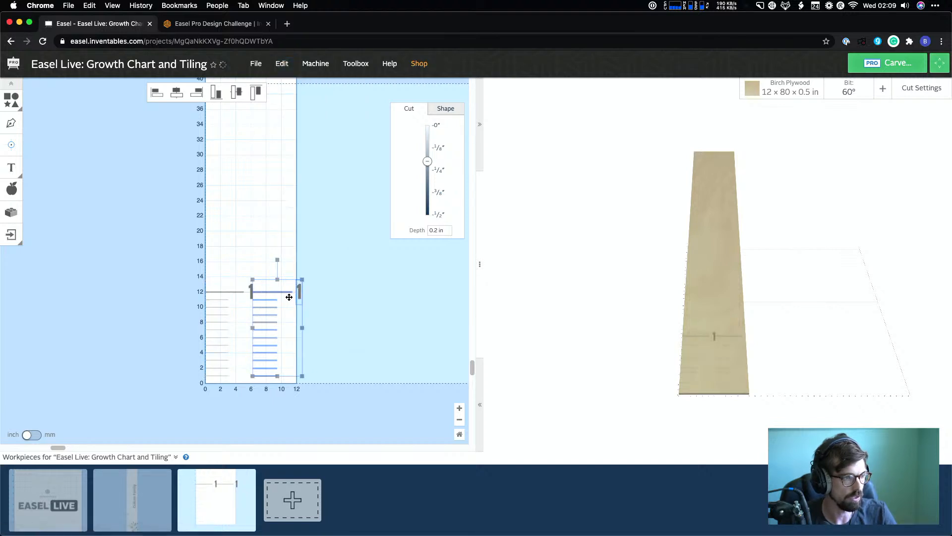
{"action": "left_click_drag", "start_coordinate": [290, 296], "coordinate": [258, 187]}
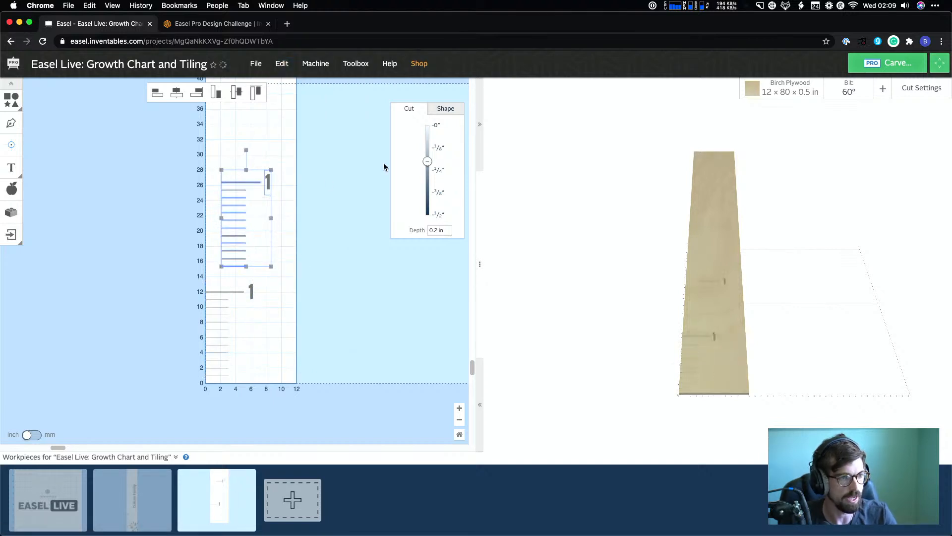
Position the copied ruler section by its lower-left corner at X 0 in and Y 13 in
{"action": "left_click", "coordinate": [446, 109]}
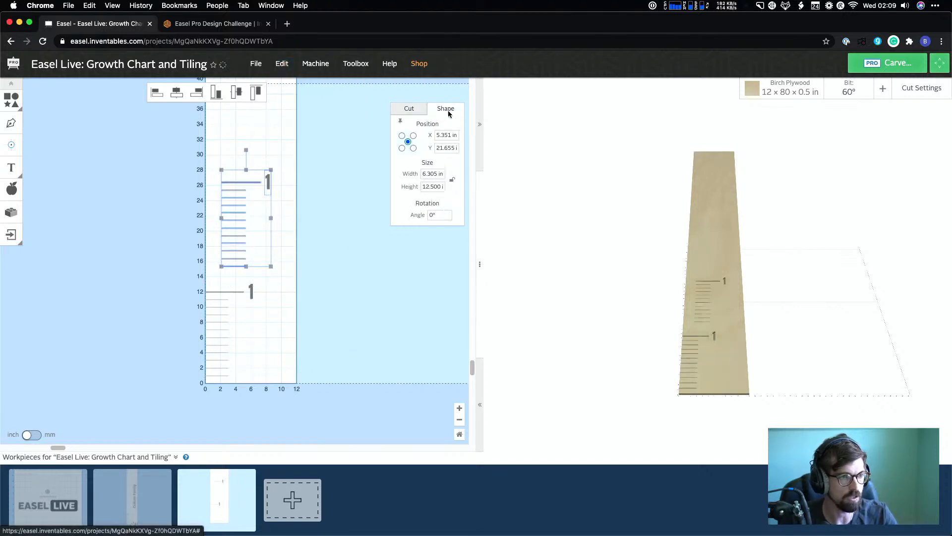
{"action": "left_click", "coordinate": [402, 147]}
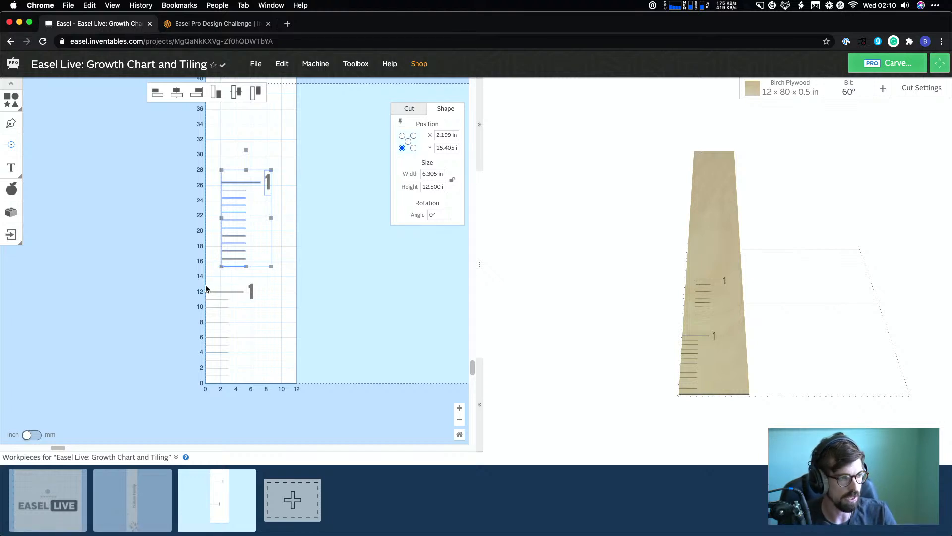
{"action": "left_click", "coordinate": [433, 173]}
{"action": "left_click", "coordinate": [441, 134]}
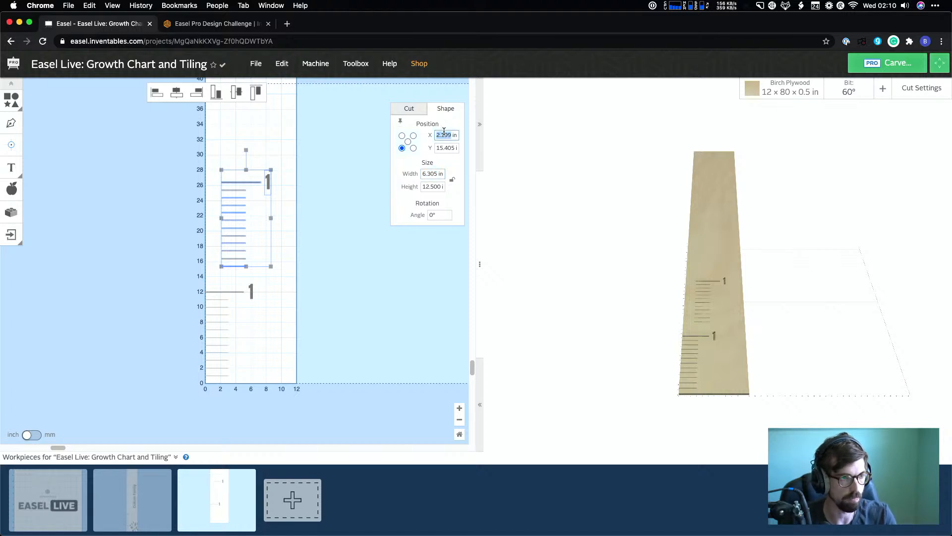
{"action": "type", "text": "0"}
{"action": "key", "text": "Tab"}
{"action": "type", "text": "13"}
{"action": "key", "text": "Return"}
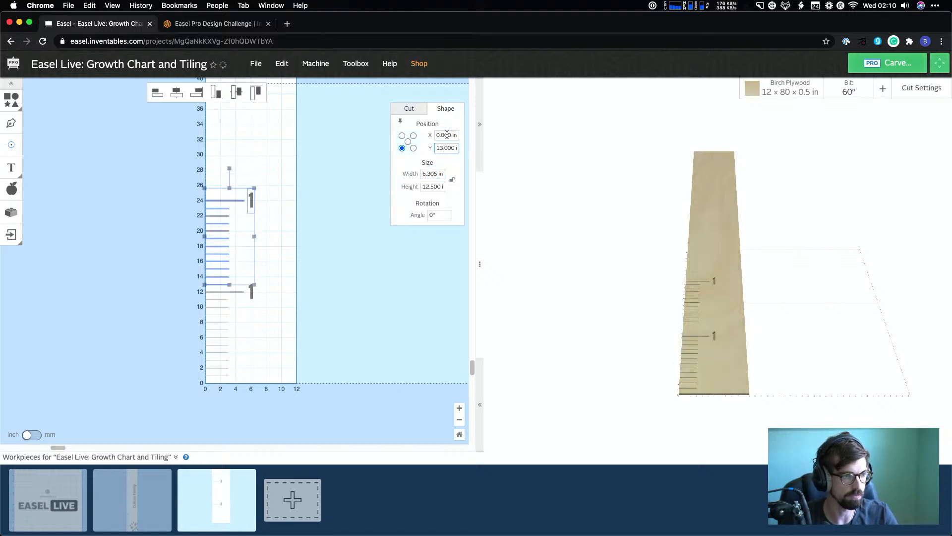
Change the copied foot numeral at the 24 in line to 2 and reselect it
{"action": "left_click", "coordinate": [322, 250]}
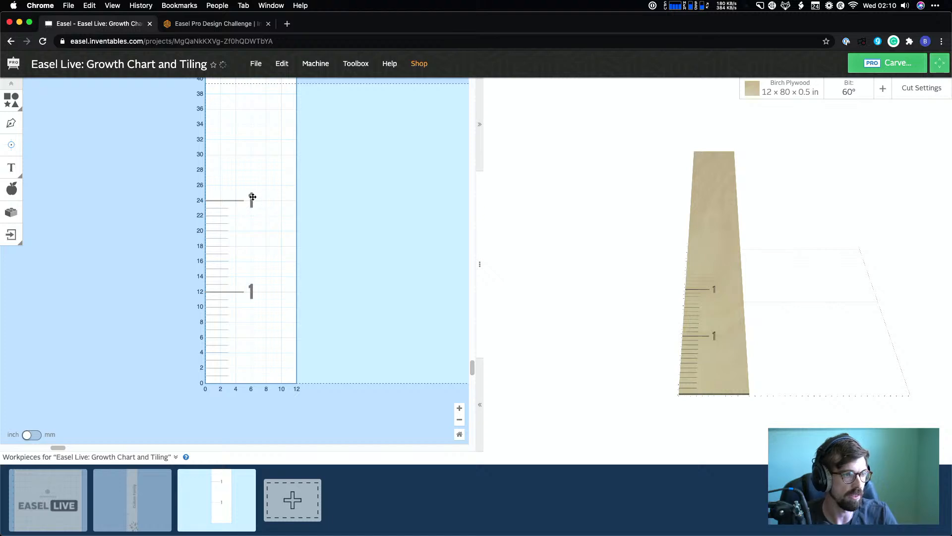
{"action": "left_click", "coordinate": [252, 197]}
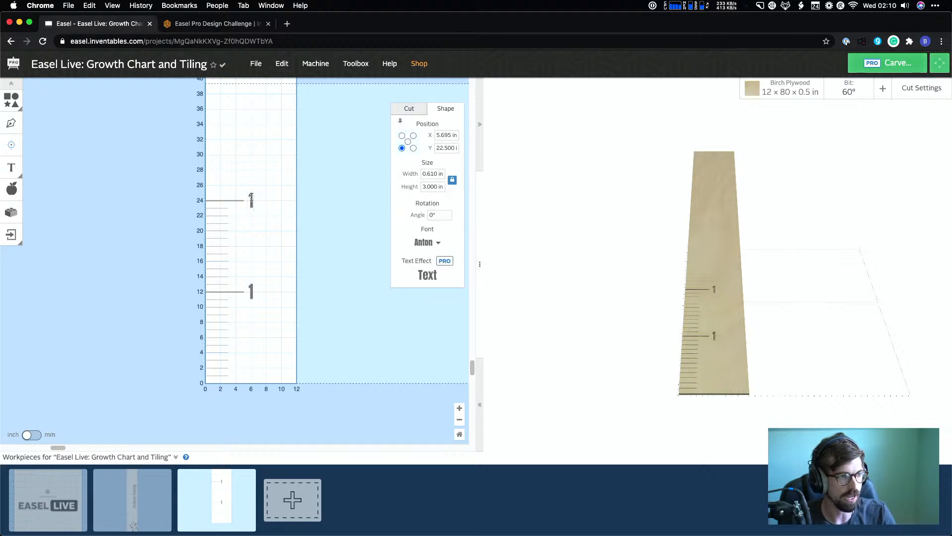
{"action": "double_click", "coordinate": [252, 196]}
{"action": "type", "text": "2"}
{"action": "left_click", "coordinate": [290, 237]}
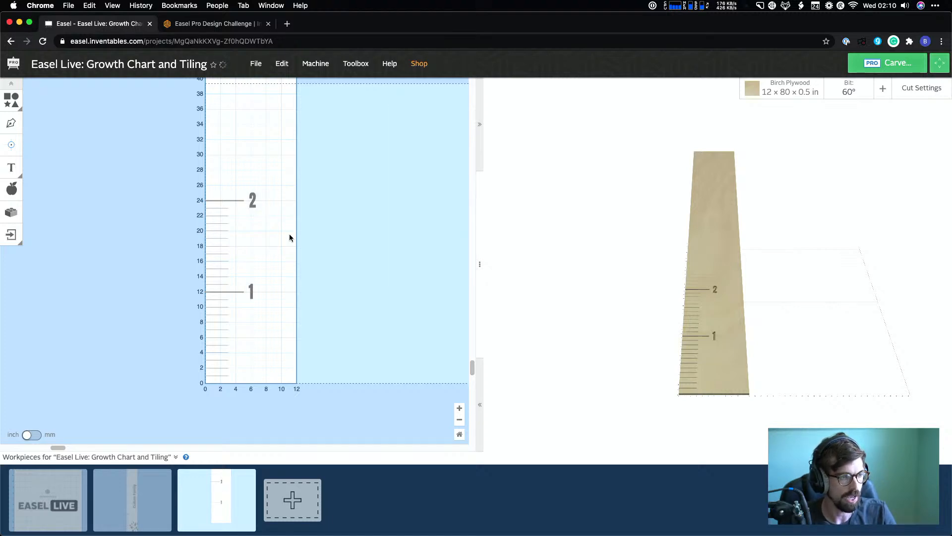
{"action": "scroll", "coordinate": [266, 230], "scroll_direction": "up", "scroll_amount": 2}
{"action": "left_click", "coordinate": [257, 220]}
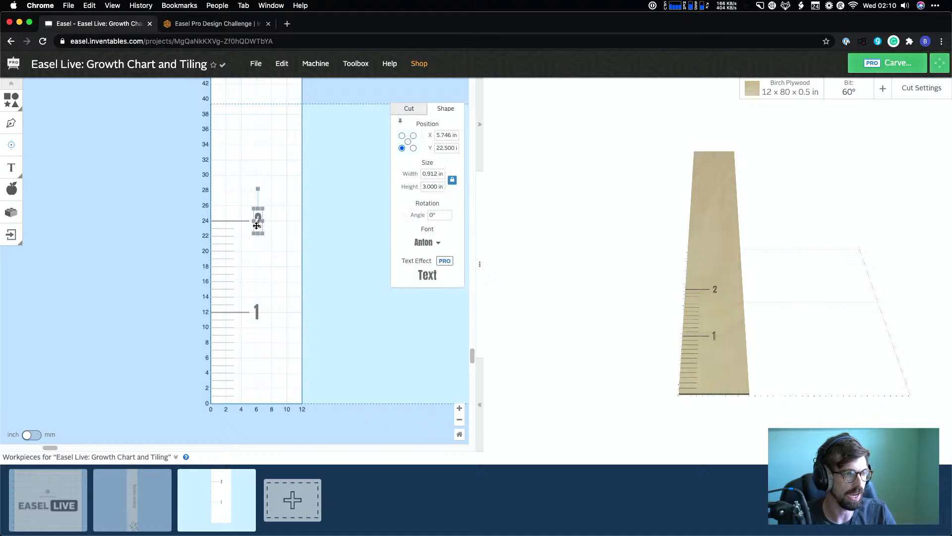
Duplicate the ruler lines and numerals of the first two feet and place the copy above the originals
{"action": "left_click", "coordinate": [289, 295]}
{"action": "scroll", "coordinate": [276, 290], "scroll_direction": "down", "scroll_amount": 2}
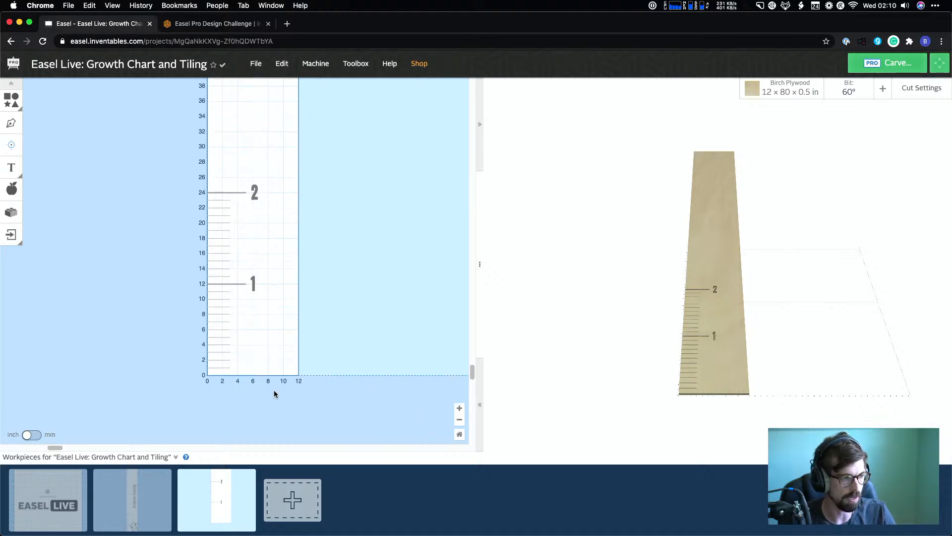
{"action": "left_click_drag", "start_coordinate": [275, 390], "coordinate": [184, 154]}
{"action": "scroll", "coordinate": [327, 268], "scroll_direction": "up", "scroll_amount": 3}
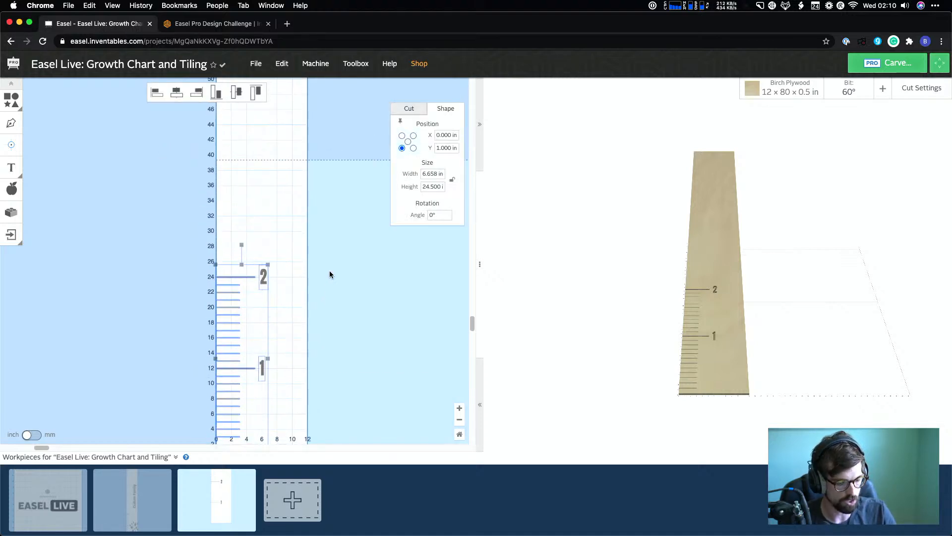
{"action": "key", "text": "super+d"}
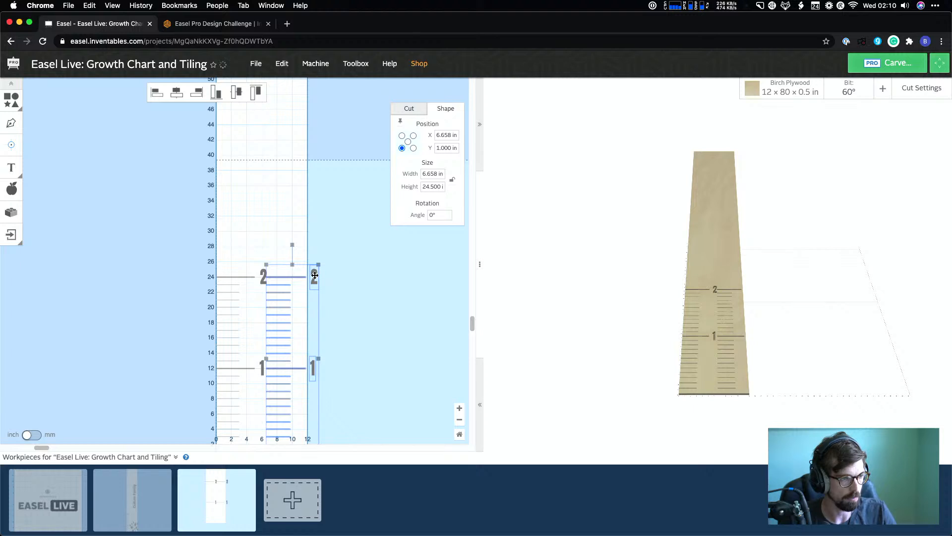
{"action": "left_click_drag", "start_coordinate": [315, 274], "coordinate": [328, 115]}
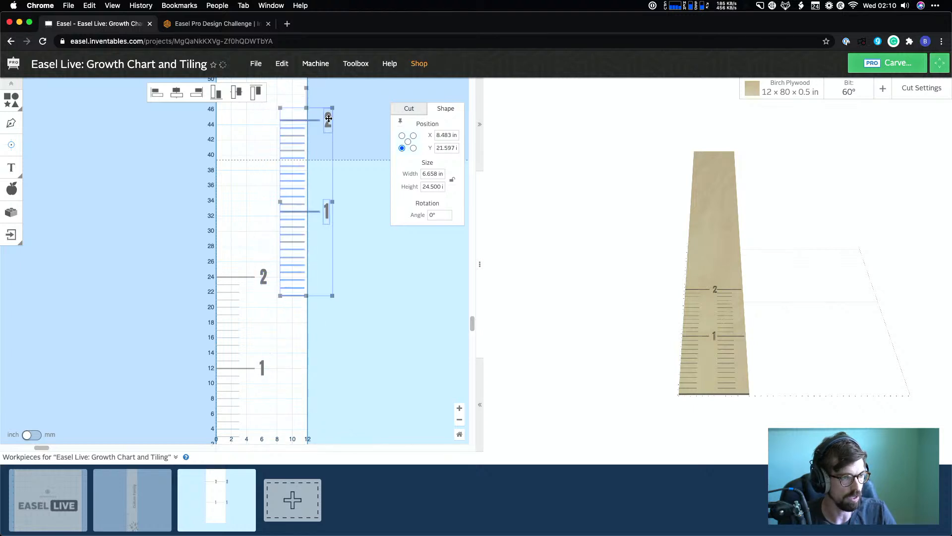
Position the copied two-foot section by its lower-left corner at X 0 in and Y 25 in
{"action": "left_click", "coordinate": [451, 136]}
{"action": "key", "text": "Tab"}
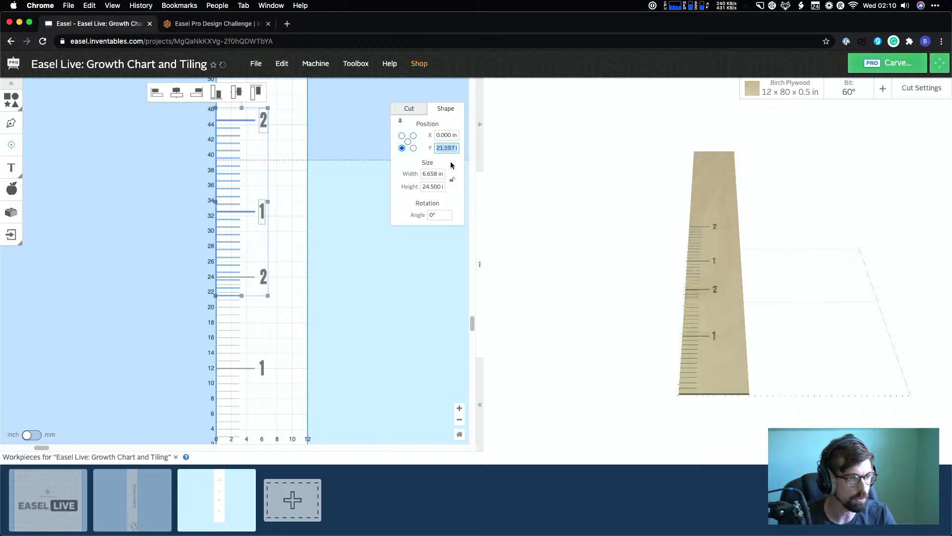
{"action": "type", "text": "15"}
{"action": "key", "text": "Return"}
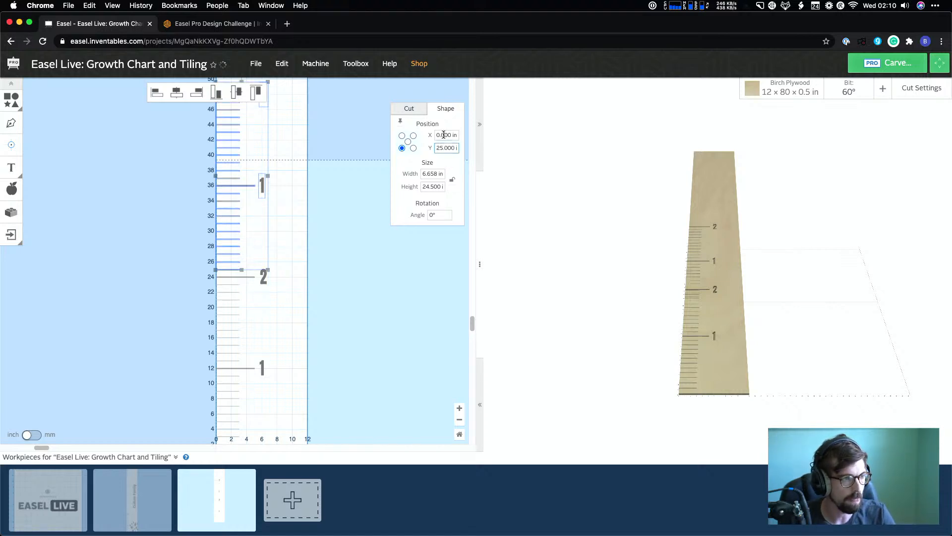
{"action": "left_click", "coordinate": [338, 314]}
Change the numerals at the 36 in and 48 in lines to 3 and 4
{"action": "scroll", "coordinate": [338, 314], "scroll_direction": "down", "scroll_amount": 5}
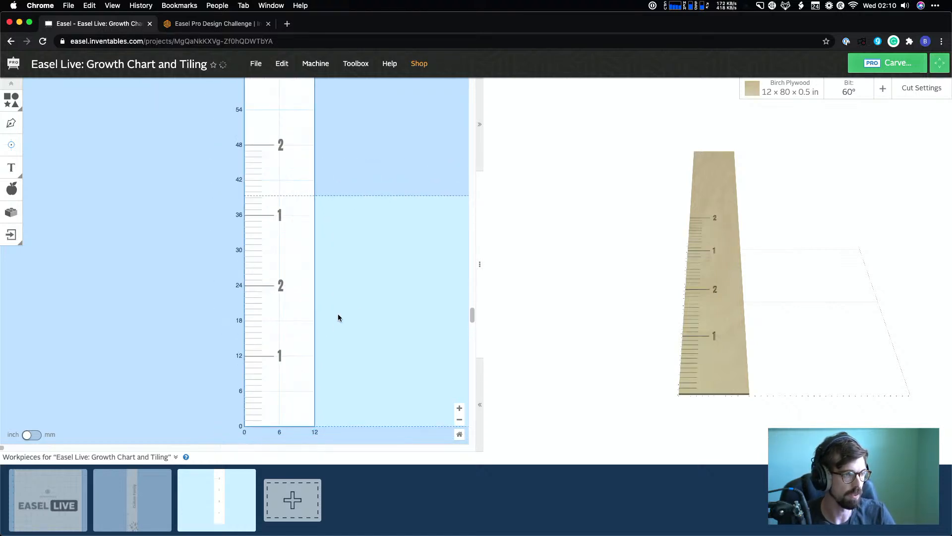
{"action": "double_click", "coordinate": [298, 245]}
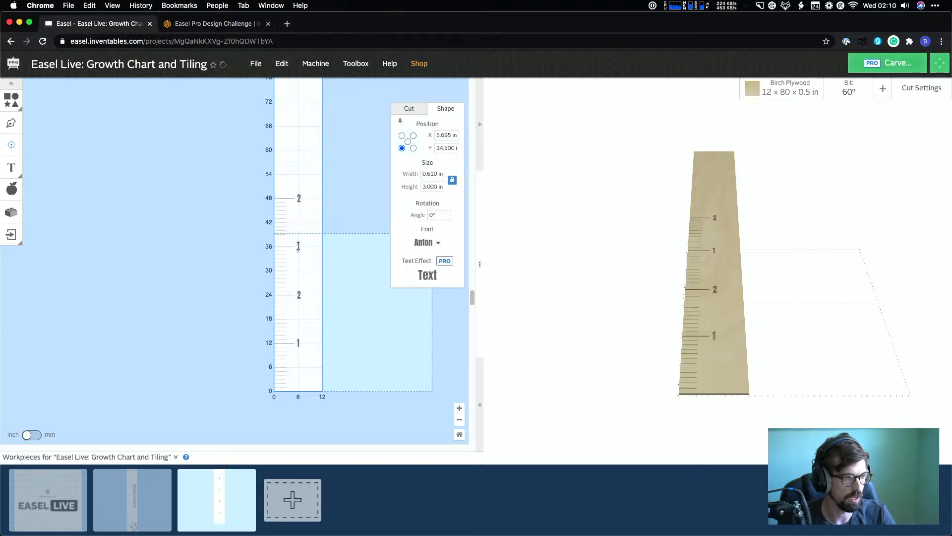
{"action": "type", "text": "3"}
{"action": "double_click", "coordinate": [298, 197]}
{"action": "type", "text": "4"}
{"action": "left_click", "coordinate": [342, 408]}
Duplicate the complete four-foot ruler section and position the copy's lower-left corner at X 0 in and Y 49 in
{"action": "left_click_drag", "start_coordinate": [334, 401], "coordinate": [243, 188]}
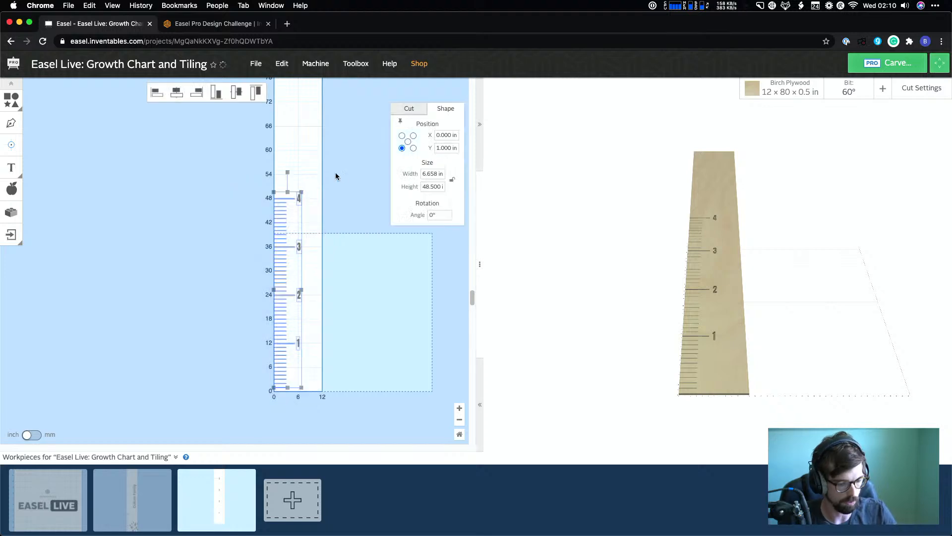
{"action": "key", "text": "super+d"}
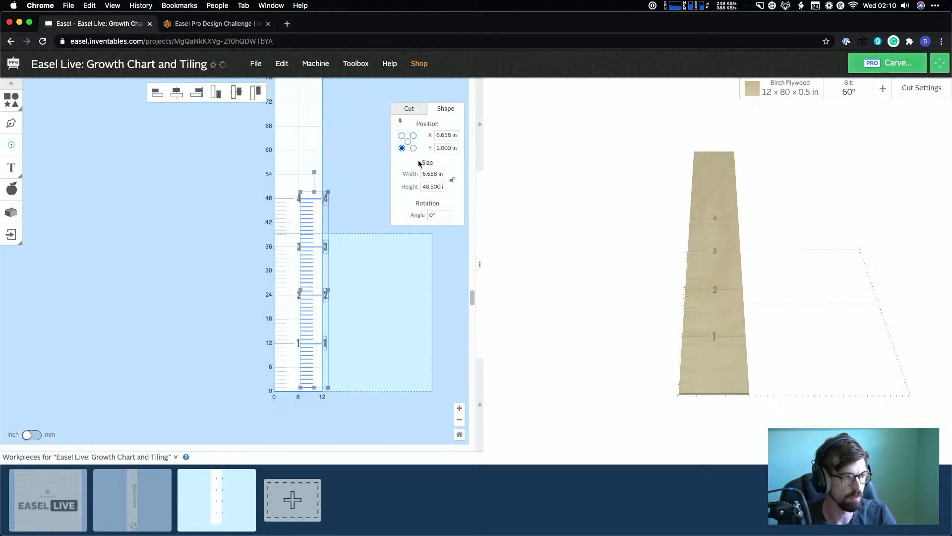
{"action": "left_click", "coordinate": [447, 135]}
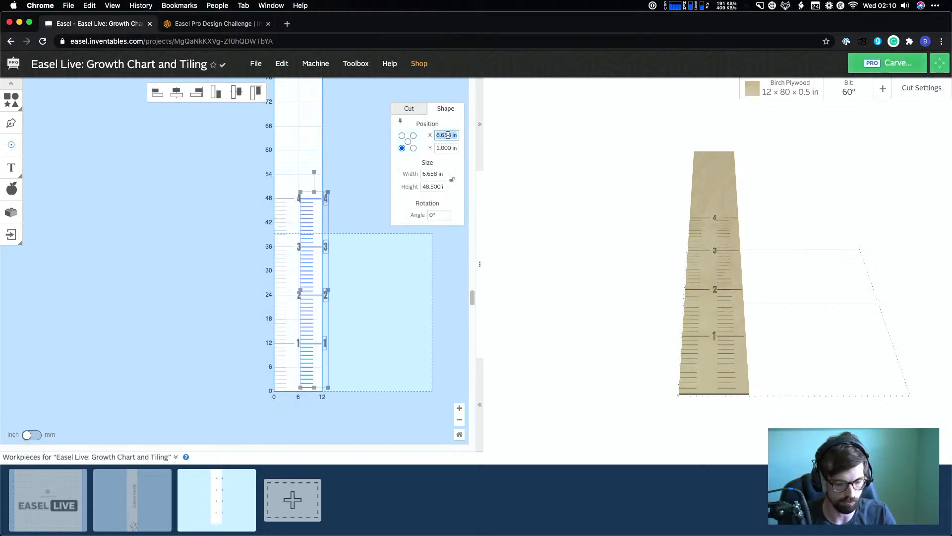
{"action": "type", "text": "0"}
{"action": "key", "text": "Tab"}
{"action": "type", "text": "47"}
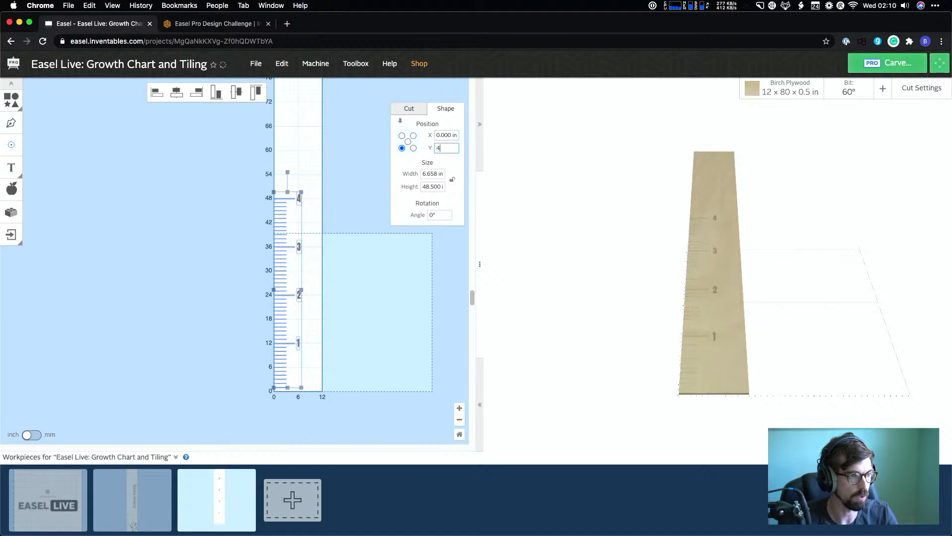
{"action": "key", "text": "Return"}
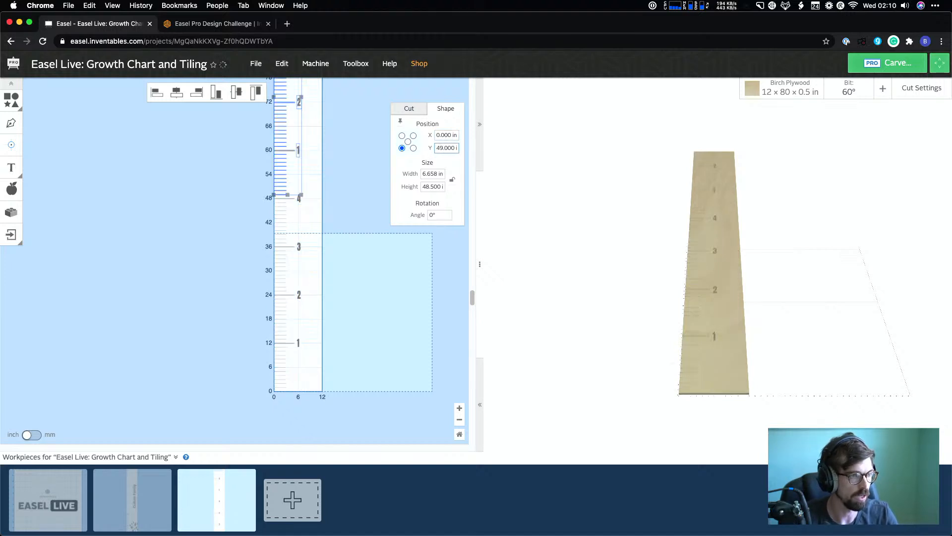
Delete the surplus copied numerals 3 and 4 and all ruler lines above the 72 in line
{"action": "scroll", "coordinate": [328, 213], "scroll_direction": "down", "scroll_amount": 2}
{"action": "left_click", "coordinate": [327, 215]}
{"action": "scroll", "coordinate": [325, 229], "scroll_direction": "down", "scroll_amount": 1}
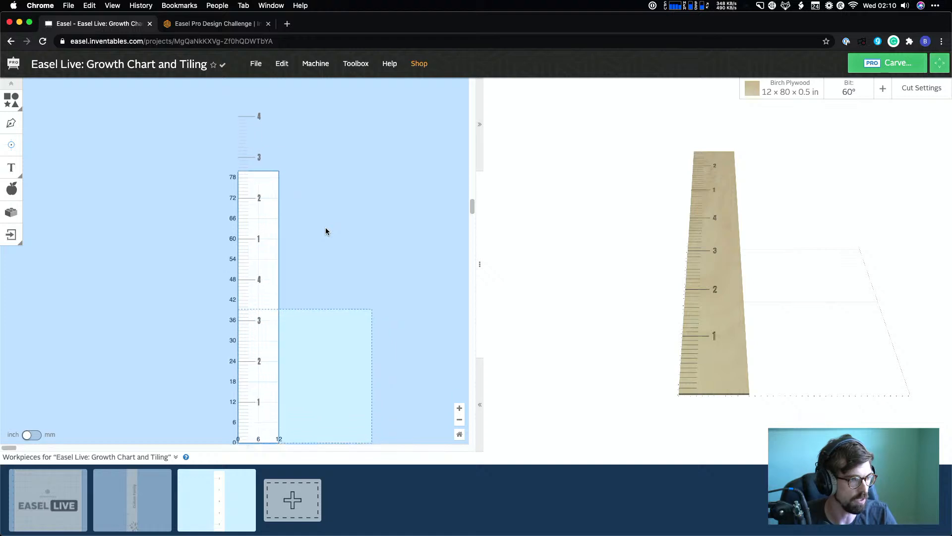
{"action": "left_click_drag", "start_coordinate": [198, 105], "coordinate": [254, 195]}
{"action": "scroll", "coordinate": [254, 195], "scroll_direction": "up", "scroll_amount": 5}
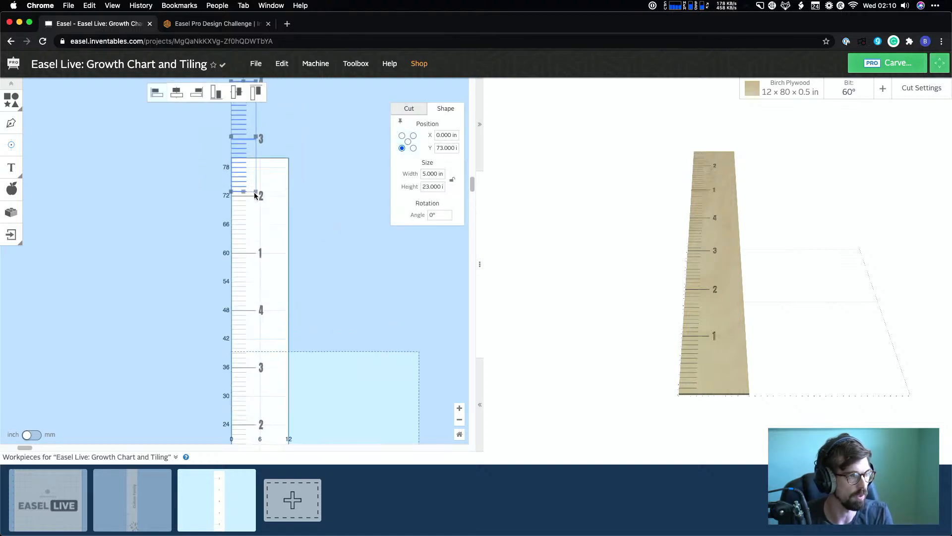
{"action": "left_click", "coordinate": [330, 207]}
{"action": "scroll", "coordinate": [274, 207], "scroll_direction": "up", "scroll_amount": 1}
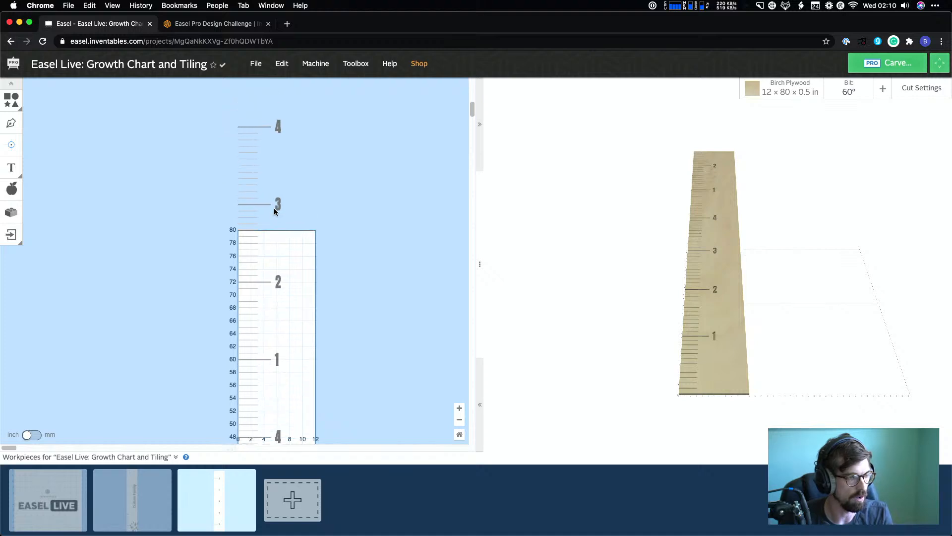
{"action": "left_click_drag", "start_coordinate": [186, 87], "coordinate": [322, 212]}
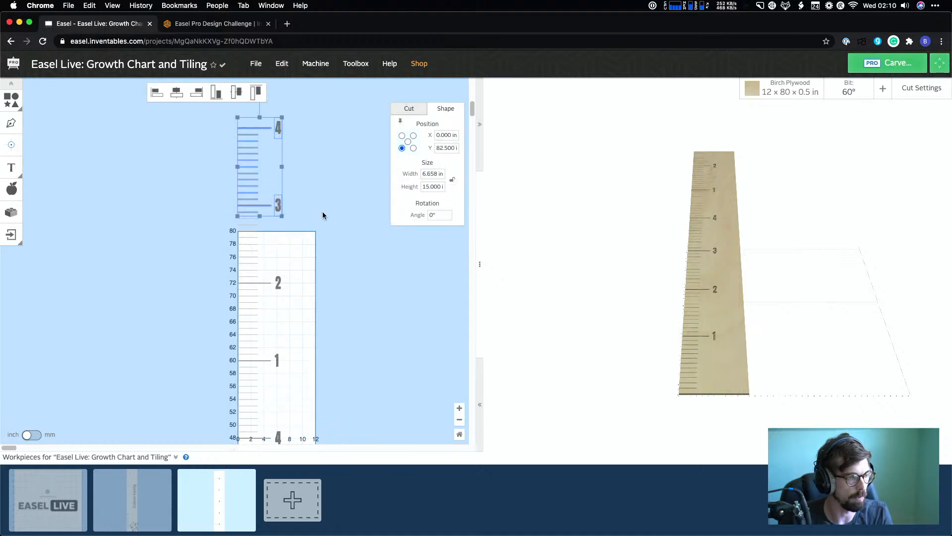
{"action": "key", "text": "Delete"}
{"action": "left_click_drag", "start_coordinate": [236, 218], "coordinate": [263, 282]}
{"action": "scroll", "coordinate": [324, 305], "scroll_direction": "down", "scroll_amount": 10}
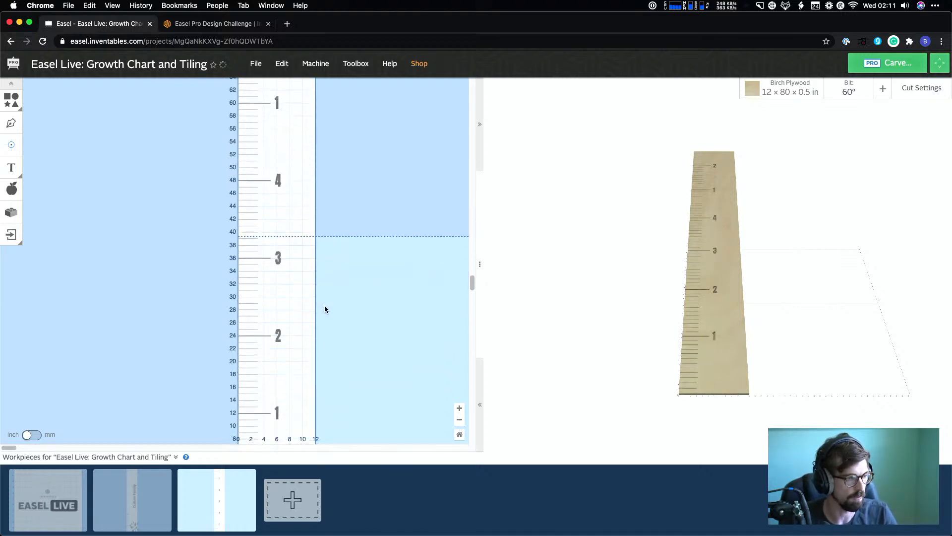
Change the numerals at the 60 in and 72 in lines to 5 and 6
{"action": "scroll", "coordinate": [324, 308], "scroll_direction": "up", "scroll_amount": 8}
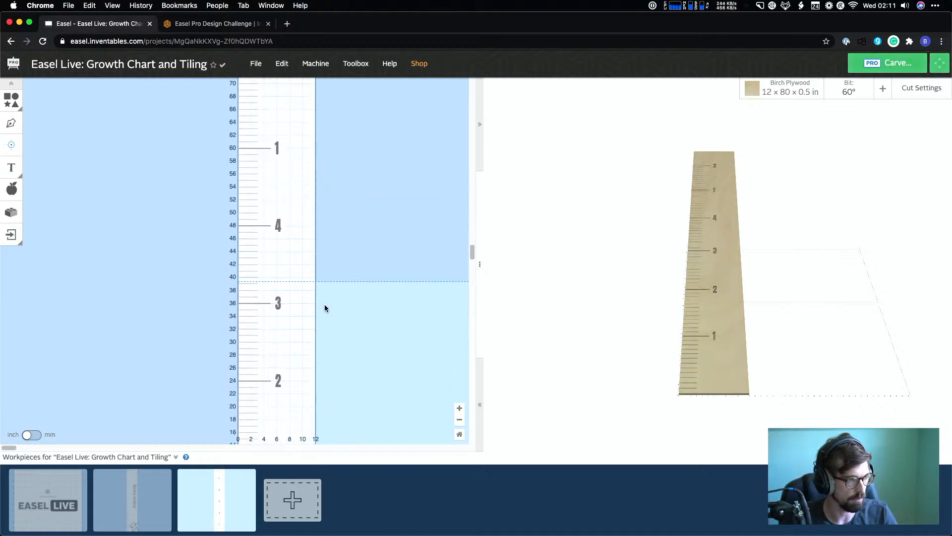
{"action": "double_click", "coordinate": [277, 223]}
{"action": "type", "text": "5"}
{"action": "double_click", "coordinate": [277, 148]}
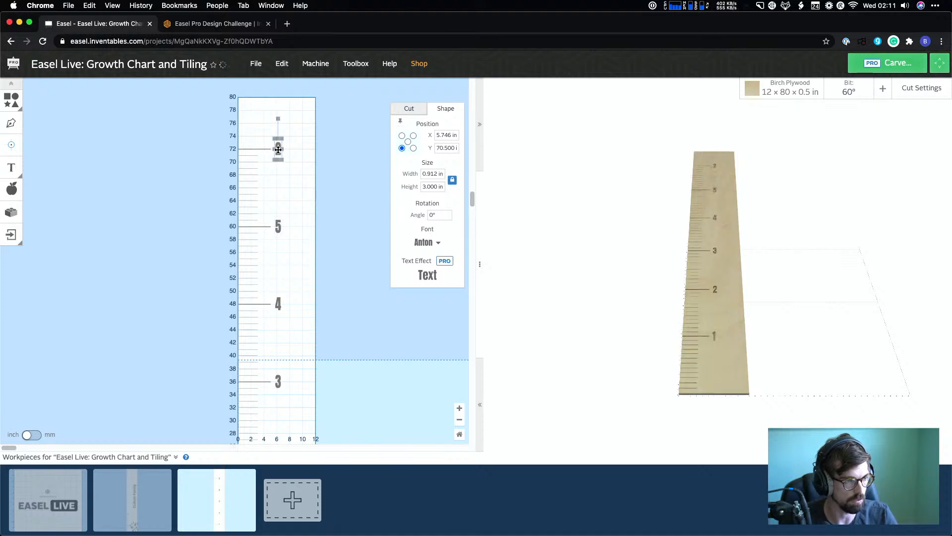
{"action": "type", "text": "6"}
{"action": "left_click", "coordinate": [302, 147]}
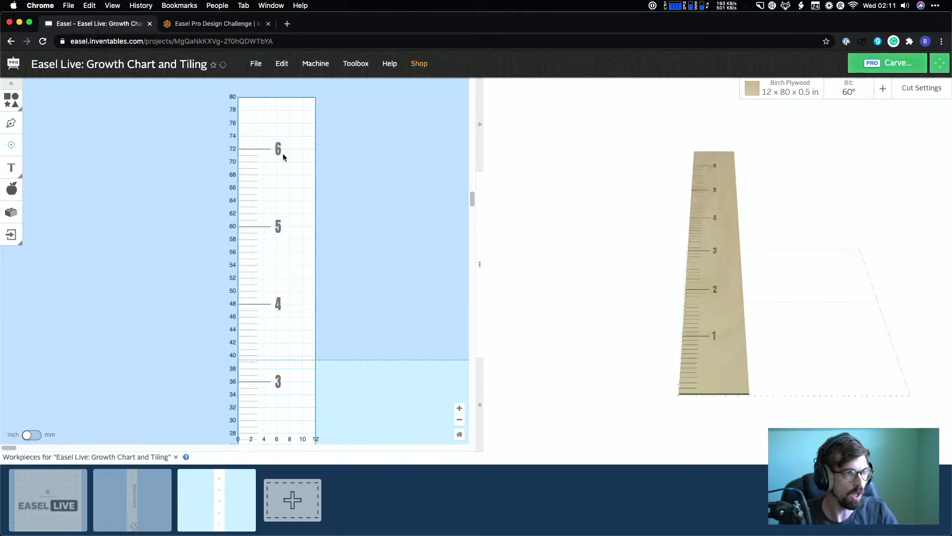
{"action": "scroll", "coordinate": [282, 153], "scroll_direction": "up", "scroll_amount": 2}
{"action": "scroll", "coordinate": [281, 153], "scroll_direction": "up", "scroll_amount": 1}
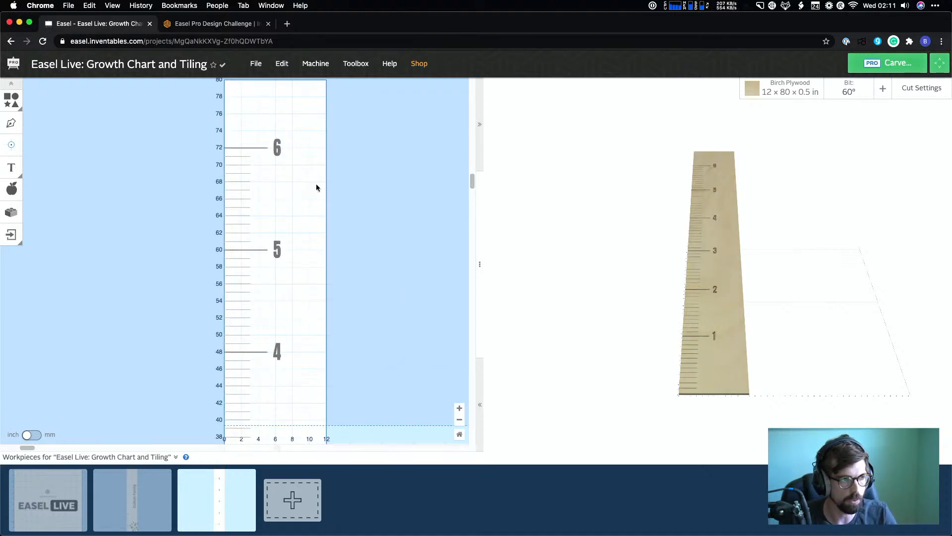
{"action": "scroll", "coordinate": [316, 187], "scroll_direction": "down", "scroll_amount": 3}
{"action": "scroll", "coordinate": [316, 186], "scroll_direction": "left", "scroll_amount": 2}
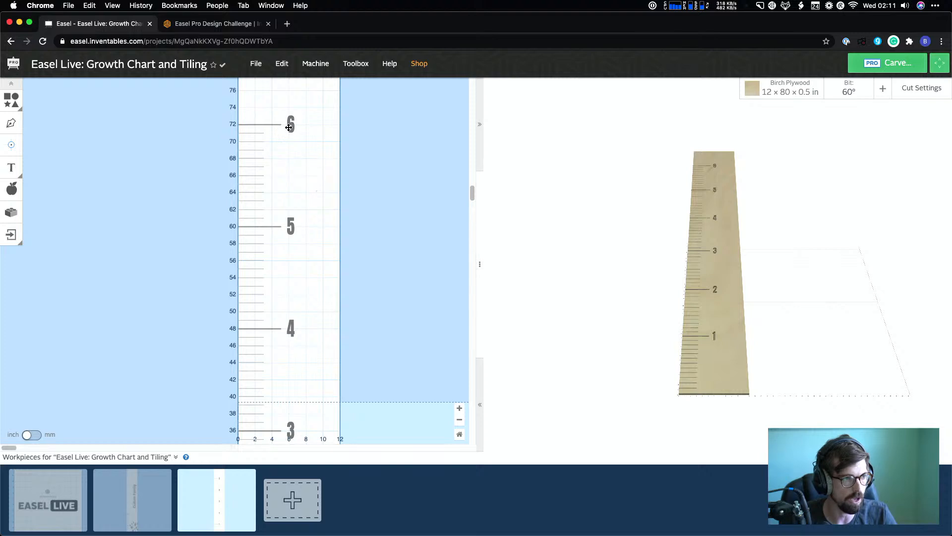
{"action": "left_click", "coordinate": [289, 127]}
{"action": "key", "text": "Right"}
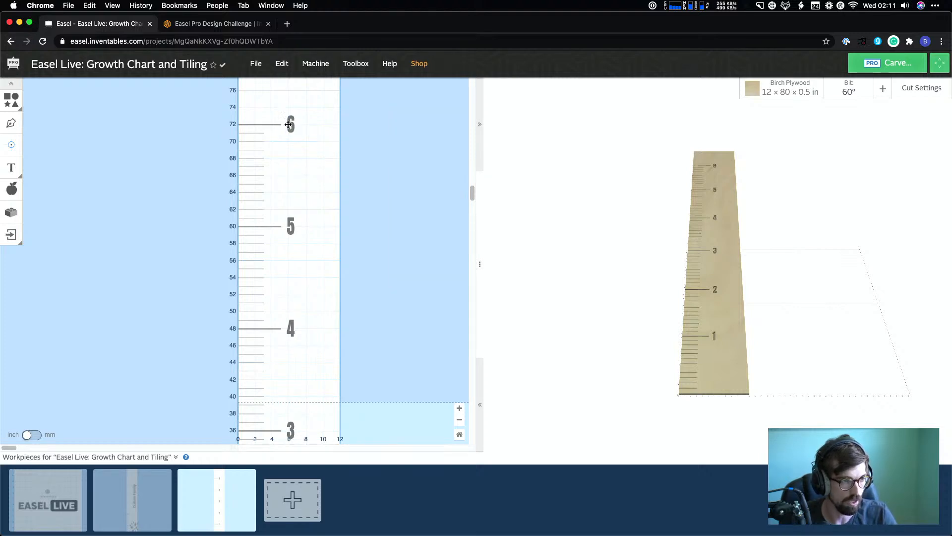
{"action": "left_click", "coordinate": [333, 140]}
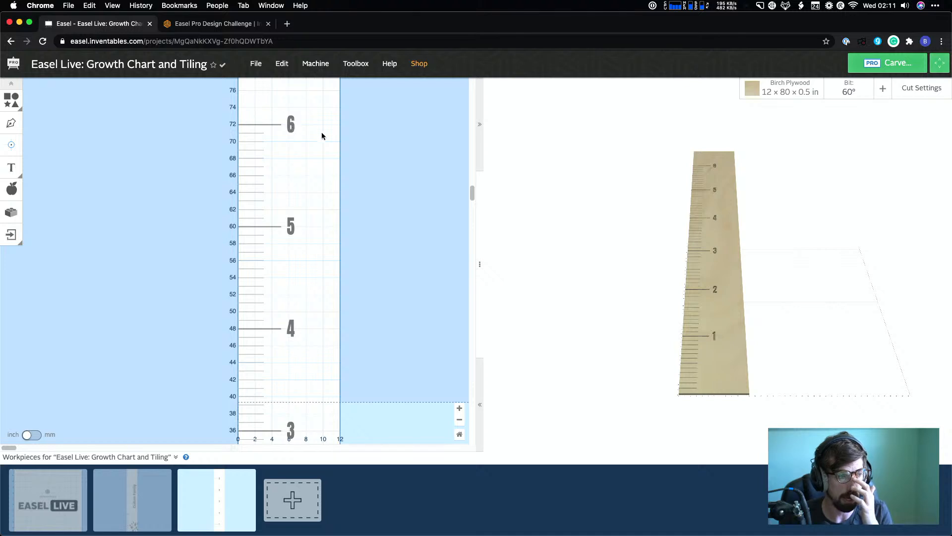
{"action": "left_click", "coordinate": [293, 120]}
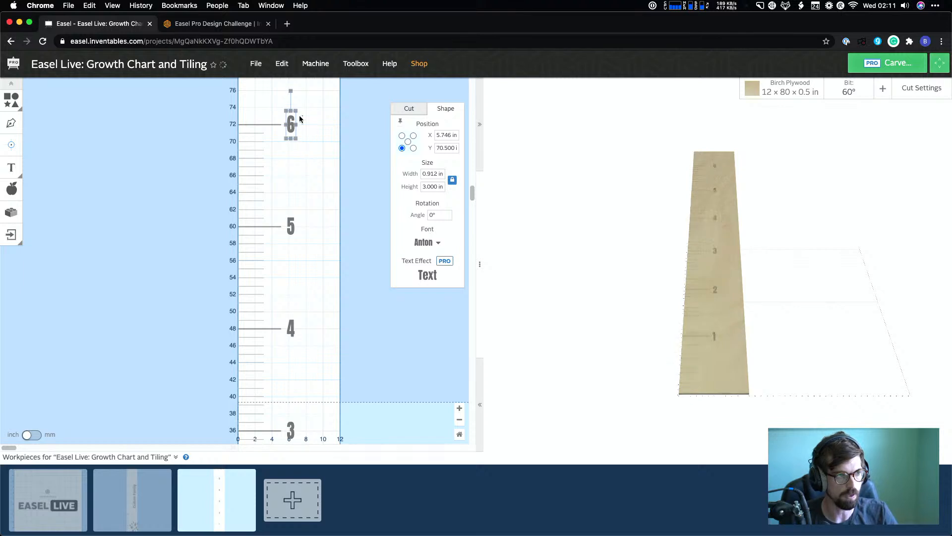
{"action": "left_click", "coordinate": [308, 122]}
Add the test characters jfjkdlsajf after the 6 at the 72 in line and remove them again
{"action": "double_click", "coordinate": [290, 124]}
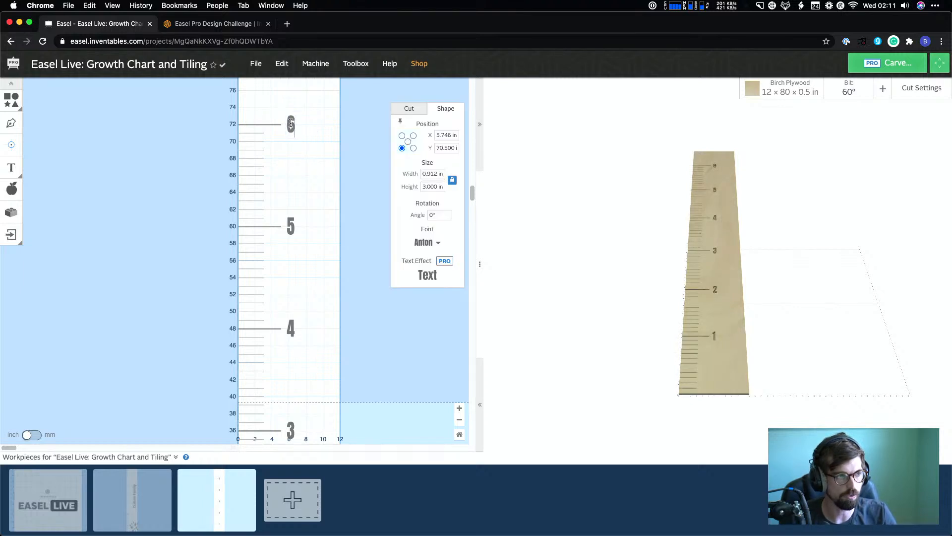
{"action": "key", "text": "Left"}
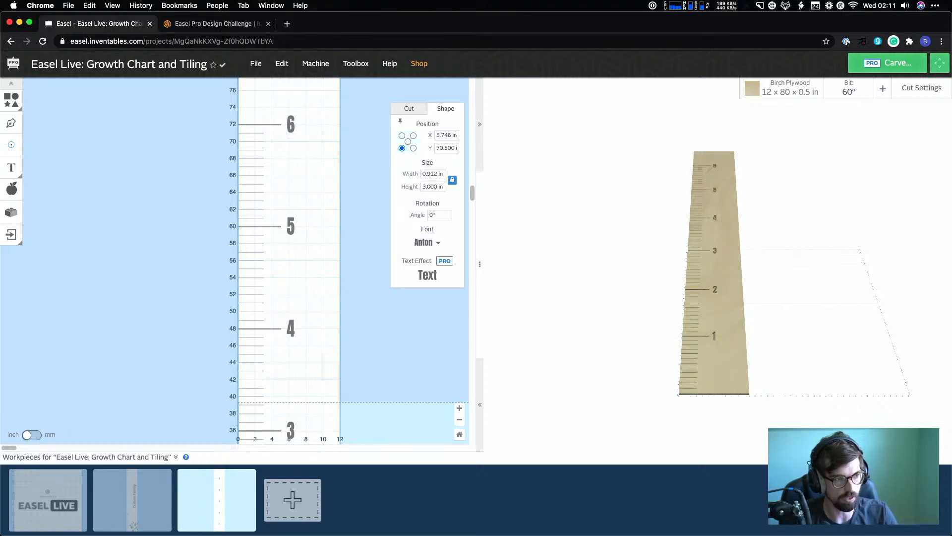
{"action": "type", "text": "jfjkdlsajf"}
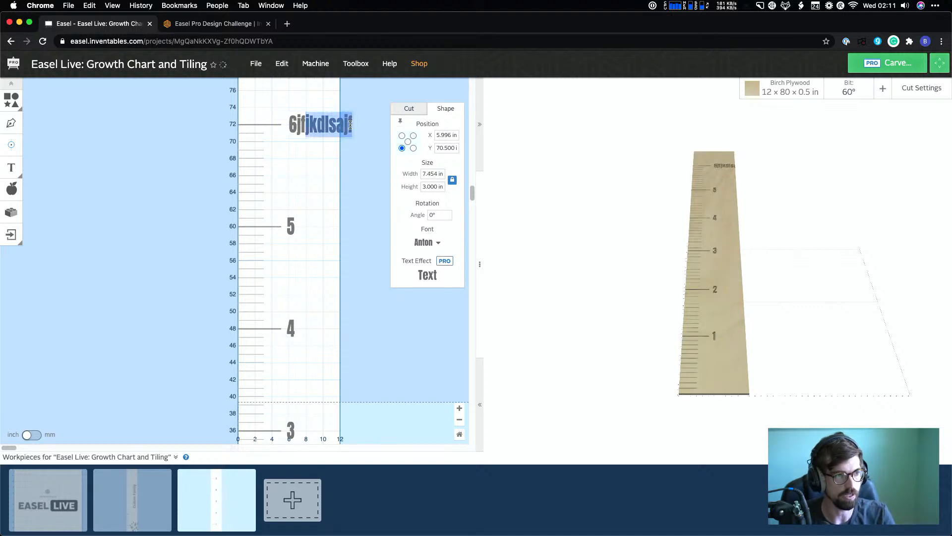
{"action": "key", "text": "BackSpace"}
{"action": "key", "text": "BackSpace"}
{"action": "key", "text": "BackSpace"}
{"action": "key", "text": "BackSpace"}
{"action": "key", "text": "BackSpace"}
{"action": "key", "text": "BackSpace"}
{"action": "key", "text": "BackSpace"}
{"action": "key", "text": "BackSpace"}
{"action": "key", "text": "BackSpace"}
{"action": "key", "text": "BackSpace"}
{"action": "left_click", "coordinate": [336, 140]}
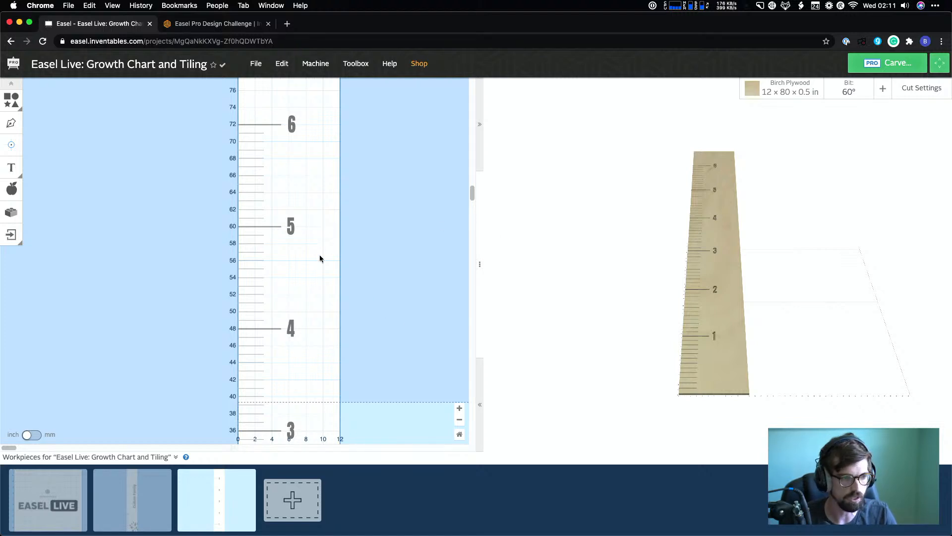
Move the numeral 6 right to about X 9 in at the same height and shift the numeral 5 slightly right
{"action": "scroll", "coordinate": [320, 257], "scroll_direction": "down", "scroll_amount": 2}
{"action": "scroll", "coordinate": [320, 256], "scroll_direction": "up", "scroll_amount": 3}
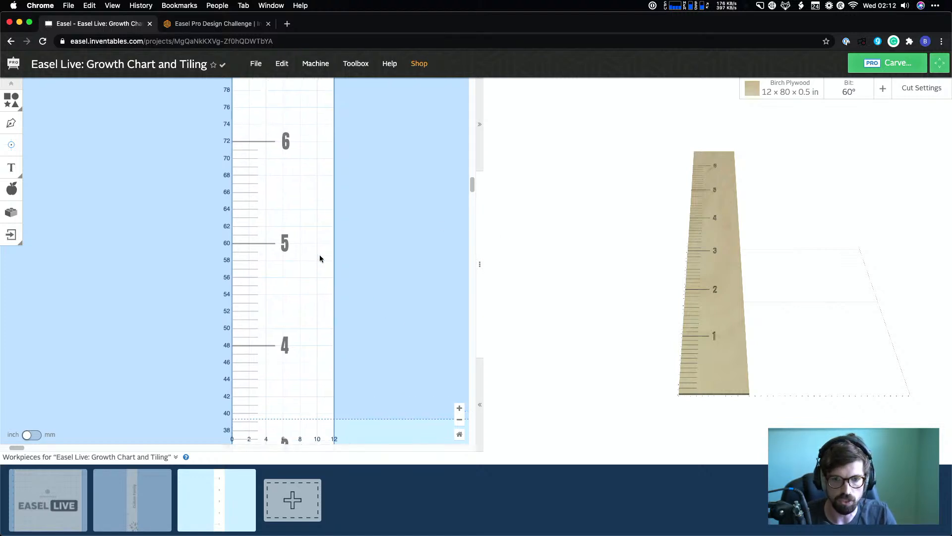
{"action": "scroll", "coordinate": [319, 258], "scroll_direction": "down", "scroll_amount": 5}
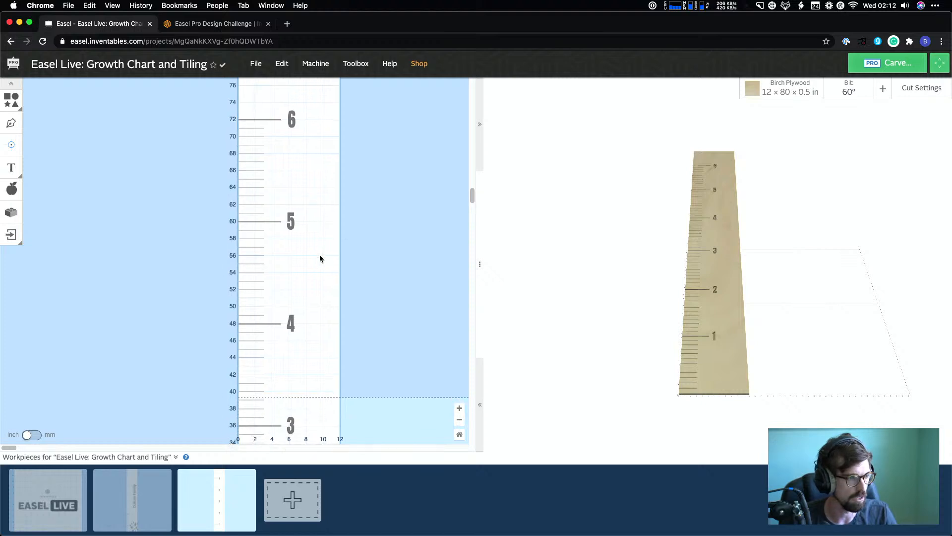
{"action": "scroll", "coordinate": [350, 319], "scroll_direction": "down", "scroll_amount": 5}
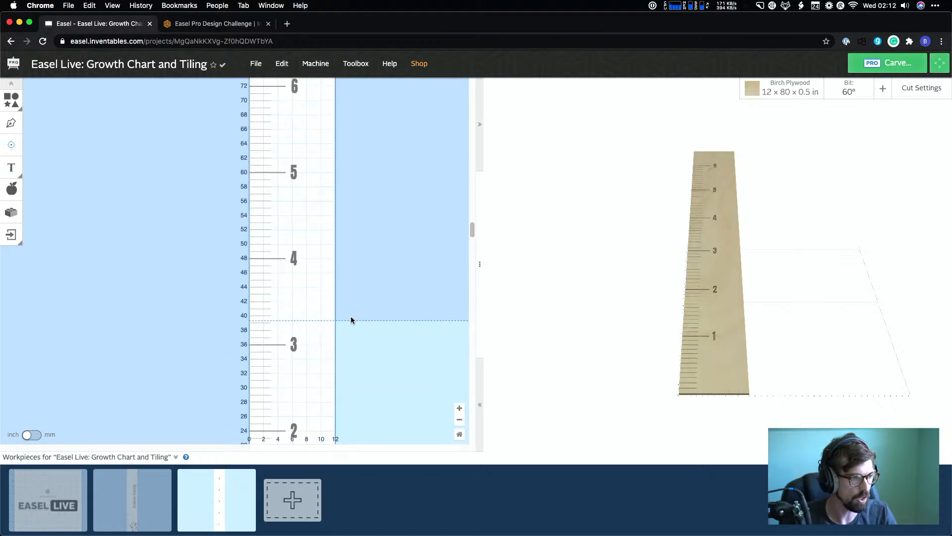
{"action": "scroll", "coordinate": [351, 320], "scroll_direction": "down", "scroll_amount": 5}
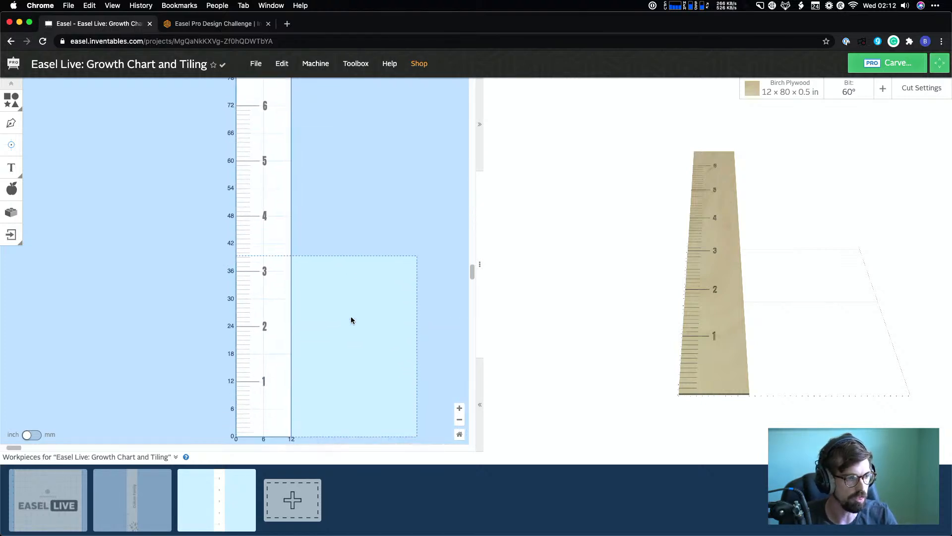
{"action": "left_click_drag", "start_coordinate": [331, 401], "coordinate": [305, 264]}
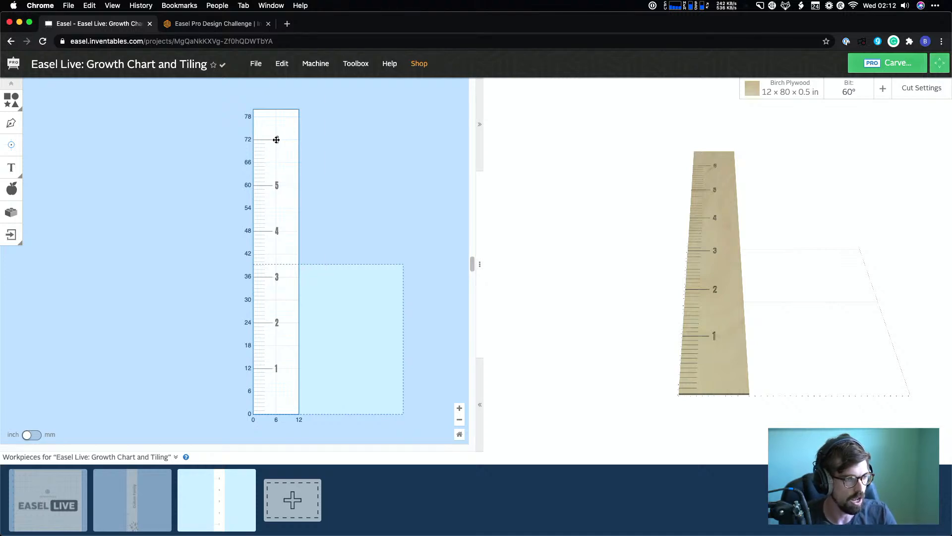
{"action": "left_click_drag", "start_coordinate": [276, 139], "coordinate": [289, 140]}
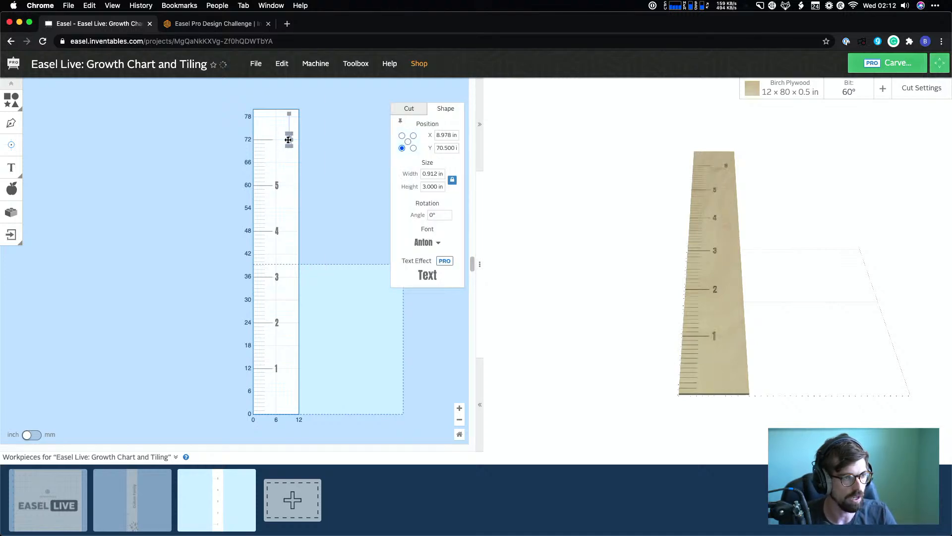
{"action": "left_click", "coordinate": [276, 186]}
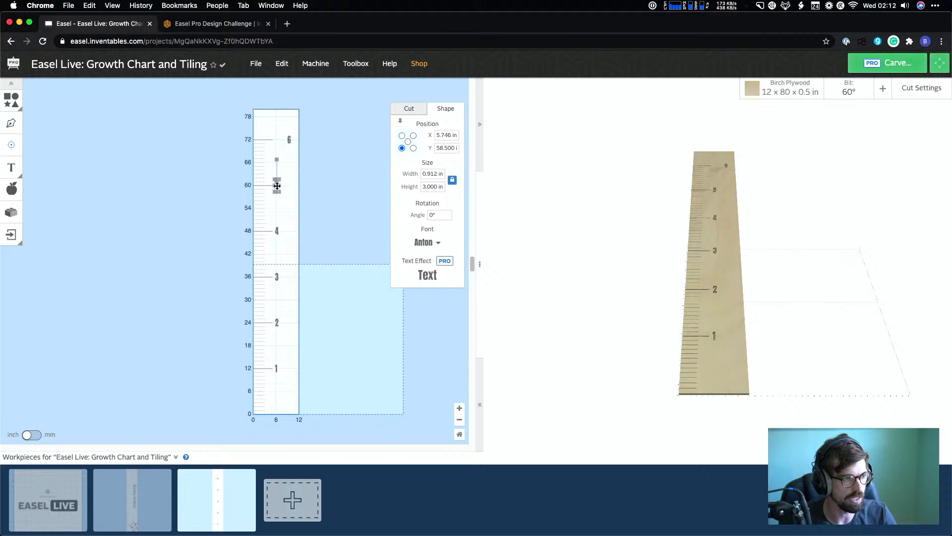
{"action": "left_click_drag", "start_coordinate": [277, 186], "coordinate": [280, 186]}
Set the Y position of the numeral 6 to 70 in
{"action": "left_click", "coordinate": [290, 137]}
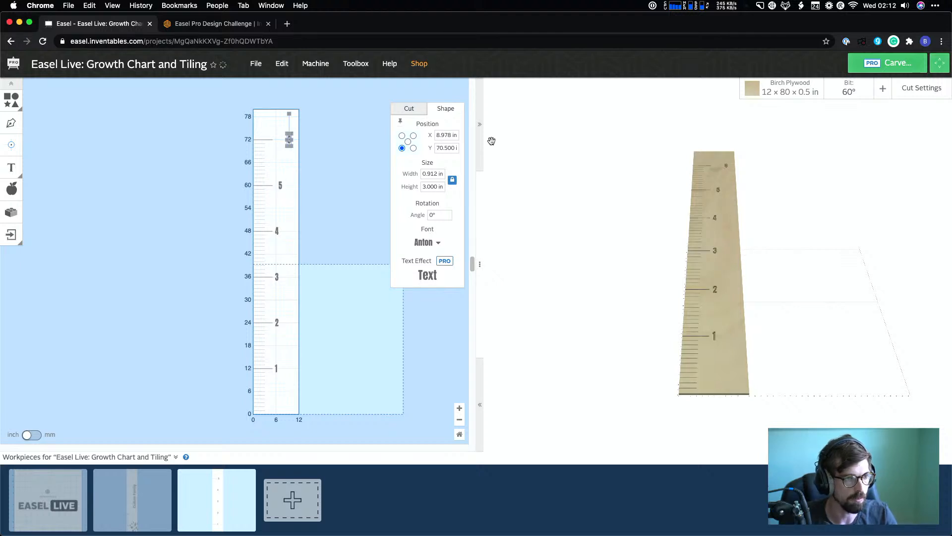
{"action": "left_click", "coordinate": [449, 148]}
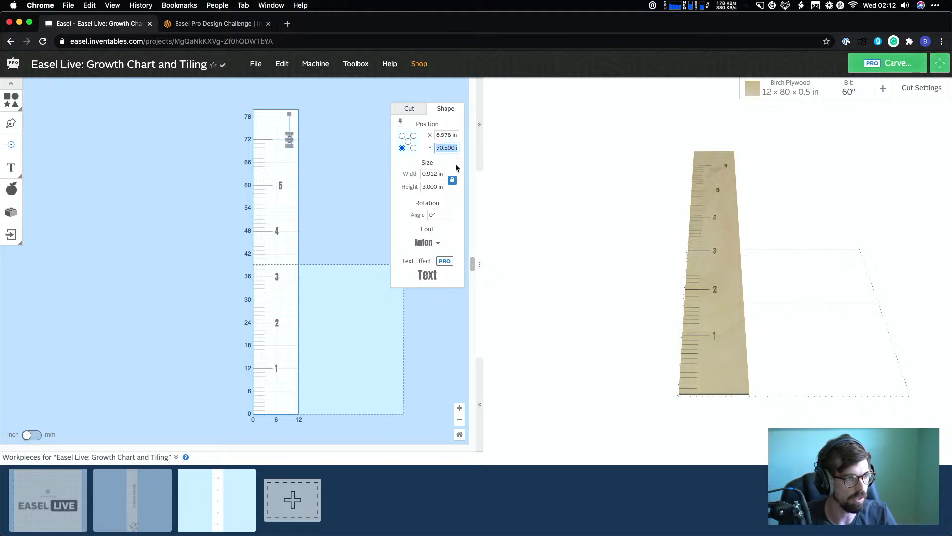
{"action": "type", "text": "70"}
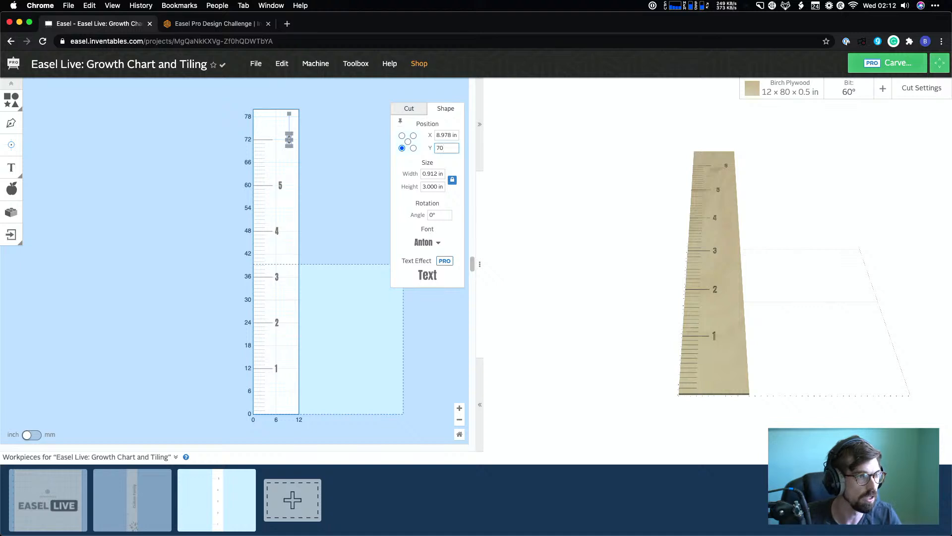
Set the Y position of the 6's lower-left corner to 72 in
{"action": "key", "text": "Return"}
{"action": "left_click", "coordinate": [323, 177]}
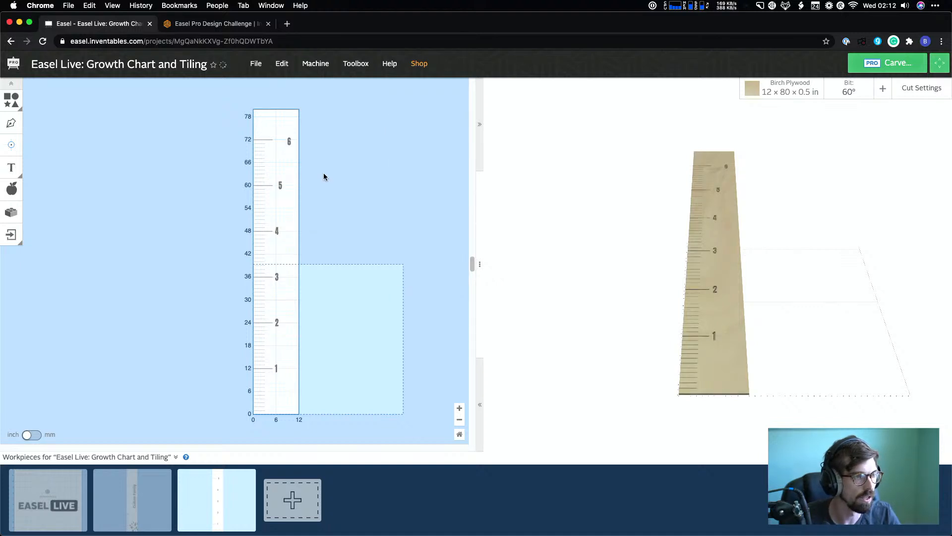
{"action": "left_click", "coordinate": [290, 142]}
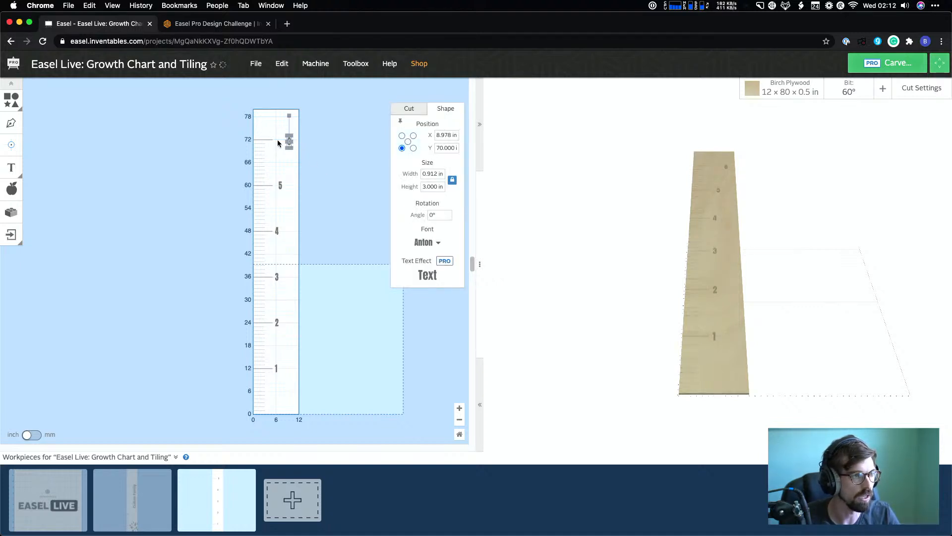
{"action": "scroll", "coordinate": [276, 140], "scroll_direction": "up", "scroll_amount": 5}
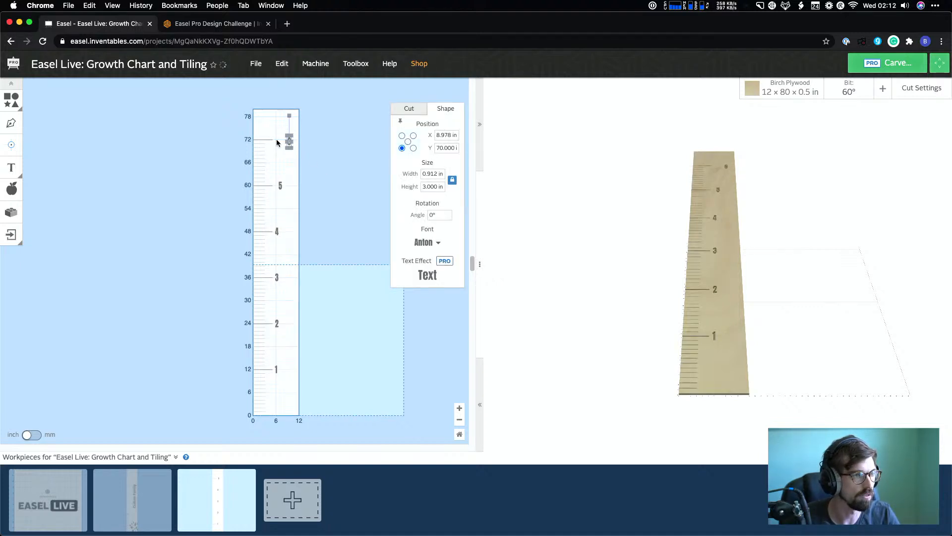
{"action": "left_click", "coordinate": [450, 147]}
{"action": "type", "text": "72"}
{"action": "key", "text": "Return"}
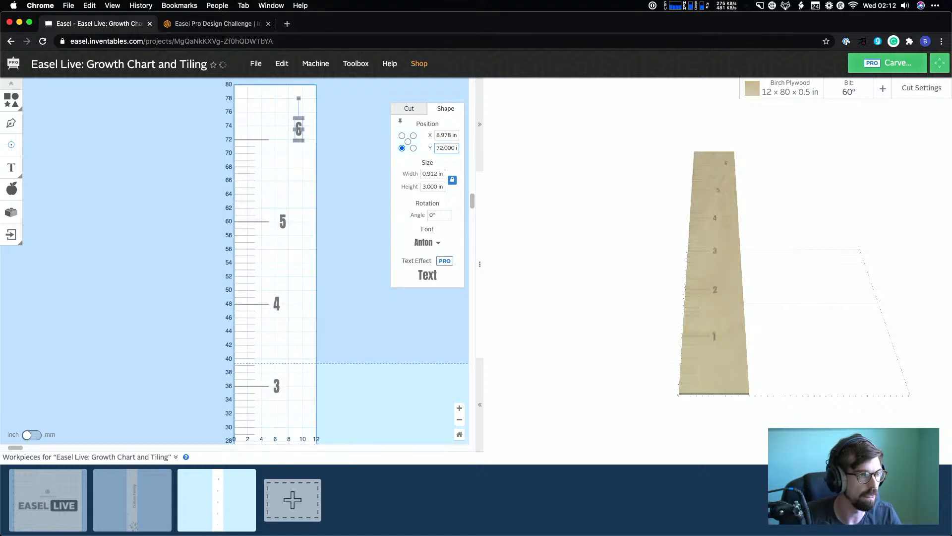
Use the center of the 6 as its position reference and set its Y position to 72 in
{"action": "left_click", "coordinate": [407, 141]}
{"action": "left_click", "coordinate": [441, 149]}
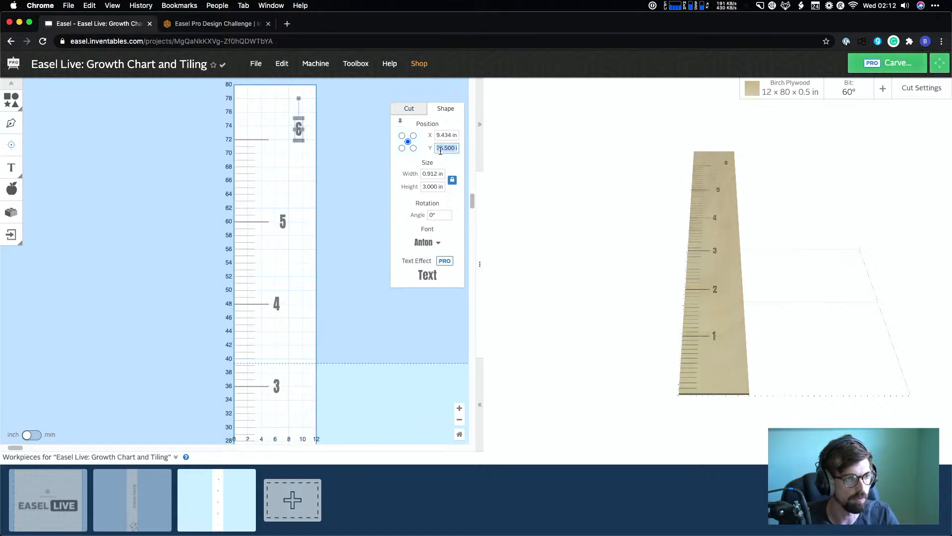
{"action": "type", "text": "70"}
{"action": "key", "text": "Return"}
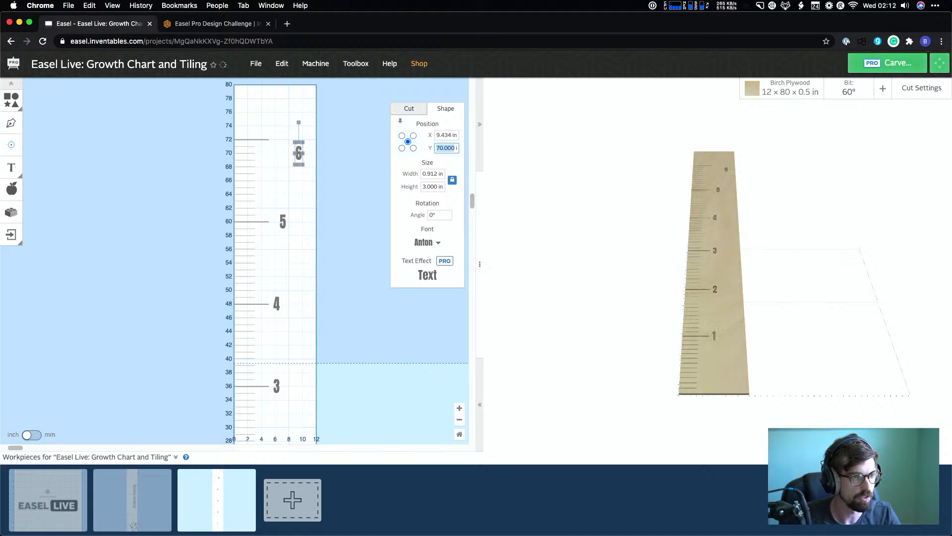
{"action": "type", "text": "72"}
{"action": "key", "text": "Return"}
{"action": "left_click", "coordinate": [316, 231]}
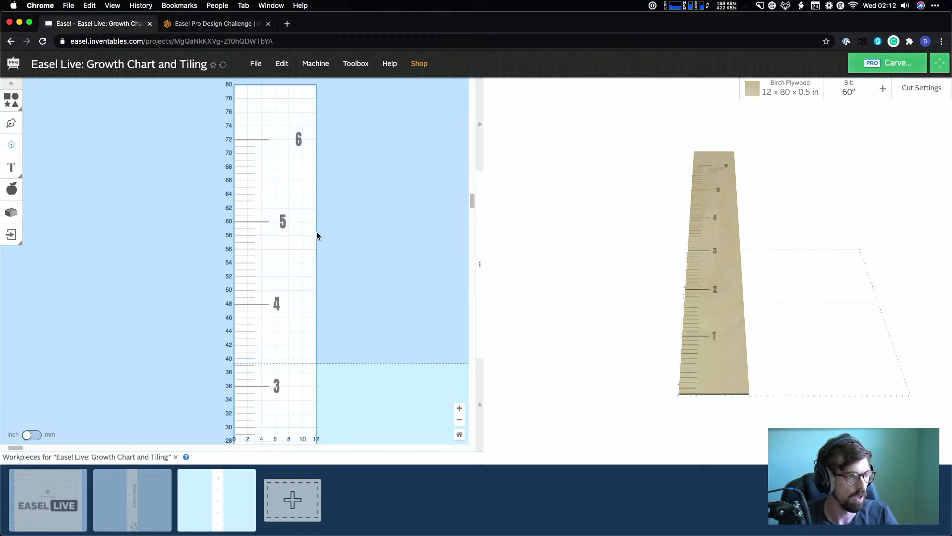
Check the position of the 5, and select all six numerals to review their horizontal alignment
{"action": "left_click", "coordinate": [283, 219]}
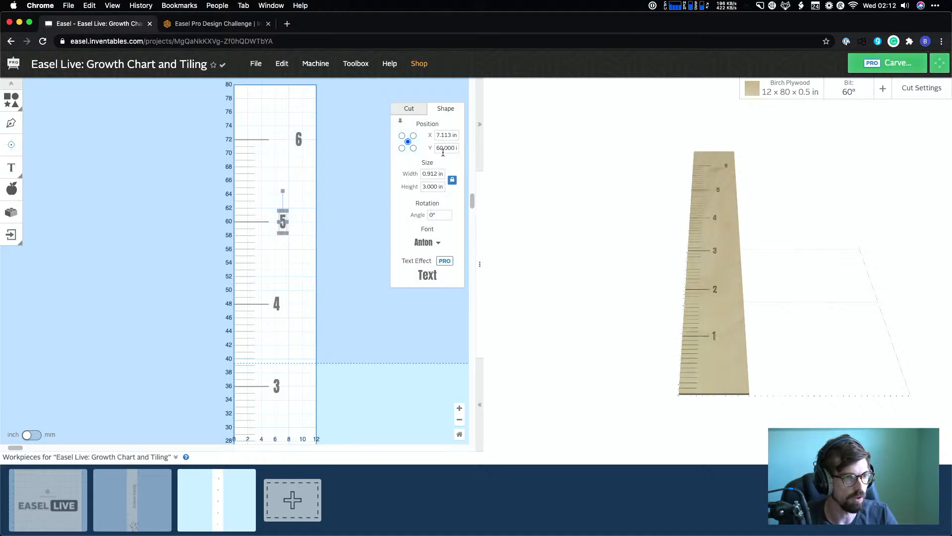
{"action": "left_click", "coordinate": [332, 200]}
{"action": "scroll", "coordinate": [332, 261], "scroll_direction": "down", "scroll_amount": 5}
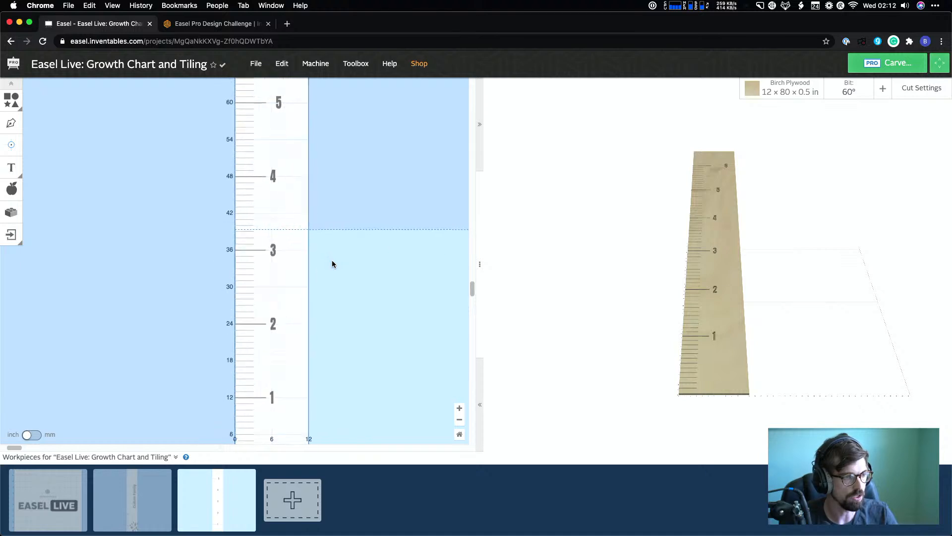
{"action": "scroll", "coordinate": [332, 263], "scroll_direction": "down", "scroll_amount": 5}
{"action": "left_click_drag", "start_coordinate": [362, 362], "coordinate": [286, 90]}
{"action": "scroll", "coordinate": [319, 293], "scroll_direction": "right", "scroll_amount": 3}
{"action": "scroll", "coordinate": [319, 293], "scroll_direction": "down", "scroll_amount": 1}
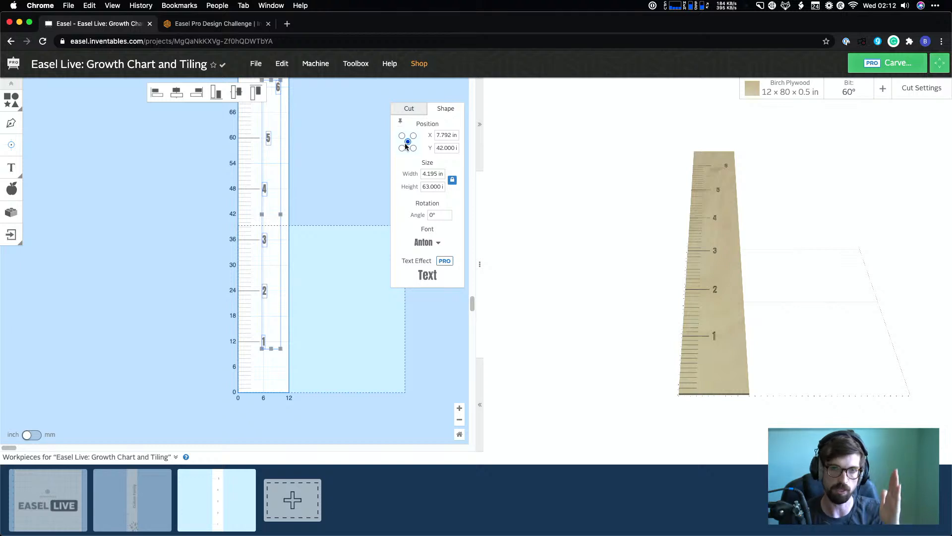
{"action": "scroll", "coordinate": [271, 174], "scroll_direction": "up", "scroll_amount": 2}
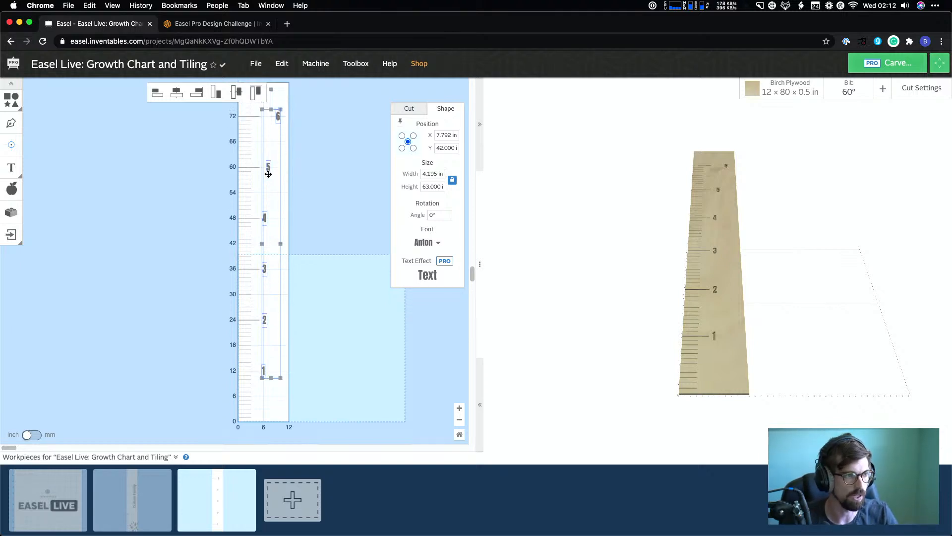
{"action": "left_click", "coordinate": [291, 114]}
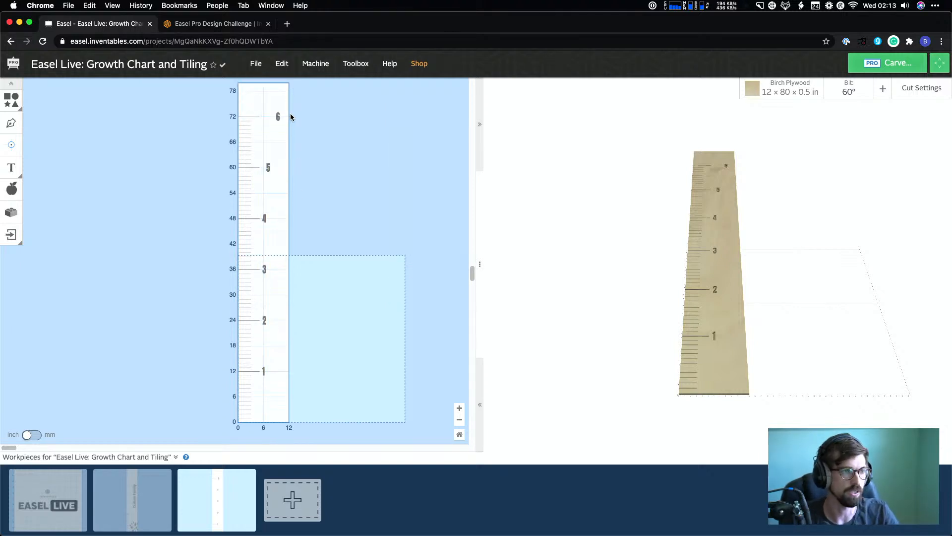
Replace the text of the topmost numeral 6 with 7.4
{"action": "left_click", "coordinate": [276, 116]}
{"action": "double_click", "coordinate": [277, 116]}
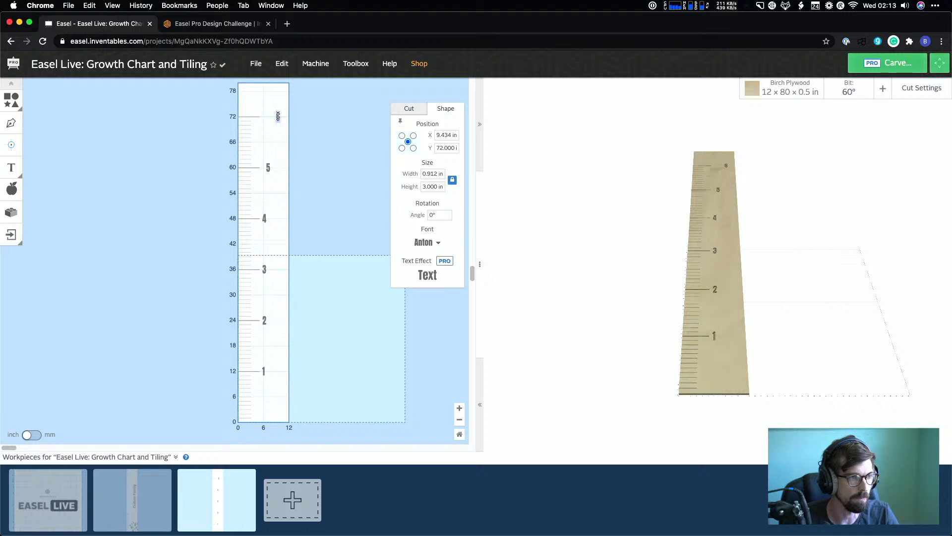
{"action": "type", "text": "10"}
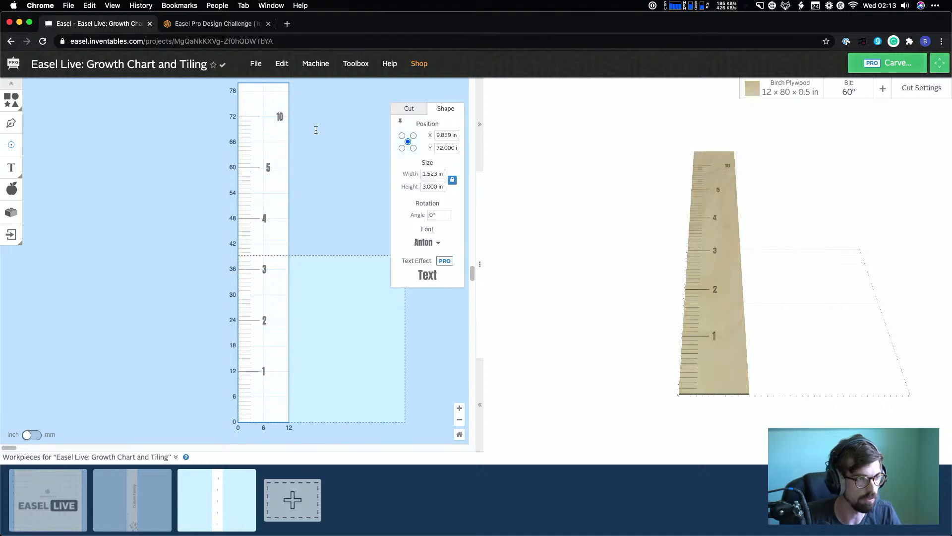
{"action": "key", "text": "BackSpace"}
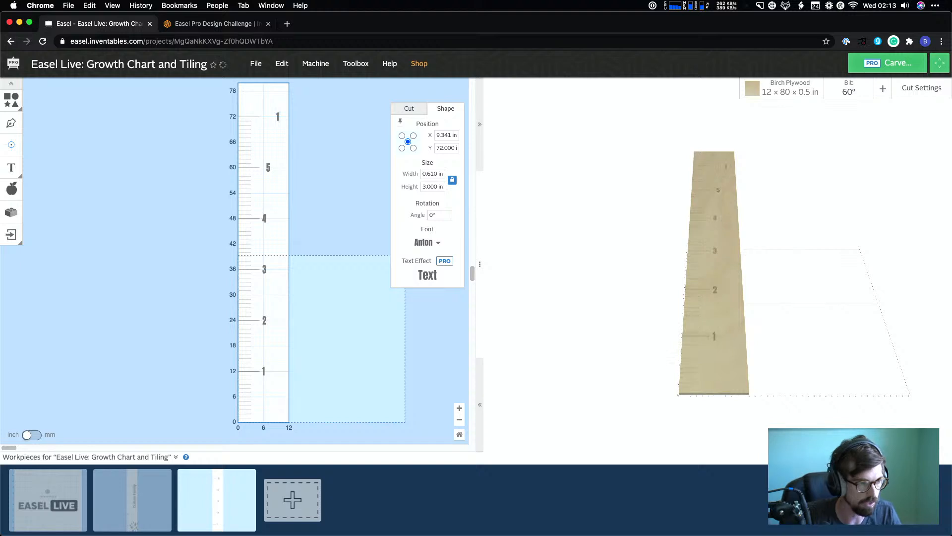
{"action": "key", "text": "BackSpace"}
{"action": "type", "text": "7.4"}
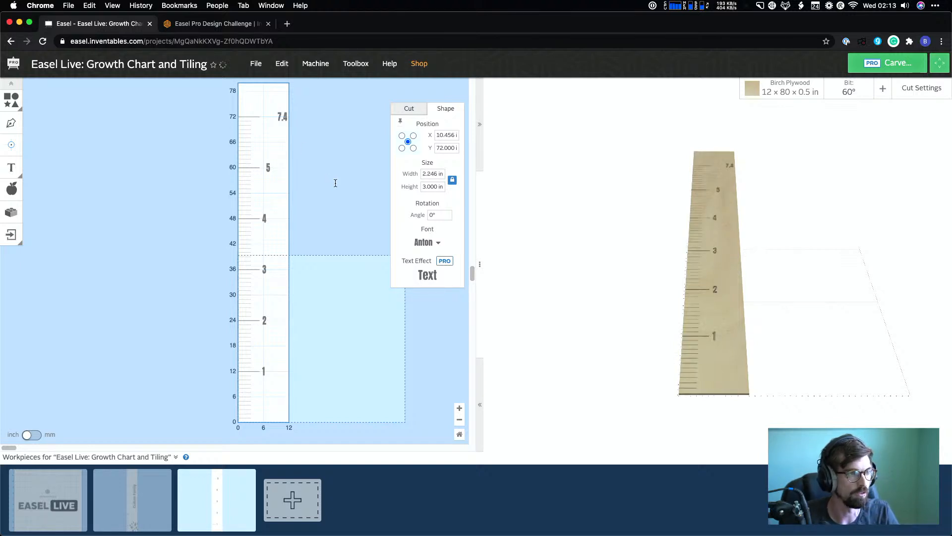
{"action": "left_click", "coordinate": [340, 297]}
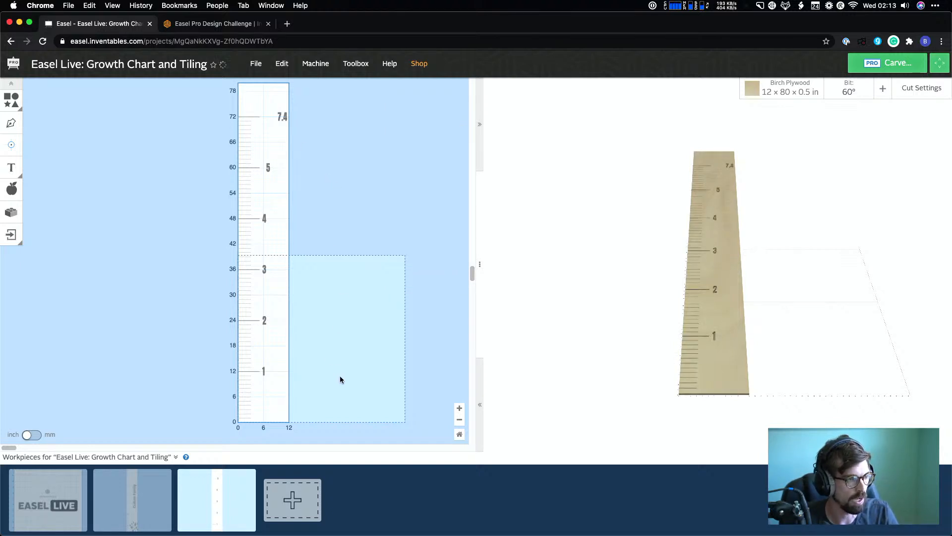
Align all the foot numerals by their left edges, and realign them on their horizontal centers
{"action": "left_click_drag", "start_coordinate": [340, 379], "coordinate": [260, 96]}
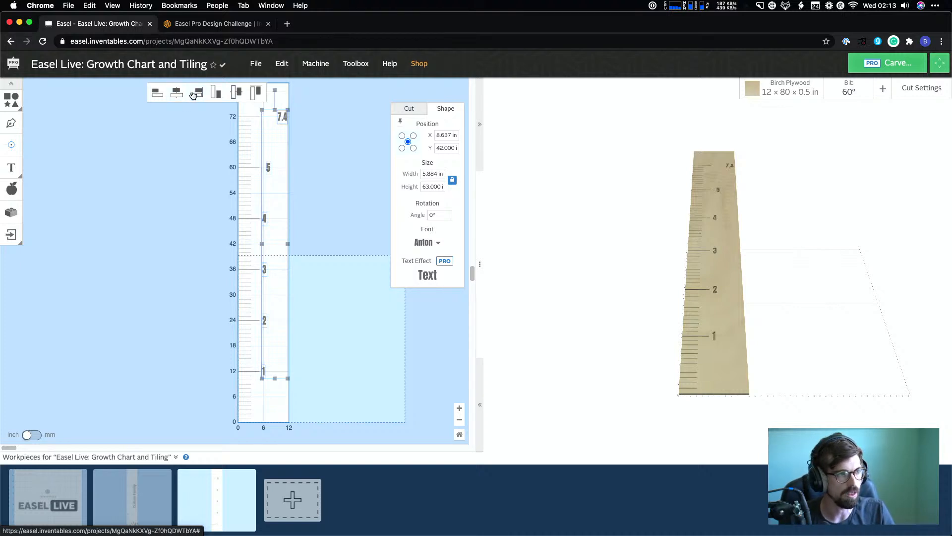
{"action": "left_click", "coordinate": [159, 95]}
{"action": "left_click", "coordinate": [312, 186]}
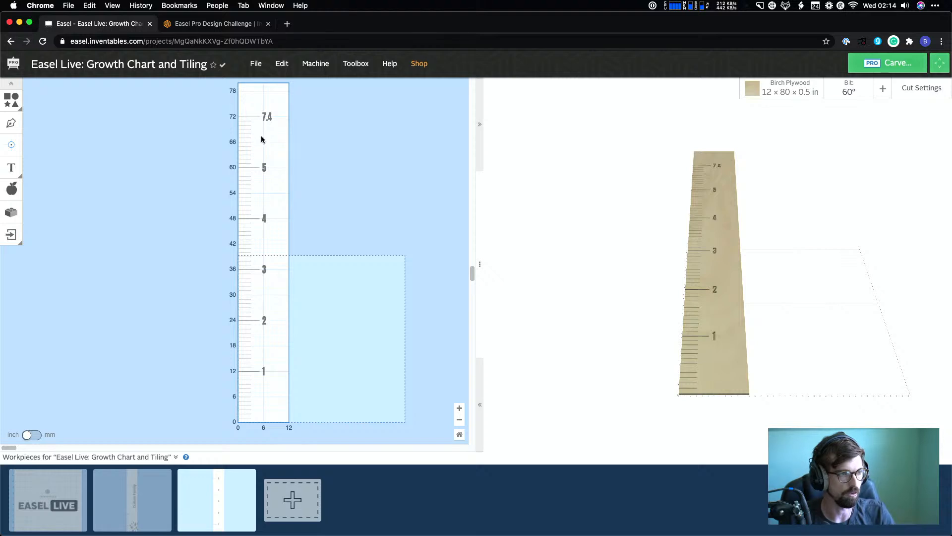
{"action": "left_click_drag", "start_coordinate": [288, 383], "coordinate": [261, 104]}
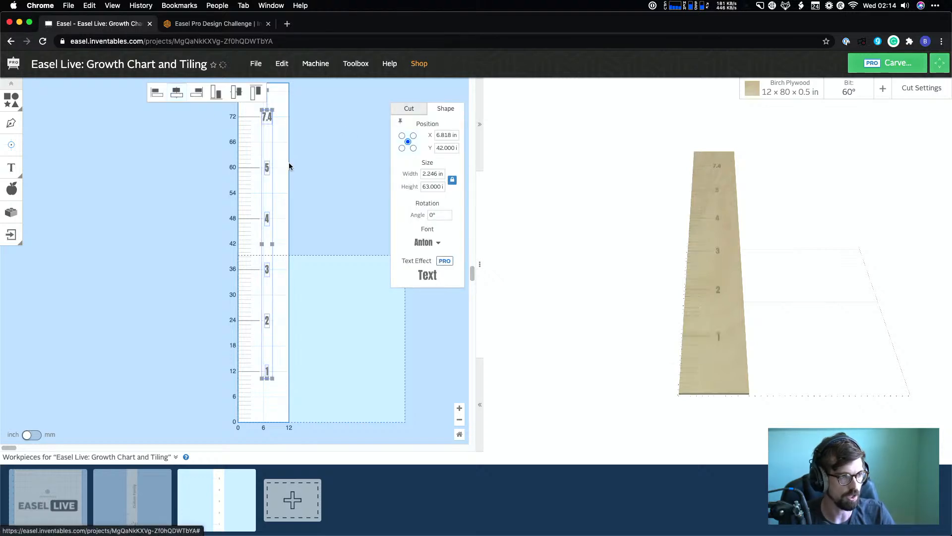
{"action": "left_click", "coordinate": [302, 165]}
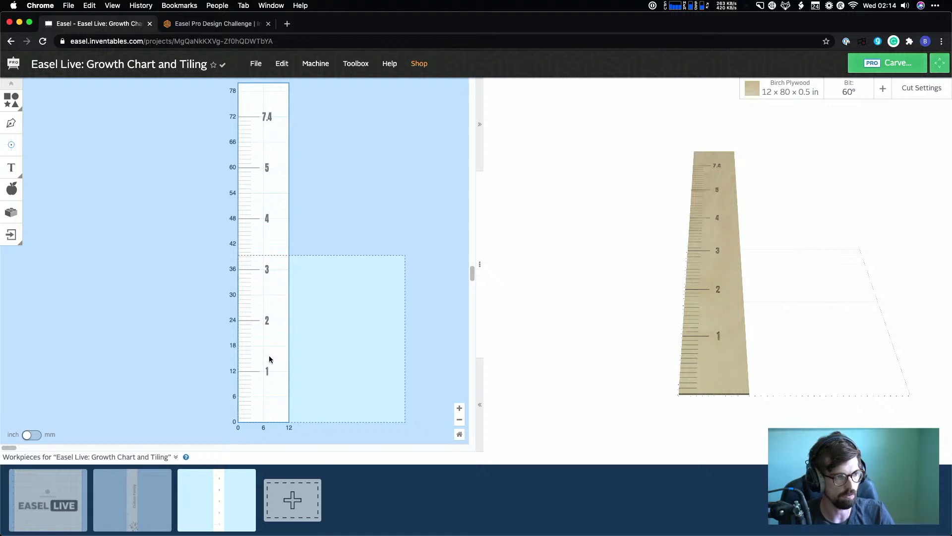
Align the foot numerals by their right edges, and try aligning them on their vertical centers before undoing that alignment
{"action": "left_click_drag", "start_coordinate": [289, 385], "coordinate": [265, 102]}
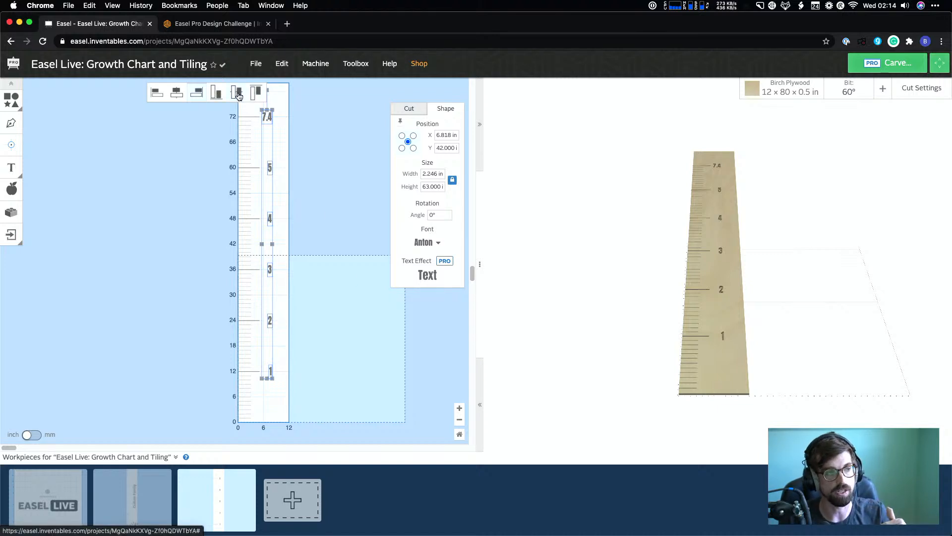
{"action": "left_click", "coordinate": [237, 93]}
{"action": "left_click", "coordinate": [289, 257]}
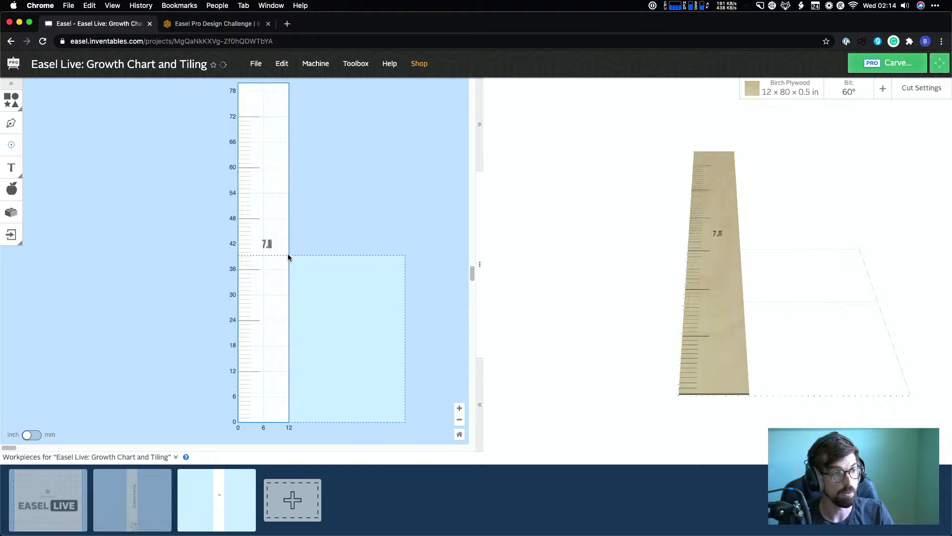
{"action": "key", "text": "super+z"}
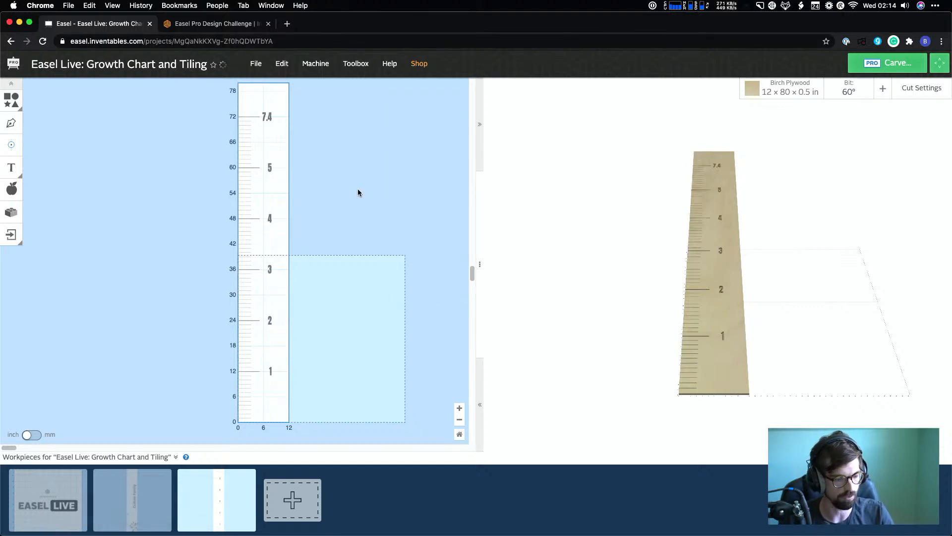
Change the topmost label from 7.4 back to 6
{"action": "left_click", "coordinate": [270, 117]}
{"action": "left_click", "coordinate": [313, 226]}
{"action": "left_click_drag", "start_coordinate": [299, 378], "coordinate": [264, 103]}
{"action": "left_click", "coordinate": [295, 117]}
{"action": "left_click", "coordinate": [267, 114]}
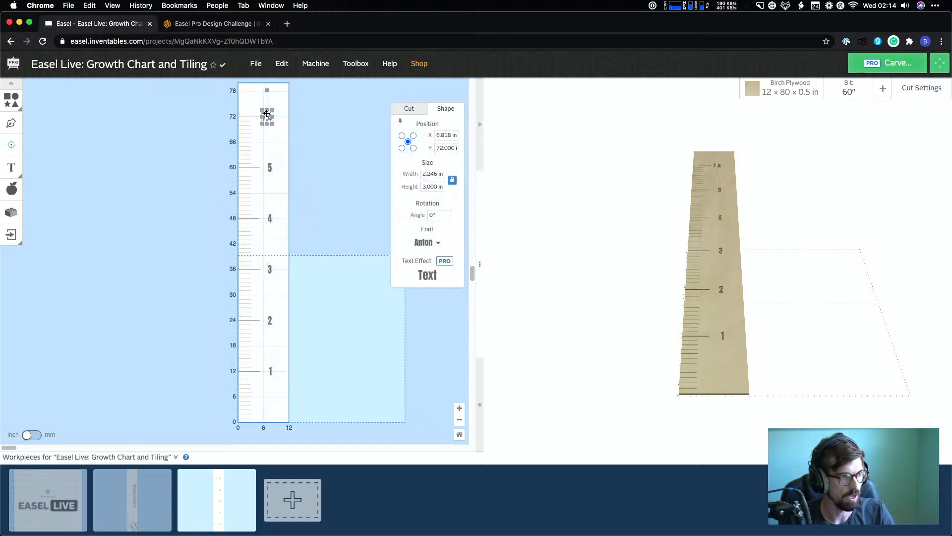
{"action": "double_click", "coordinate": [267, 114]}
{"action": "type", "text": "6"}
{"action": "left_click", "coordinate": [311, 211]}
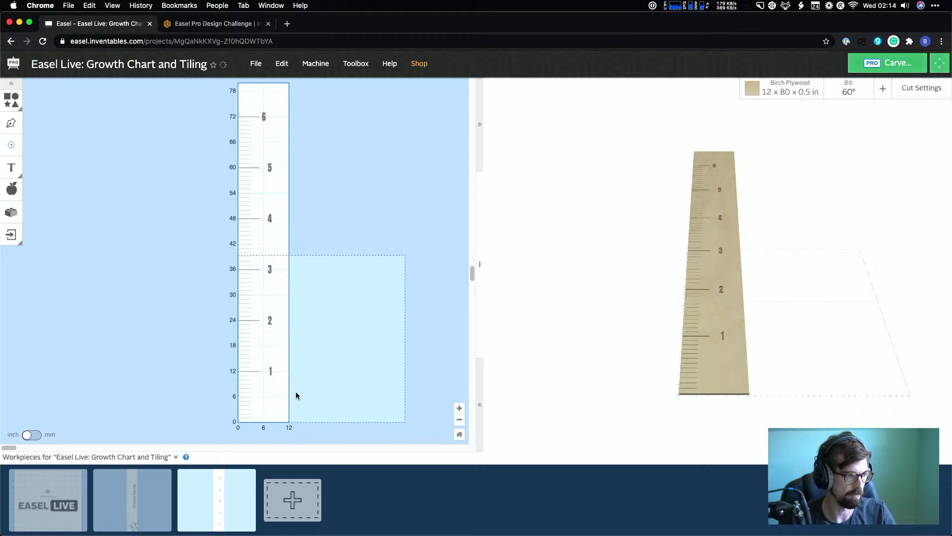
Align all six foot numerals by their left edges
{"action": "left_click_drag", "start_coordinate": [296, 395], "coordinate": [263, 102]}
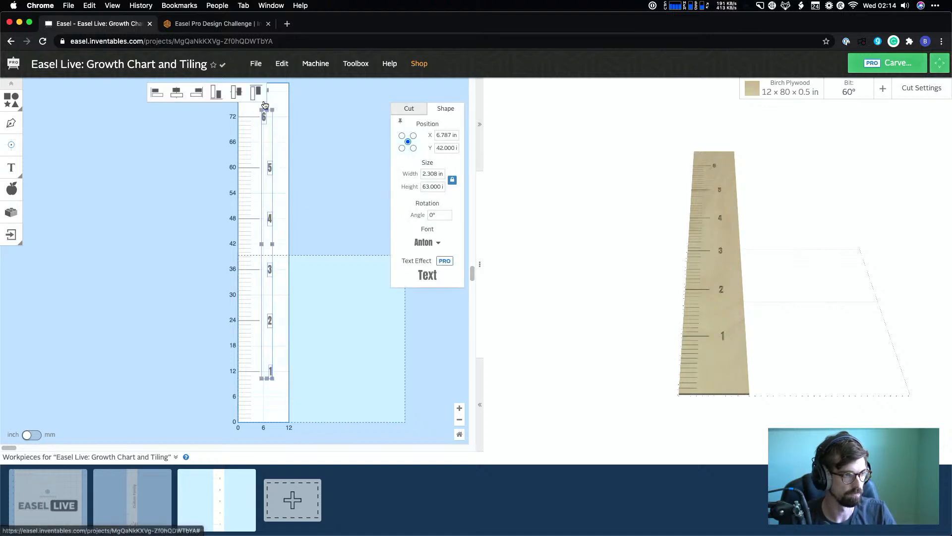
{"action": "left_click", "coordinate": [200, 91]}
{"action": "left_click", "coordinate": [310, 201]}
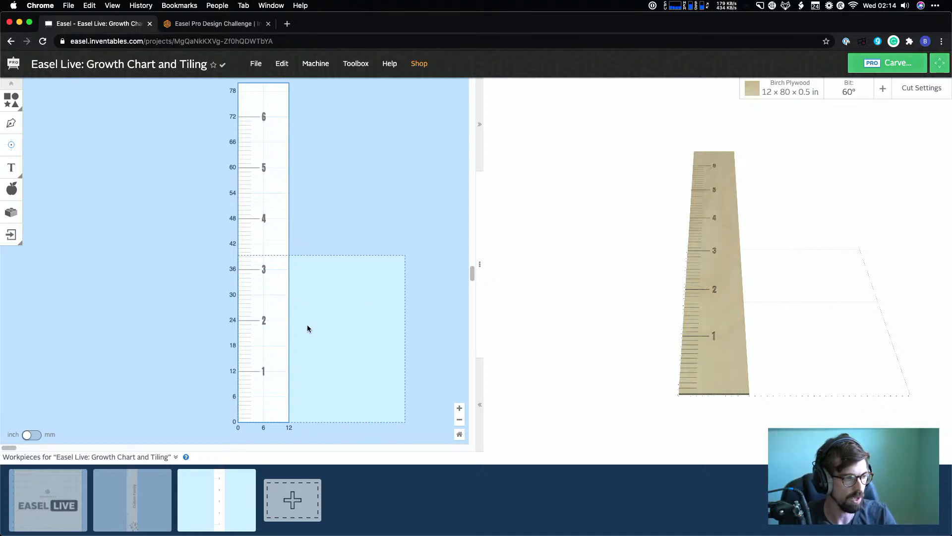
Duplicate the five short tick marks directly below the 6-foot line
{"action": "scroll", "coordinate": [229, 108], "scroll_direction": "up", "scroll_amount": 3}
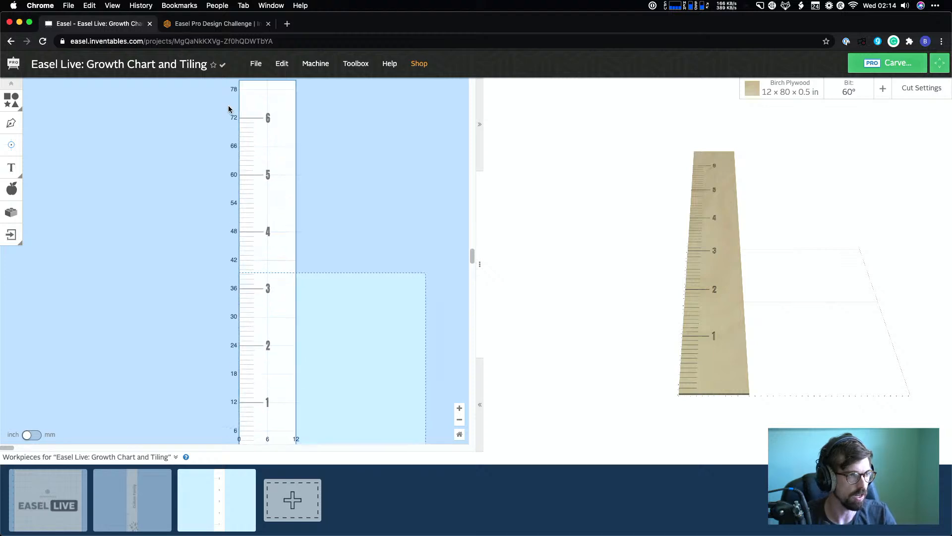
{"action": "scroll", "coordinate": [70, 262], "scroll_direction": "up", "scroll_amount": 3}
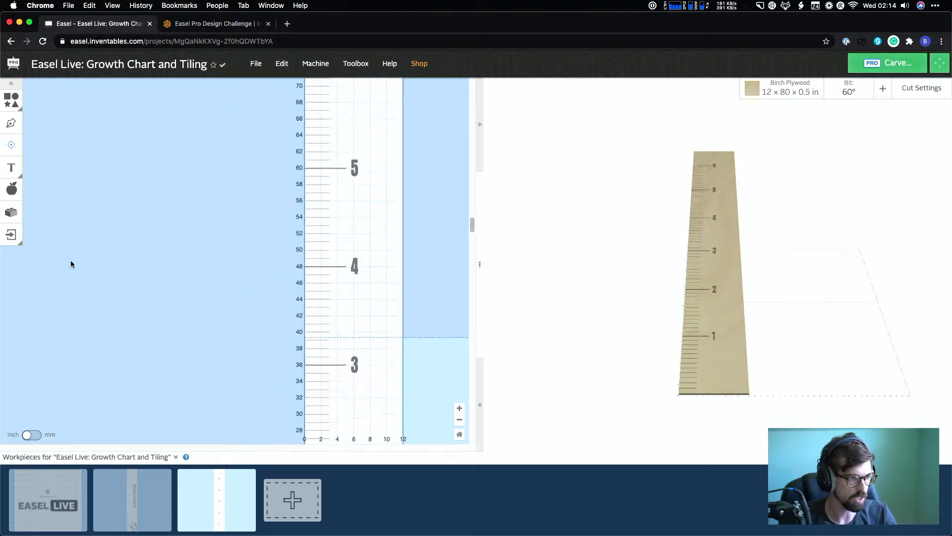
{"action": "scroll", "coordinate": [71, 264], "scroll_direction": "up", "scroll_amount": 2}
{"action": "left_click_drag", "start_coordinate": [174, 242], "coordinate": [213, 276]}
{"action": "key", "text": "super+d"}
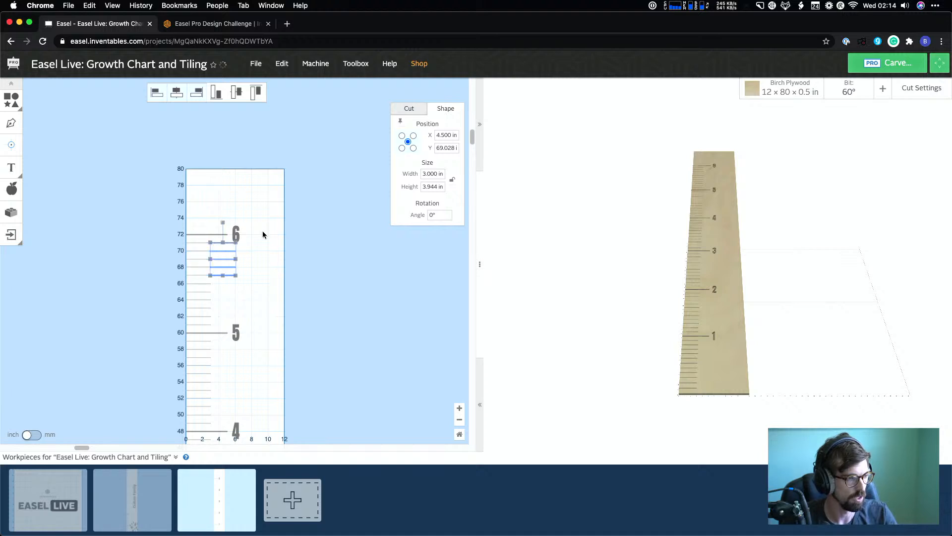
Move the duplicated tick marks above the 6-foot line, placing their lower-left corner at X 0 in and Y 73 in
{"action": "left_click_drag", "start_coordinate": [225, 244], "coordinate": [225, 184]}
{"action": "left_click", "coordinate": [401, 148]}
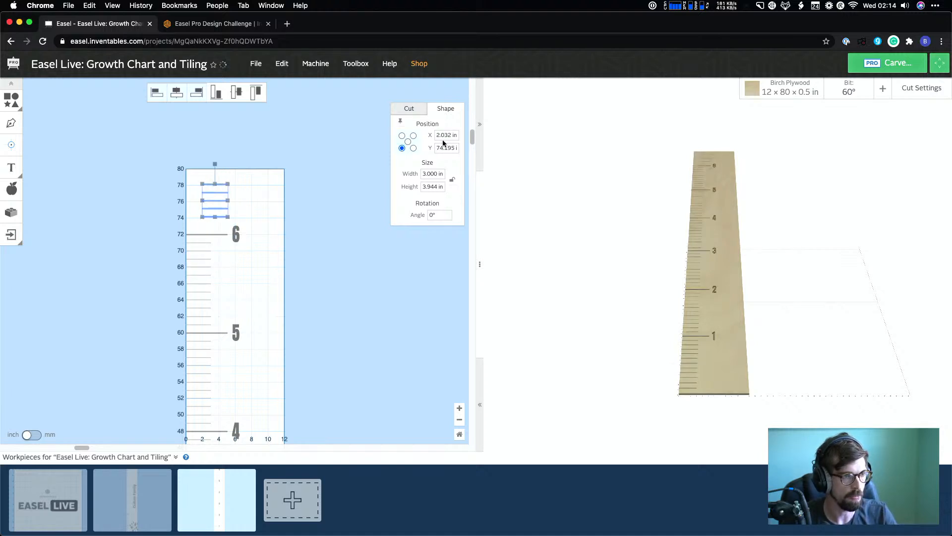
{"action": "left_click", "coordinate": [451, 135]}
{"action": "type", "text": "0"}
{"action": "left_click", "coordinate": [449, 148]}
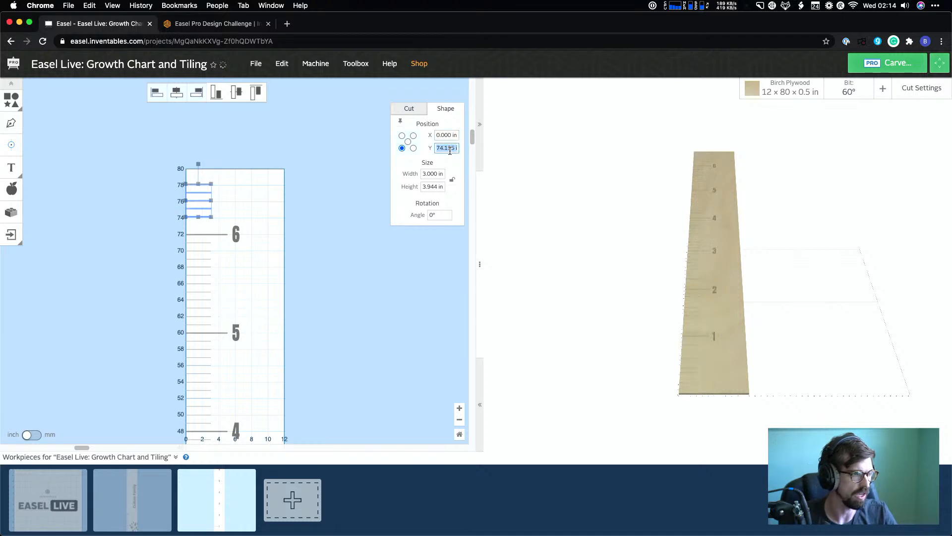
{"action": "type", "text": "73"}
{"action": "key", "text": "Return"}
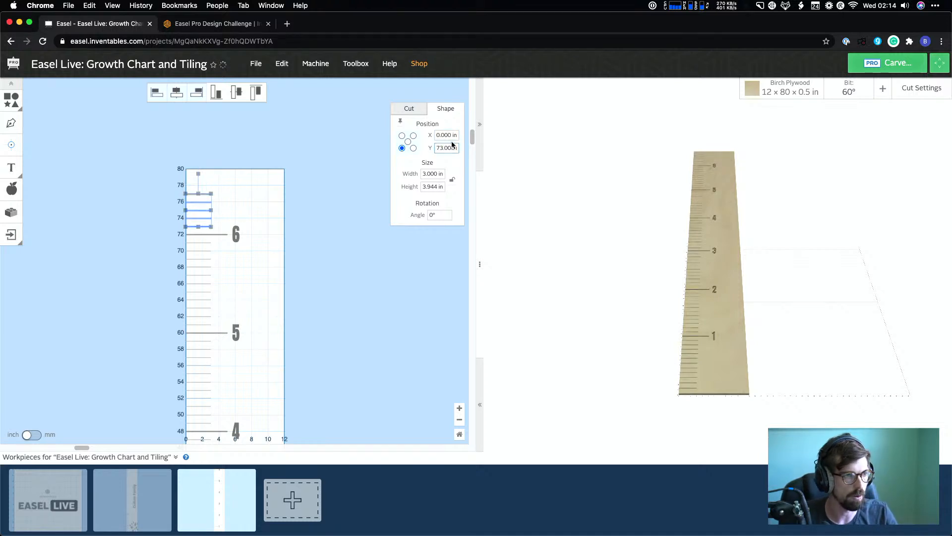
{"action": "left_click", "coordinate": [272, 216]}
{"action": "scroll", "coordinate": [319, 325], "scroll_direction": "down", "scroll_amount": 2}
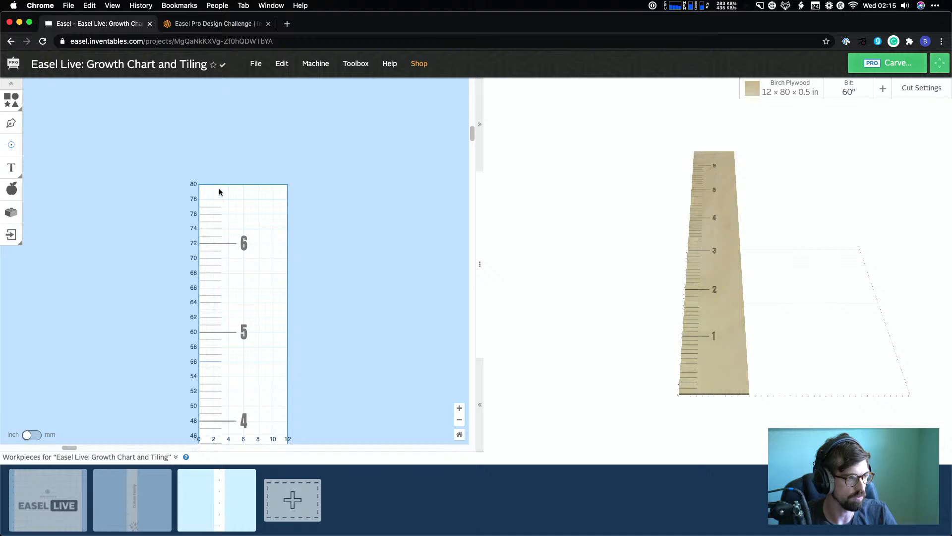
Add a 2 x 2 in square and move it over the board's edge opposite the tick marks, just below the 2-foot line
{"action": "scroll", "coordinate": [255, 248], "scroll_direction": "down", "scroll_amount": 1}
{"action": "scroll", "coordinate": [254, 246], "scroll_direction": "down", "scroll_amount": 4}
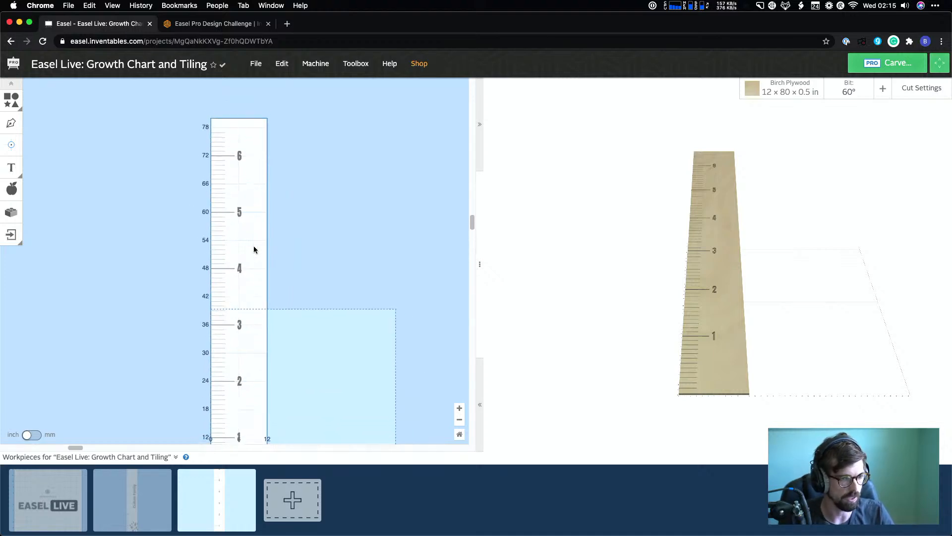
{"action": "scroll", "coordinate": [247, 255], "scroll_direction": "down", "scroll_amount": 3}
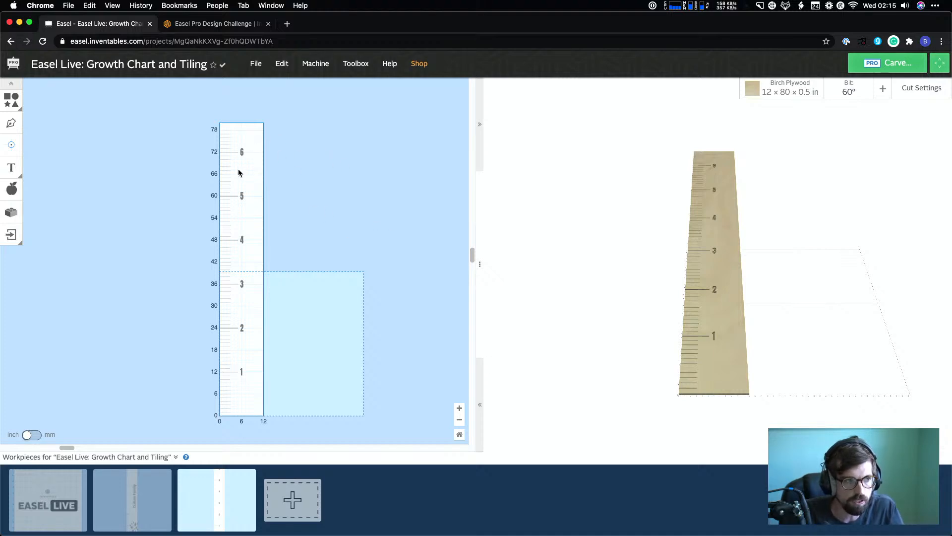
{"action": "left_click", "coordinate": [11, 103]}
{"action": "left_click", "coordinate": [33, 101]}
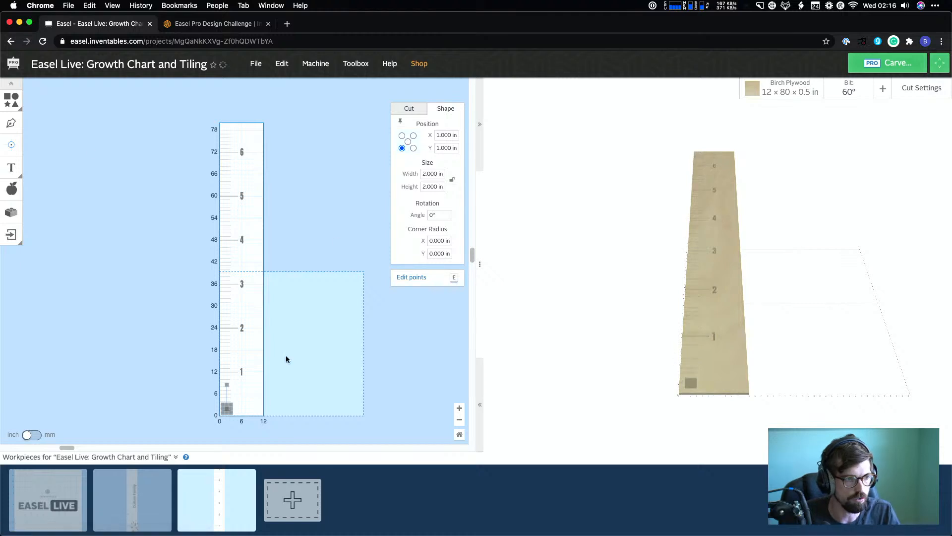
{"action": "left_click_drag", "start_coordinate": [227, 407], "coordinate": [264, 337]}
{"action": "left_click", "coordinate": [293, 308]}
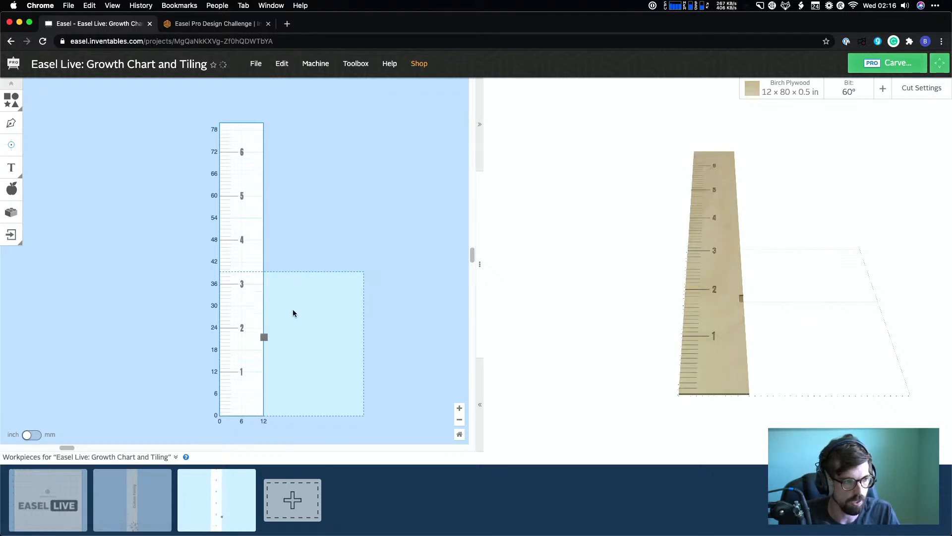
Nudge the square inward until its outer side lines up with the board's edge, lower-left corner at about X 9.99 in, Y 21.27 in
{"action": "scroll", "coordinate": [284, 325], "scroll_direction": "up", "scroll_amount": 3}
{"action": "scroll", "coordinate": [284, 329], "scroll_direction": "up", "scroll_amount": 3}
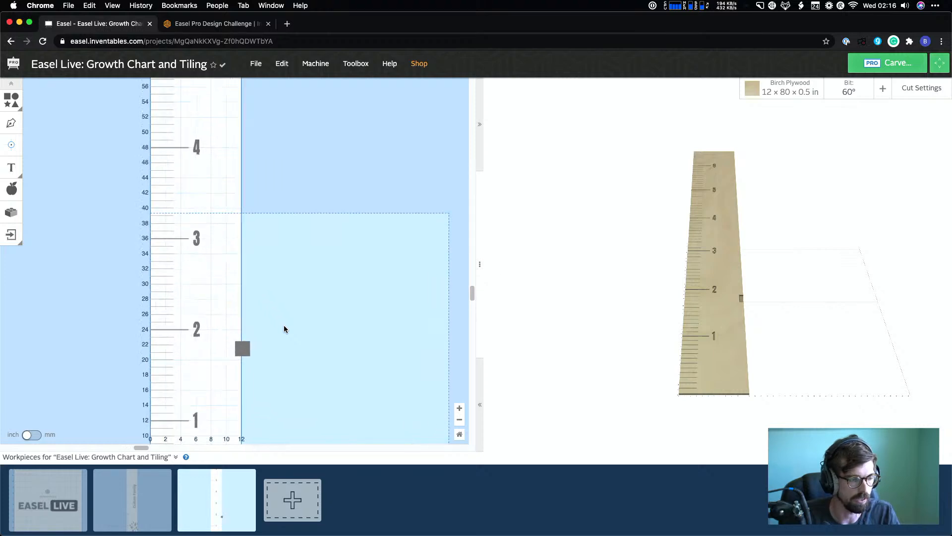
{"action": "left_click_drag", "start_coordinate": [240, 349], "coordinate": [229, 347]}
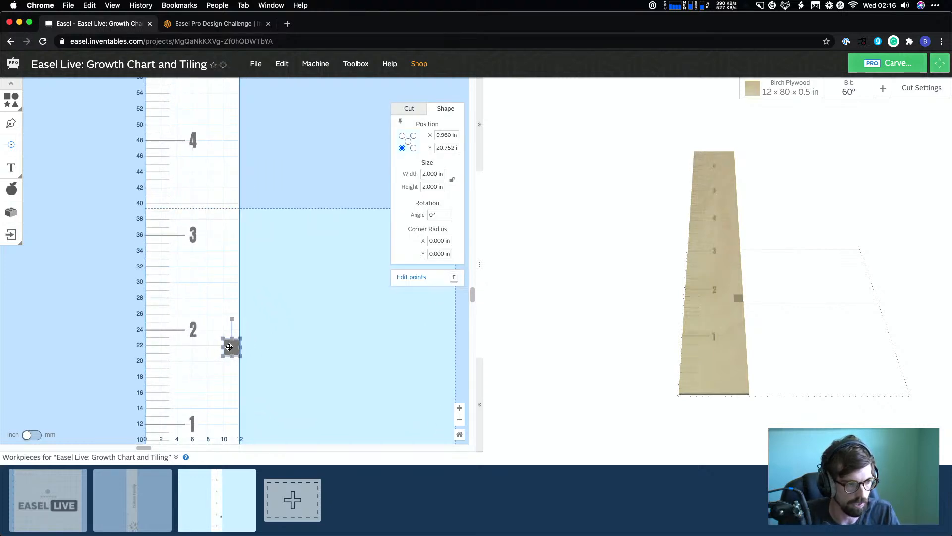
{"action": "scroll", "coordinate": [228, 347], "scroll_direction": "up", "scroll_amount": 3}
{"action": "scroll", "coordinate": [228, 347], "scroll_direction": "up", "scroll_amount": 5}
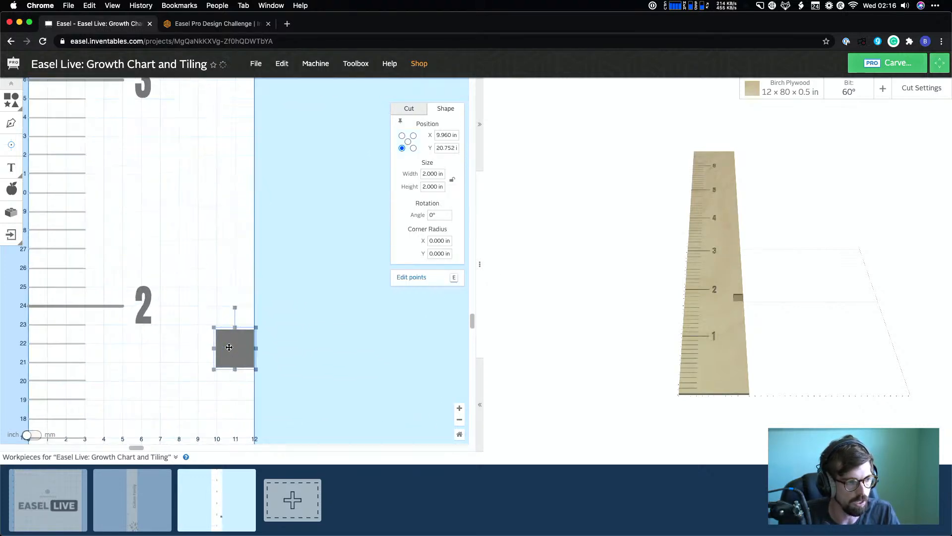
{"action": "scroll", "coordinate": [229, 349], "scroll_direction": "up", "scroll_amount": 5}
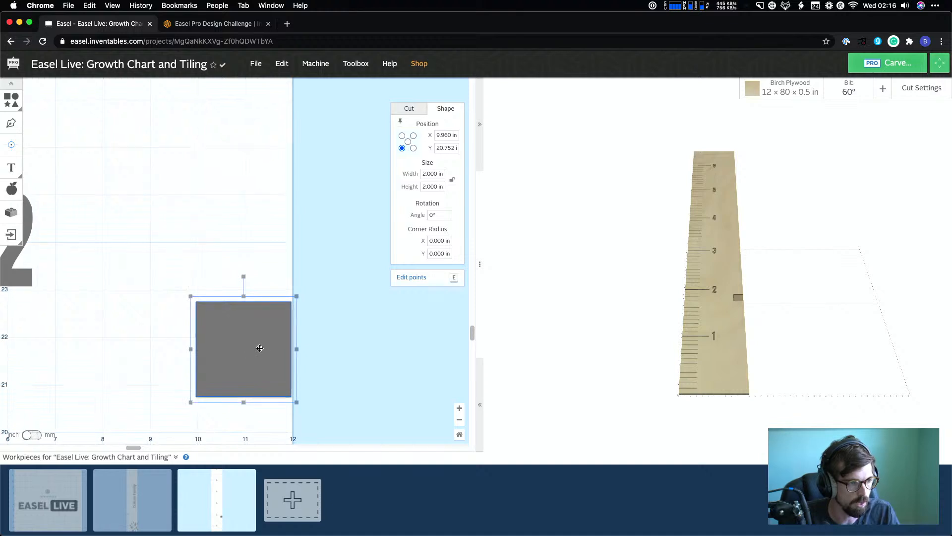
{"action": "left_click_drag", "start_coordinate": [252, 343], "coordinate": [248, 287]}
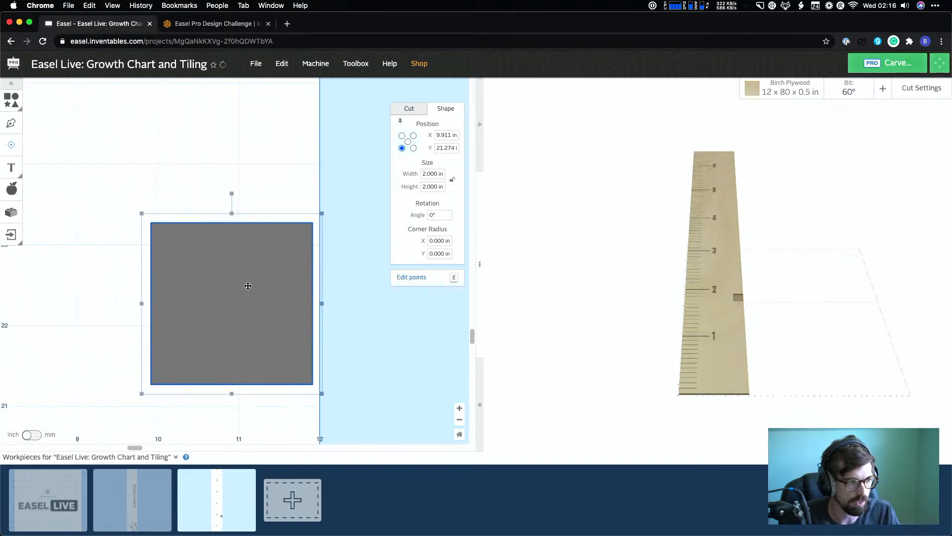
{"action": "left_click_drag", "start_coordinate": [291, 257], "coordinate": [299, 257]}
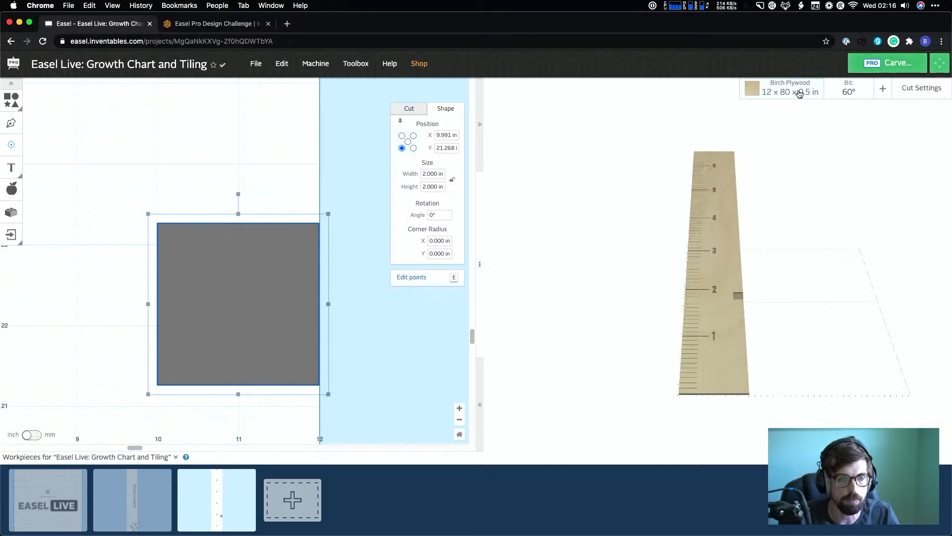
Anchor the square's position to its lower-right corner and set X to 12 in
{"action": "left_click", "coordinate": [413, 147]}
{"action": "double_click", "coordinate": [447, 131]}
{"action": "type", "text": "12"}
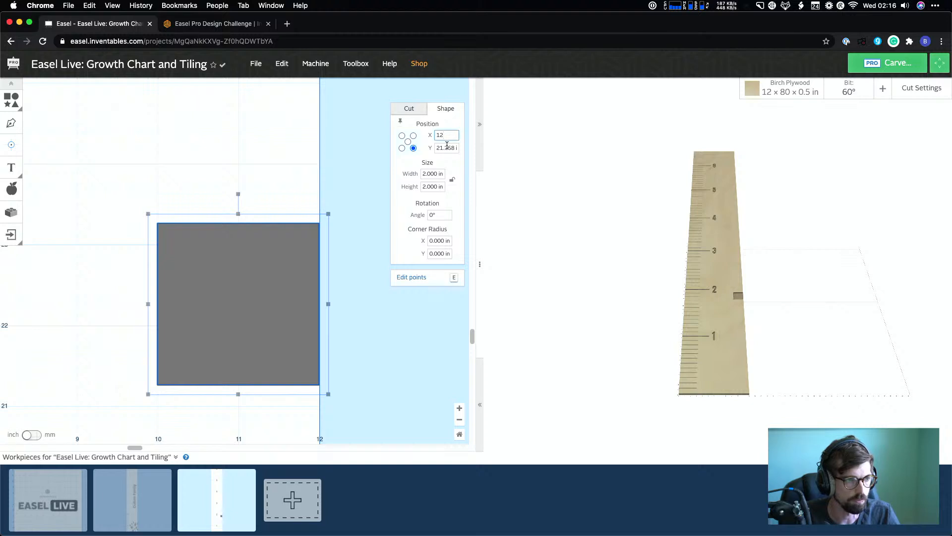
{"action": "key", "text": "Tab"}
{"action": "left_click", "coordinate": [360, 282]}
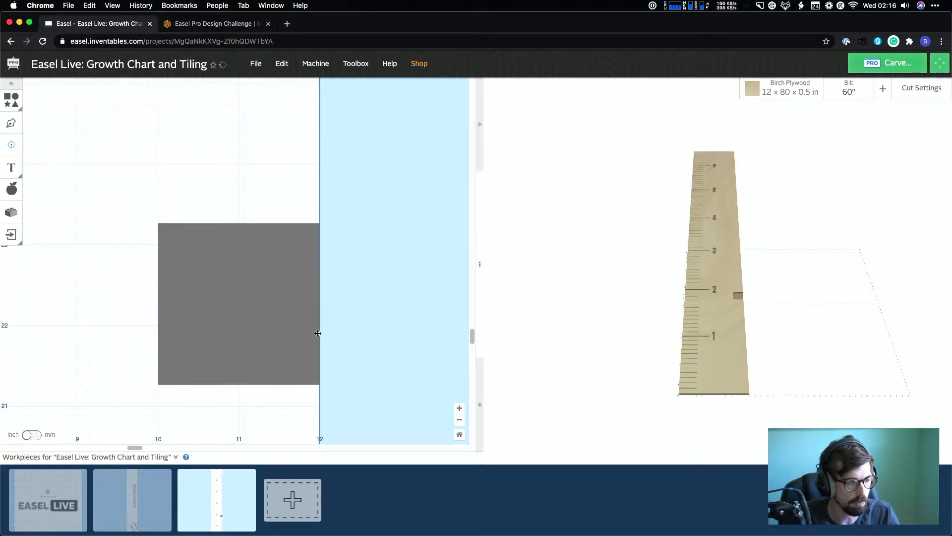
Select the square at the board's edge and delete it
{"action": "scroll", "coordinate": [323, 266], "scroll_direction": "down", "scroll_amount": 3}
{"action": "left_click", "coordinate": [320, 271]}
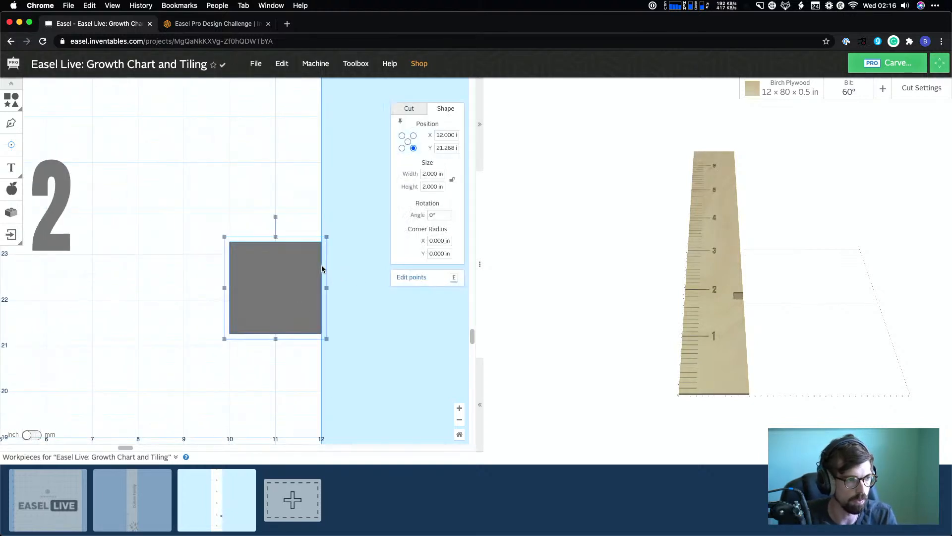
{"action": "key", "text": "Delete"}
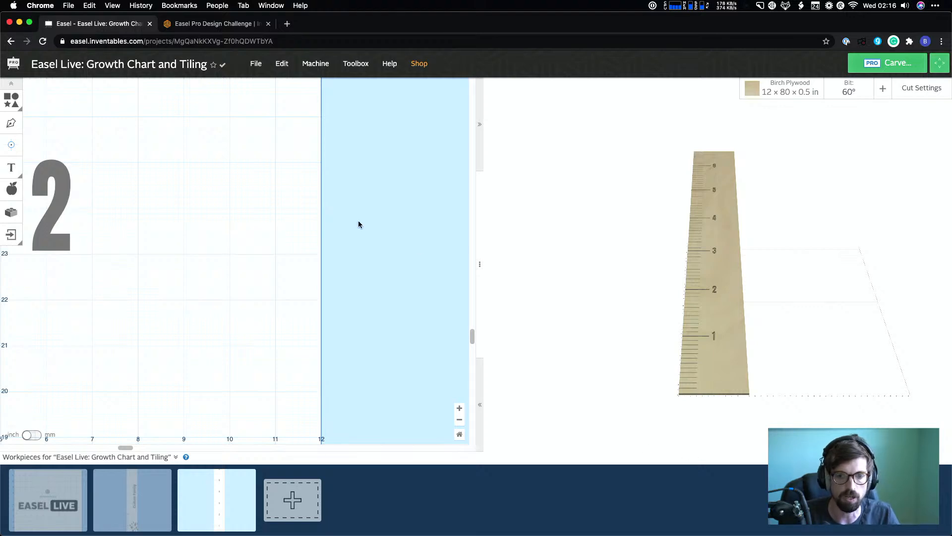
Look over the ruler layout and compare it with the Easel Live logo and family tree workpieces
{"action": "scroll", "coordinate": [307, 223], "scroll_direction": "down", "scroll_amount": 5}
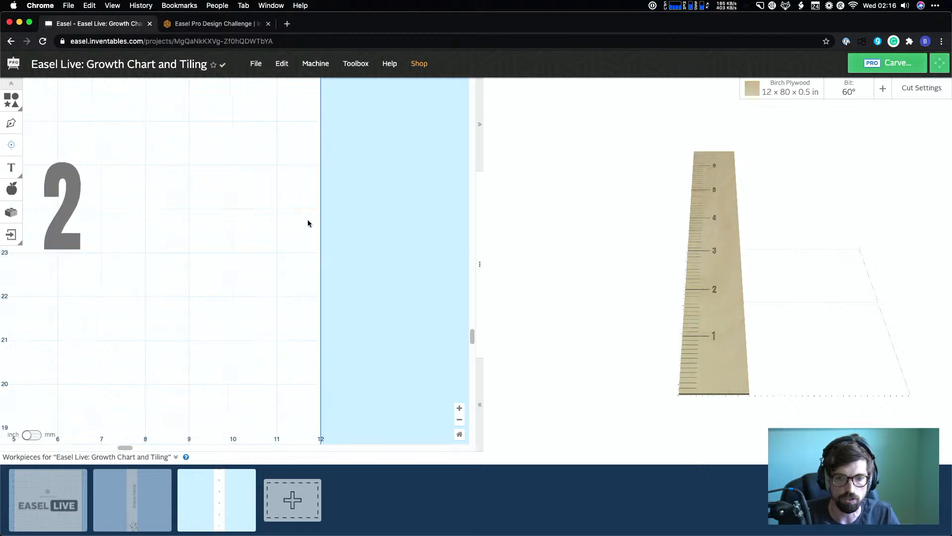
{"action": "scroll", "coordinate": [308, 223], "scroll_direction": "down", "scroll_amount": 5}
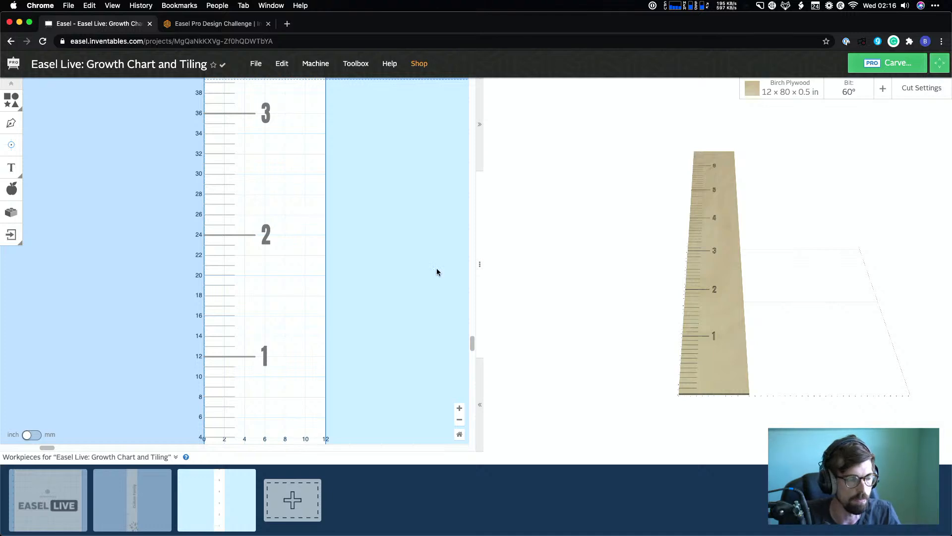
{"action": "scroll", "coordinate": [436, 272], "scroll_direction": "down", "scroll_amount": 5}
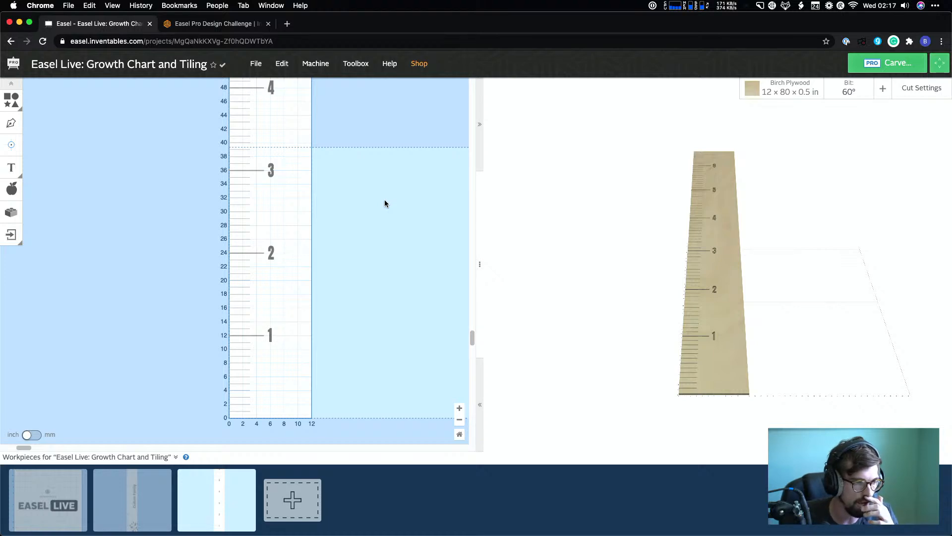
{"action": "scroll", "coordinate": [349, 209], "scroll_direction": "down", "scroll_amount": 5}
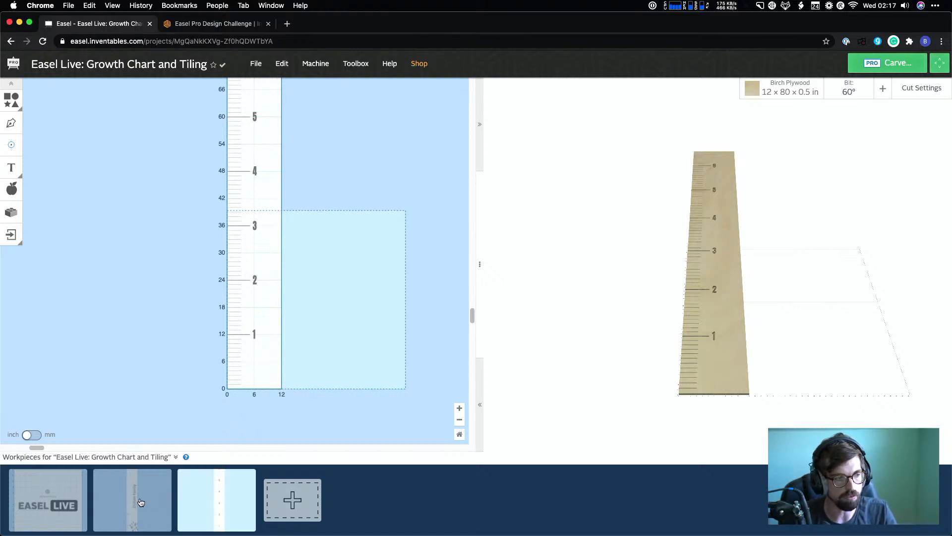
{"action": "left_click", "coordinate": [59, 509]}
{"action": "left_click", "coordinate": [127, 506]}
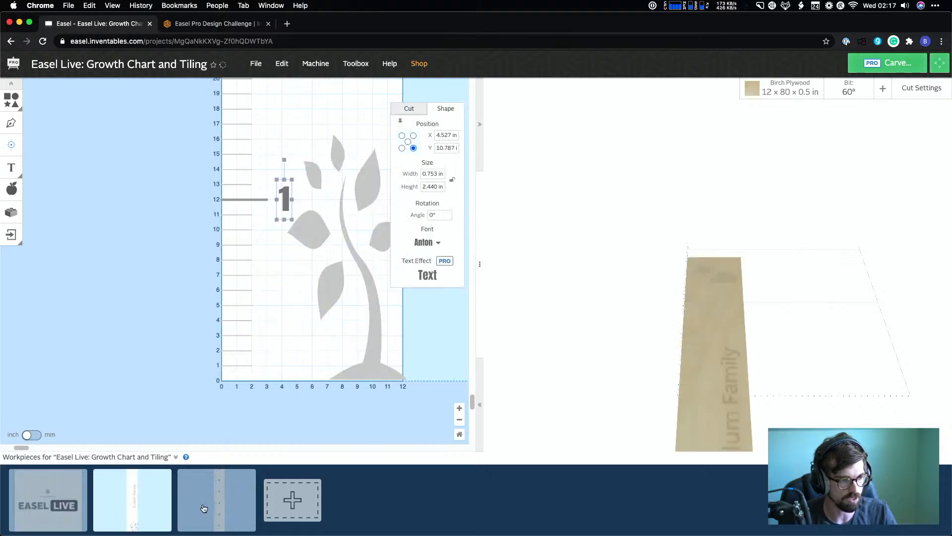
{"action": "left_click", "coordinate": [200, 508]}
{"action": "left_click", "coordinate": [34, 497]}
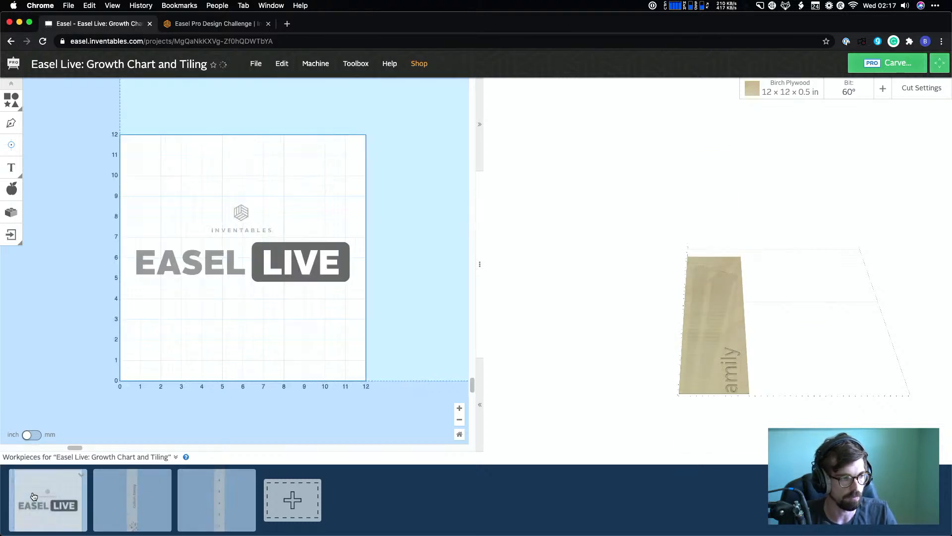
{"action": "left_click", "coordinate": [113, 505]}
Return to the ruler workpiece and add a blank 12 x 80 in workpiece after it
{"action": "left_click", "coordinate": [223, 503]}
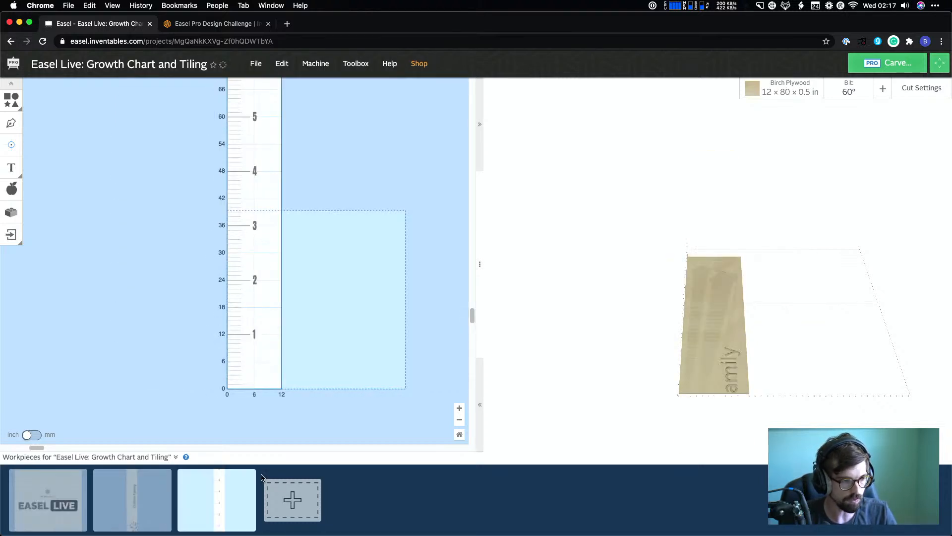
{"action": "left_click", "coordinate": [251, 476]}
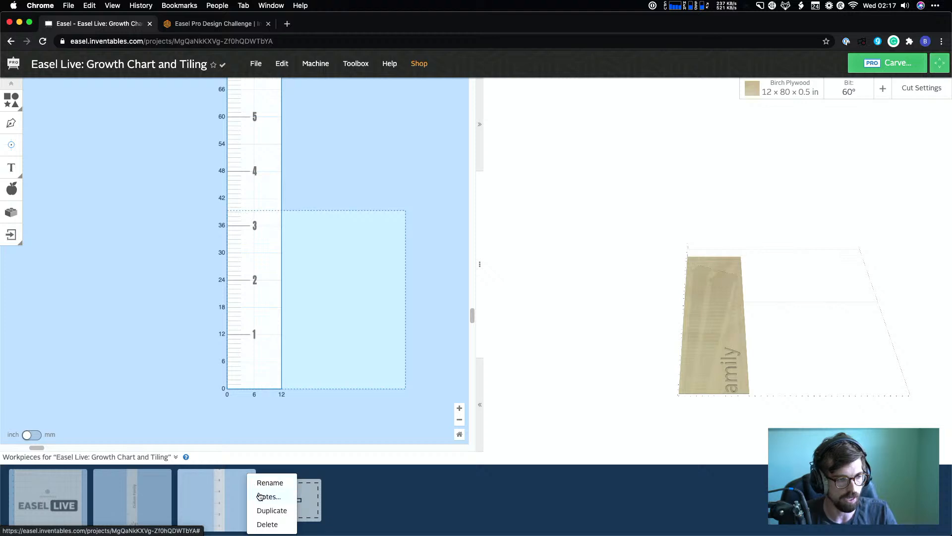
{"action": "left_click", "coordinate": [269, 510]}
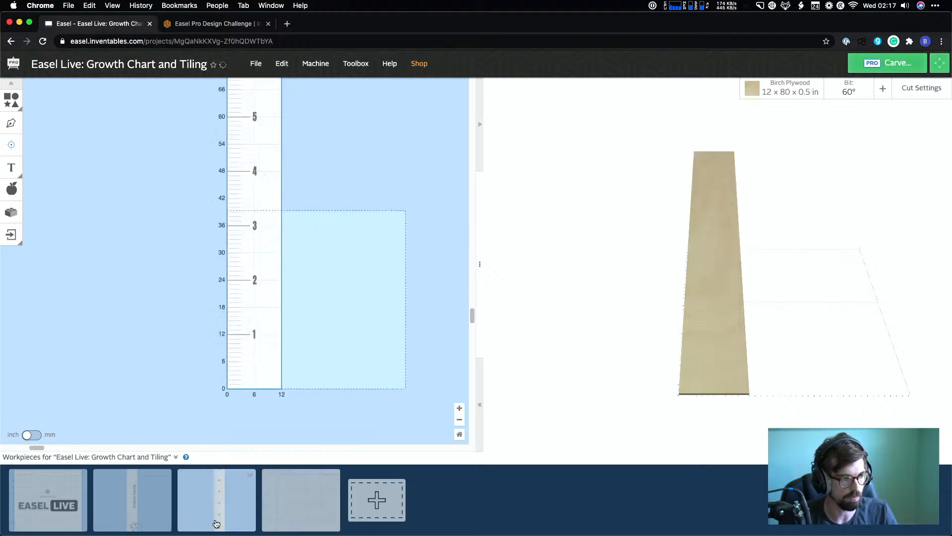
Copy the ruler's first-foot tick marks, line and numeral 1 into the blank workpiece, and delete the copies
{"action": "left_click_drag", "start_coordinate": [206, 330], "coordinate": [279, 398]}
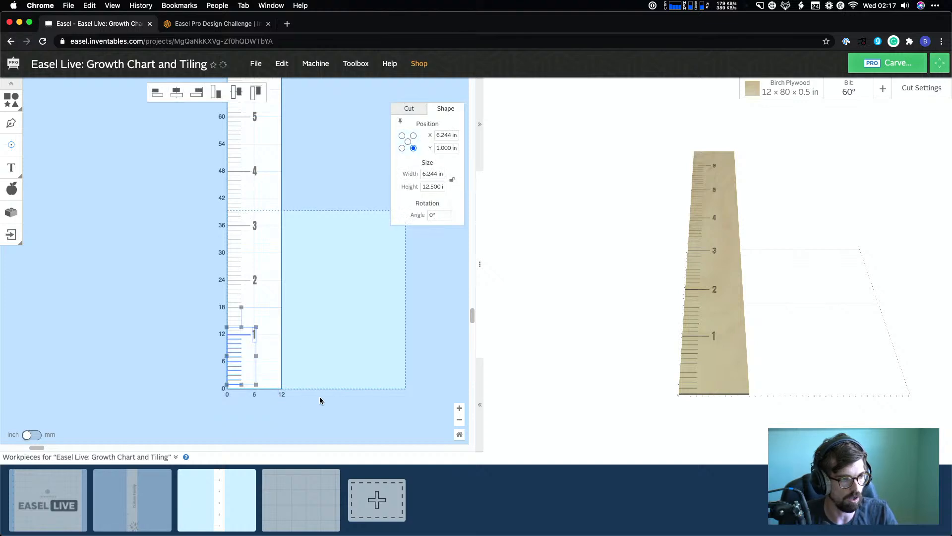
{"action": "left_click", "coordinate": [299, 511]}
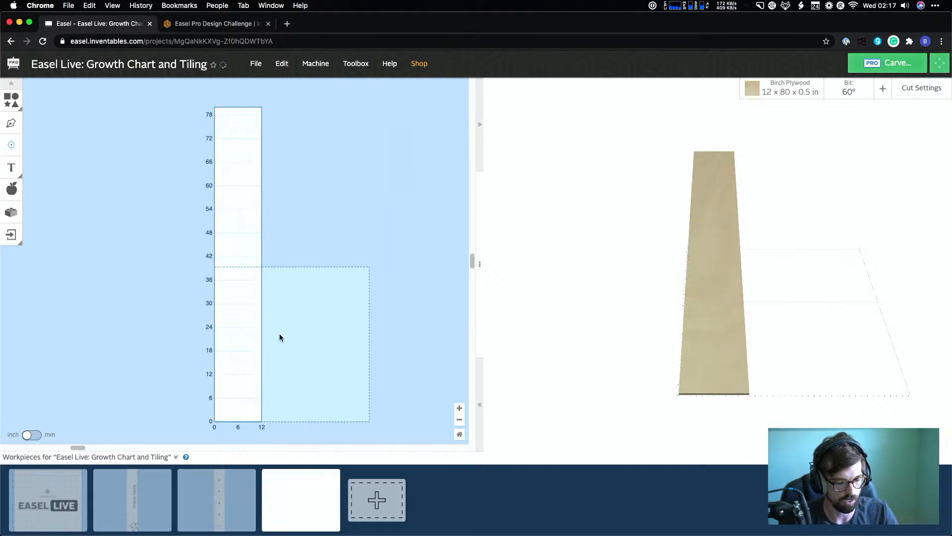
{"action": "left_click", "coordinate": [249, 334]}
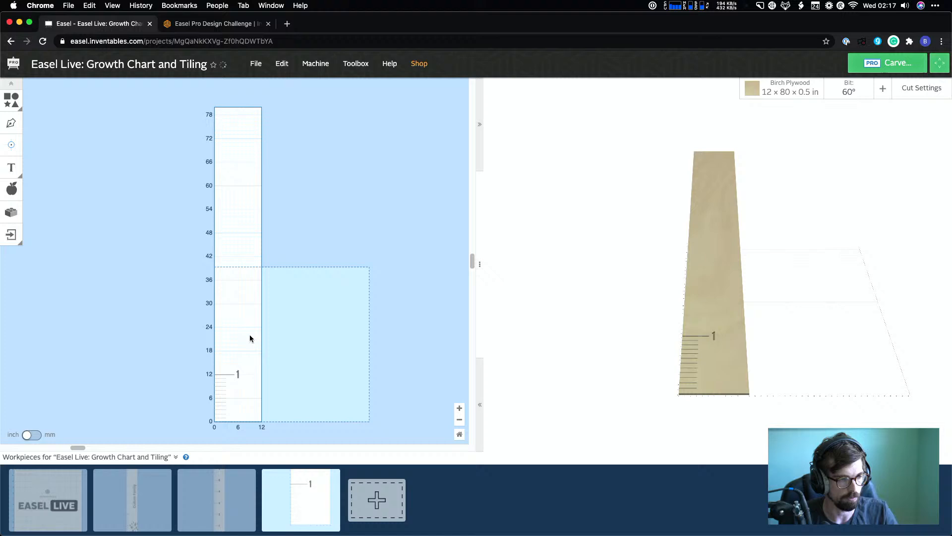
{"action": "left_click", "coordinate": [217, 385]}
{"action": "key", "text": "Delete"}
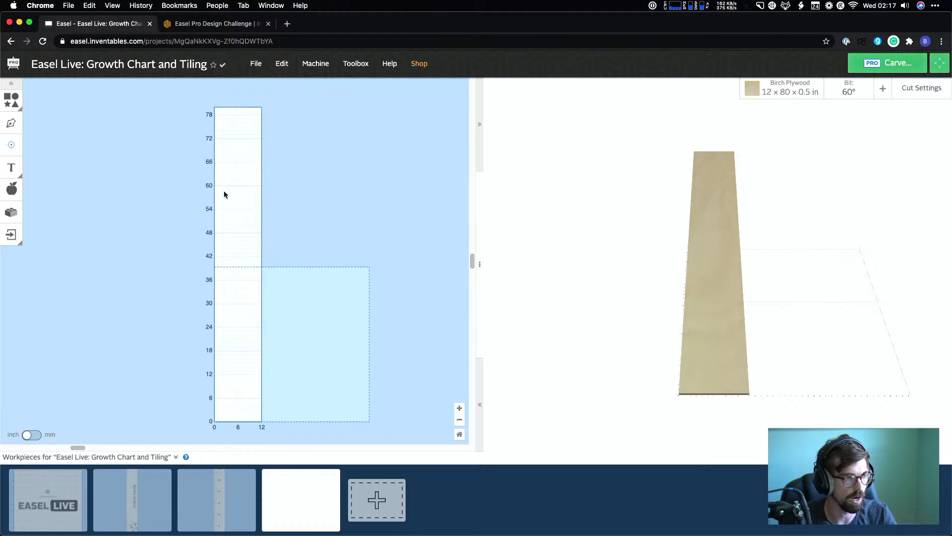
Switch back to the ruler workpiece and take a brief look at the design library
{"action": "left_click", "coordinate": [216, 494]}
{"action": "left_click", "coordinate": [298, 309]}
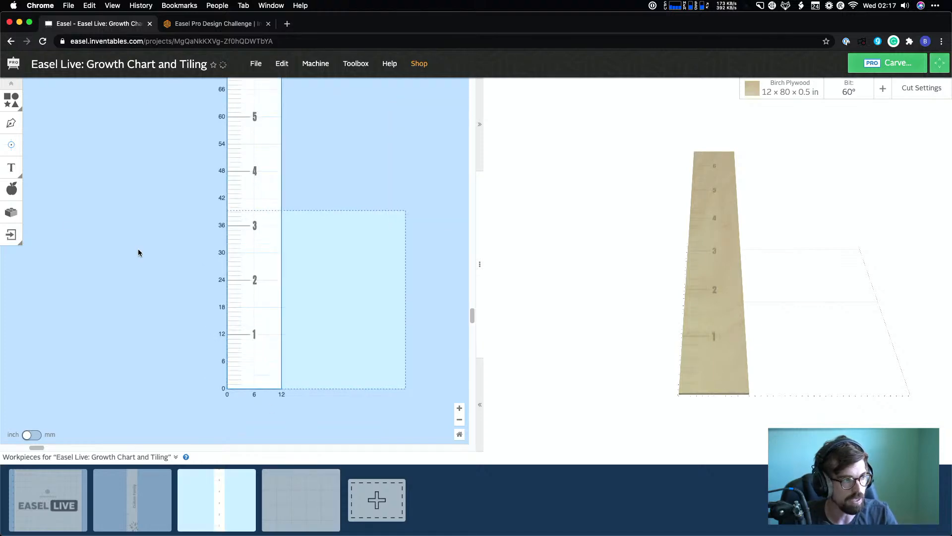
{"action": "left_click", "coordinate": [13, 187]}
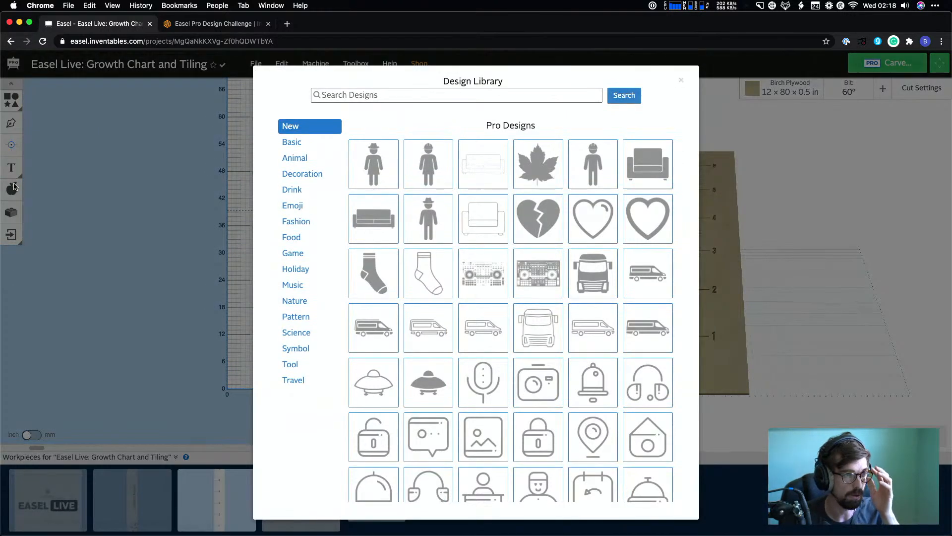
{"action": "left_click", "coordinate": [680, 80]}
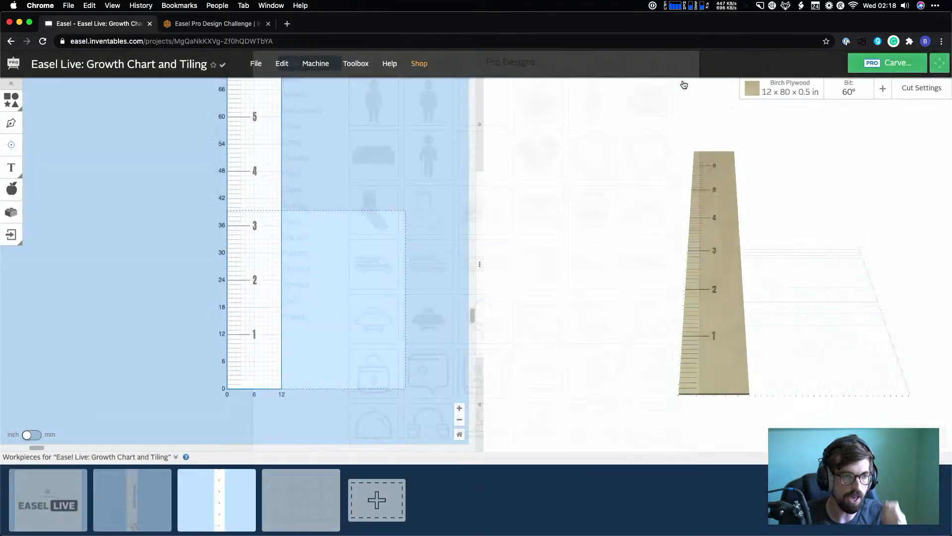
Search the design library for "tree", browse the results and check the cut types of the bare, leafless tree
{"action": "left_click", "coordinate": [9, 189]}
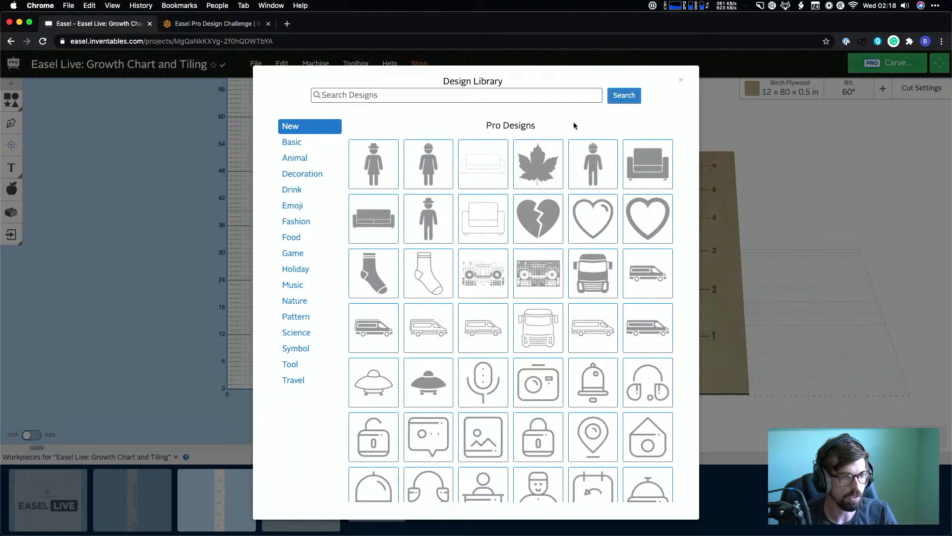
{"action": "left_click", "coordinate": [442, 96]}
{"action": "type", "text": "tree"}
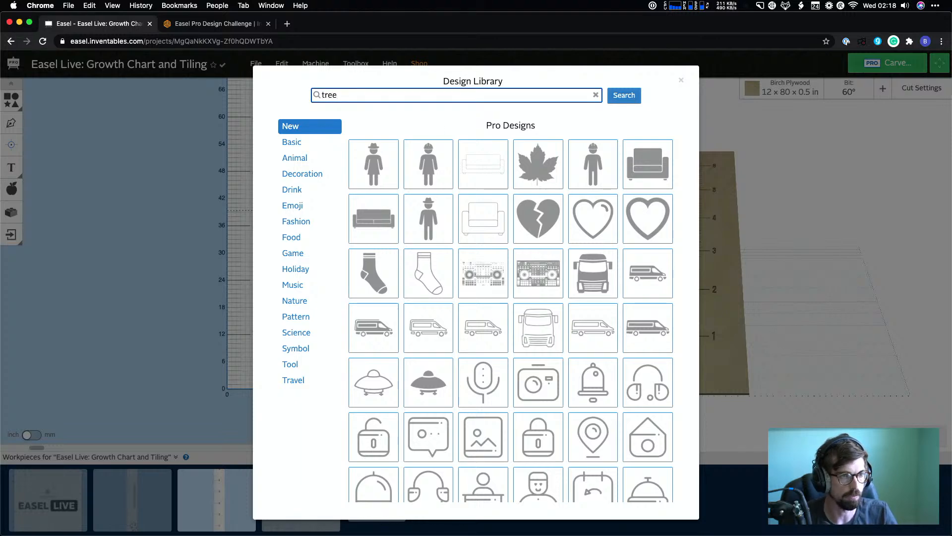
{"action": "key", "text": "Return"}
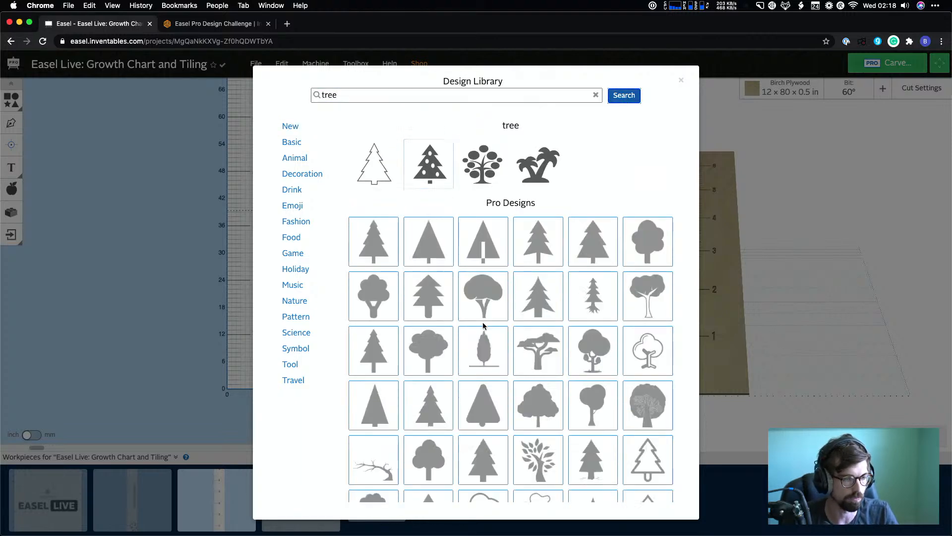
{"action": "scroll", "coordinate": [484, 326], "scroll_direction": "down", "scroll_amount": 15}
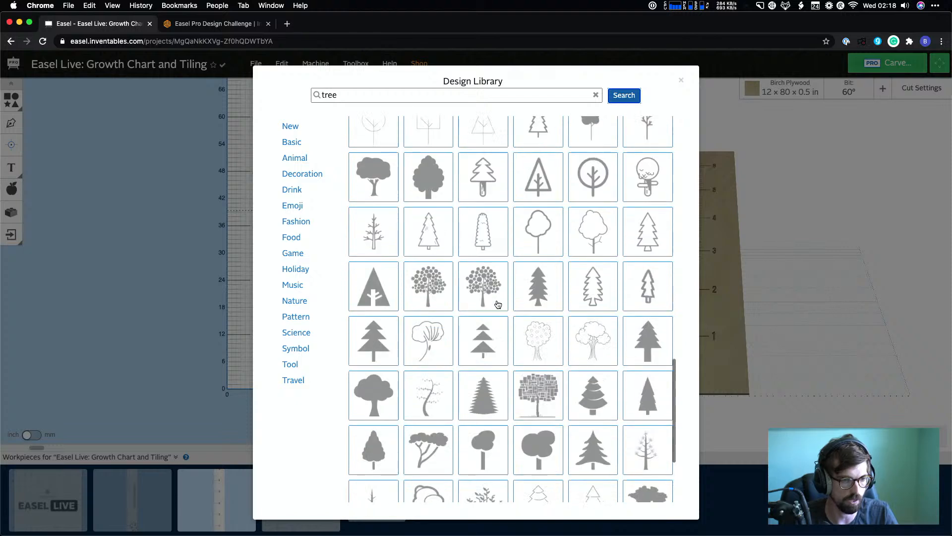
{"action": "scroll", "coordinate": [496, 304], "scroll_direction": "up", "scroll_amount": 1}
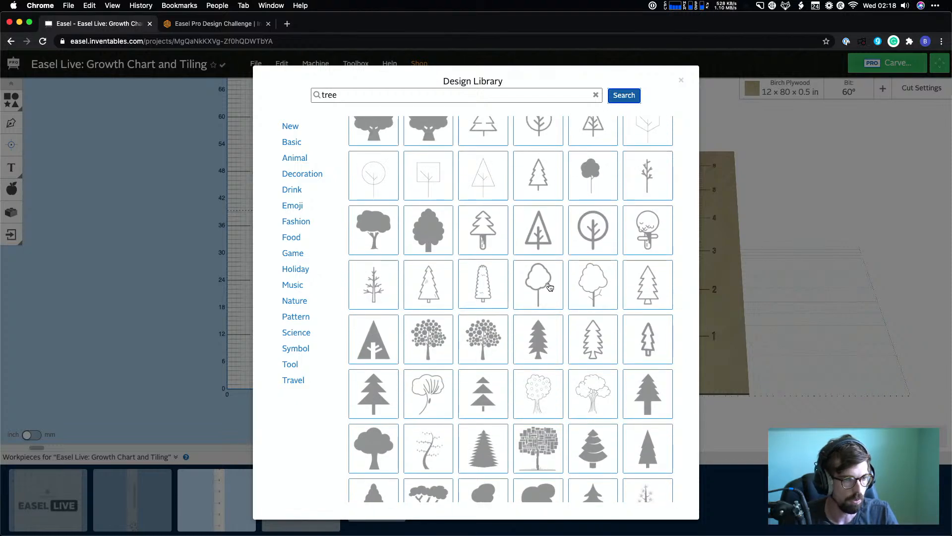
{"action": "left_click", "coordinate": [651, 177]}
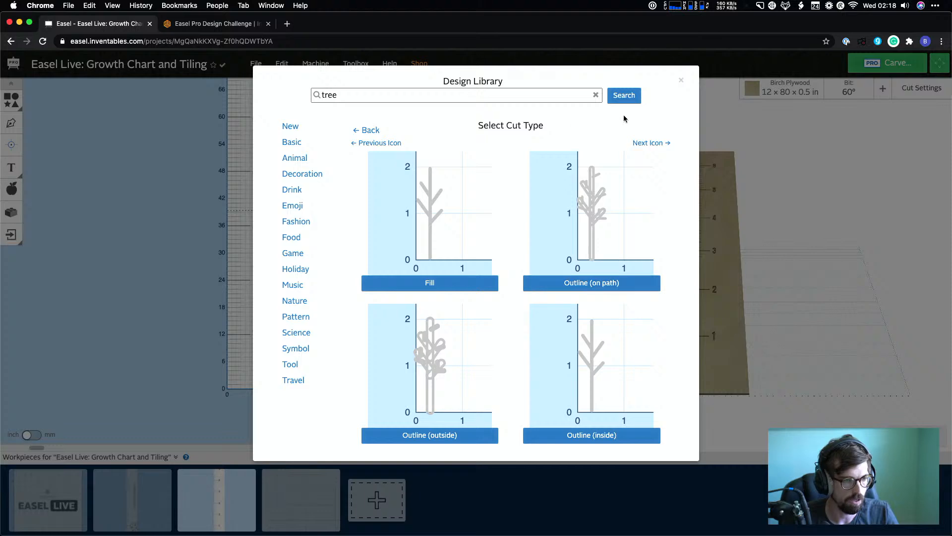
{"action": "left_click", "coordinate": [373, 132]}
Find the curved-trunk tree with separate leaves among the results and insert it into the ruler workpiece as a fill
{"action": "scroll", "coordinate": [553, 323], "scroll_direction": "down", "scroll_amount": 10}
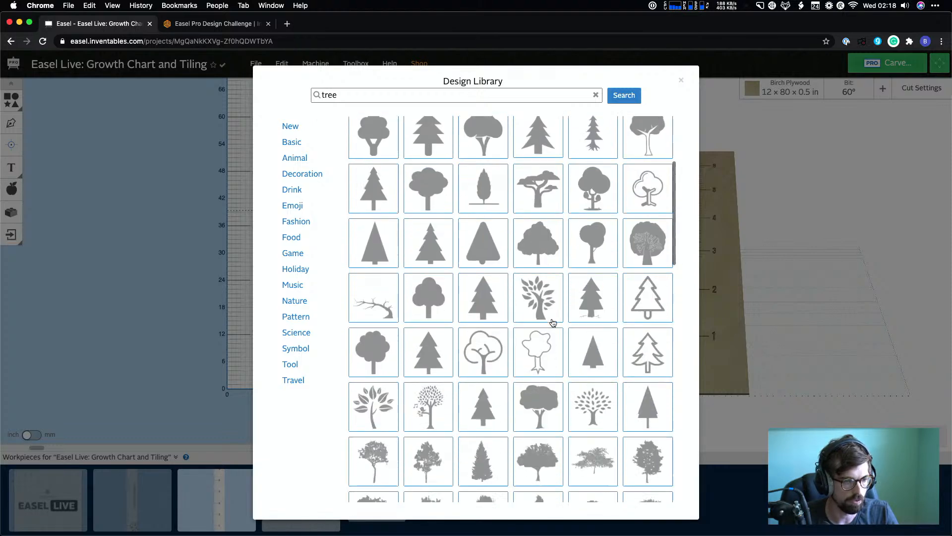
{"action": "scroll", "coordinate": [553, 323], "scroll_direction": "down", "scroll_amount": 10}
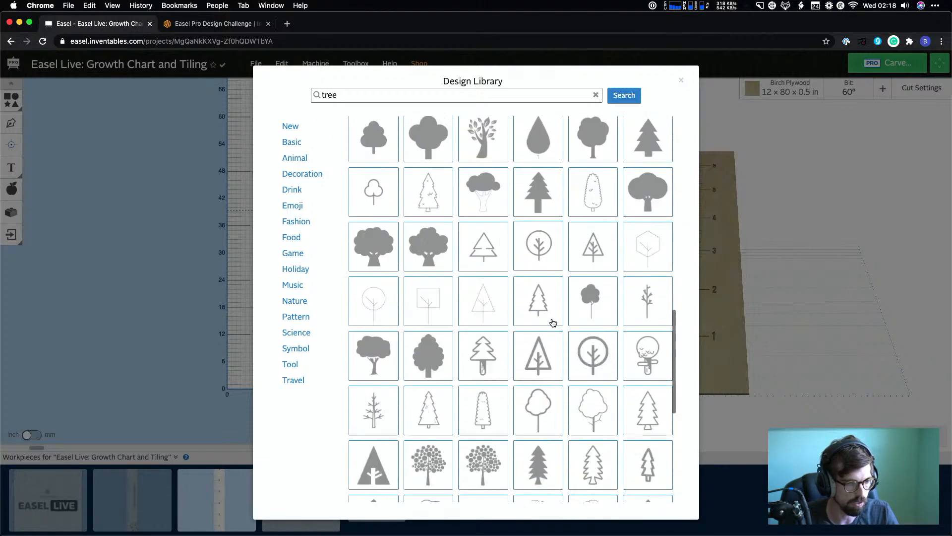
{"action": "scroll", "coordinate": [553, 323], "scroll_direction": "down", "scroll_amount": 6}
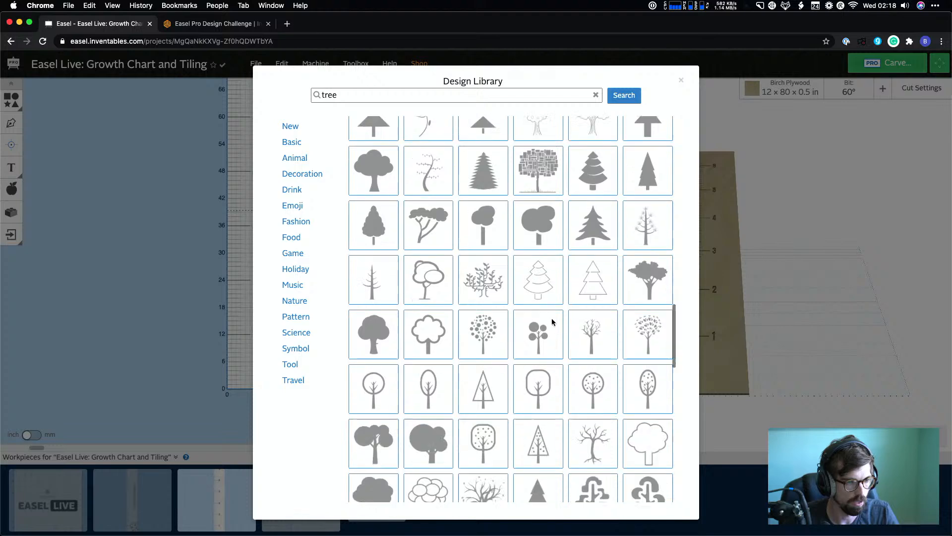
{"action": "scroll", "coordinate": [553, 323], "scroll_direction": "down", "scroll_amount": 5}
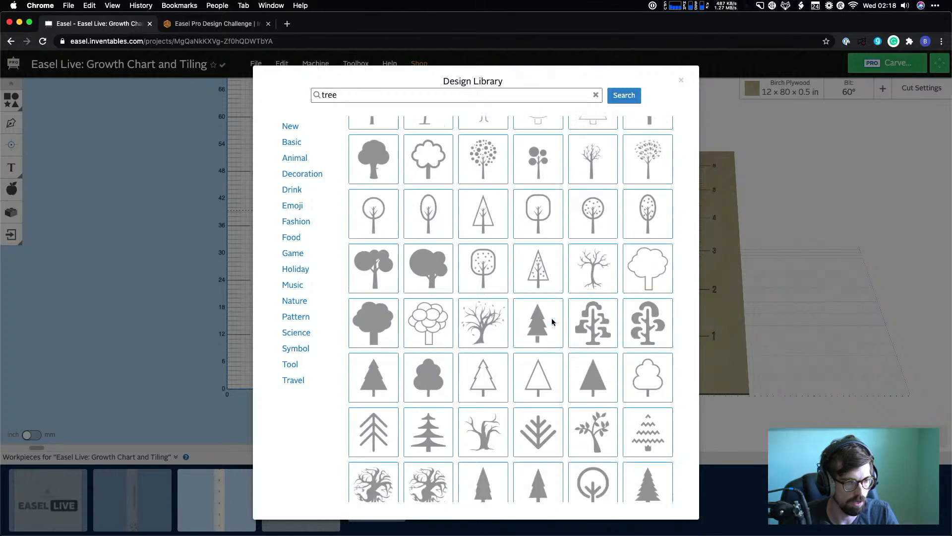
{"action": "scroll", "coordinate": [551, 318], "scroll_direction": "down", "scroll_amount": 3}
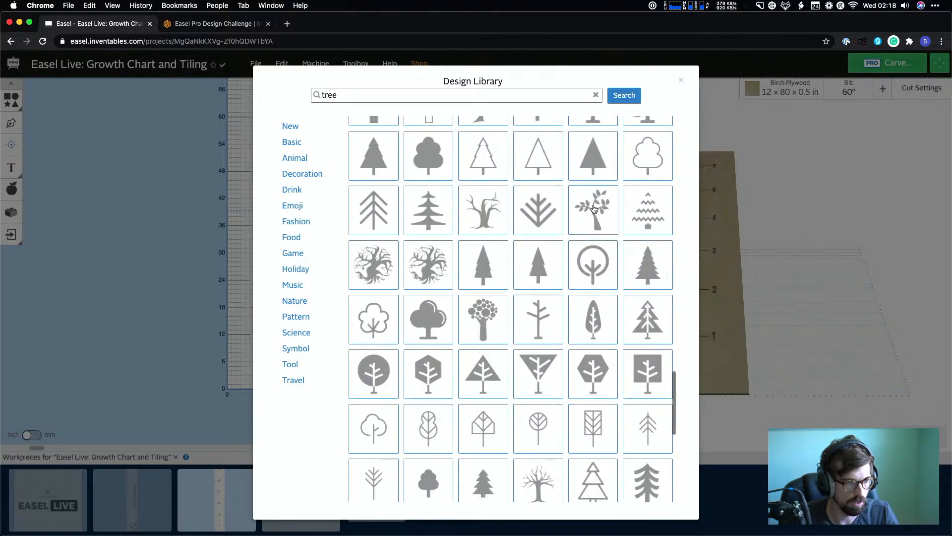
{"action": "left_click", "coordinate": [593, 203]}
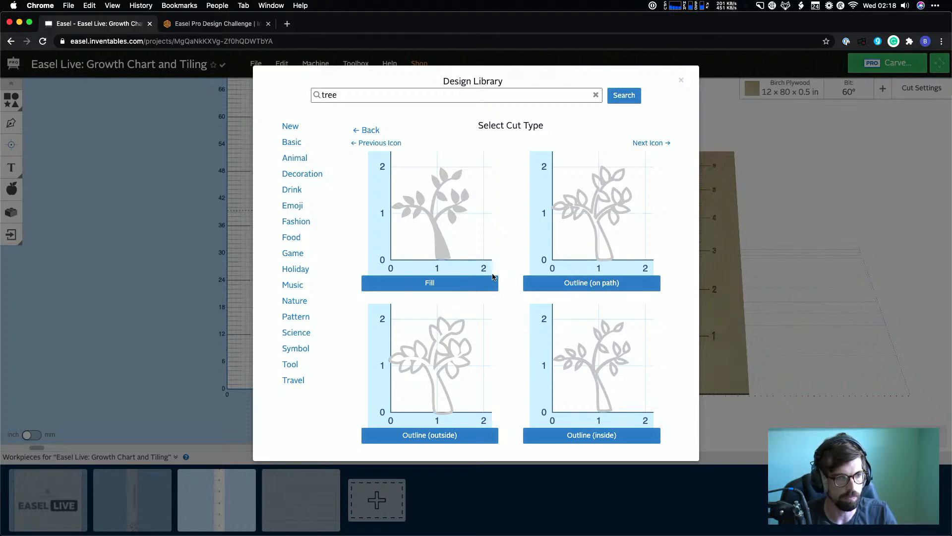
{"action": "left_click", "coordinate": [454, 282]}
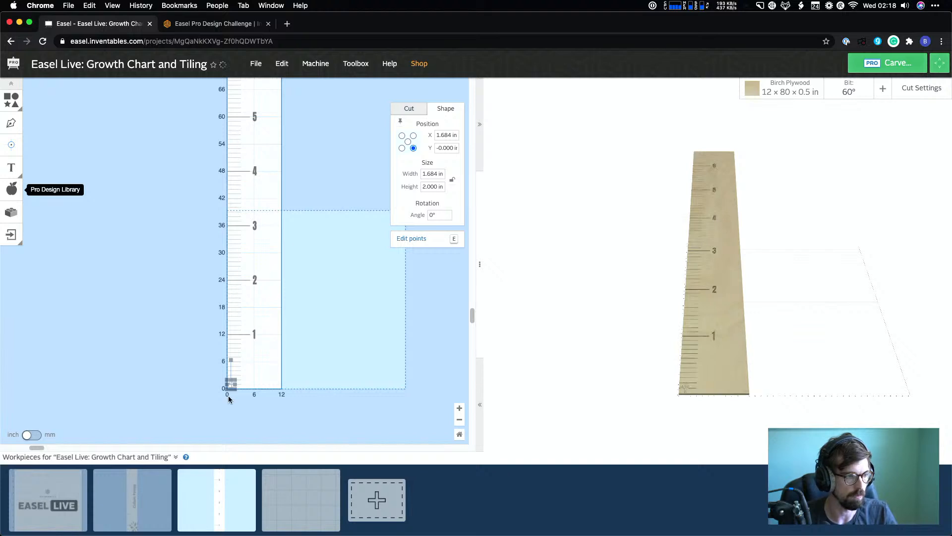
Enlarge the tree to about 6.5 x 7.7 in, place it in the board's lower-right corner, and check its cut path options
{"action": "left_click_drag", "start_coordinate": [237, 380], "coordinate": [267, 382]}
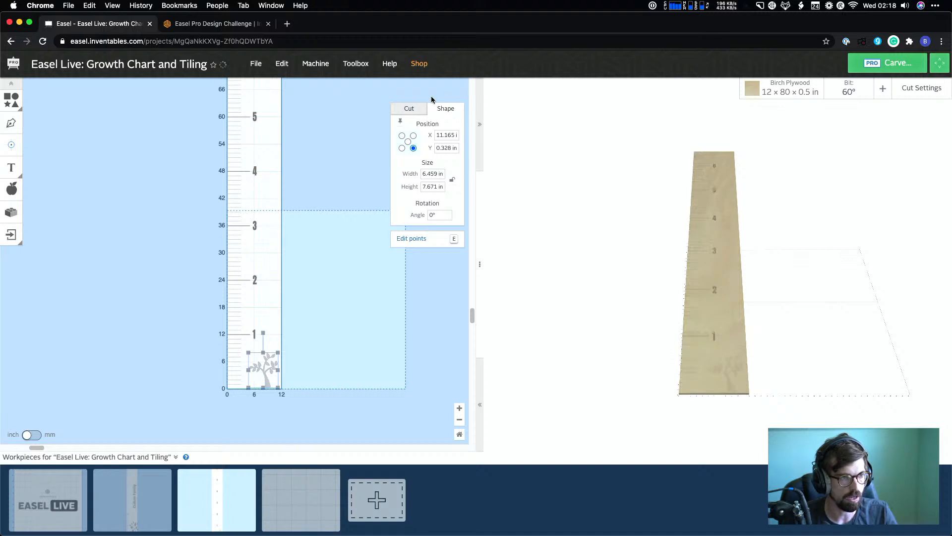
{"action": "left_click", "coordinate": [408, 109]}
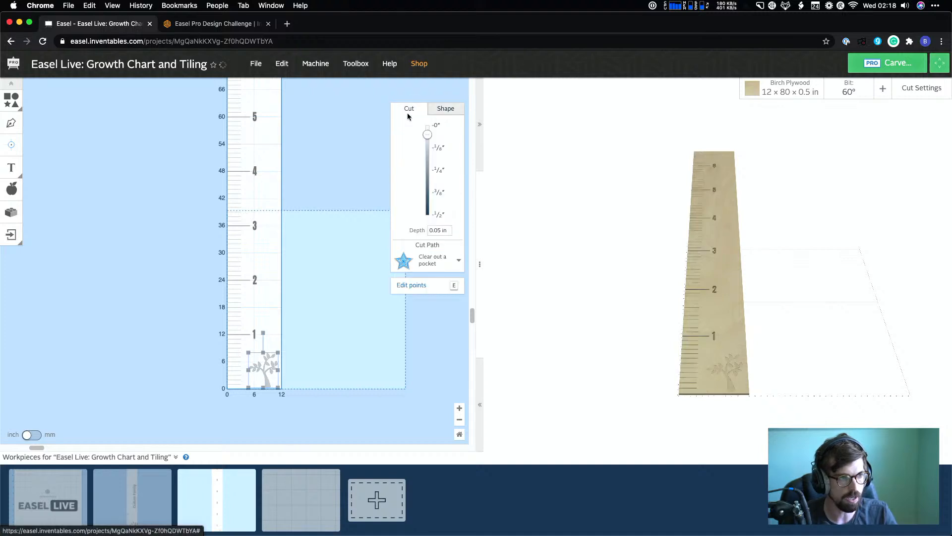
{"action": "left_click", "coordinate": [449, 261]}
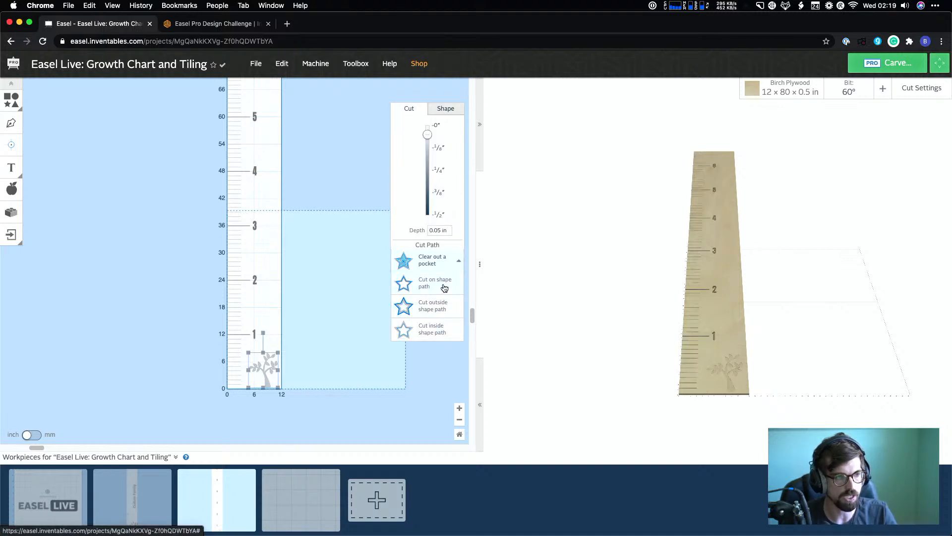
{"action": "left_click", "coordinate": [305, 371]}
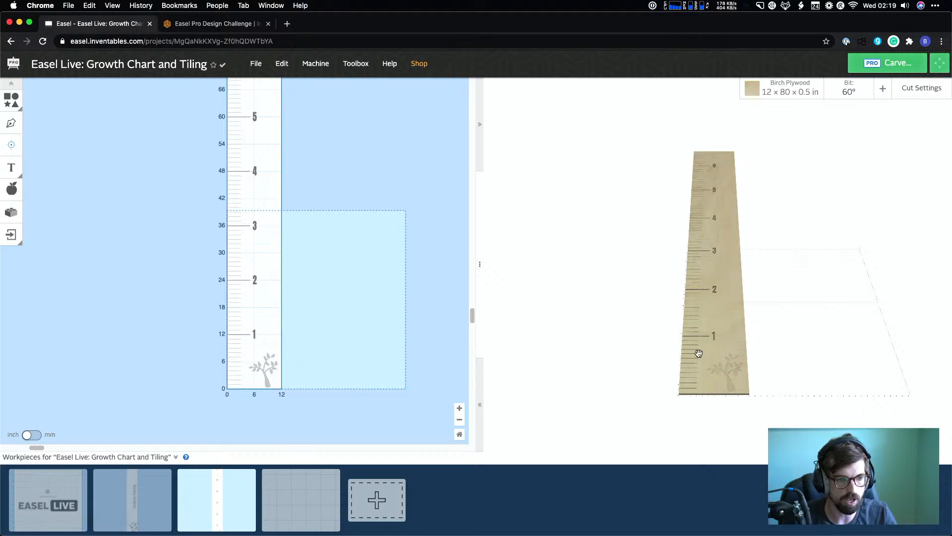
Examine the tree's carved pocket up close in the 3D preview, together with the first-foot tick marks
{"action": "left_click_drag", "start_coordinate": [697, 351], "coordinate": [720, 372]}
{"action": "scroll", "coordinate": [721, 372], "scroll_direction": "up", "scroll_amount": 5}
{"action": "mouse_move", "coordinate": [610, 347]}
{"action": "left_mouse_down"}
{"action": "mouse_move", "coordinate": [632, 381]}
{"action": "mouse_move", "coordinate": [629, 402]}
{"action": "mouse_move", "coordinate": [617, 393]}
{"action": "mouse_move", "coordinate": [618, 401]}
{"action": "mouse_move", "coordinate": [620, 351]}
{"action": "left_mouse_up"}
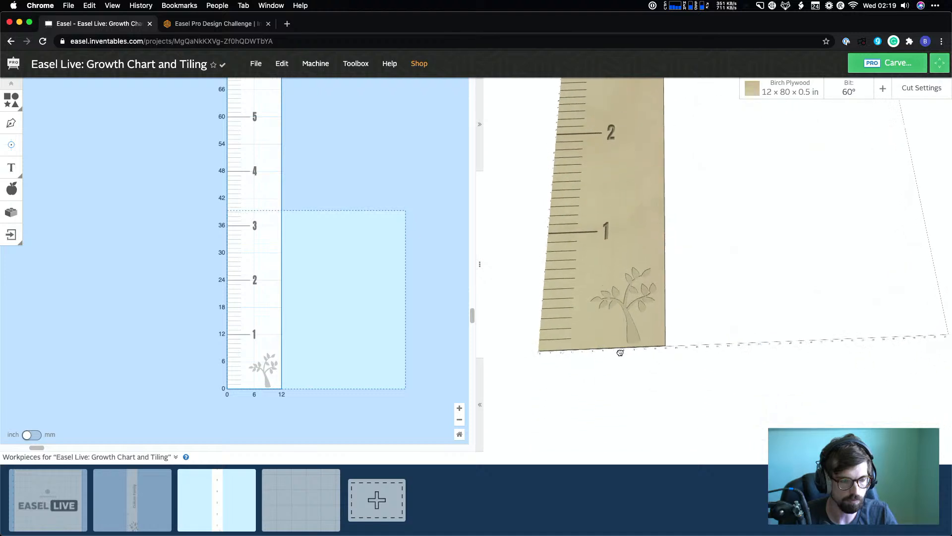
{"action": "scroll", "coordinate": [620, 351], "scroll_direction": "up", "scroll_amount": 3}
{"action": "left_click_drag", "start_coordinate": [559, 333], "coordinate": [546, 365]}
{"action": "left_click_drag", "start_coordinate": [603, 317], "coordinate": [618, 208]}
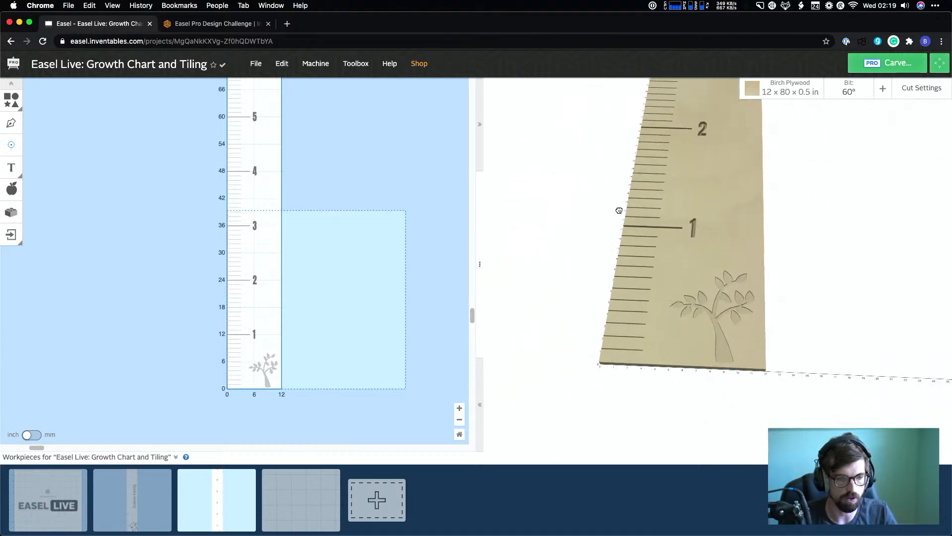
{"action": "left_click_drag", "start_coordinate": [666, 320], "coordinate": [696, 243]}
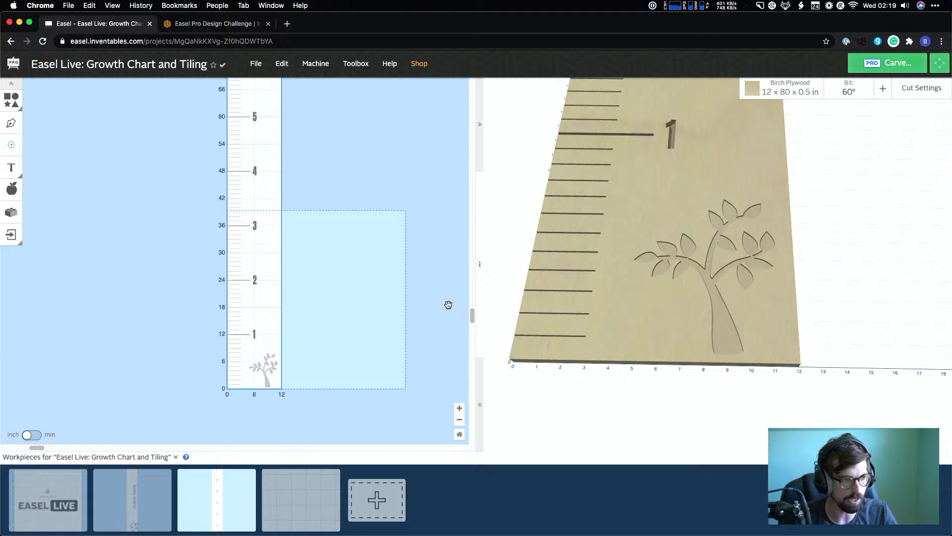
Try cutting the tree on, outside and inside its shape path, and return it to clearing out a pocket
{"action": "left_click", "coordinate": [265, 375]}
{"action": "left_click", "coordinate": [429, 260]}
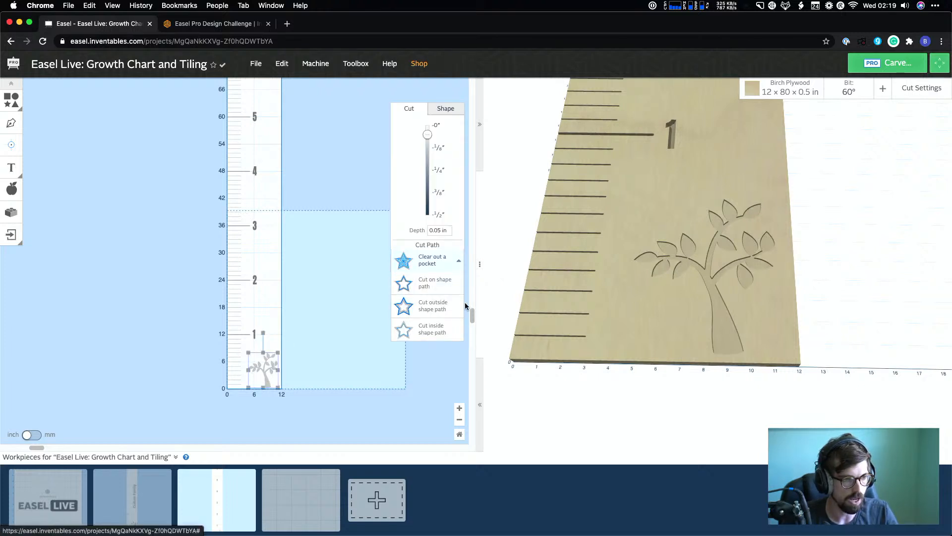
{"action": "left_click", "coordinate": [434, 282]}
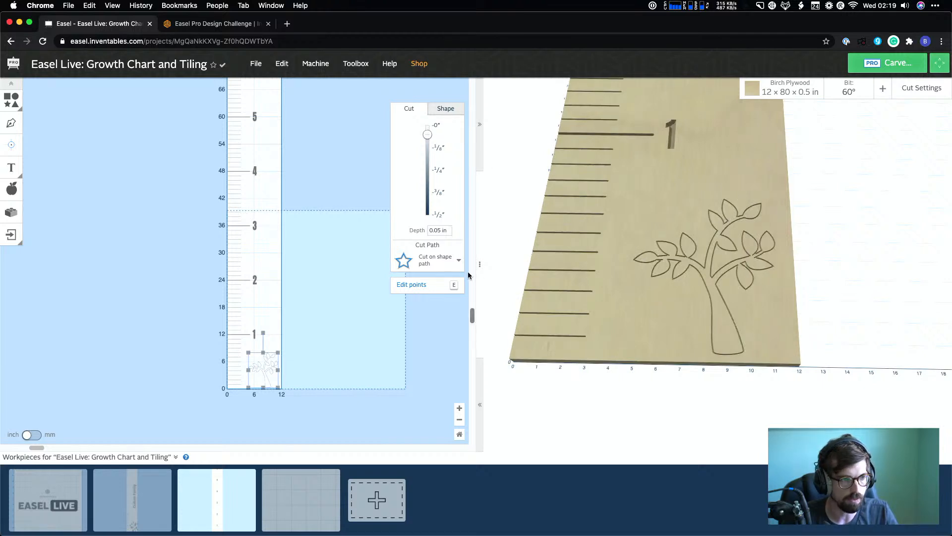
{"action": "left_click", "coordinate": [435, 260]}
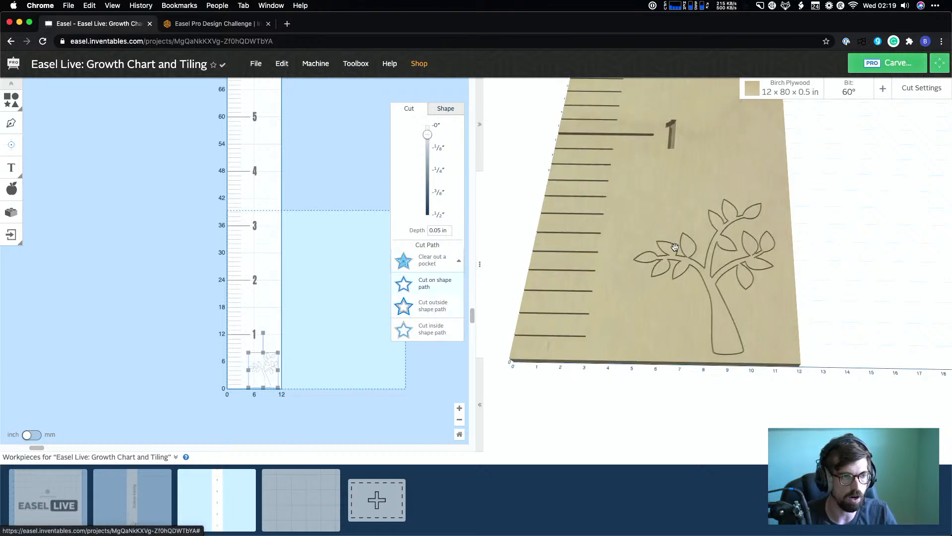
{"action": "left_click", "coordinate": [432, 306]}
{"action": "left_click", "coordinate": [442, 263]}
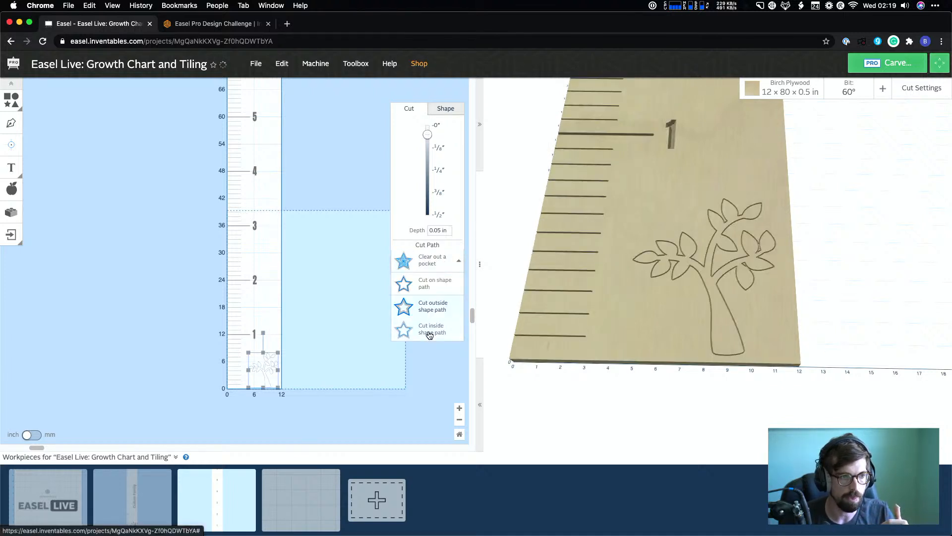
{"action": "left_click", "coordinate": [430, 334]}
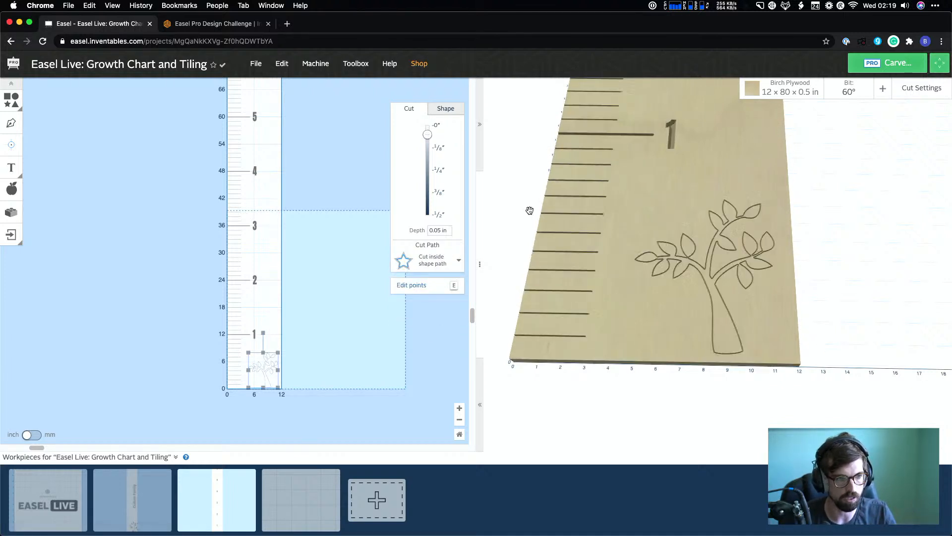
{"action": "left_click", "coordinate": [433, 267]}
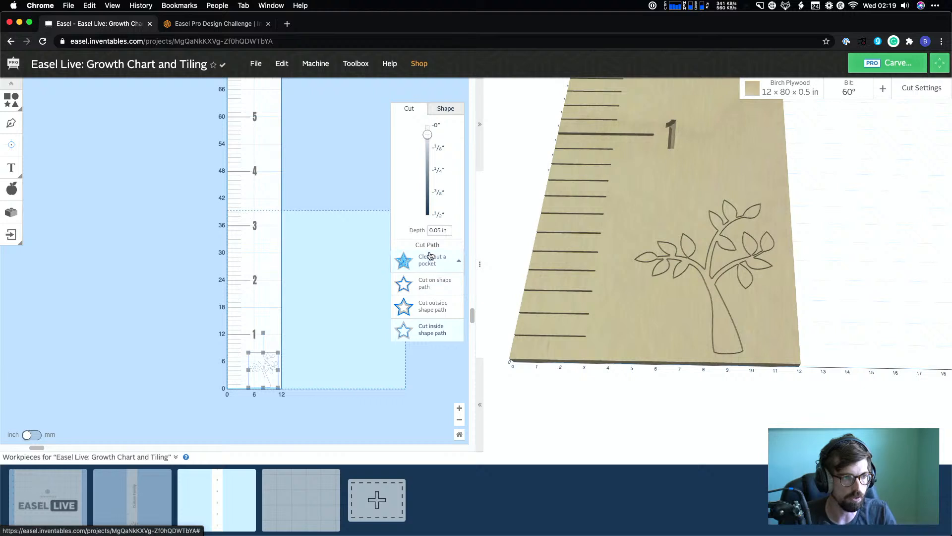
{"action": "left_click", "coordinate": [430, 256]}
{"action": "left_click", "coordinate": [296, 381]}
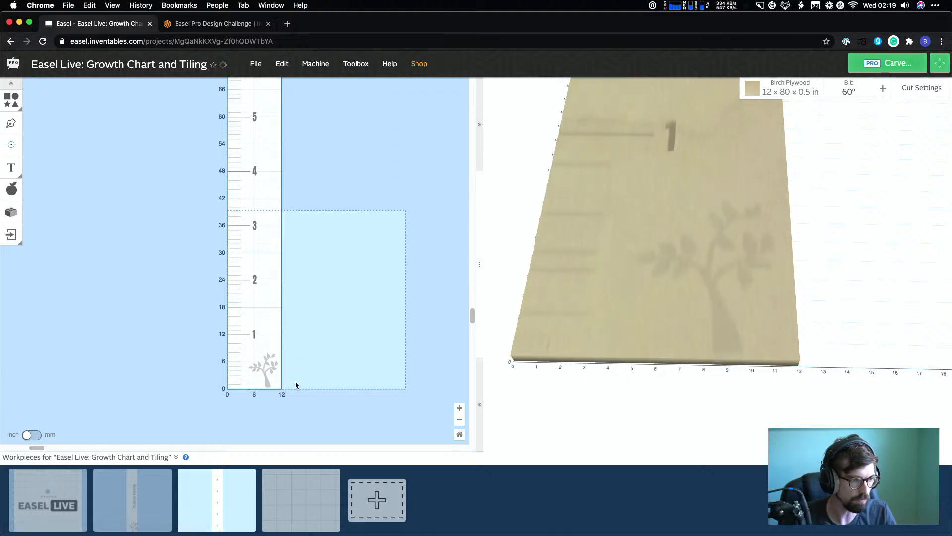
Enlarge the tree to about 9.3 x 13.8 in and shift it so its leaves run over the board's right edge
{"action": "left_click", "coordinate": [254, 355]}
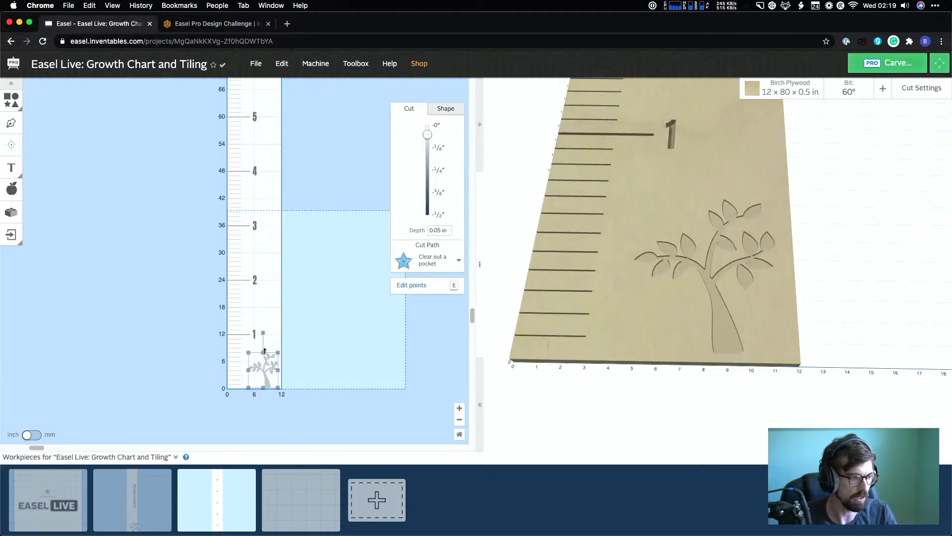
{"action": "left_click_drag", "start_coordinate": [265, 351], "coordinate": [235, 325]}
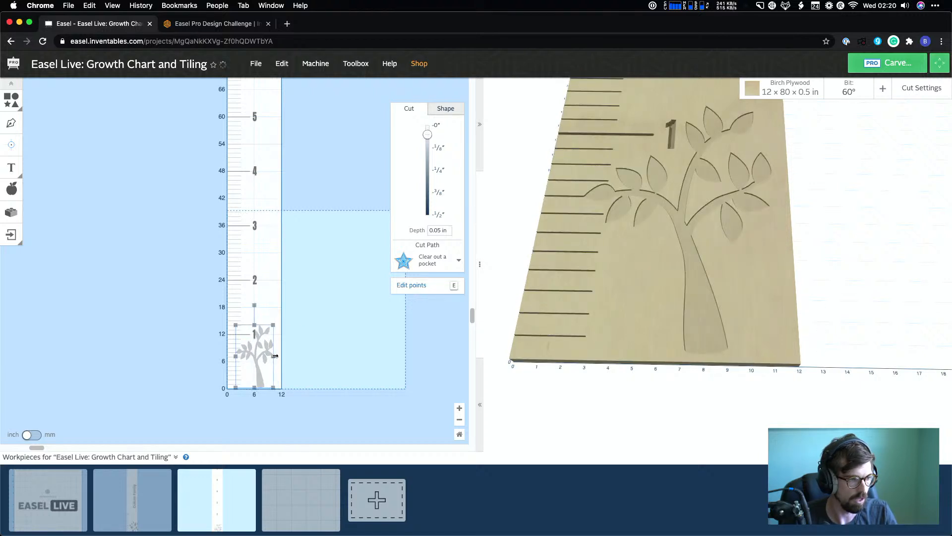
{"action": "left_click_drag", "start_coordinate": [265, 355], "coordinate": [269, 355]}
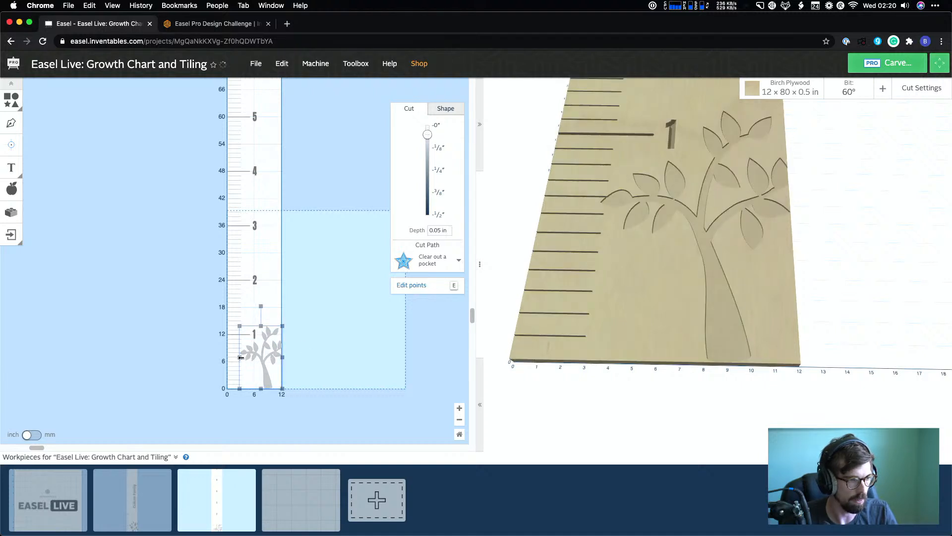
{"action": "left_click_drag", "start_coordinate": [264, 357], "coordinate": [267, 366]}
{"action": "scroll", "coordinate": [272, 410], "scroll_direction": "up", "scroll_amount": 5}
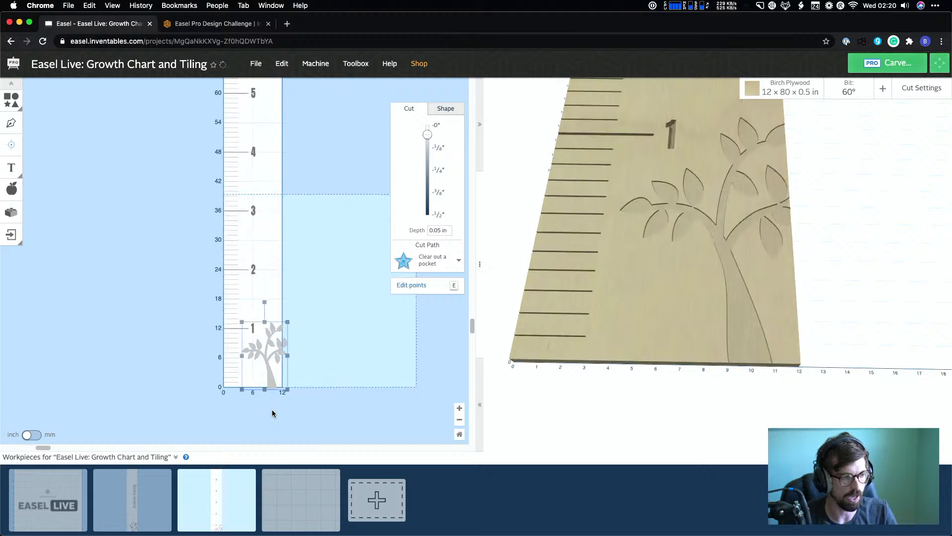
{"action": "scroll", "coordinate": [273, 409], "scroll_direction": "up", "scroll_amount": 4}
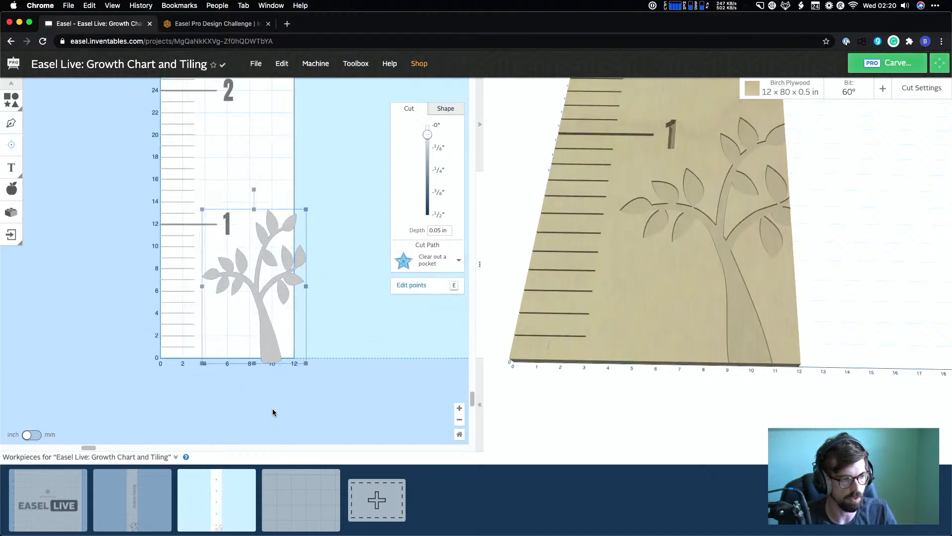
Set the Y position of the tree's lower-right corner to 0 in and check the trunk base in the 3D preview
{"action": "left_click", "coordinate": [449, 108]}
{"action": "triple_click", "coordinate": [448, 147]}
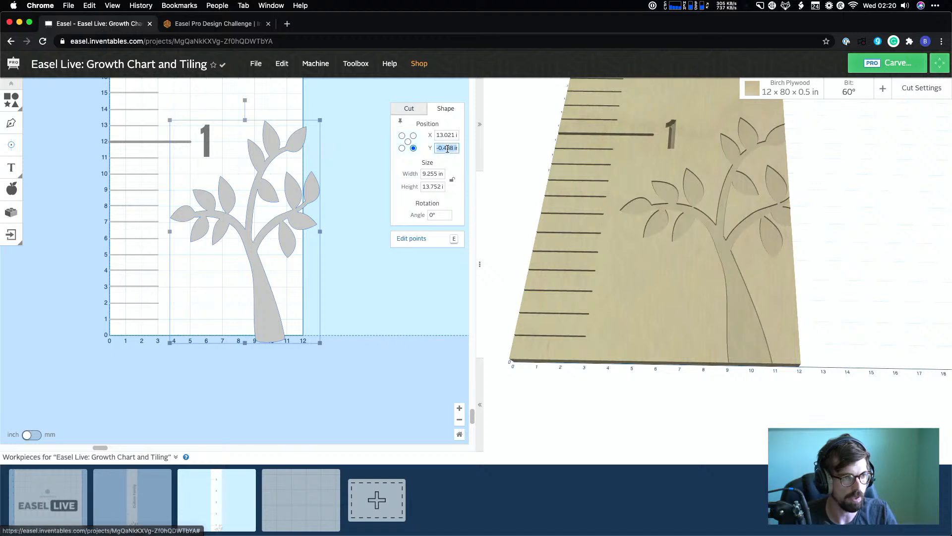
{"action": "type", "text": "0"}
{"action": "left_click", "coordinate": [449, 136]}
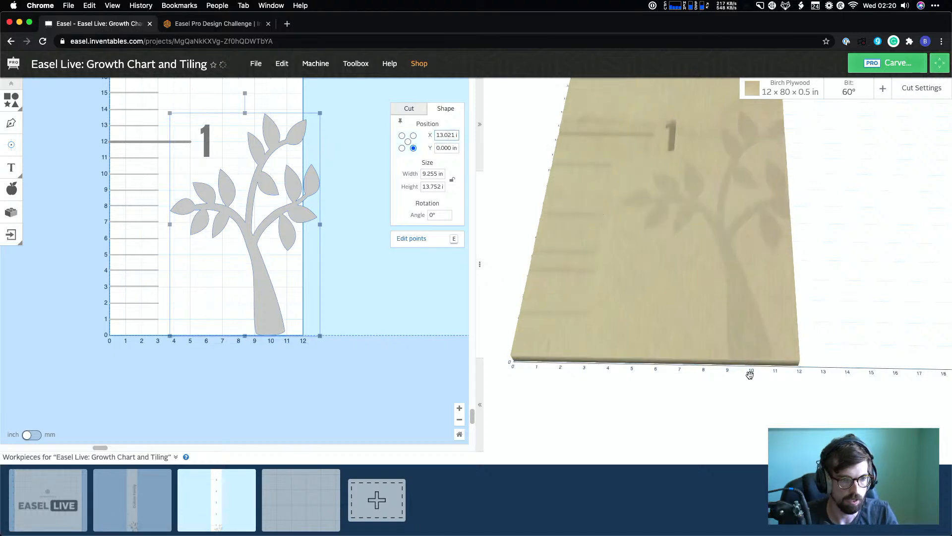
{"action": "left_click_drag", "start_coordinate": [759, 344], "coordinate": [761, 378]}
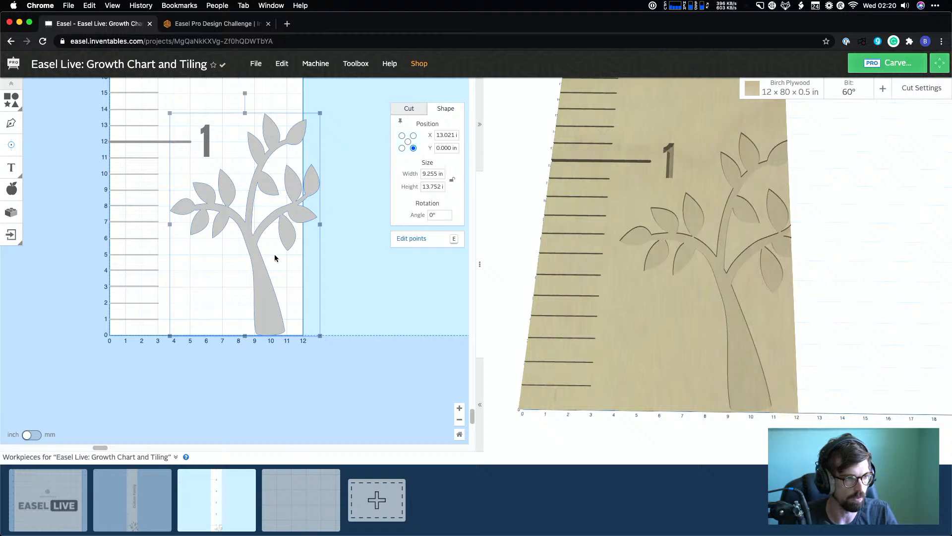
Move the tree so its lower-right corner sits at about X 13.1, Y 0.2 in, with the trunk base just above the board's bottom edge
{"action": "left_click_drag", "start_coordinate": [253, 250], "coordinate": [251, 255]}
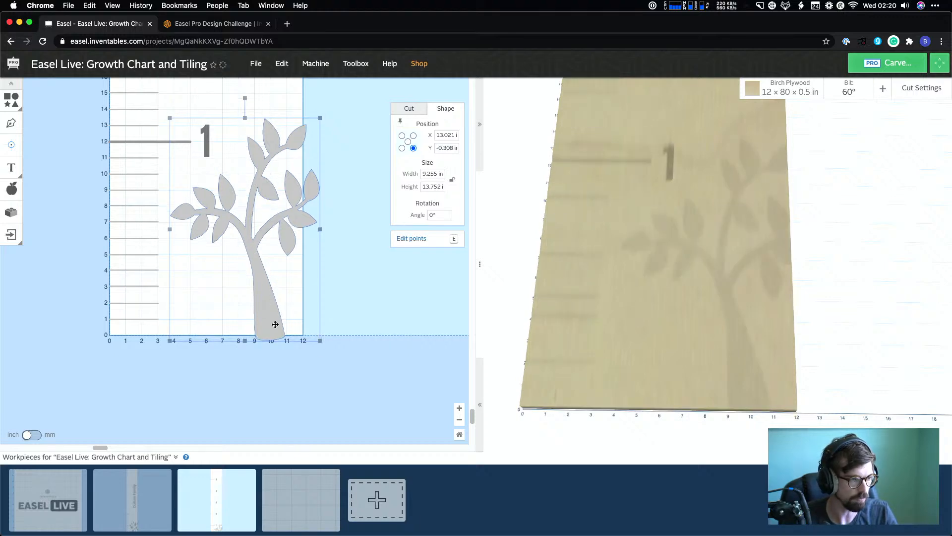
{"action": "left_click_drag", "start_coordinate": [276, 325], "coordinate": [274, 314]}
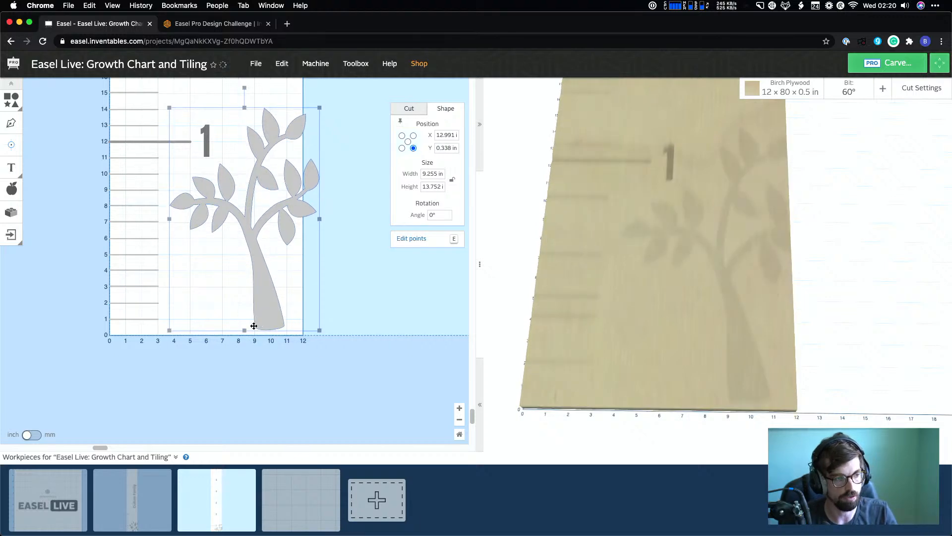
{"action": "left_click", "coordinate": [318, 347]}
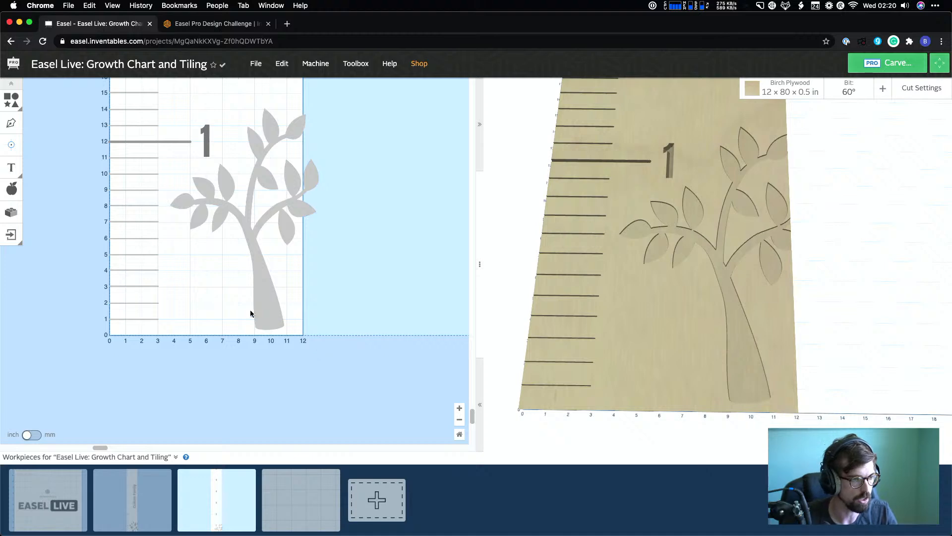
{"action": "left_click_drag", "start_coordinate": [251, 313], "coordinate": [253, 315]}
{"action": "scroll", "coordinate": [287, 357], "scroll_direction": "up", "scroll_amount": 1}
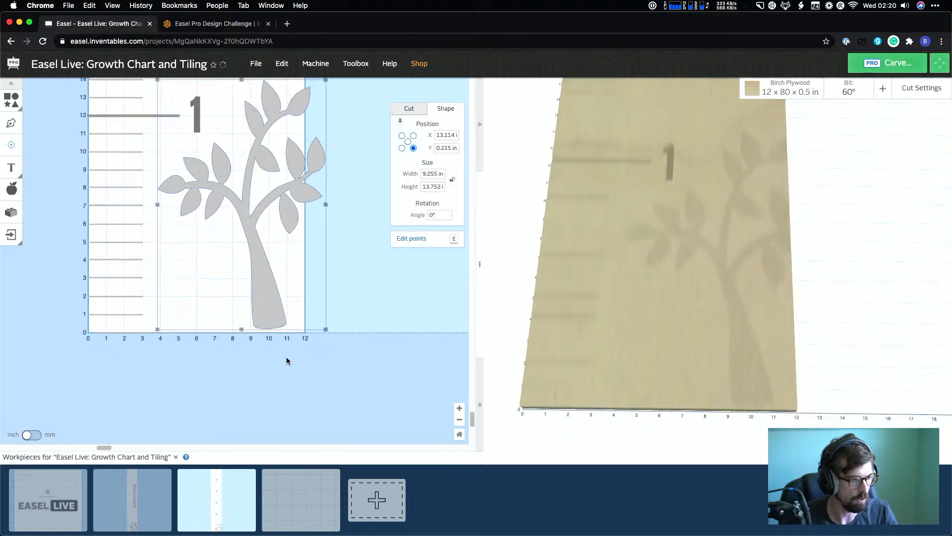
Draw a closed four-sided patch about 2.1 x 1.0 in, running from the trunk's two base corners down past the board's bottom edge
{"action": "scroll", "coordinate": [287, 356], "scroll_direction": "up", "scroll_amount": 4}
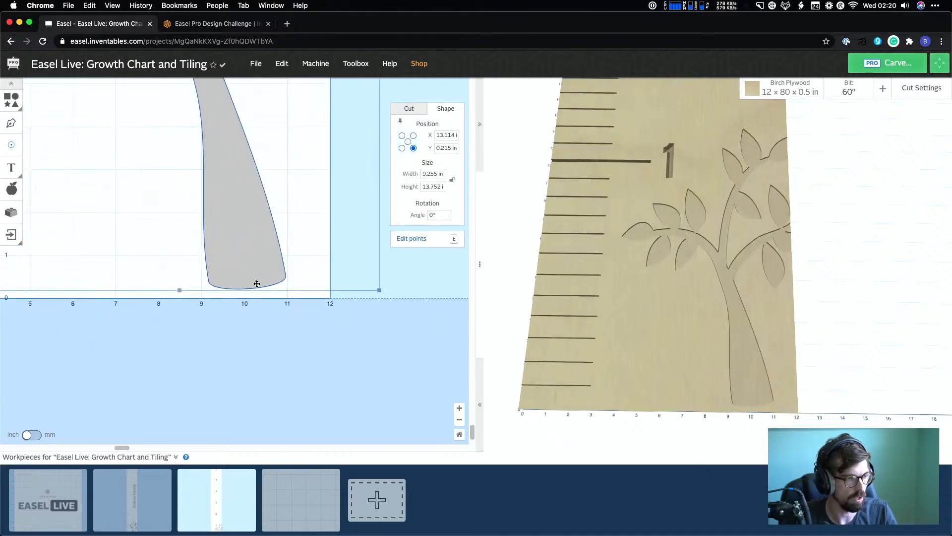
{"action": "left_click", "coordinate": [242, 303]}
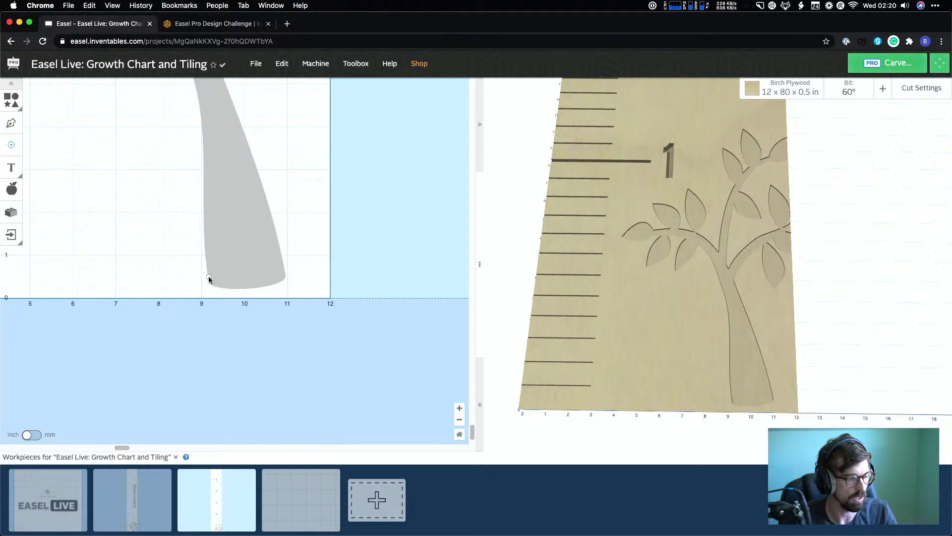
{"action": "left_click", "coordinate": [208, 276]}
{"action": "left_click", "coordinate": [214, 318]}
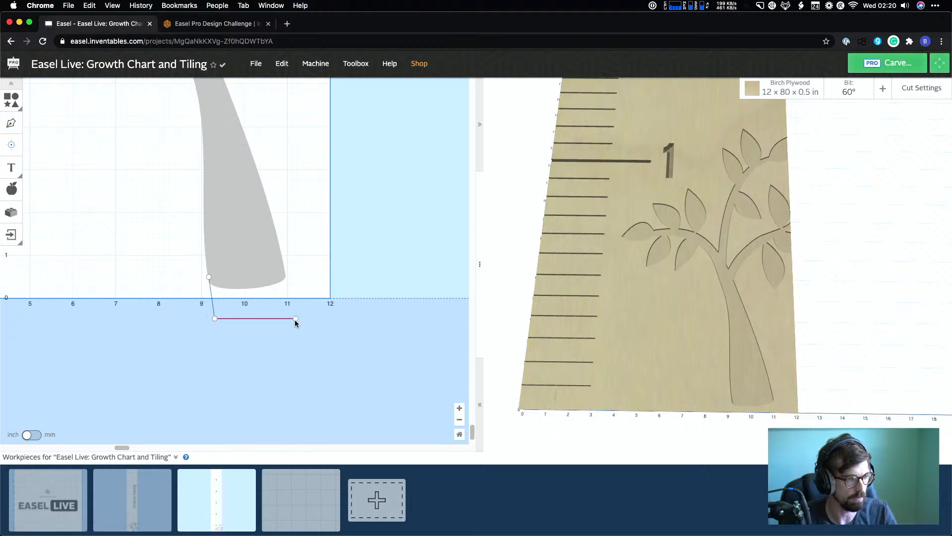
{"action": "left_click", "coordinate": [298, 313]}
{"action": "left_click", "coordinate": [284, 274]}
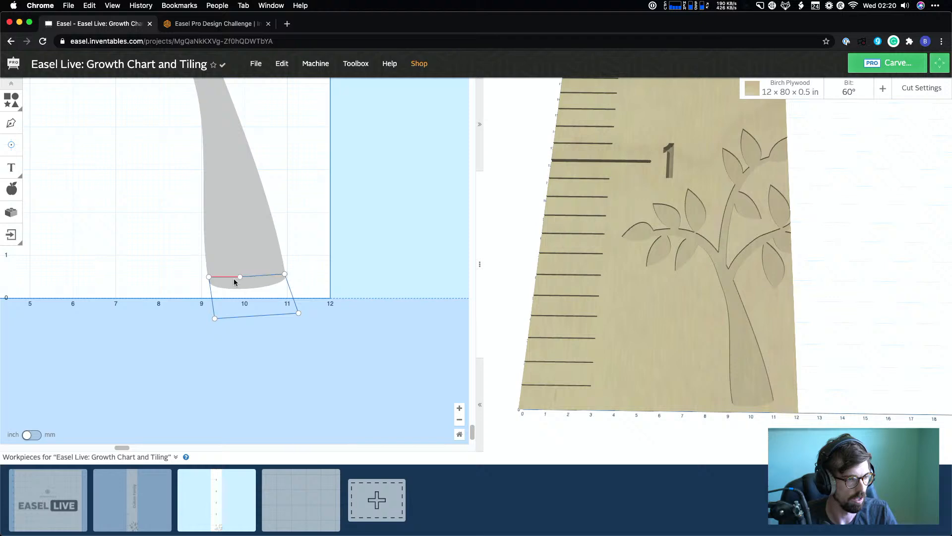
{"action": "left_click", "coordinate": [209, 277]}
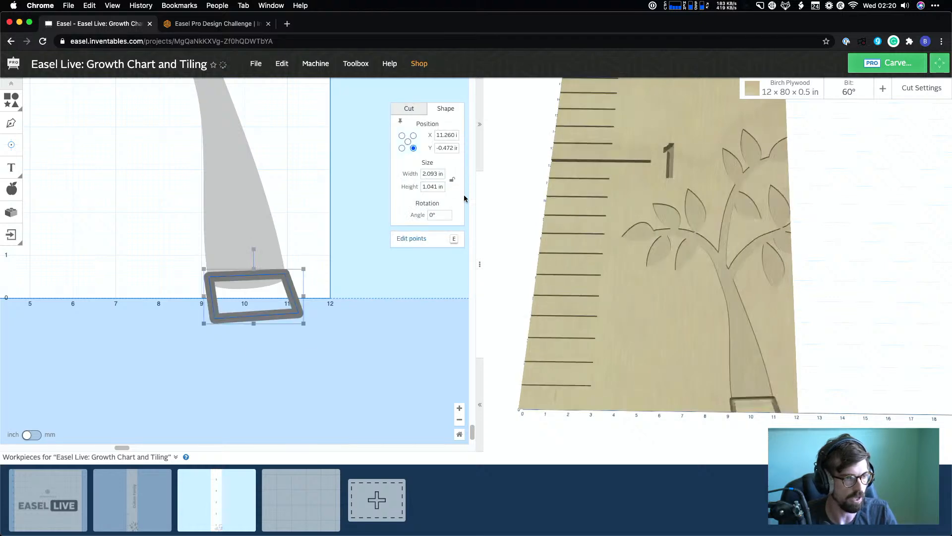
Set the trunk patch to clear out a pocket at the tree's depth of 0.05 in
{"action": "left_click", "coordinate": [410, 108]}
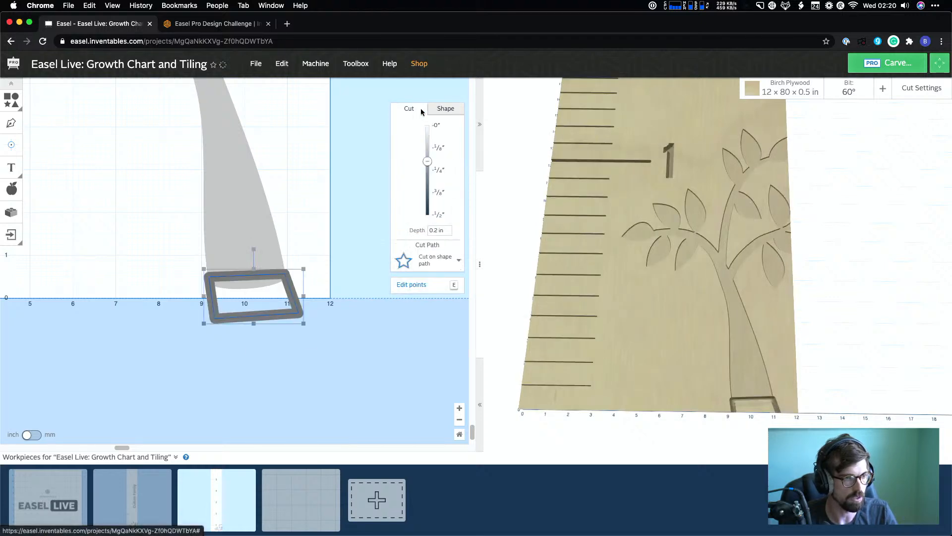
{"action": "left_click", "coordinate": [433, 264]}
{"action": "left_click", "coordinate": [430, 264]}
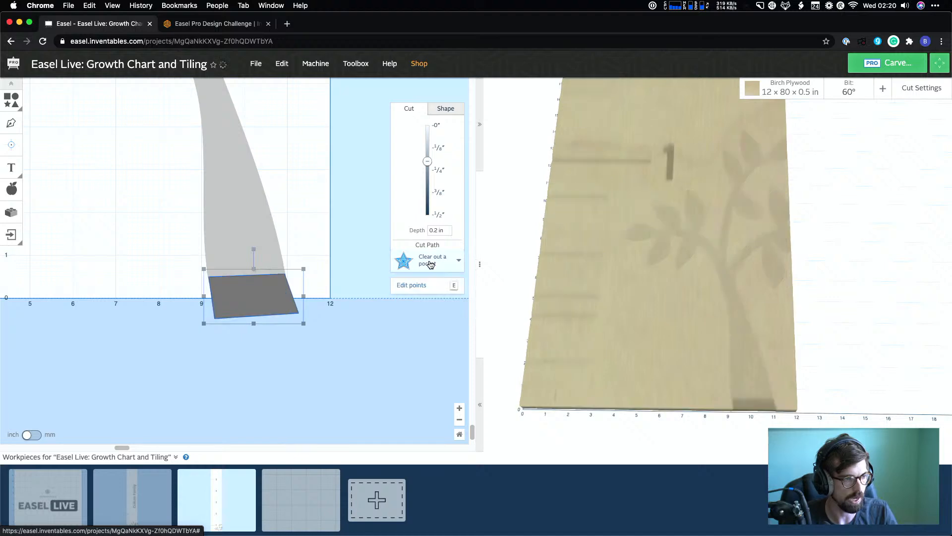
{"action": "left_click", "coordinate": [268, 228]}
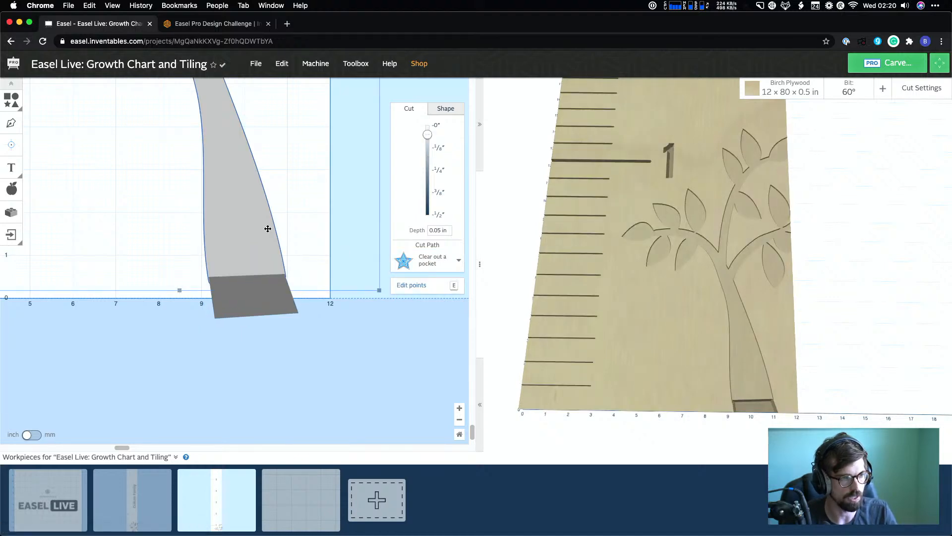
{"action": "left_click", "coordinate": [281, 303]}
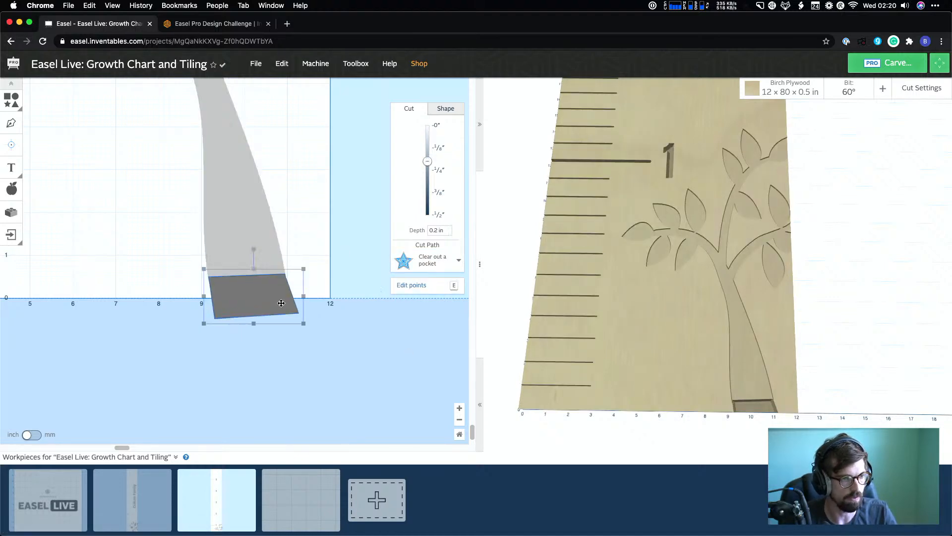
{"action": "triple_click", "coordinate": [436, 230]}
{"action": "key", "text": "BackSpace"}
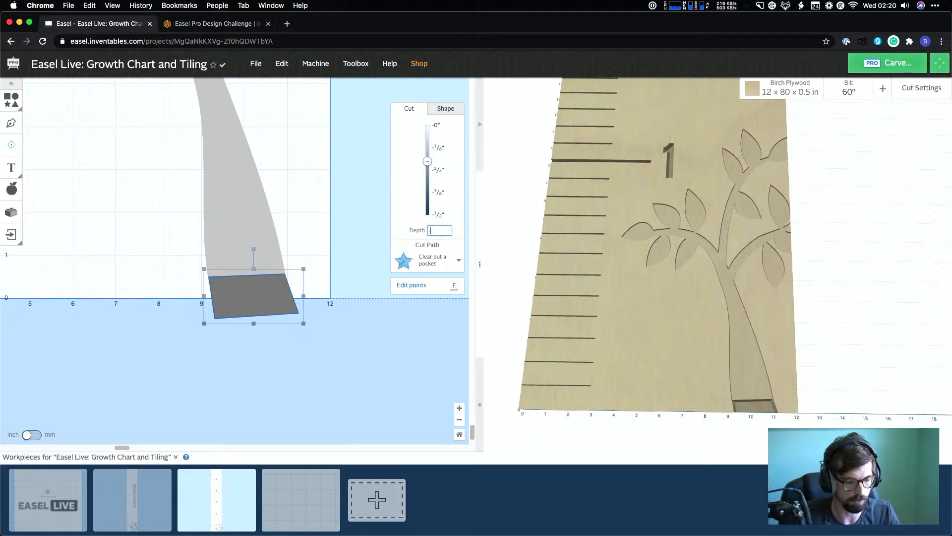
{"action": "type", "text": ".05"}
{"action": "key", "text": "Return"}
{"action": "left_click", "coordinate": [388, 391]}
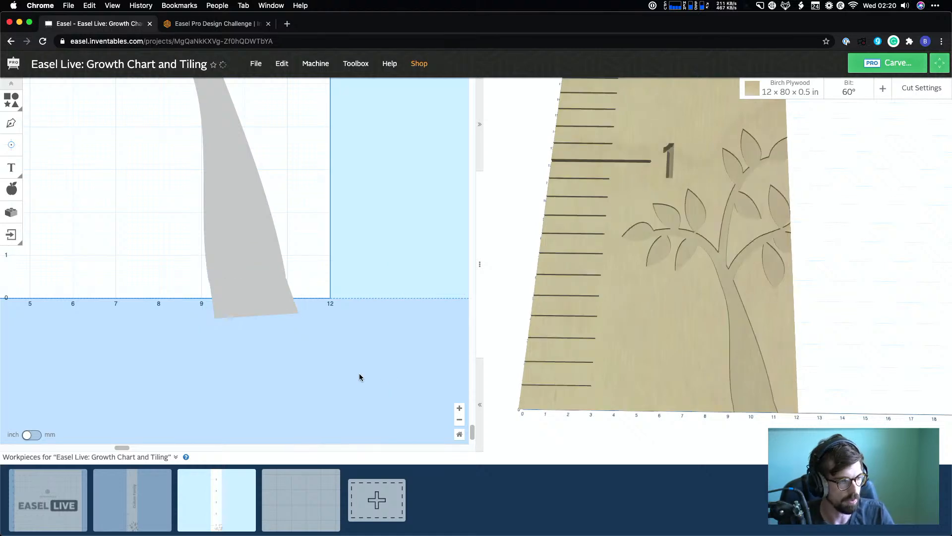
Move the four-sided patch away from the trunk base to an empty spot below the board
{"action": "scroll", "coordinate": [359, 377], "scroll_direction": "down", "scroll_amount": 2}
{"action": "left_click", "coordinate": [254, 289]}
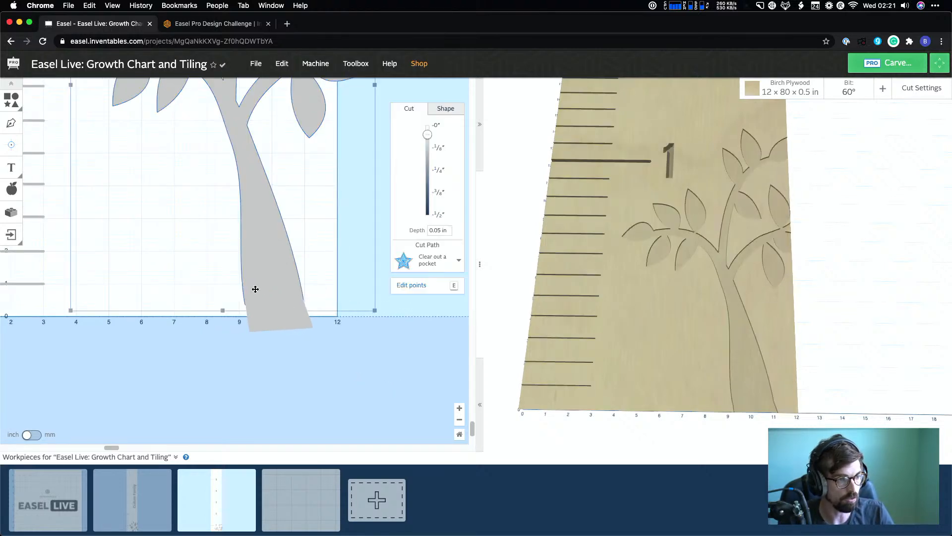
{"action": "key", "text": "e"}
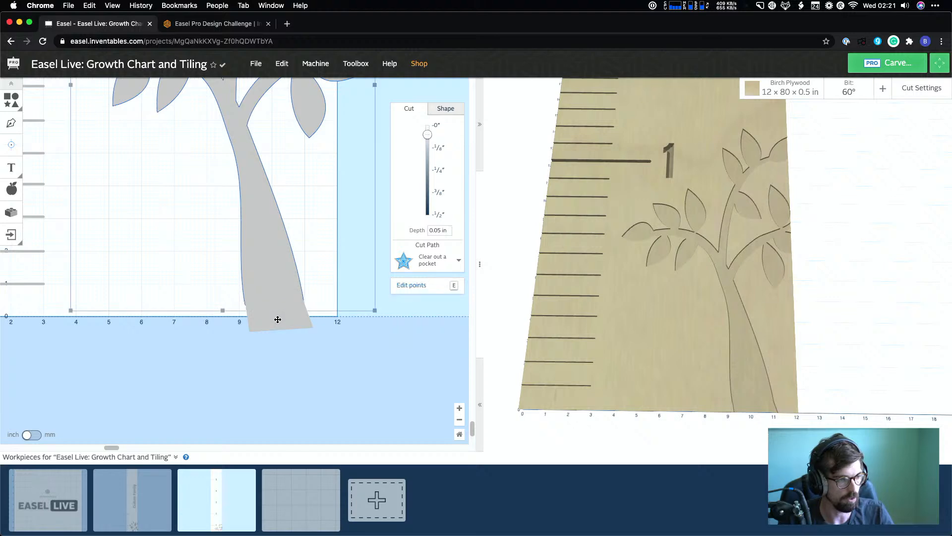
{"action": "left_click", "coordinate": [277, 322]}
{"action": "left_click_drag", "start_coordinate": [278, 321], "coordinate": [168, 391]}
{"action": "left_click", "coordinate": [357, 367]}
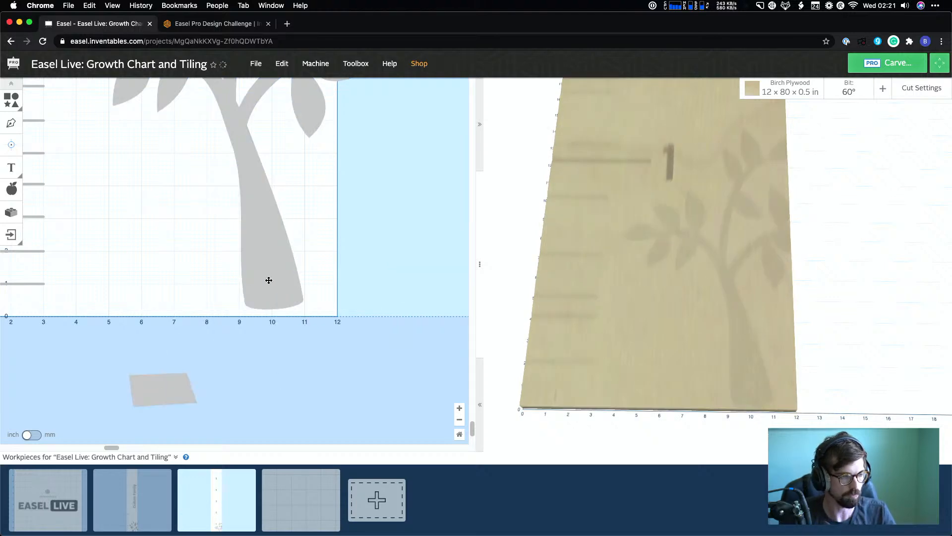
Edit the tree's points, extending the curve handles of both trunk base corners downward so the base bulges past the board's bottom edge
{"action": "left_click", "coordinate": [267, 278]}
{"action": "key", "text": "e"}
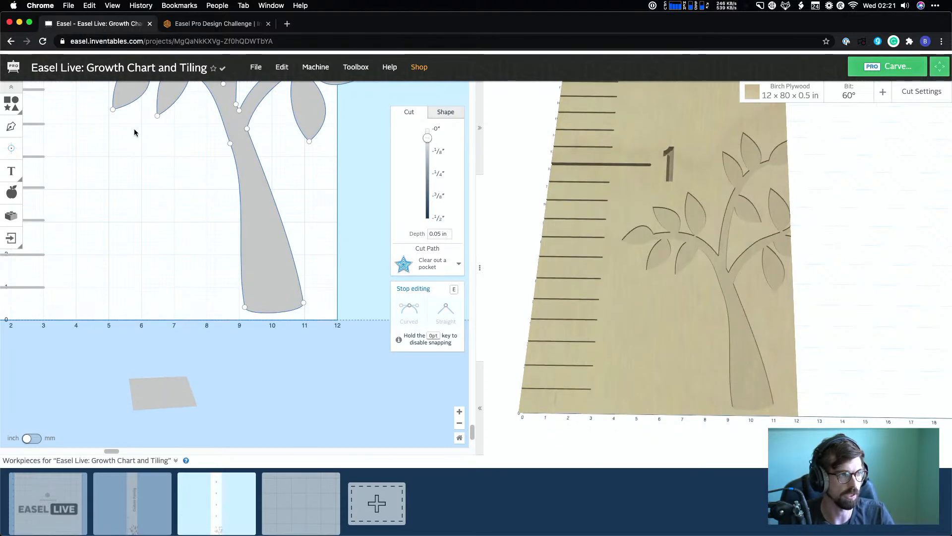
{"action": "left_click", "coordinate": [204, 252]}
{"action": "scroll", "coordinate": [206, 203], "scroll_direction": "down", "scroll_amount": 1}
{"action": "key", "text": "e"}
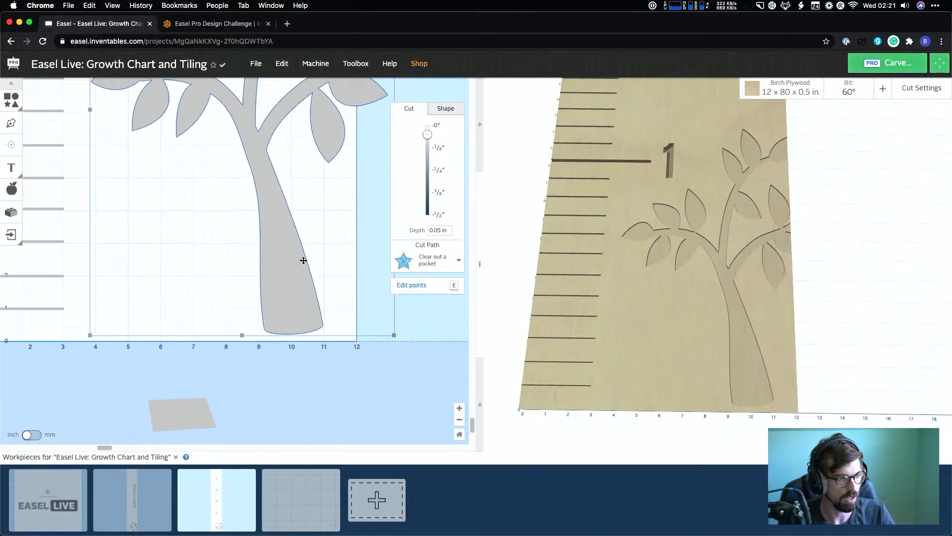
{"action": "left_click", "coordinate": [264, 328]}
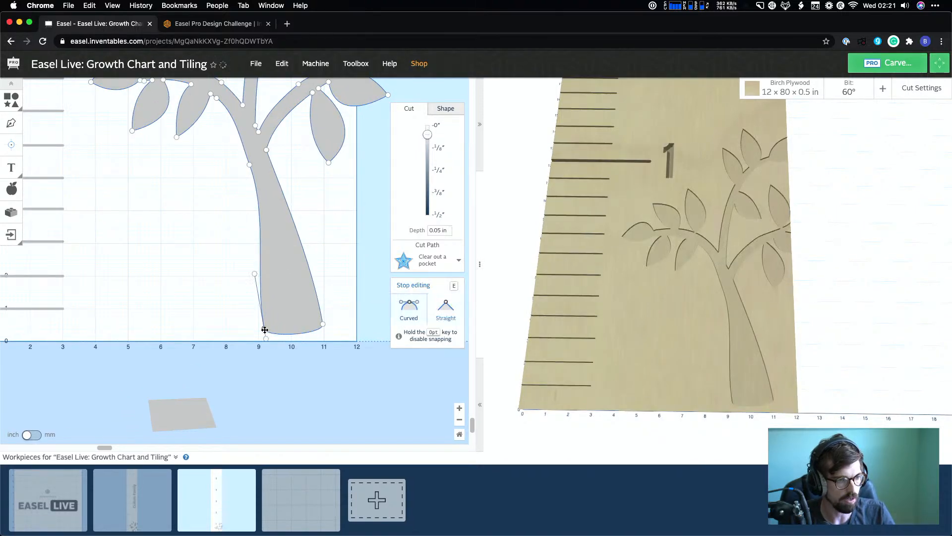
{"action": "left_click_drag", "start_coordinate": [266, 338], "coordinate": [272, 375]}
{"action": "left_click", "coordinate": [323, 325]}
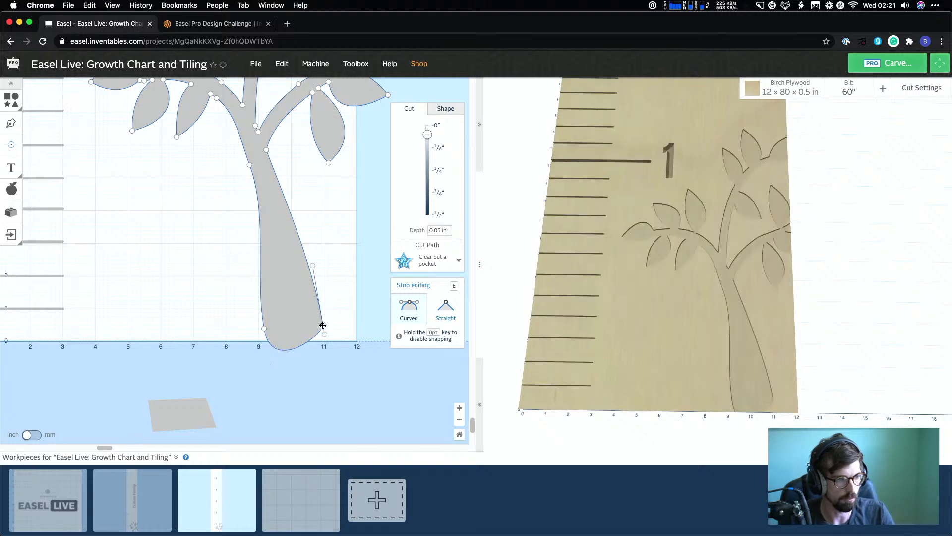
{"action": "left_click_drag", "start_coordinate": [325, 339], "coordinate": [345, 392]}
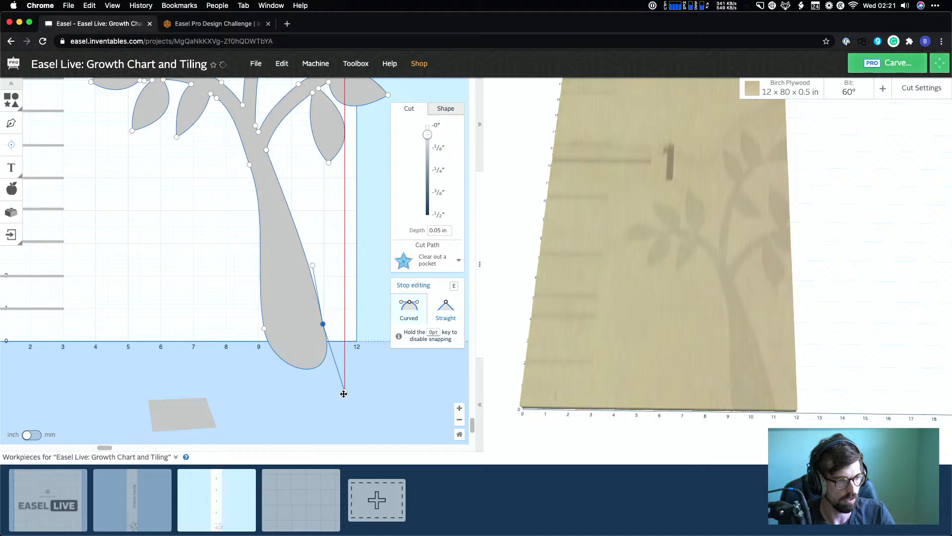
{"action": "left_click", "coordinate": [378, 368]}
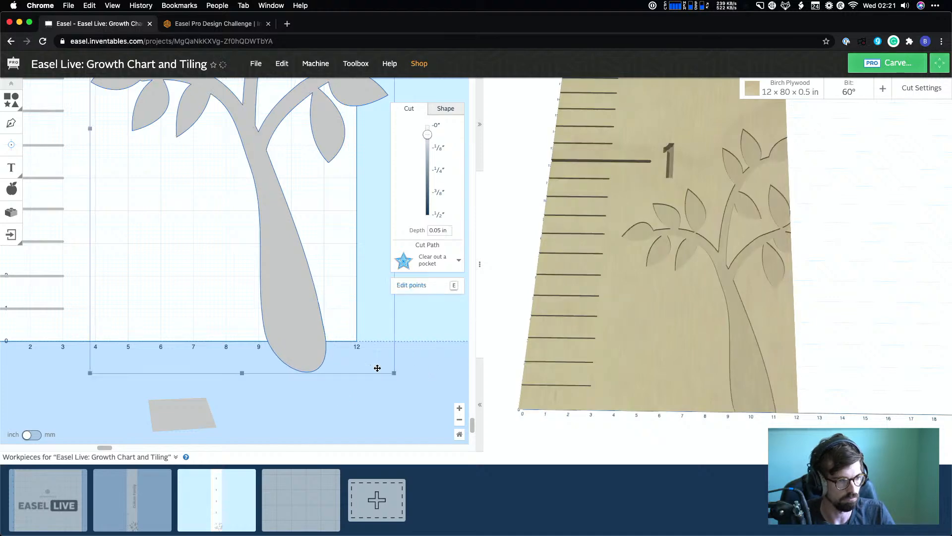
{"action": "left_click", "coordinate": [278, 415]}
Delete the leftover four-sided patch below the board
{"action": "scroll", "coordinate": [279, 414], "scroll_direction": "down", "scroll_amount": 5}
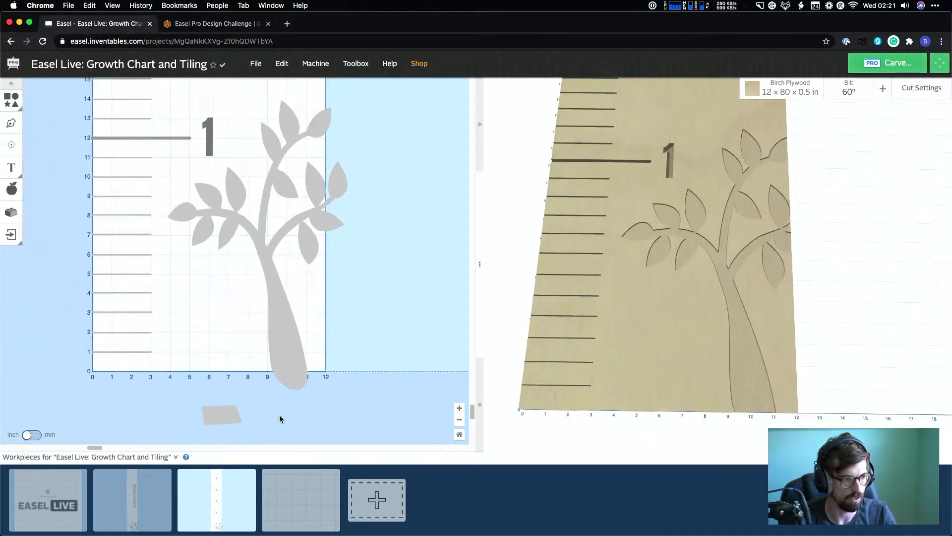
{"action": "left_click", "coordinate": [234, 415]}
{"action": "key", "text": "Delete"}
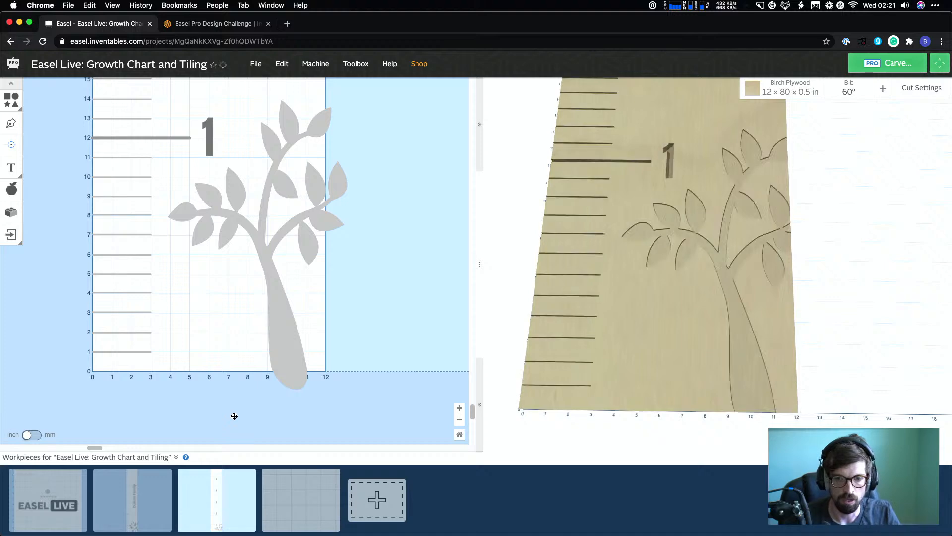
Reduce the tree's pocket depth, trying 0.02 in and then setting it to 0.01 in
{"action": "scroll", "coordinate": [238, 367], "scroll_direction": "down", "scroll_amount": 2}
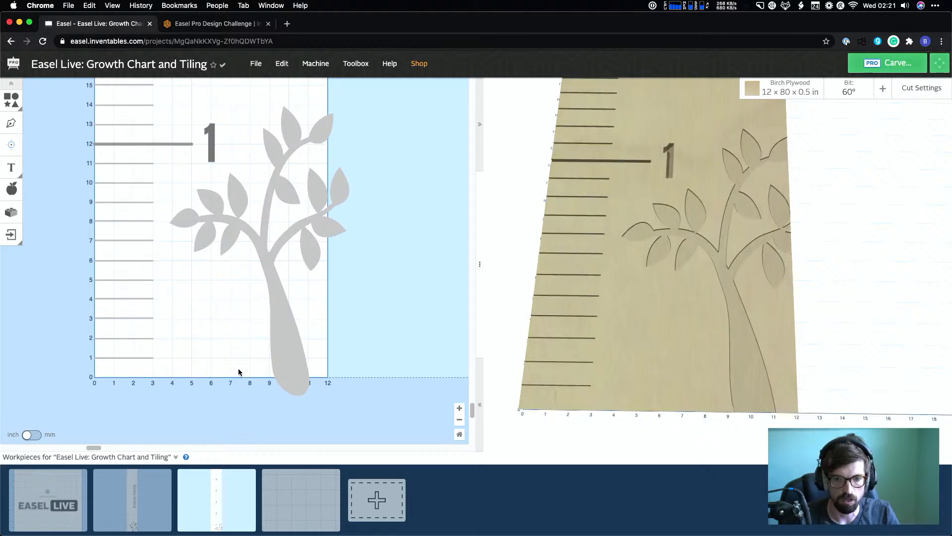
{"action": "scroll", "coordinate": [238, 368], "scroll_direction": "down", "scroll_amount": 1}
{"action": "scroll", "coordinate": [238, 368], "scroll_direction": "left", "scroll_amount": 1}
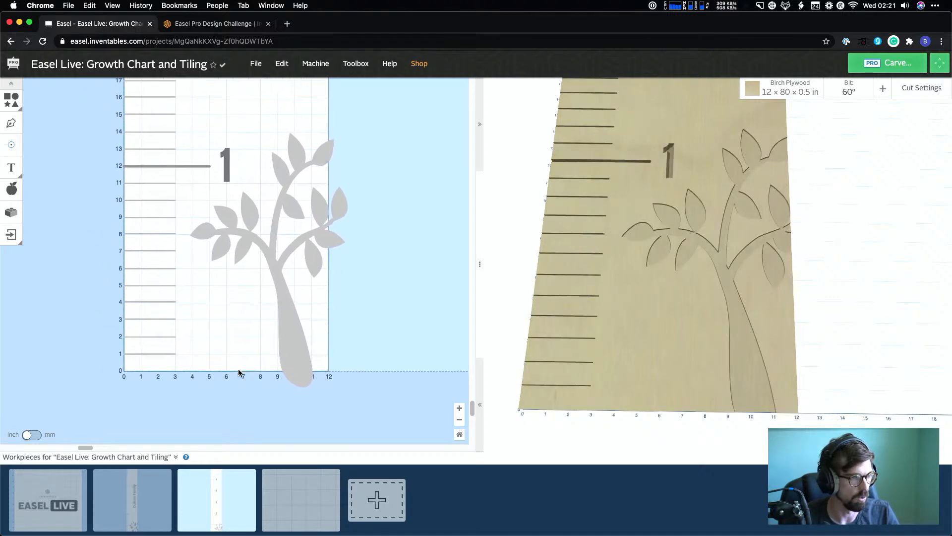
{"action": "scroll", "coordinate": [242, 332], "scroll_direction": "up", "scroll_amount": 2}
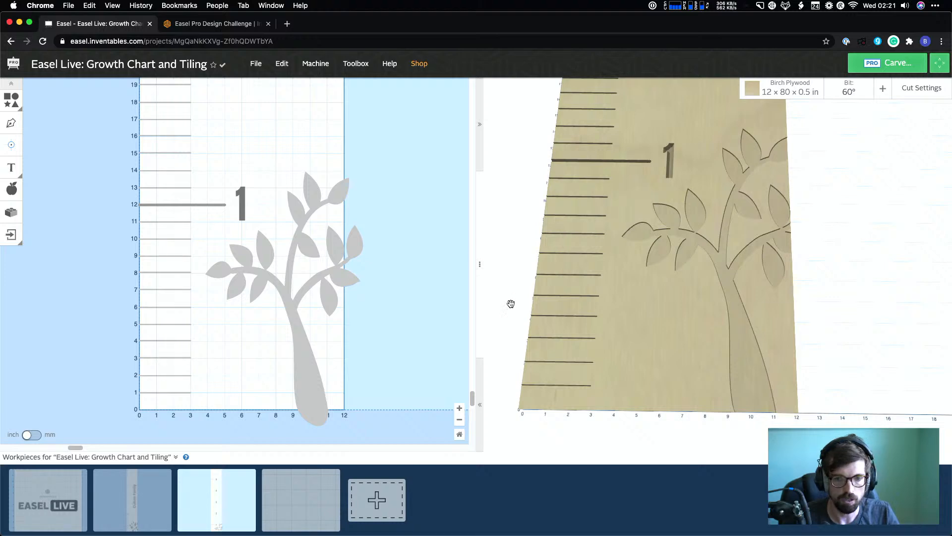
{"action": "scroll", "coordinate": [383, 253], "scroll_direction": "down", "scroll_amount": 2}
{"action": "scroll", "coordinate": [383, 253], "scroll_direction": "down", "scroll_amount": 3}
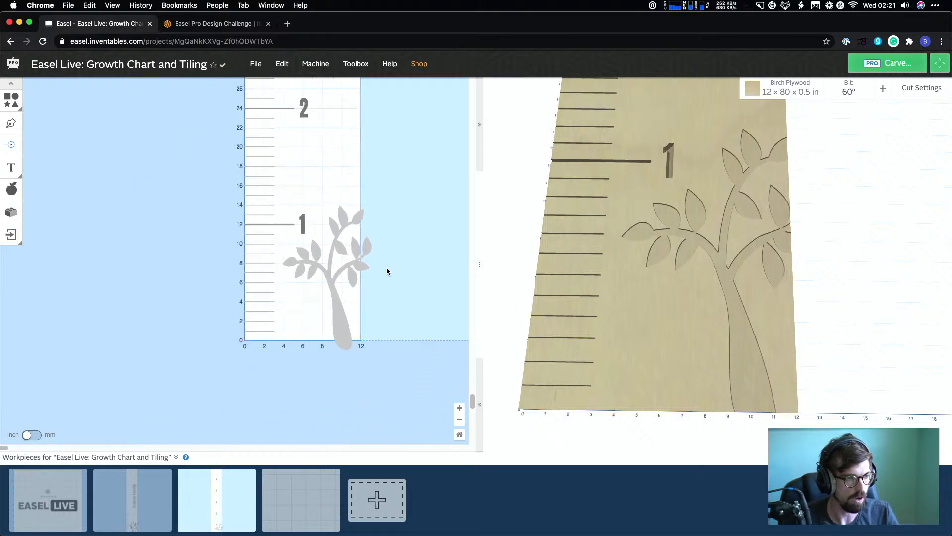
{"action": "left_click", "coordinate": [337, 312]}
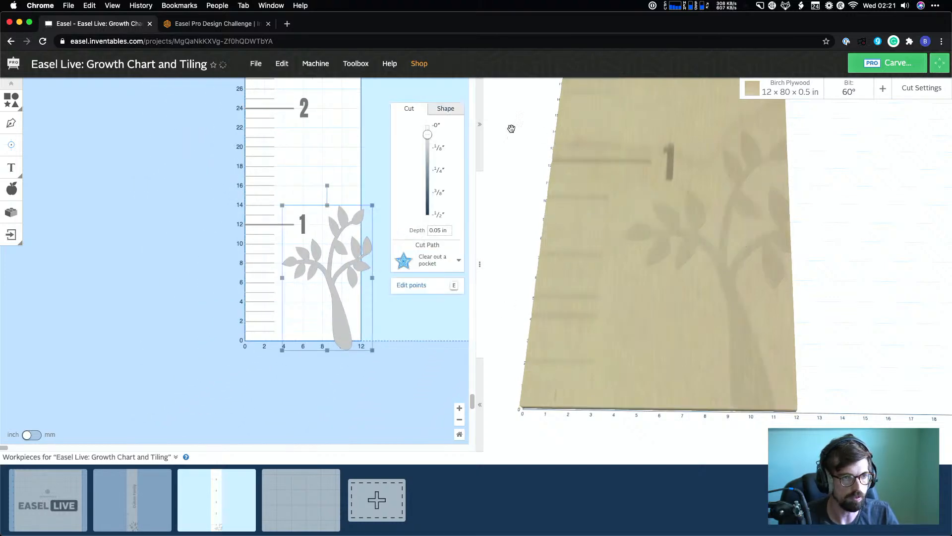
{"action": "left_click", "coordinate": [439, 230]}
{"action": "type", "text": "0.02"}
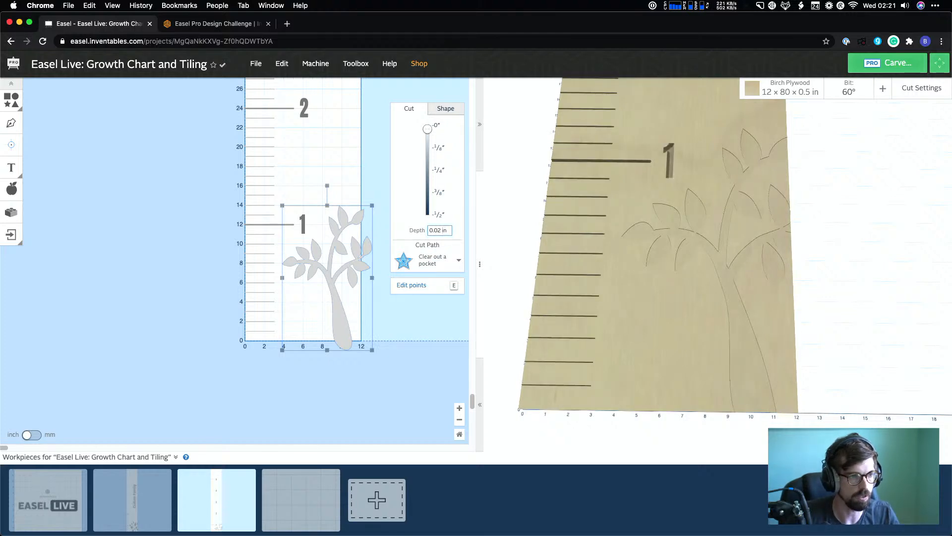
{"action": "key", "text": "BackSpace"}
{"action": "type", "text": "1"}
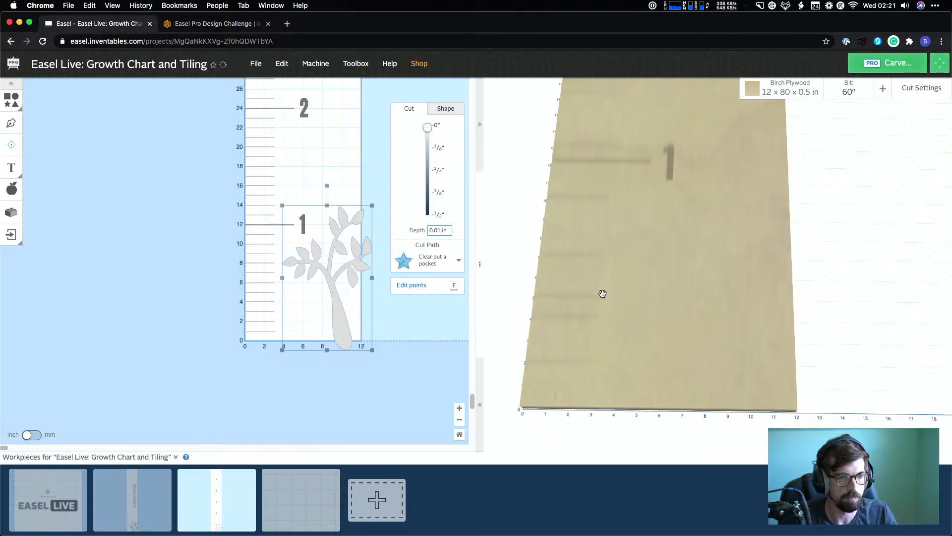
Check the tree's carving in the 3D preview and set its pocket depth to 0.02 in
{"action": "mouse_move", "coordinate": [600, 269]}
{"action": "left_mouse_down"}
{"action": "mouse_move", "coordinate": [603, 308]}
{"action": "mouse_move", "coordinate": [595, 215]}
{"action": "mouse_move", "coordinate": [585, 263]}
{"action": "left_mouse_up"}
{"action": "scroll", "coordinate": [584, 263], "scroll_direction": "down", "scroll_amount": 10}
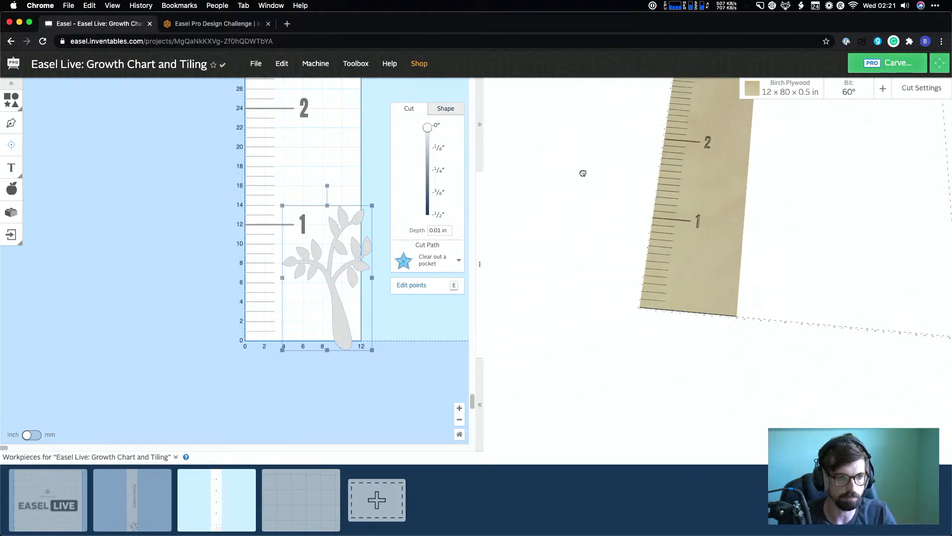
{"action": "left_click_drag", "start_coordinate": [583, 173], "coordinate": [586, 204]}
{"action": "left_click", "coordinate": [437, 230]}
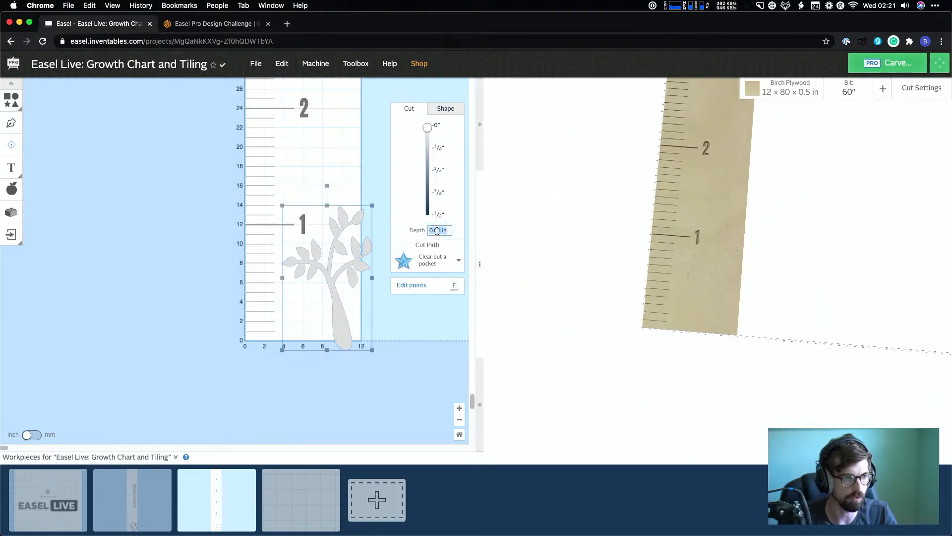
{"action": "type", "text": ".02"}
{"action": "key", "text": "Return"}
{"action": "left_click", "coordinate": [361, 380]}
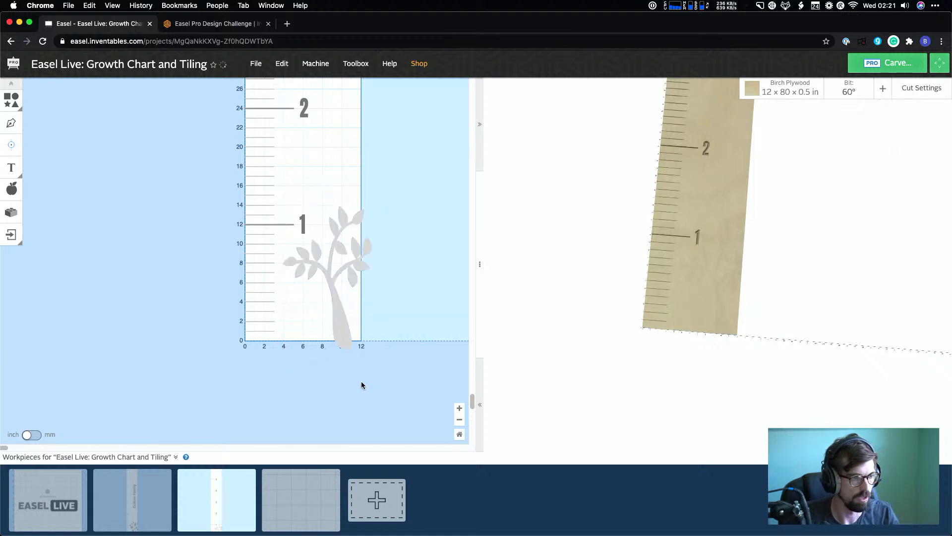
Search the design library for "lander"
{"action": "scroll", "coordinate": [361, 381], "scroll_direction": "down", "scroll_amount": 3}
{"action": "scroll", "coordinate": [361, 381], "scroll_direction": "down", "scroll_amount": 5}
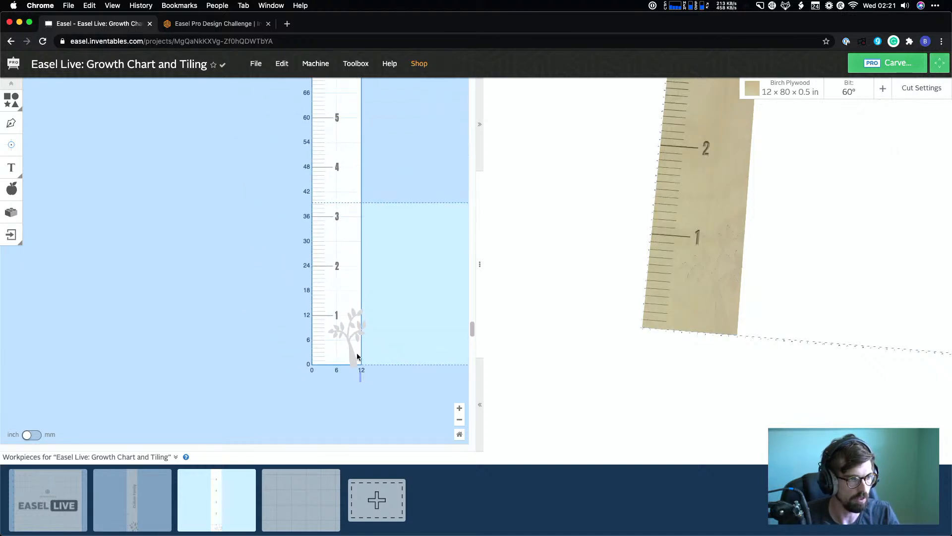
{"action": "scroll", "coordinate": [351, 329], "scroll_direction": "up", "scroll_amount": 3}
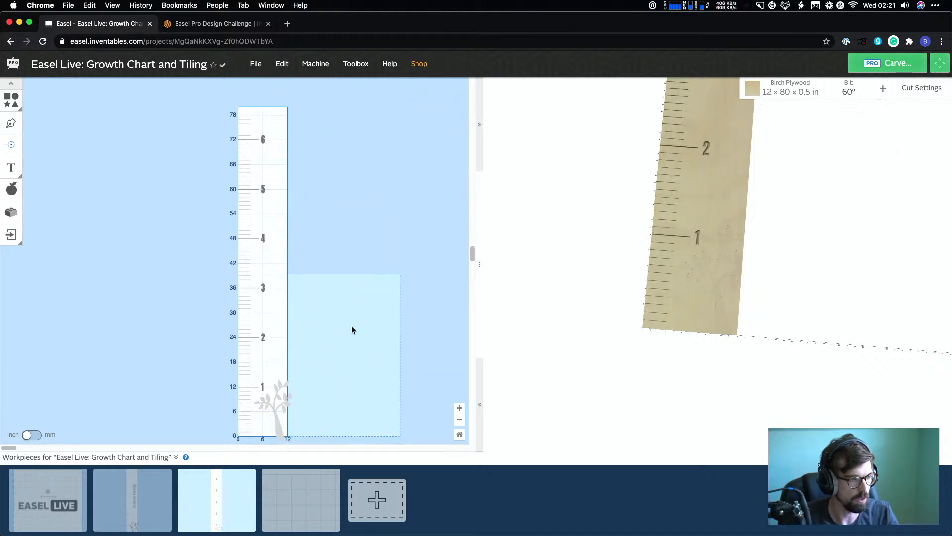
{"action": "scroll", "coordinate": [352, 330], "scroll_direction": "down", "scroll_amount": 1}
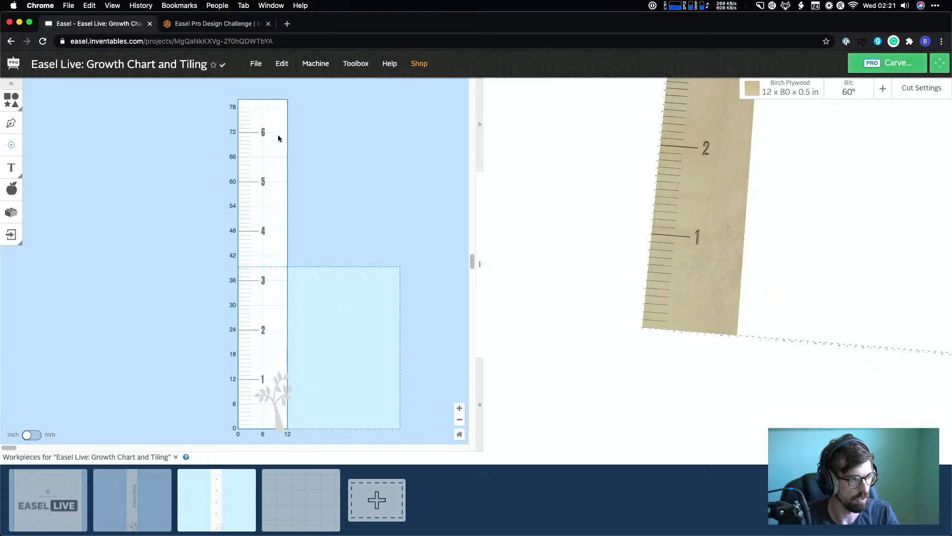
{"action": "left_click", "coordinate": [14, 190]}
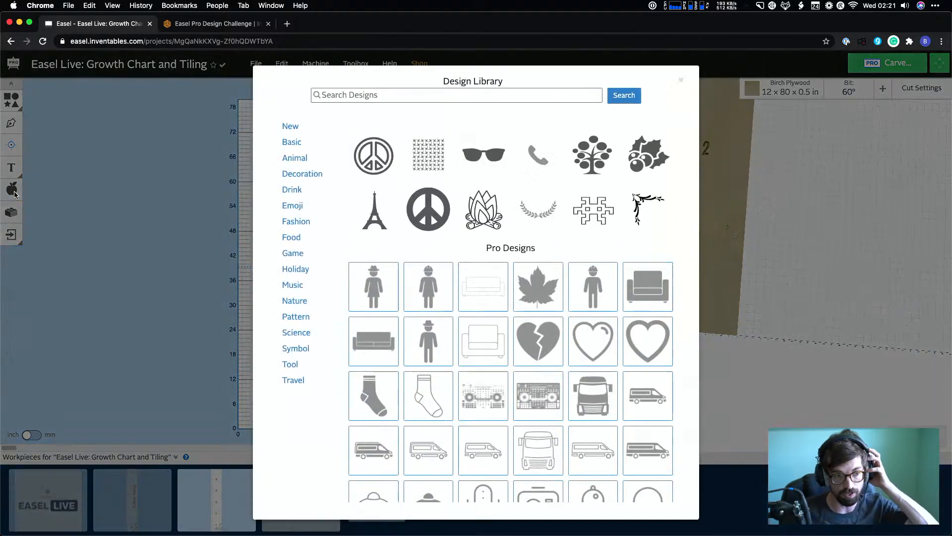
{"action": "left_click", "coordinate": [424, 98]}
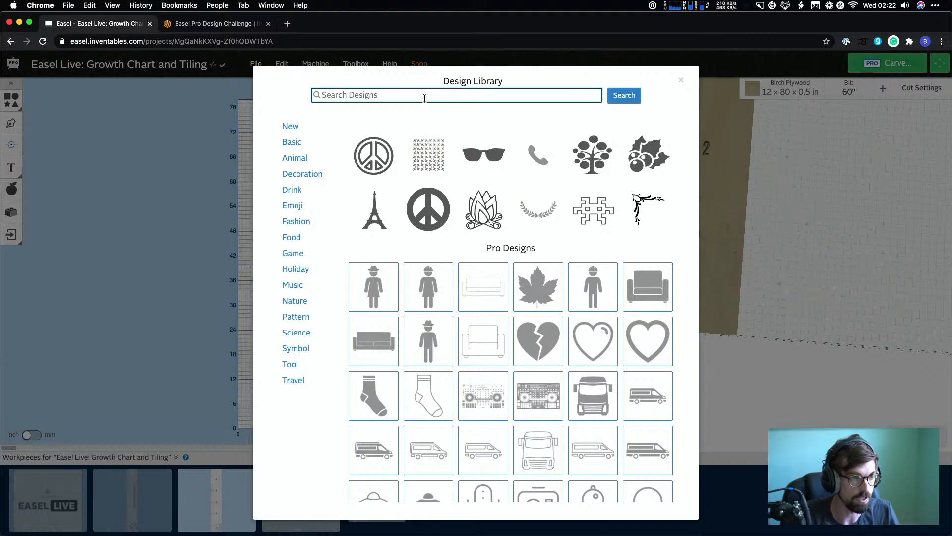
{"action": "type", "text": "lander"}
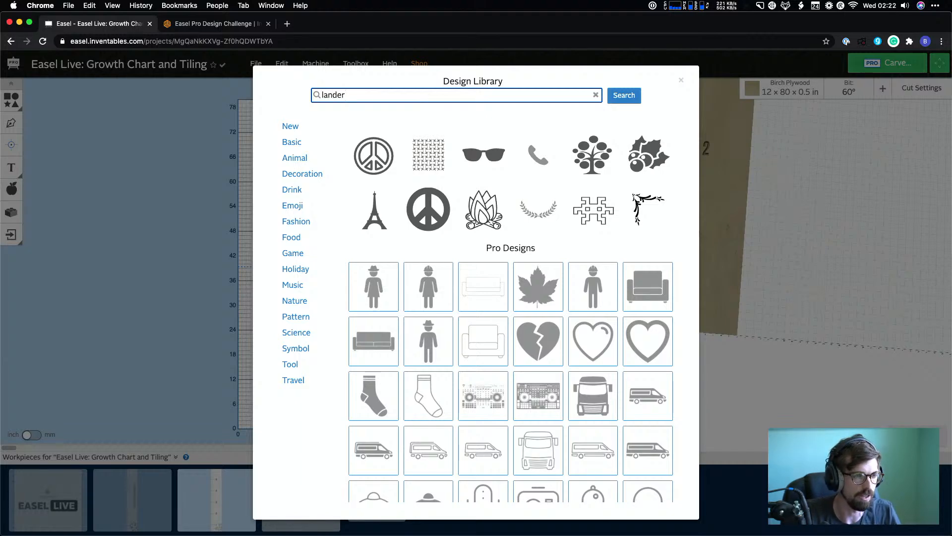
{"action": "key", "text": "Return"}
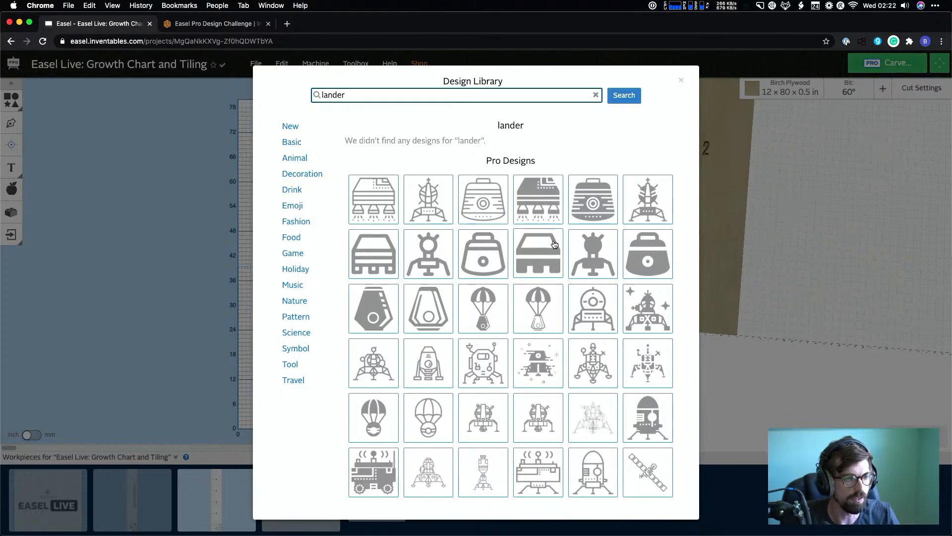
Insert the lunar lander design with the dish antenna and four splayed legs, using the Fill cut type
{"action": "scroll", "coordinate": [536, 277], "scroll_direction": "down", "scroll_amount": 1}
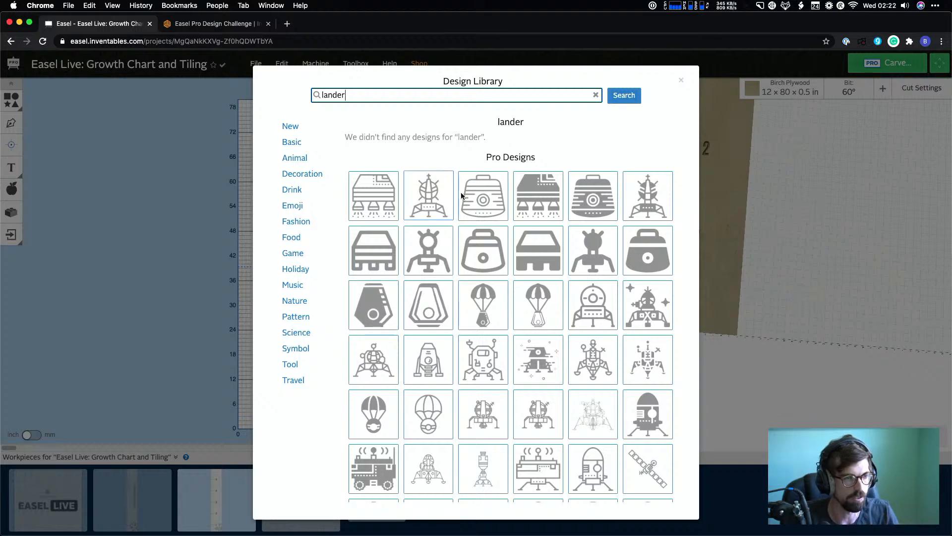
{"action": "scroll", "coordinate": [541, 312], "scroll_direction": "down", "scroll_amount": 3}
{"action": "scroll", "coordinate": [541, 312], "scroll_direction": "down", "scroll_amount": 2}
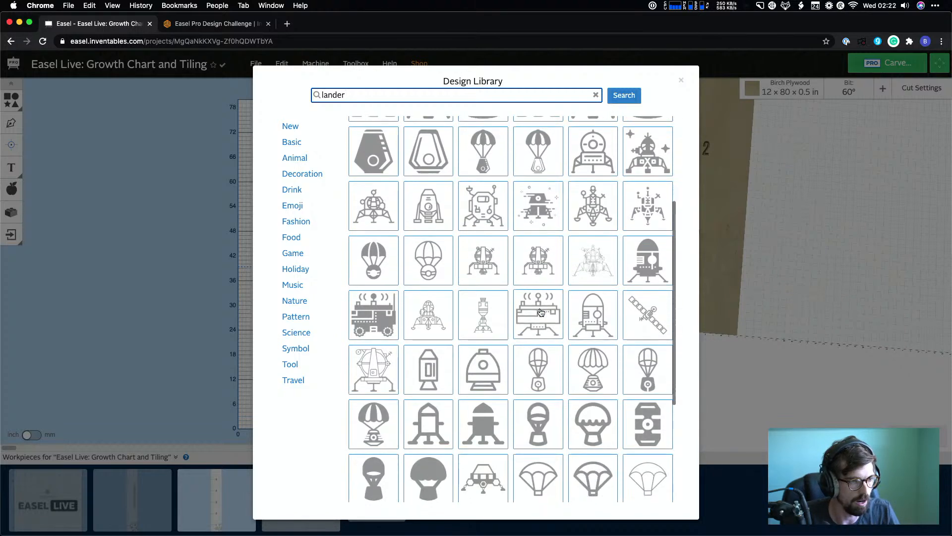
{"action": "scroll", "coordinate": [507, 279], "scroll_direction": "up", "scroll_amount": 5}
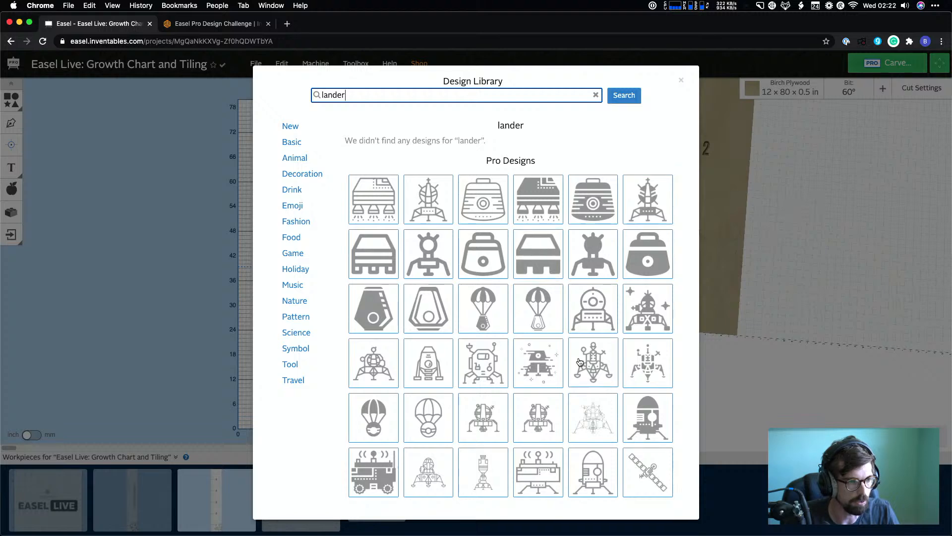
{"action": "scroll", "coordinate": [590, 357], "scroll_direction": "down", "scroll_amount": 3}
{"action": "left_click", "coordinate": [358, 311]}
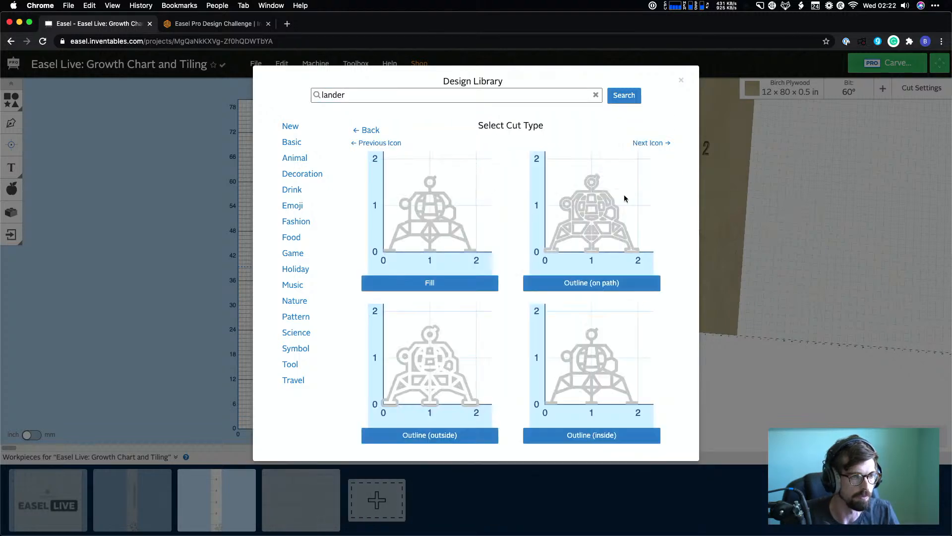
{"action": "left_click", "coordinate": [434, 286]}
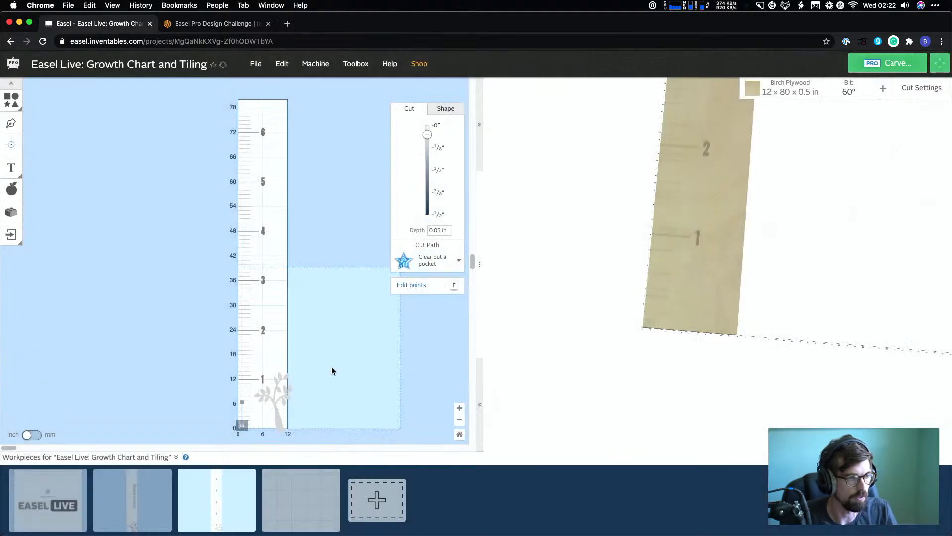
Enlarge the lander, place it above the 6-foot mark near the board's upper end, and tilt it slightly clockwise
{"action": "left_click_drag", "start_coordinate": [247, 422], "coordinate": [271, 113]}
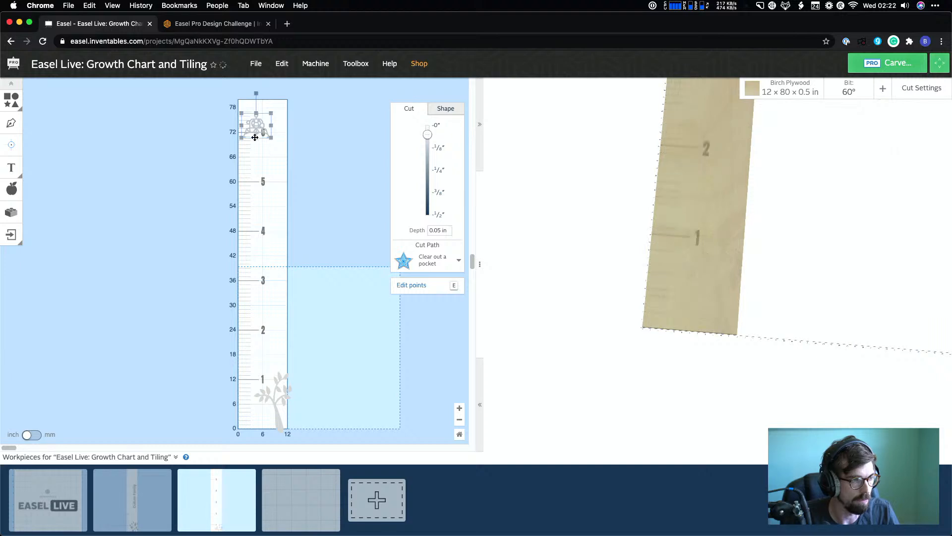
{"action": "scroll", "coordinate": [255, 138], "scroll_direction": "up", "scroll_amount": 5}
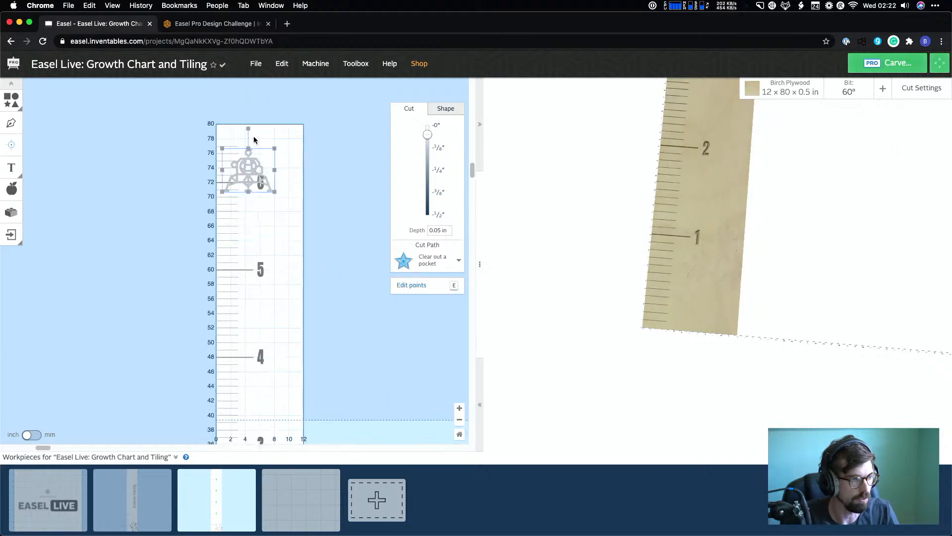
{"action": "scroll", "coordinate": [254, 140], "scroll_direction": "up", "scroll_amount": 1}
{"action": "left_click_drag", "start_coordinate": [248, 128], "coordinate": [296, 145]}
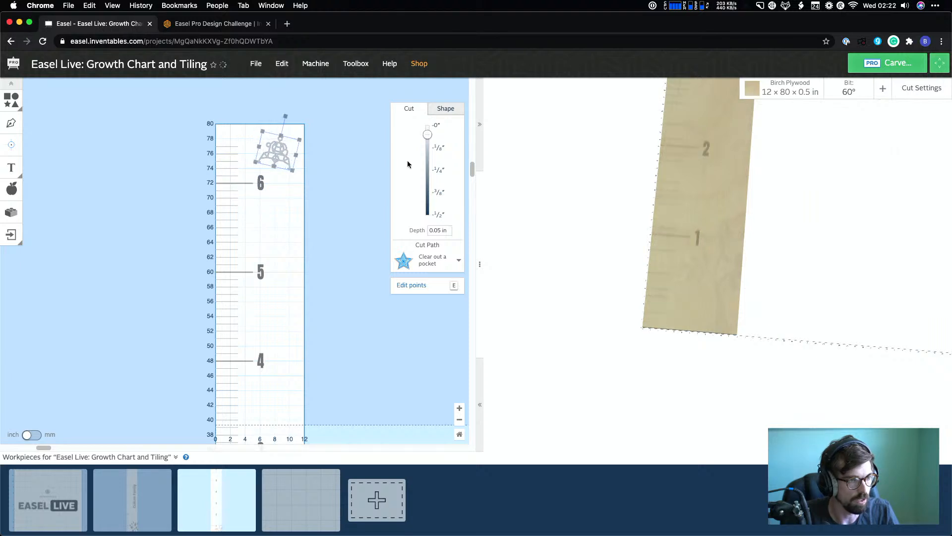
Set the lander's pocket depth to 0.02 in
{"action": "left_click", "coordinate": [441, 231]}
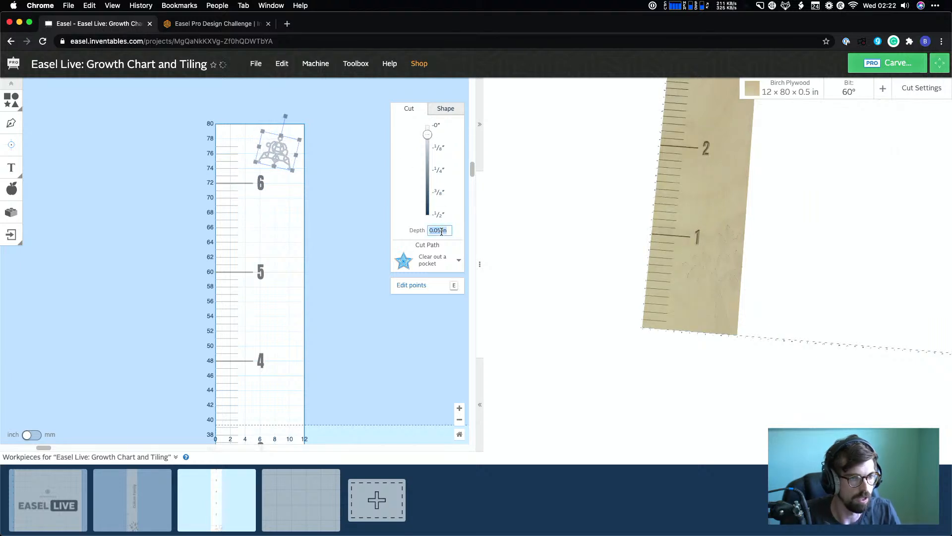
{"action": "type", "text": ".02"}
{"action": "key", "text": "Return"}
{"action": "left_click", "coordinate": [279, 311]}
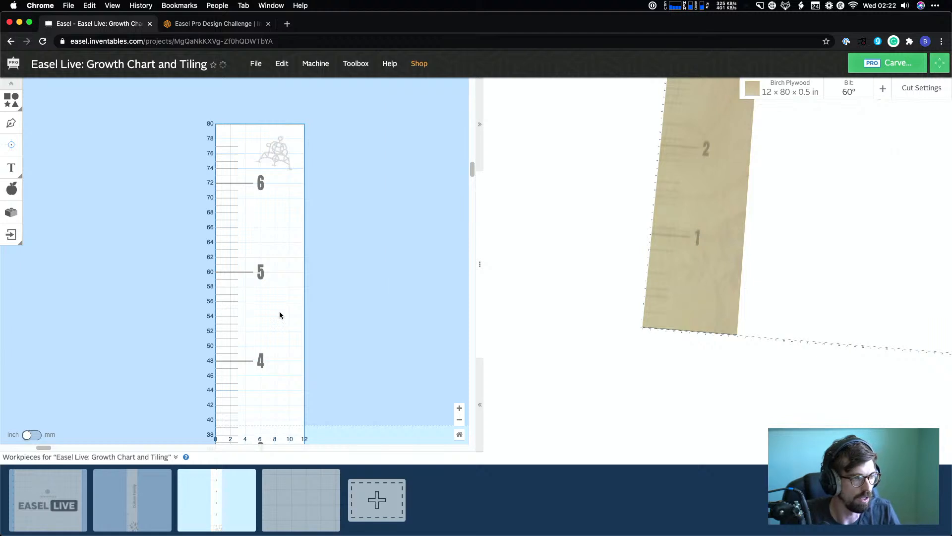
Enlarge the tilted lander until it overhangs the board's upper-right corner, and inspect that end of the board in the 3D preview
{"action": "scroll", "coordinate": [279, 312], "scroll_direction": "down", "scroll_amount": 1}
{"action": "scroll", "coordinate": [279, 315], "scroll_direction": "down", "scroll_amount": 3}
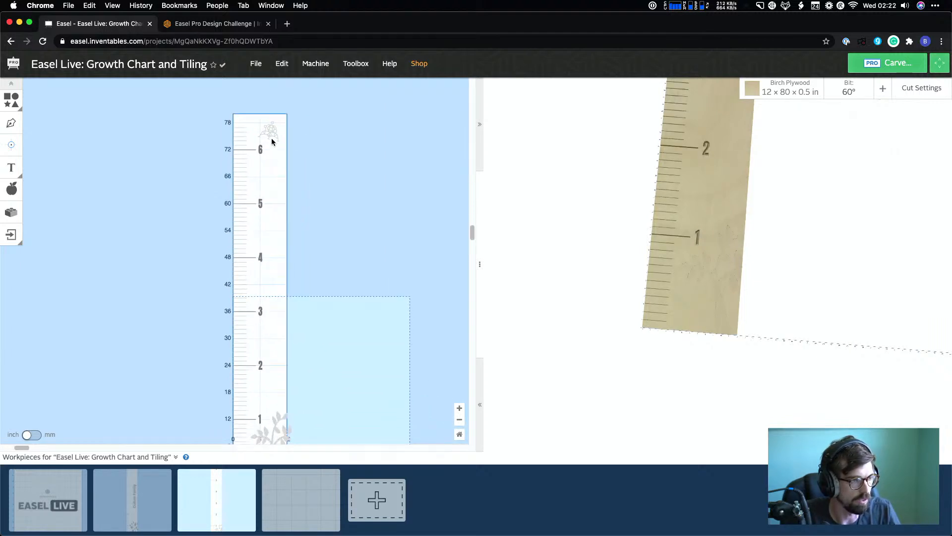
{"action": "left_click", "coordinate": [276, 142]}
{"action": "mouse_move", "coordinate": [280, 142]}
{"action": "left_mouse_down"}
{"action": "mouse_move", "coordinate": [297, 165]}
{"action": "mouse_move", "coordinate": [276, 127]}
{"action": "left_mouse_up"}
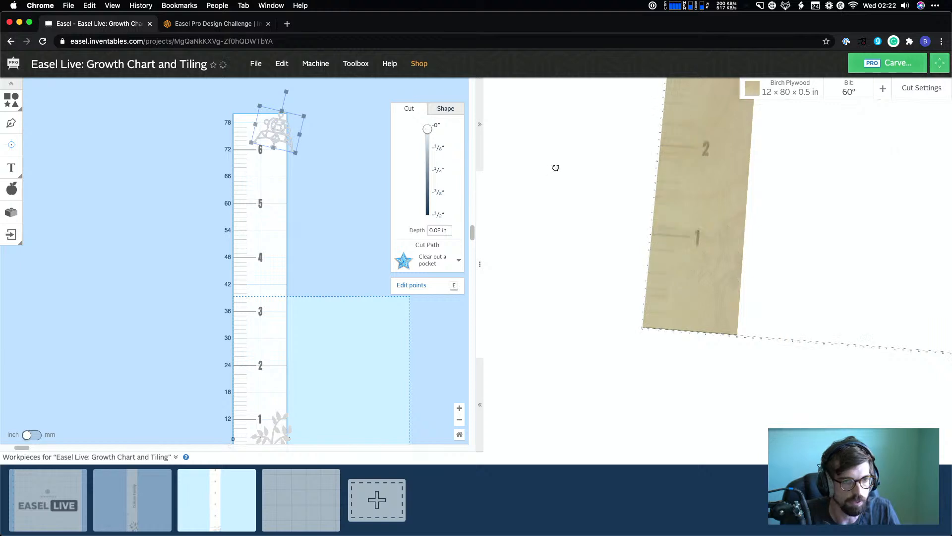
{"action": "left_click_drag", "start_coordinate": [706, 198], "coordinate": [707, 241]}
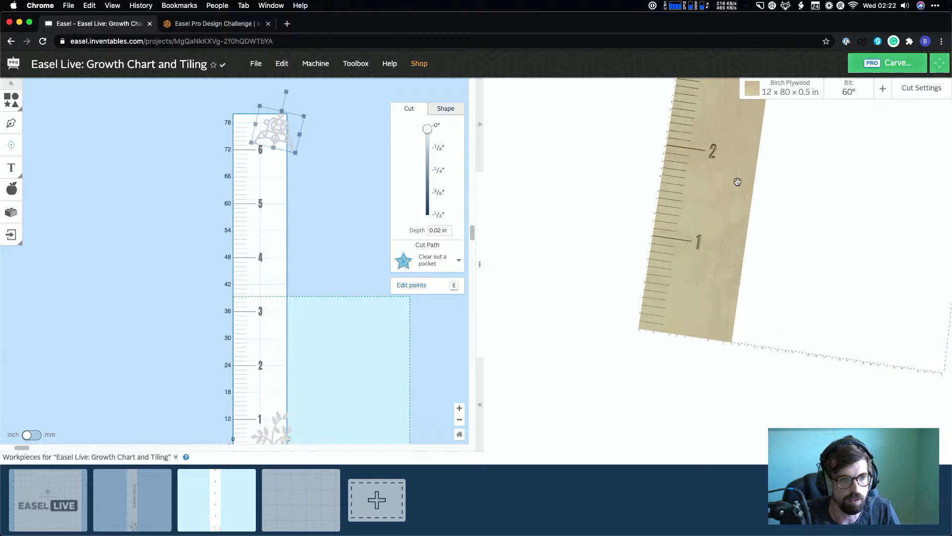
{"action": "scroll", "coordinate": [736, 179], "scroll_direction": "up", "scroll_amount": 10}
{"action": "left_click_drag", "start_coordinate": [798, 176], "coordinate": [768, 266]}
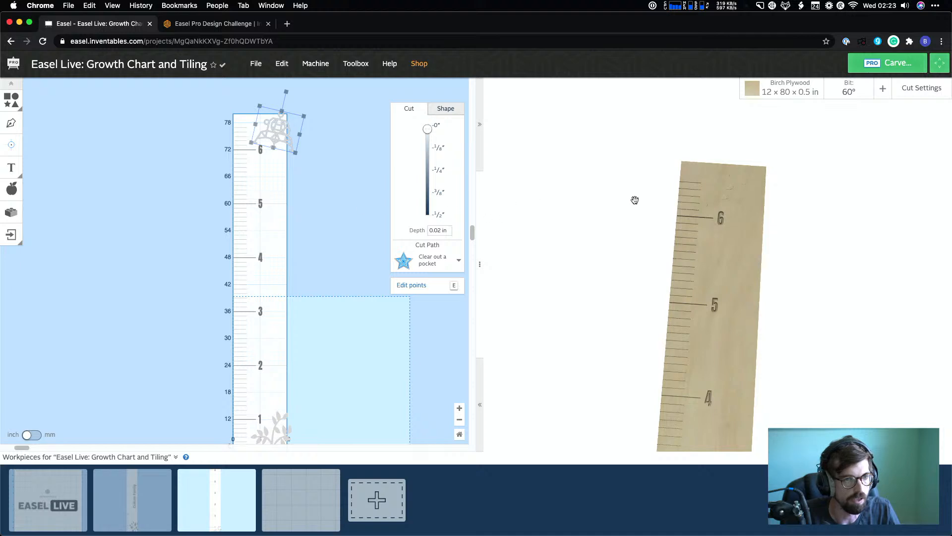
Reduce the lander's size and fit it inside the board's upper-right corner above the 6-foot mark
{"action": "left_click_drag", "start_coordinate": [297, 153], "coordinate": [273, 132]}
{"action": "left_click", "coordinate": [274, 122]}
{"action": "left_click", "coordinate": [272, 126]}
{"action": "left_click", "coordinate": [311, 218]}
Check the shape settings of the vertical family-name text on the second workpiece, and return to the growth chart workpiece
{"action": "scroll", "coordinate": [310, 219], "scroll_direction": "down", "scroll_amount": 4}
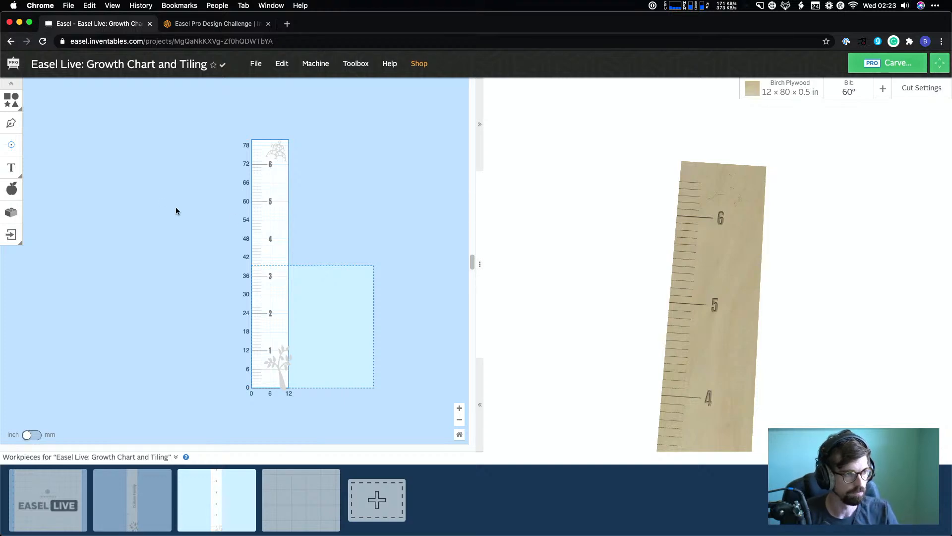
{"action": "left_click", "coordinate": [20, 172]}
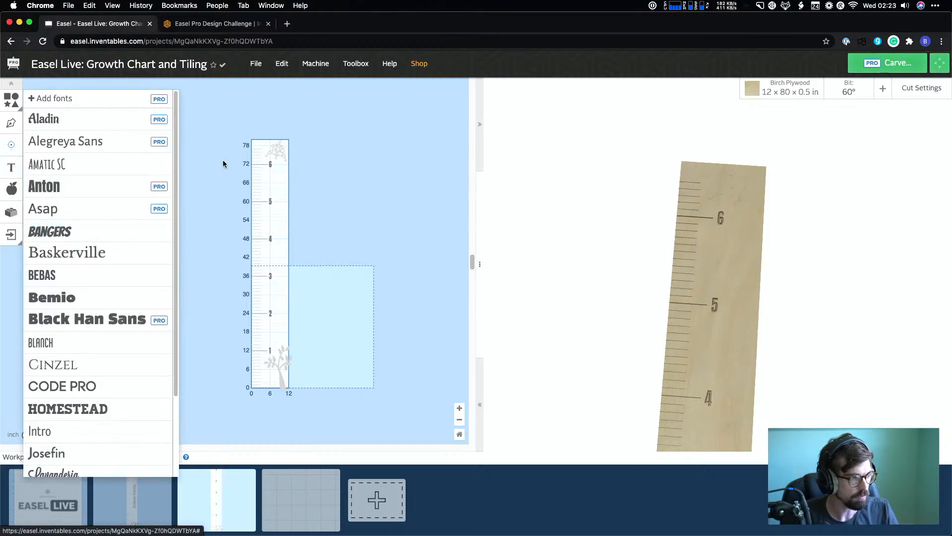
{"action": "left_click", "coordinate": [147, 493]}
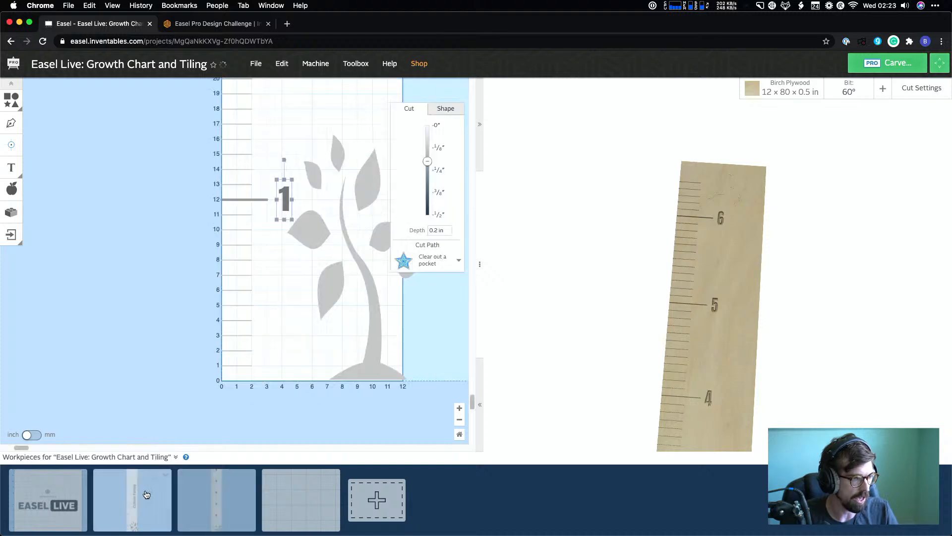
{"action": "scroll", "coordinate": [308, 317], "scroll_direction": "up", "scroll_amount": 10}
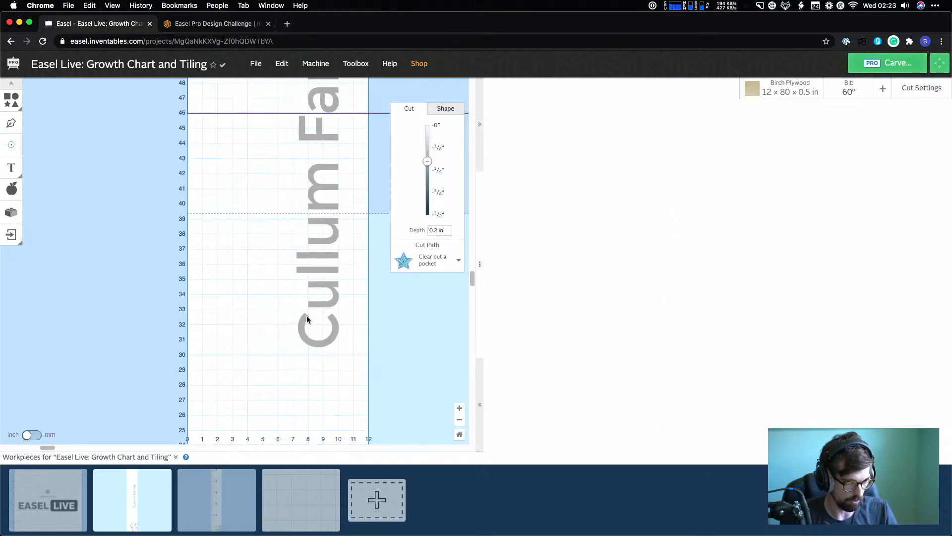
{"action": "left_click", "coordinate": [317, 263]}
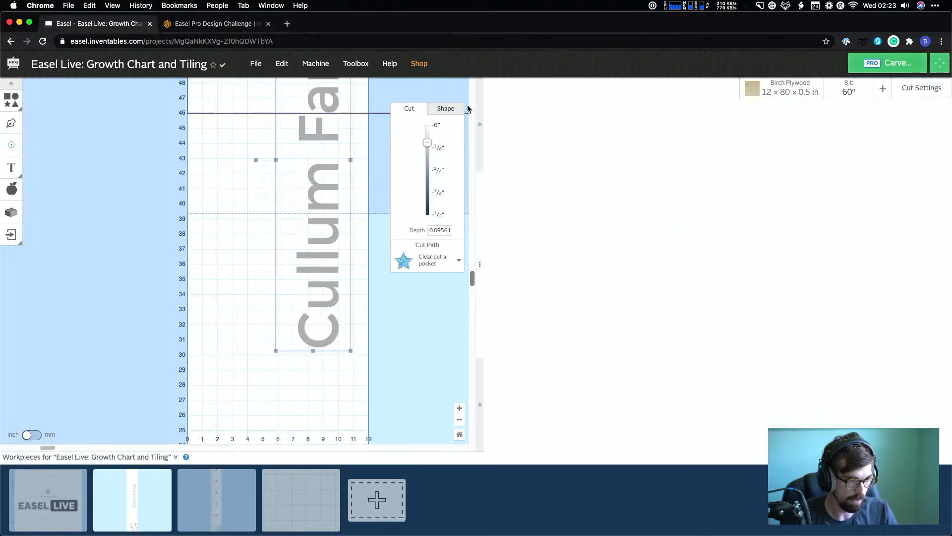
{"action": "left_click", "coordinate": [451, 108]}
{"action": "left_click", "coordinate": [423, 369]}
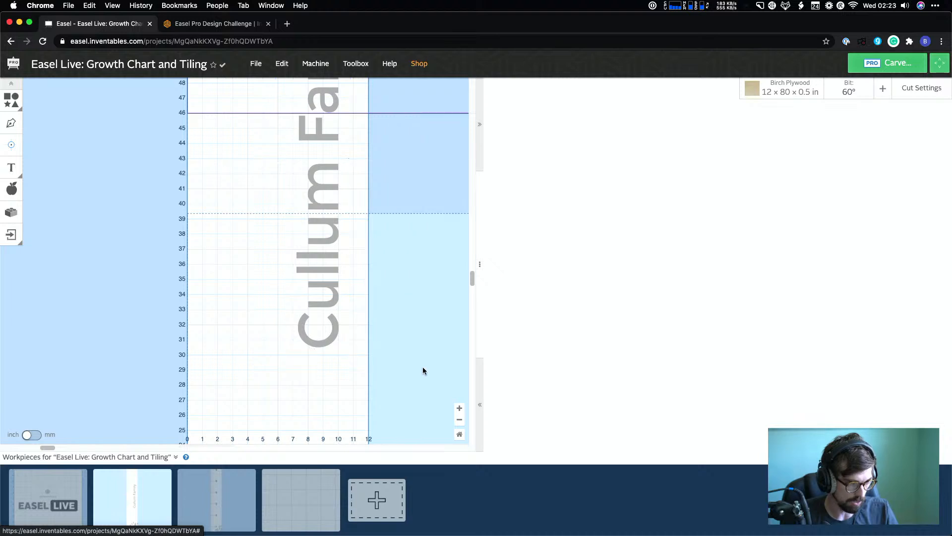
{"action": "left_click", "coordinate": [217, 500]}
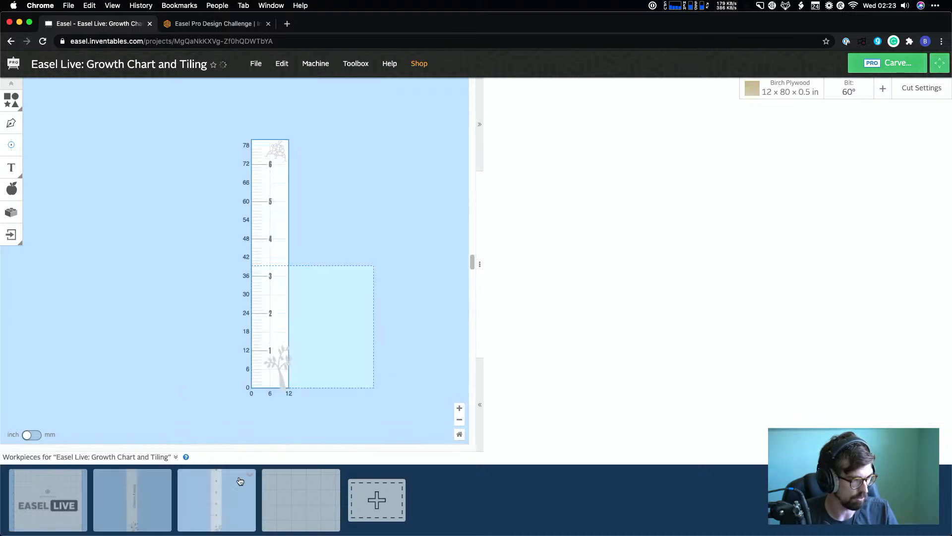
Add a Montserrat text object near the ruler's lower end and enter the family name followed by FAMILY, all in capitals
{"action": "left_click", "coordinate": [7, 170]}
{"action": "scroll", "coordinate": [67, 257], "scroll_direction": "down", "scroll_amount": 3}
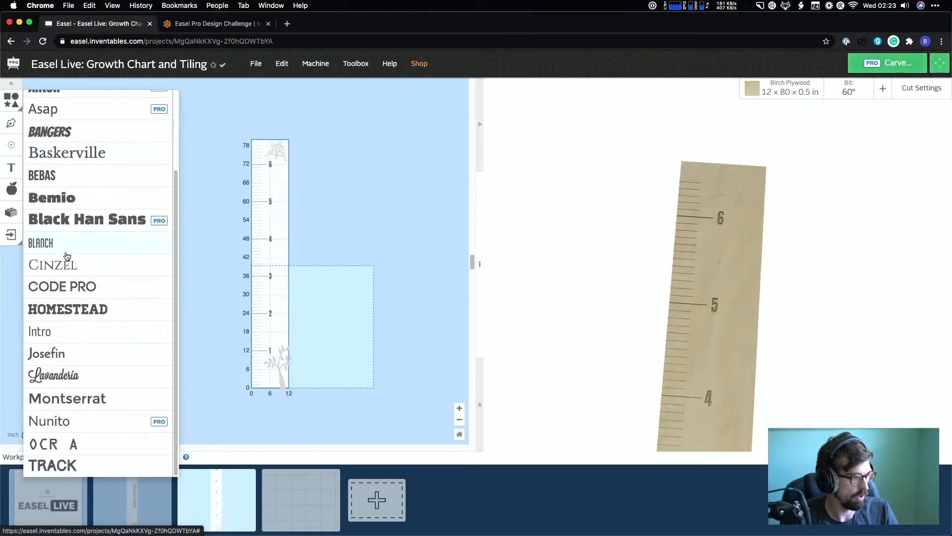
{"action": "left_click", "coordinate": [73, 399]}
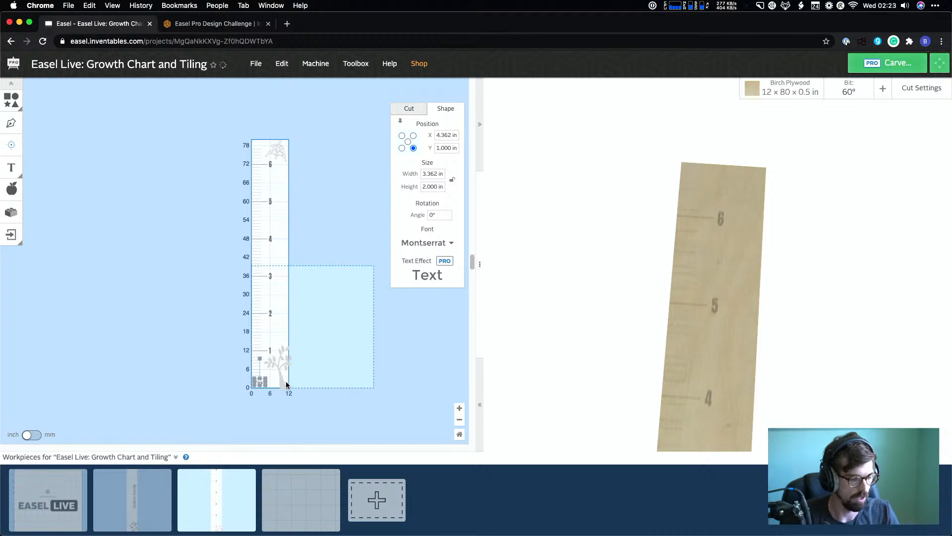
{"action": "scroll", "coordinate": [254, 413], "scroll_direction": "up", "scroll_amount": 2}
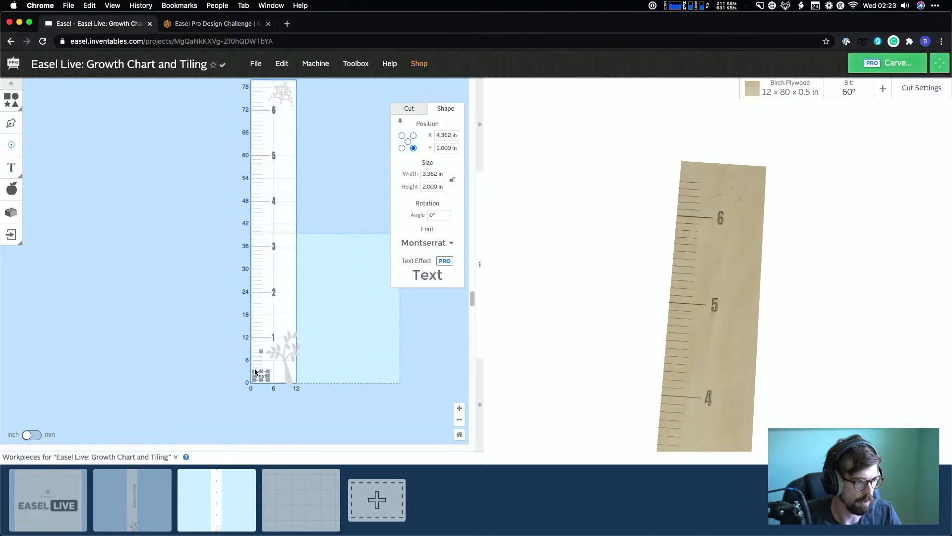
{"action": "scroll", "coordinate": [261, 375], "scroll_direction": "up", "scroll_amount": 3}
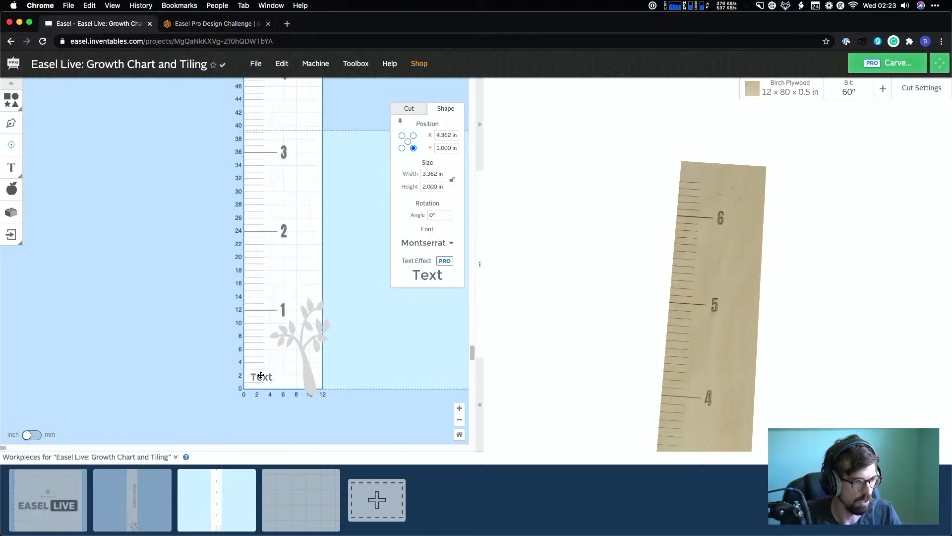
{"action": "double_click", "coordinate": [261, 375]}
{"action": "type", "text": "CULLUM"}
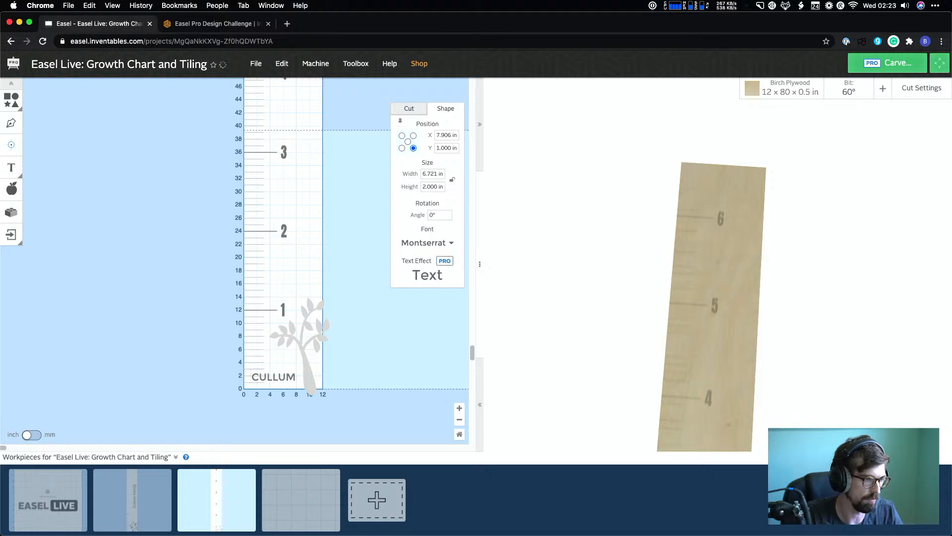
{"action": "type", "text": " FAMILY"}
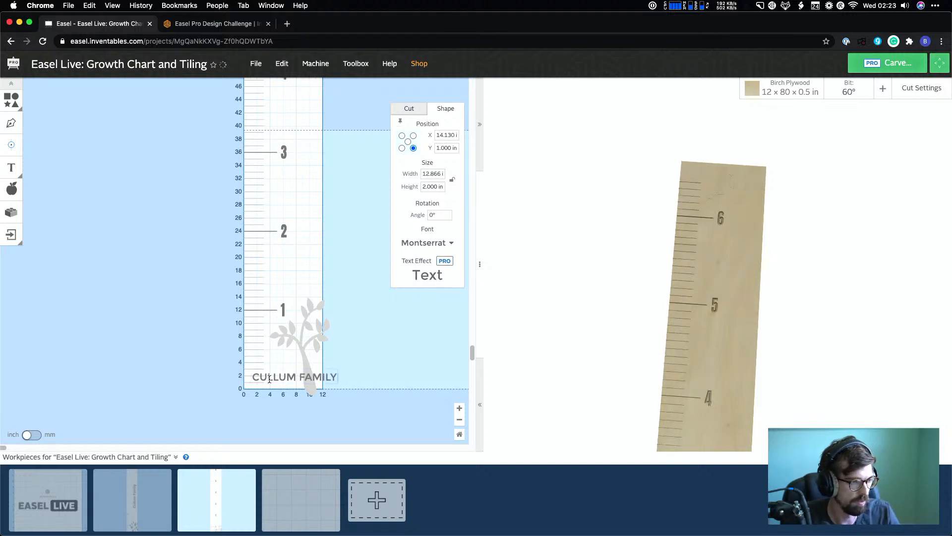
Lock the family-name text's proportions and enlarge it to about 23 in wide and 3.6 in high
{"action": "triple_click", "coordinate": [270, 379]}
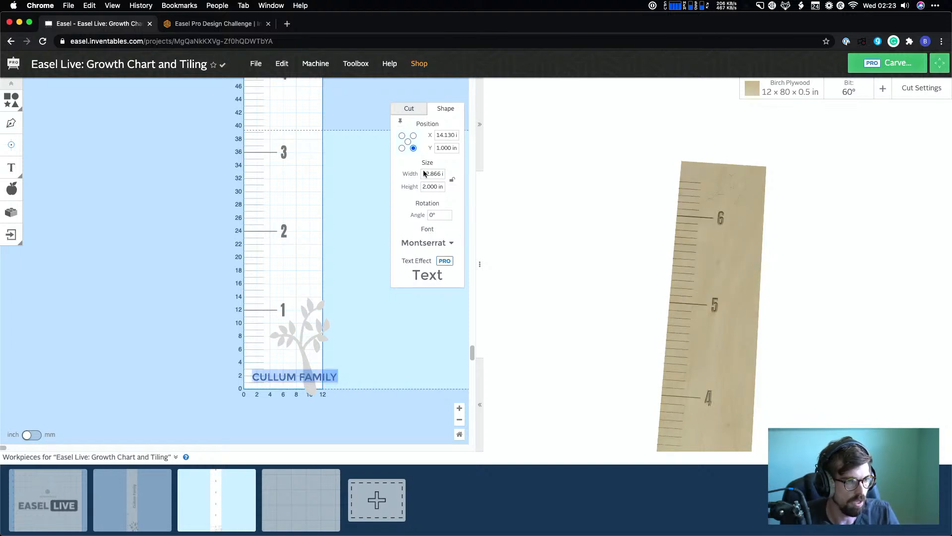
{"action": "left_click", "coordinate": [453, 180]}
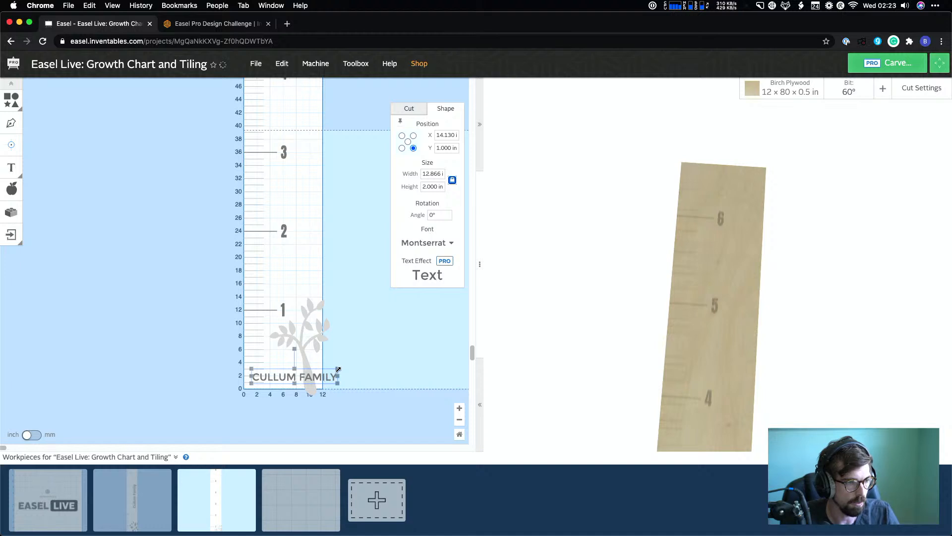
{"action": "left_click_drag", "start_coordinate": [338, 369], "coordinate": [405, 337]}
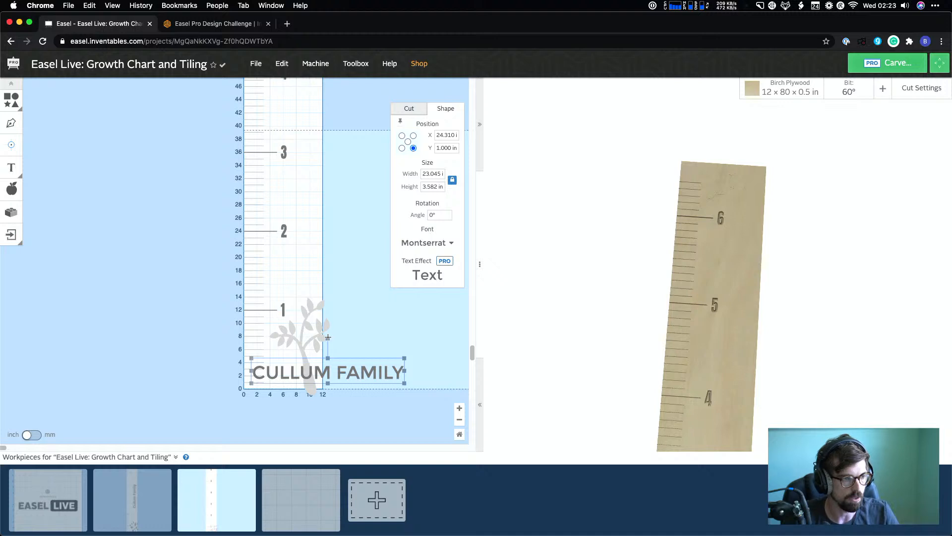
Rotate the family-name text to 90° and place it along the board's right edge, spanning about 32 to 55 in
{"action": "left_click_drag", "start_coordinate": [325, 337], "coordinate": [296, 367]}
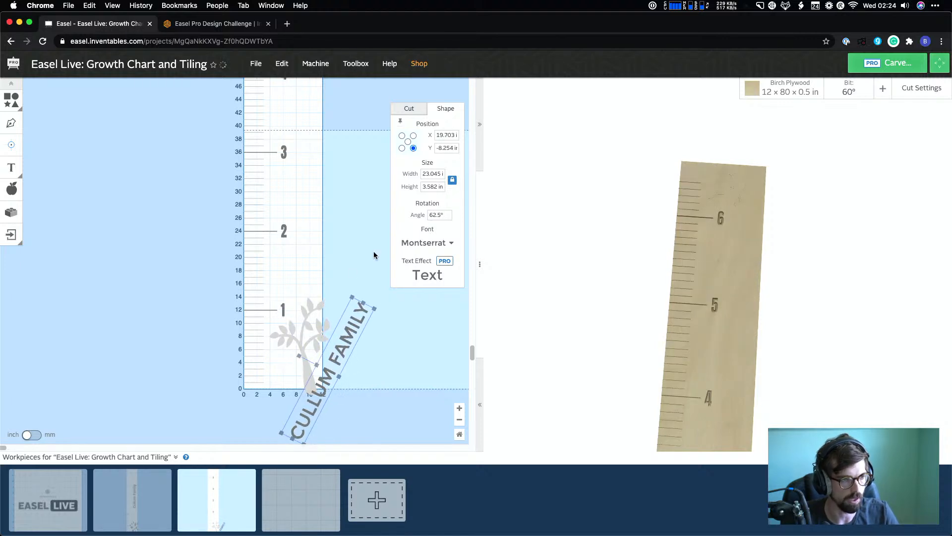
{"action": "left_click", "coordinate": [430, 216]}
{"action": "type", "text": "90"}
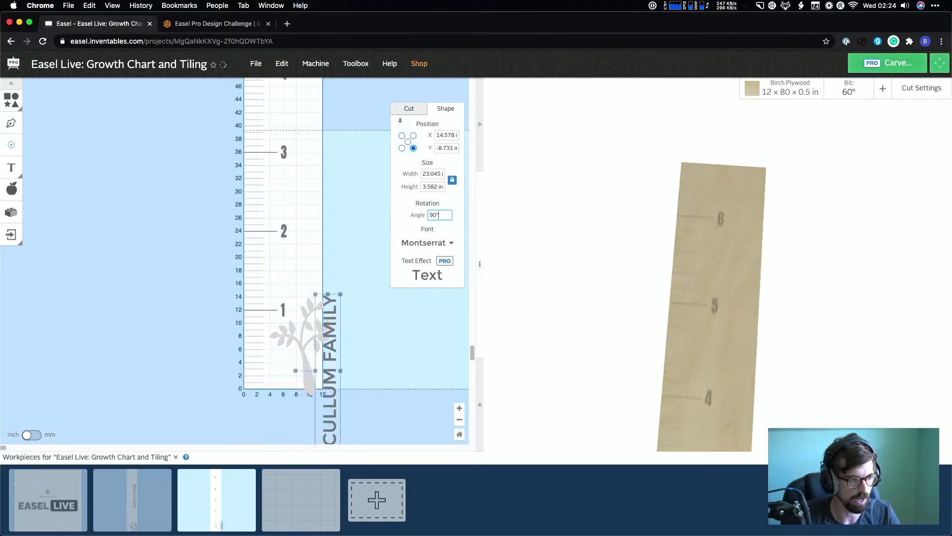
{"action": "left_click_drag", "start_coordinate": [332, 343], "coordinate": [313, 157]}
{"action": "scroll", "coordinate": [341, 172], "scroll_direction": "up", "scroll_amount": 3}
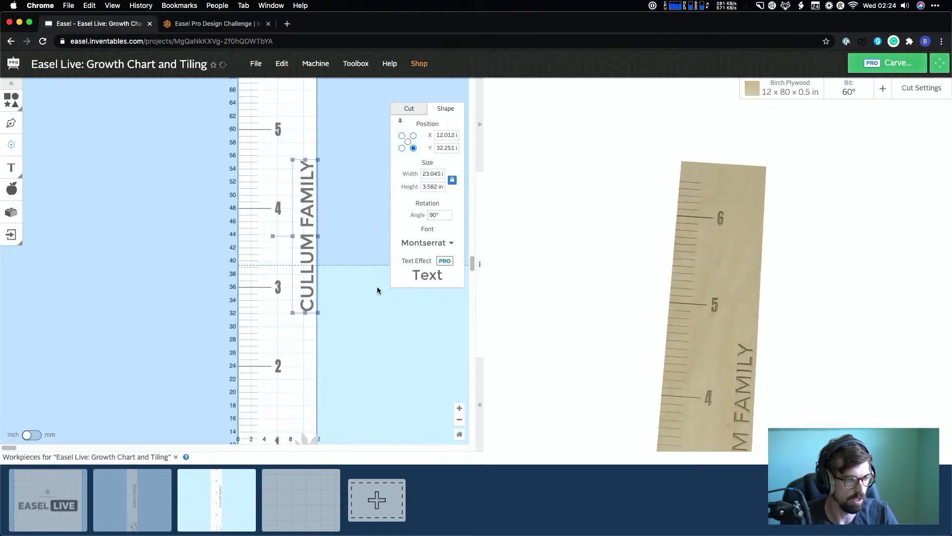
Use the text's center as its position reference and set its Y position to 40 in
{"action": "left_click", "coordinate": [459, 434]}
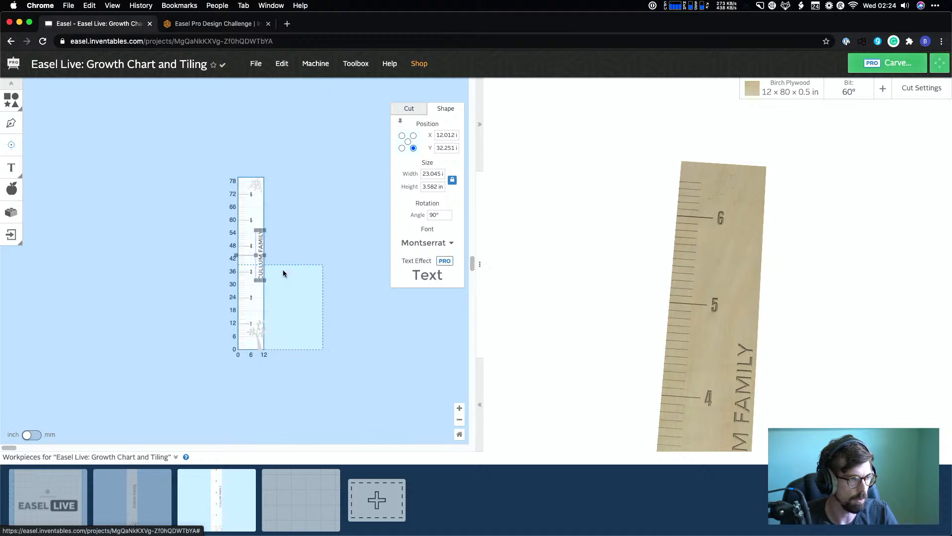
{"action": "left_click", "coordinate": [459, 407]}
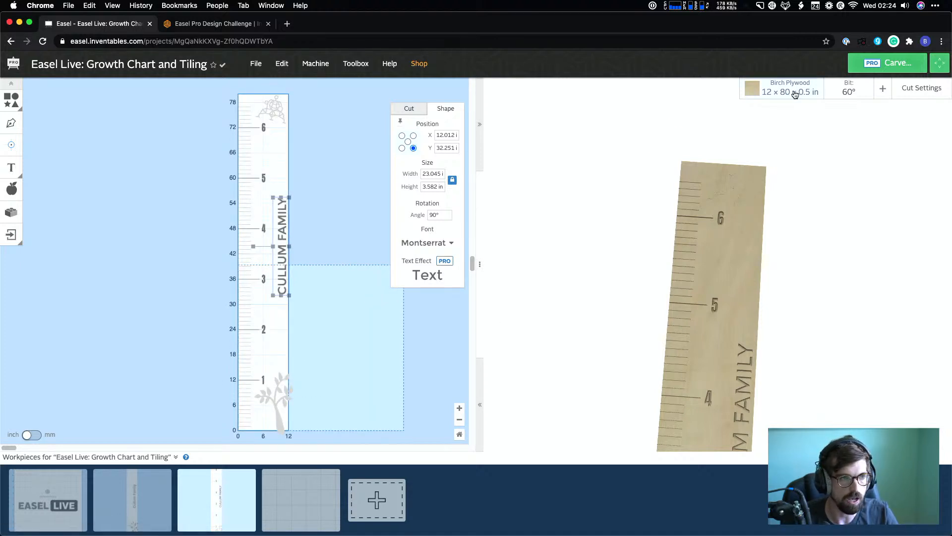
{"action": "left_click", "coordinate": [407, 141]}
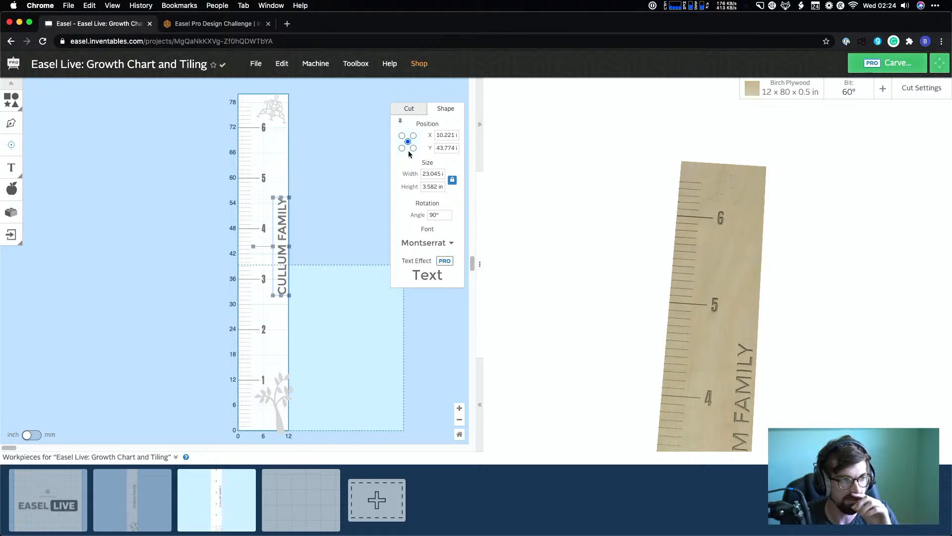
{"action": "double_click", "coordinate": [446, 148]}
{"action": "type", "text": "40"}
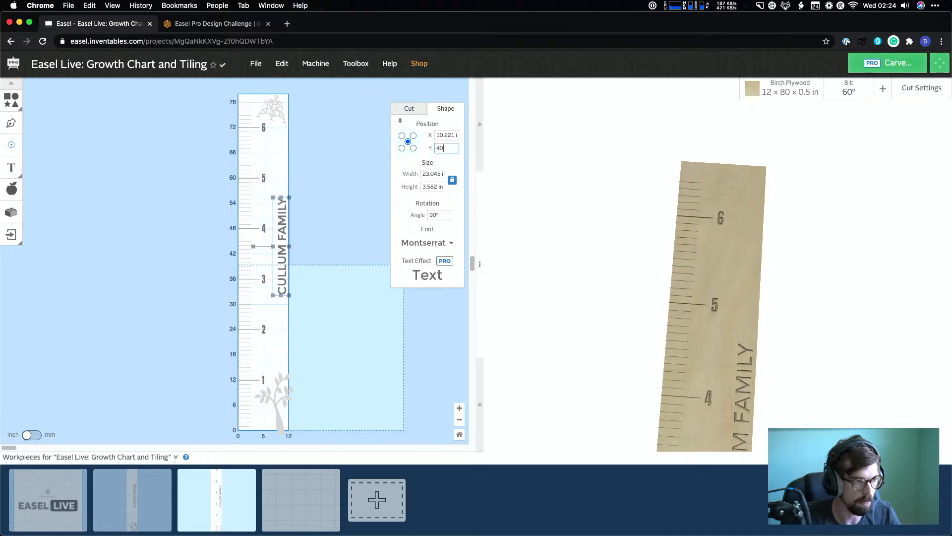
{"action": "key", "text": "Return"}
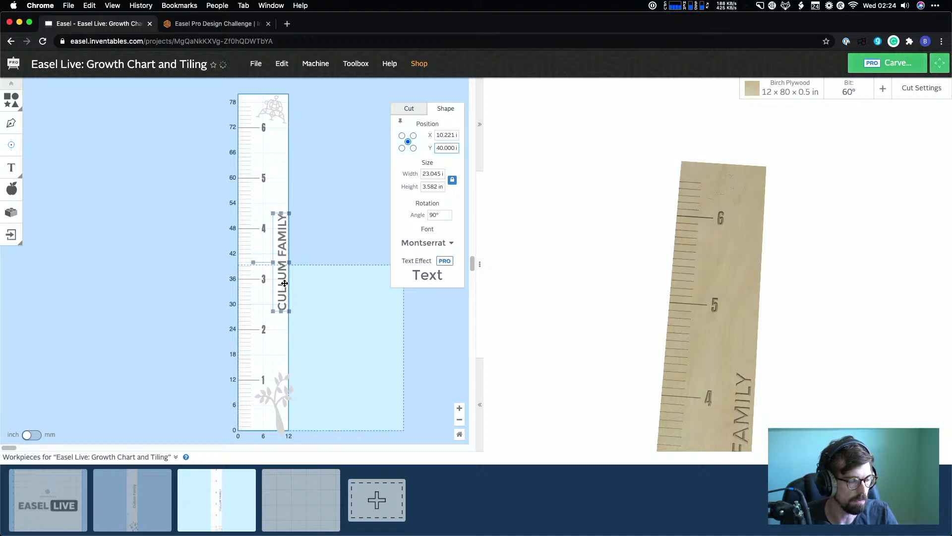
Shift the family-name text inward to an X center of about 9.3 in and reduce its pocket depth to about 0.049 in
{"action": "left_click_drag", "start_coordinate": [284, 283], "coordinate": [281, 283]}
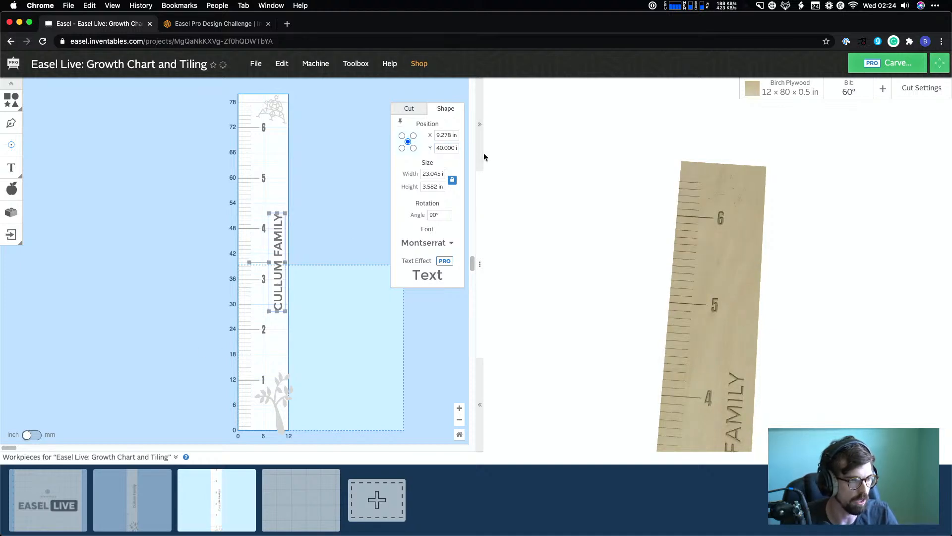
{"action": "left_click", "coordinate": [411, 112]}
{"action": "left_click_drag", "start_coordinate": [429, 163], "coordinate": [427, 134]}
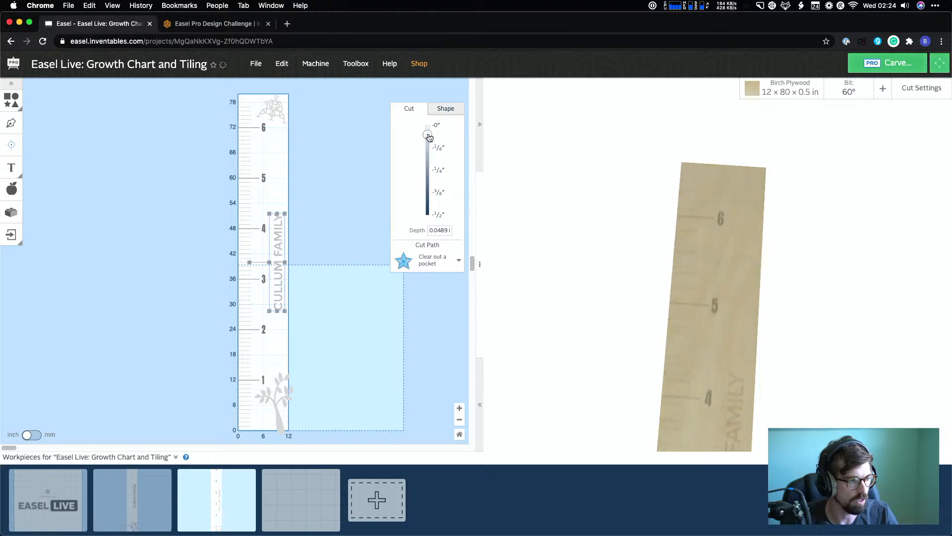
Enlarge the vertical family-name text proportionally to about 27 in long and 4.2 in high
{"action": "left_click_drag", "start_coordinate": [276, 213], "coordinate": [265, 204]}
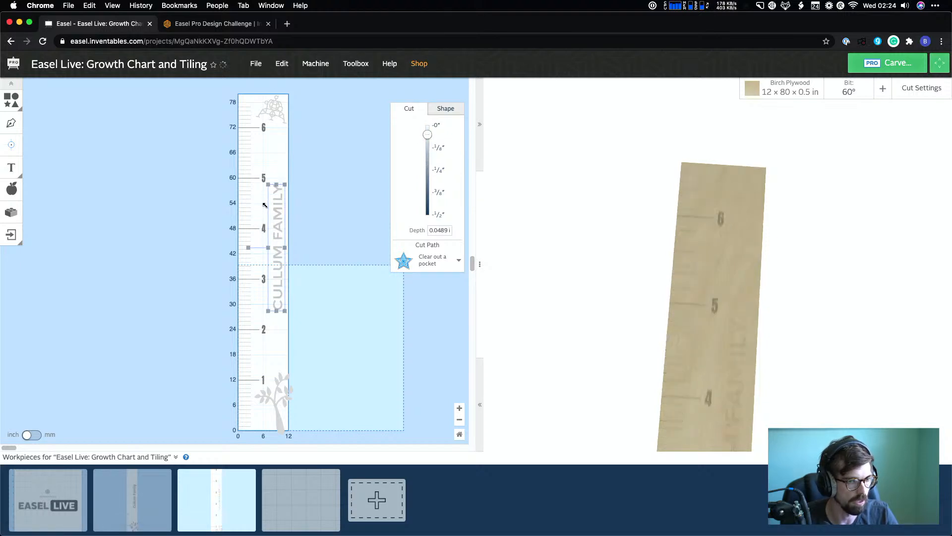
{"action": "key", "text": "super+z"}
{"action": "left_click_drag", "start_coordinate": [268, 212], "coordinate": [266, 195]}
{"action": "left_click", "coordinate": [278, 235]}
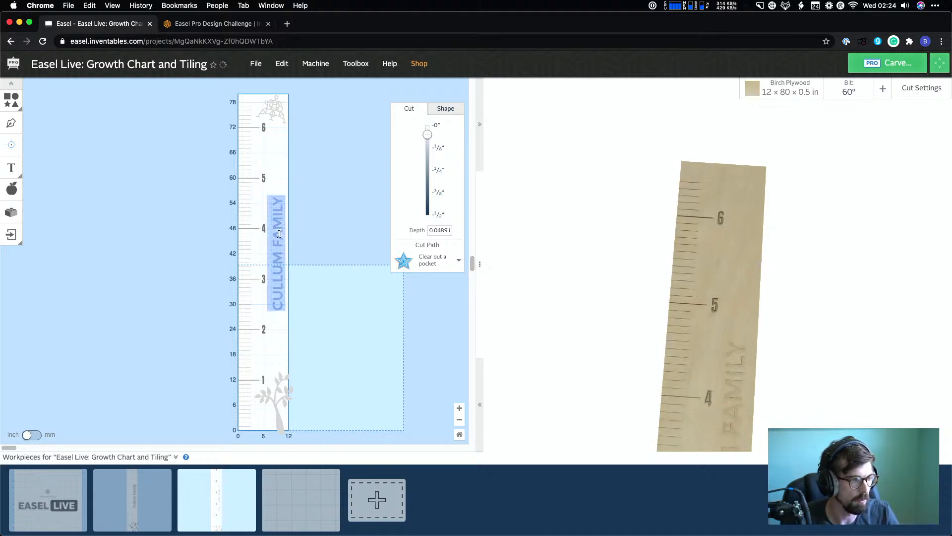
Try the Lavanderia script font on the vertical family-name text
{"action": "left_click", "coordinate": [445, 108]}
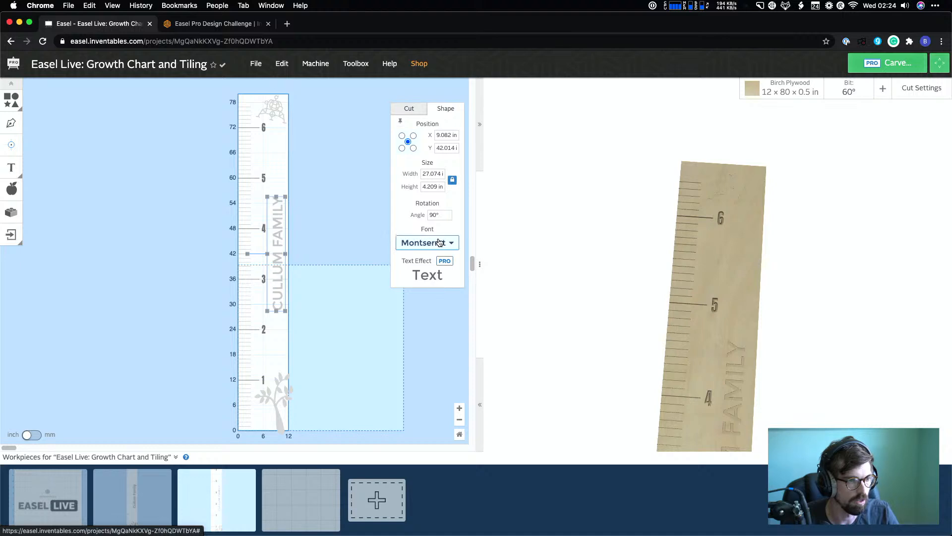
{"action": "left_click", "coordinate": [448, 242]}
{"action": "scroll", "coordinate": [419, 358], "scroll_direction": "down", "scroll_amount": 3}
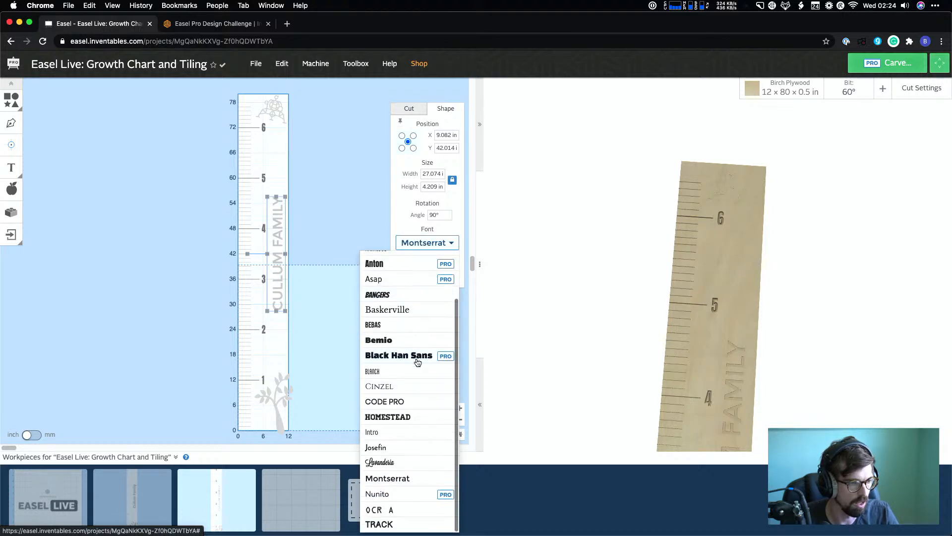
{"action": "left_click", "coordinate": [381, 462]}
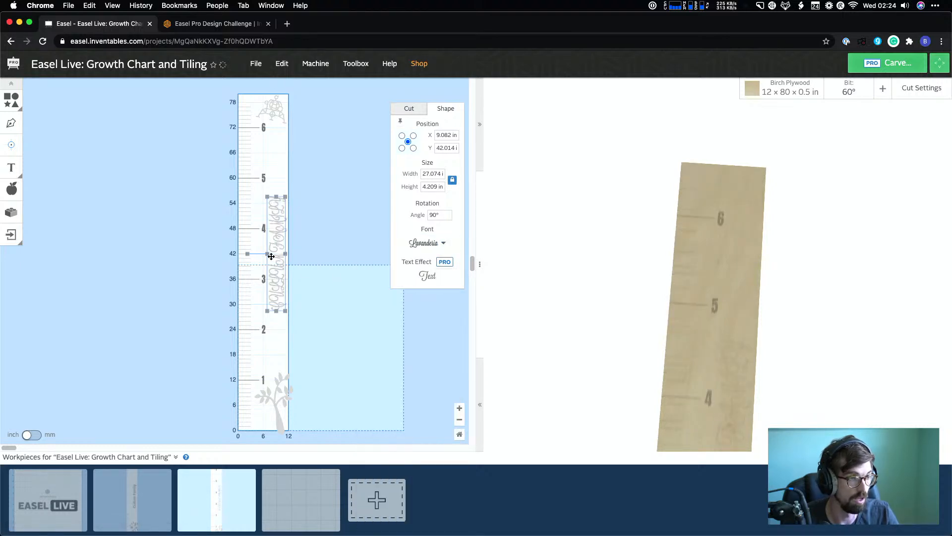
Retype the vertical text with only the family name's initial and the F of Family capitalized
{"action": "double_click", "coordinate": [276, 256]}
{"action": "type", "text": "C"}
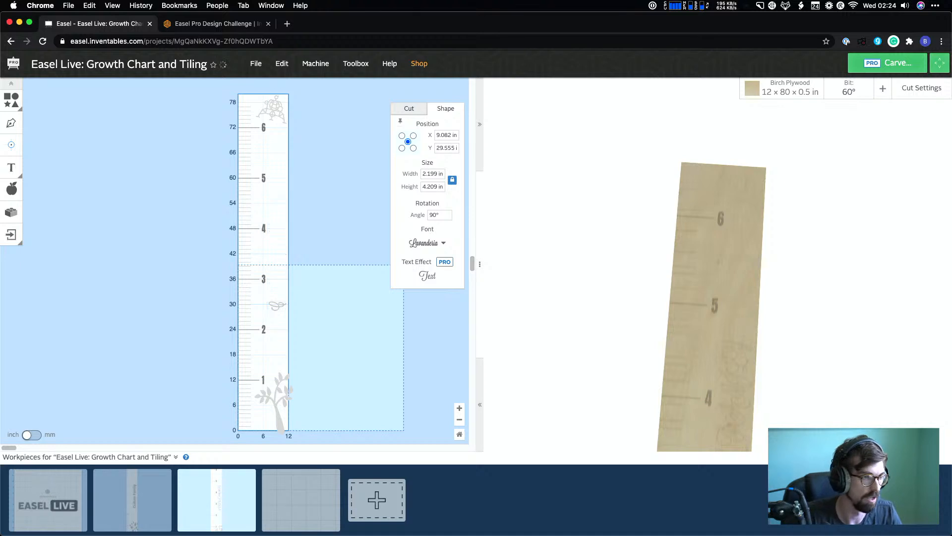
{"action": "type", "text": "ullum Family"}
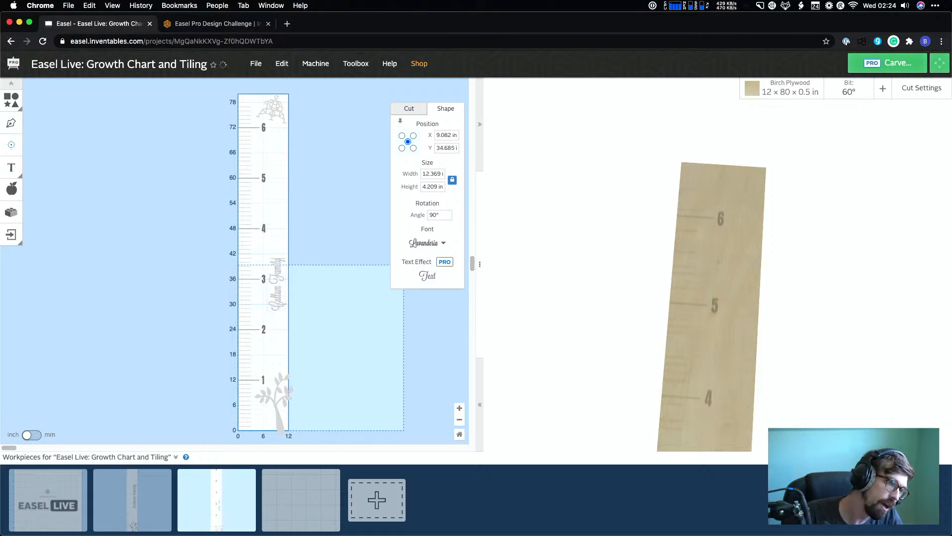
{"action": "left_click", "coordinate": [316, 223]}
{"action": "left_click", "coordinate": [277, 272]}
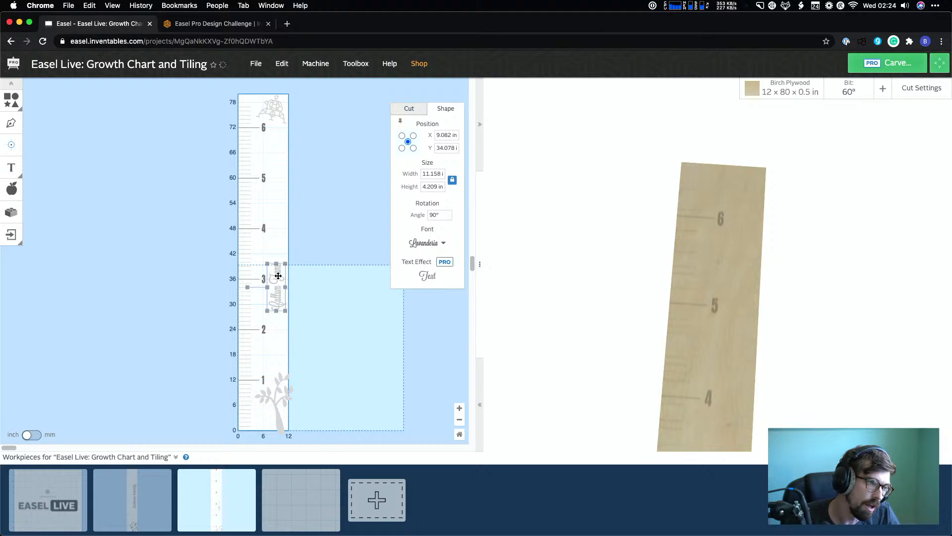
Undo the retyping and the script font change to restore the all-capitals Montserrat text, and deselect it
{"action": "key", "text": "super+z"}
{"action": "key", "text": "super+z"}
{"action": "key", "text": "super+z"}
{"action": "key", "text": "super+z"}
{"action": "key", "text": "super+z"}
{"action": "key", "text": "super+z"}
{"action": "key", "text": "super+z"}
{"action": "key", "text": "super+z"}
{"action": "key", "text": "super+z"}
{"action": "key", "text": "super+z"}
{"action": "key", "text": "super+z"}
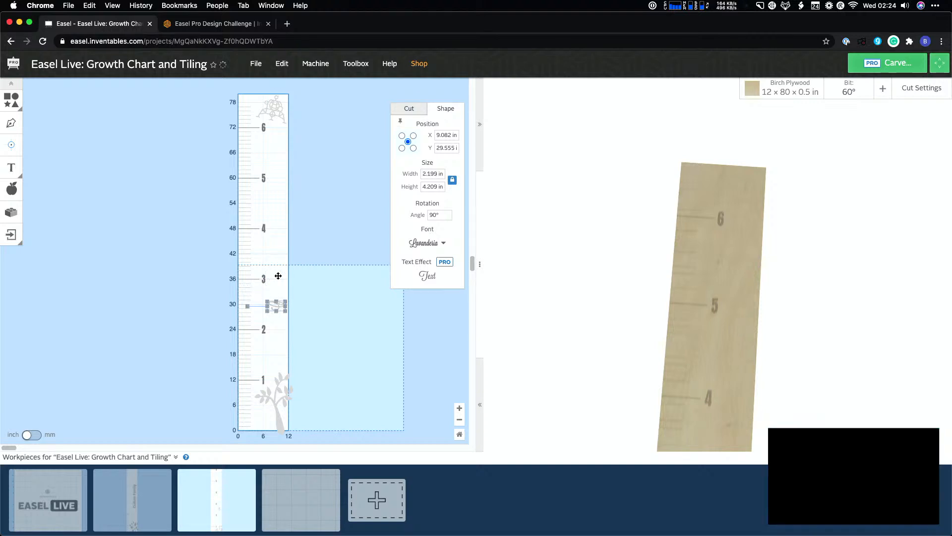
{"action": "left_click", "coordinate": [305, 275]}
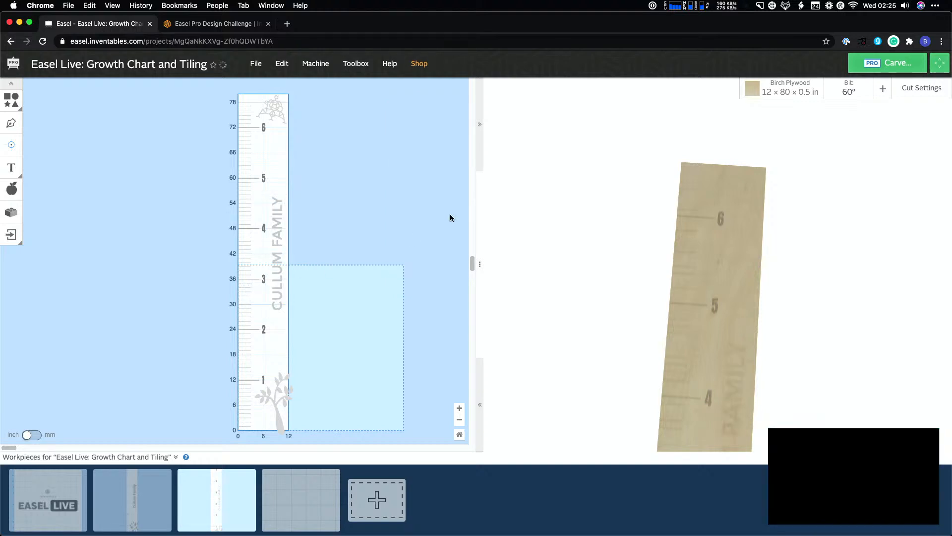
Set the Y position of the restored vertical text's center to 40 in
{"action": "left_click", "coordinate": [276, 241]}
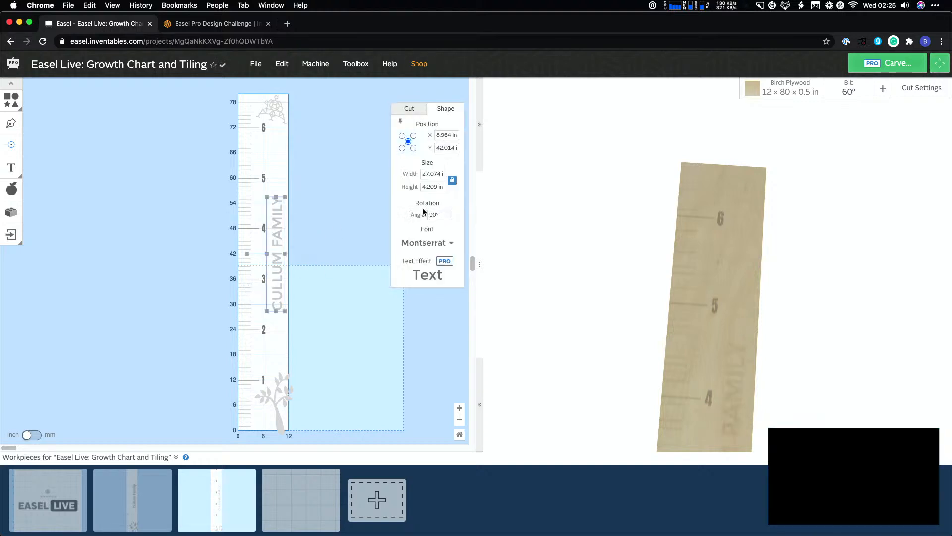
{"action": "left_click", "coordinate": [447, 148]}
{"action": "type", "text": "40"}
{"action": "key", "text": "Return"}
{"action": "left_click", "coordinate": [314, 261]}
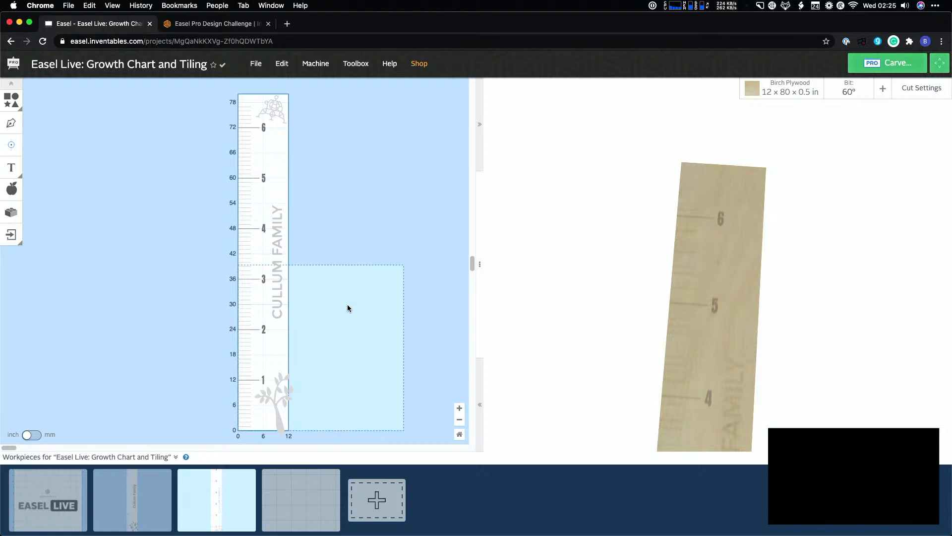
Inspect the tree carving at the board's lower end in the 2D layout and up close in the 3D preview
{"action": "scroll", "coordinate": [331, 321], "scroll_direction": "down", "scroll_amount": 1}
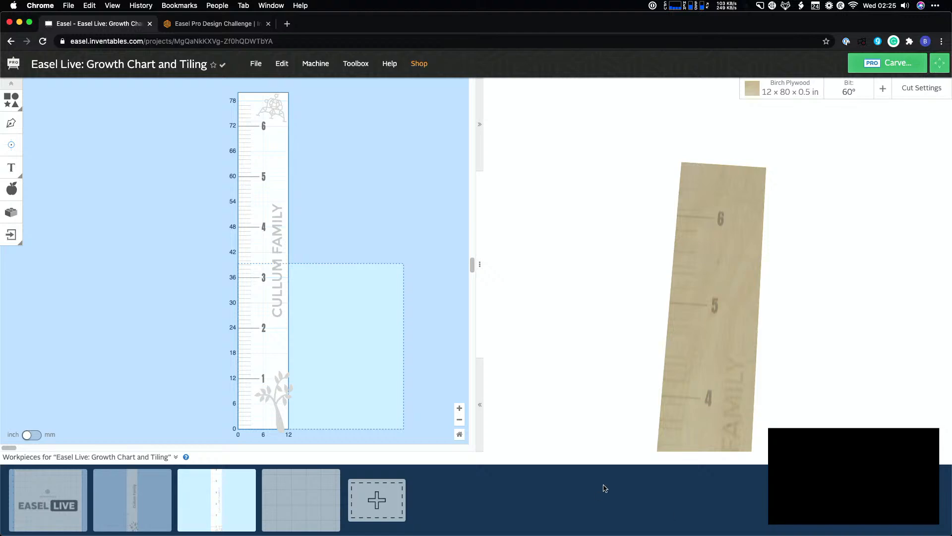
{"action": "scroll", "coordinate": [397, 321], "scroll_direction": "down", "scroll_amount": 2}
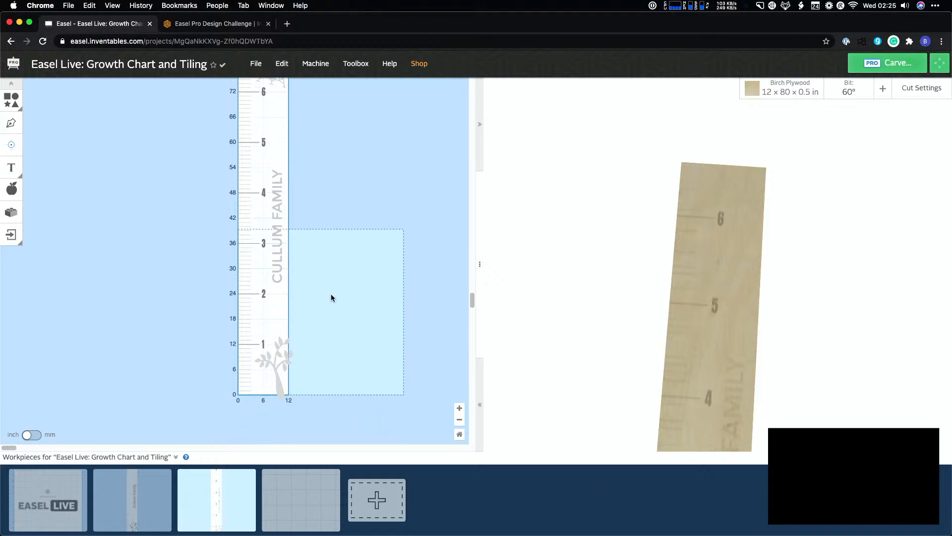
{"action": "scroll", "coordinate": [329, 296], "scroll_direction": "up", "scroll_amount": 5, "text": "ctrl"}
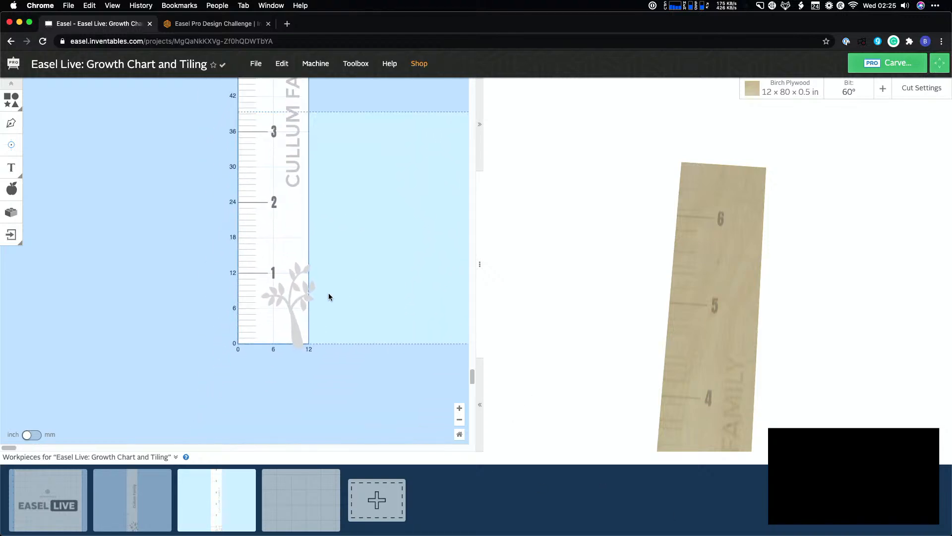
{"action": "scroll", "coordinate": [328, 297], "scroll_direction": "down", "scroll_amount": 1}
{"action": "left_click_drag", "start_coordinate": [702, 386], "coordinate": [722, 322]}
{"action": "right_click_drag", "start_coordinate": [724, 340], "coordinate": [716, 191]}
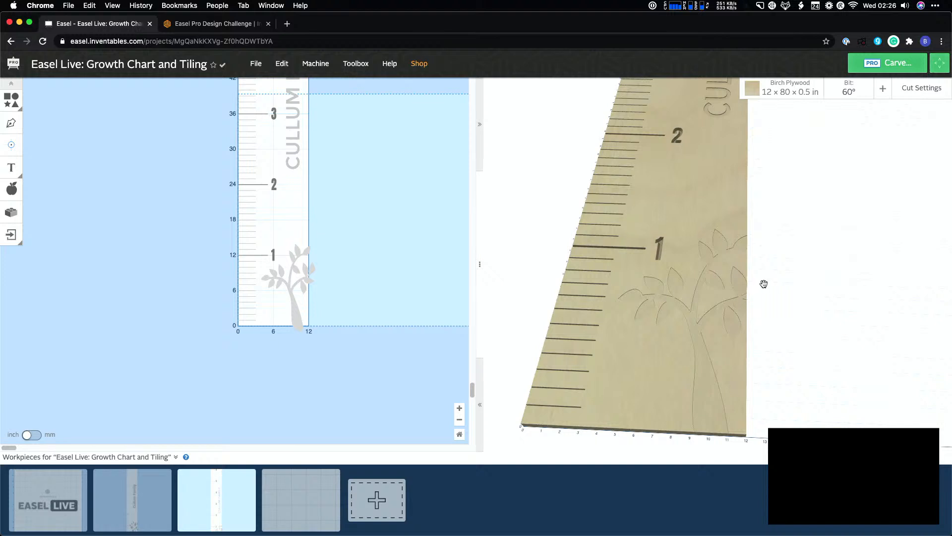
Simulate the toolpaths and examine the tree's cuts along the board's edges in the 3D preview and 2D layout
{"action": "left_click", "coordinate": [917, 426]}
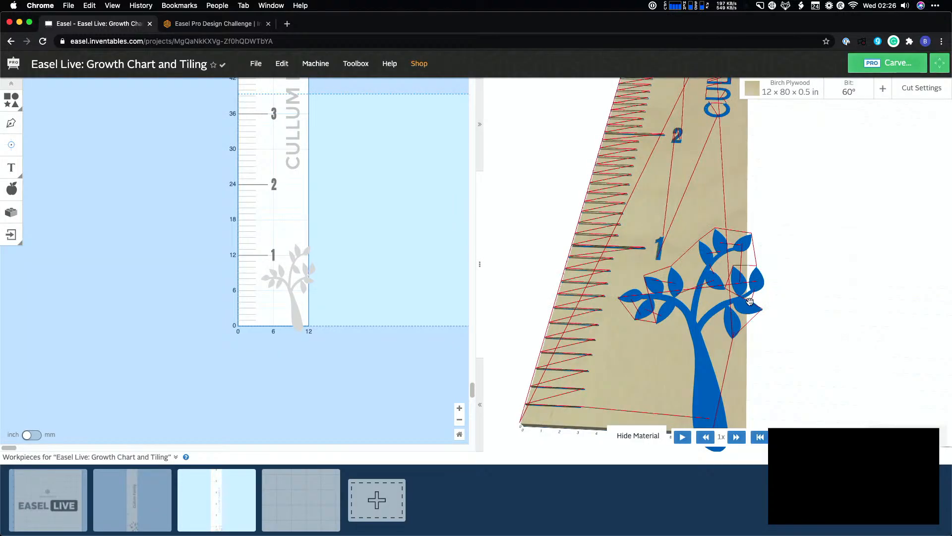
{"action": "left_click_drag", "start_coordinate": [788, 327], "coordinate": [734, 234]}
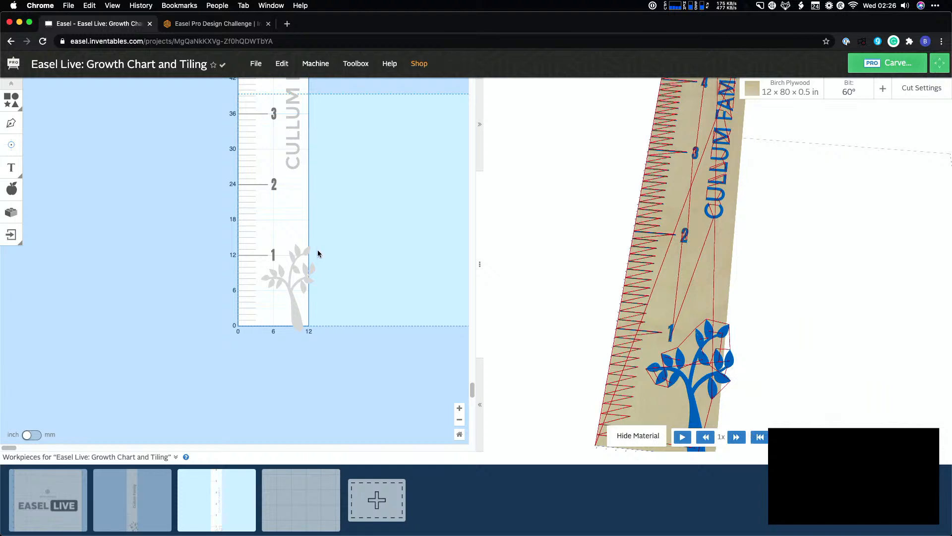
{"action": "scroll", "coordinate": [340, 245], "scroll_direction": "up", "scroll_amount": 5}
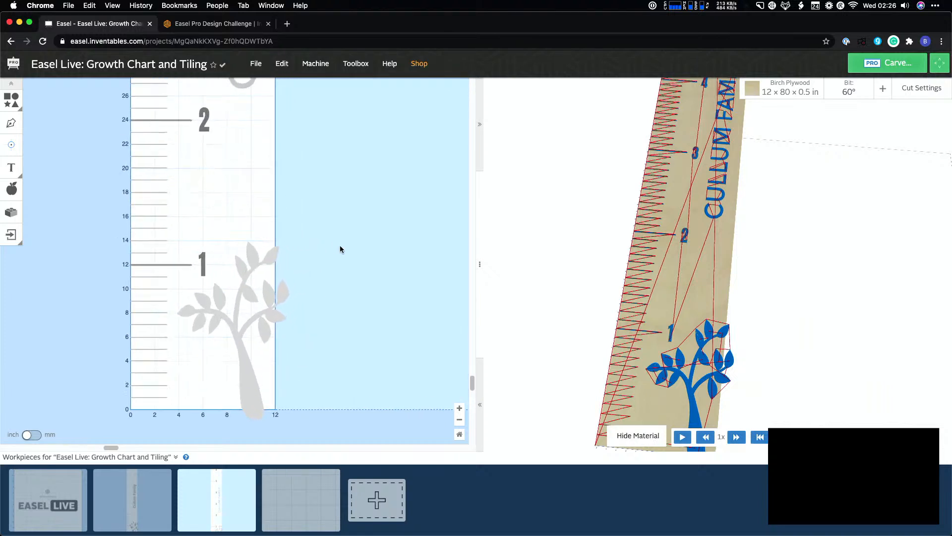
Try moving the tree carving off the board past the ruler edge, and undo the move
{"action": "left_click_drag", "start_coordinate": [340, 245], "coordinate": [138, 159]}
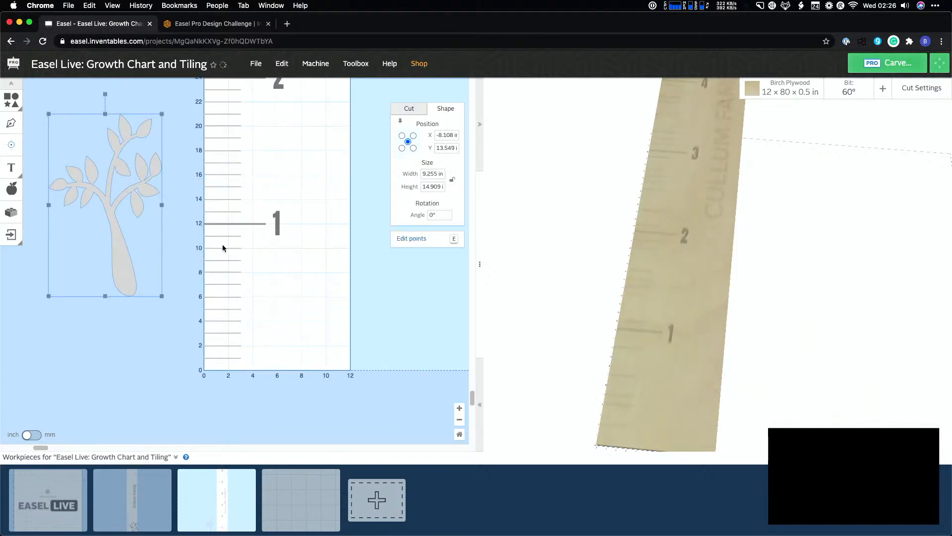
{"action": "key", "text": "super+z"}
{"action": "left_click", "coordinate": [380, 313]}
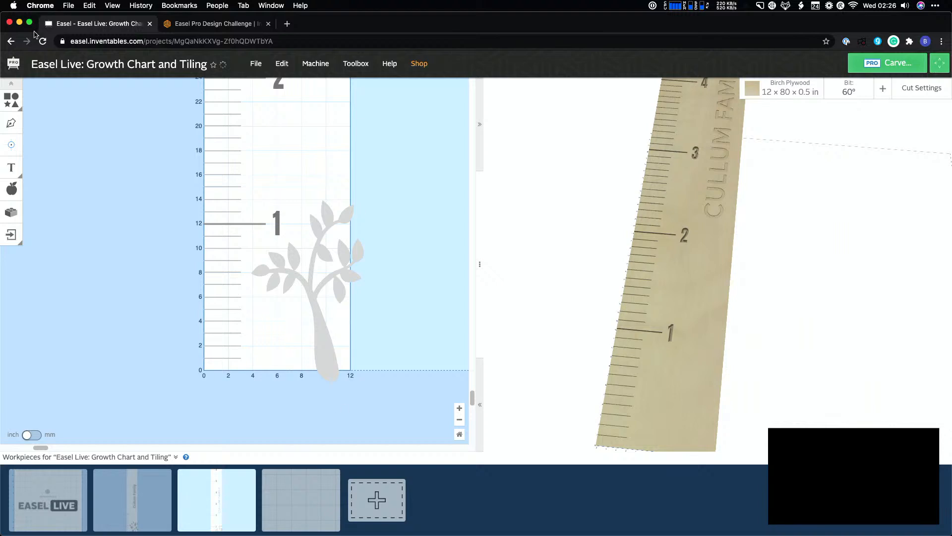
Add a rectangle over the tree's overhang beside the board's long edge and stretch it to about 2 x 14.86 in
{"action": "left_click", "coordinate": [25, 105]}
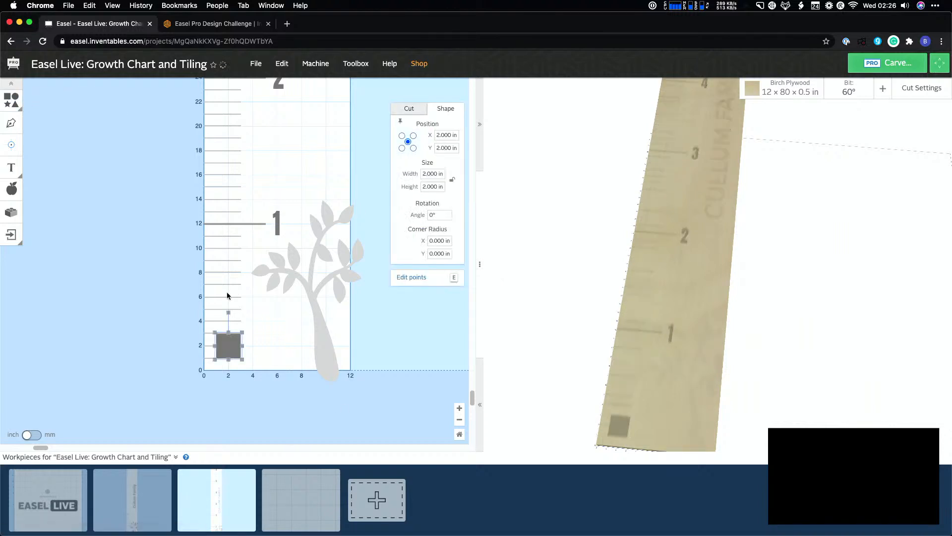
{"action": "left_click_drag", "start_coordinate": [231, 348], "coordinate": [371, 208]}
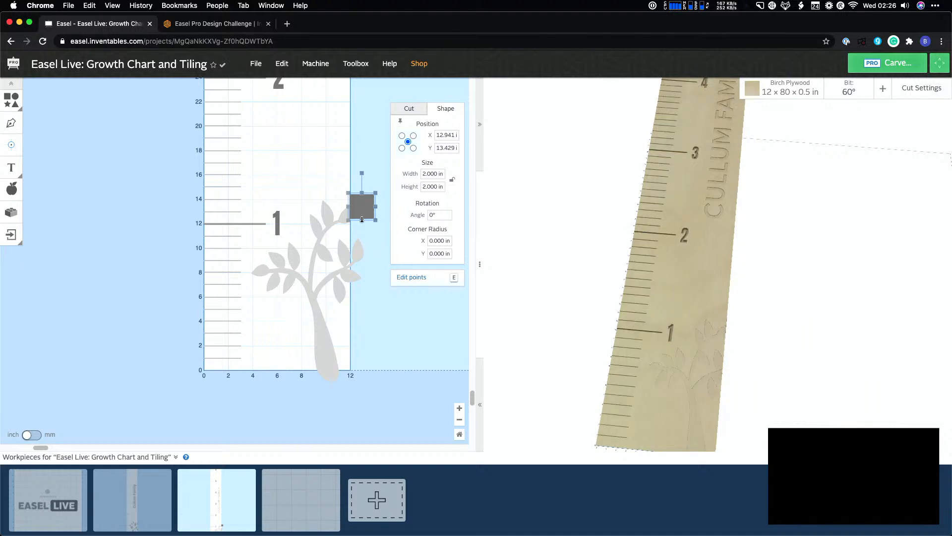
{"action": "left_click_drag", "start_coordinate": [366, 309], "coordinate": [368, 373]}
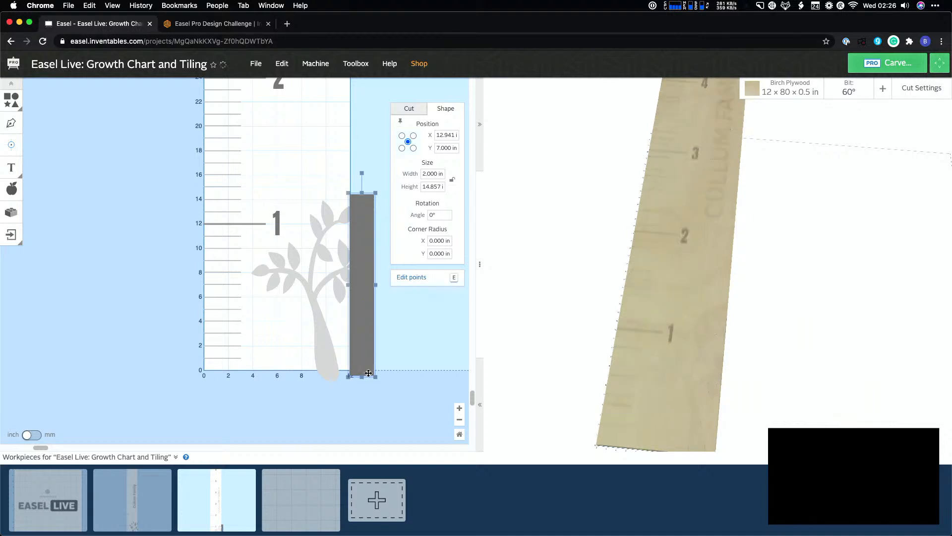
Reposition the cover rectangle so that its center is at X 12 in and Y 0 in
{"action": "left_click", "coordinate": [392, 324]}
{"action": "double_click", "coordinate": [370, 317]}
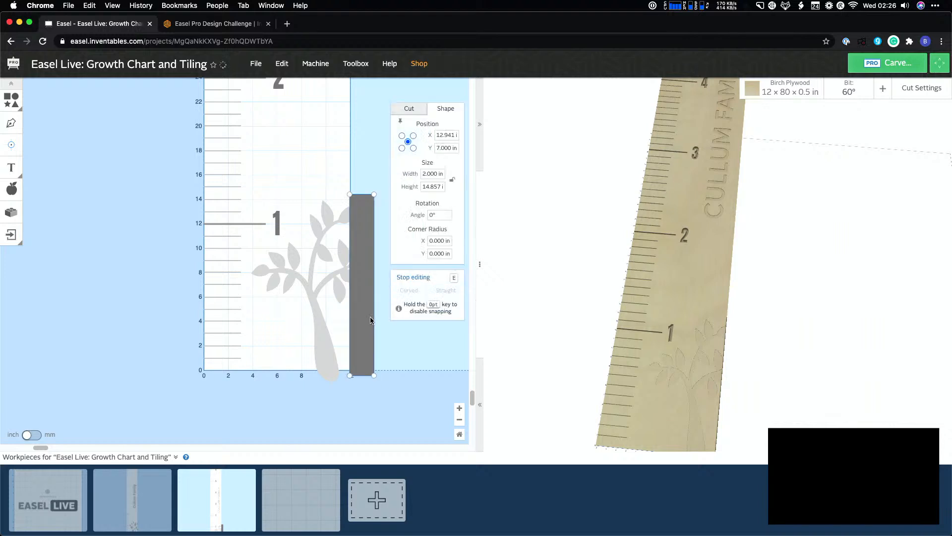
{"action": "left_click_drag", "start_coordinate": [370, 317], "coordinate": [377, 304]}
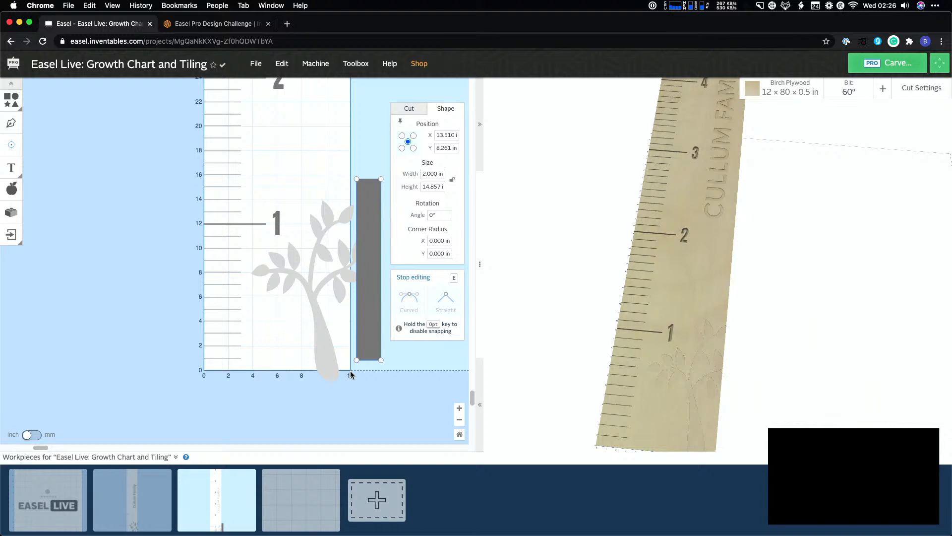
{"action": "left_click", "coordinate": [446, 135]}
{"action": "type", "text": "12"}
{"action": "left_click", "coordinate": [446, 148]}
{"action": "type", "text": "0"}
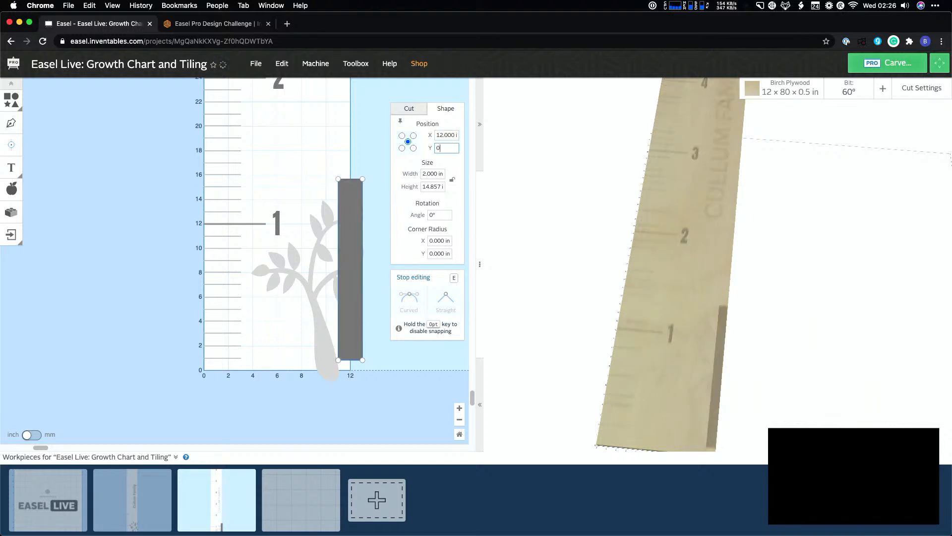
Reference the cover rectangle by its lower-left corner and place that corner at X 12 in, Y 0 in
{"action": "left_click", "coordinate": [401, 148]}
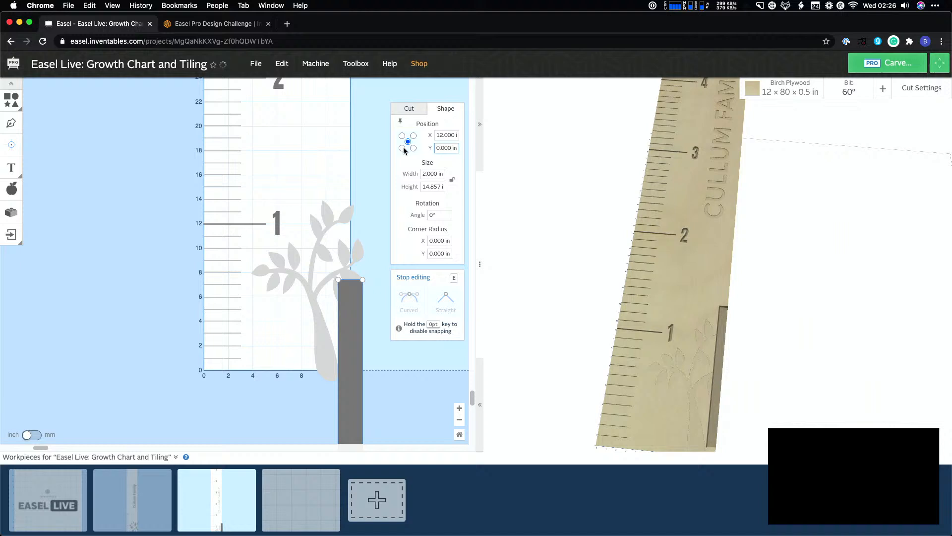
{"action": "left_click", "coordinate": [447, 135]}
{"action": "type", "text": "12"}
{"action": "left_click", "coordinate": [446, 149]}
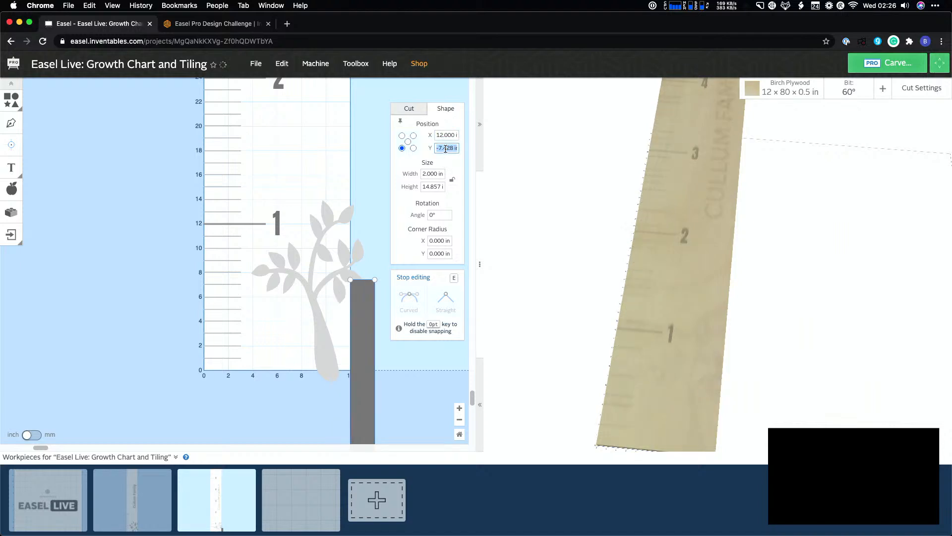
{"action": "type", "text": "0"}
{"action": "left_click", "coordinate": [450, 135]}
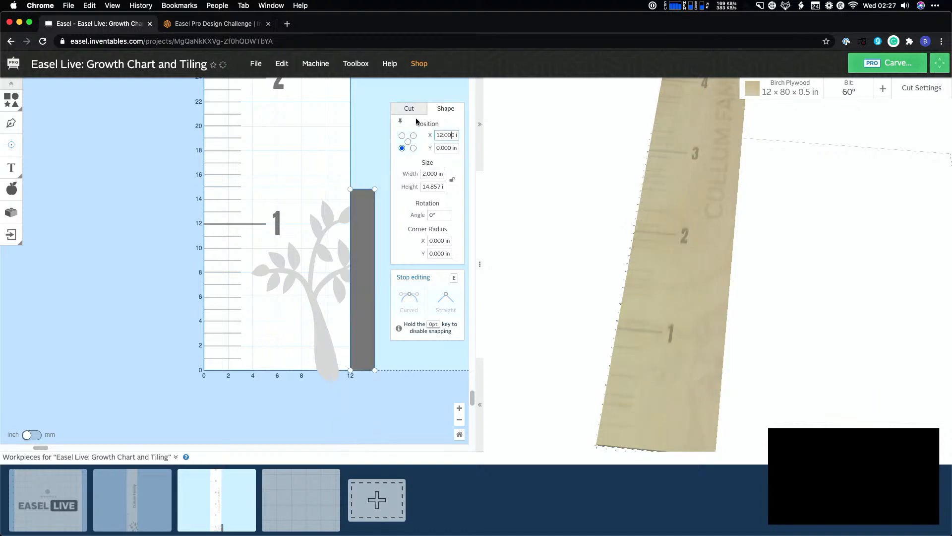
Set the cover rectangle's cut depth to 0 and stop editing its points
{"action": "left_click_drag", "start_coordinate": [413, 110], "coordinate": [409, 183]}
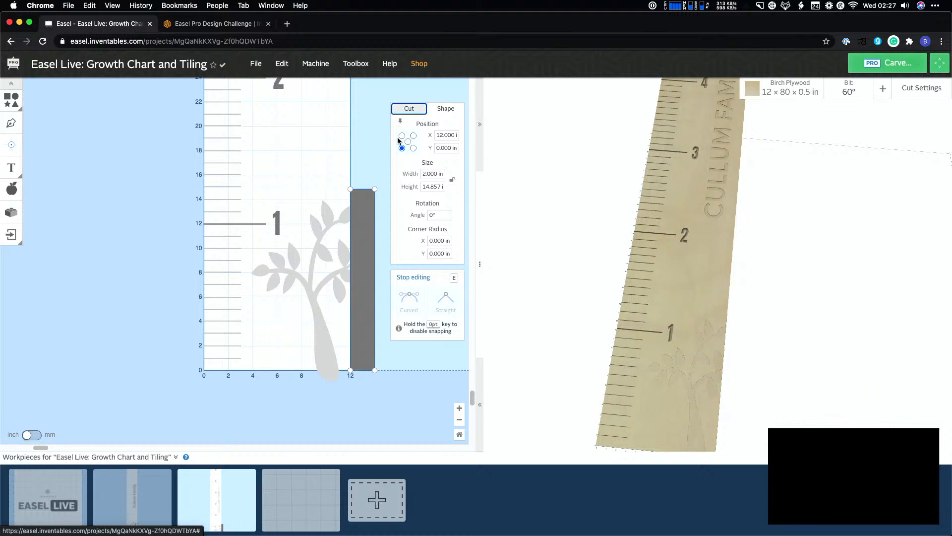
{"action": "left_click", "coordinate": [413, 112]}
{"action": "left_click_drag", "start_coordinate": [431, 163], "coordinate": [427, 125]}
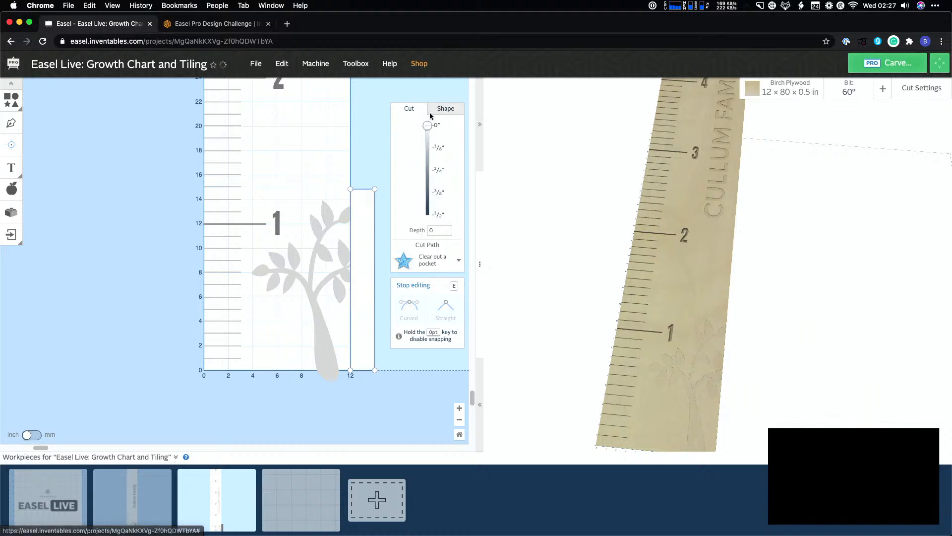
{"action": "key", "text": "e"}
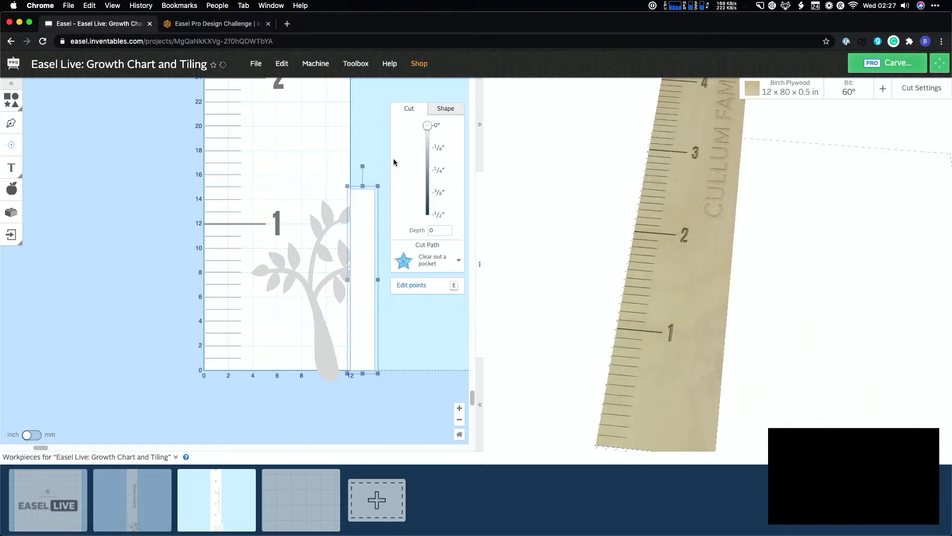
Deselect the rectangle and simulate the toolpaths to check the tree's cuts along the covered edge in 3D
{"action": "left_click", "coordinate": [379, 125]}
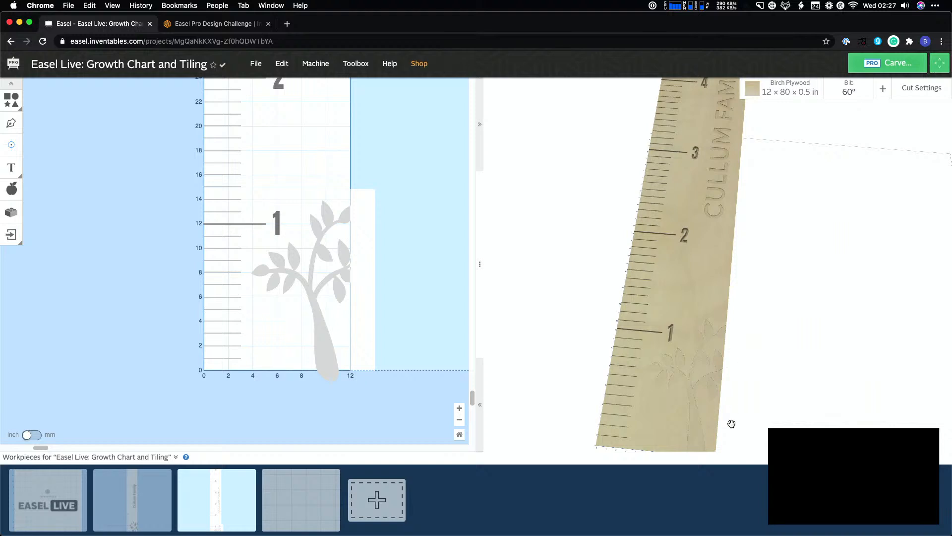
{"action": "left_click_drag", "start_coordinate": [720, 405], "coordinate": [701, 355]}
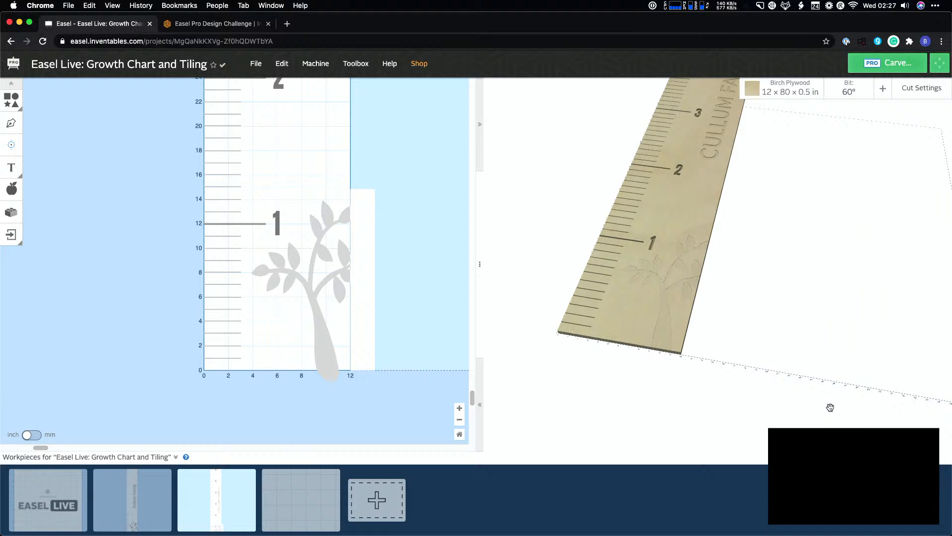
{"action": "left_click", "coordinate": [944, 436]}
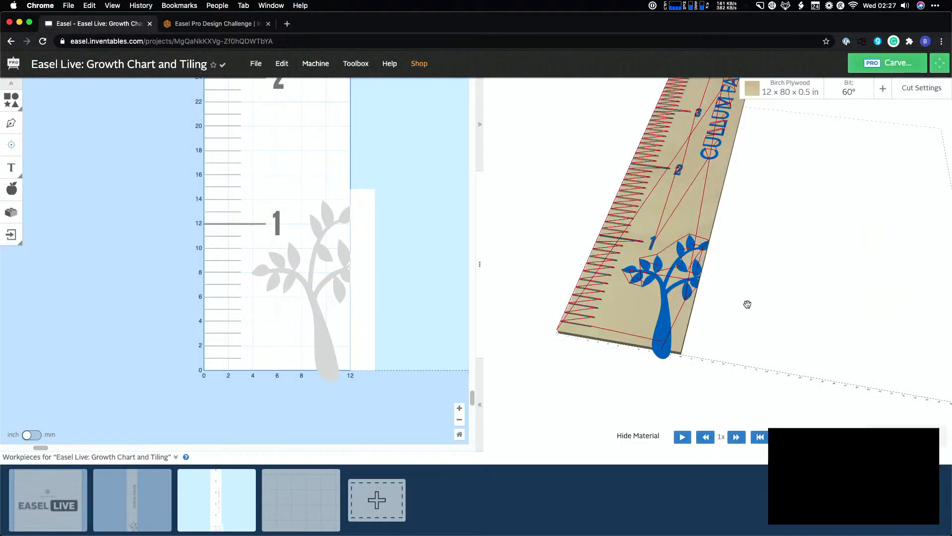
Duplicate the zero-depth rectangle and reshape the copy into a strip about 14.4 x 4.4 in below the board's lower edge
{"action": "left_click", "coordinate": [366, 331]}
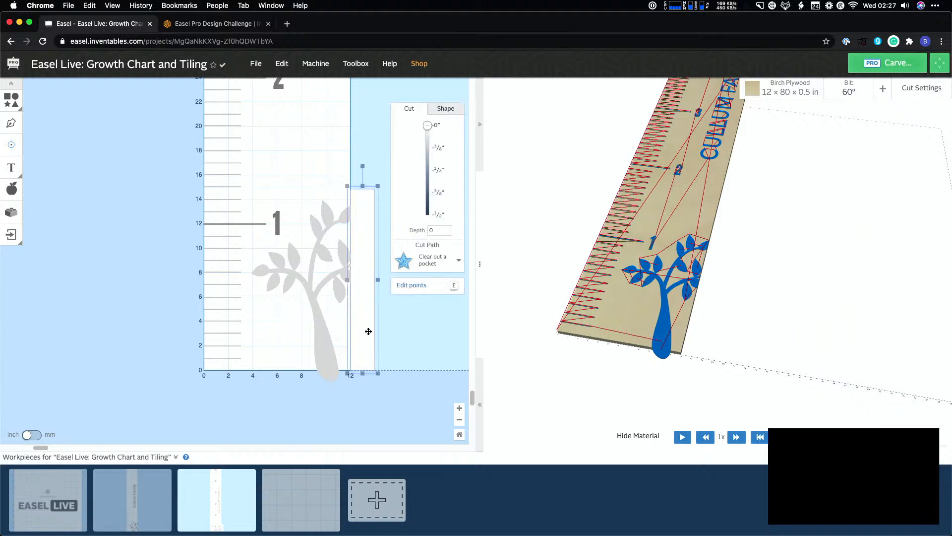
{"action": "key", "text": "super+d"}
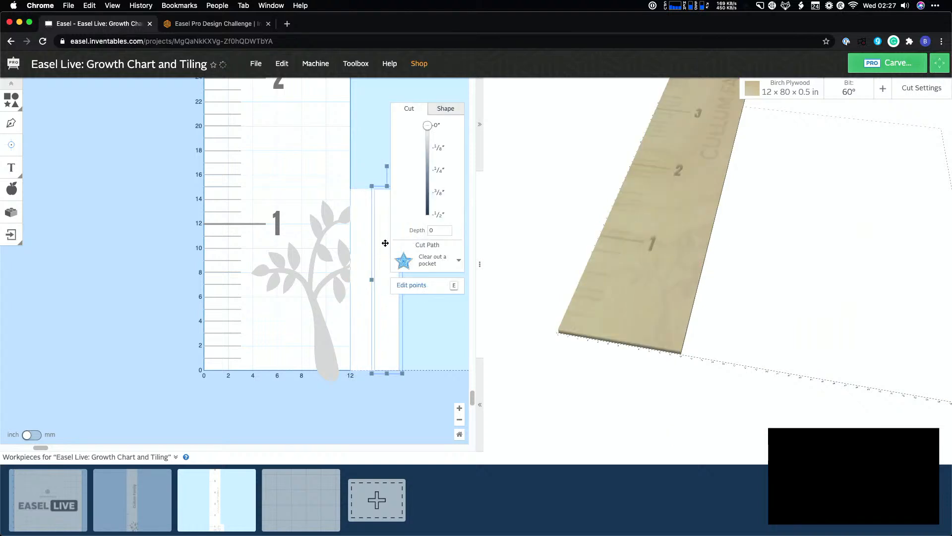
{"action": "left_click_drag", "start_coordinate": [361, 262], "coordinate": [168, 294]}
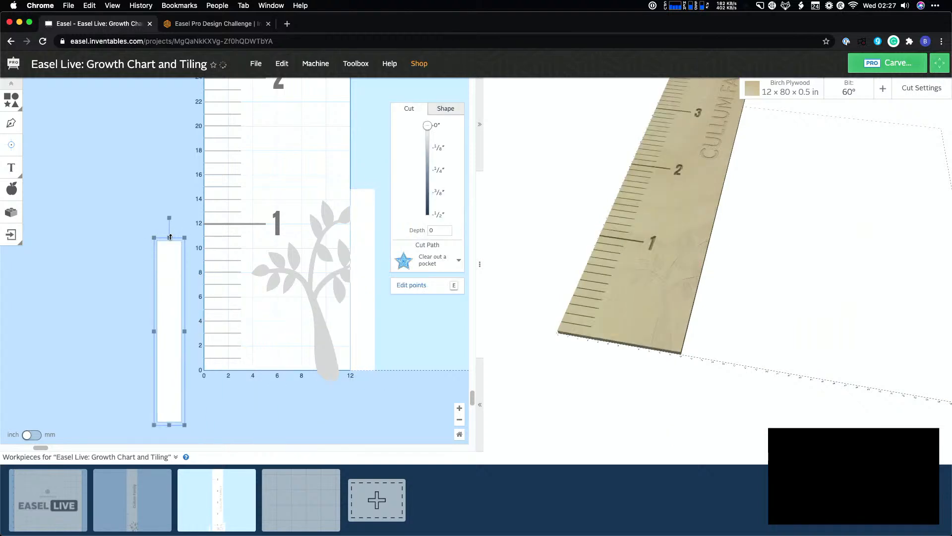
{"action": "left_click_drag", "start_coordinate": [169, 238], "coordinate": [172, 372]}
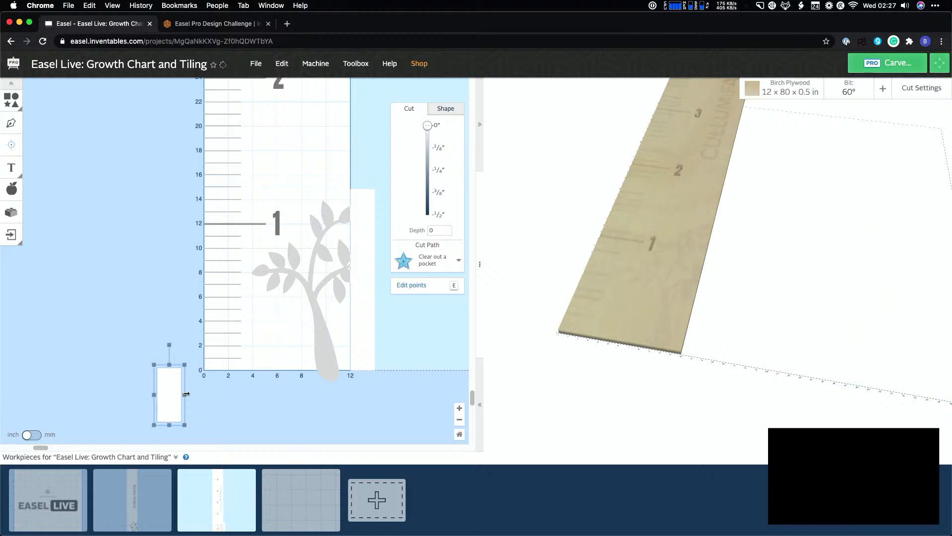
{"action": "left_click_drag", "start_coordinate": [265, 395], "coordinate": [382, 393]}
{"action": "left_click_drag", "start_coordinate": [319, 384], "coordinate": [368, 390]}
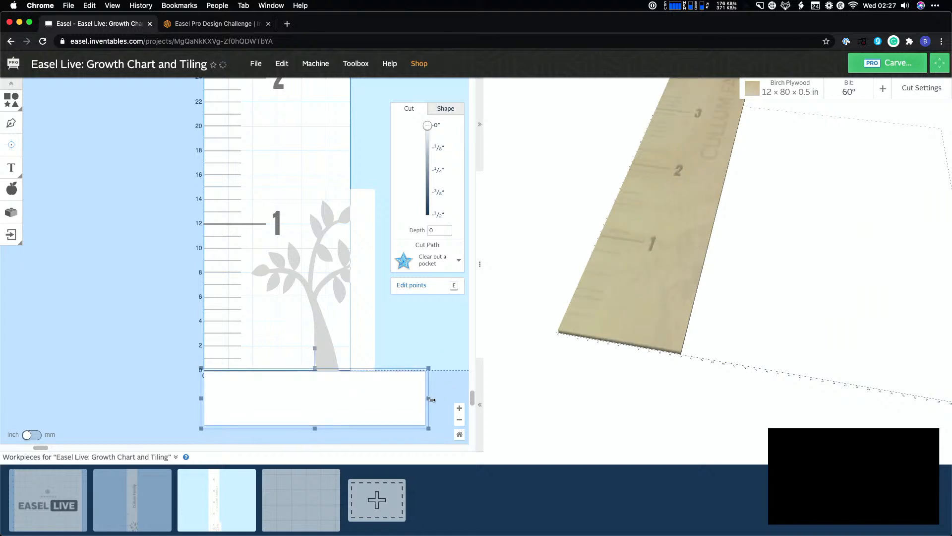
{"action": "left_click_drag", "start_coordinate": [432, 399], "coordinate": [380, 397]}
{"action": "left_click", "coordinate": [442, 103]}
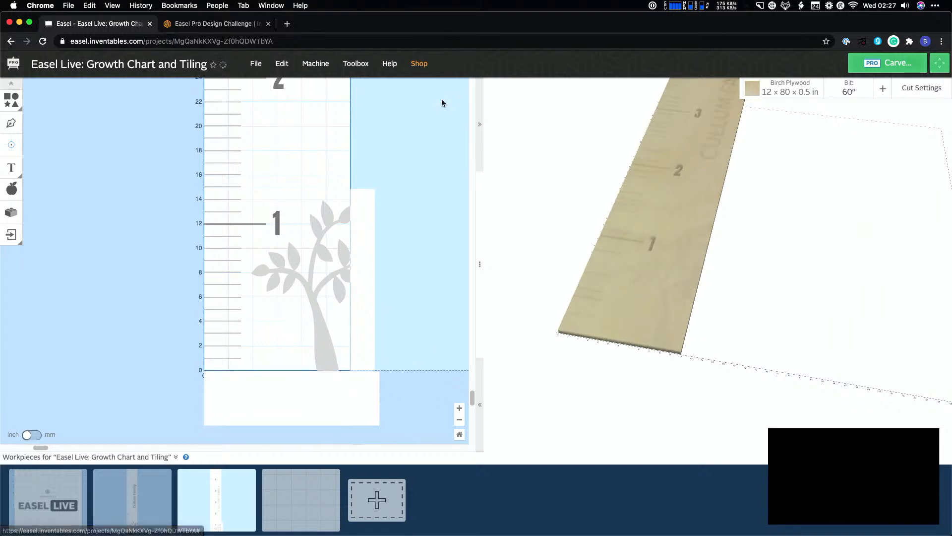
Reference the lower strip by its upper-left corner, place that corner at X 0 in, Y 0 in, and deselect it
{"action": "left_click", "coordinate": [303, 417]}
{"action": "left_click", "coordinate": [446, 109]}
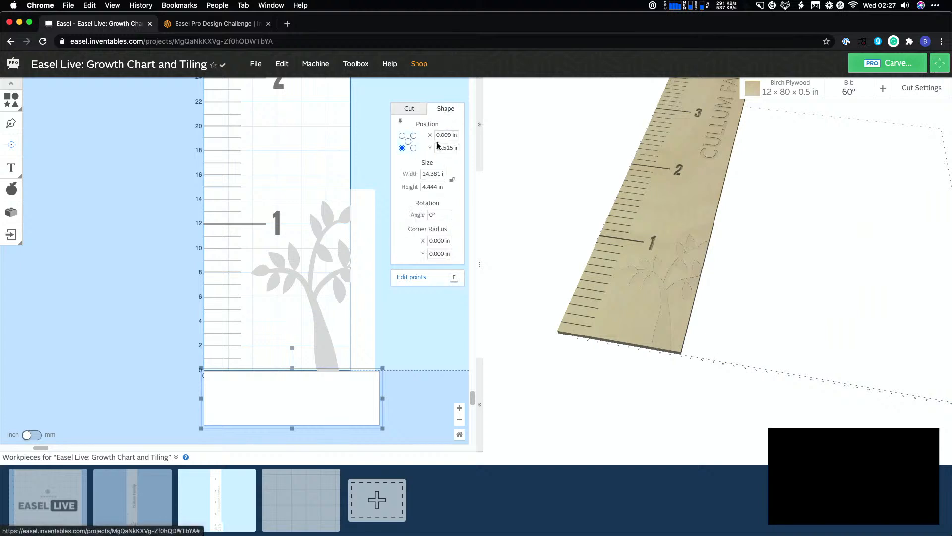
{"action": "left_click", "coordinate": [402, 135]}
{"action": "left_click", "coordinate": [438, 173]}
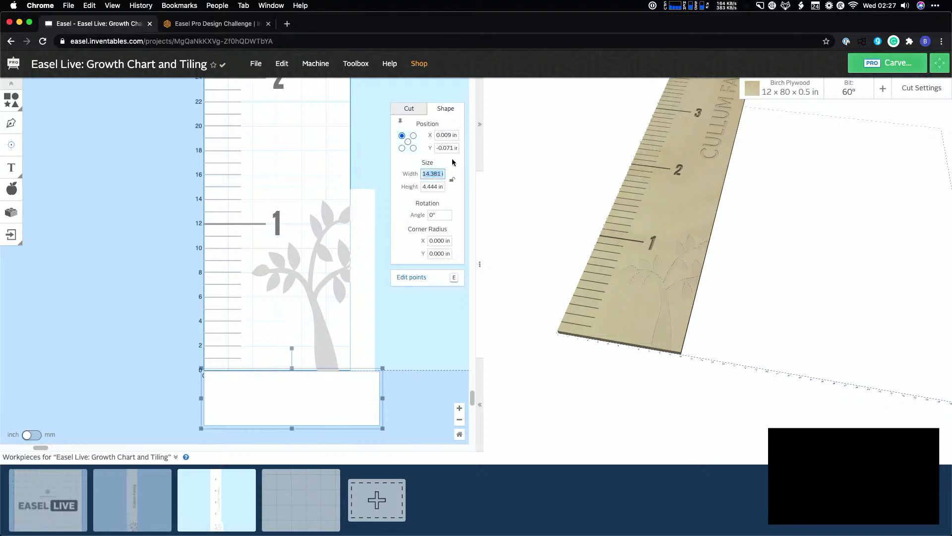
{"action": "left_click", "coordinate": [450, 135]}
{"action": "type", "text": "0"}
{"action": "key", "text": "Tab"}
{"action": "type", "text": "0"}
{"action": "key", "text": "Return"}
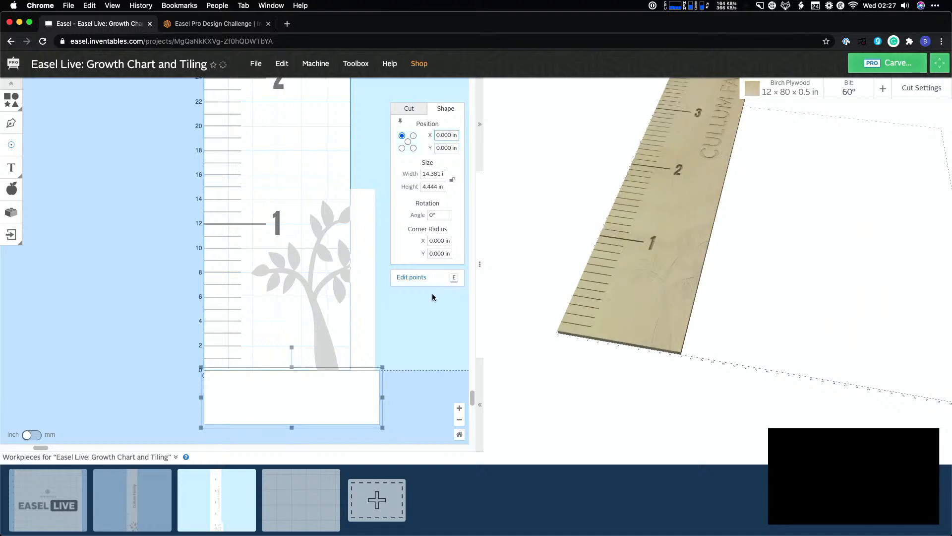
{"action": "left_click", "coordinate": [433, 340]}
Narrow the lower strip to about 14.06 in wide so it lines up with the side rectangle's outer edge
{"action": "left_click_drag", "start_coordinate": [669, 303], "coordinate": [689, 280]}
{"action": "scroll", "coordinate": [691, 297], "scroll_direction": "down", "scroll_amount": 5}
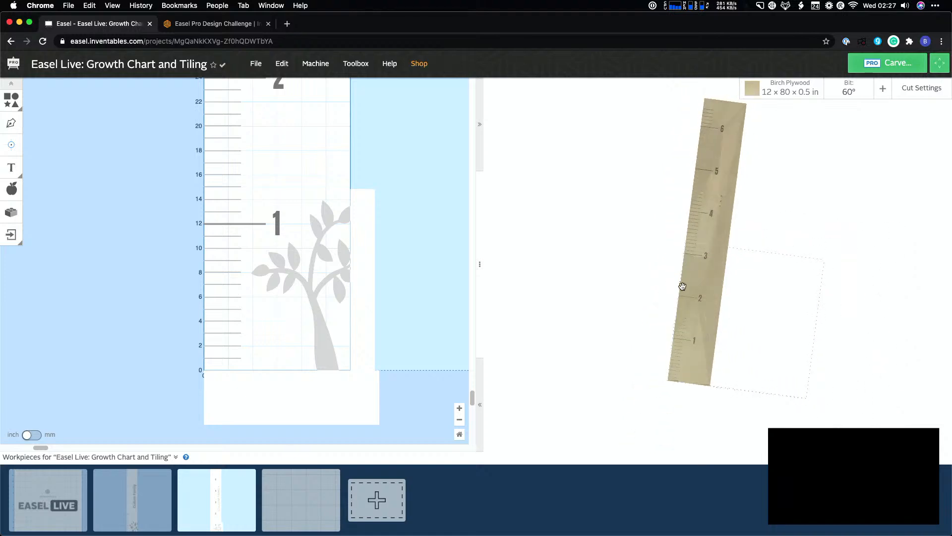
{"action": "left_click", "coordinate": [379, 394]}
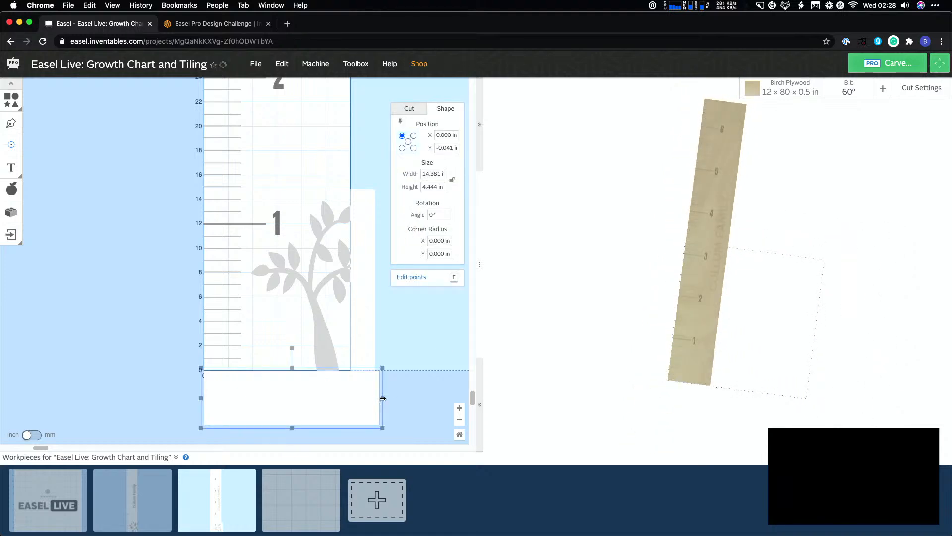
{"action": "left_click_drag", "start_coordinate": [383, 398], "coordinate": [379, 397]}
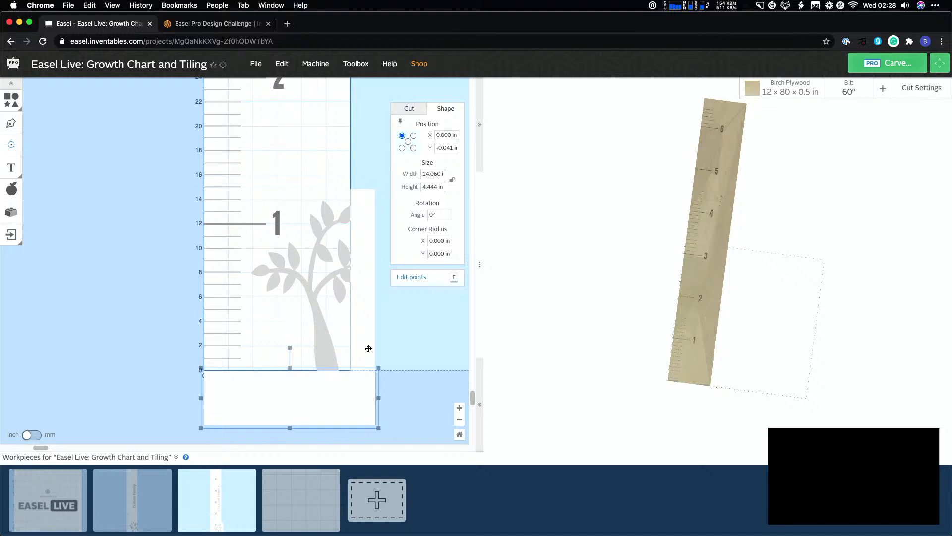
{"action": "scroll", "coordinate": [369, 348], "scroll_direction": "down", "scroll_amount": 5}
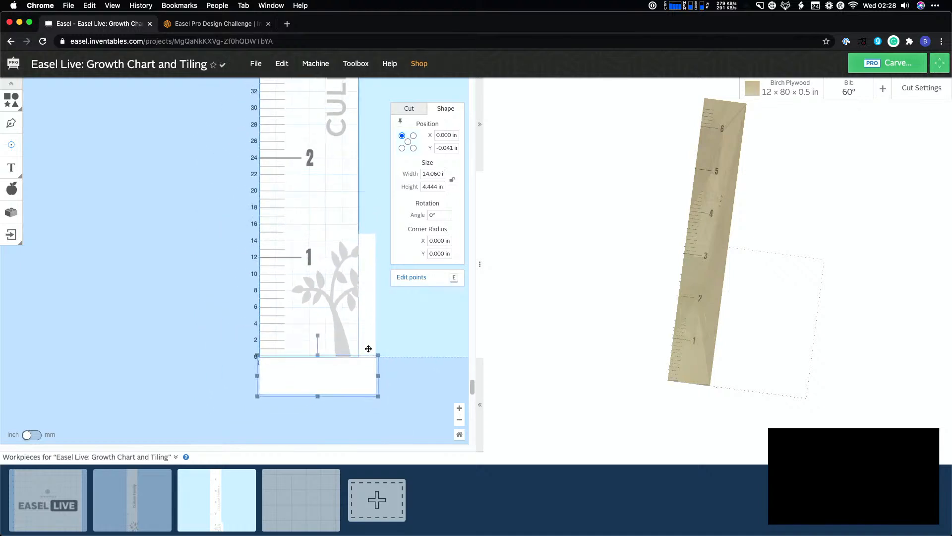
{"action": "scroll", "coordinate": [369, 348], "scroll_direction": "down", "scroll_amount": 10}
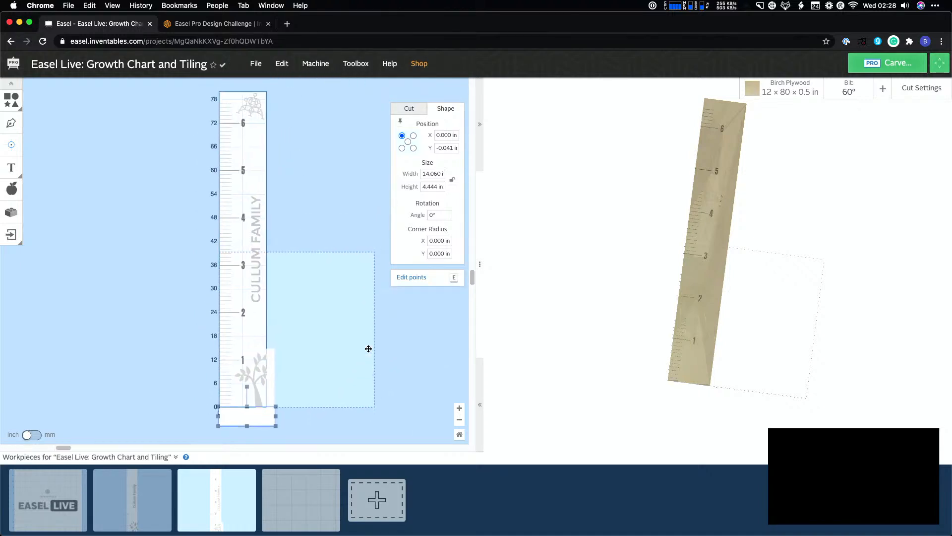
{"action": "scroll", "coordinate": [368, 349], "scroll_direction": "down", "scroll_amount": 4}
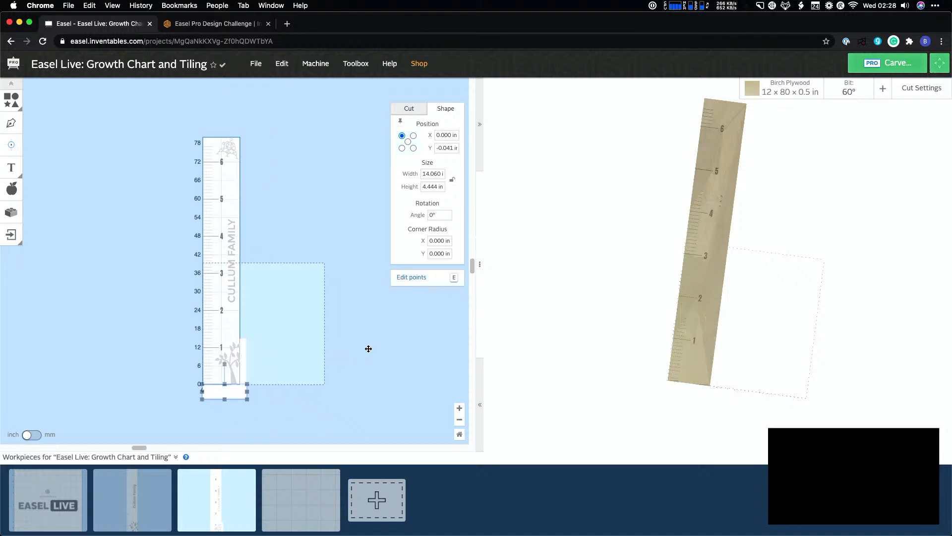
Deselect the lower strip and examine how the two zero-depth rectangles cover the tree's side and base
{"action": "scroll", "coordinate": [368, 349], "scroll_direction": "left", "scroll_amount": 3}
{"action": "scroll", "coordinate": [368, 349], "scroll_direction": "up", "scroll_amount": 1}
{"action": "left_click", "coordinate": [334, 343]}
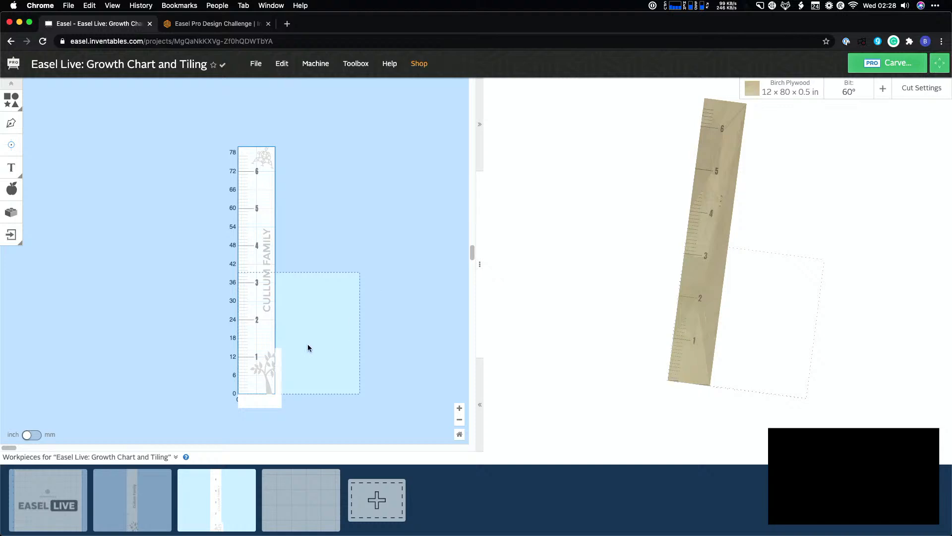
{"action": "scroll", "coordinate": [307, 347], "scroll_direction": "up", "scroll_amount": 5}
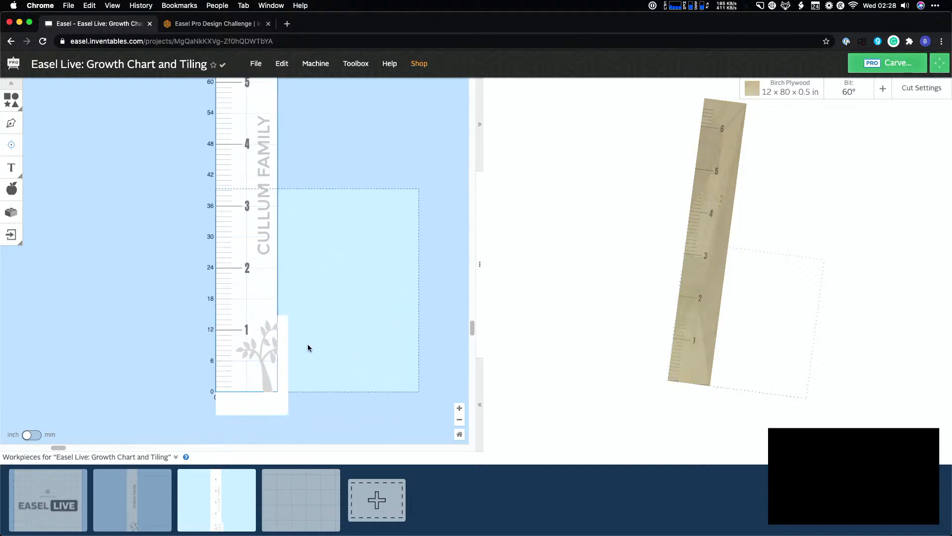
{"action": "scroll", "coordinate": [308, 348], "scroll_direction": "up", "scroll_amount": 4}
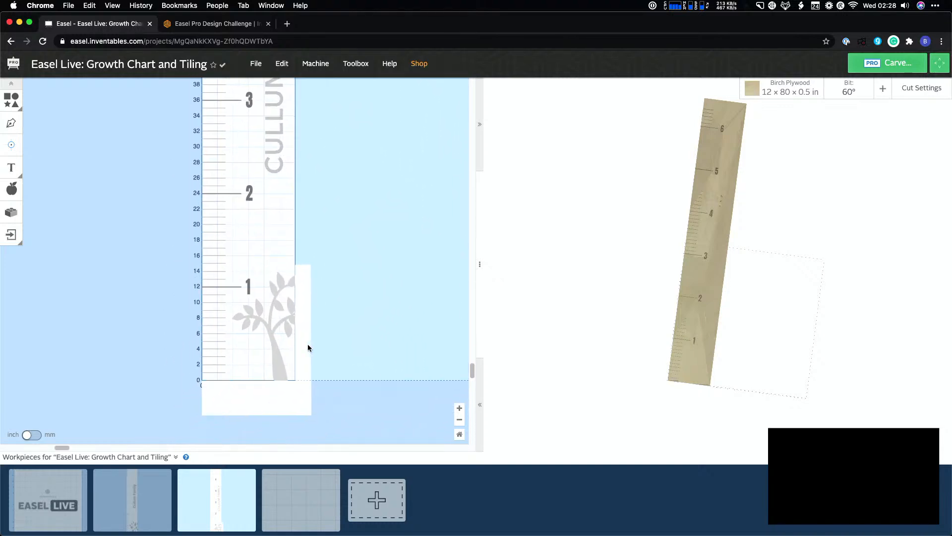
{"action": "scroll", "coordinate": [308, 344], "scroll_direction": "left", "scroll_amount": 1}
{"action": "scroll", "coordinate": [308, 345], "scroll_direction": "down", "scroll_amount": 1}
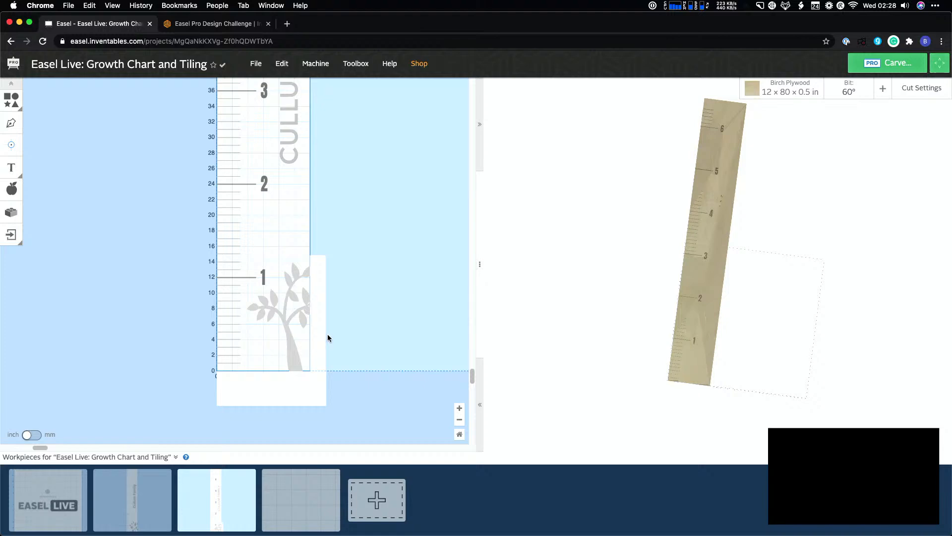
Move the side rectangle off the tree to expose the overhanging leaves, undo the move, and deselect it
{"action": "scroll", "coordinate": [327, 336], "scroll_direction": "up", "scroll_amount": 3}
{"action": "left_click", "coordinate": [319, 302]}
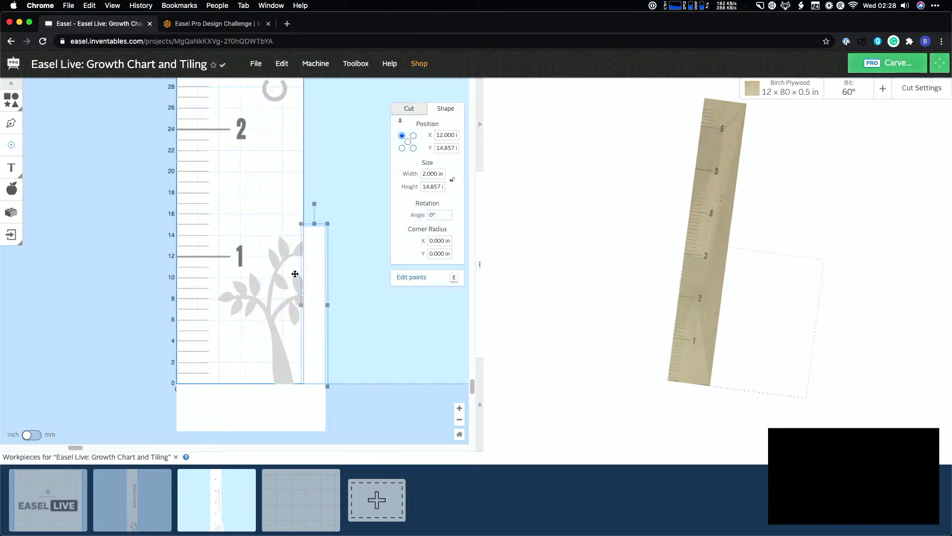
{"action": "left_click", "coordinate": [340, 260]}
{"action": "left_click_drag", "start_coordinate": [313, 259], "coordinate": [340, 257]}
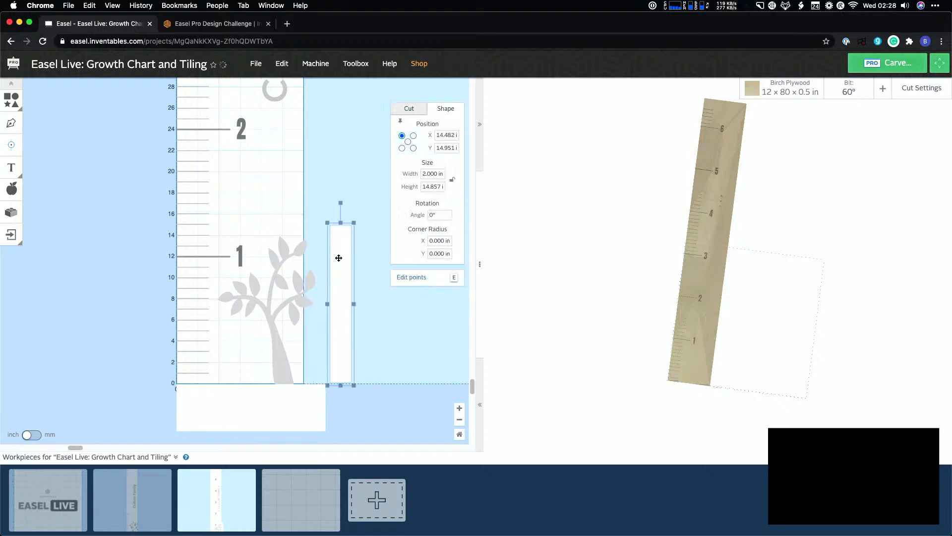
{"action": "key", "text": "super+z"}
{"action": "left_click", "coordinate": [337, 281]}
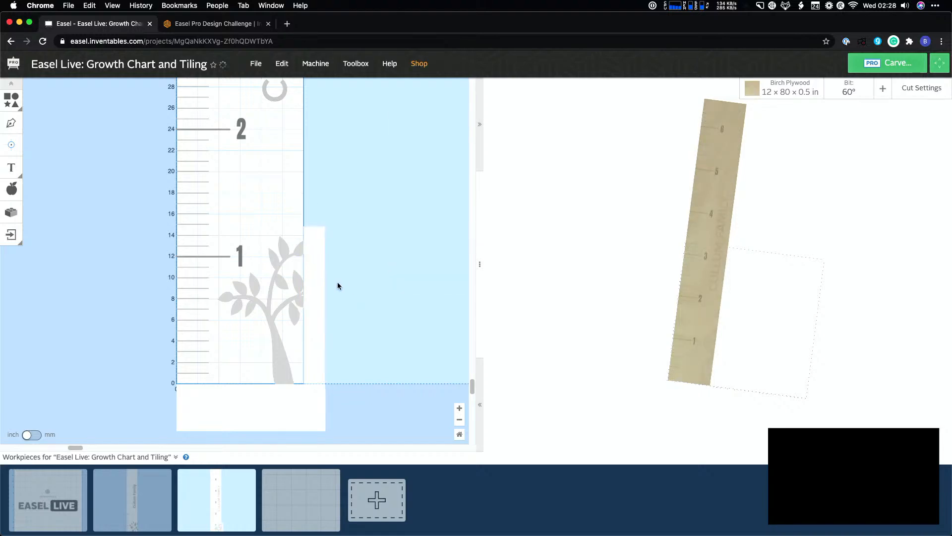
Duplicate the masked growth chart workpiece and combine the tree with the side rectangle in the copy
{"action": "left_click", "coordinate": [248, 474]}
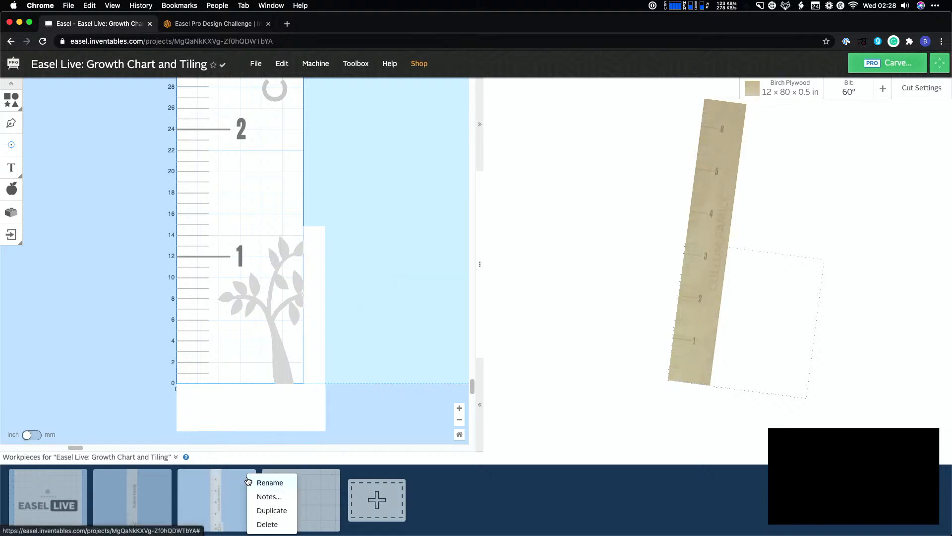
{"action": "left_click", "coordinate": [268, 512]}
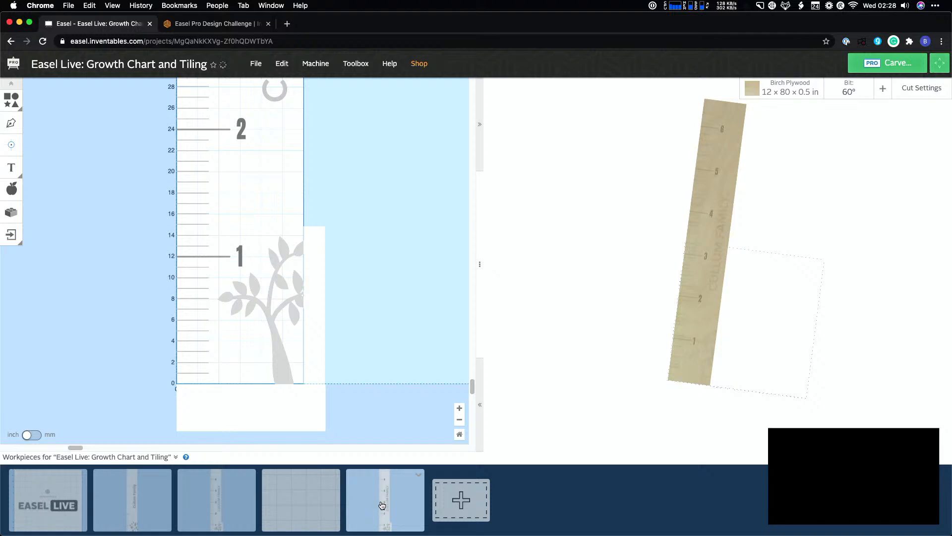
{"action": "left_click", "coordinate": [285, 255]}
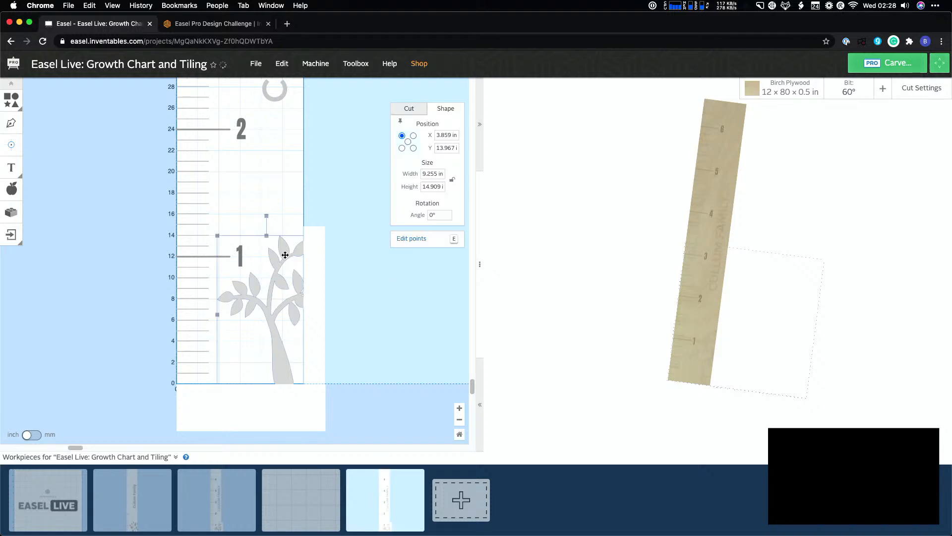
{"action": "left_click", "coordinate": [318, 268], "text": "shift"}
{"action": "right_click", "coordinate": [319, 267]}
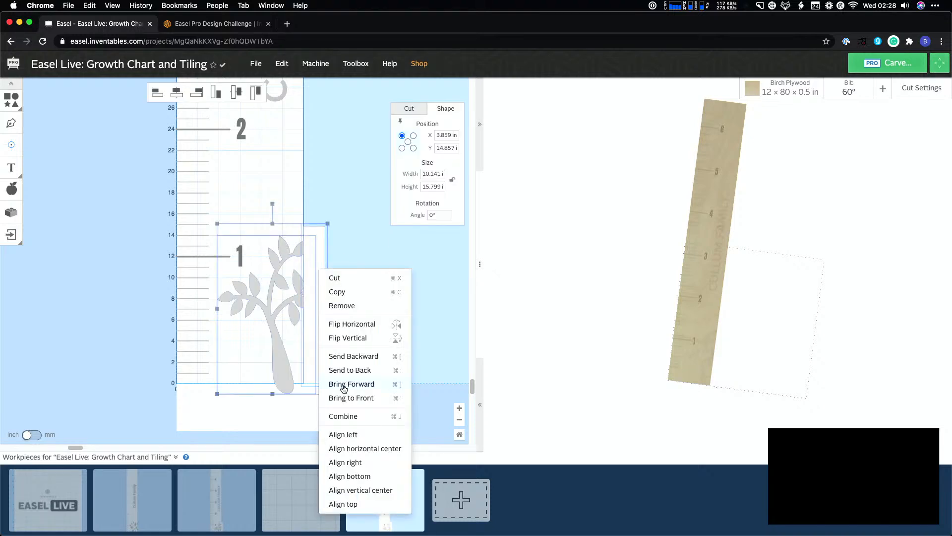
{"action": "left_click", "coordinate": [345, 418]}
{"action": "left_click", "coordinate": [349, 259]}
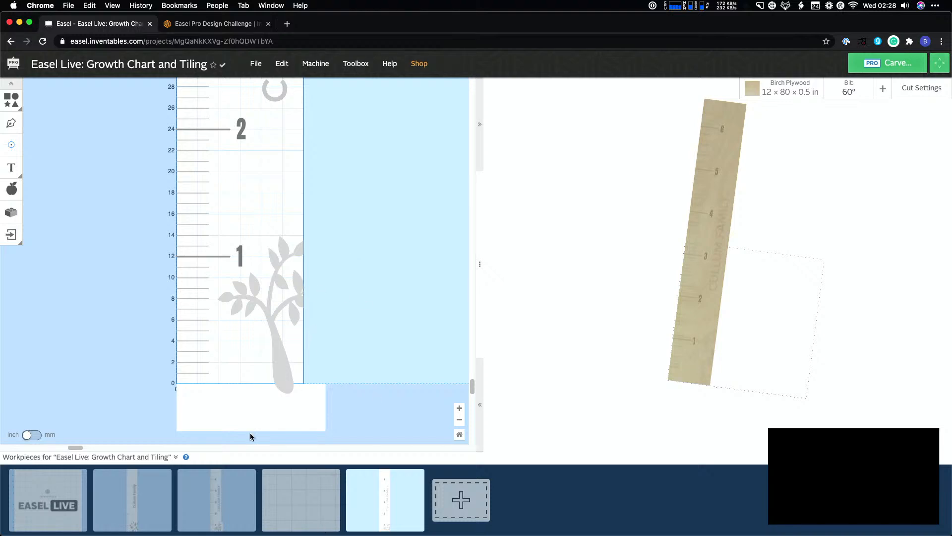
Compare the masked tree in the original workpiece with the combined tree in the duplicate
{"action": "left_click", "coordinate": [232, 493]}
{"action": "left_click", "coordinate": [300, 294]}
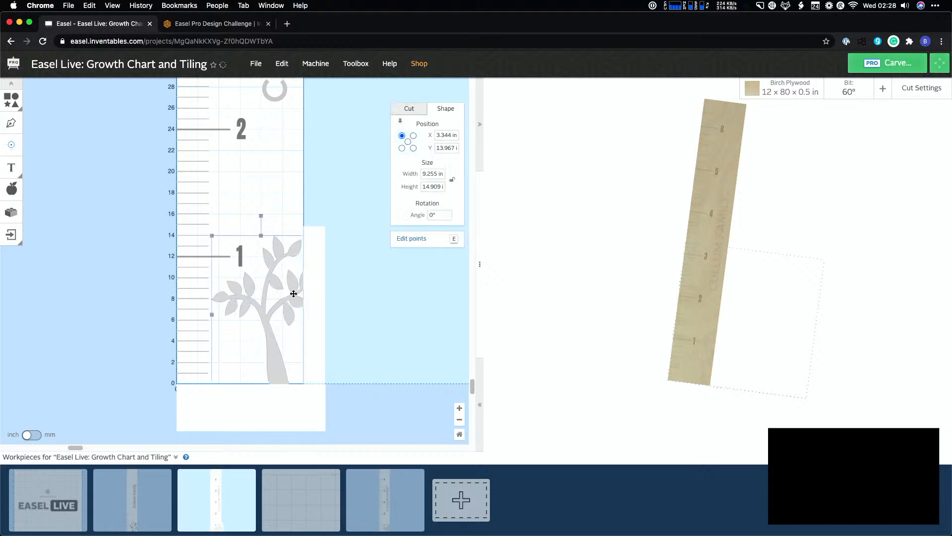
{"action": "left_click", "coordinate": [385, 487]}
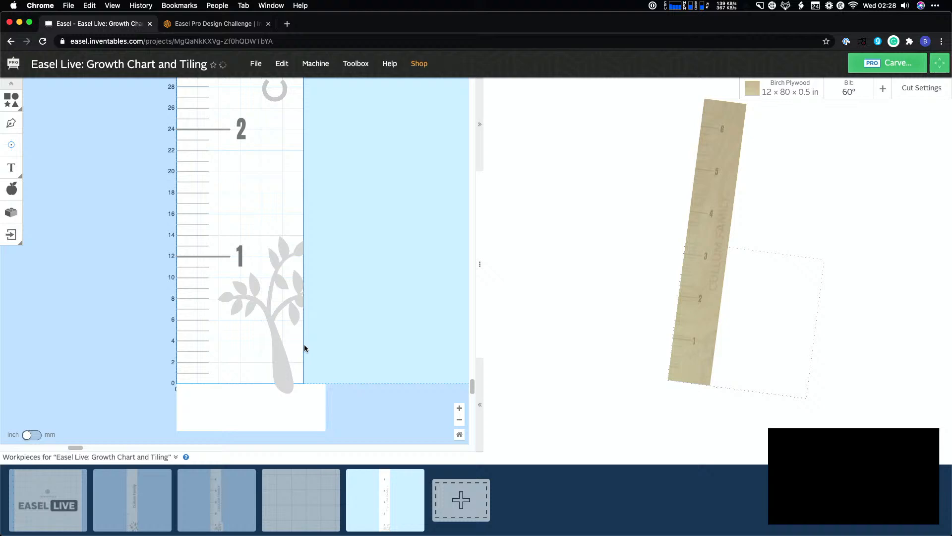
{"action": "left_click", "coordinate": [295, 293]}
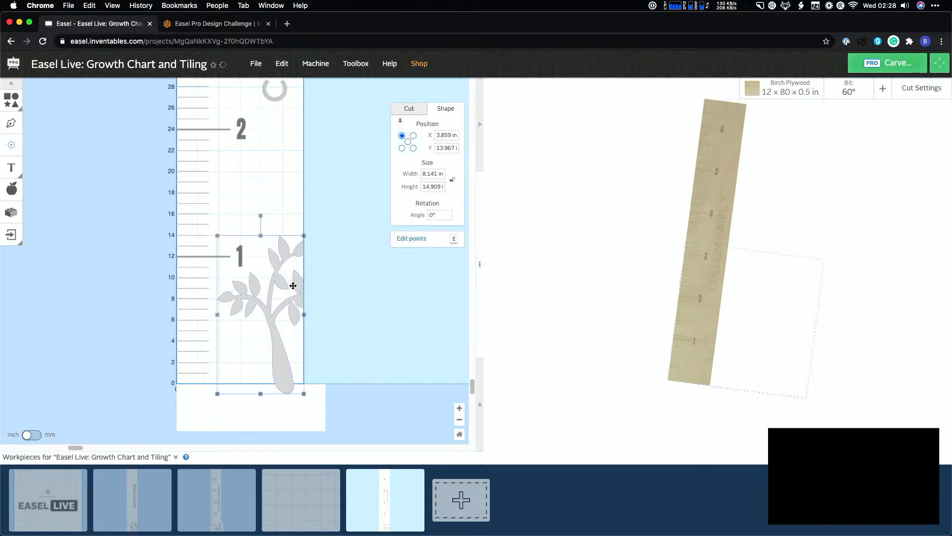
{"action": "left_click", "coordinate": [364, 377]}
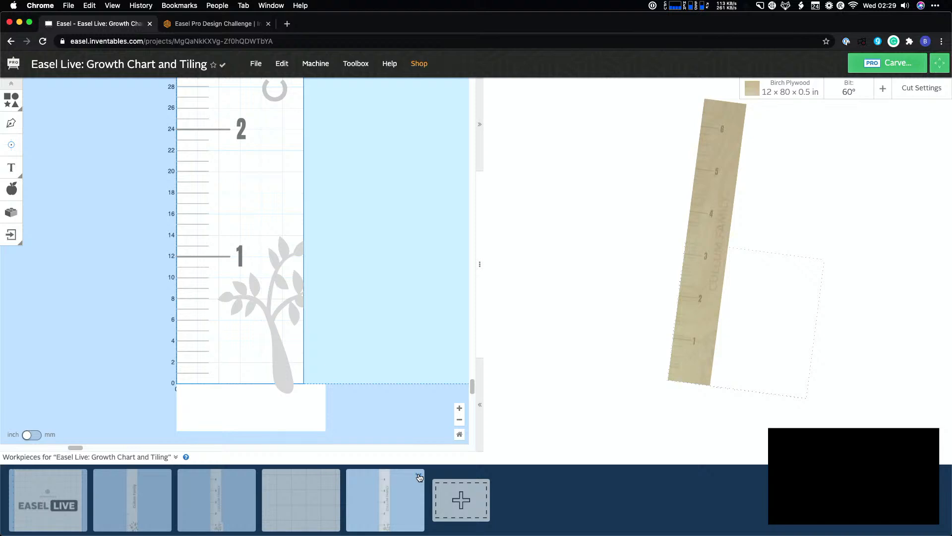
Combine the tree with the lower strip in the duplicate, and undo back to the separate tree and mask rectangles
{"action": "left_click", "coordinate": [298, 414]}
{"action": "left_click", "coordinate": [282, 349], "text": "shift"}
{"action": "right_click", "coordinate": [282, 351]}
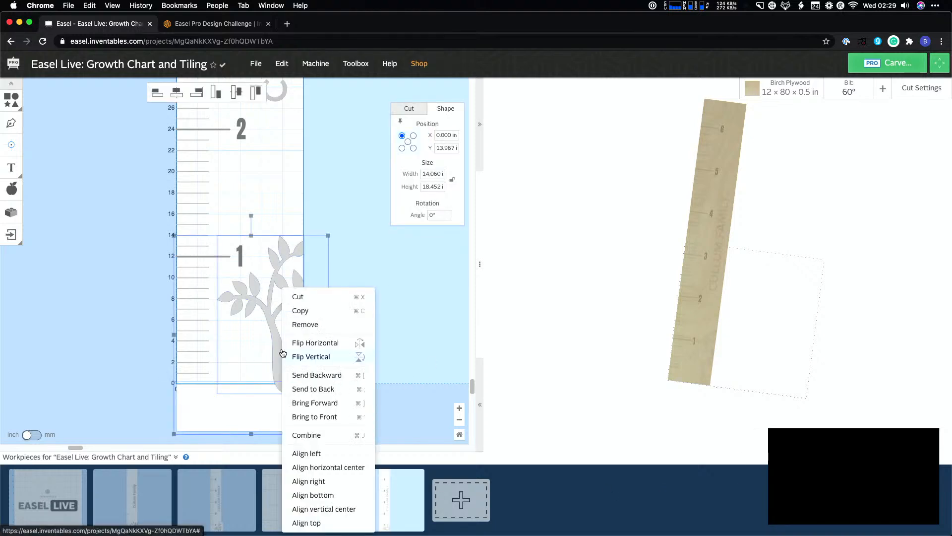
{"action": "left_click", "coordinate": [309, 433]}
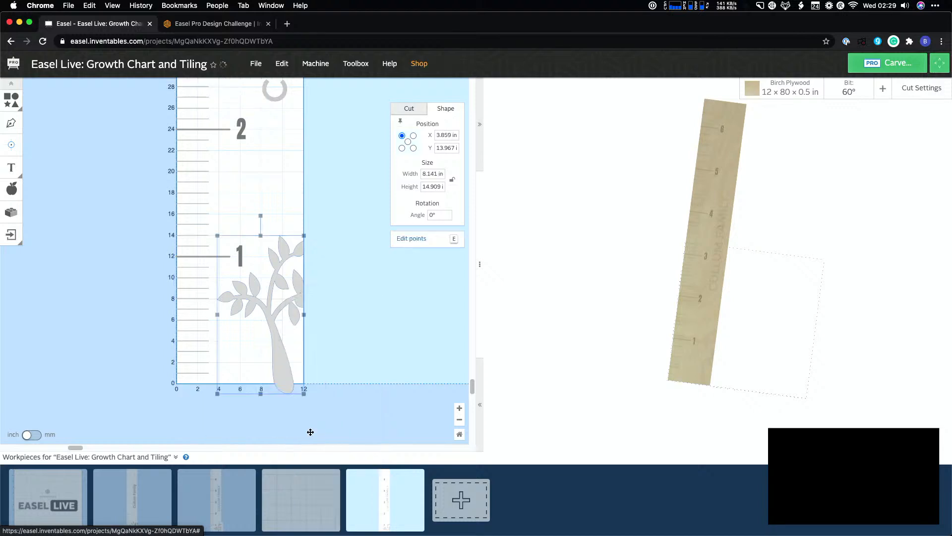
{"action": "left_click", "coordinate": [360, 421]}
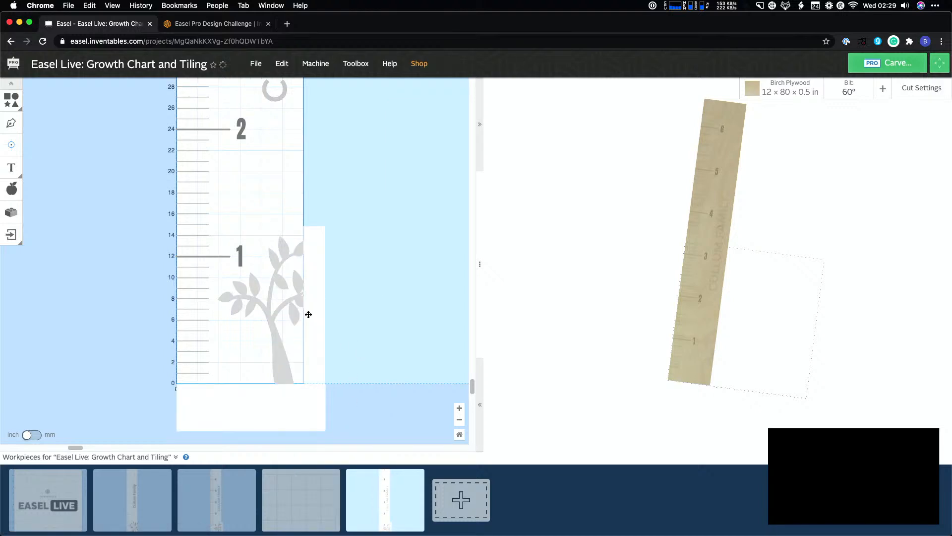
{"action": "left_click", "coordinate": [282, 64]}
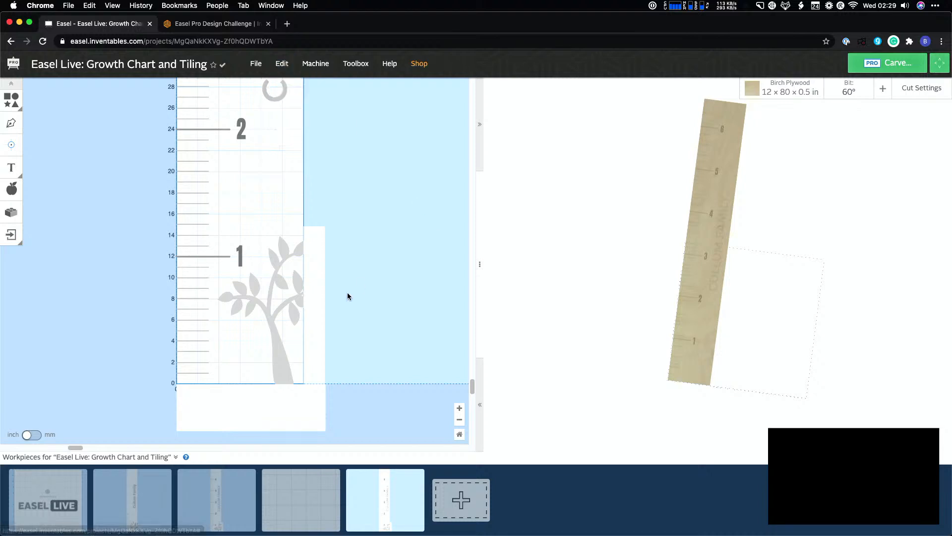
Combine the tree with the side rectangle again in the duplicate workpiece
{"action": "left_click", "coordinate": [302, 285]}
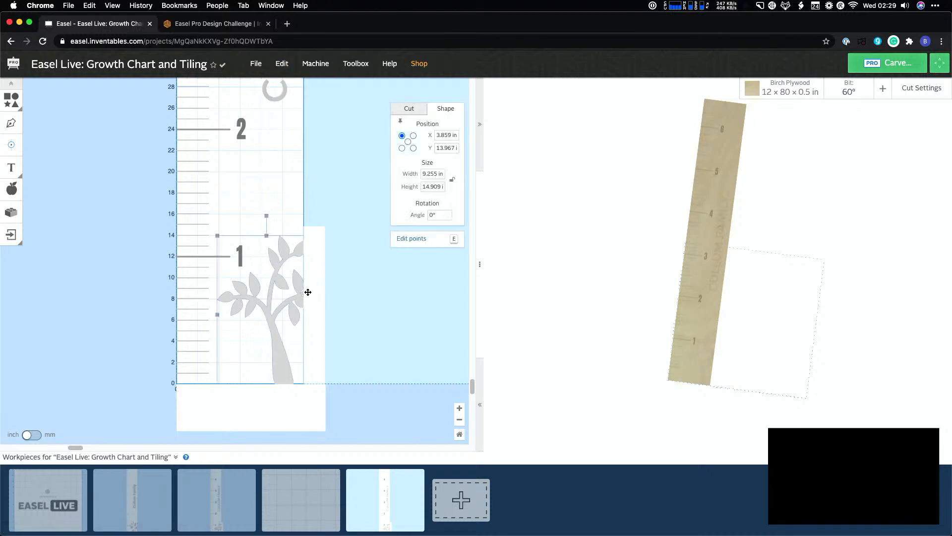
{"action": "right_click", "coordinate": [332, 286]}
{"action": "left_click", "coordinate": [363, 410]}
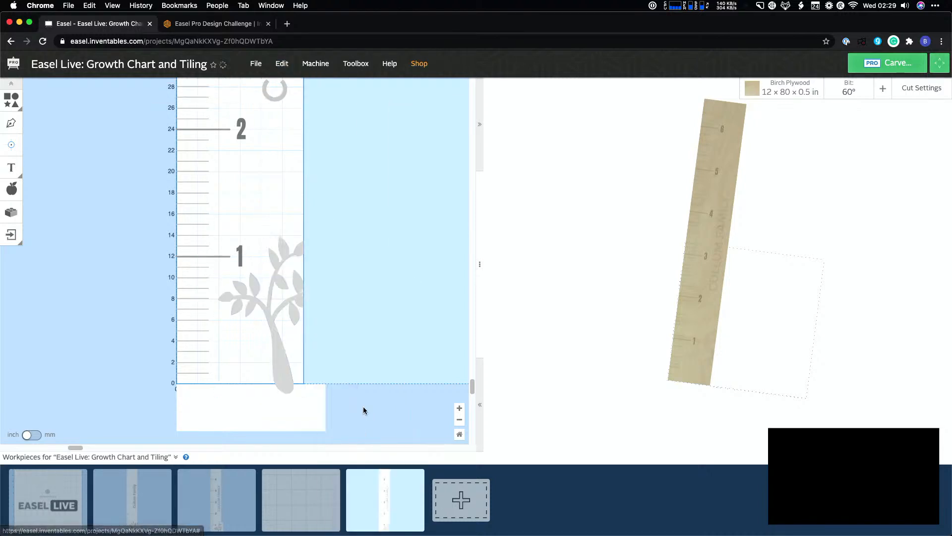
Try twice to combine the trimmed tree with the lower strip, undoing each attempt
{"action": "left_click", "coordinate": [272, 329]}
{"action": "right_click", "coordinate": [288, 414]}
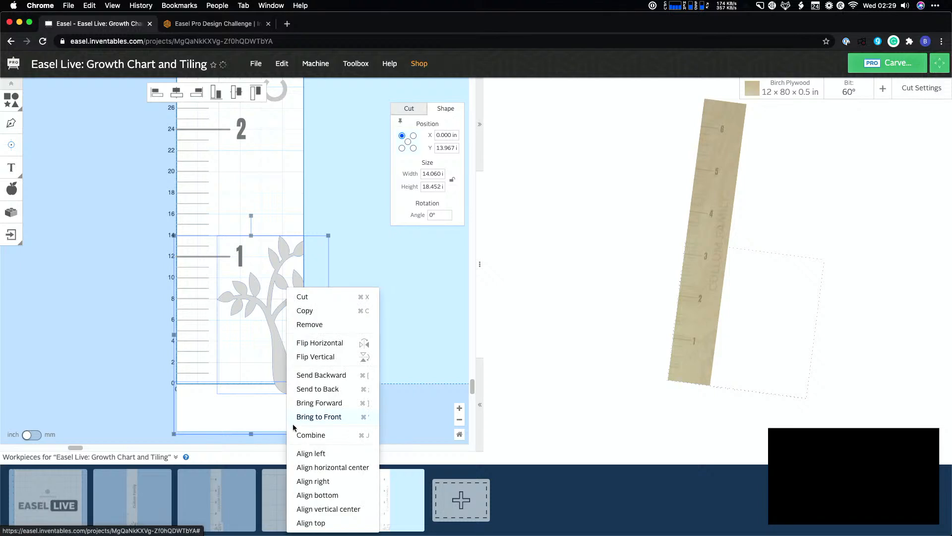
{"action": "left_click", "coordinate": [302, 435]}
{"action": "left_click", "coordinate": [365, 395]}
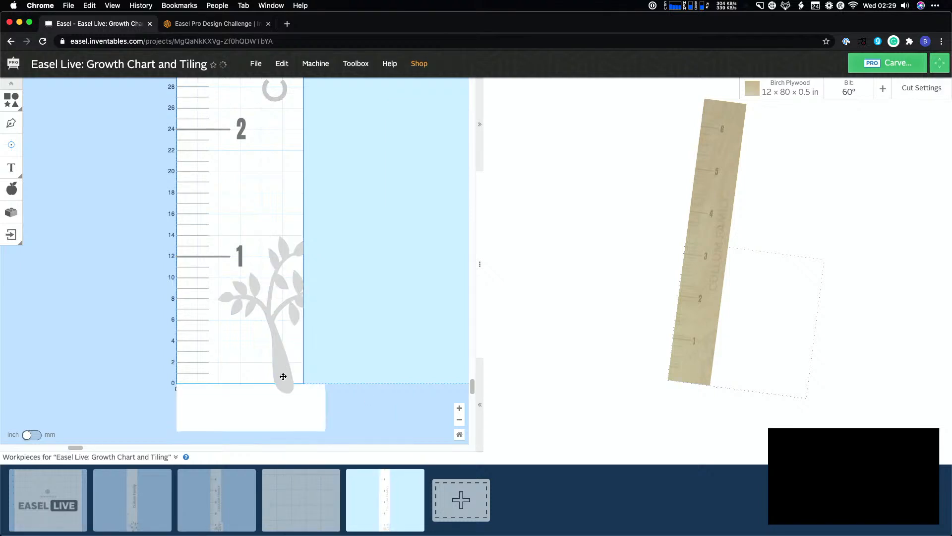
{"action": "left_click", "coordinate": [293, 395]}
{"action": "right_click", "coordinate": [292, 397]}
{"action": "left_click", "coordinate": [298, 400]}
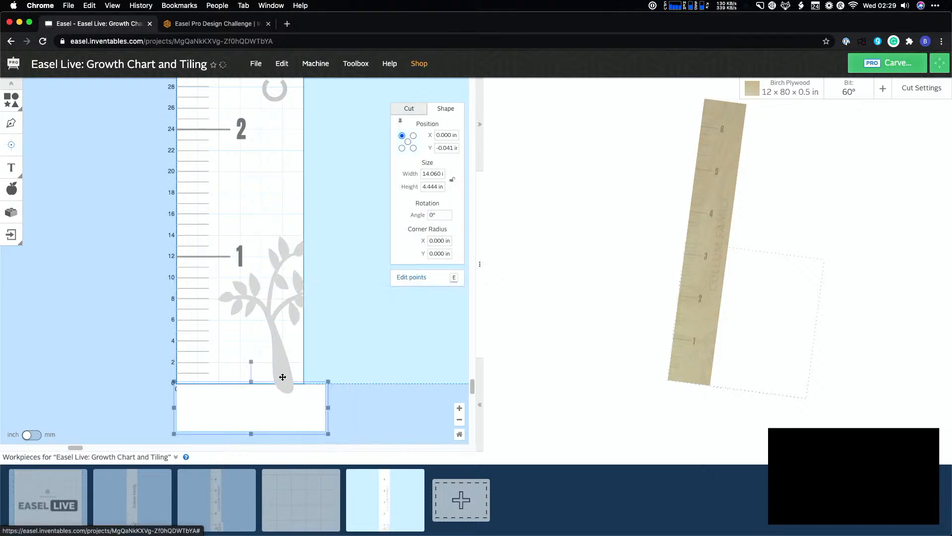
{"action": "left_click", "coordinate": [283, 371], "text": "shift"}
{"action": "right_click", "coordinate": [299, 392]}
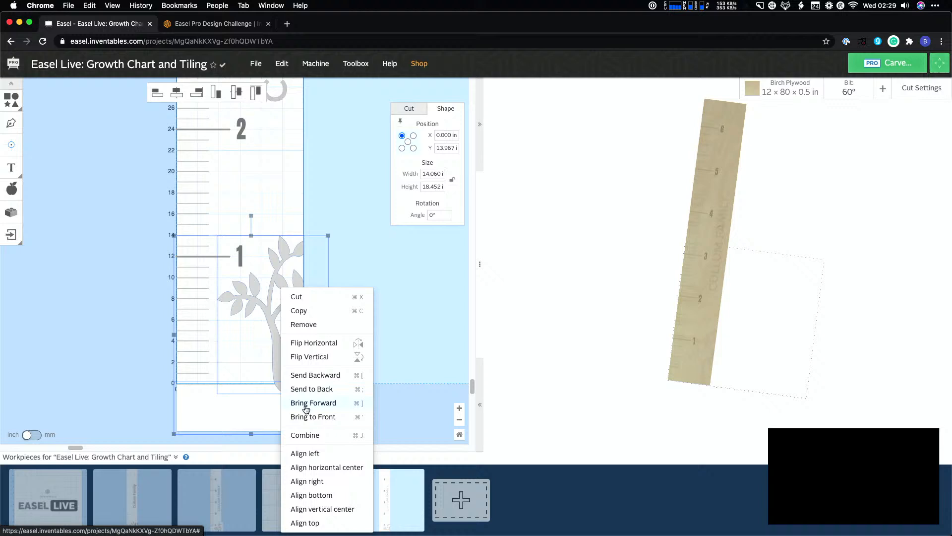
{"action": "left_click", "coordinate": [322, 434]}
{"action": "left_click", "coordinate": [338, 411]}
{"action": "key", "text": "super+z"}
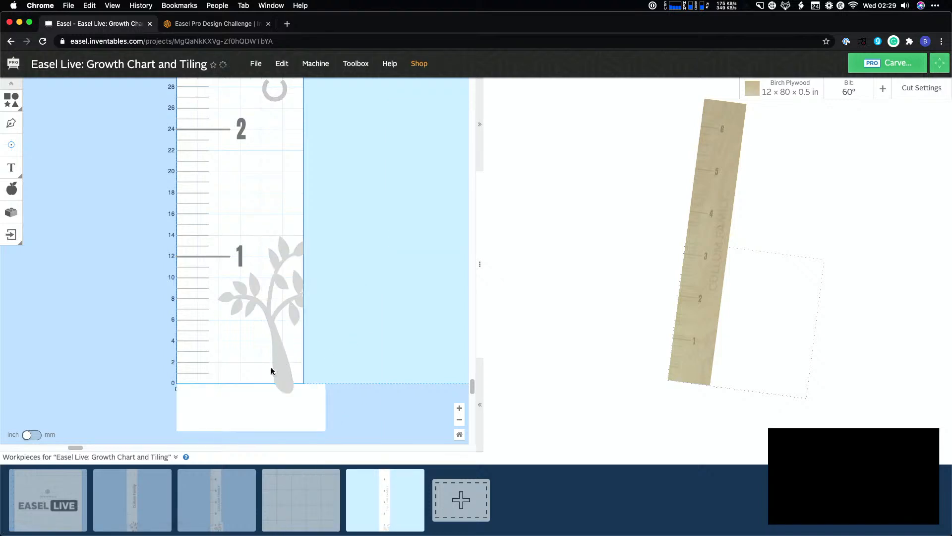
Delete the zero-depth strip below the board from the duplicate workpiece
{"action": "left_click", "coordinate": [282, 381]}
{"action": "left_click", "coordinate": [294, 410]}
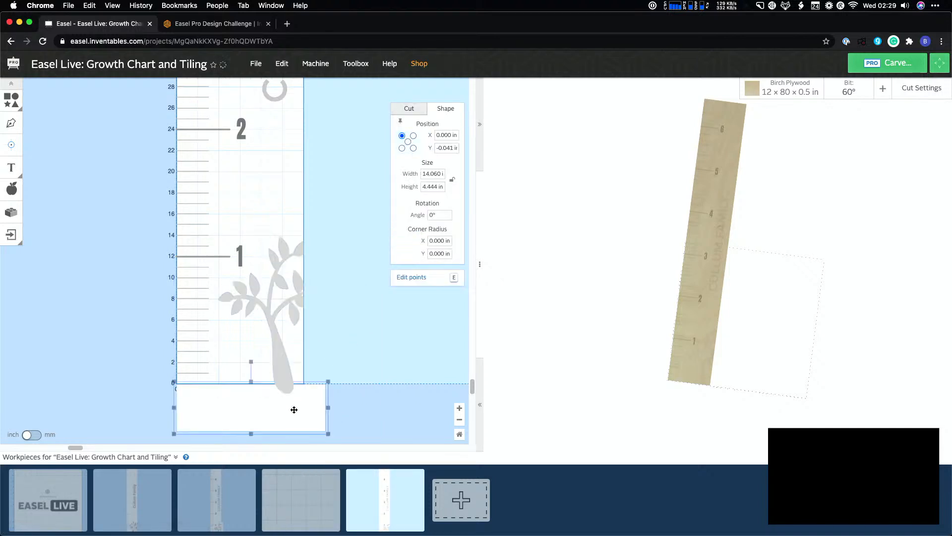
{"action": "right_click", "coordinate": [302, 396]}
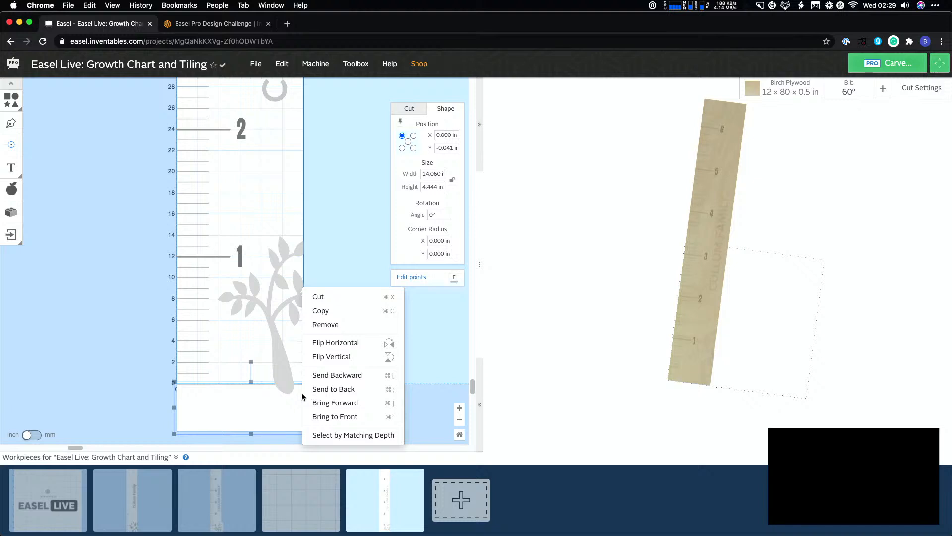
{"action": "left_click", "coordinate": [287, 391]}
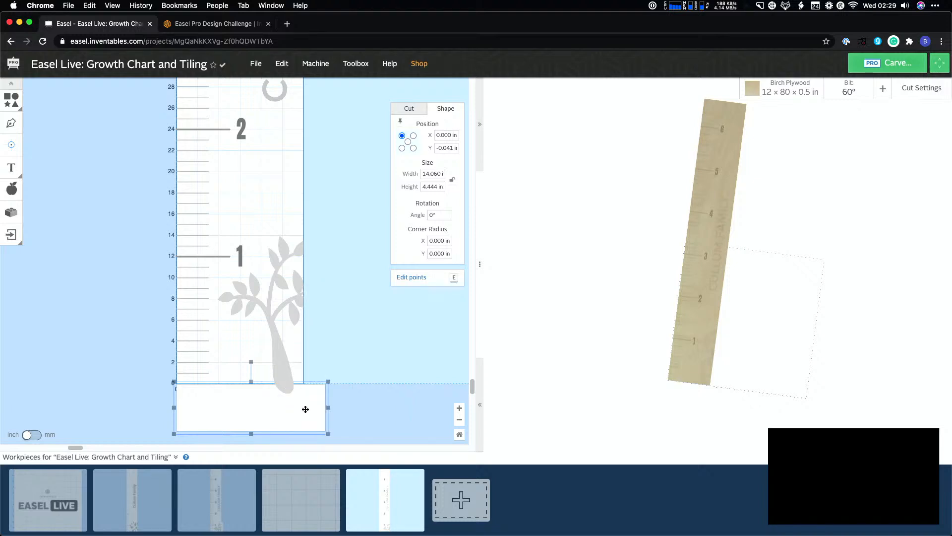
{"action": "key", "text": "Delete"}
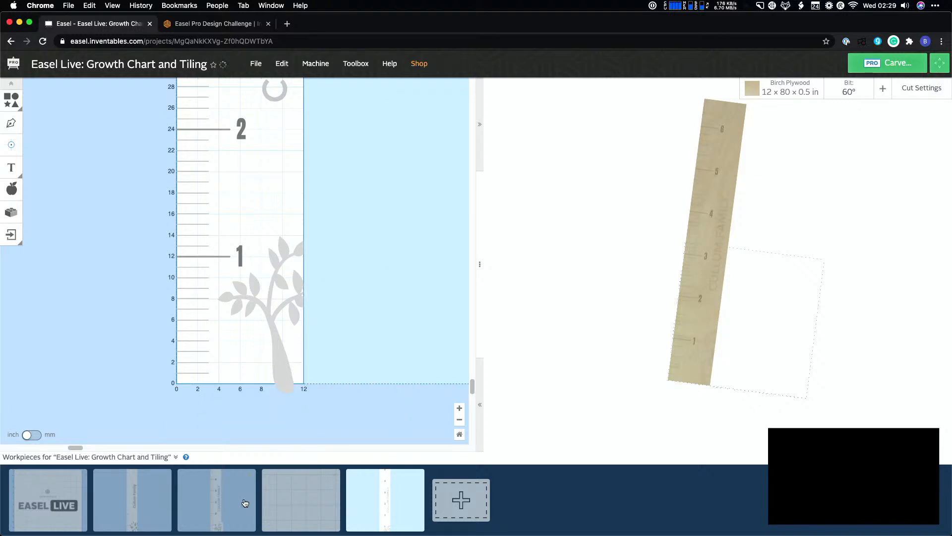
Reopen the original masked workpiece and reorder the workpieces so the combined copy sits directly before it
{"action": "left_click", "coordinate": [244, 503]}
{"action": "left_click", "coordinate": [336, 374]}
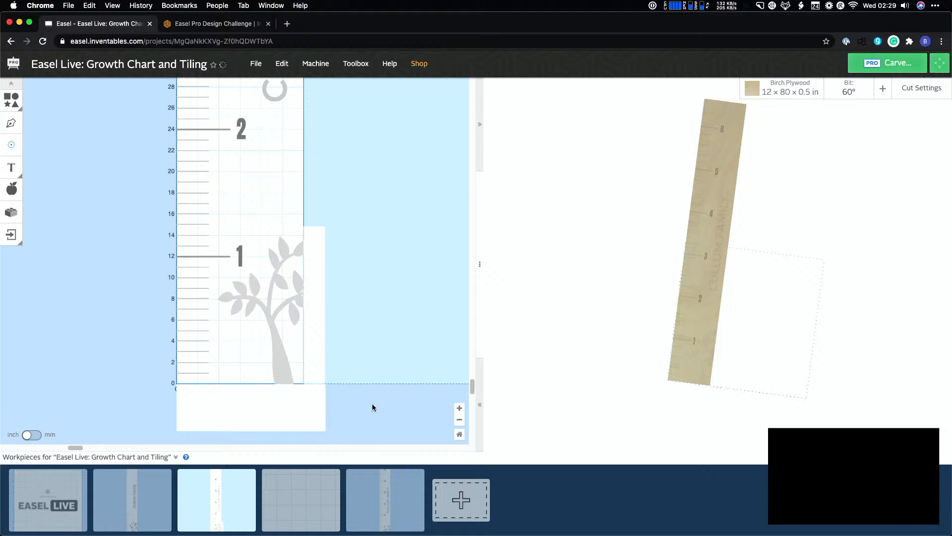
{"action": "scroll", "coordinate": [326, 311], "scroll_direction": "up", "scroll_amount": 2}
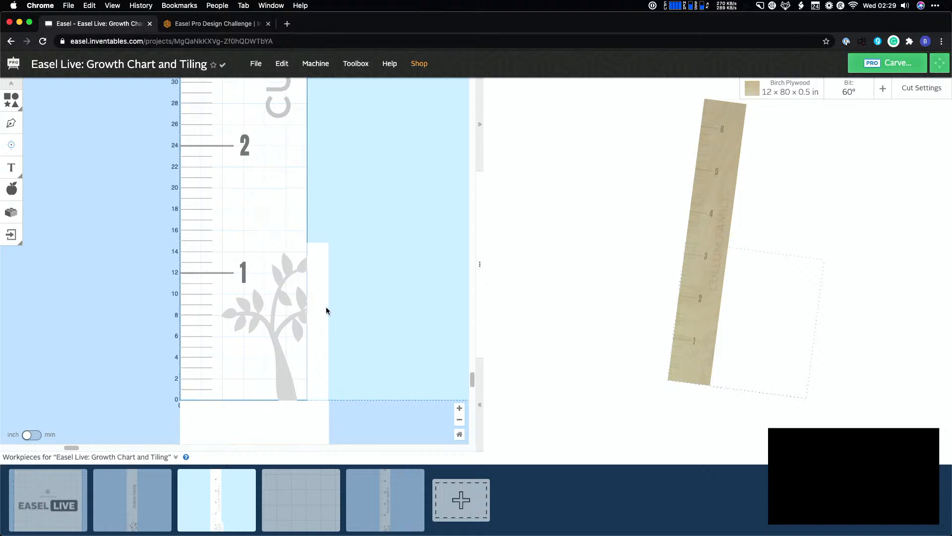
{"action": "scroll", "coordinate": [326, 311], "scroll_direction": "down", "scroll_amount": 3}
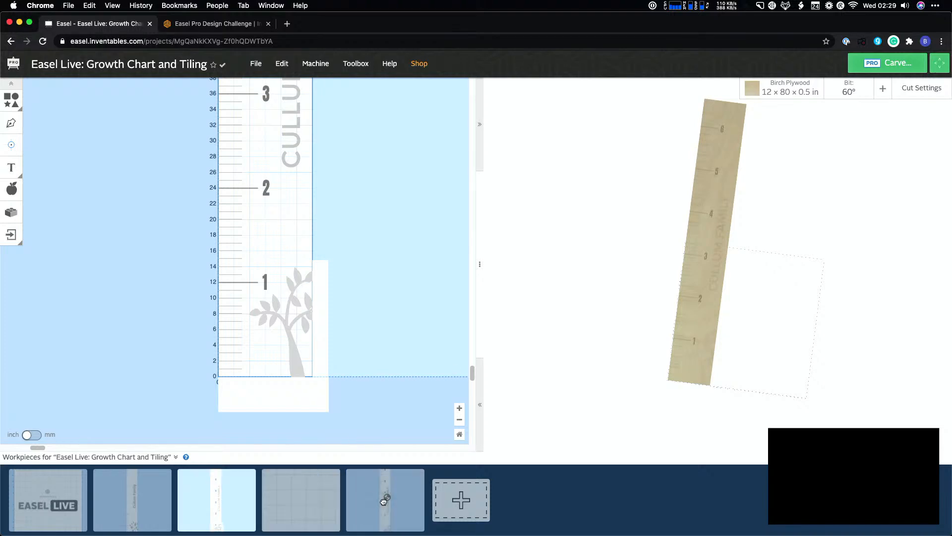
{"action": "left_click", "coordinate": [237, 506]}
{"action": "left_click_drag", "start_coordinate": [380, 497], "coordinate": [251, 504]}
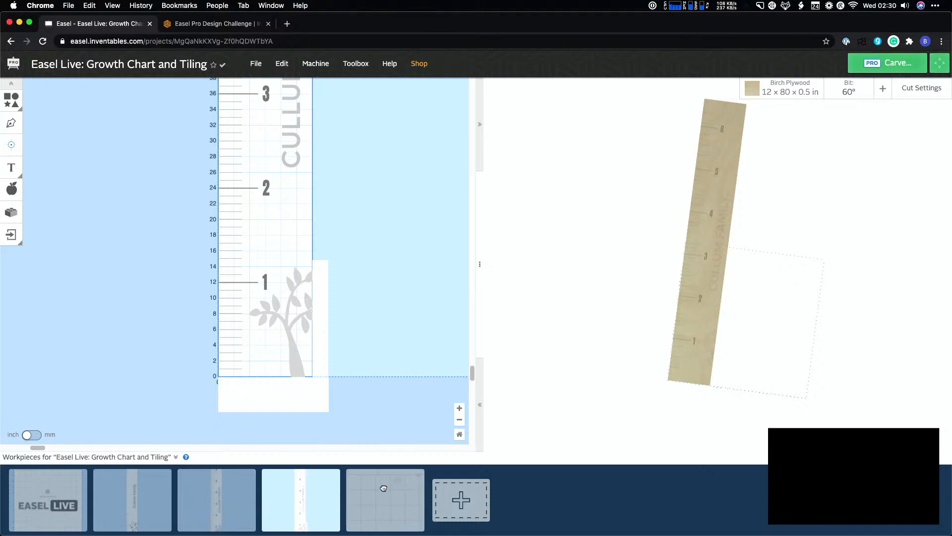
Review the first stage of the carve setup for the masked workpiece without tiling and close it
{"action": "mouse_move", "coordinate": [44, 502]}
{"action": "left_mouse_down"}
{"action": "mouse_move", "coordinate": [305, 496]}
{"action": "mouse_move", "coordinate": [29, 500]}
{"action": "mouse_move", "coordinate": [366, 499]}
{"action": "mouse_move", "coordinate": [46, 495]}
{"action": "left_mouse_up"}
{"action": "scroll", "coordinate": [391, 294], "scroll_direction": "up", "scroll_amount": 5}
{"action": "scroll", "coordinate": [392, 296], "scroll_direction": "down", "scroll_amount": 10, "text": "ctrl"}
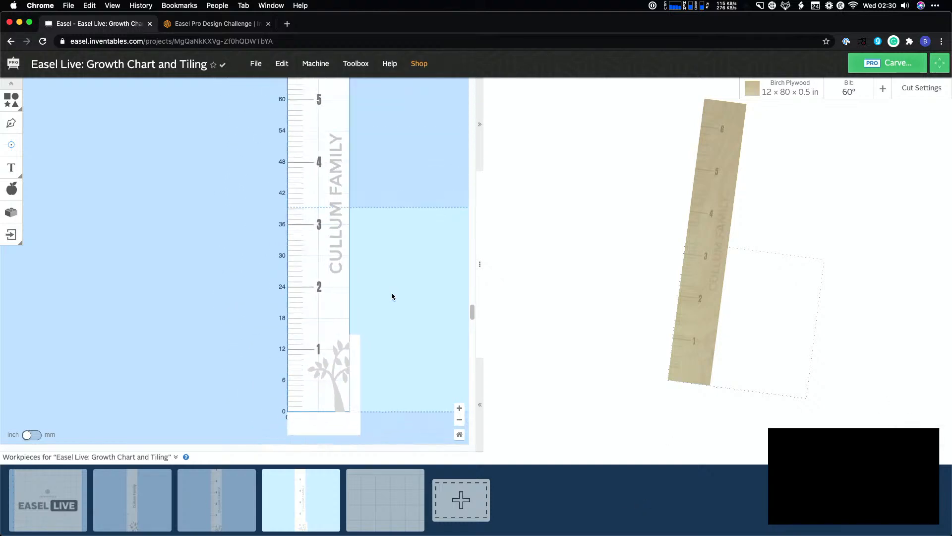
{"action": "scroll", "coordinate": [392, 296], "scroll_direction": "down", "scroll_amount": 3, "text": "ctrl"}
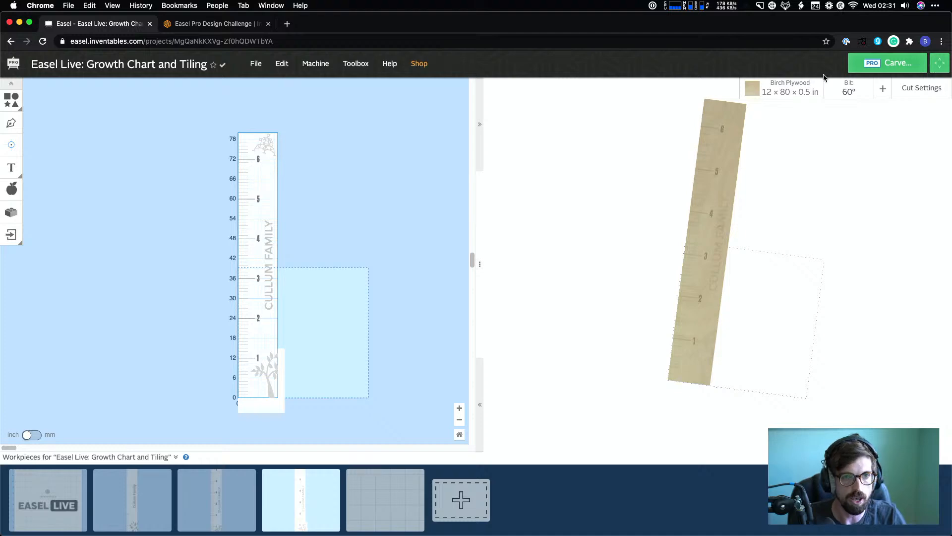
{"action": "left_click", "coordinate": [873, 69]}
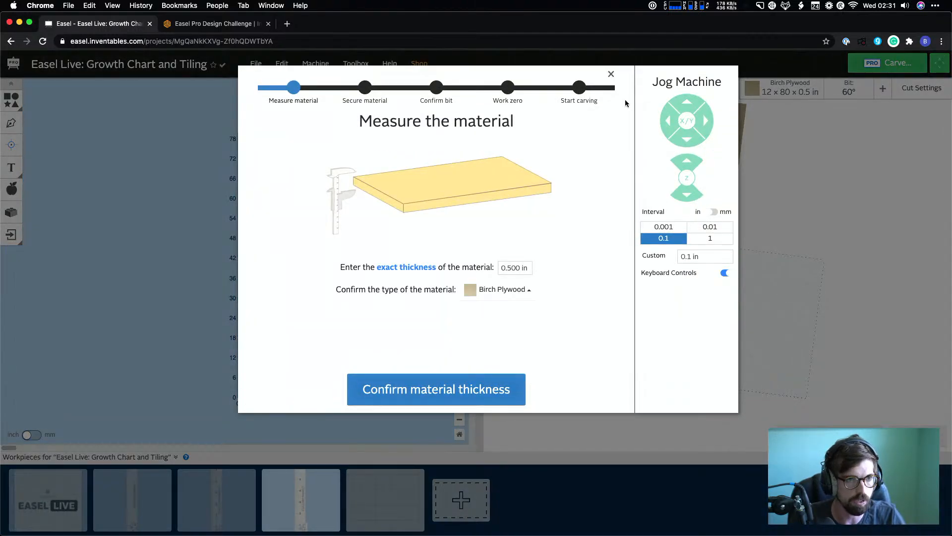
{"action": "left_click", "coordinate": [611, 74]}
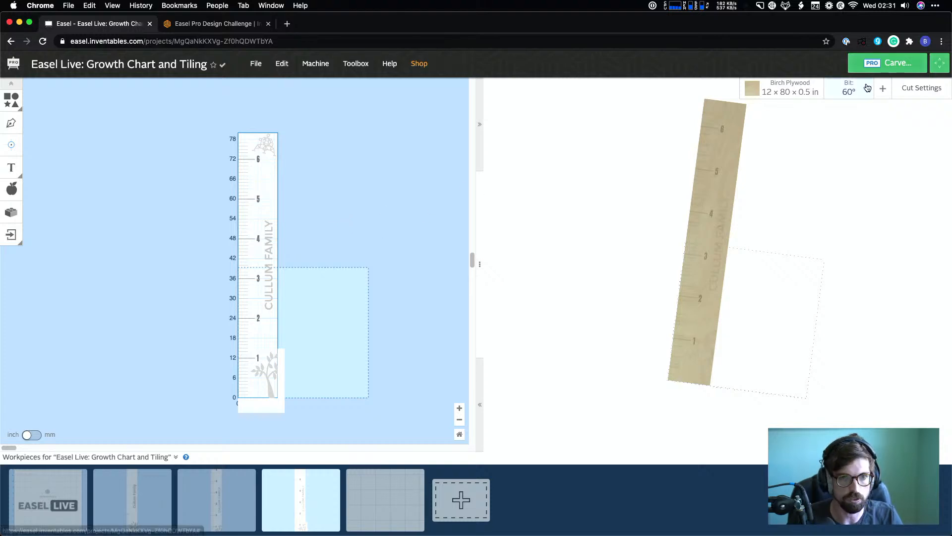
Enable tiling for the 12 x 80 in material and preview its tiles, leaving the 0 in → 39 in tile selected
{"action": "left_click", "coordinate": [801, 93]}
{"action": "left_click", "coordinate": [580, 311]}
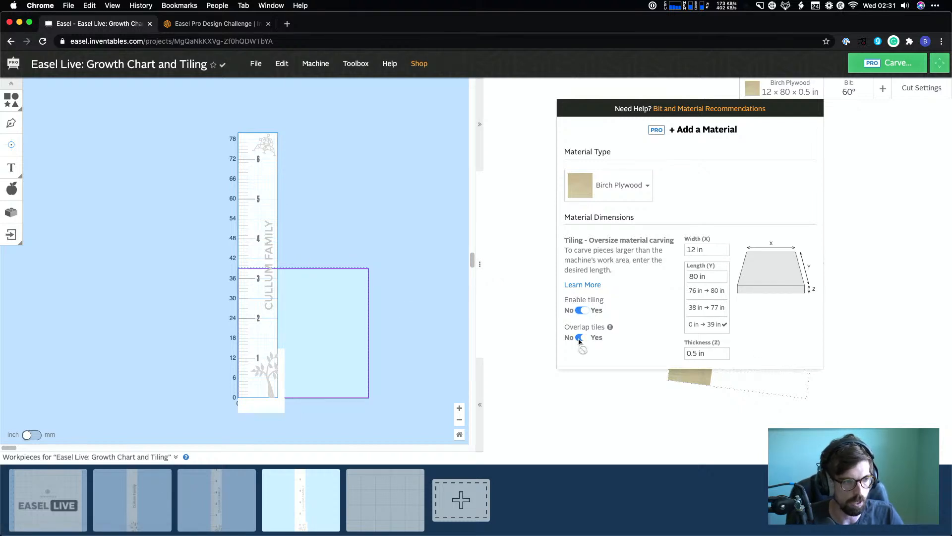
{"action": "left_click", "coordinate": [718, 315]}
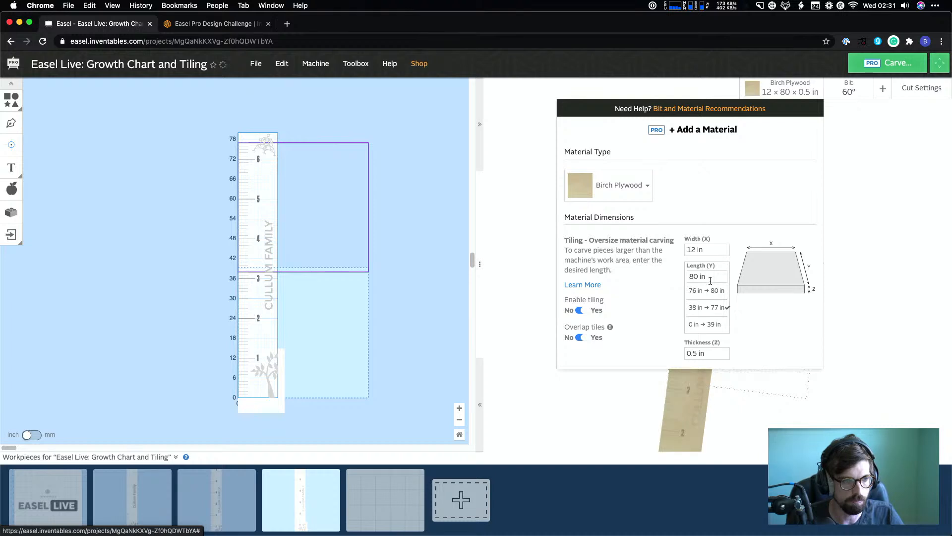
{"action": "left_click", "coordinate": [713, 293]}
{"action": "left_click", "coordinate": [712, 308]}
{"action": "left_click", "coordinate": [710, 325]}
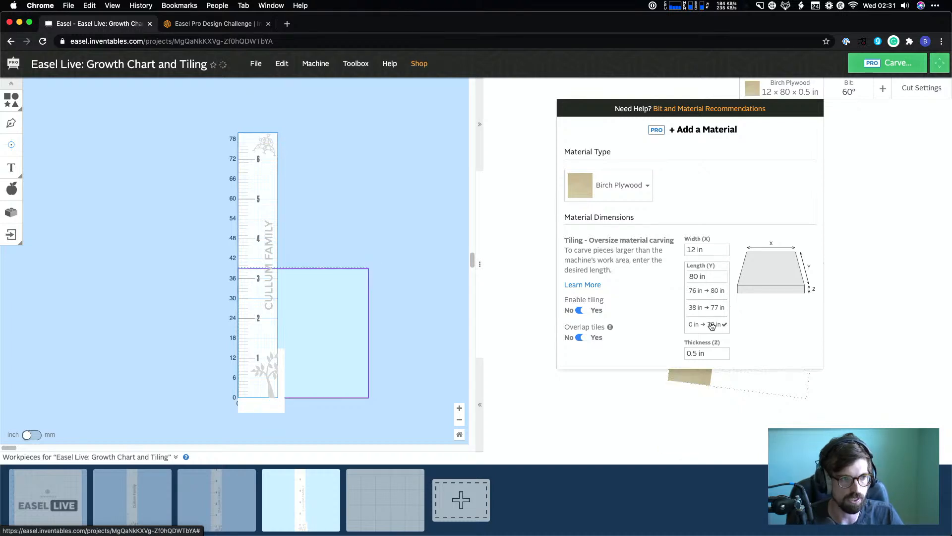
{"action": "left_click", "coordinate": [710, 308]}
{"action": "left_click", "coordinate": [709, 325]}
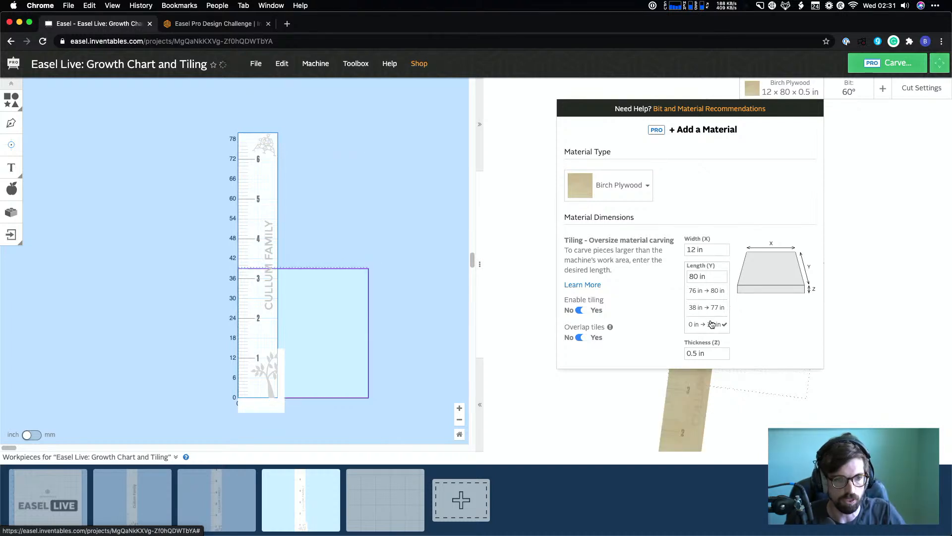
{"action": "left_click", "coordinate": [520, 155]}
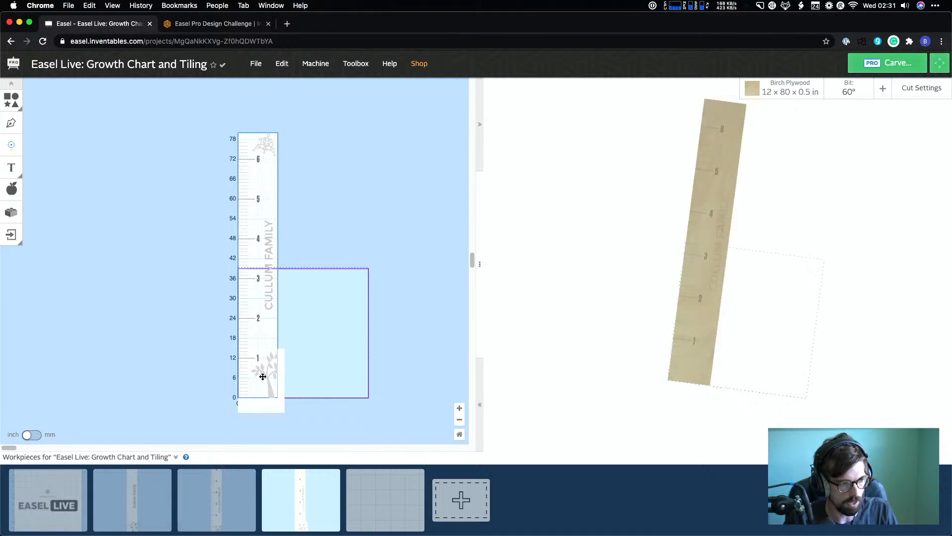
Make the 60° V-bit the detail bit, with the 1/8 in Single Flute End Mill as the main bit
{"action": "left_click", "coordinate": [882, 90]}
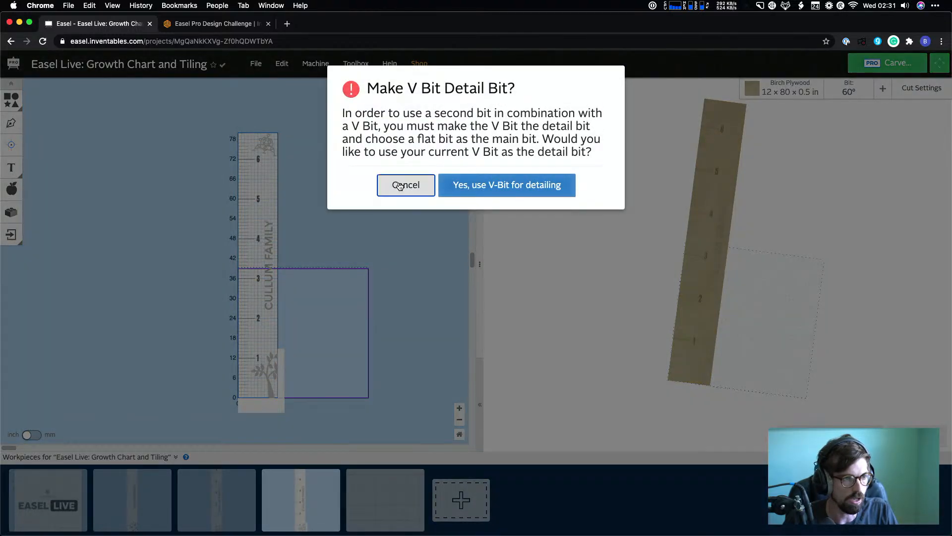
{"action": "left_click", "coordinate": [405, 185]}
{"action": "left_click", "coordinate": [881, 91]}
{"action": "left_click", "coordinate": [881, 91]}
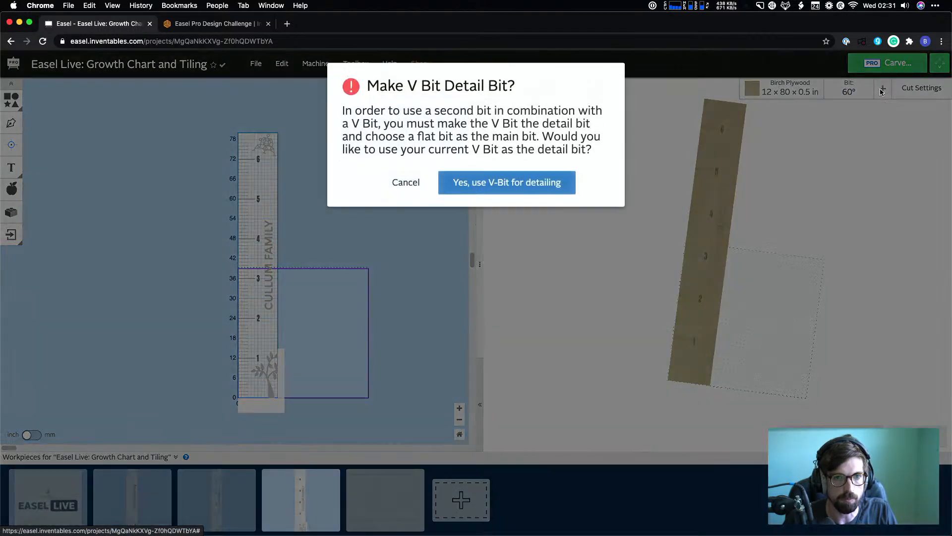
{"action": "left_click", "coordinate": [506, 185]}
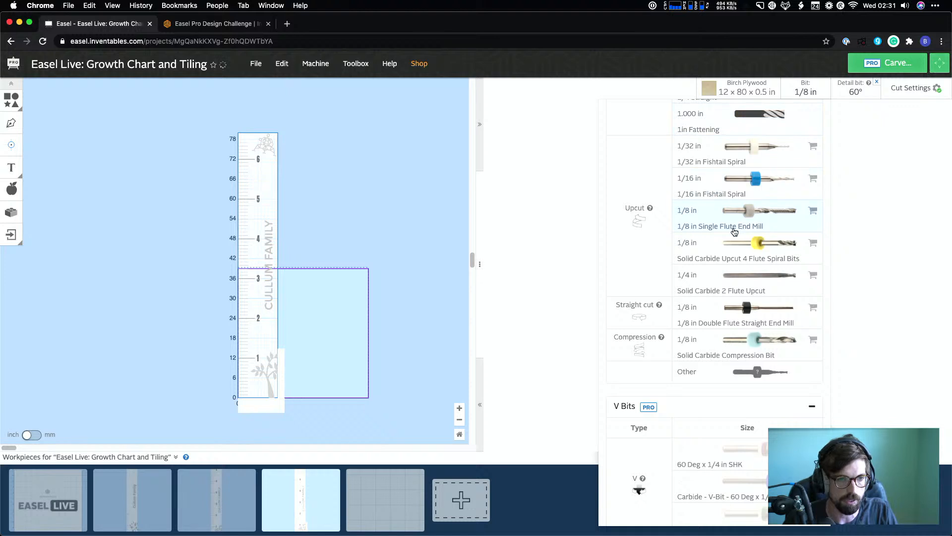
{"action": "left_click", "coordinate": [559, 184]}
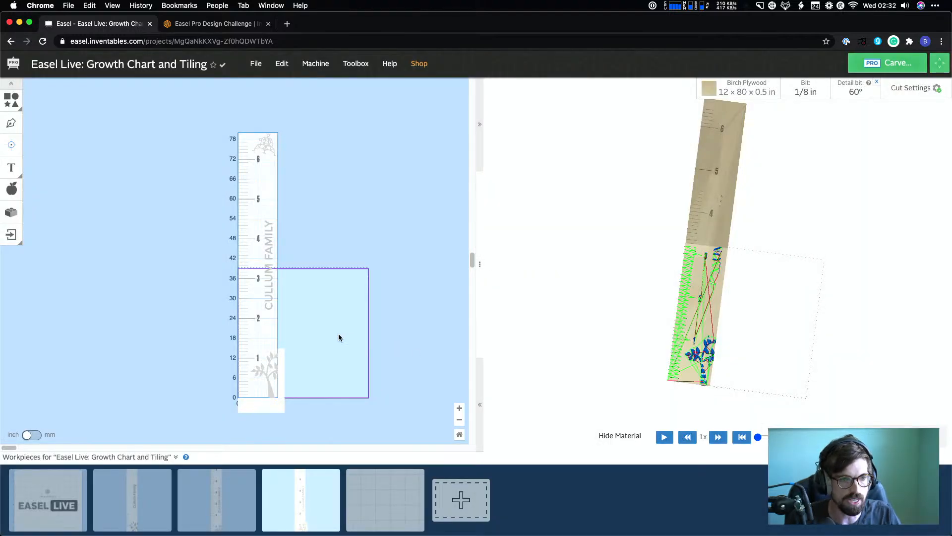
Examine the tree design at the board's lower end and review the end mills available for the main bit
{"action": "scroll", "coordinate": [339, 338], "scroll_direction": "up", "scroll_amount": 5}
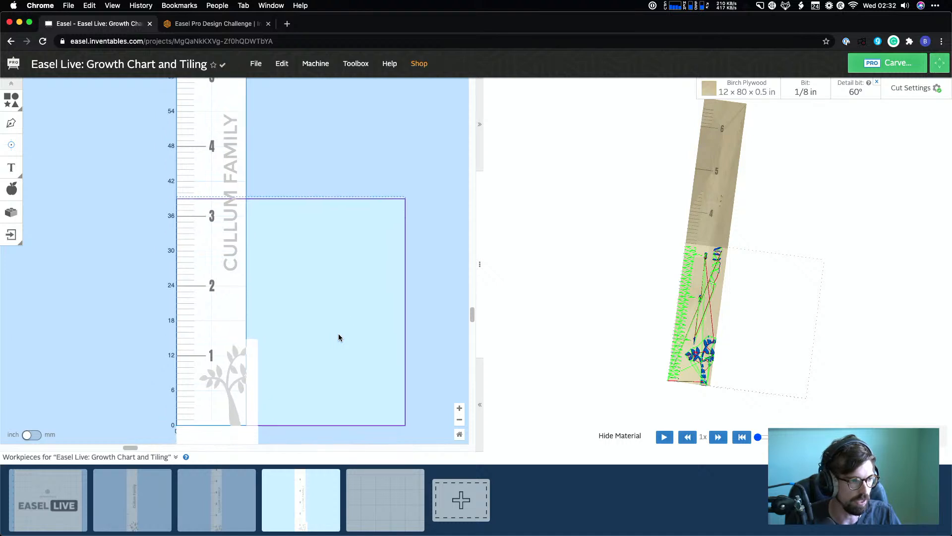
{"action": "scroll", "coordinate": [339, 338], "scroll_direction": "up", "scroll_amount": 2}
{"action": "scroll", "coordinate": [289, 352], "scroll_direction": "up", "scroll_amount": 2}
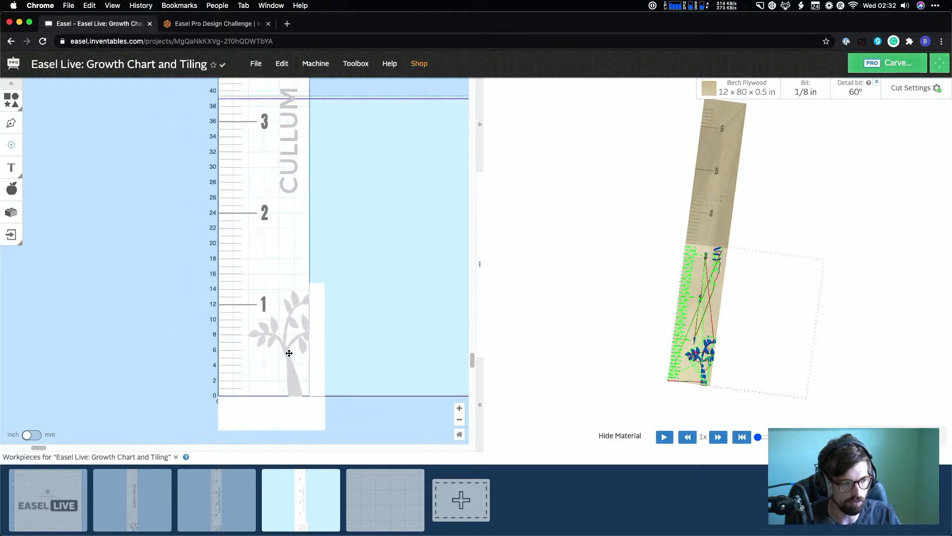
{"action": "scroll", "coordinate": [289, 353], "scroll_direction": "up", "scroll_amount": 4}
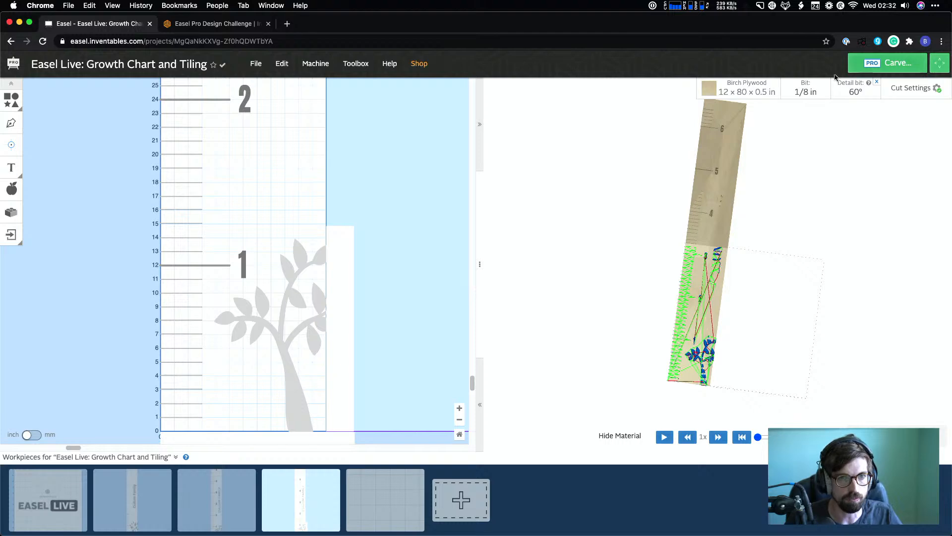
{"action": "left_click", "coordinate": [825, 90]}
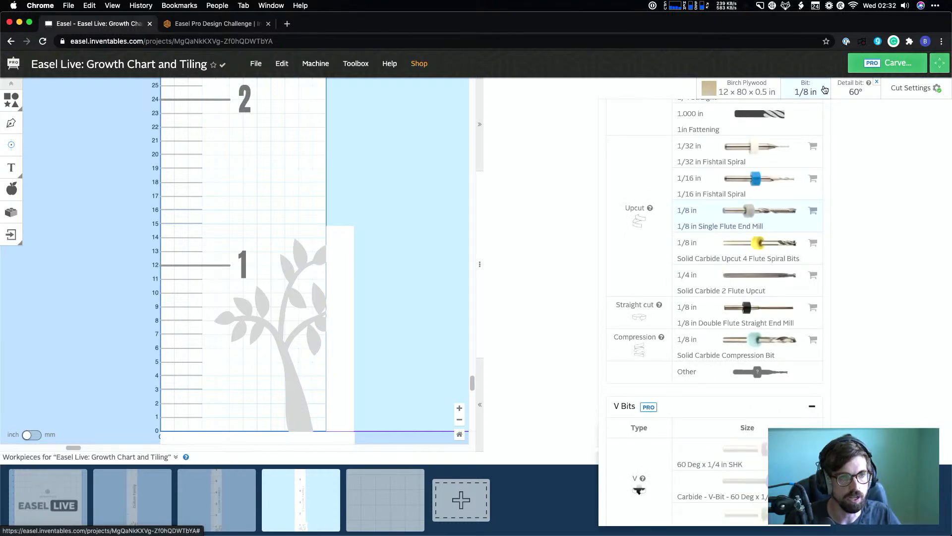
{"action": "scroll", "coordinate": [745, 233], "scroll_direction": "up", "scroll_amount": 2}
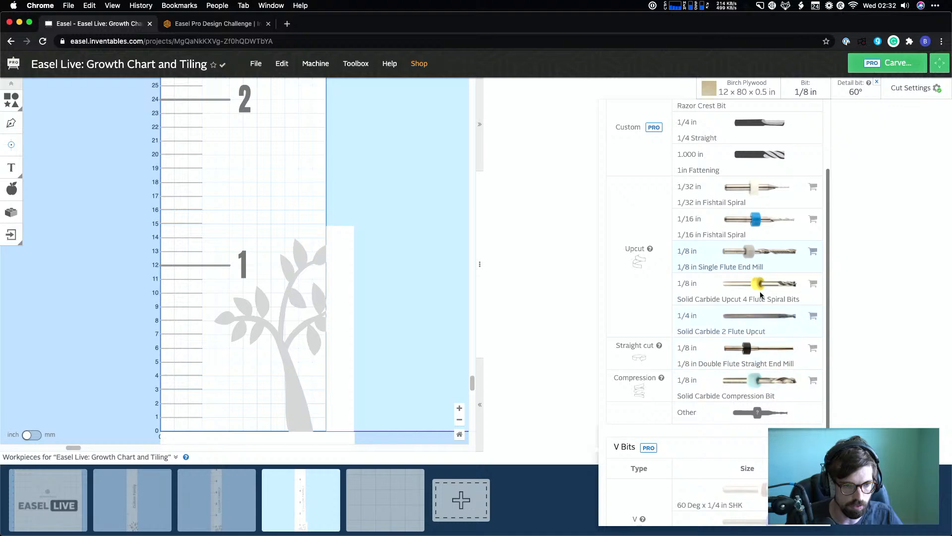
{"action": "scroll", "coordinate": [761, 295], "scroll_direction": "up", "scroll_amount": 4}
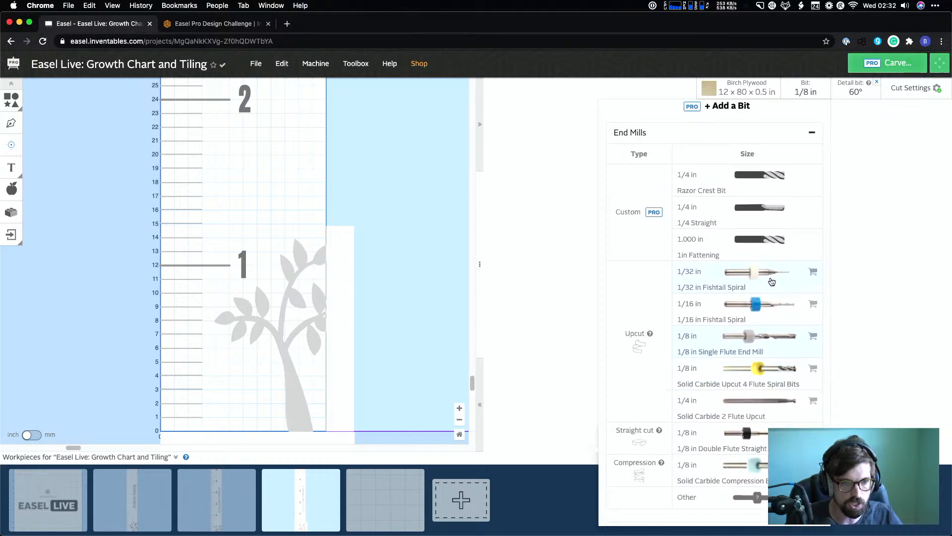
{"action": "scroll", "coordinate": [762, 315], "scroll_direction": "down", "scroll_amount": 1}
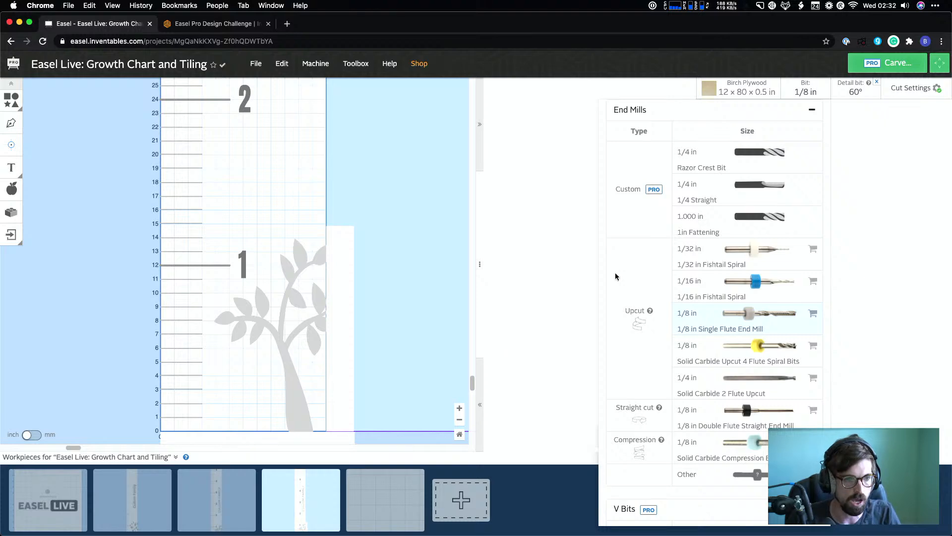
{"action": "left_click", "coordinate": [586, 253]}
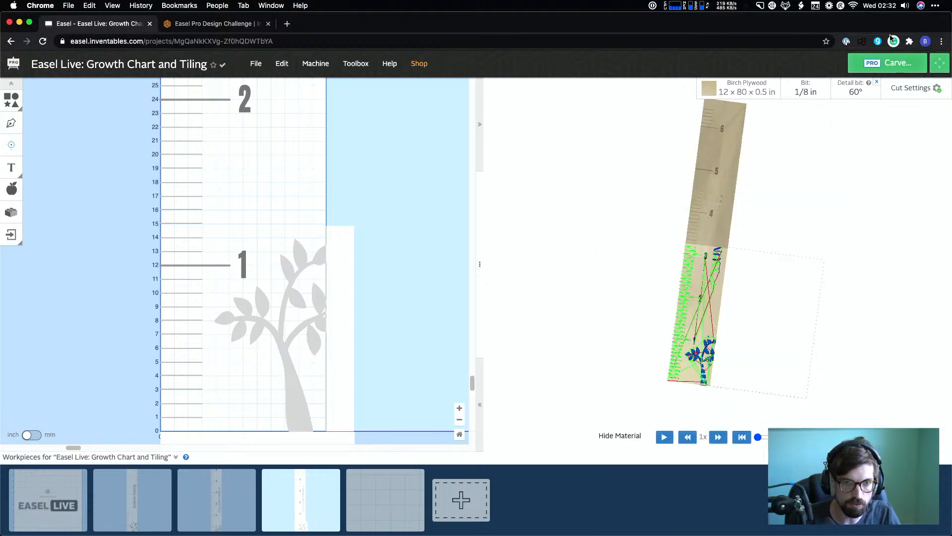
Try the 1/4 Straight bit as the main bit and switch back to the 1/8 in Single Flute End Mill
{"action": "left_click", "coordinate": [798, 93]}
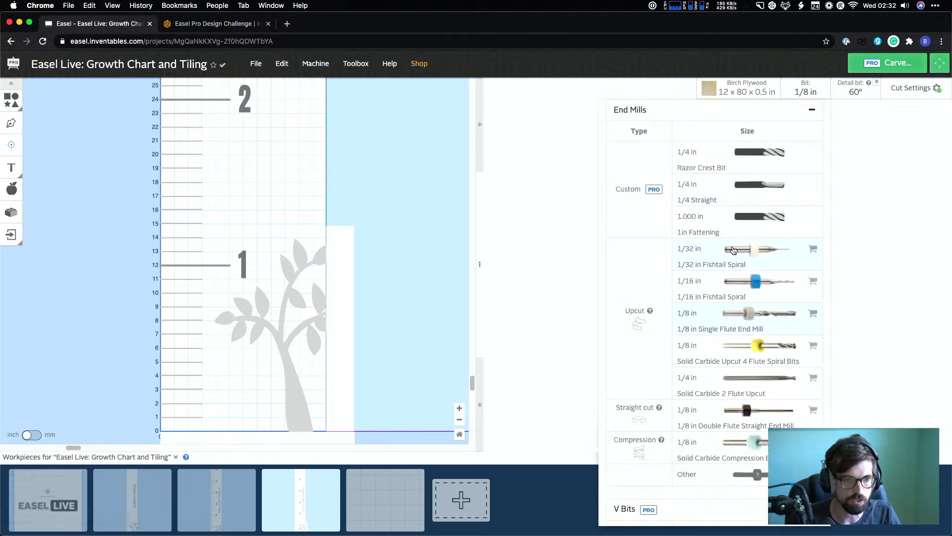
{"action": "left_click", "coordinate": [713, 189]}
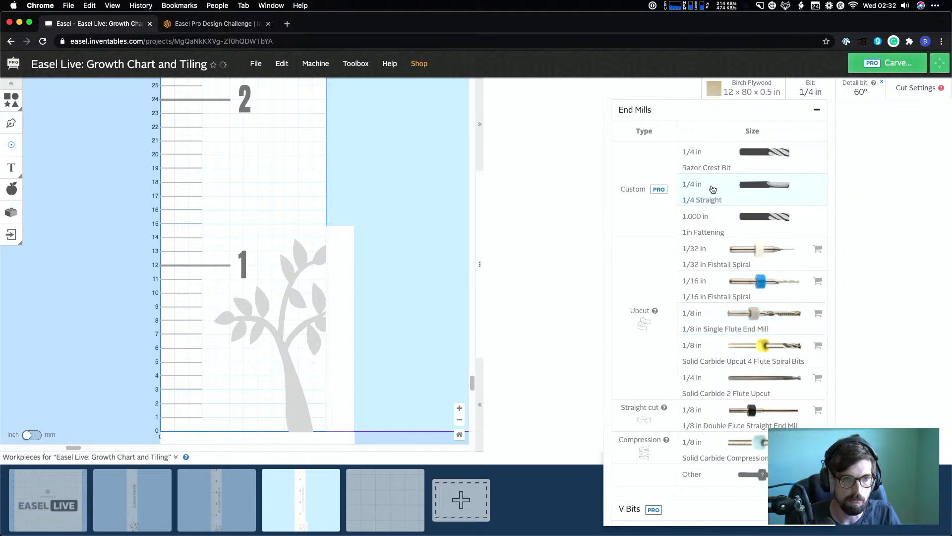
{"action": "left_click", "coordinate": [921, 406]}
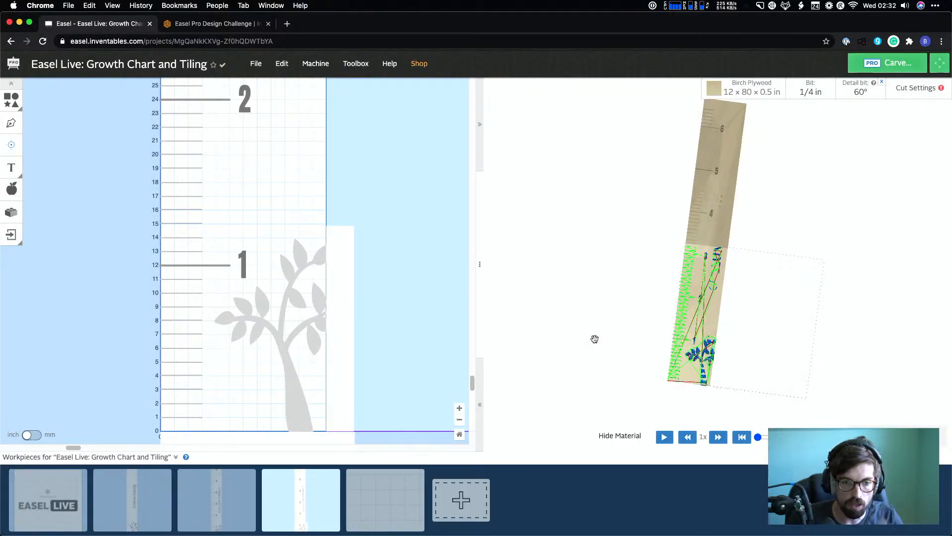
{"action": "left_click", "coordinate": [822, 94]}
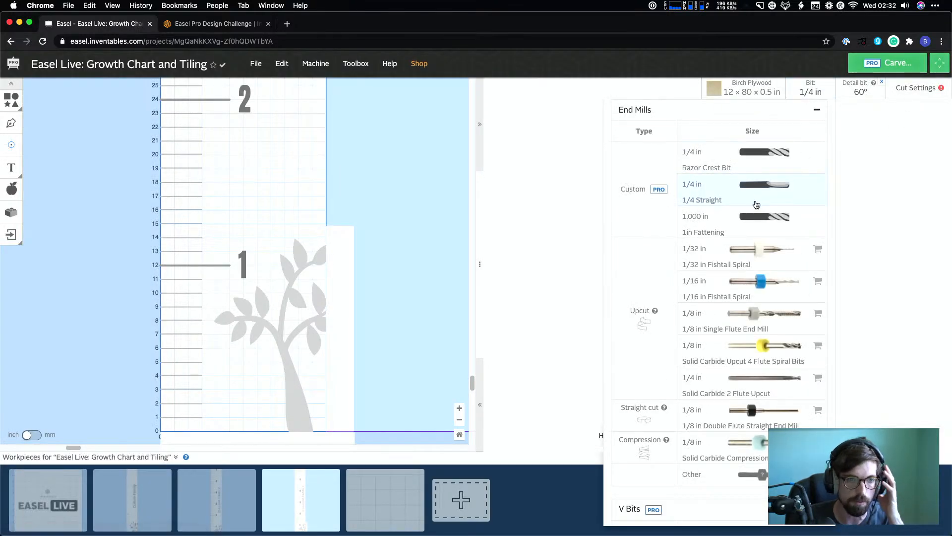
{"action": "left_click", "coordinate": [729, 325]}
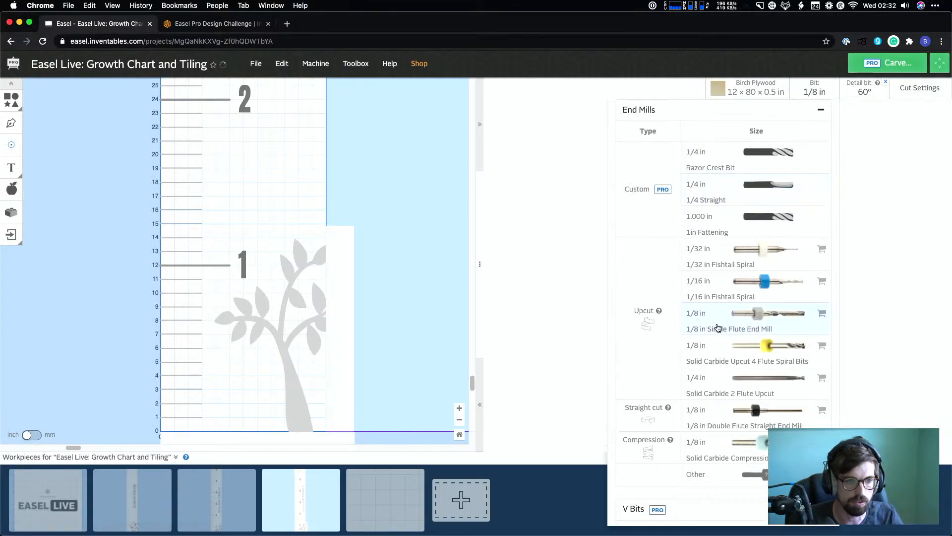
{"action": "left_click", "coordinate": [521, 235]}
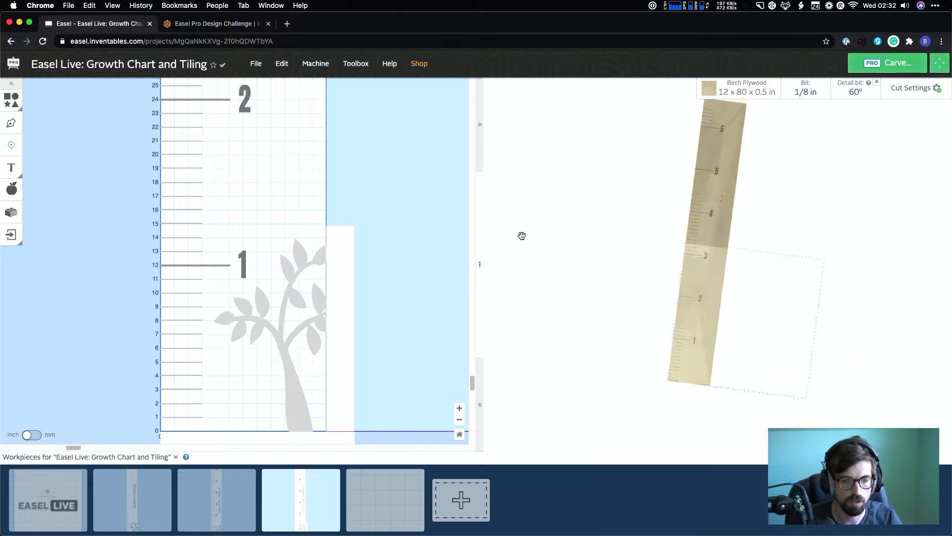
Review the tiled carve setup's alignment stage, the side mask rectangle, and the selected tile in the material dimensions
{"action": "left_click", "coordinate": [895, 63]}
{"action": "left_click", "coordinate": [613, 59]}
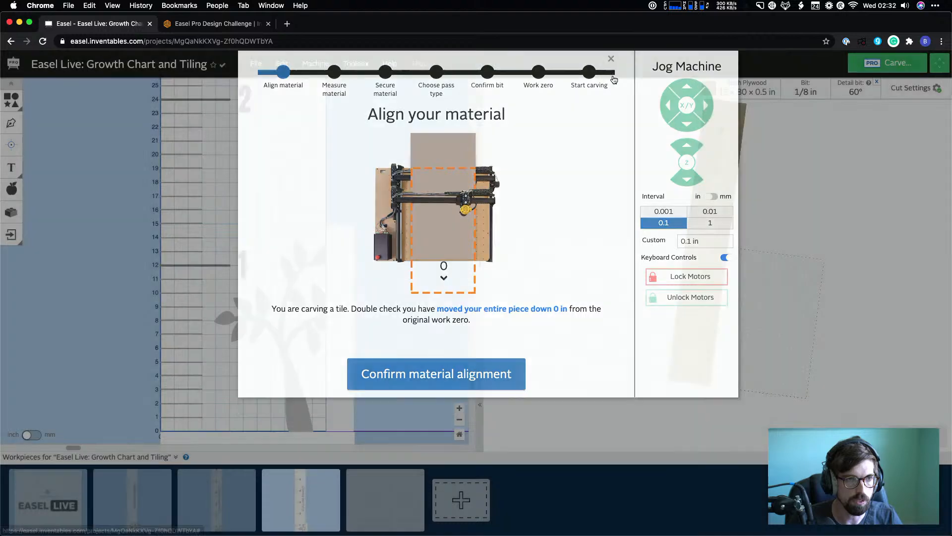
{"action": "left_click", "coordinate": [756, 87]}
{"action": "left_click", "coordinate": [346, 338]}
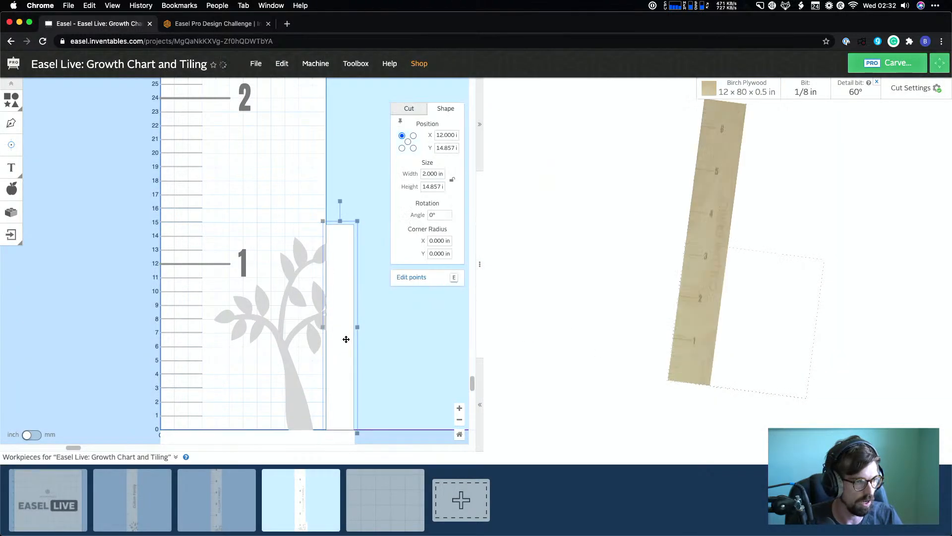
{"action": "scroll", "coordinate": [346, 339], "scroll_direction": "down", "scroll_amount": 3}
{"action": "scroll", "coordinate": [346, 339], "scroll_direction": "down", "scroll_amount": 10}
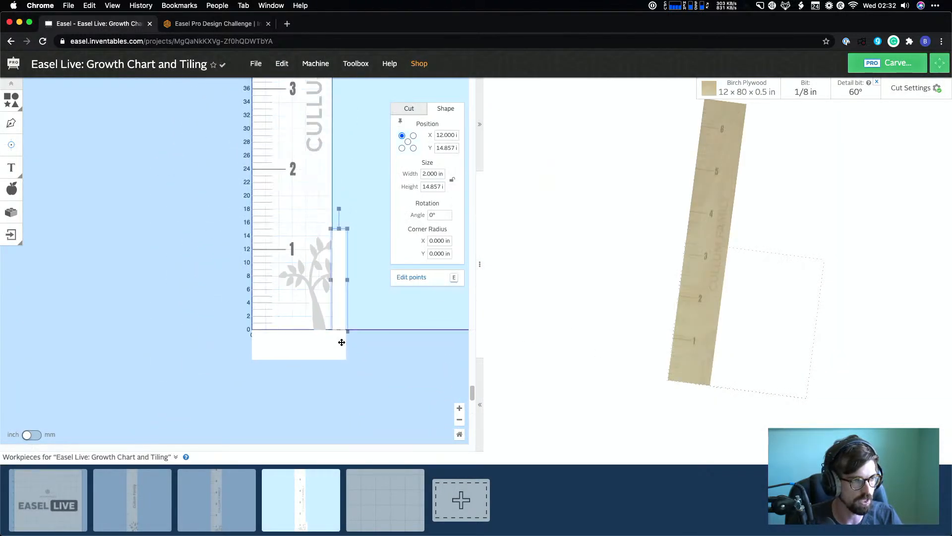
{"action": "scroll", "coordinate": [341, 342], "scroll_direction": "down", "scroll_amount": 4}
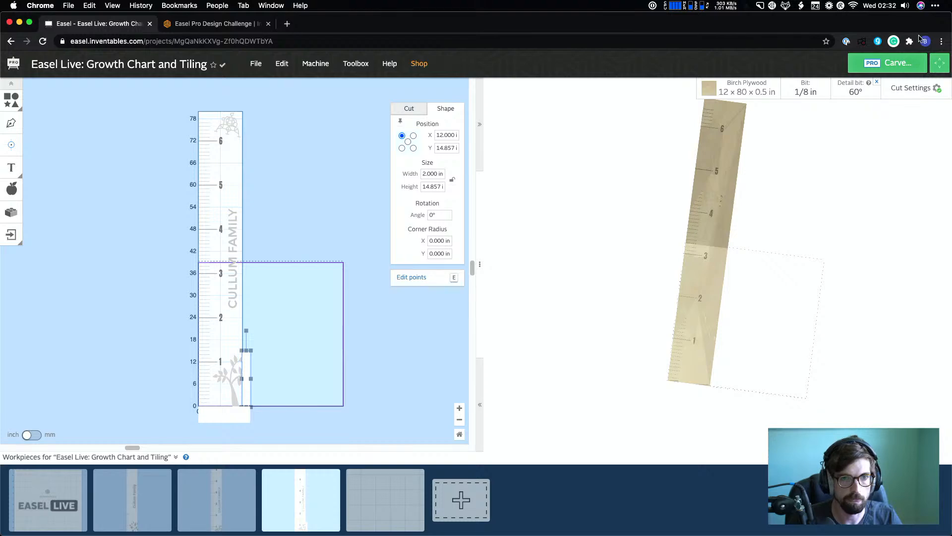
{"action": "left_click", "coordinate": [721, 89]}
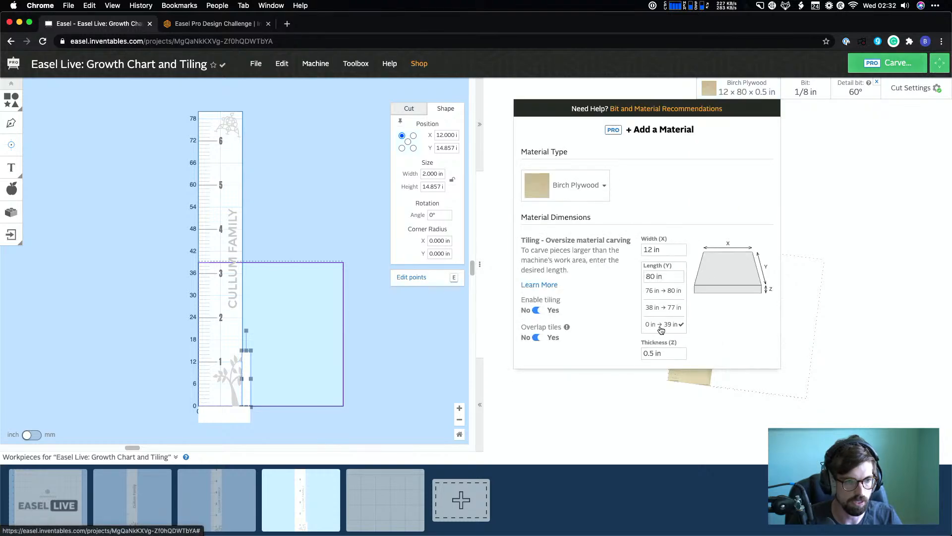
Run the carve setup for the 0 to 39 in tile, confirming the material, thickness and bit, and use a new work zero position
{"action": "left_click", "coordinate": [894, 65]}
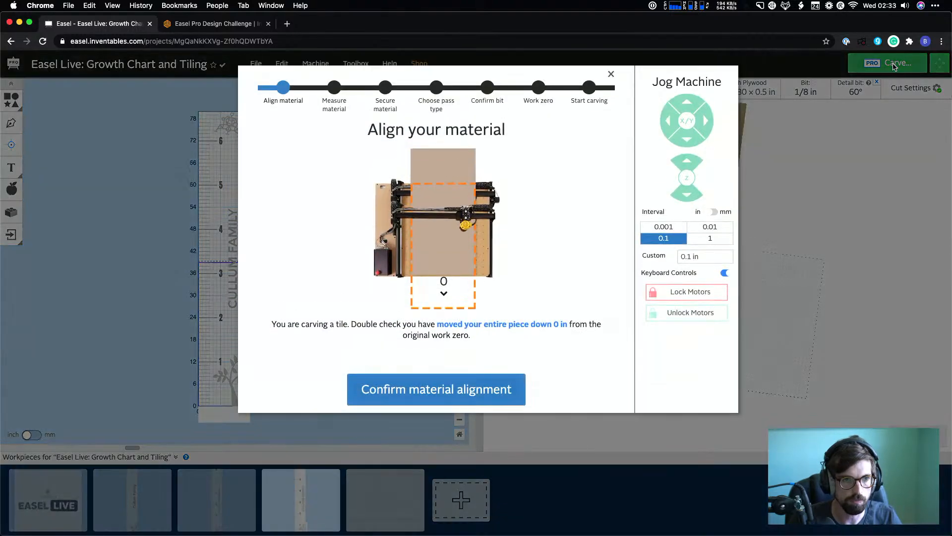
{"action": "left_click", "coordinate": [440, 401]}
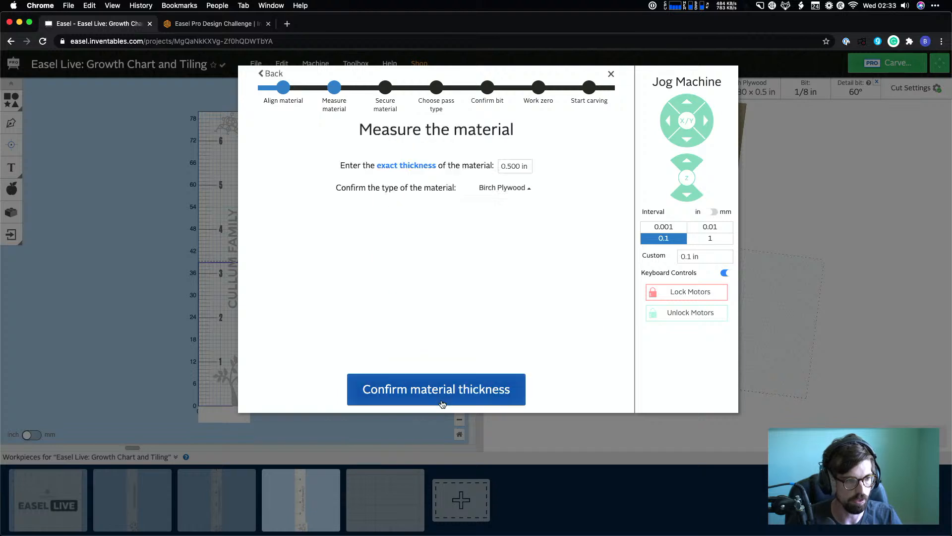
{"action": "left_click", "coordinate": [442, 403]}
{"action": "left_click", "coordinate": [443, 403]}
{"action": "left_click", "coordinate": [443, 402]}
{"action": "left_click", "coordinate": [442, 403]}
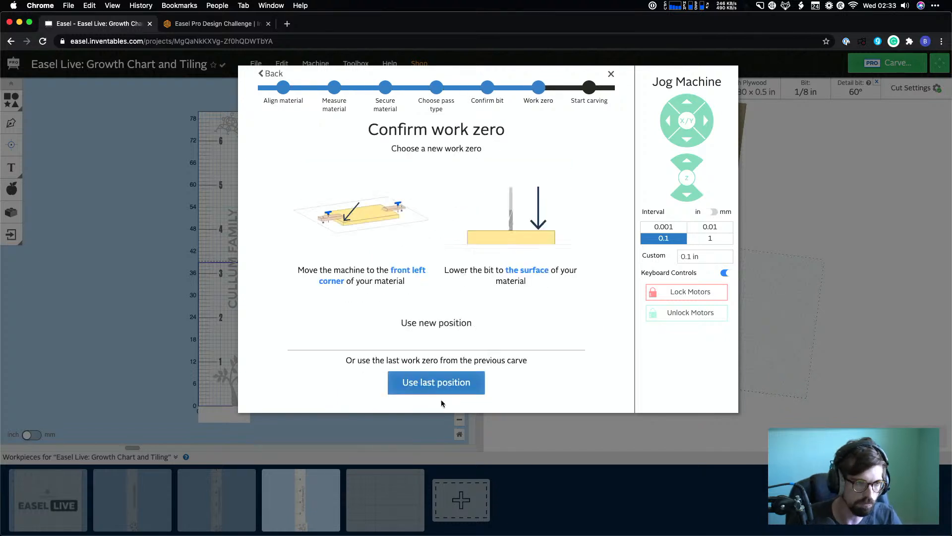
{"action": "left_click", "coordinate": [439, 332]}
Raise the bit, confirm the dust shoe and spindle, and start carving the first tile
{"action": "left_click", "coordinate": [531, 163]}
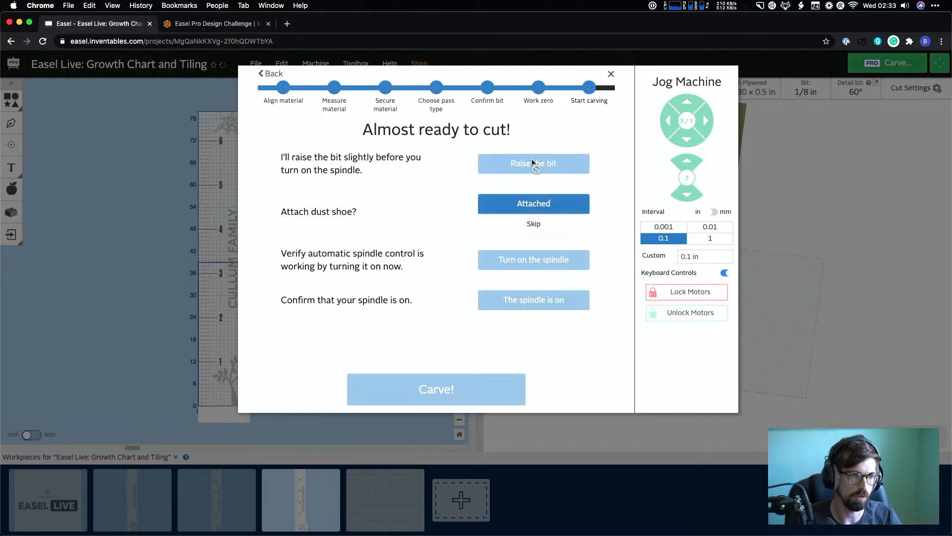
{"action": "left_click", "coordinate": [527, 207]}
{"action": "left_click", "coordinate": [531, 266]}
{"action": "left_click", "coordinate": [530, 302]}
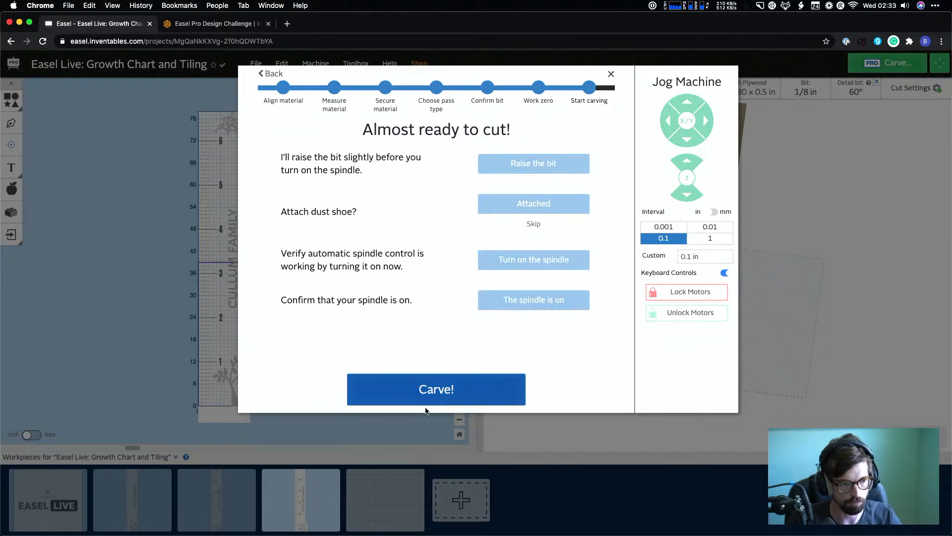
{"action": "left_click", "coordinate": [423, 390]}
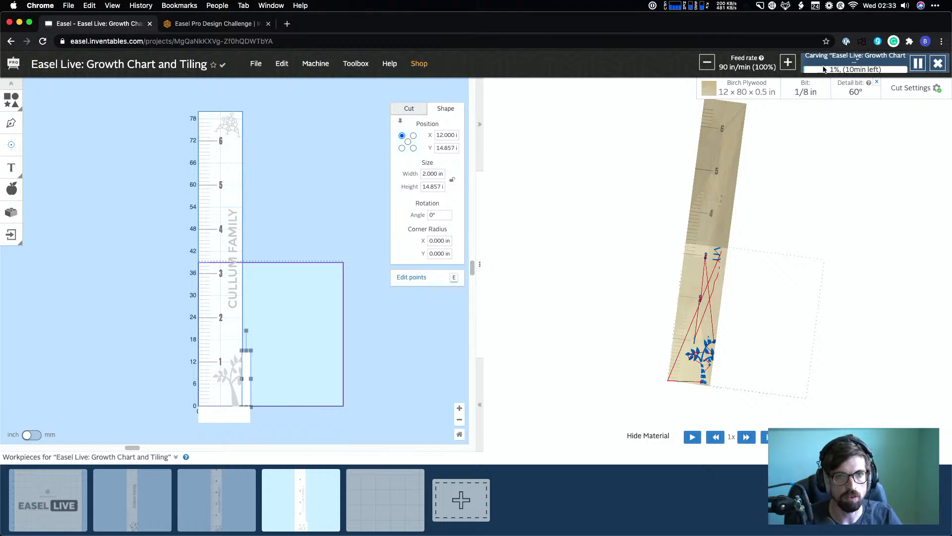
Stop the first tile's carve and select the 38 in to 77 in tile in the material dimensions
{"action": "left_click", "coordinate": [938, 63]}
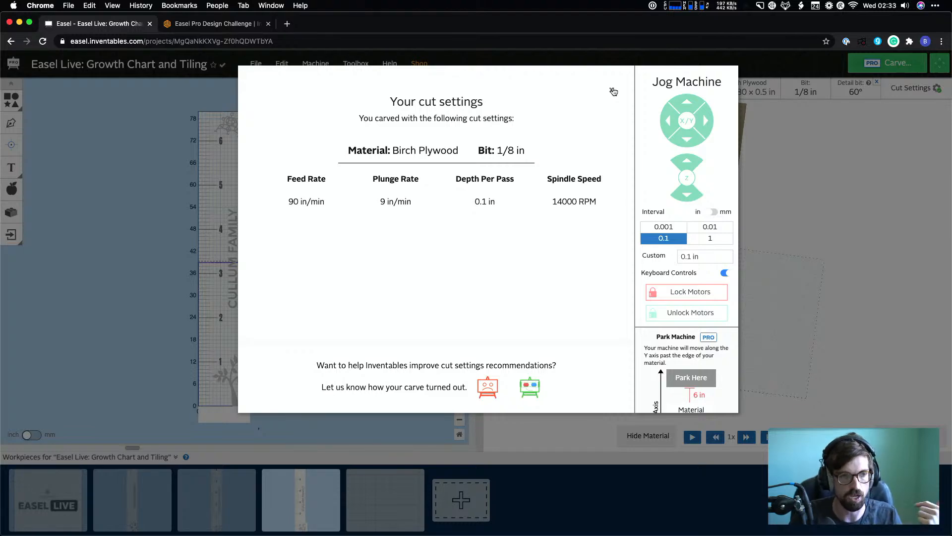
{"action": "left_click", "coordinate": [614, 92]}
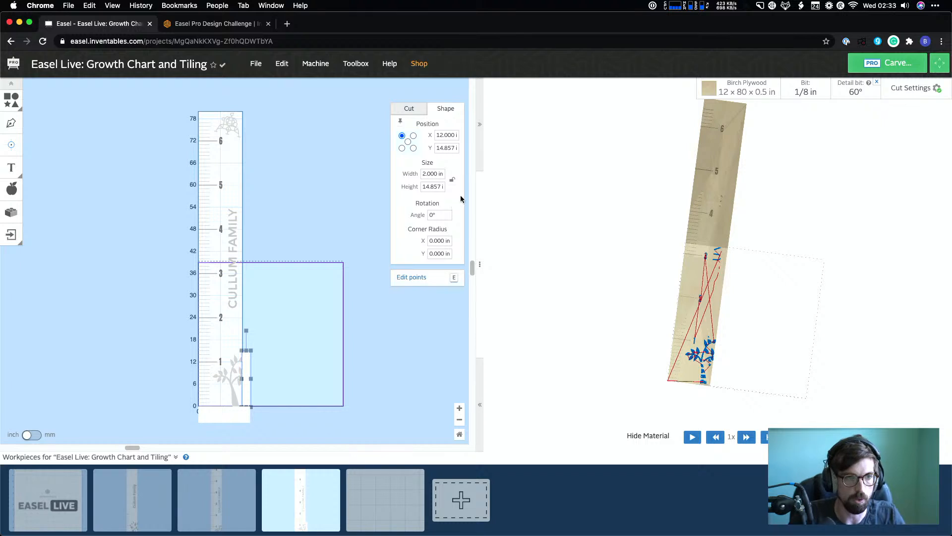
{"action": "left_click", "coordinate": [742, 89]}
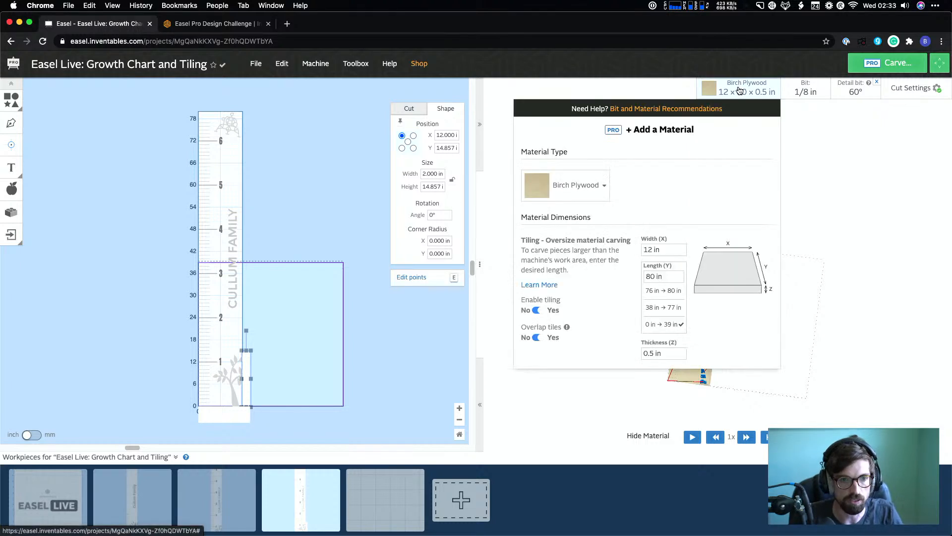
{"action": "left_click", "coordinate": [663, 310]}
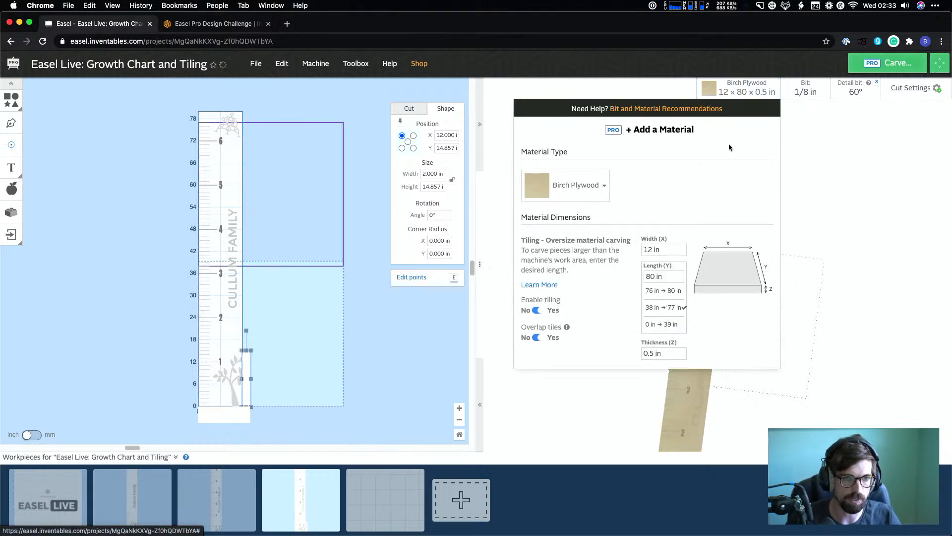
{"action": "left_click", "coordinate": [867, 122]}
Run the carve setup for the 38 to 77 in tile, confirming each stage and reusing the last work zero position
{"action": "left_click", "coordinate": [857, 64]}
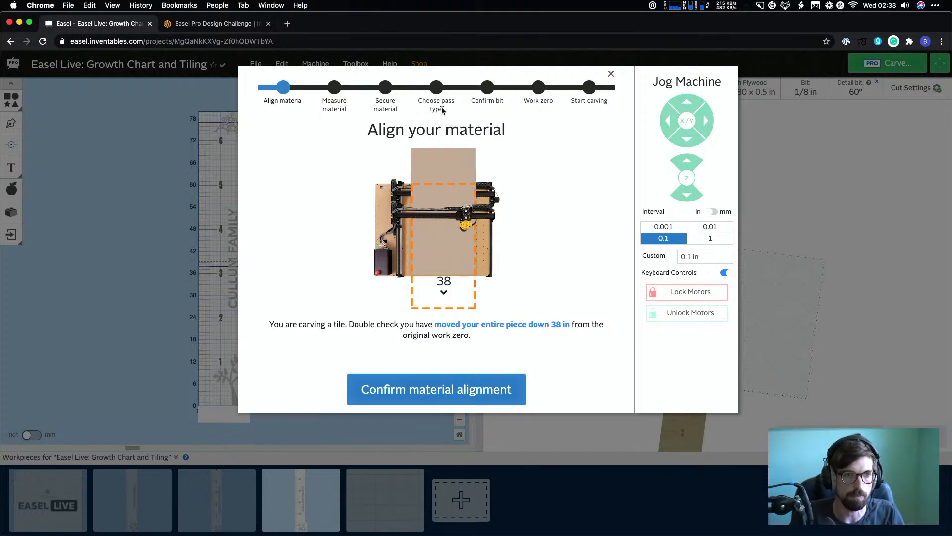
{"action": "left_click", "coordinate": [411, 381]}
{"action": "left_click", "coordinate": [410, 381]}
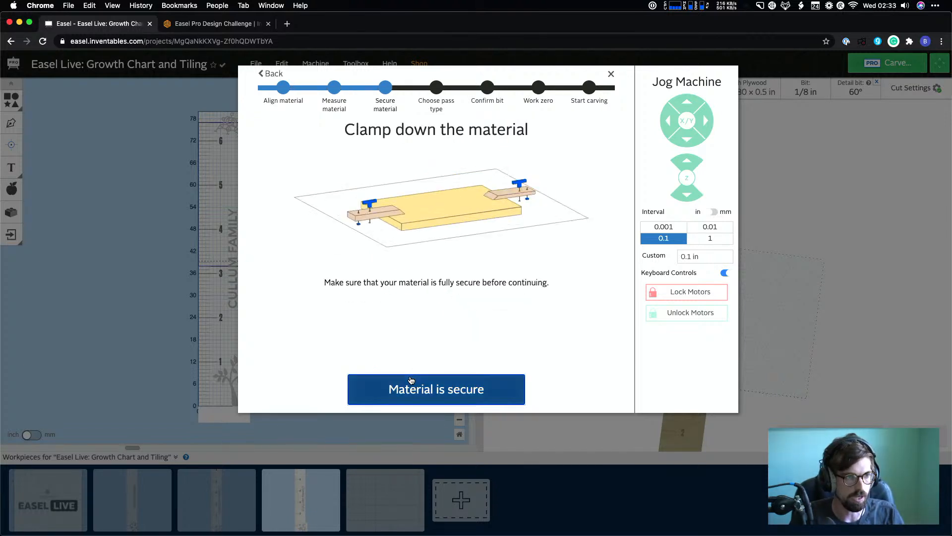
{"action": "left_click", "coordinate": [410, 381]}
{"action": "left_click", "coordinate": [410, 381]}
{"action": "left_click", "coordinate": [410, 381]}
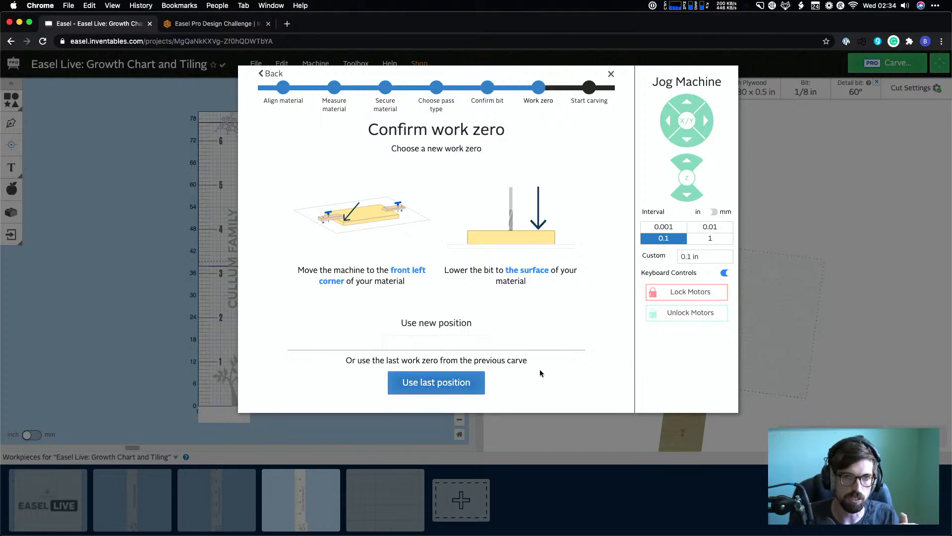
{"action": "left_click", "coordinate": [481, 383]}
Confirm the dust shoe and spindle, and start carving the second tile
{"action": "left_click", "coordinate": [540, 164]}
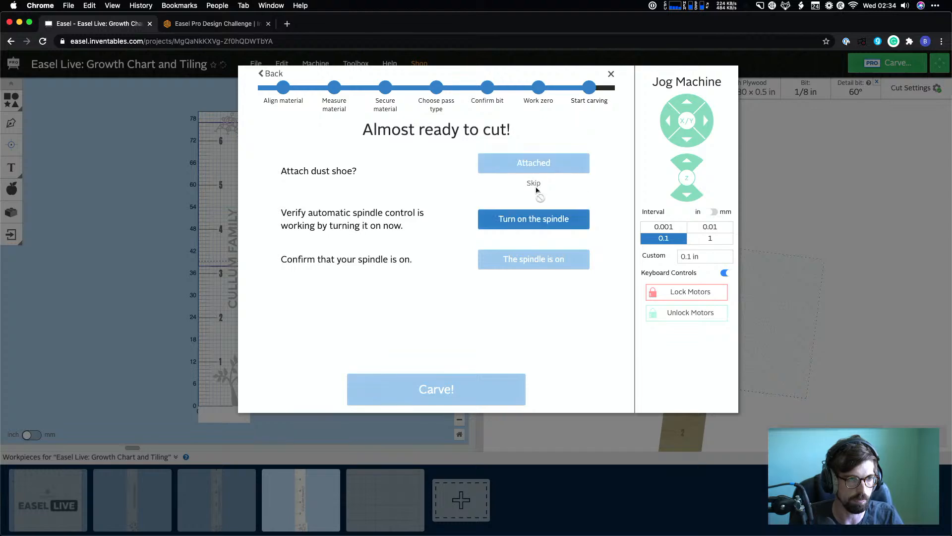
{"action": "left_click", "coordinate": [529, 219]}
{"action": "left_click", "coordinate": [521, 260]}
{"action": "left_click", "coordinate": [468, 392]}
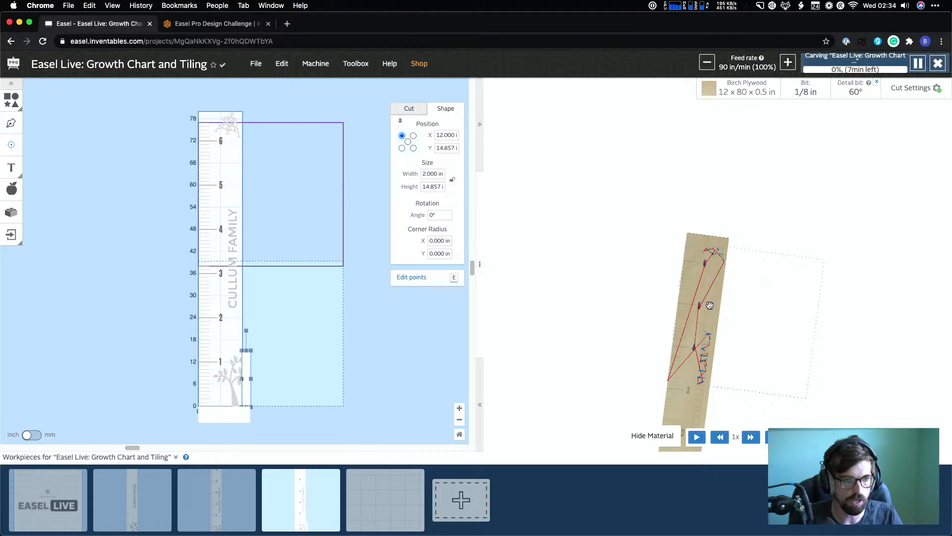
{"action": "left_click_drag", "start_coordinate": [707, 367], "coordinate": [705, 260]}
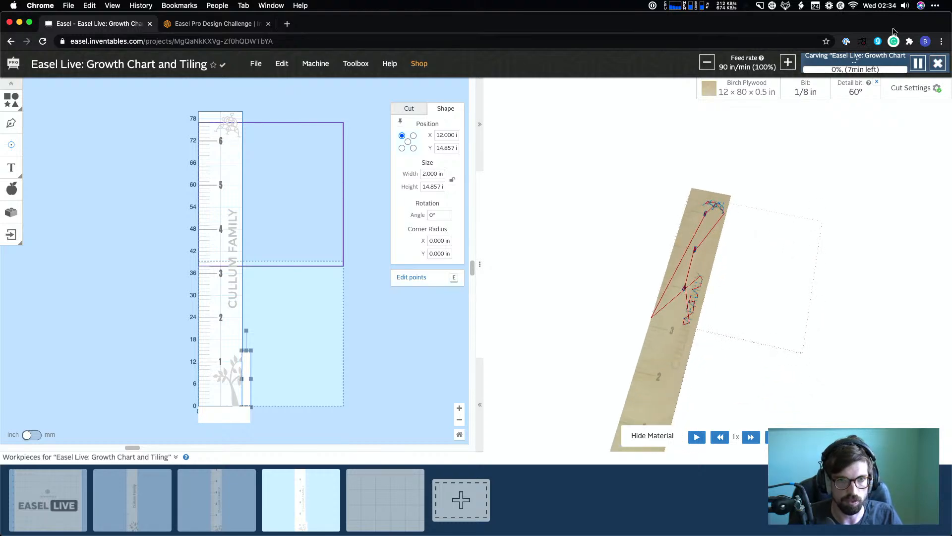
Stop the second tile's carve and review the Park Machine and jog controls before dismissing the cut settings summary
{"action": "left_click", "coordinate": [938, 63]}
{"action": "scroll", "coordinate": [701, 383], "scroll_direction": "down", "scroll_amount": 2}
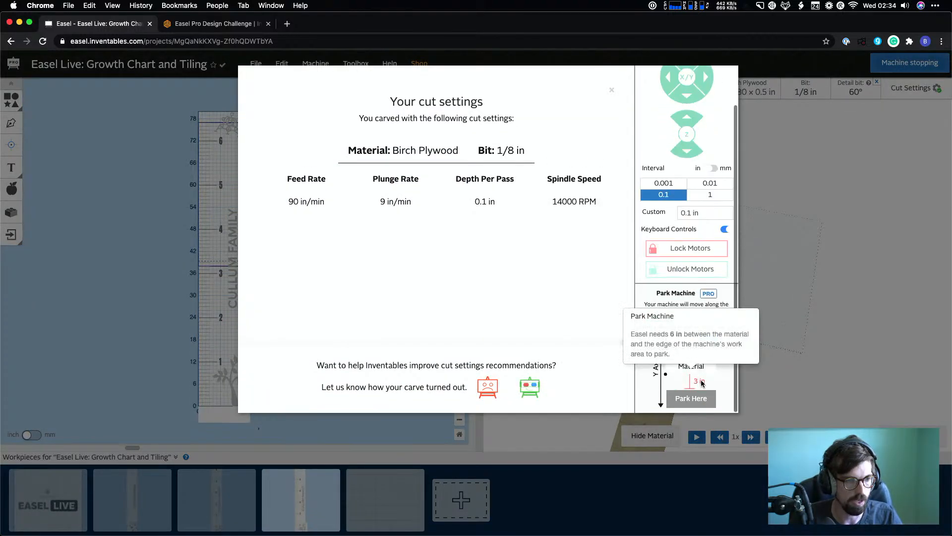
{"action": "mouse_move", "coordinate": [702, 298]}
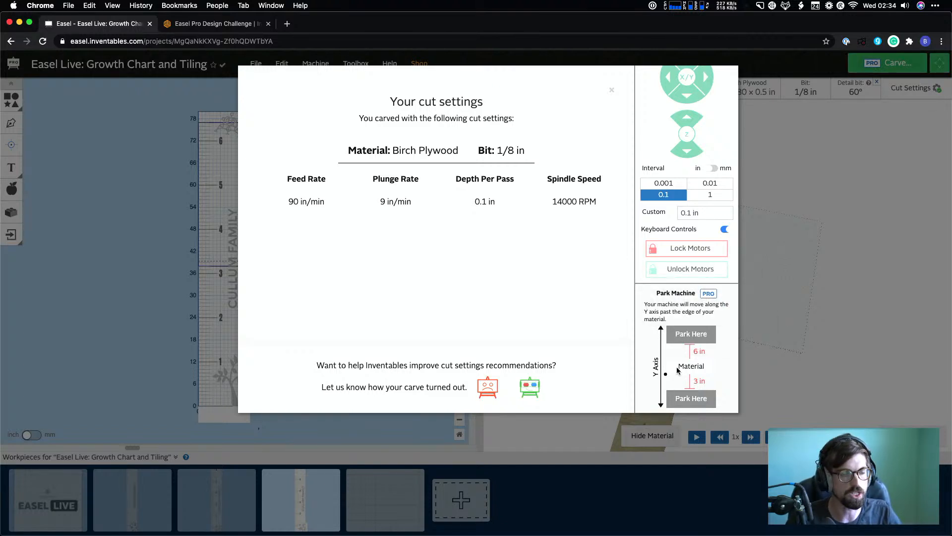
{"action": "mouse_move", "coordinate": [676, 338]}
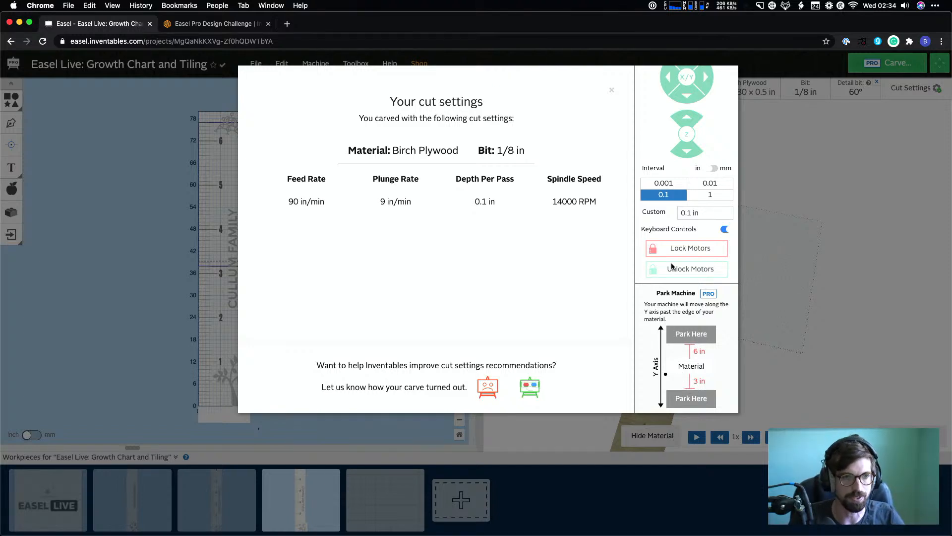
{"action": "scroll", "coordinate": [711, 102], "scroll_direction": "up", "scroll_amount": 2}
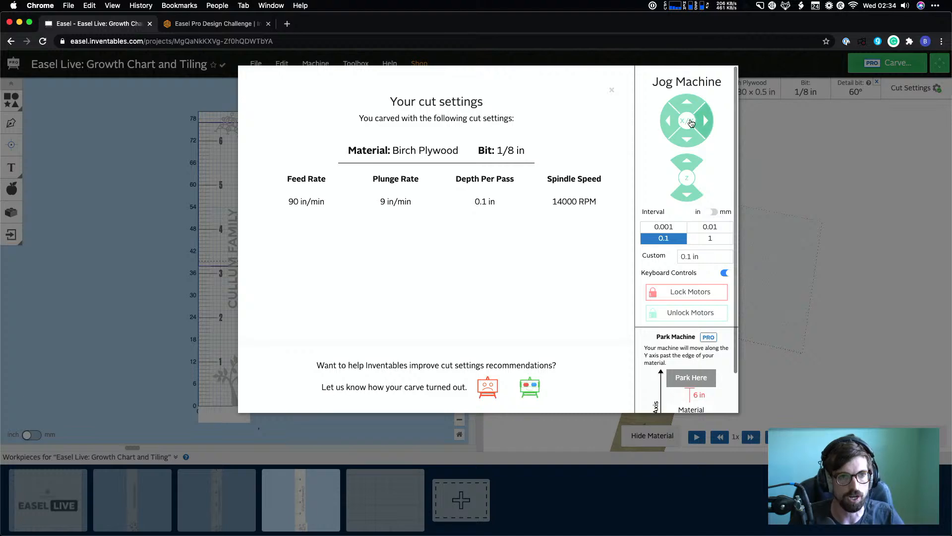
{"action": "left_click", "coordinate": [612, 92]}
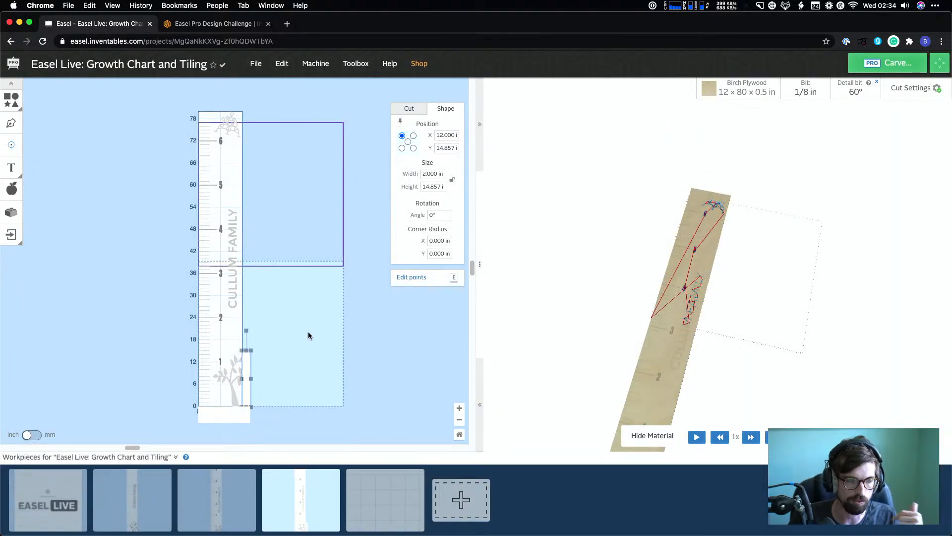
Select the 76 in to 80 in tile and check its material alignment stage in the carve setup
{"action": "left_click", "coordinate": [775, 93]}
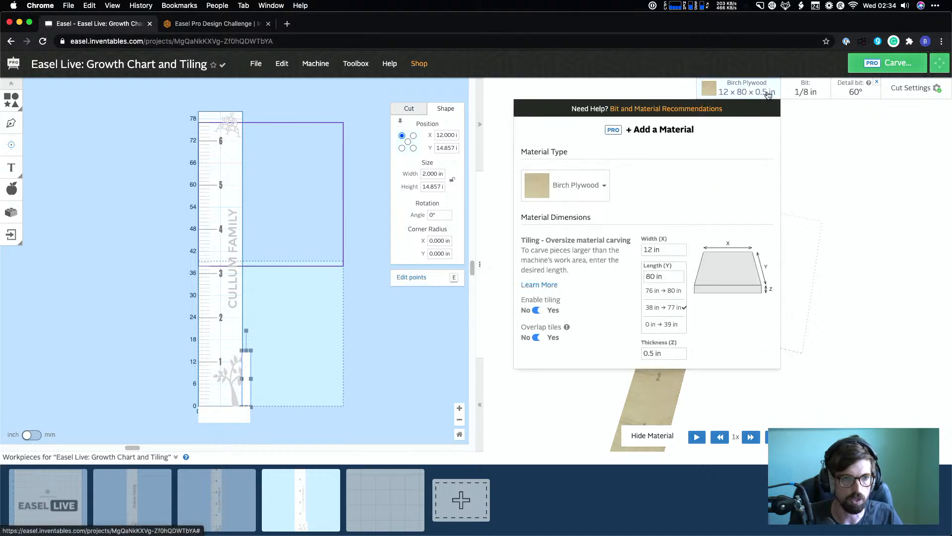
{"action": "left_click", "coordinate": [669, 290]}
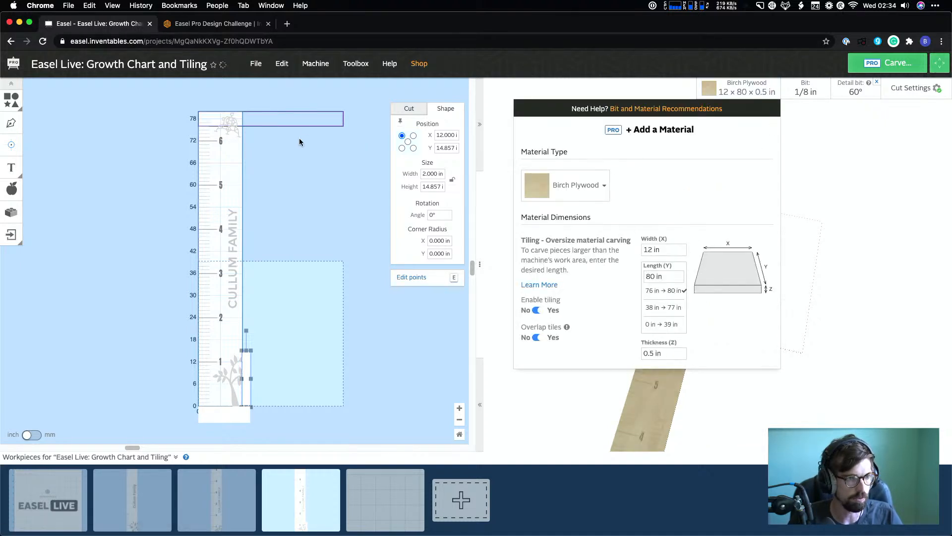
{"action": "left_click", "coordinate": [285, 163]}
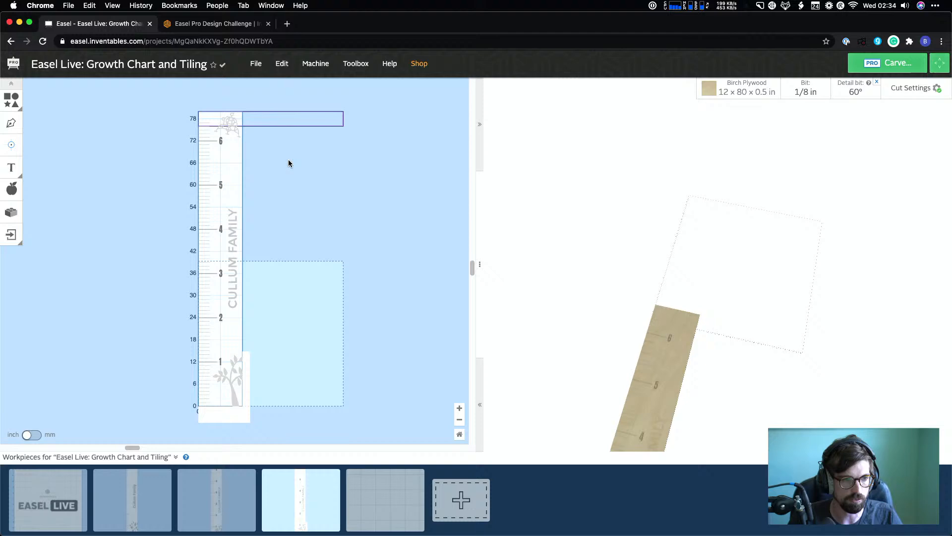
{"action": "left_click", "coordinate": [886, 63]}
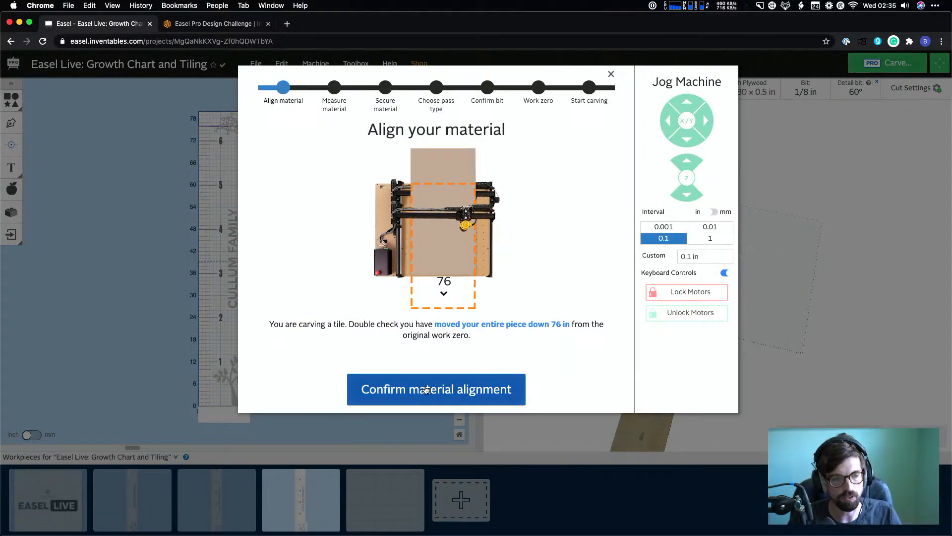
{"action": "left_click", "coordinate": [612, 75]}
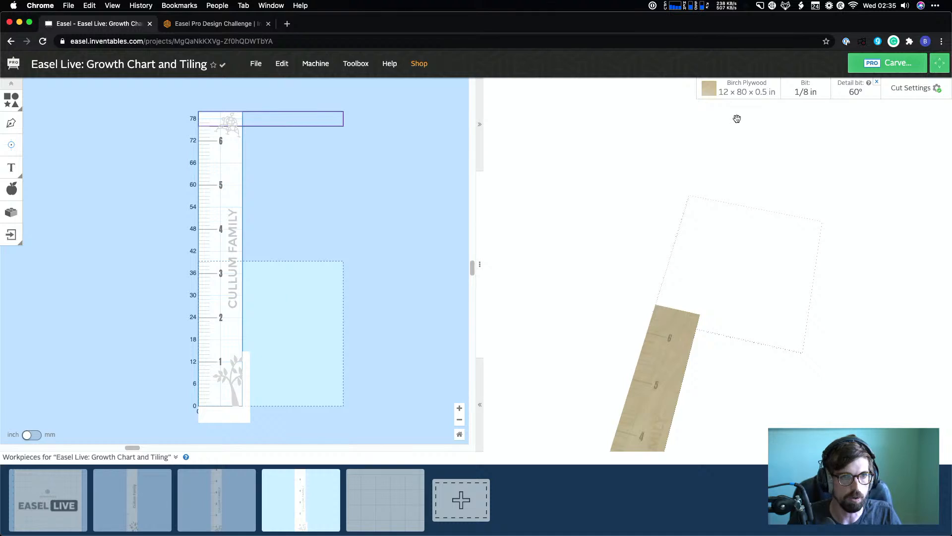
Set the material length to 150 in and bring the longer board into view
{"action": "left_click", "coordinate": [752, 94]}
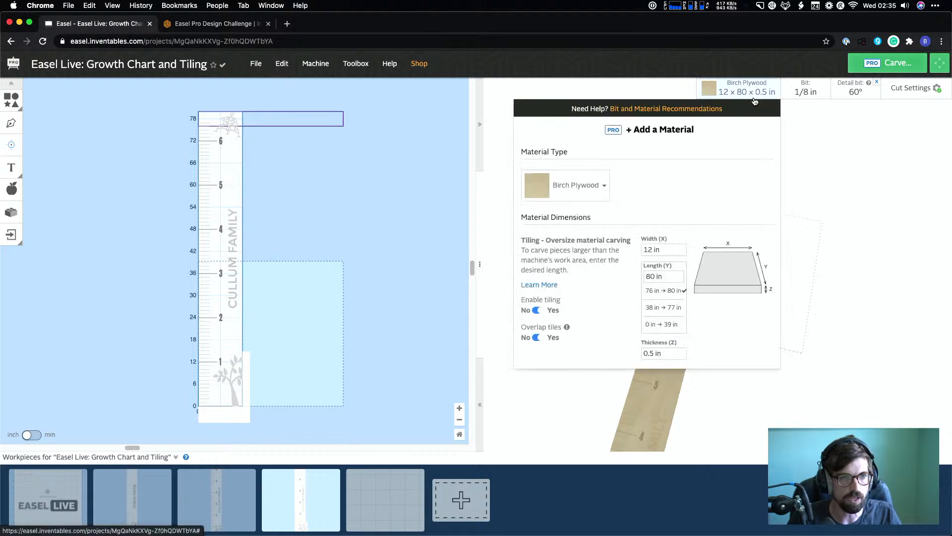
{"action": "left_click", "coordinate": [663, 275]}
{"action": "key", "text": "super+a"}
{"action": "type", "text": "1"}
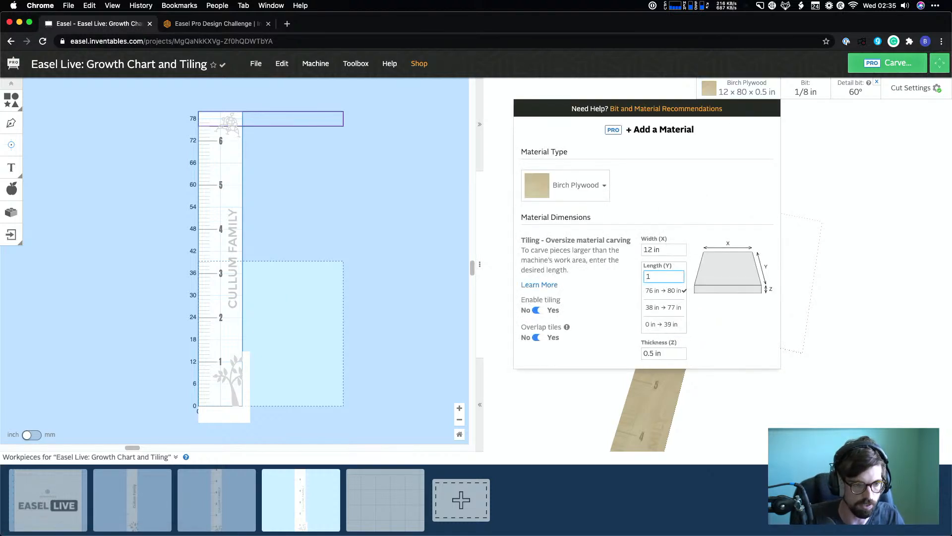
{"action": "left_click", "coordinate": [676, 249]}
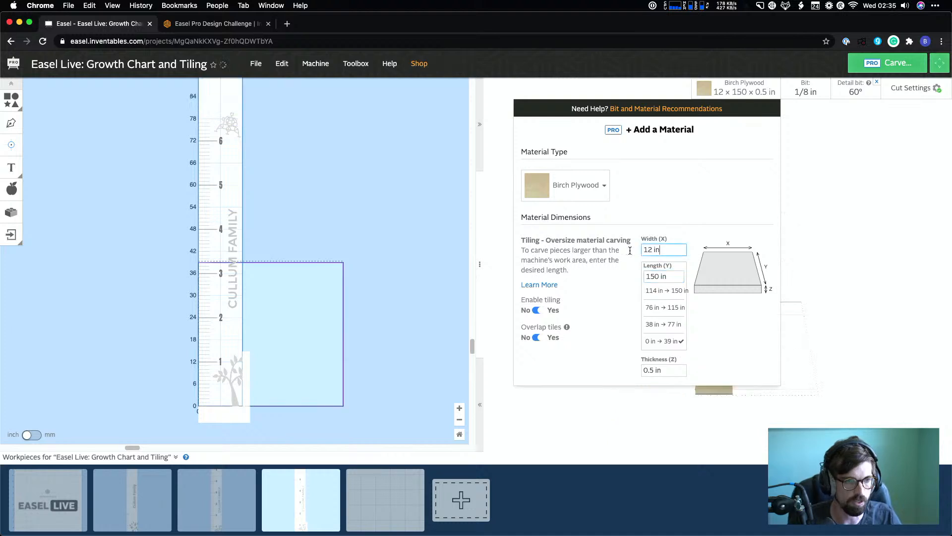
{"action": "left_click", "coordinate": [431, 271]}
{"action": "scroll", "coordinate": [430, 273], "scroll_direction": "down", "scroll_amount": 2}
{"action": "scroll", "coordinate": [430, 275], "scroll_direction": "down", "scroll_amount": 3}
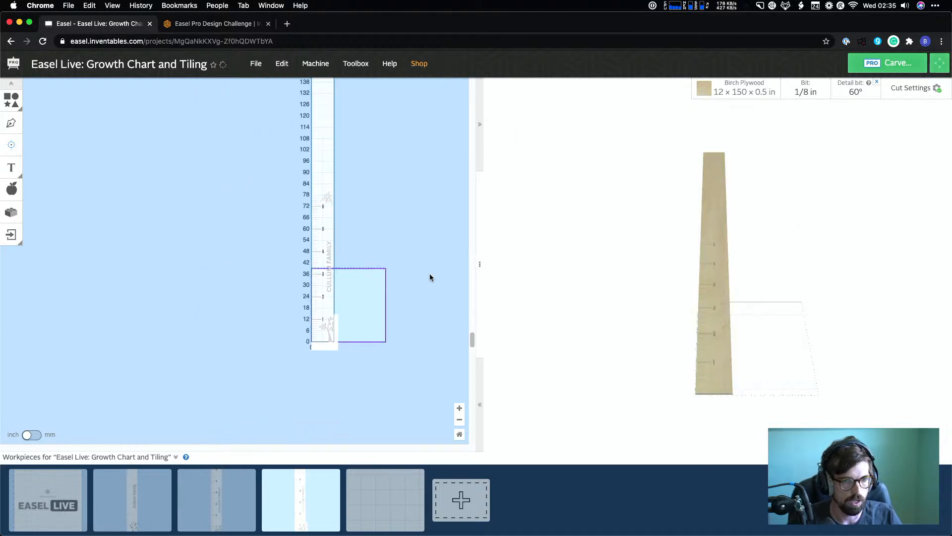
Examine the full 150 in board and its list of tile ranges in the material dimensions
{"action": "left_click", "coordinate": [752, 92]}
{"action": "left_click", "coordinate": [752, 92]}
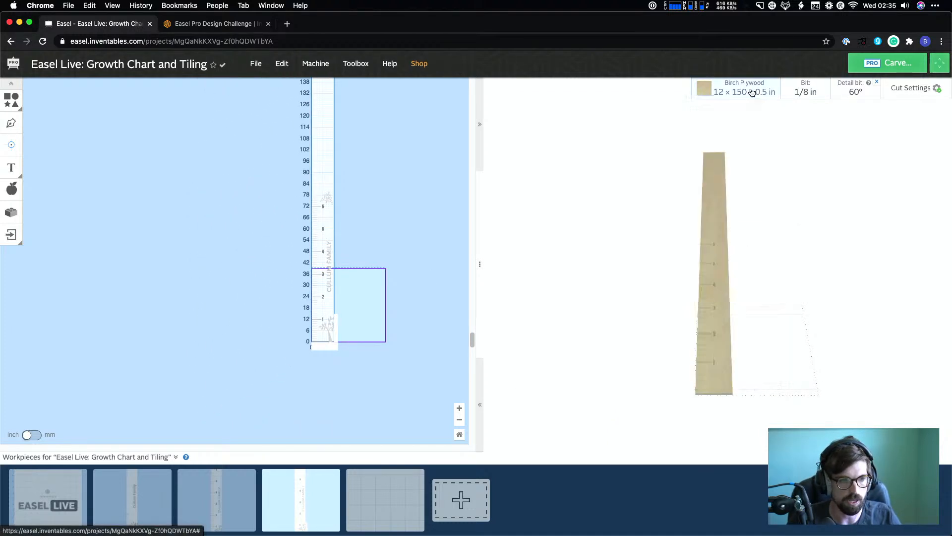
{"action": "scroll", "coordinate": [297, 347], "scroll_direction": "right", "scroll_amount": 3}
{"action": "scroll", "coordinate": [298, 347], "scroll_direction": "up", "scroll_amount": 1}
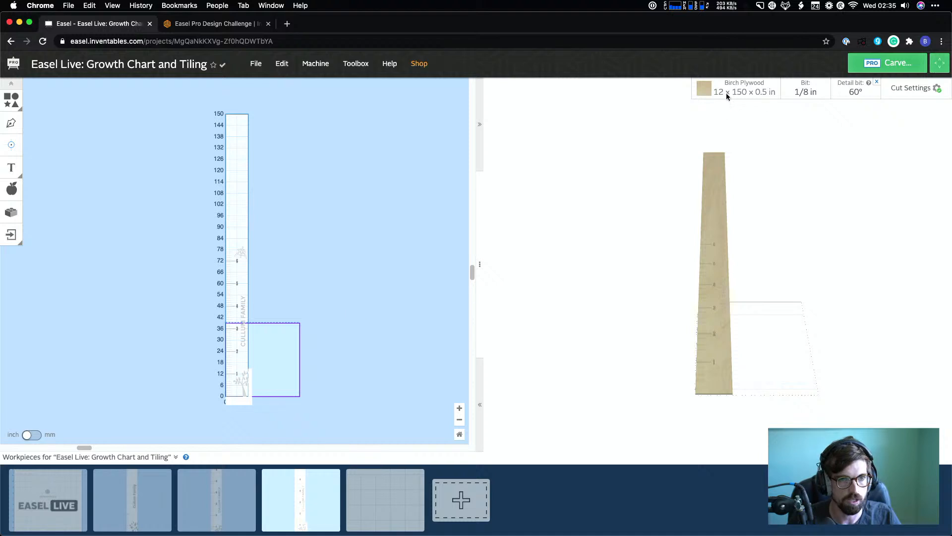
{"action": "left_click", "coordinate": [728, 93]}
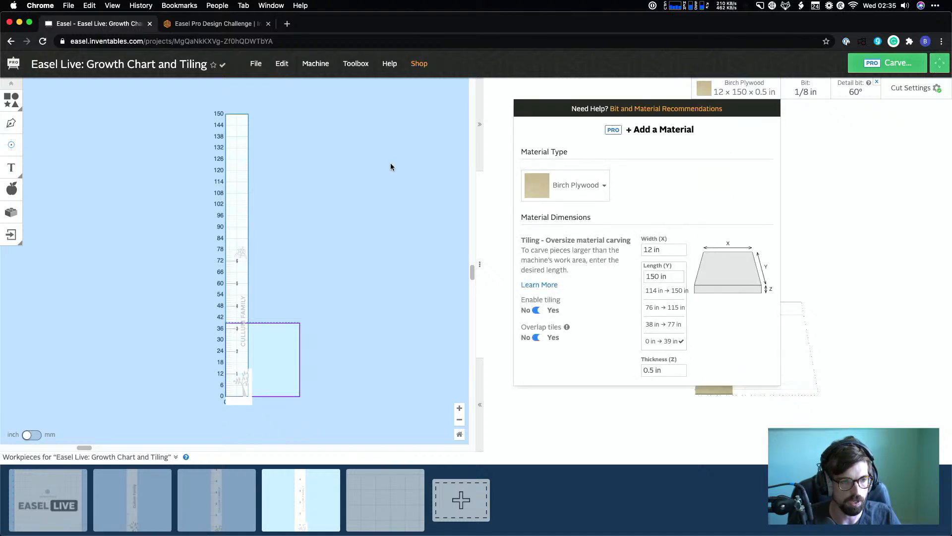
{"action": "left_click", "coordinate": [371, 158]}
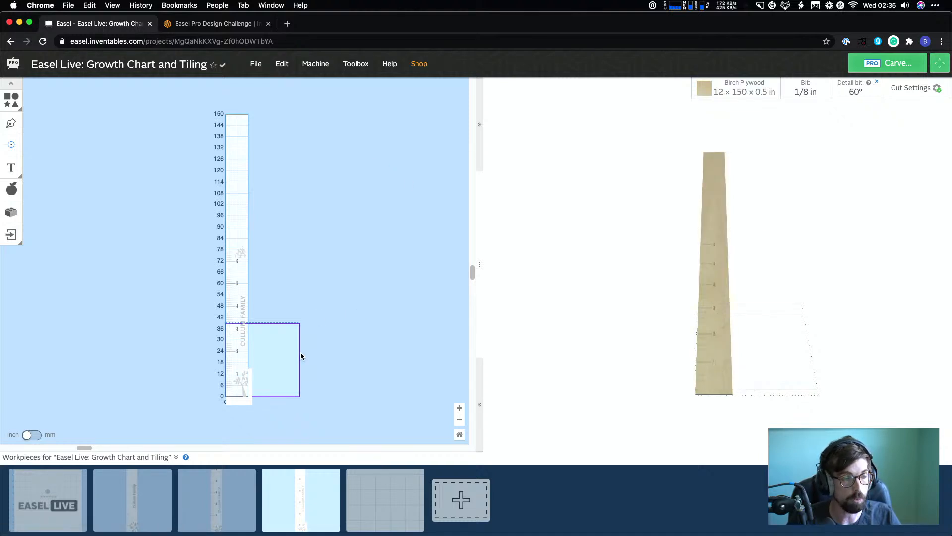
{"action": "left_click", "coordinate": [753, 97]}
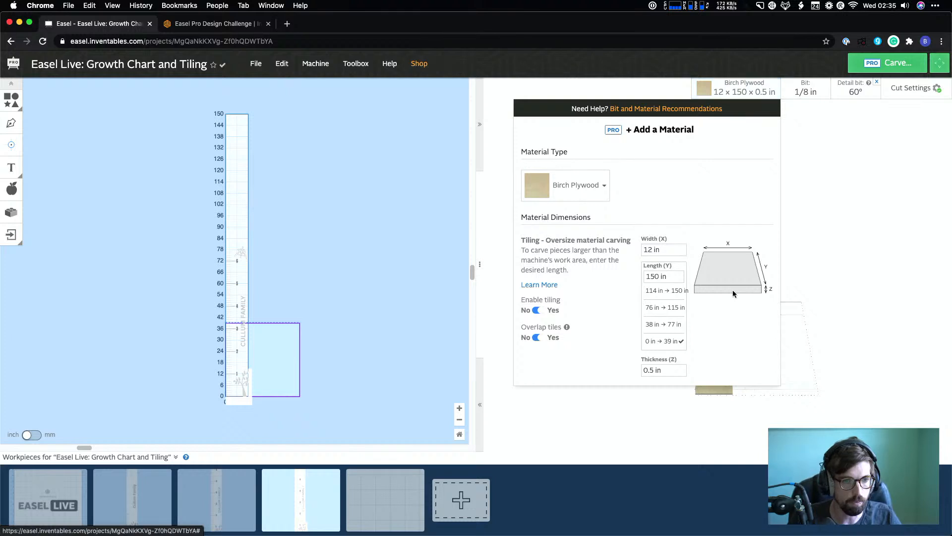
Try a material width of 50 in on the 150 in long board
{"action": "left_click", "coordinate": [667, 249]}
{"action": "type", "text": "5"}
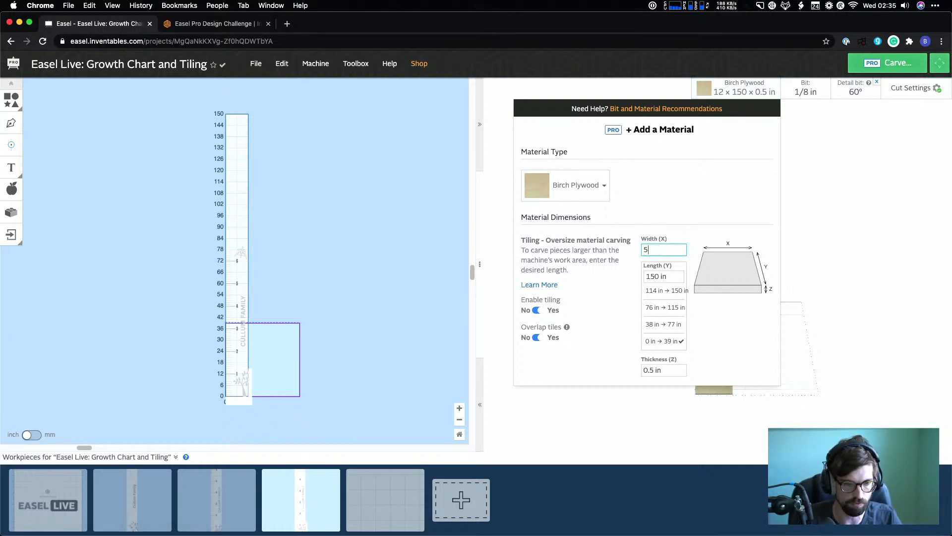
{"action": "type", "text": "0"}
{"action": "left_click", "coordinate": [664, 276]}
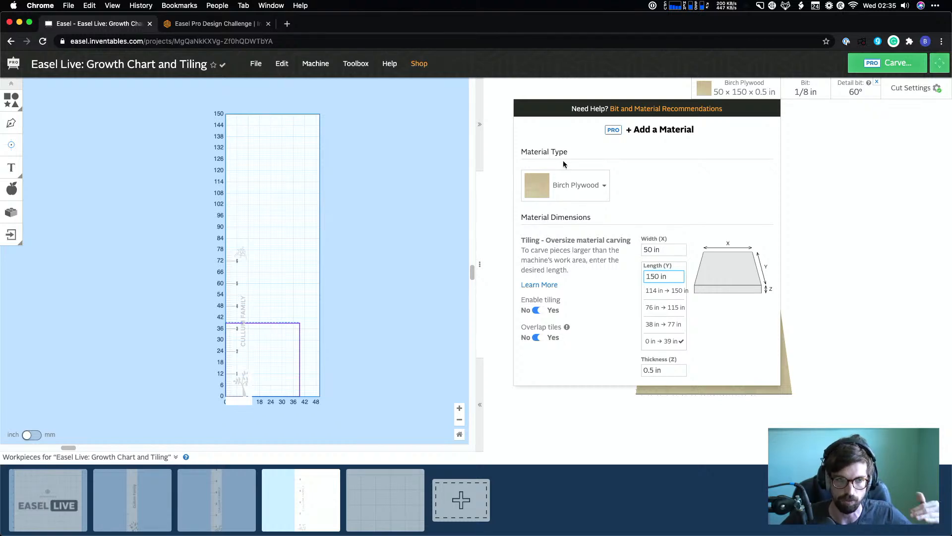
{"action": "triple_click", "coordinate": [675, 276]}
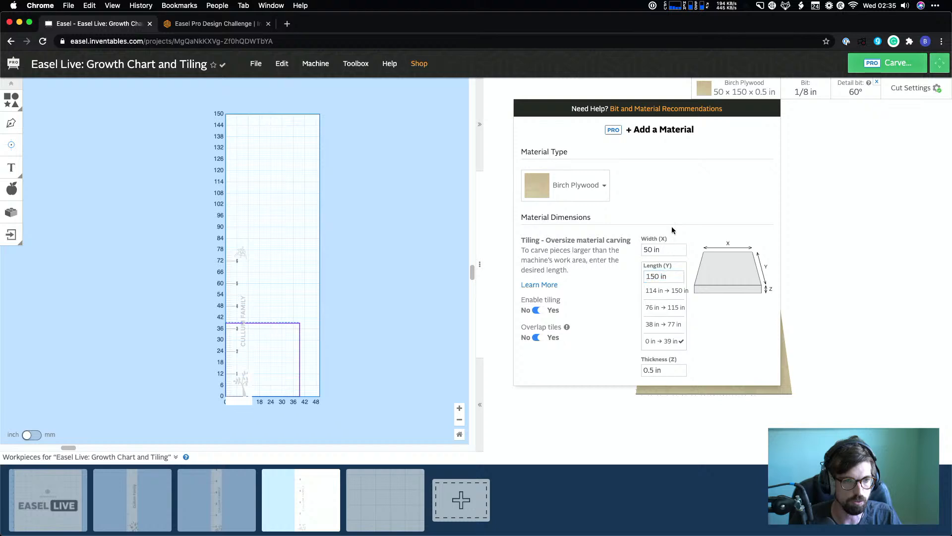
Set the material width to 12 in and its length to 80 in, and dismiss the material settings
{"action": "triple_click", "coordinate": [672, 251]}
{"action": "type", "text": "12"}
{"action": "double_click", "coordinate": [669, 277]}
{"action": "triple_click", "coordinate": [669, 276]}
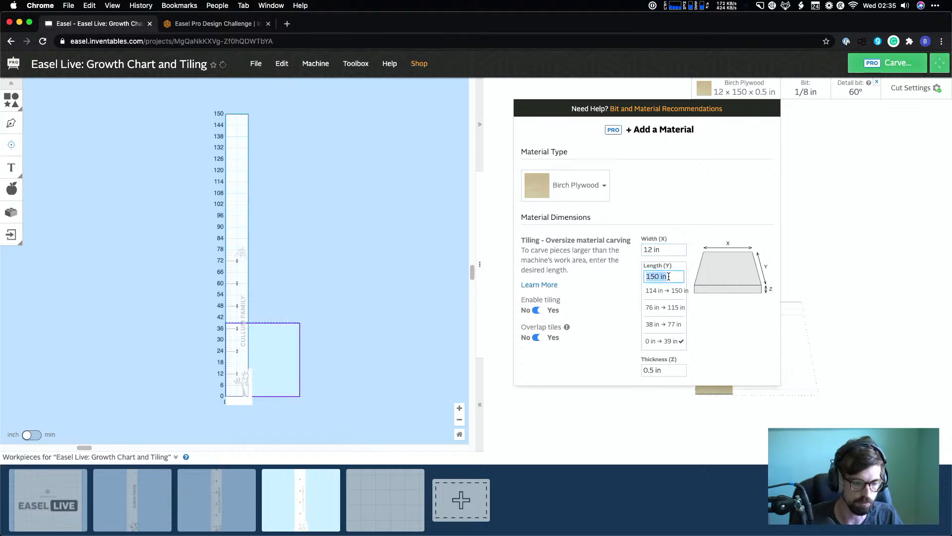
{"action": "key", "text": "super+space"}
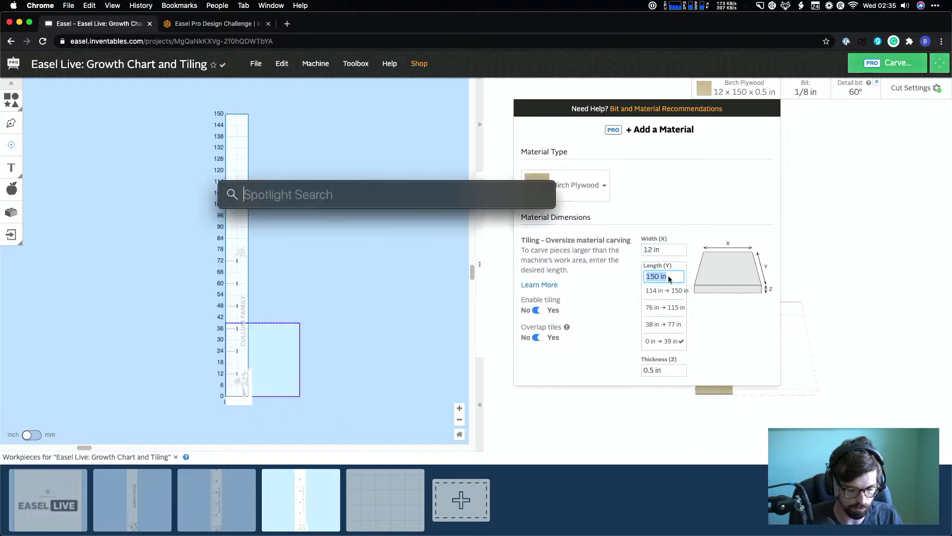
{"action": "key", "text": "Escape"}
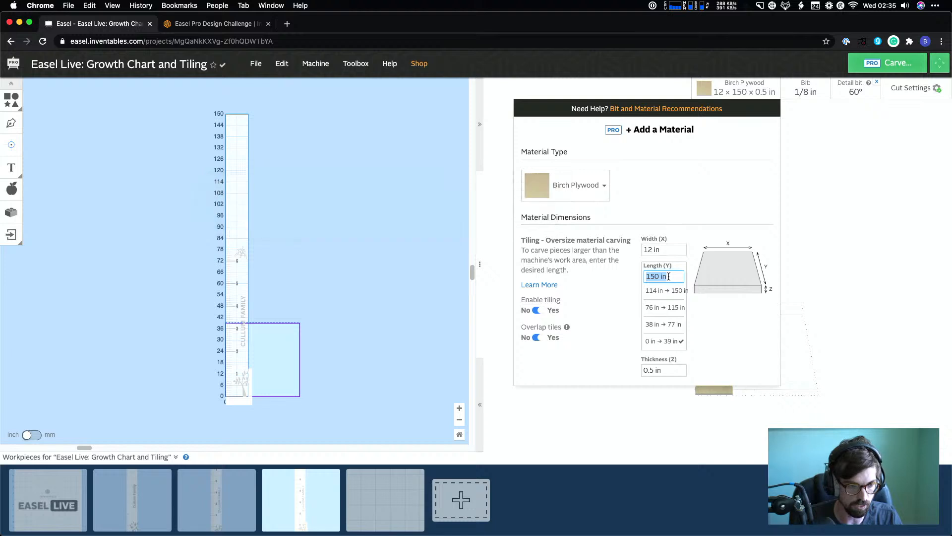
{"action": "type", "text": "80 in"}
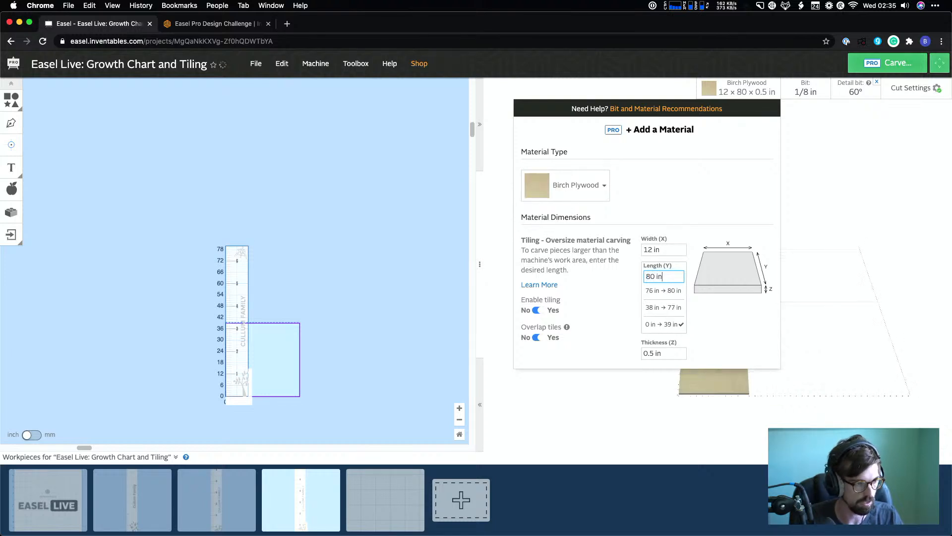
{"action": "left_click", "coordinate": [401, 153]}
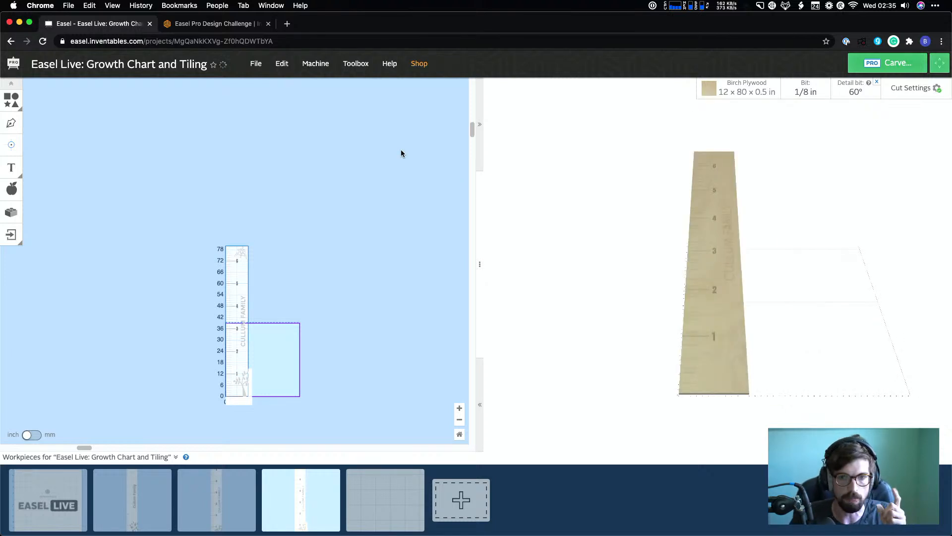
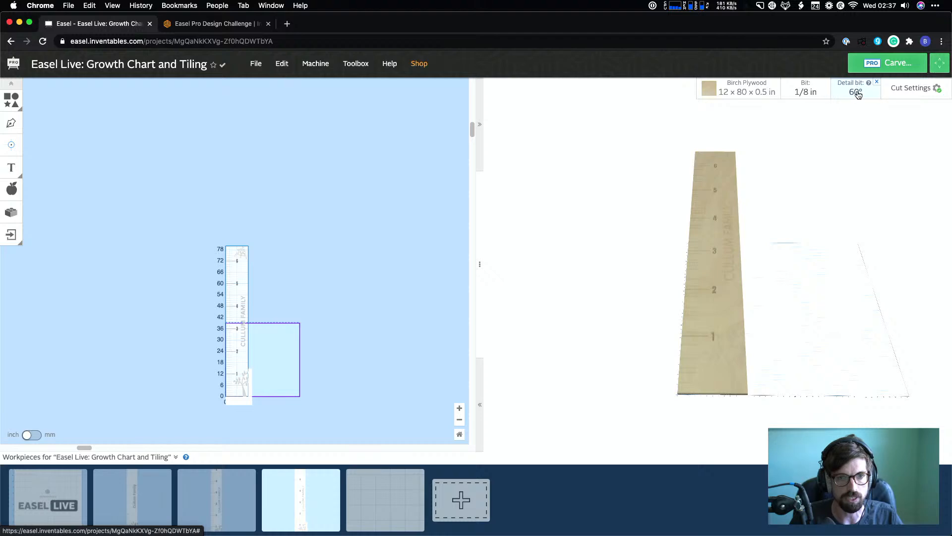
Go through the first tile's carve setup to the pass type stage, compare the Roughing pass and Detail pass options, and close the setup
{"action": "left_click", "coordinate": [749, 90]}
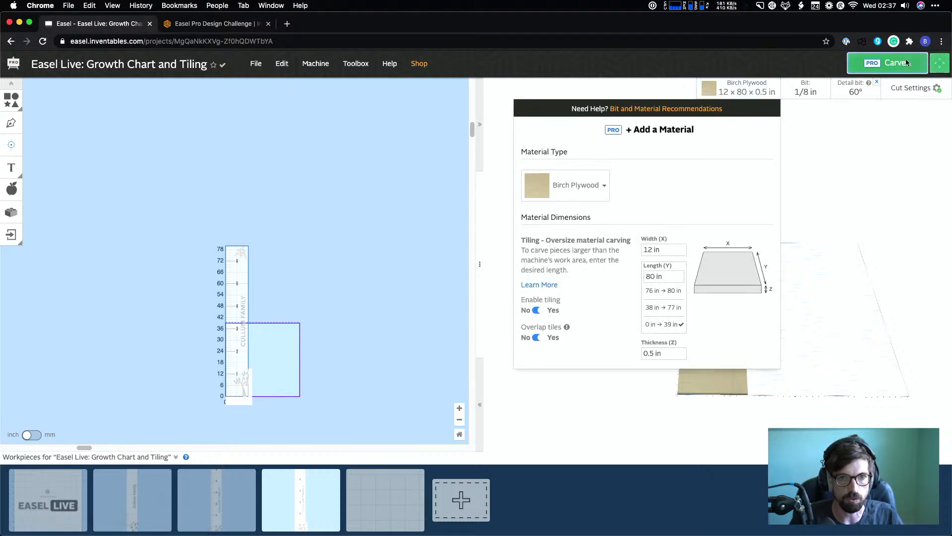
{"action": "left_click", "coordinate": [888, 63]}
{"action": "left_click", "coordinate": [449, 397]}
{"action": "left_click", "coordinate": [452, 399]}
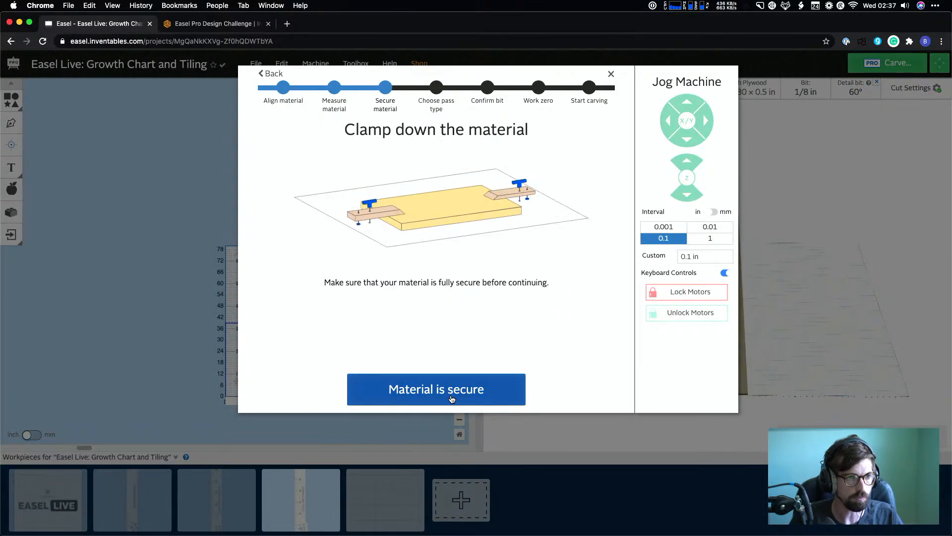
{"action": "left_click", "coordinate": [449, 392]}
{"action": "left_click", "coordinate": [388, 181]}
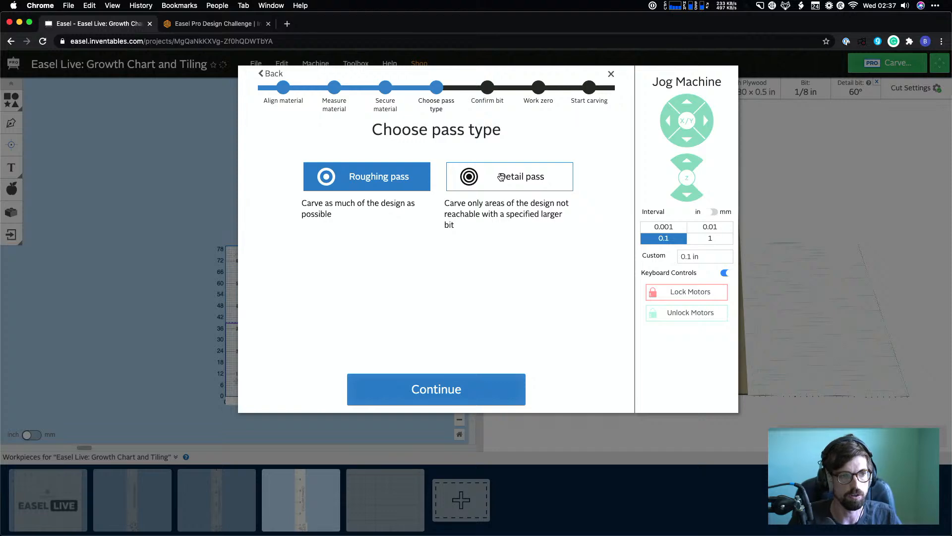
{"action": "left_click", "coordinate": [501, 177]}
{"action": "left_click", "coordinate": [401, 179]}
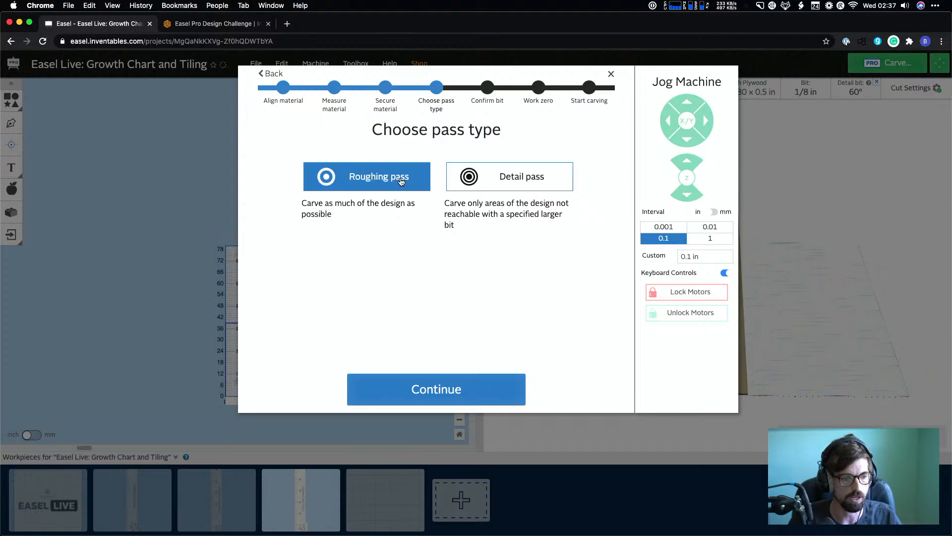
{"action": "left_click", "coordinate": [611, 74]}
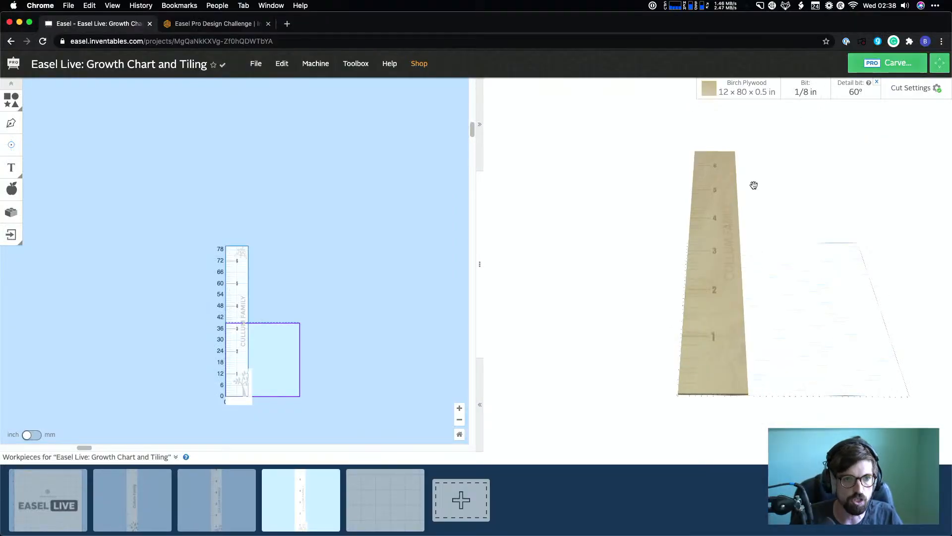
Select the 38 in to 77 in tile in the material dimensions and bring it into the preview
{"action": "left_click", "coordinate": [758, 93]}
{"action": "left_click", "coordinate": [871, 163]}
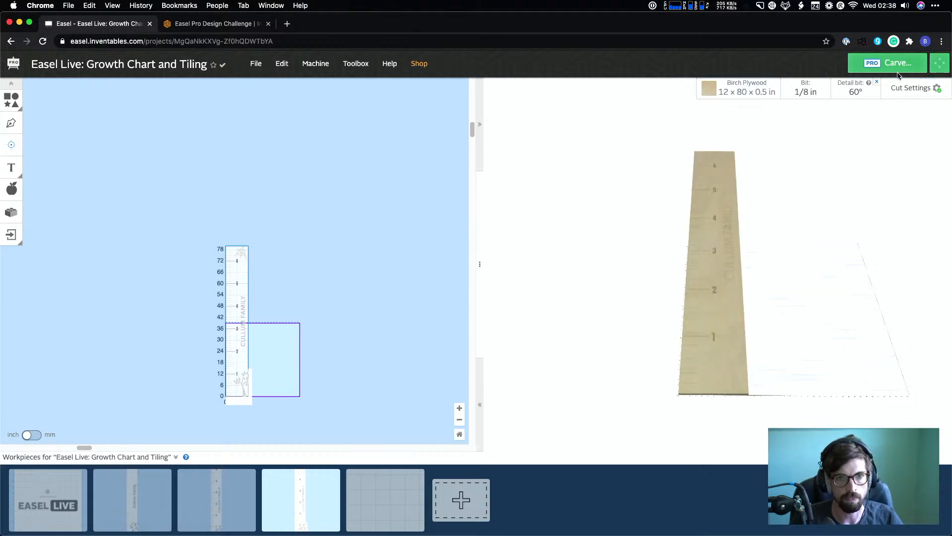
{"action": "left_click", "coordinate": [752, 92]}
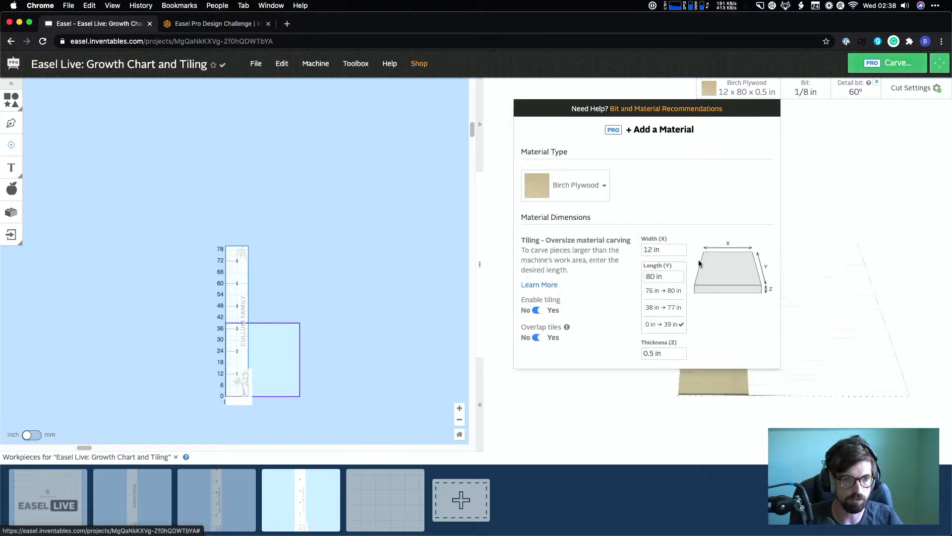
{"action": "left_click", "coordinate": [662, 307]}
{"action": "left_click", "coordinate": [834, 147]}
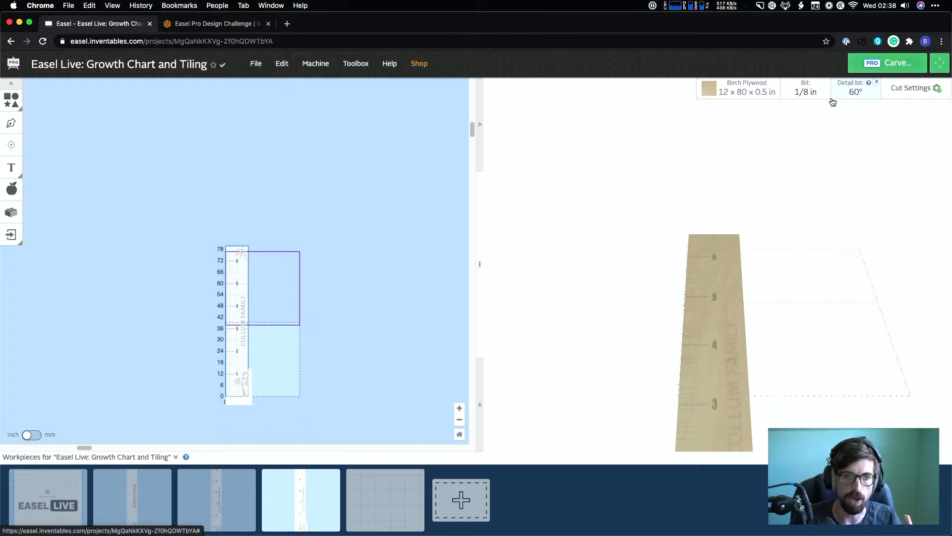
Select the 76 in to 80 in tile, check its material alignment instructions in the carve setup, and close the setup
{"action": "left_click", "coordinate": [751, 97]}
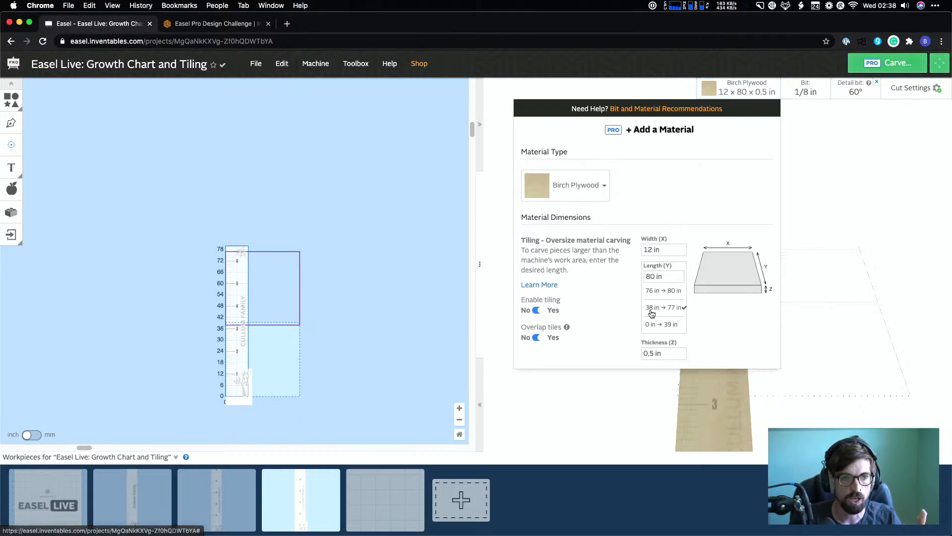
{"action": "left_click", "coordinate": [662, 291]}
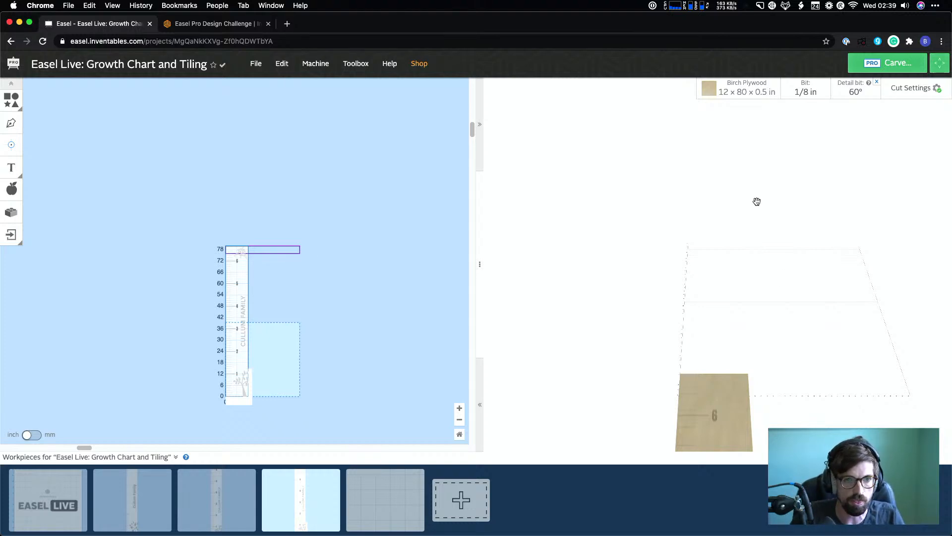
{"action": "left_click", "coordinate": [890, 62]}
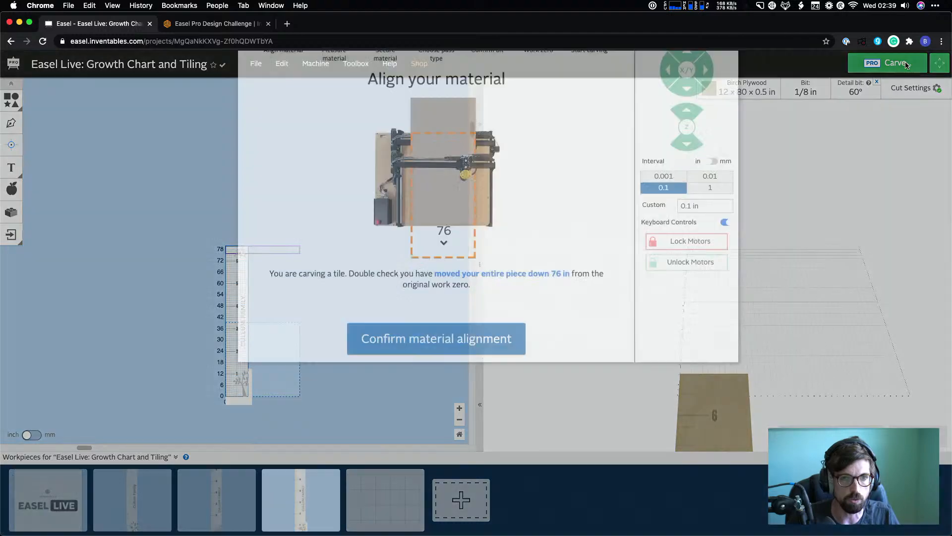
{"action": "left_click", "coordinate": [611, 73]}
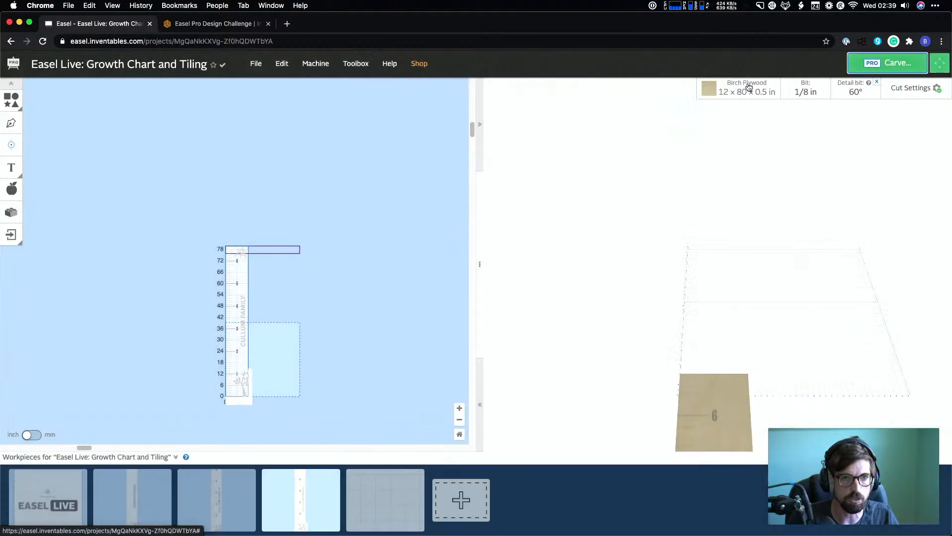
{"action": "left_click", "coordinate": [888, 62]}
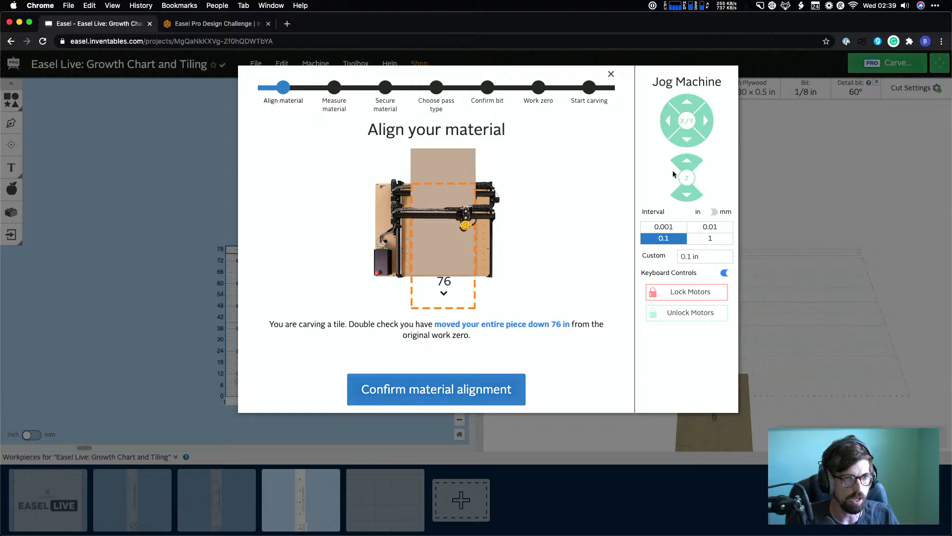
{"action": "left_click", "coordinate": [611, 74]}
Select the 0 in to 39 in tile in the material dimensions
{"action": "left_click", "coordinate": [743, 92]}
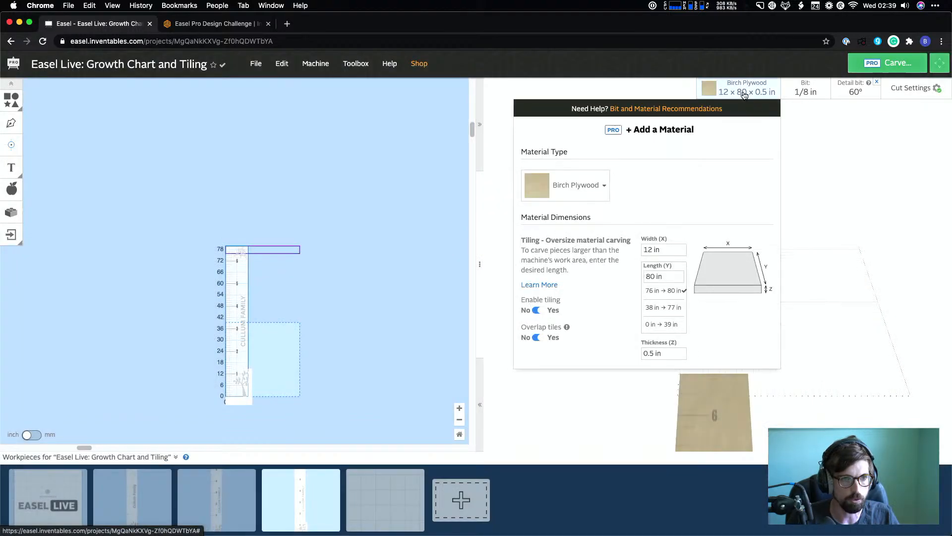
{"action": "left_click", "coordinate": [665, 327]}
{"action": "left_click", "coordinate": [895, 152]}
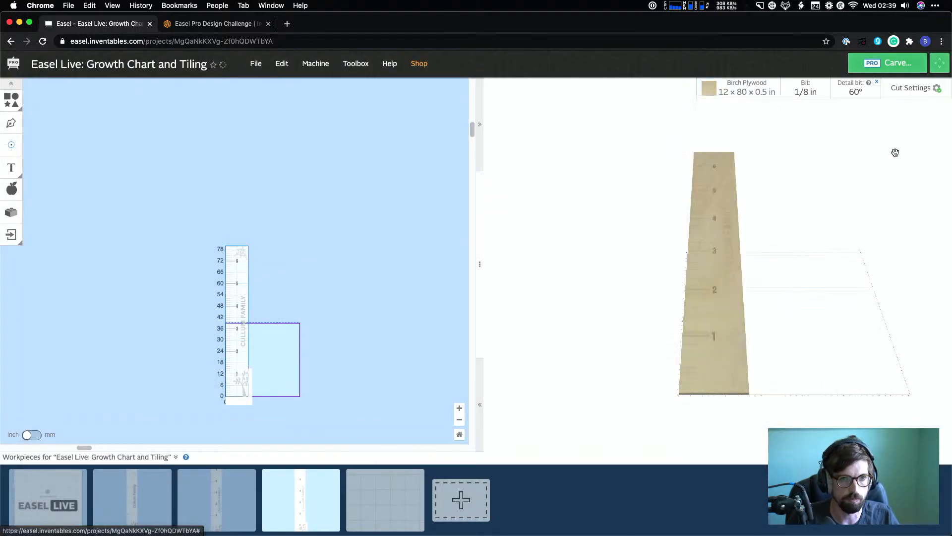
Take the first tile's carve setup through the material checks, Roughing pass, bit confirmation and work zero stages
{"action": "left_click", "coordinate": [888, 63]}
{"action": "left_click", "coordinate": [461, 388]}
{"action": "left_click", "coordinate": [462, 388]}
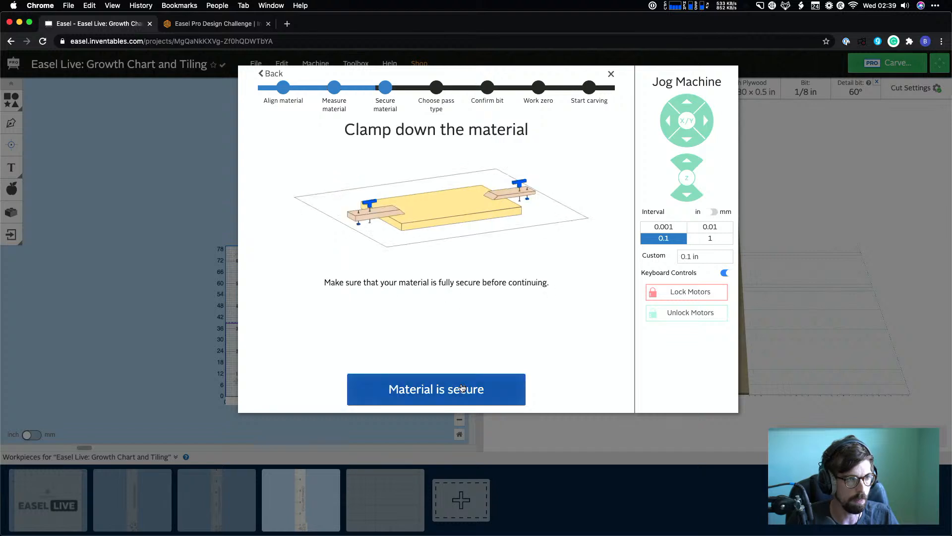
{"action": "left_click", "coordinate": [462, 388]}
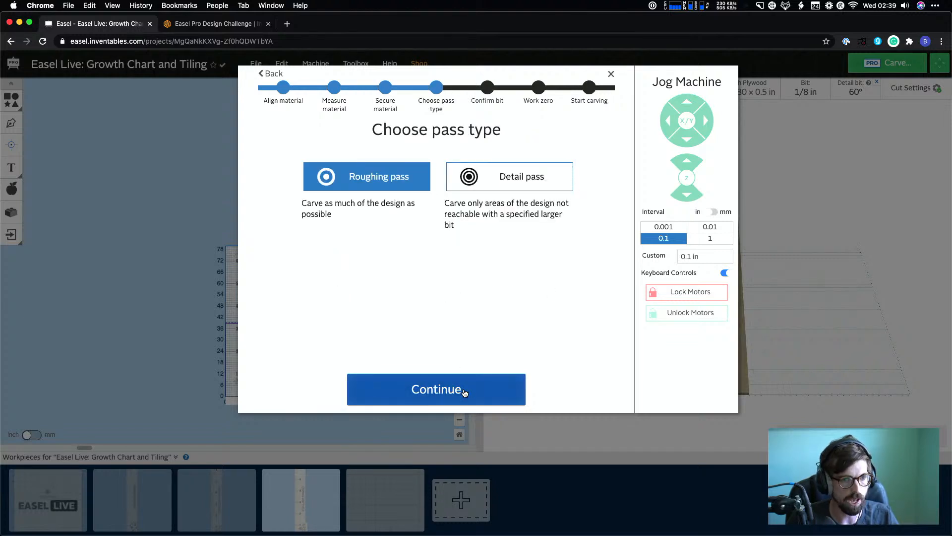
{"action": "left_click", "coordinate": [464, 392]}
{"action": "left_click", "coordinate": [464, 391]}
{"action": "left_click", "coordinate": [463, 387]}
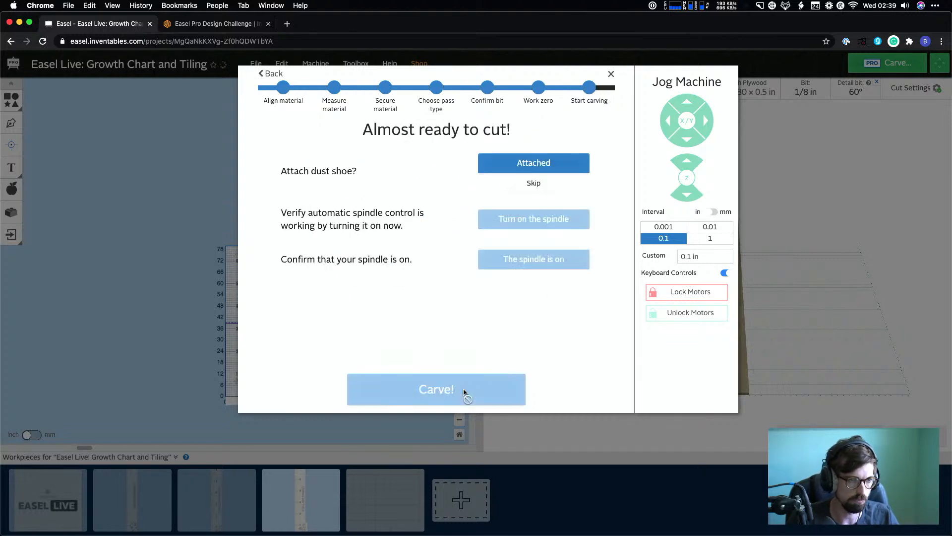
Confirm the dust shoe is attached and the spindle is on, and start carving the first tile
{"action": "left_click", "coordinate": [523, 162]}
{"action": "left_click", "coordinate": [528, 218]}
{"action": "left_click", "coordinate": [527, 258]}
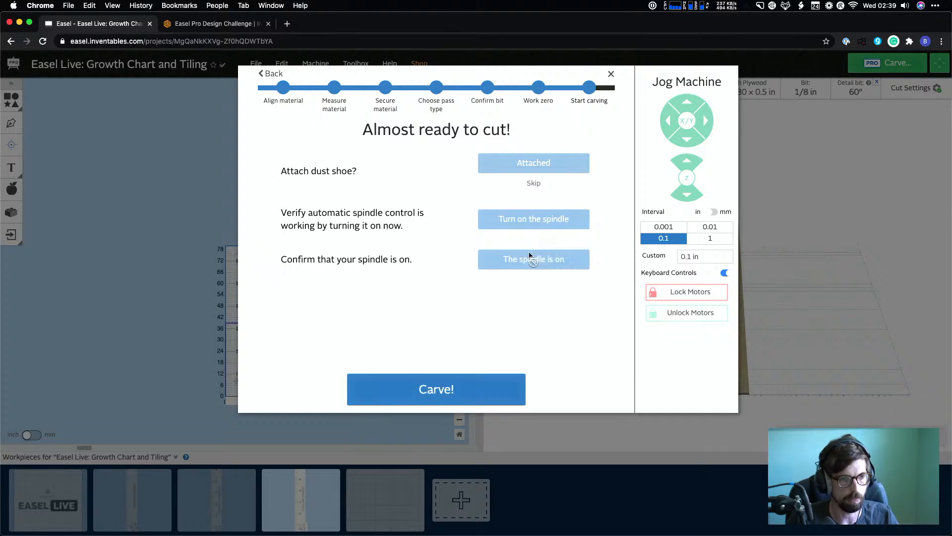
{"action": "left_click", "coordinate": [470, 389]}
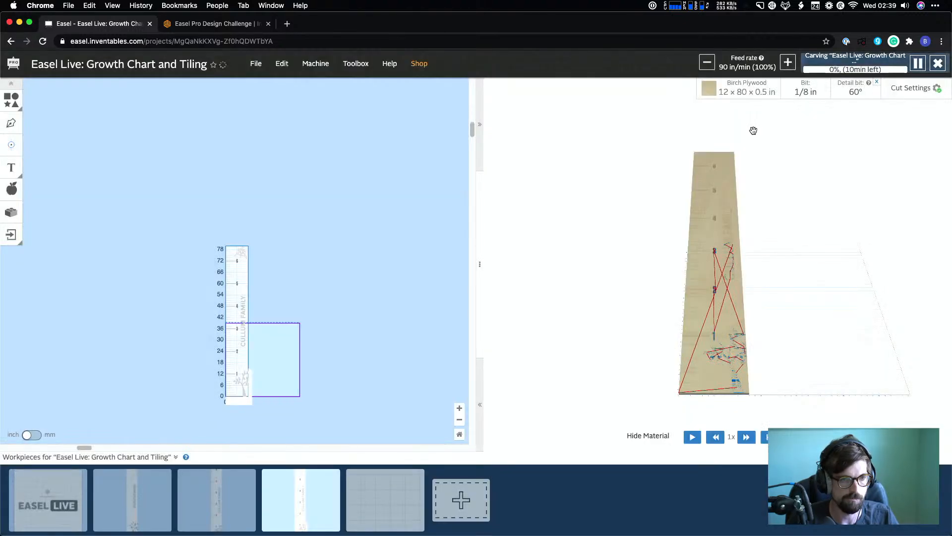
Stop the first tile's carve and review the Park Machine options beside the cut settings summary
{"action": "left_click", "coordinate": [937, 63]}
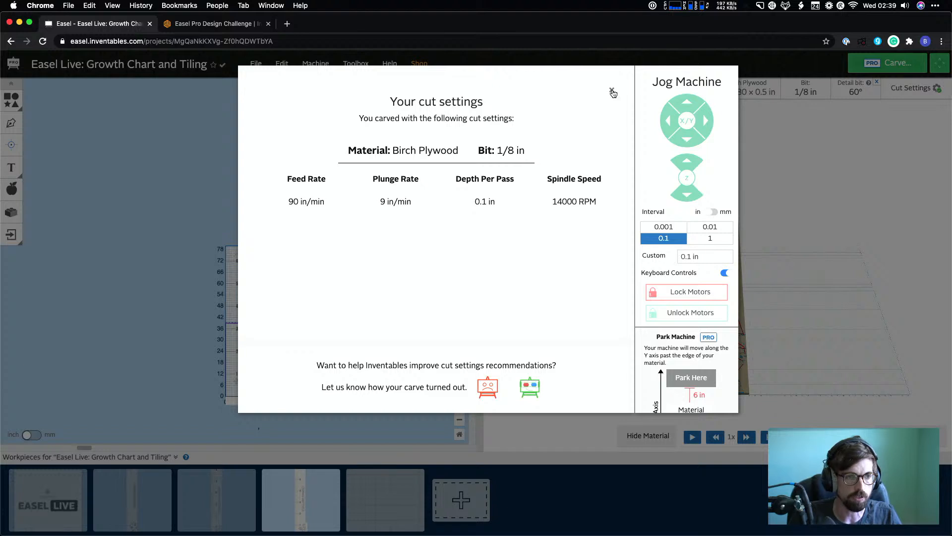
{"action": "scroll", "coordinate": [690, 317], "scroll_direction": "down", "scroll_amount": 3}
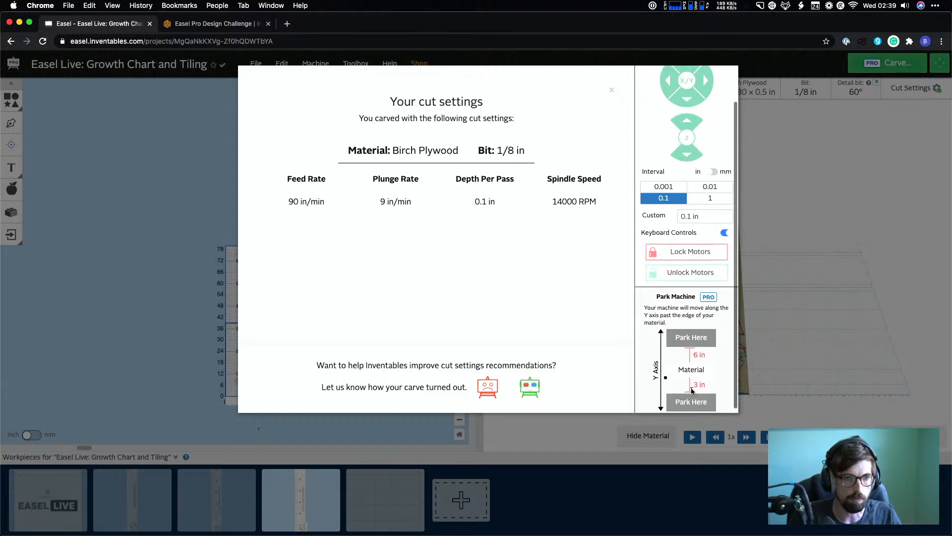
{"action": "scroll", "coordinate": [690, 318], "scroll_direction": "up", "scroll_amount": 2}
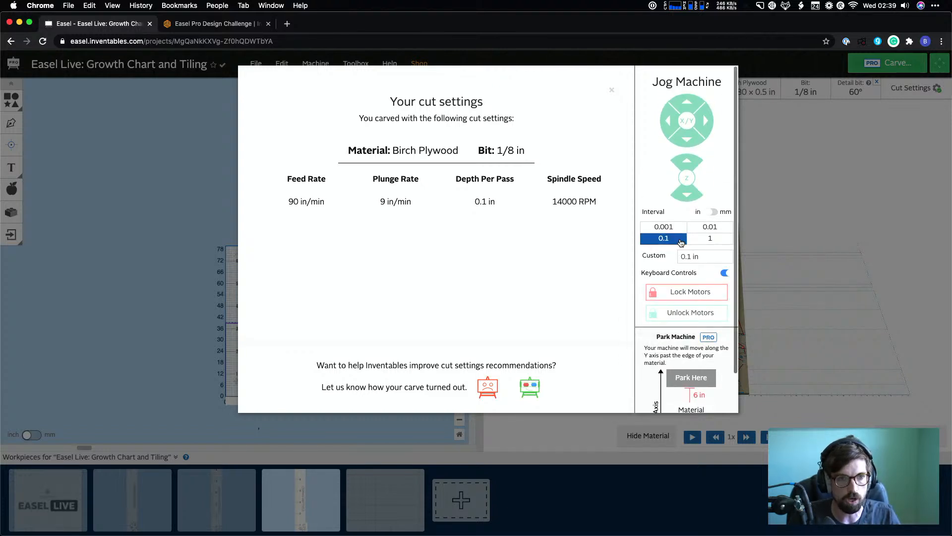
Set the jog interval to 1 in and jog the machine two increments in the positive X direction
{"action": "left_click", "coordinate": [714, 239]}
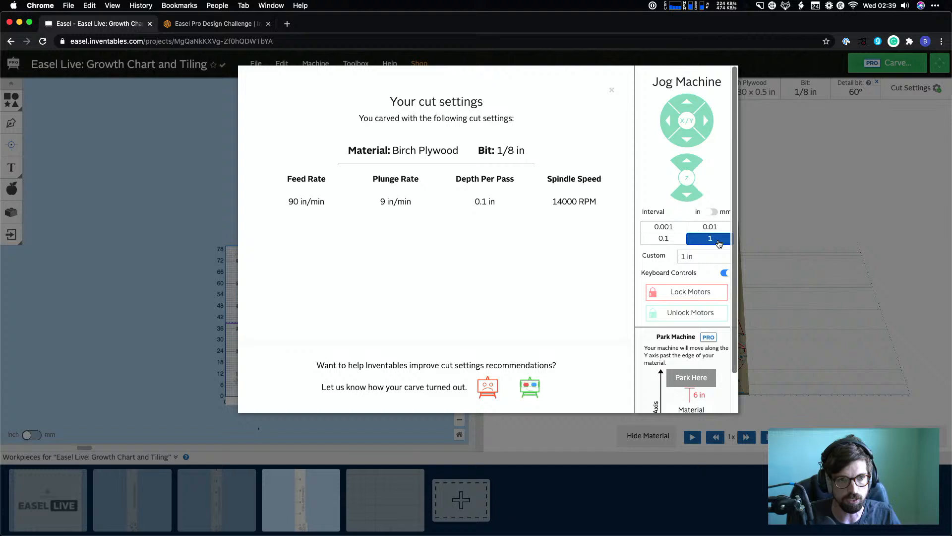
{"action": "left_click", "coordinate": [705, 121]}
{"action": "left_click", "coordinate": [705, 121]}
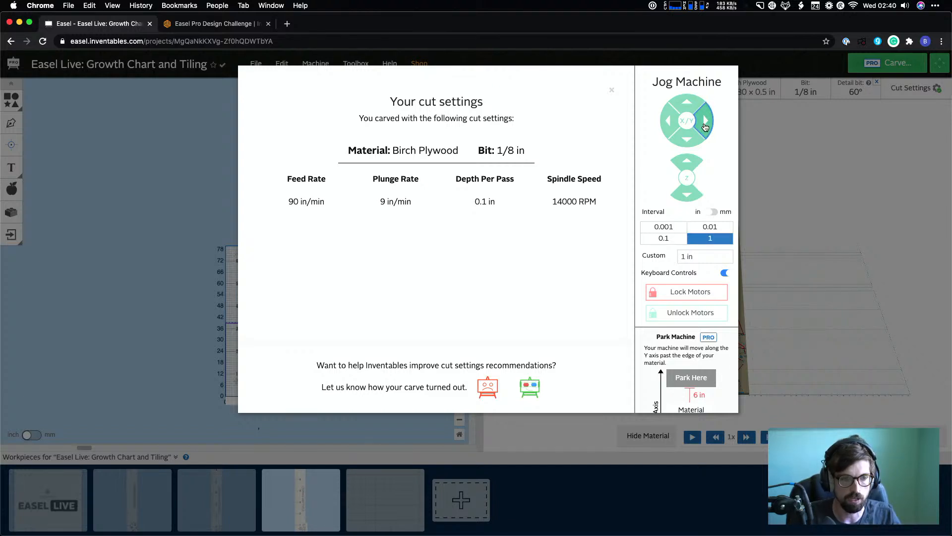
Jog the machine once in the positive X direction with a custom 6 in interval, and close the cut settings summary
{"action": "left_click", "coordinate": [697, 257]}
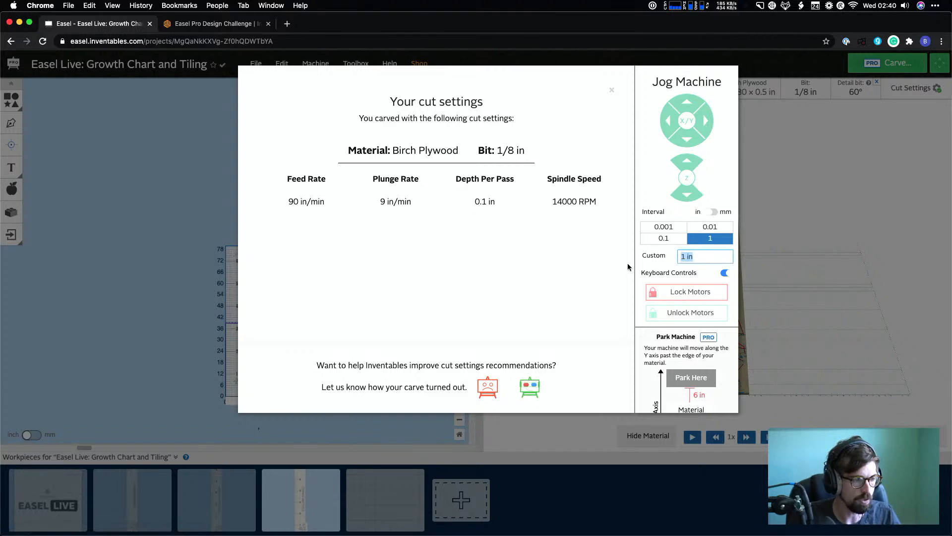
{"action": "type", "text": "6"}
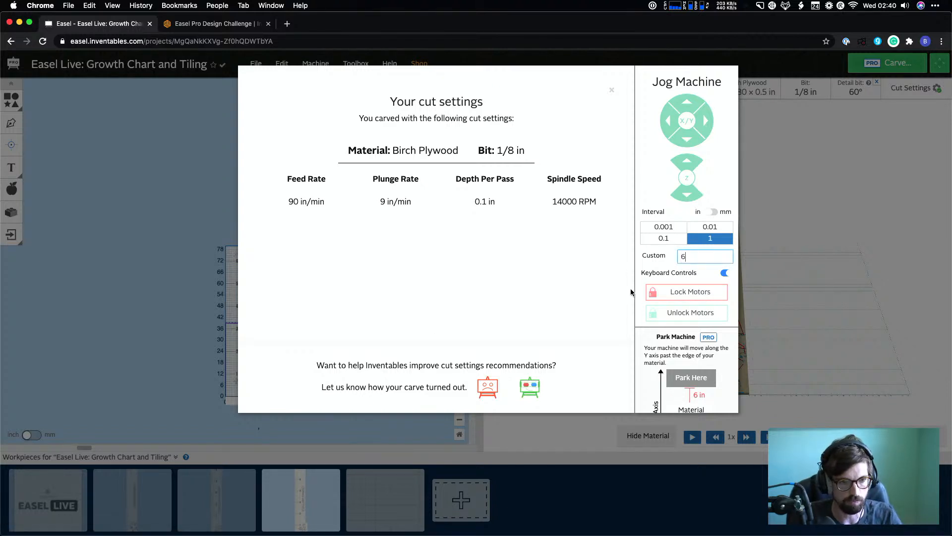
{"action": "left_click", "coordinate": [703, 122]}
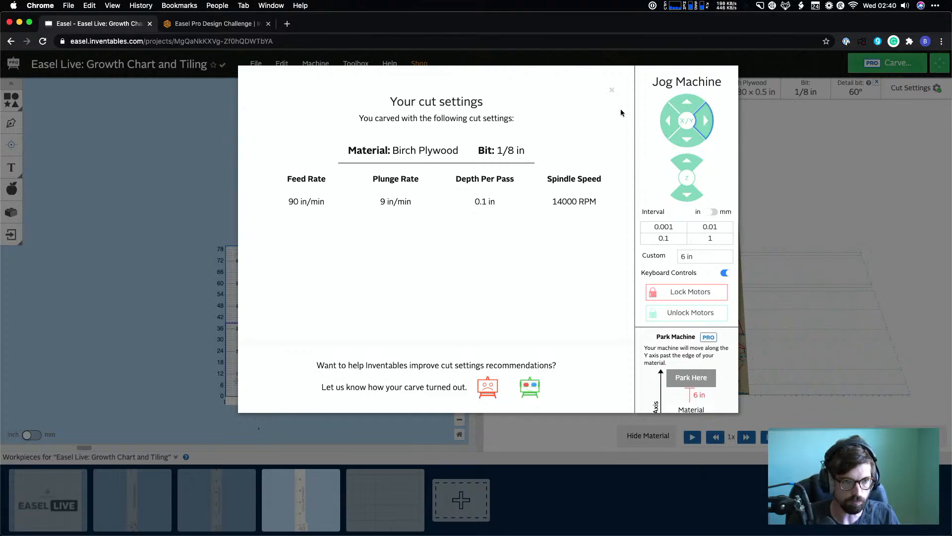
{"action": "left_click", "coordinate": [611, 91]}
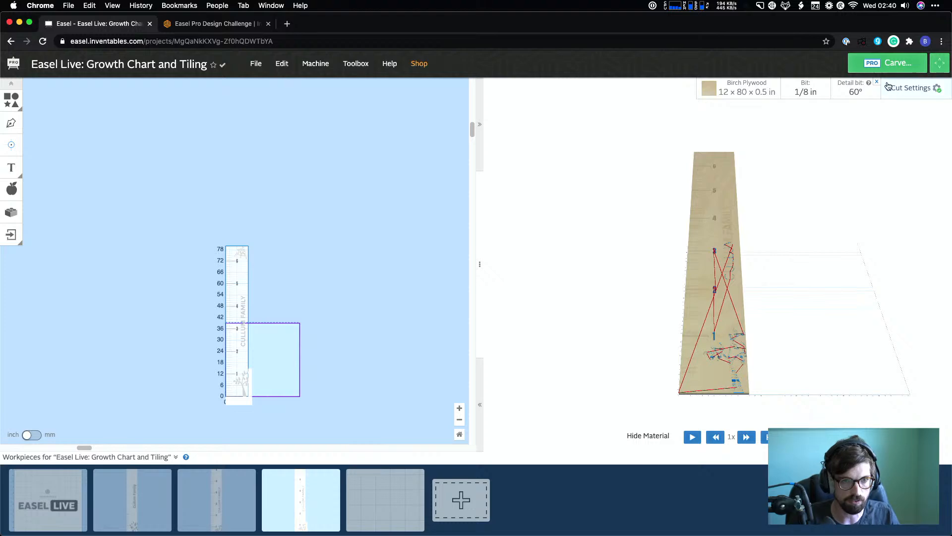
Start another carve setup for the first tile, confirm the material alignment, thickness and clamping, and choose the Detail pass
{"action": "left_click", "coordinate": [897, 63]}
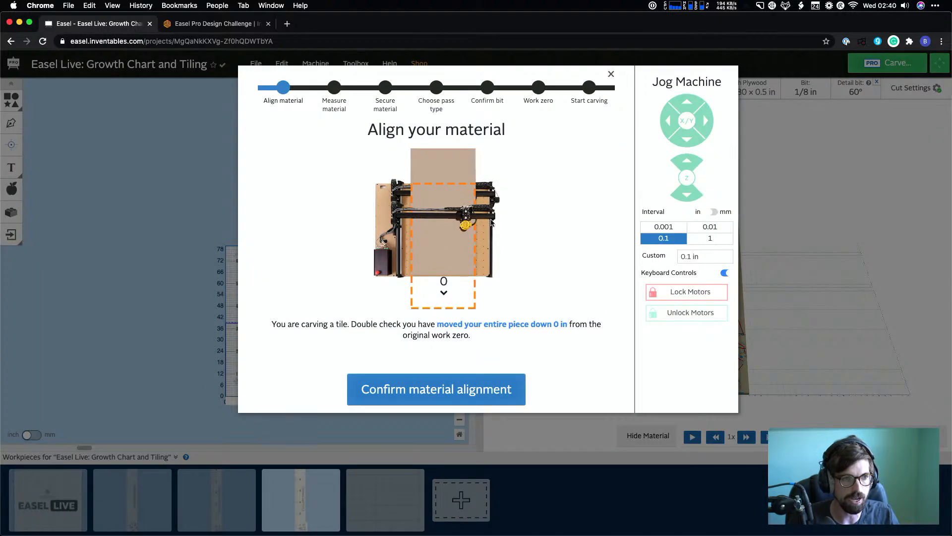
{"action": "left_click", "coordinate": [466, 395]}
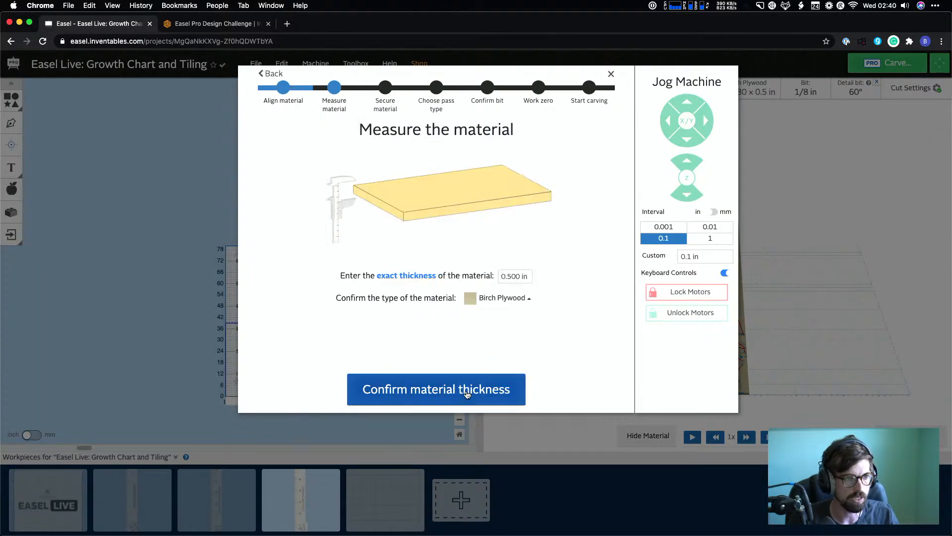
{"action": "left_click", "coordinate": [467, 394]}
{"action": "left_click", "coordinate": [467, 394]}
{"action": "left_click", "coordinate": [554, 172]}
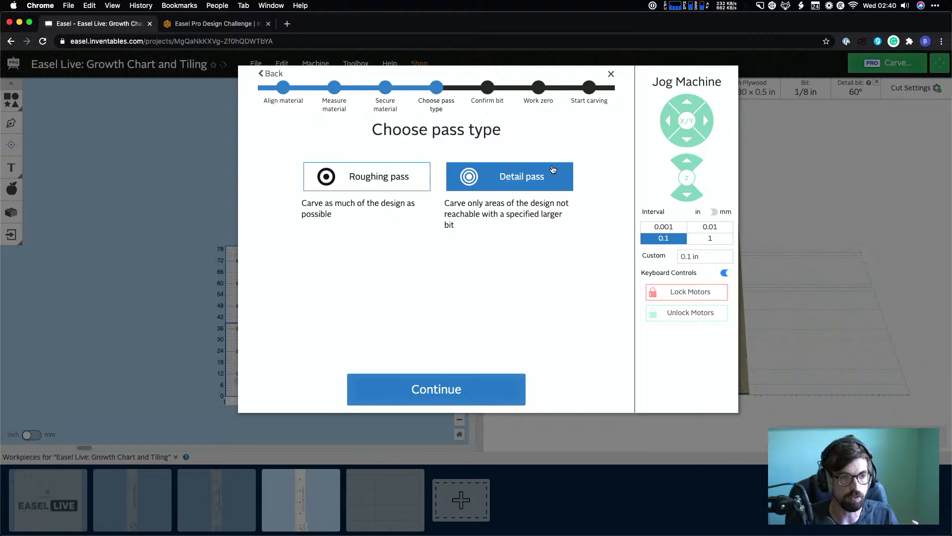
Confirm the 1/8 in Upcut and 60° V bits, review the work zero choices, and exit the carve setup
{"action": "left_click", "coordinate": [448, 390]}
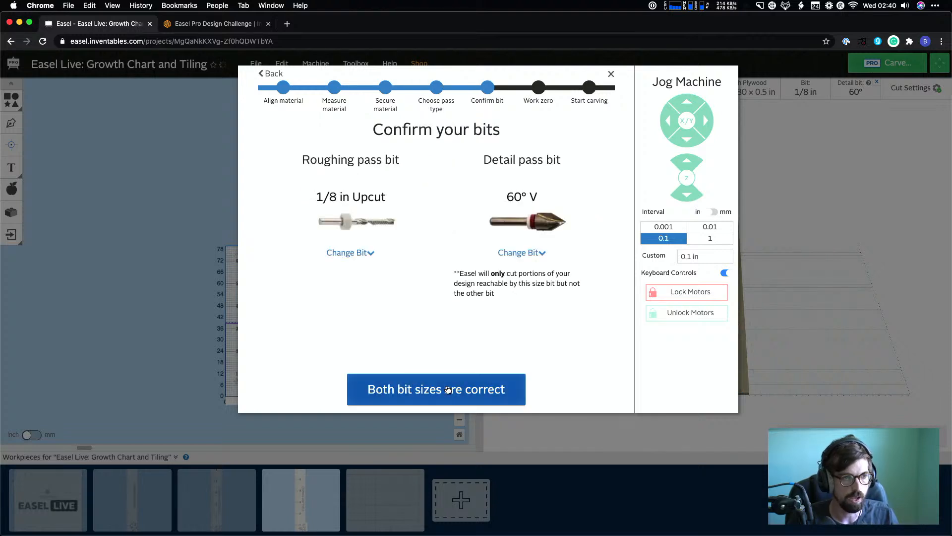
{"action": "left_click", "coordinate": [448, 389]}
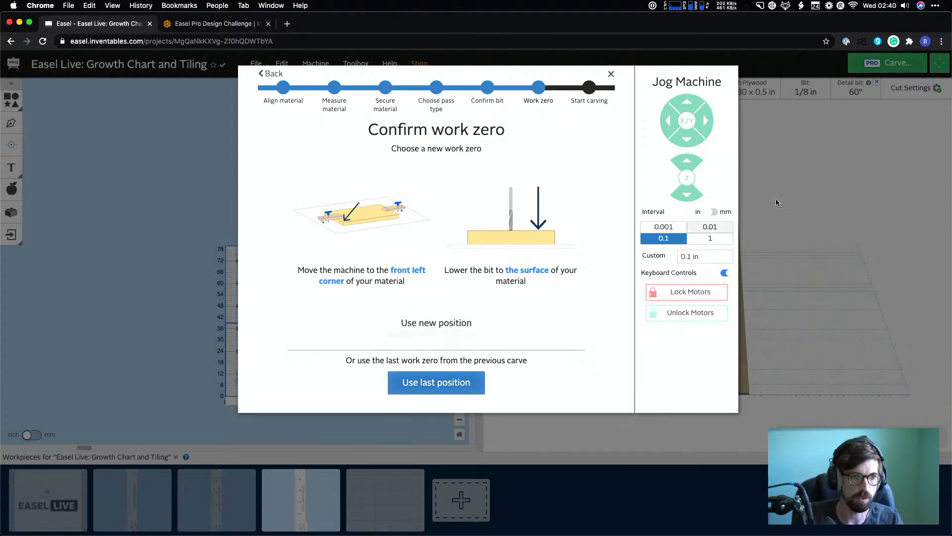
{"action": "left_click", "coordinate": [611, 74]}
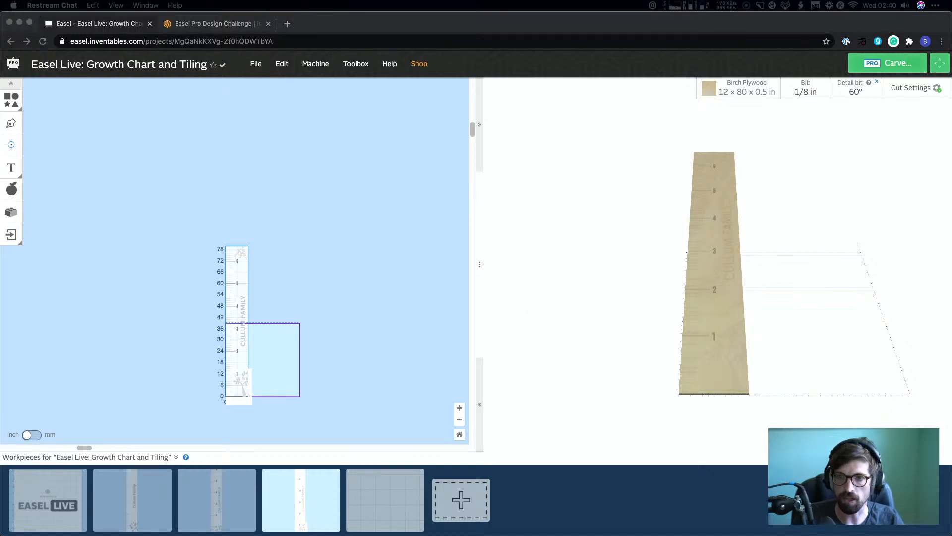
{"action": "scroll", "coordinate": [360, 233], "scroll_direction": "down", "scroll_amount": 2}
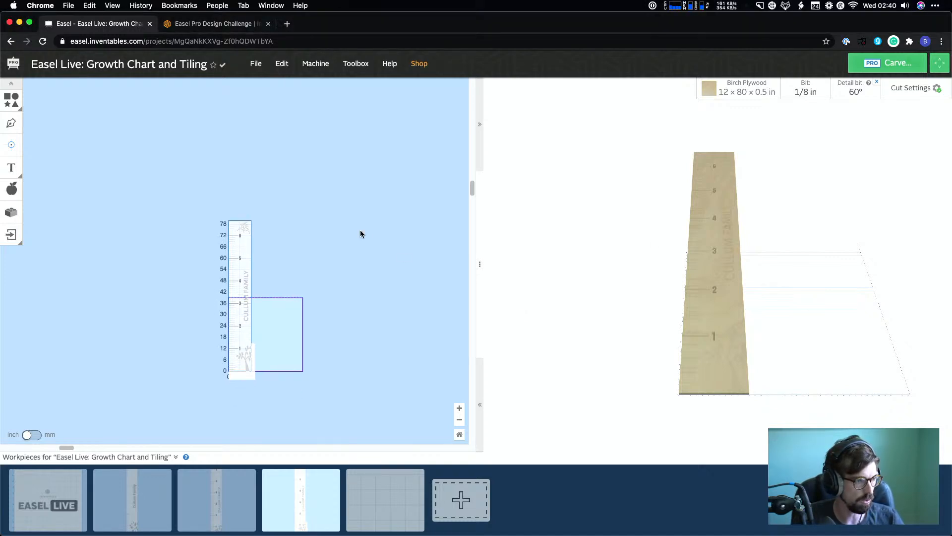